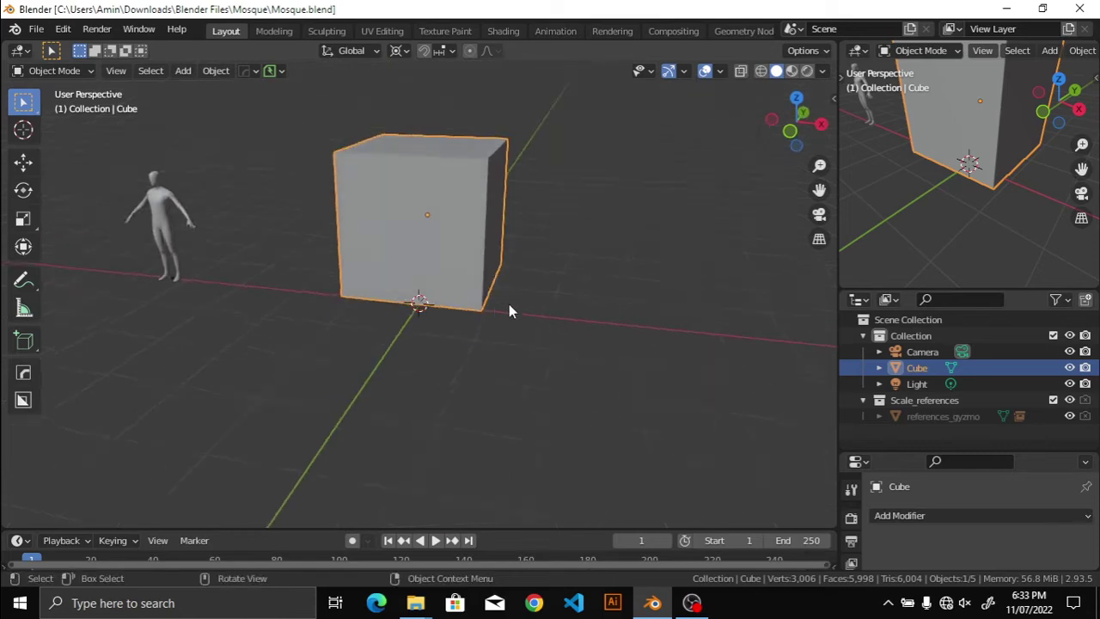
# Step: In Edit Mode, flatten the cube along Z and scale it into a wide square slab
pyautogui.moveTo(508, 311); pyautogui.dragTo(484, 331, button='middle')
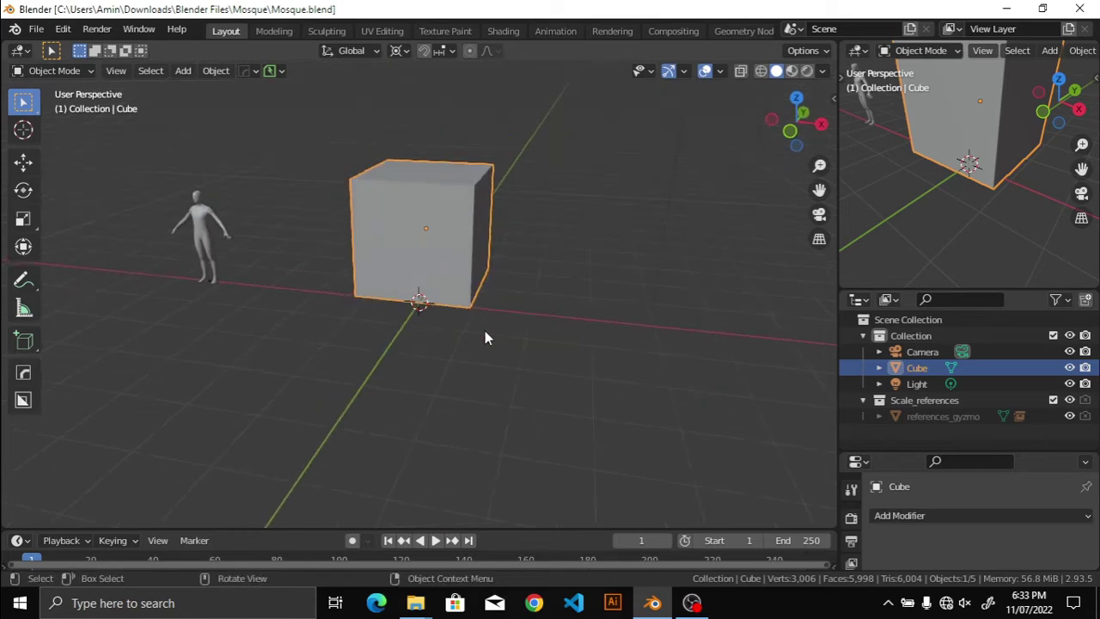
pyautogui.press('Tab')
pyautogui.moveTo(489, 253); pyautogui.dragTo(449, 155, button='middle')
pyautogui.press('g')
pyautogui.press('s')
pyautogui.press('z')
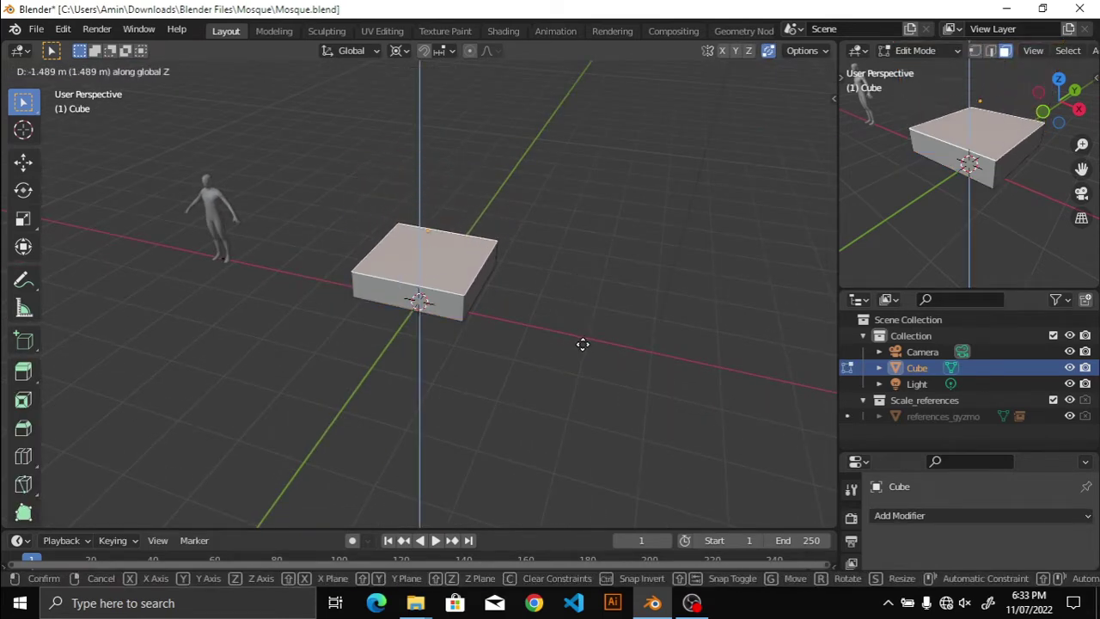
pyautogui.click(582, 344)
pyautogui.press('s')
pyautogui.click(545, 363)
pyautogui.moveTo(545, 364)
pyautogui.mouseDown(button='middle')
pyautogui.moveTo(391, 279)
pyautogui.moveTo(553, 206)
pyautogui.moveTo(572, 400)
pyautogui.mouseUp(button='middle')
pyautogui.press('s')
pyautogui.click(556, 396)
# Step: Move the slab up or down along Z into position
pyautogui.press('g')
pyautogui.press('y')
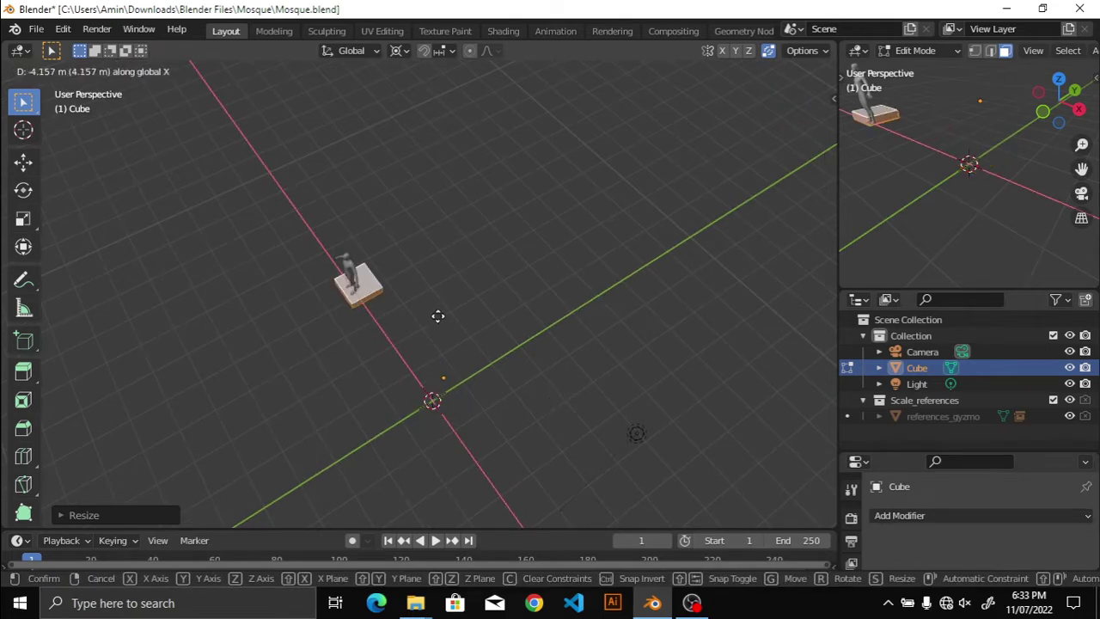
pyautogui.rightClick(438, 316)
pyautogui.moveTo(437, 324)
pyautogui.mouseDown(button='middle')
pyautogui.moveTo(540, 413)
pyautogui.moveTo(589, 353)
pyautogui.mouseUp(button='middle')
pyautogui.press('g')
pyautogui.press('z')
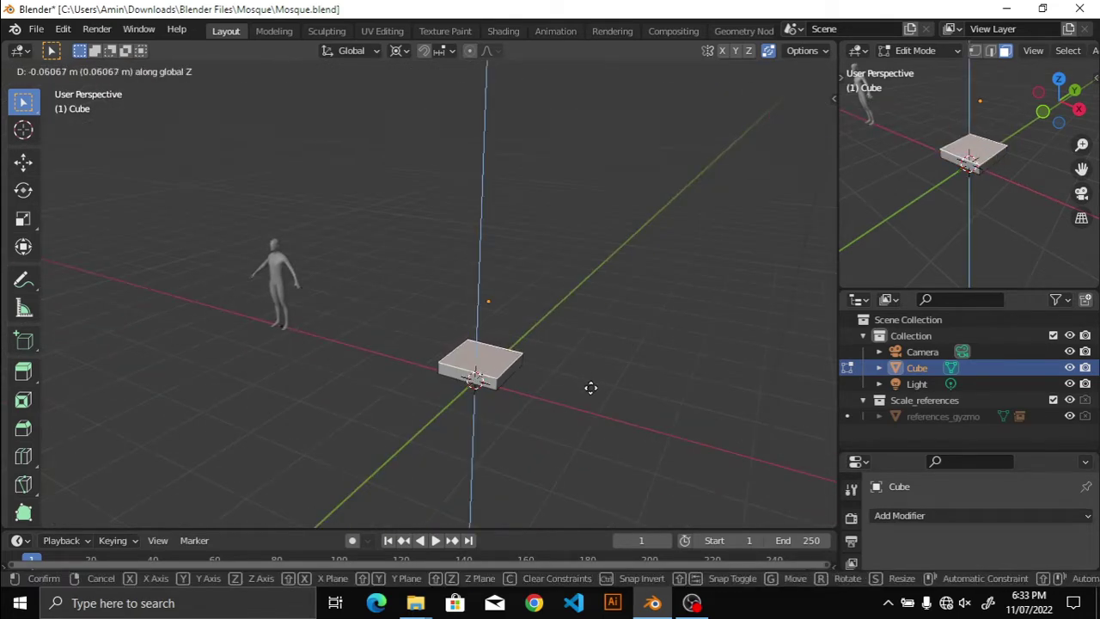
pyautogui.click(591, 388)
pyautogui.scroll(5, 590, 387)
# Step: Add centred loop cuts both lengthwise and crosswise to make a 4×4 grid on the top
pyautogui.hotkey('ctrl', 'r')
pyautogui.click(437, 243)
pyautogui.moveTo(437, 243)
pyautogui.mouseDown(button='middle')
pyautogui.moveTo(430, 284)
pyautogui.moveTo(458, 361)
pyautogui.moveTo(514, 369)
pyautogui.mouseUp(button='middle')
pyautogui.hotkey('ctrl', 'r')
pyautogui.click(436, 267)
pyautogui.rightClick(436, 267)
# Step: Switch to vertex selection and select all of the slab's vertices
pyautogui.press('Escape')
pyautogui.moveTo(364, 310); pyautogui.dragTo(579, 355, button='middle')
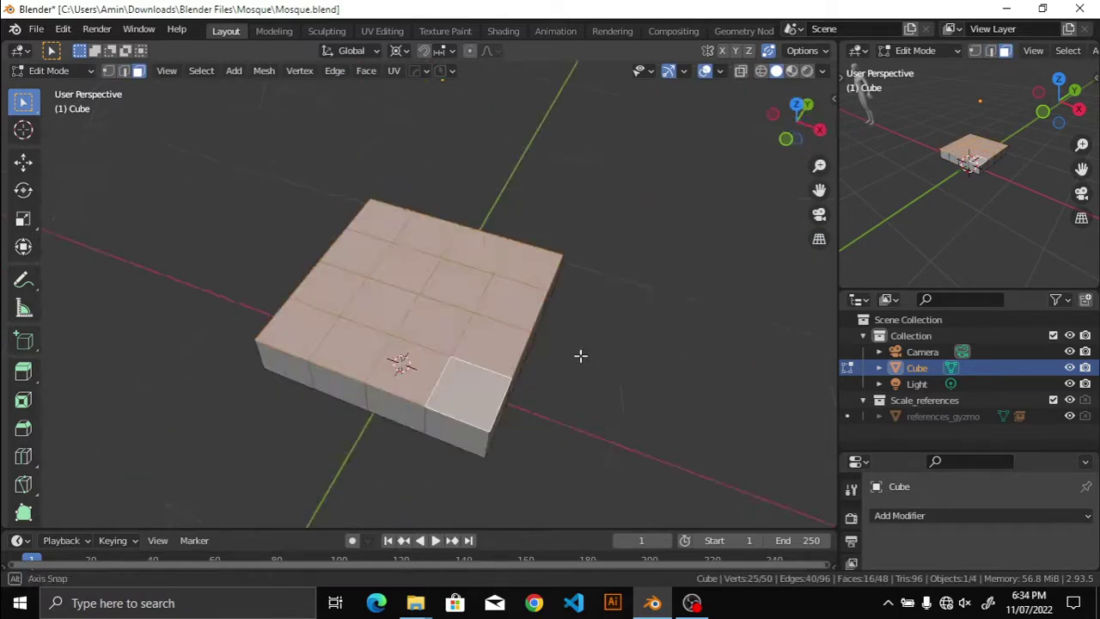
pyautogui.press('g')
pyautogui.press('z')
pyautogui.click(589, 400)
pyautogui.press('1')
pyautogui.press('a')
pyautogui.moveTo(589, 400); pyautogui.dragTo(463, 325, button='middle')
# Step: Switch to wireframe shading, select the four centre faces, view from above, and save the Mosque file
pyautogui.press('z')
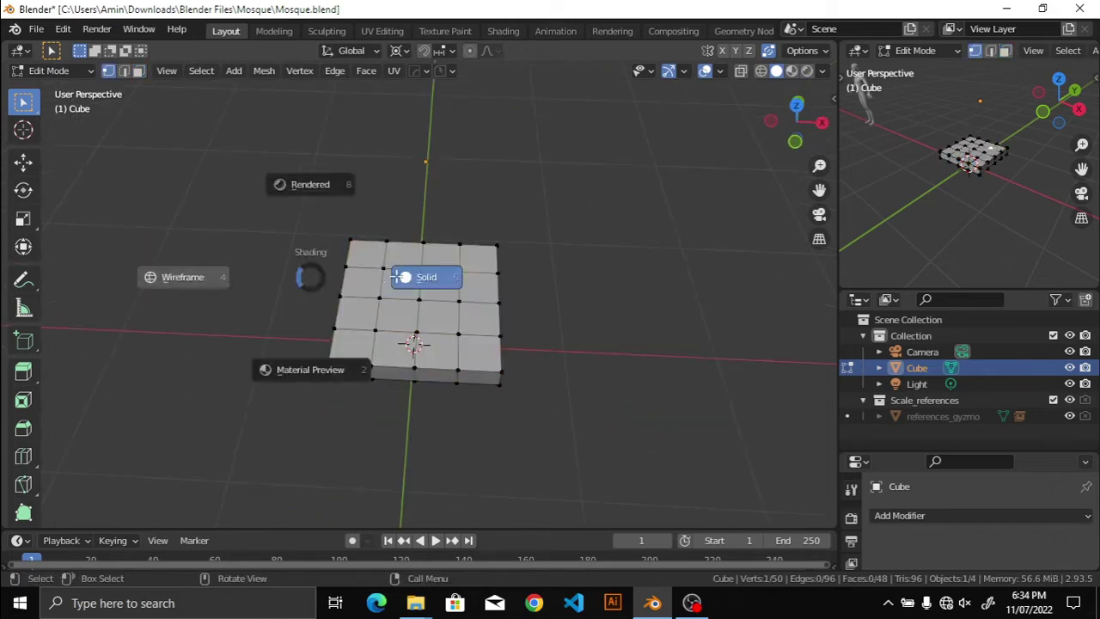
pyautogui.click(184, 275)
pyautogui.click(422, 265)
pyautogui.press('ctrl+KP_Add')
pyautogui.press('KP_7')
pyautogui.hotkey('ctrl', 's')
# Step: Round the centre faces into an octagon with LoopTools Circle at a fixed 0.37 radius, then extrude
pyautogui.rightClick(456, 290)
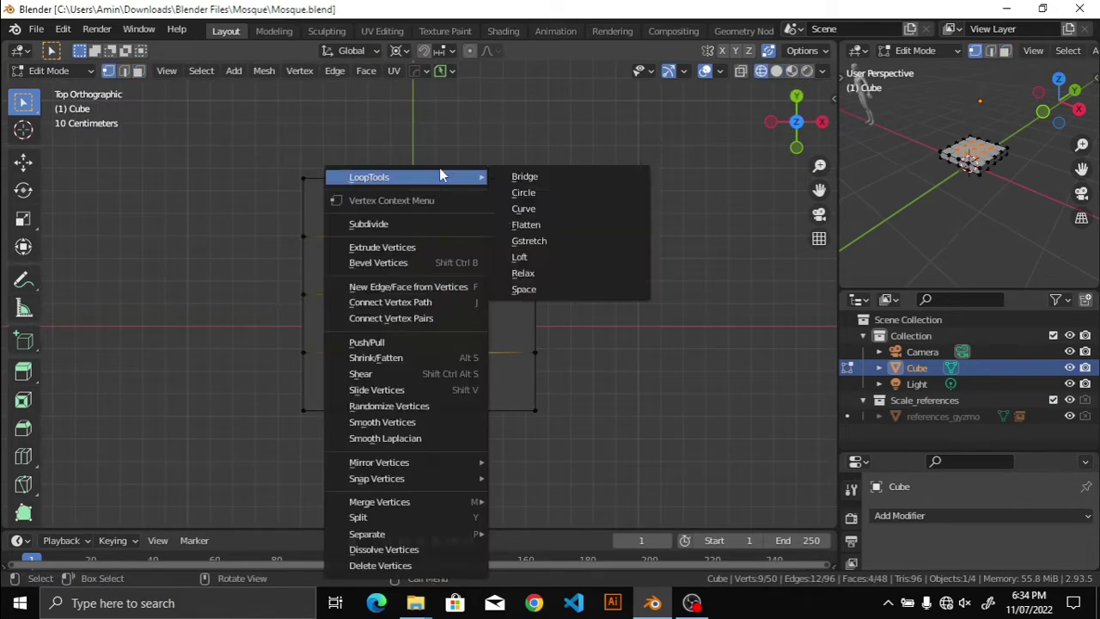
pyautogui.click(524, 191)
pyautogui.click(63, 434)
pyautogui.moveTo(216, 434); pyautogui.dragTo(185, 434)
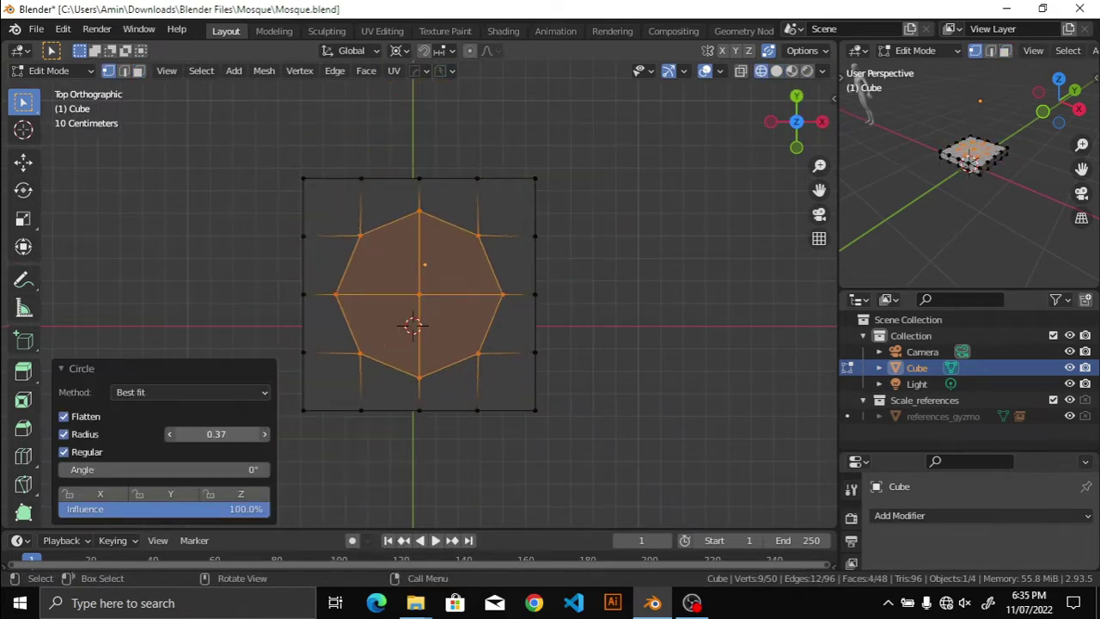
pyautogui.moveTo(344, 215); pyautogui.dragTo(459, 282, button='middle')
pyautogui.press('e')
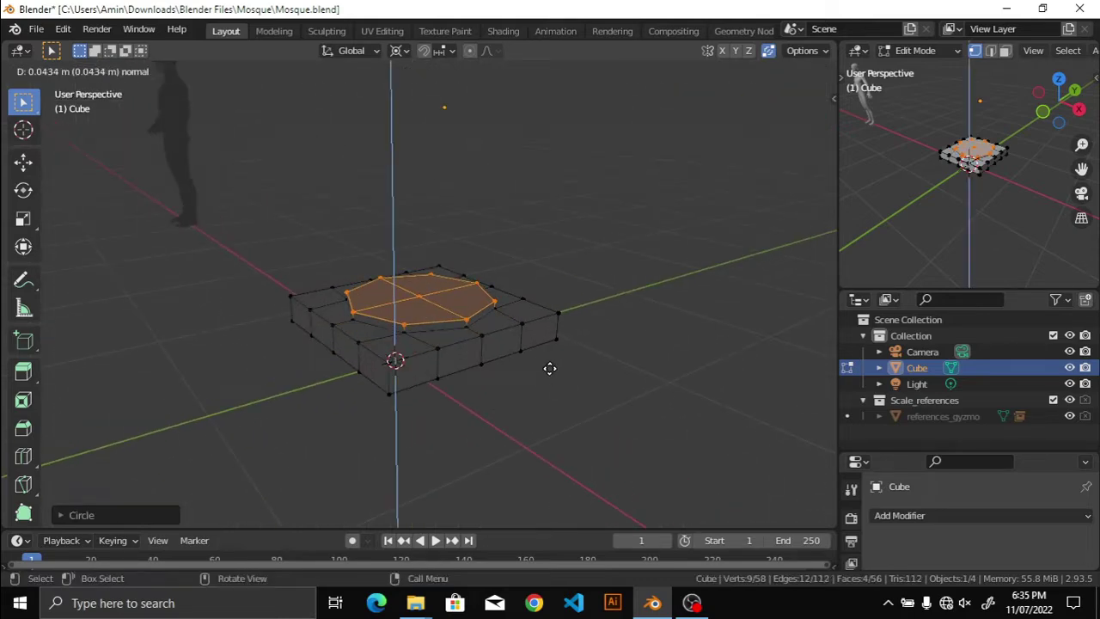
# Step: Form the octagonal plinth by widening the raised octagon, then extruding and shrinking it
pyautogui.click(549, 368)
pyautogui.moveTo(550, 367); pyautogui.dragTo(538, 347, button='middle')
pyautogui.scroll(2, 587, 393)
pyautogui.press('s')
pyautogui.click(611, 409)
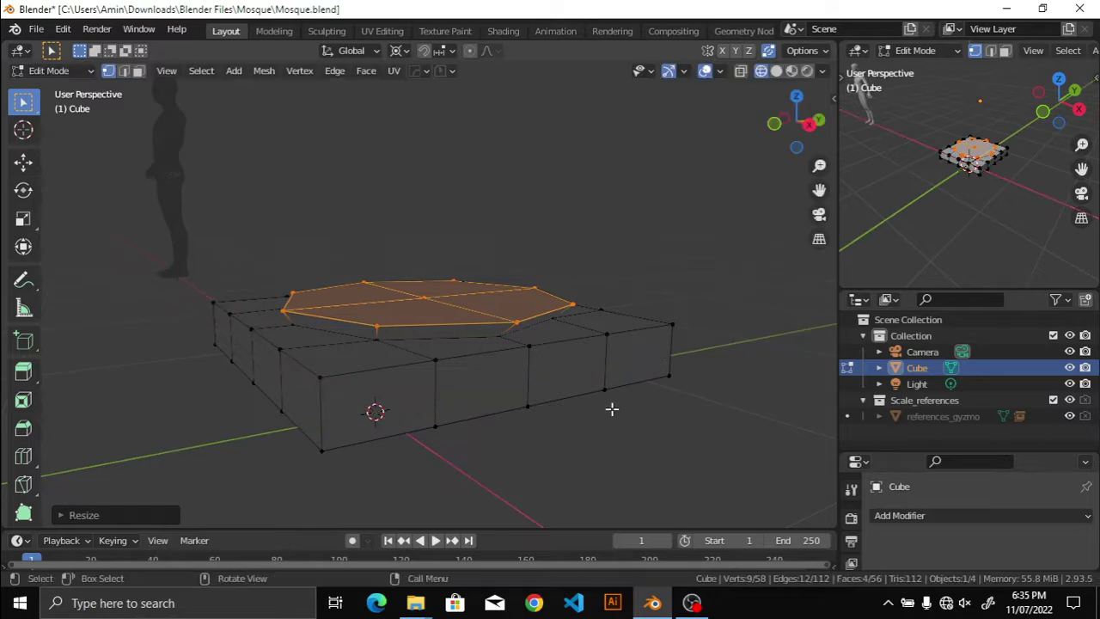
pyautogui.press('e')
pyautogui.press('KP_7')
pyautogui.press('s')
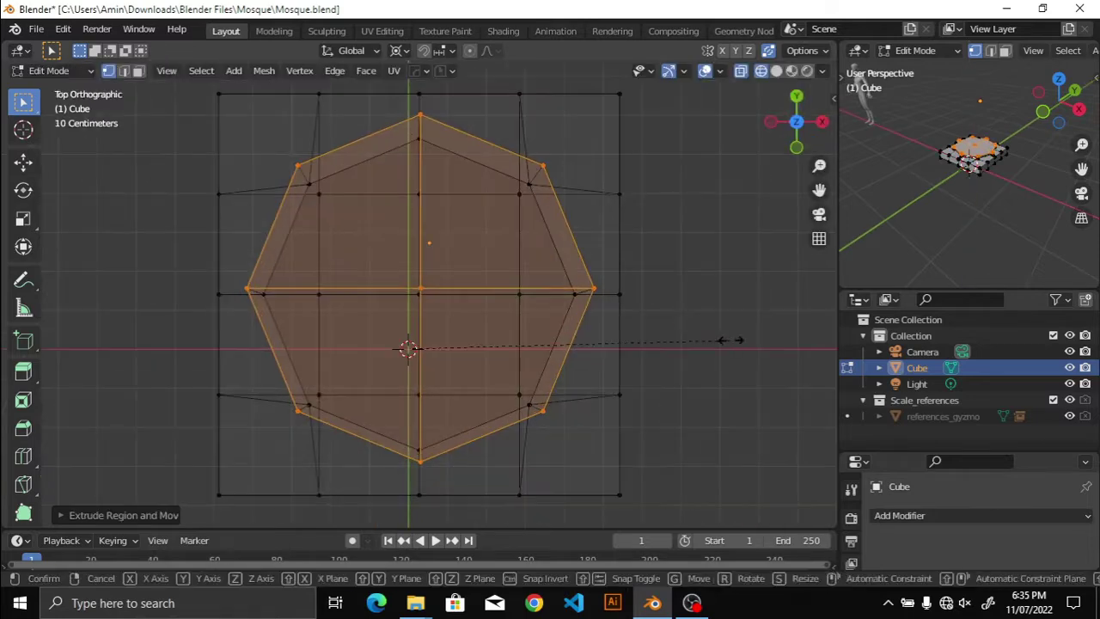
pyautogui.click(699, 344)
pyautogui.moveTo(699, 347); pyautogui.dragTo(655, 263, button='middle')
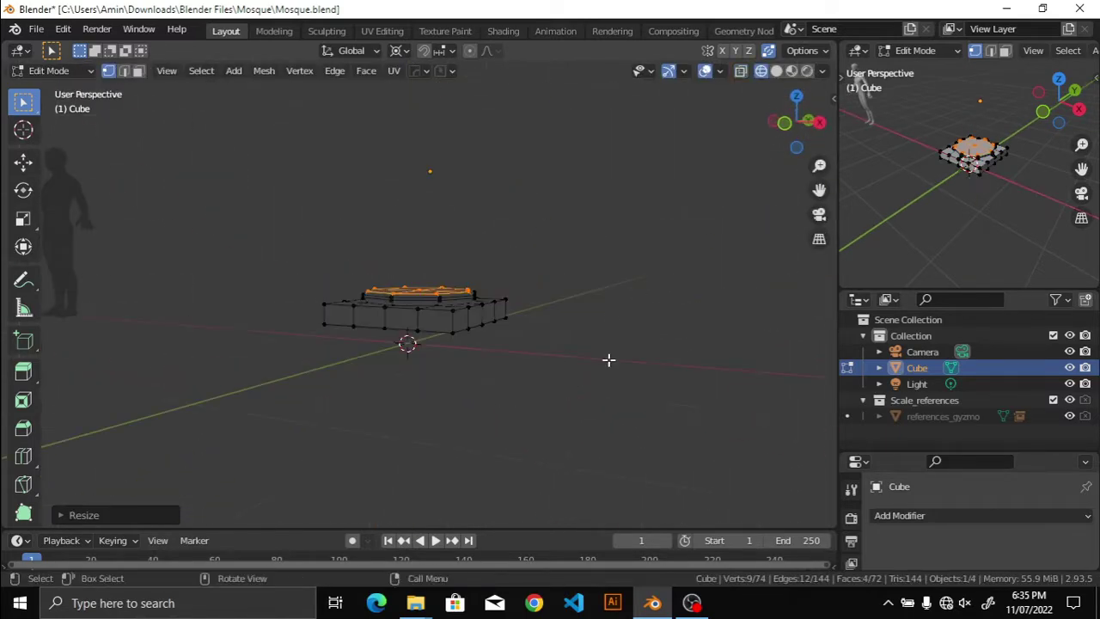
pyautogui.moveTo(609, 360); pyautogui.dragTo(498, 334, button='middle')
# Step: Extrude the octagon about 5 m up into the shaft and narrow its top face
pyautogui.press('e')
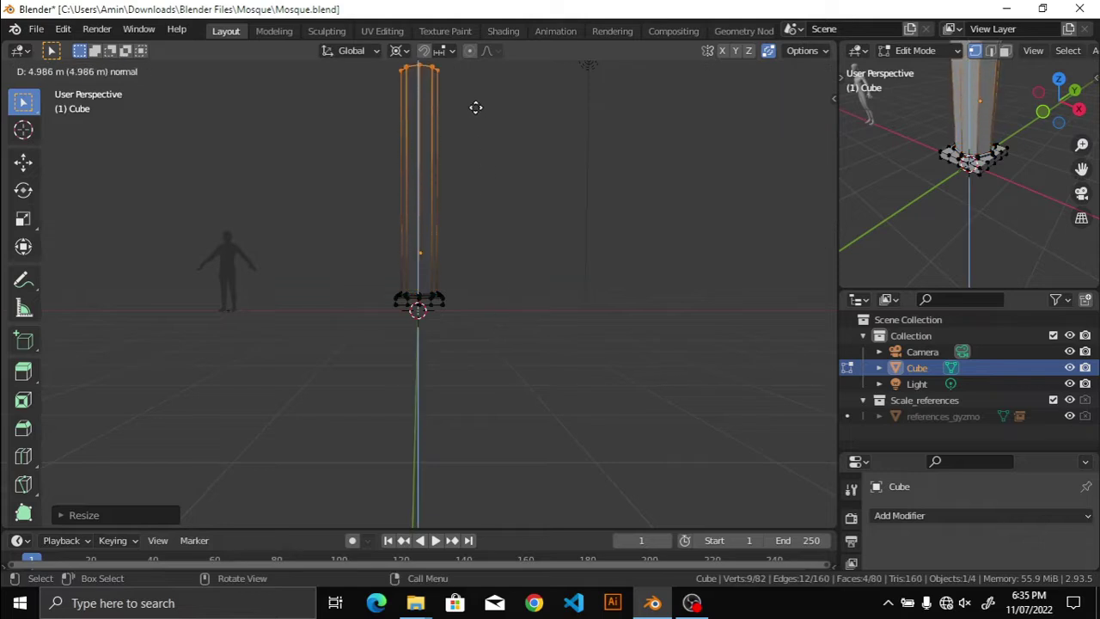
pyautogui.click(475, 108)
pyautogui.moveTo(207, 361); pyautogui.dragTo(459, 368, button='middle')
pyautogui.scroll(4, 458, 368)
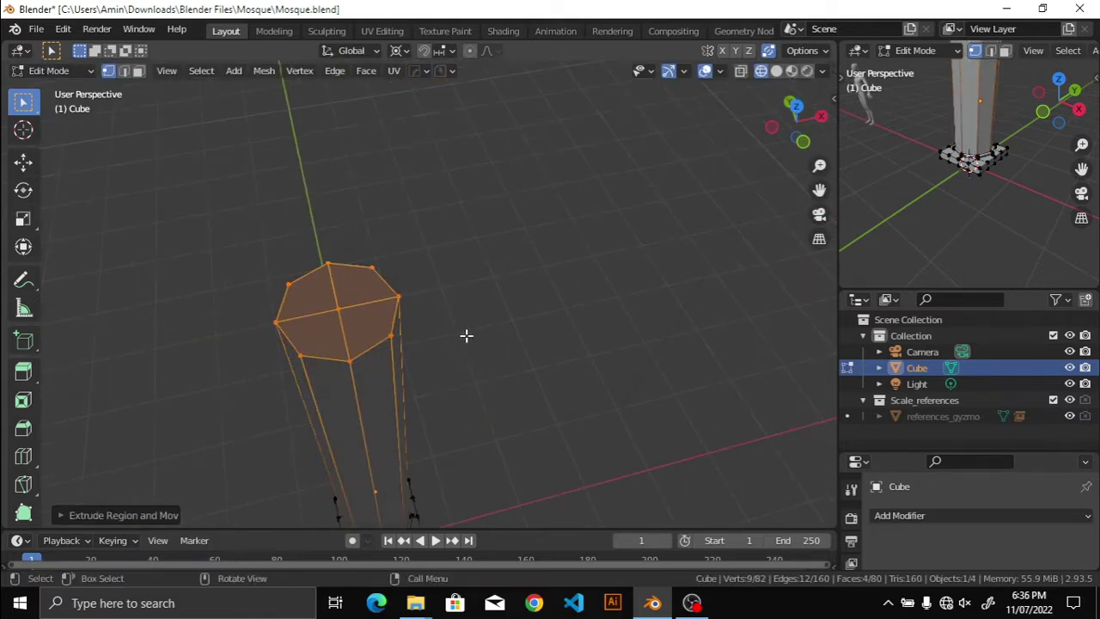
pyautogui.press('s')
pyautogui.click(545, 356)
pyautogui.scroll(-4, 425, 319)
# Step: Set the pivot point to Median Point and rescale the shaft's top face, checking side and front views
pyautogui.click(398, 50)
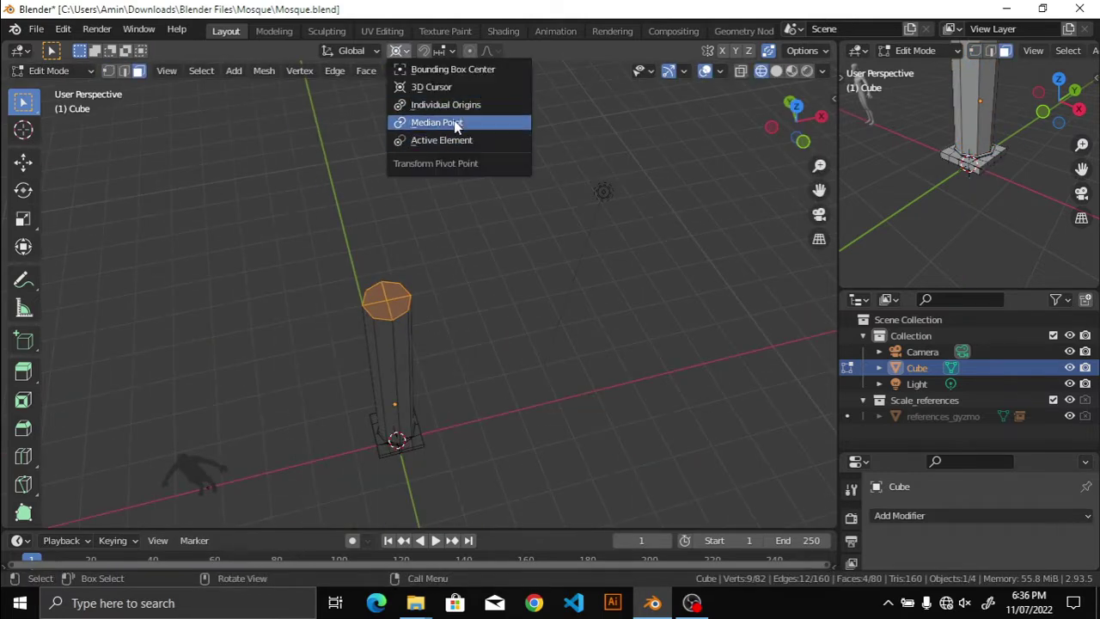
pyautogui.click(456, 126)
pyautogui.press('s')
pyautogui.click(464, 290)
pyautogui.moveTo(464, 290); pyautogui.dragTo(430, 258, button='middle')
pyautogui.press('s')
pyautogui.click(466, 314)
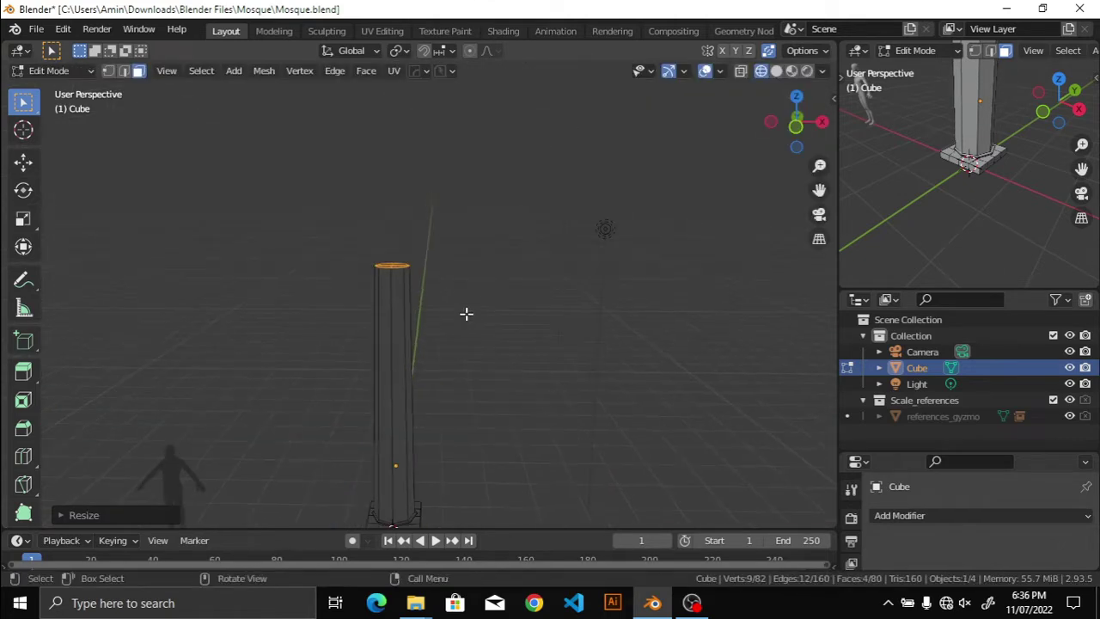
pyautogui.press('KP_3')
pyautogui.press('KP_1')
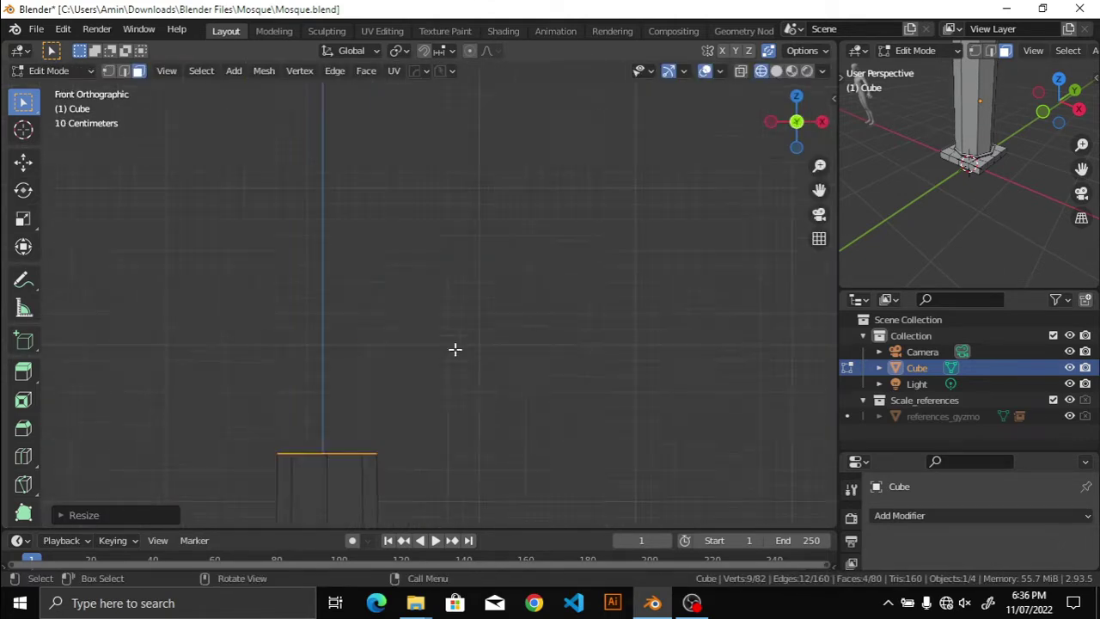
pyautogui.press('KP_Decimal')
pyautogui.moveTo(614, 368); pyautogui.dragTo(608, 338, button='middle')
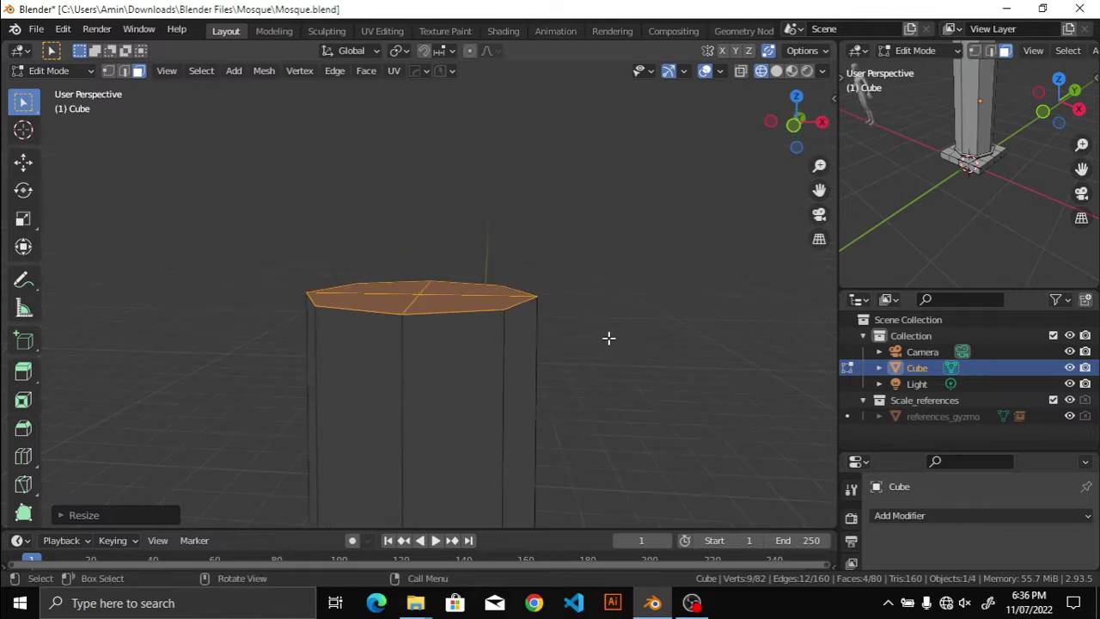
# Step: Extrude and widen the column top into the first capital rings, and save the Mosque file
pyautogui.press('e')
pyautogui.press('s')
pyautogui.click(623, 322)
pyautogui.press('e')
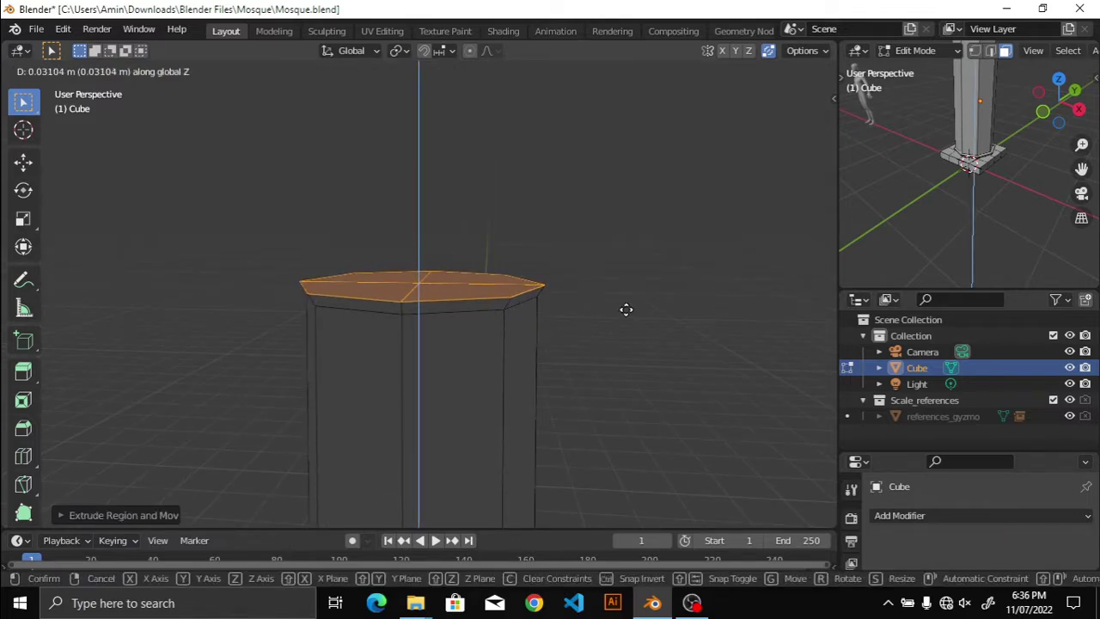
pyautogui.click(625, 309)
pyautogui.hotkey('ctrl', 's')
pyautogui.press('e')
pyautogui.press('s')
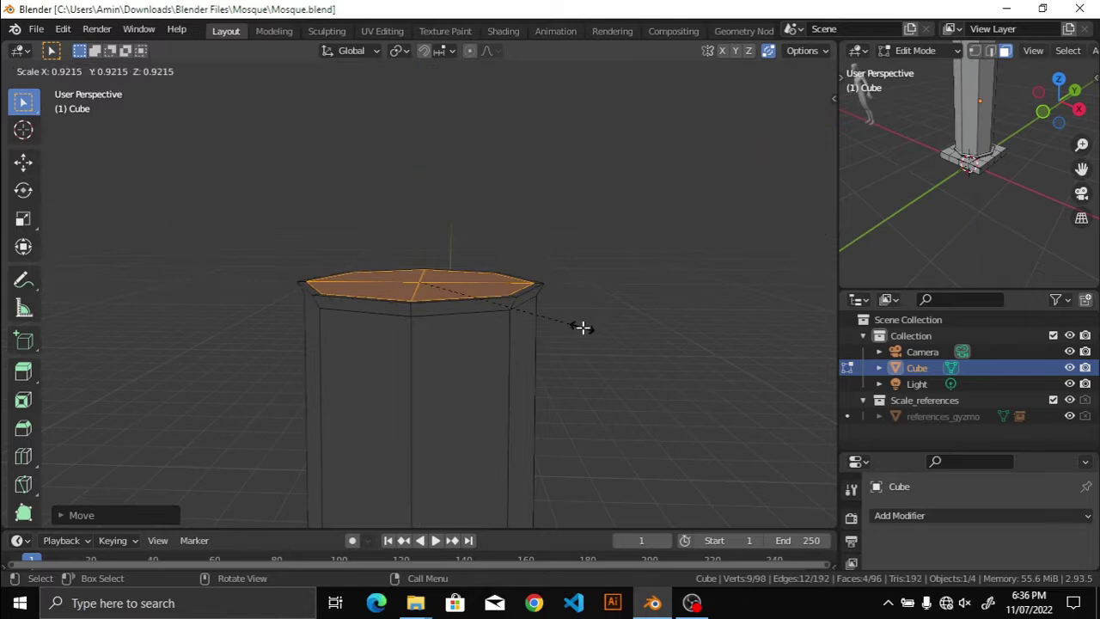
pyautogui.click(582, 327)
# Step: Add further raised layers to the capital and shrink its top face
pyautogui.press('e')
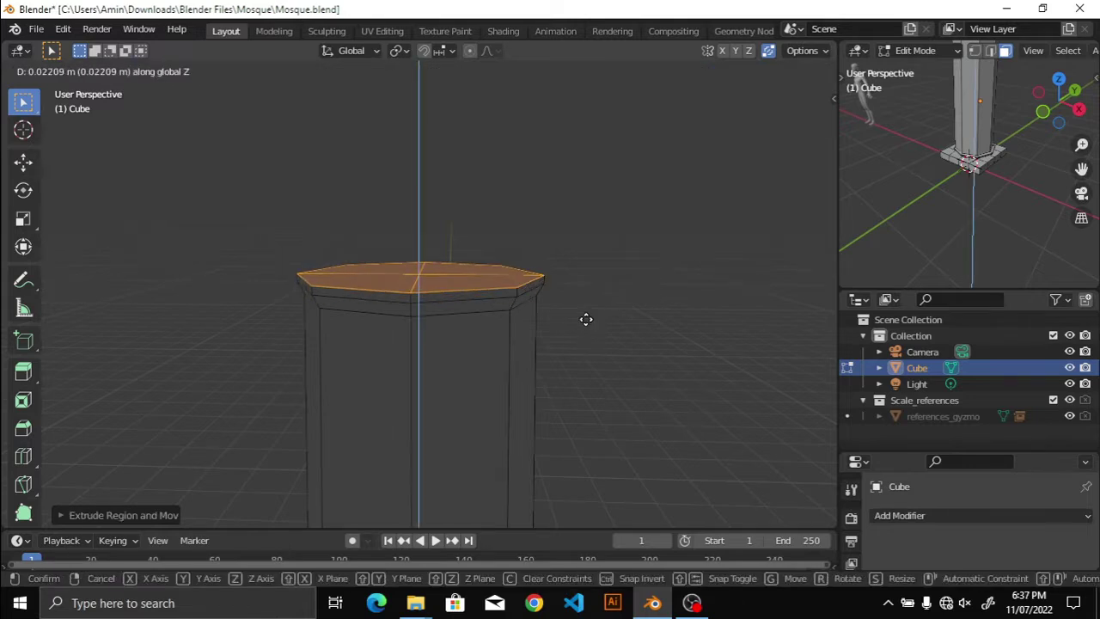
pyautogui.press('z')
pyautogui.click(587, 314)
pyautogui.click(581, 320)
pyautogui.press('e')
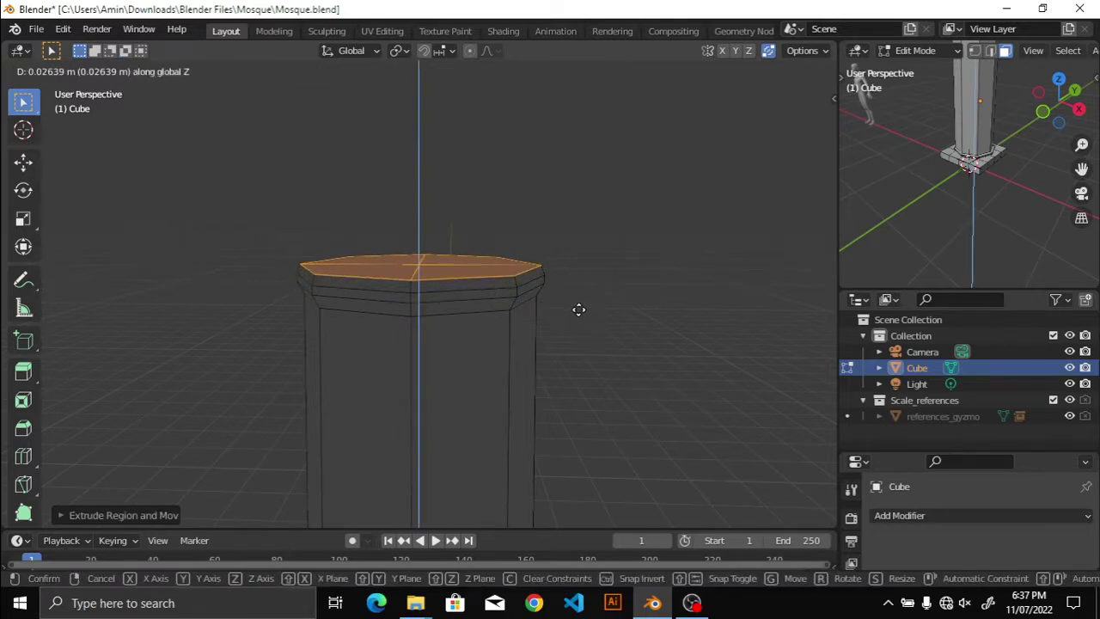
pyautogui.click(577, 308)
pyautogui.press('KP_7')
pyautogui.scroll(4, 613, 322)
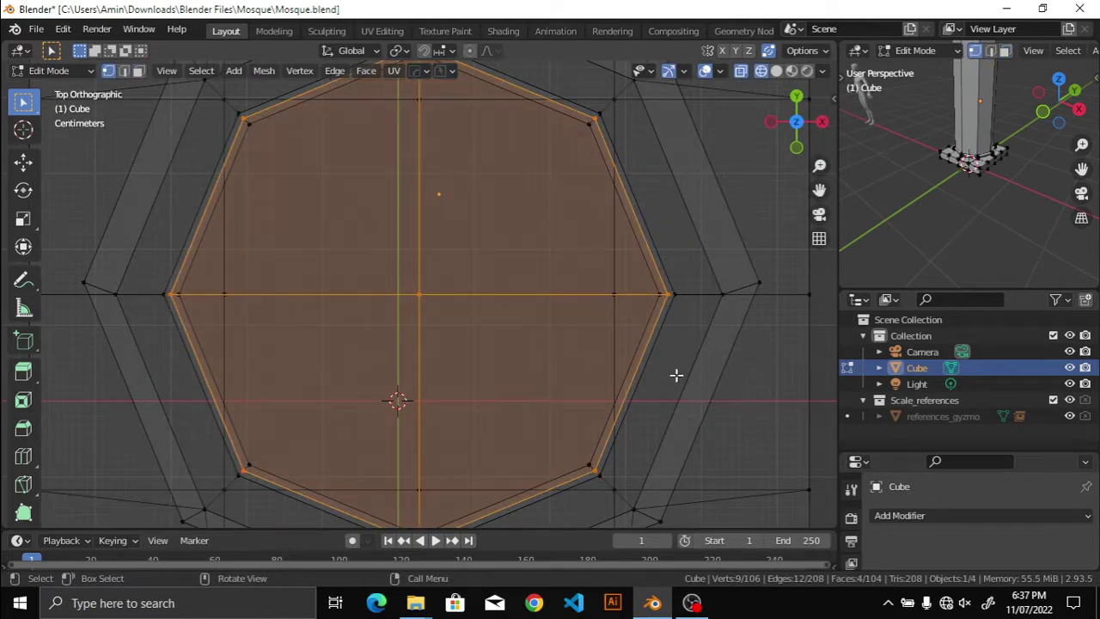
pyautogui.press('s')
pyautogui.click(666, 373)
pyautogui.moveTo(666, 372); pyautogui.dragTo(585, 271, button='middle')
pyautogui.moveTo(696, 282)
pyautogui.mouseDown(button='middle')
pyautogui.moveTo(557, 360)
pyautogui.moveTo(587, 387)
pyautogui.moveTo(586, 369)
pyautogui.mouseUp(button='middle')
# Step: Raise a capital block, save the file, and narrow its top ring in the horizontal plane
pyautogui.press('e')
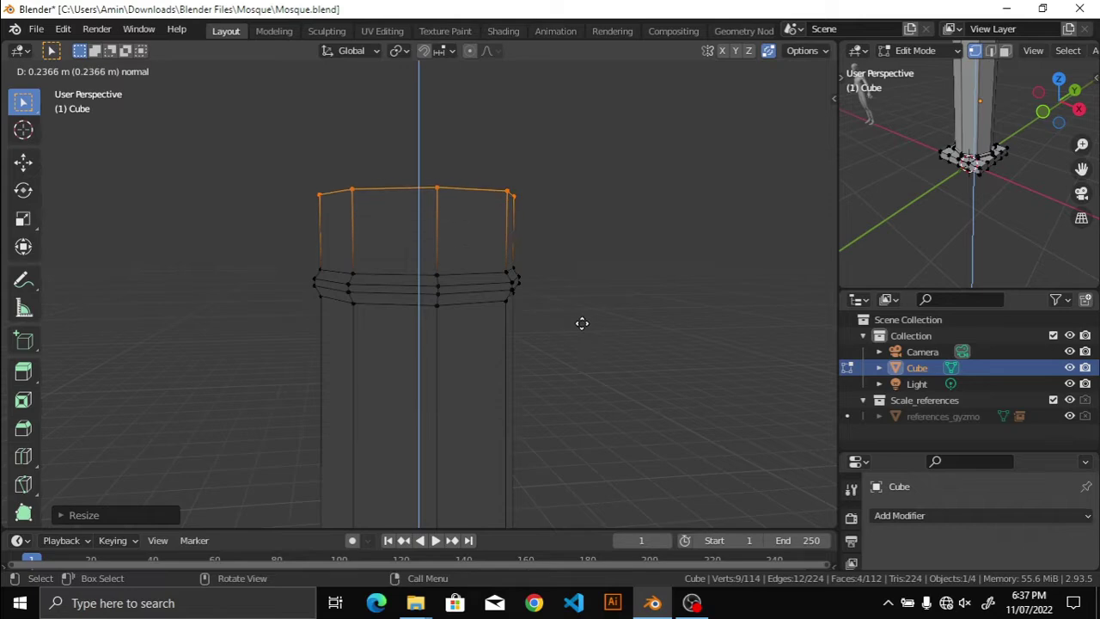
pyautogui.click(581, 323)
pyautogui.moveTo(582, 307)
pyautogui.mouseDown(button='middle')
pyautogui.moveTo(528, 324)
pyautogui.moveTo(432, 328)
pyautogui.mouseUp(button='middle')
pyautogui.hotkey('ctrl', 's')
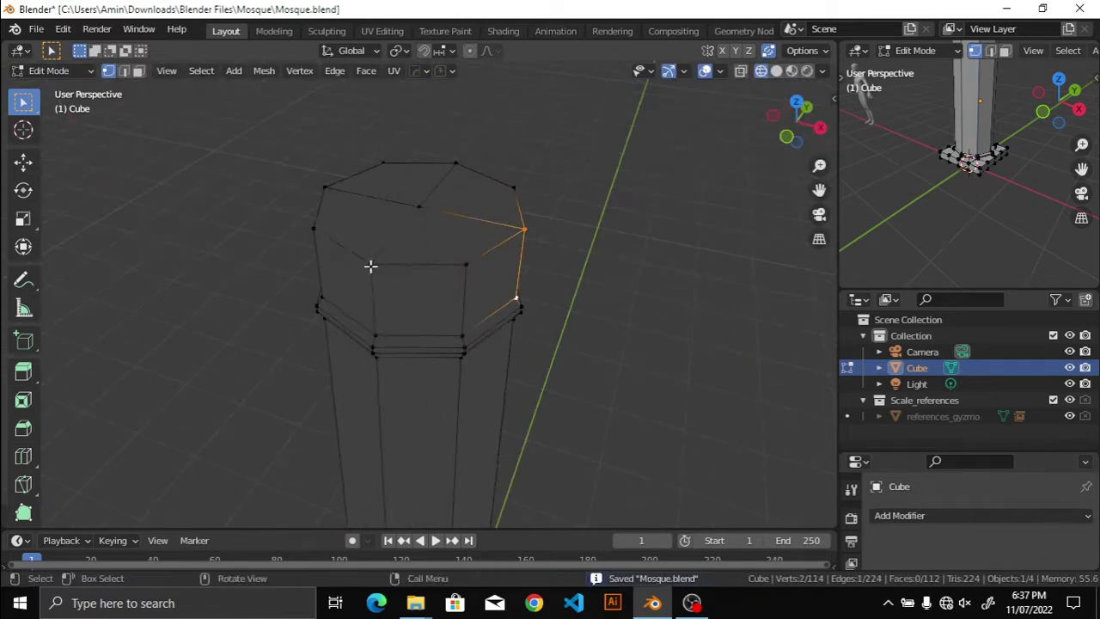
pyautogui.moveTo(370, 267)
pyautogui.mouseDown(button='middle')
pyautogui.moveTo(371, 312)
pyautogui.moveTo(626, 343)
pyautogui.mouseUp(button='middle')
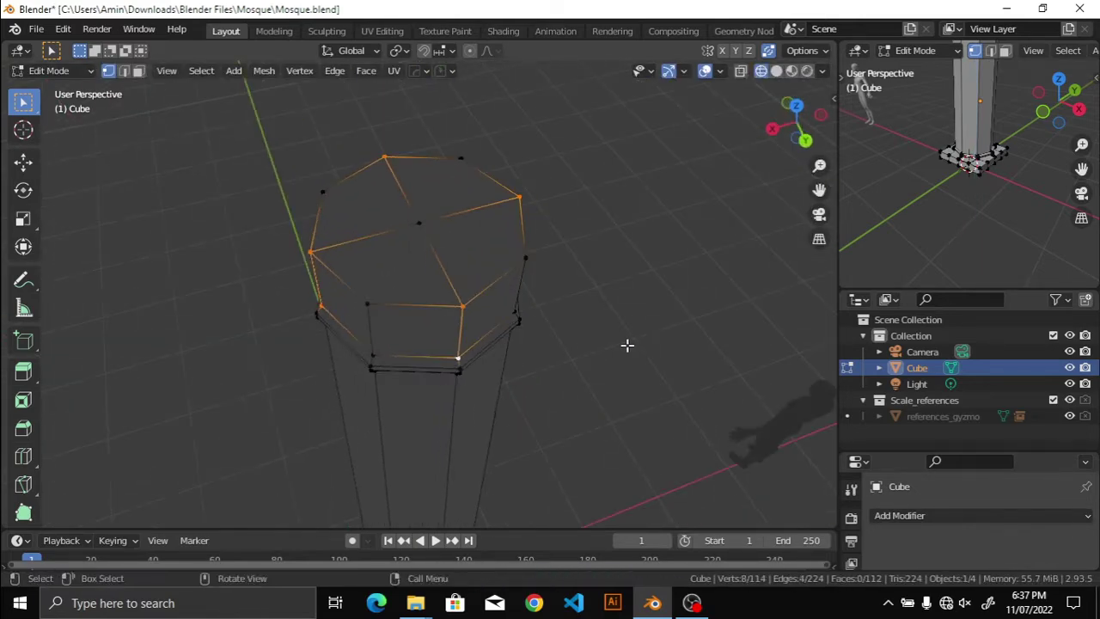
pyautogui.press('s')
pyautogui.hotkey('shift', 'z')
pyautogui.press('KP_7')
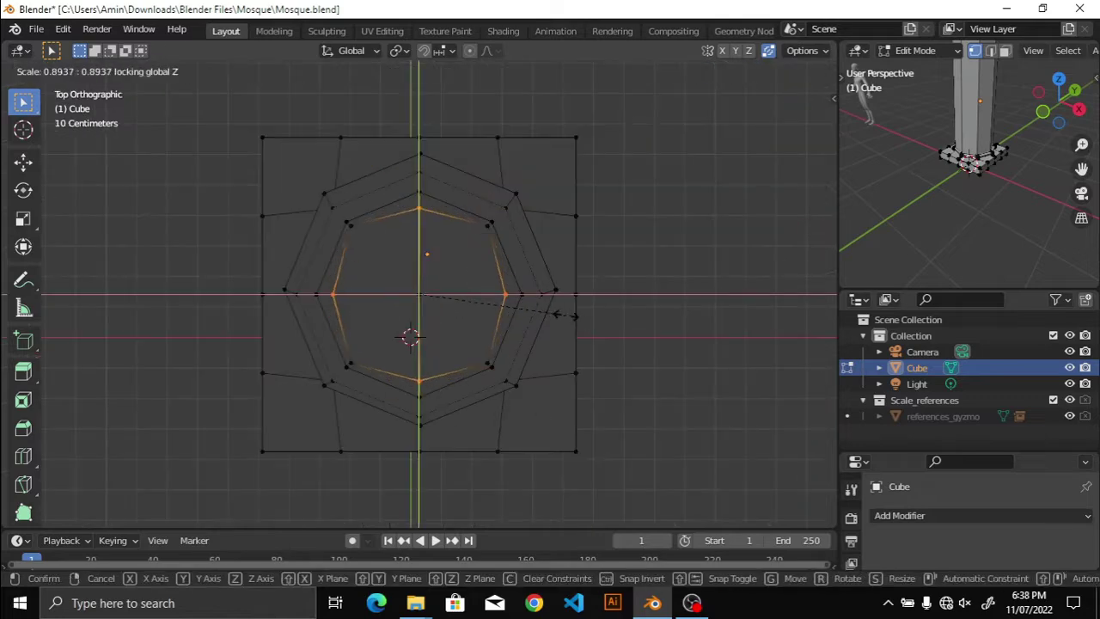
pyautogui.click(533, 306)
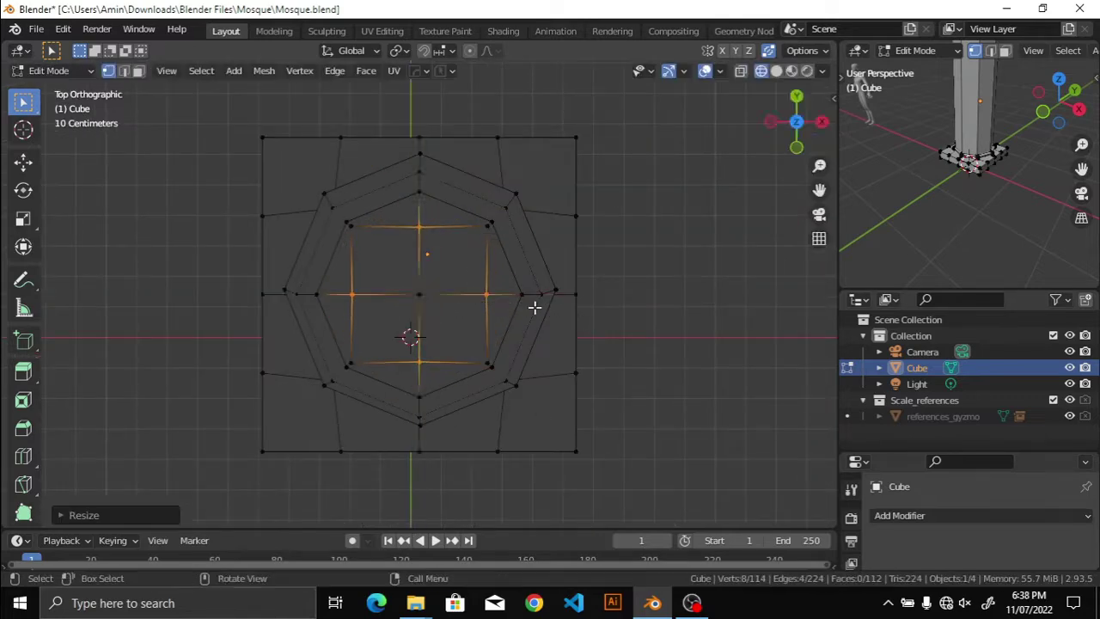
pyautogui.moveTo(535, 307)
pyautogui.mouseDown(button='middle')
pyautogui.moveTo(582, 297)
pyautogui.moveTo(447, 291)
pyautogui.mouseUp(button='middle')
pyautogui.moveTo(147, 298)
pyautogui.mouseDown(button='middle')
pyautogui.moveTo(617, 275)
pyautogui.moveTo(449, 247)
pyautogui.mouseUp(button='middle')
# Step: Deselect all, pick the four top faces, and scale them outward together
pyautogui.hotkey('alt', 'a')
pyautogui.keyDown('shift'); pyautogui.click(346, 223); pyautogui.keyUp('shift')
pyautogui.press('s')
pyautogui.click(705, 349)
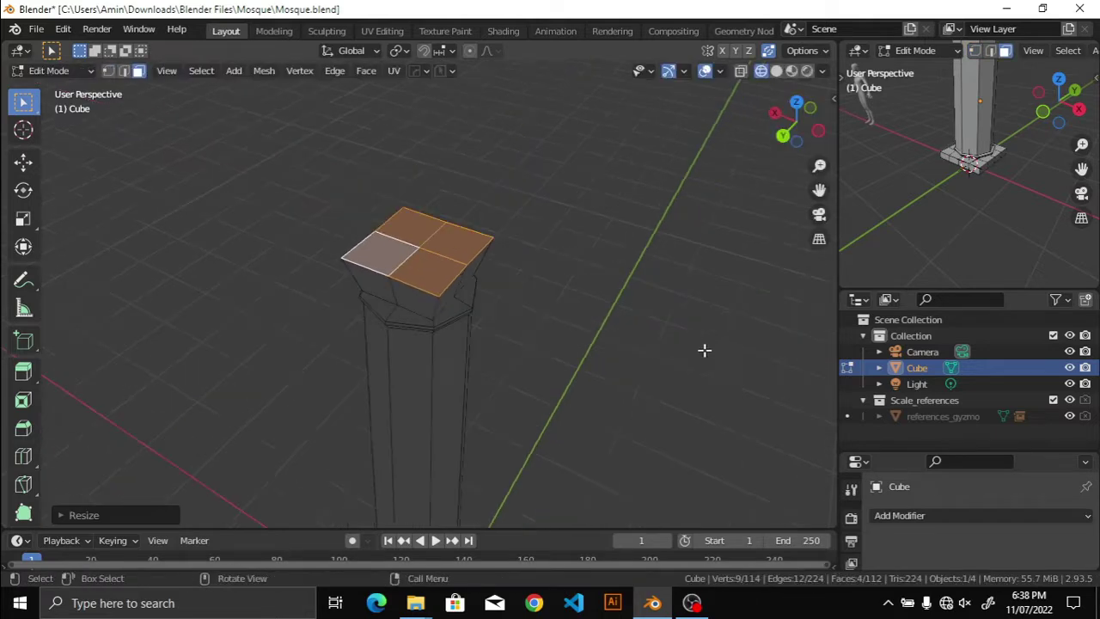
pyautogui.moveTo(704, 349)
pyautogui.mouseDown(button='middle')
pyautogui.moveTo(589, 353)
pyautogui.moveTo(629, 309)
pyautogui.moveTo(442, 327)
pyautogui.moveTo(644, 327)
pyautogui.mouseUp(button='middle')
# Step: Raise the column's top faces and scale them outward into a flaring capital, then save
pyautogui.press('g')
pyautogui.click(638, 334)
pyautogui.press('KP_1')
pyautogui.scroll(-5, 636, 360)
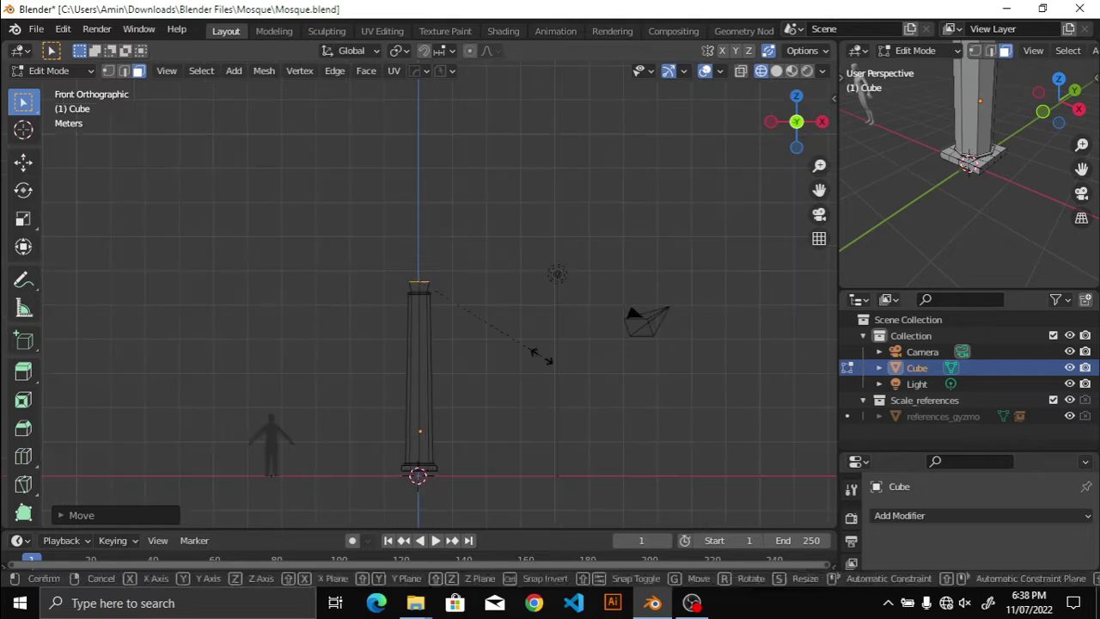
pyautogui.press('g')
pyautogui.click(572, 347)
pyautogui.press('s')
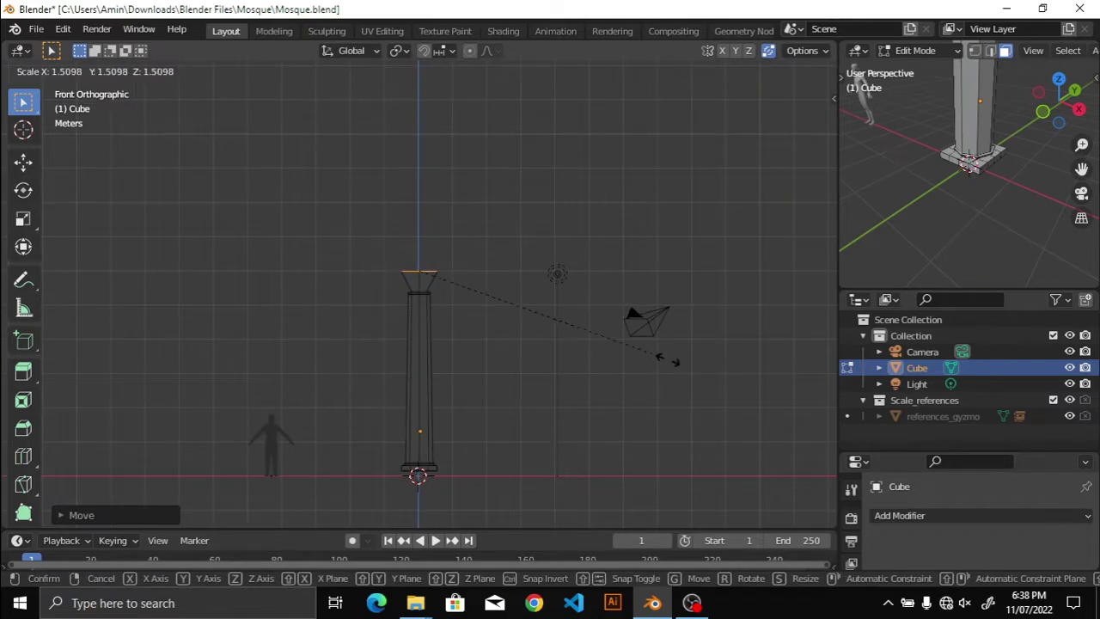
pyautogui.click(730, 370)
pyautogui.moveTo(724, 369)
pyautogui.mouseDown(button='middle')
pyautogui.moveTo(516, 413)
pyautogui.moveTo(429, 258)
pyautogui.moveTo(575, 252)
pyautogui.mouseUp(button='middle')
pyautogui.scroll(3, 516, 412)
pyautogui.scroll(3, 515, 331)
pyautogui.hotkey('ctrl', 's')
# Step: Add a centred loop cut on the tapered top and scale it outward about 1.49
pyautogui.hotkey('ctrl', 'r')
pyautogui.click(428, 258)
pyautogui.rightClick(428, 258)
pyautogui.press('KP_1')
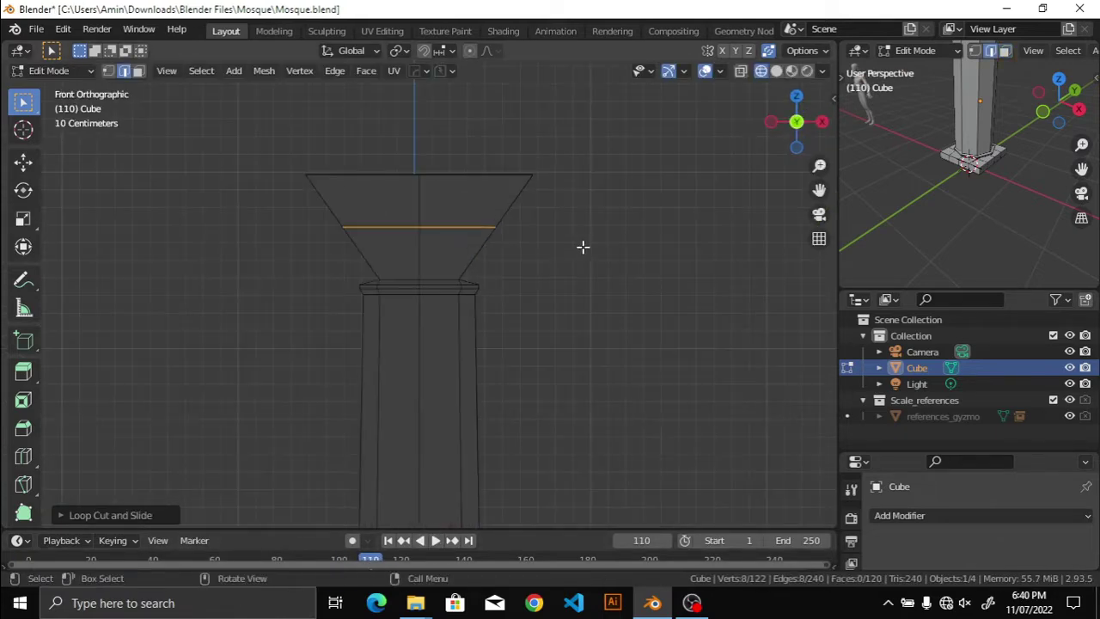
pyautogui.press('s')
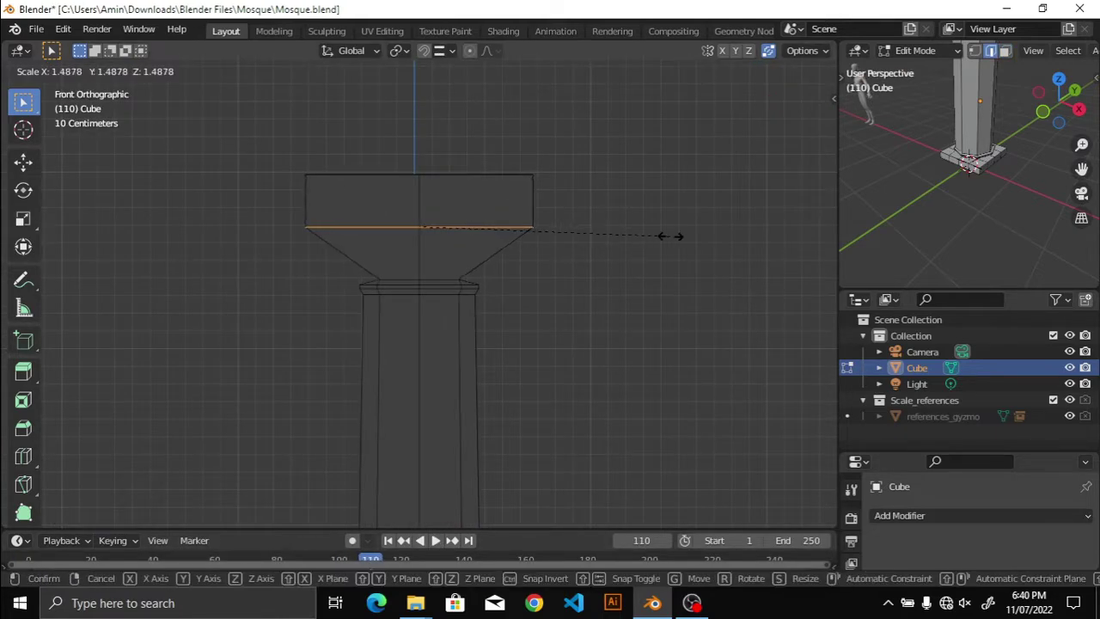
pyautogui.click(685, 239)
pyautogui.moveTo(685, 239)
pyautogui.mouseDown(button='middle')
pyautogui.moveTo(562, 214)
pyautogui.moveTo(503, 262)
pyautogui.moveTo(353, 263)
pyautogui.moveTo(449, 232)
pyautogui.mouseUp(button='middle')
# Step: Try moving the new edge loop along Y, cancel each attempt, and switch to face select
pyautogui.press('g')
pyautogui.rightClick(536, 250)
pyautogui.press('g')
pyautogui.press('y')
pyautogui.rightClick(336, 275)
pyautogui.press('g')
pyautogui.press('y')
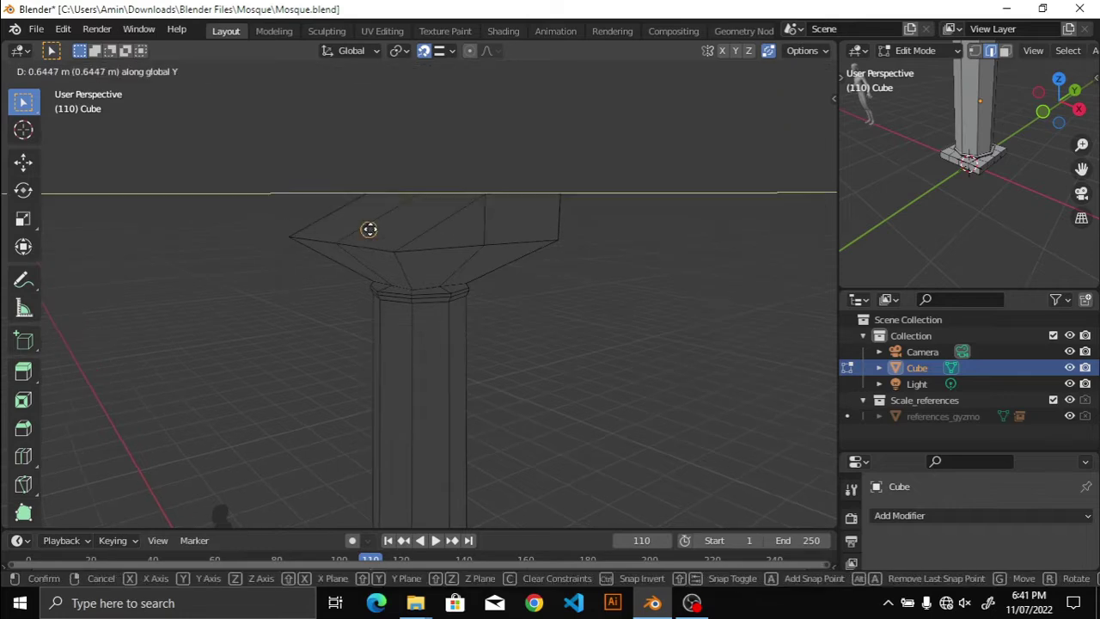
pyautogui.rightClick(369, 230)
pyautogui.moveTo(369, 230)
pyautogui.mouseDown(button='middle')
pyautogui.moveTo(336, 263)
pyautogui.moveTo(545, 272)
pyautogui.moveTo(516, 243)
pyautogui.moveTo(633, 259)
pyautogui.moveTo(613, 233)
pyautogui.moveTo(547, 216)
pyautogui.mouseUp(button='middle')
pyautogui.hotkey('ctrl', 'Tab')
# Step: Select the capital's top faces, then move and rescale them to reshape the top block
pyautogui.click(675, 264)
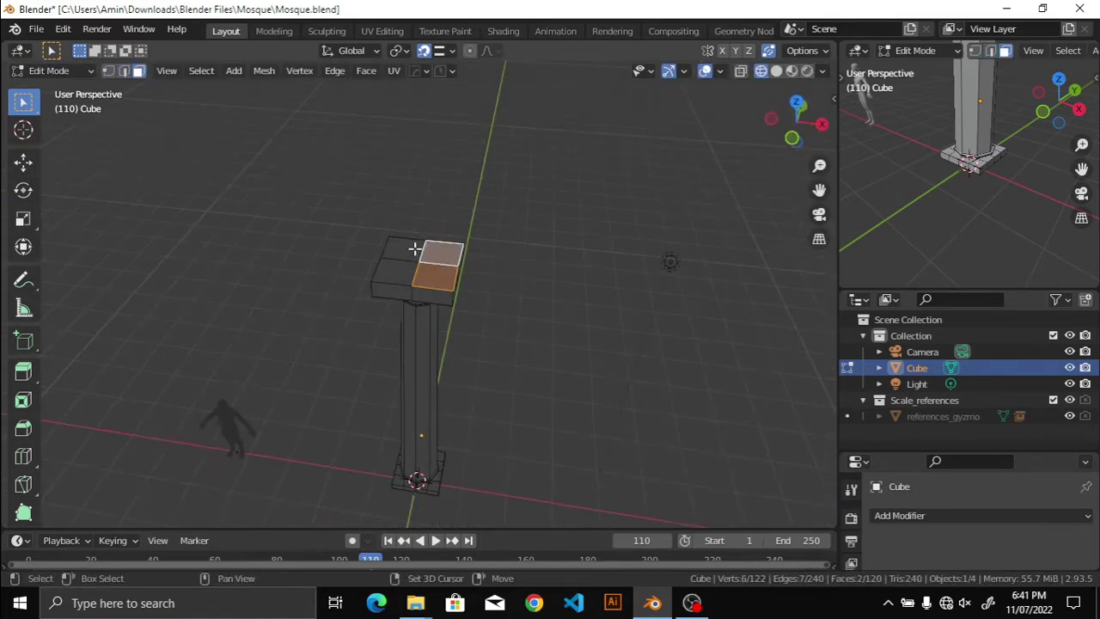
pyautogui.press('g')
pyautogui.moveTo(415, 249)
pyautogui.mouseDown(button='middle')
pyautogui.moveTo(555, 292)
pyautogui.moveTo(555, 264)
pyautogui.moveTo(496, 300)
pyautogui.moveTo(553, 267)
pyautogui.mouseUp(button='middle')
pyautogui.click(558, 283)
pyautogui.press('s')
pyautogui.click(575, 329)
pyautogui.press('KP_3')
pyautogui.press('KP_1')
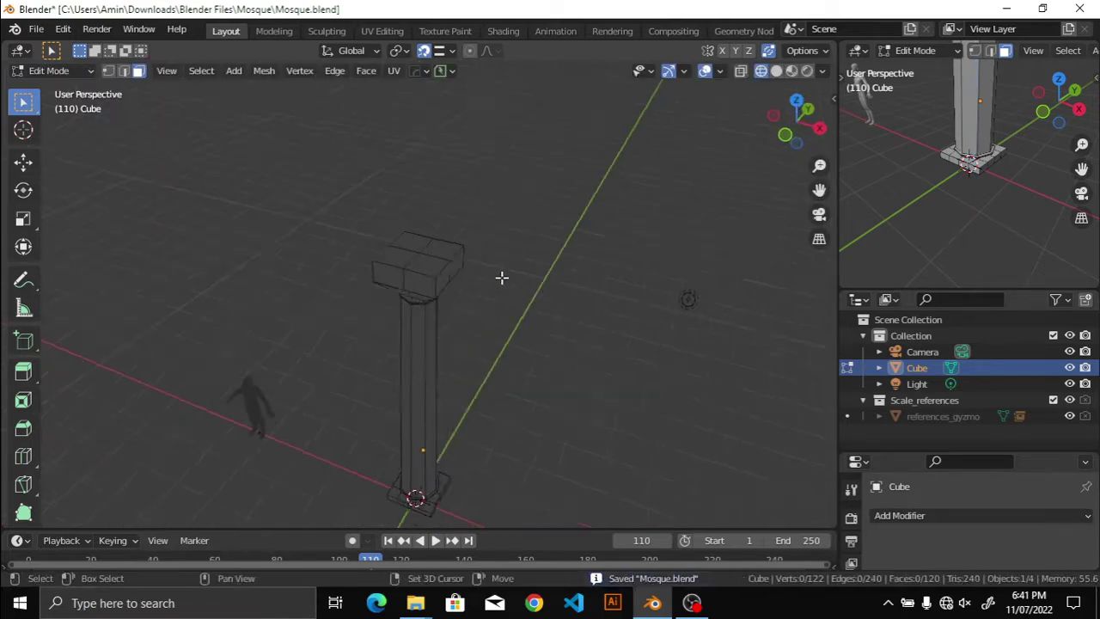
# Step: Shrink the edge loop from top view, then select and rescale the loop at the capital
pyautogui.press('KP_7')
pyautogui.press('s')
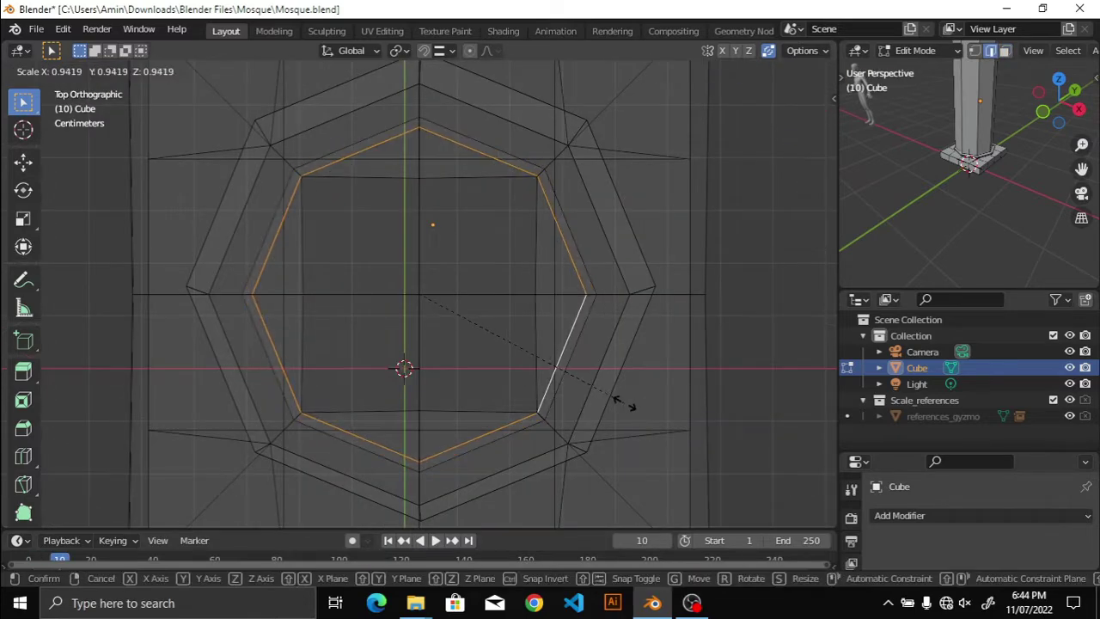
pyautogui.click(631, 405)
pyautogui.moveTo(631, 405); pyautogui.dragTo(602, 317, button='middle')
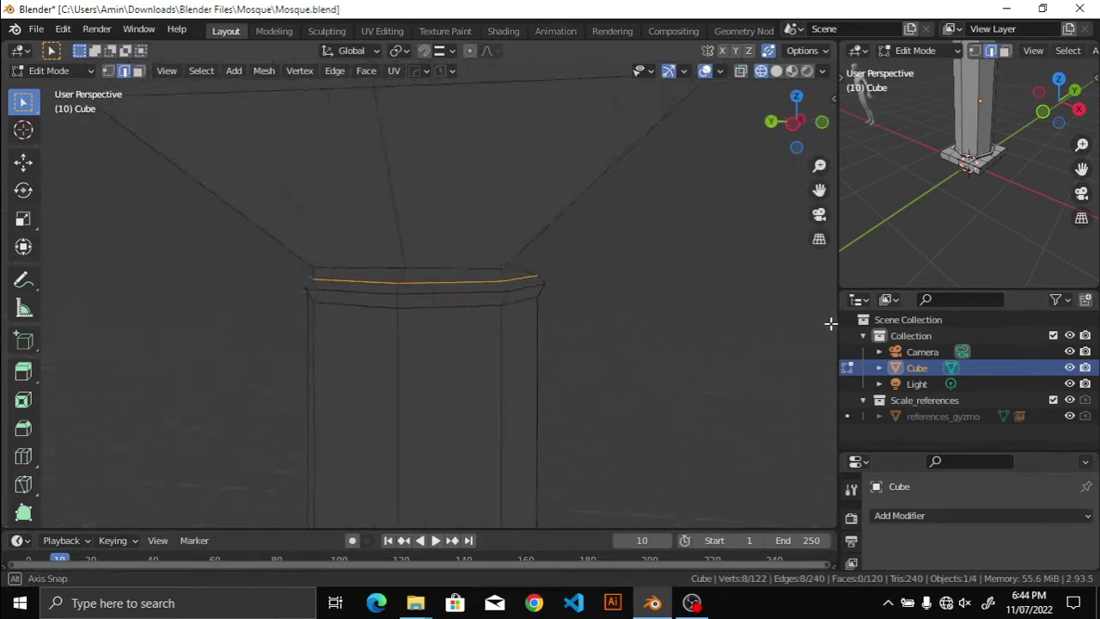
pyautogui.moveTo(444, 295)
pyautogui.mouseDown(button='middle')
pyautogui.moveTo(511, 339)
pyautogui.moveTo(478, 289)
pyautogui.moveTo(499, 75)
pyautogui.mouseUp(button='middle')
pyautogui.keyDown('alt'); pyautogui.click(478, 290); pyautogui.keyUp('alt')
pyautogui.press('s')
pyautogui.click(478, 282)
# Step: Select the top rim loop, grow it to the top faces, and raise them along Z
pyautogui.scroll(-3, 648, 174)
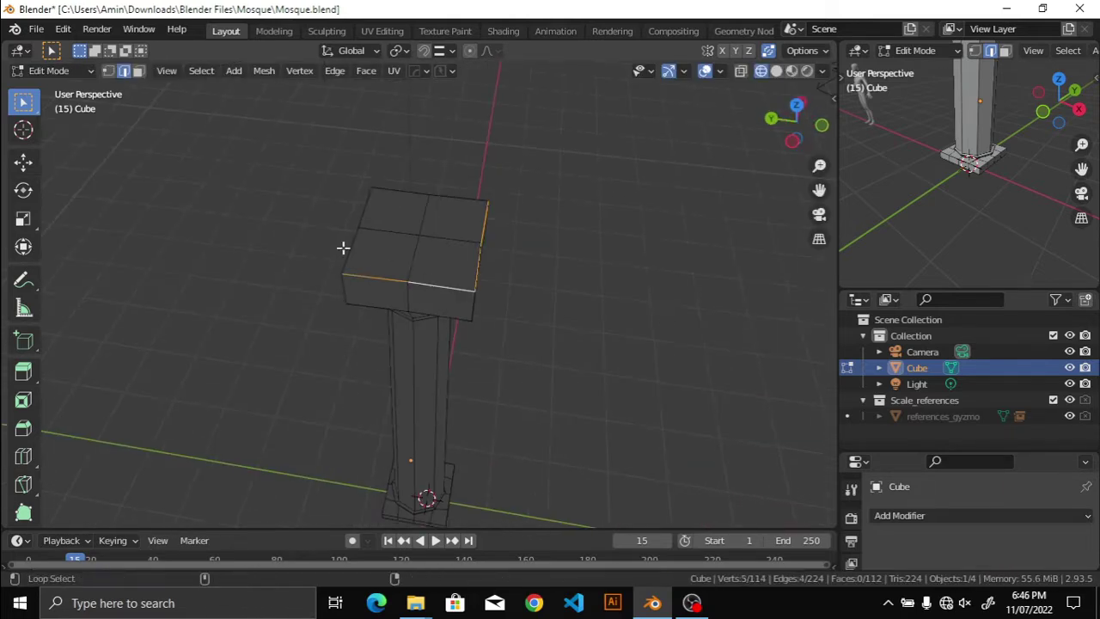
pyautogui.moveTo(344, 246); pyautogui.dragTo(456, 229, button='middle')
pyautogui.keyDown('alt'); pyautogui.click(456, 229); pyautogui.keyUp('alt')
pyautogui.press('ctrl+KP_Add')
pyautogui.moveTo(528, 233); pyautogui.dragTo(537, 260, button='middle')
pyautogui.scroll(5, 537, 260)
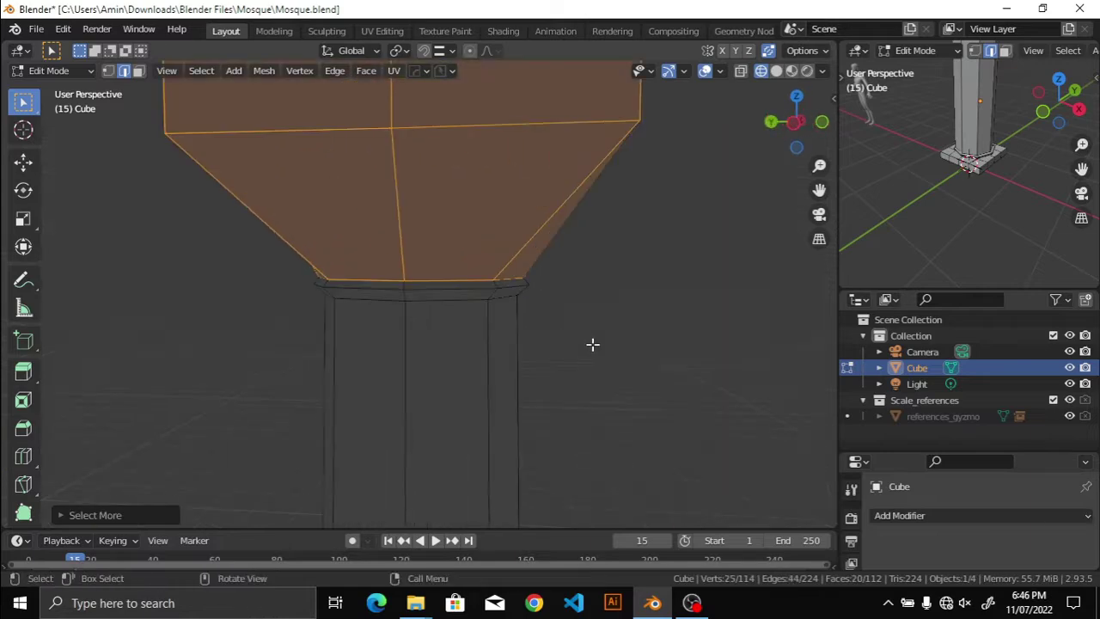
pyautogui.press('g')
pyautogui.press('z')
pyautogui.click(587, 321)
# Step: Slide the neck ring loop into position as a thin collar below the capital, and save
pyautogui.scroll(-2, 601, 326)
pyautogui.keyDown('alt'); pyautogui.click(550, 296); pyautogui.keyUp('alt')
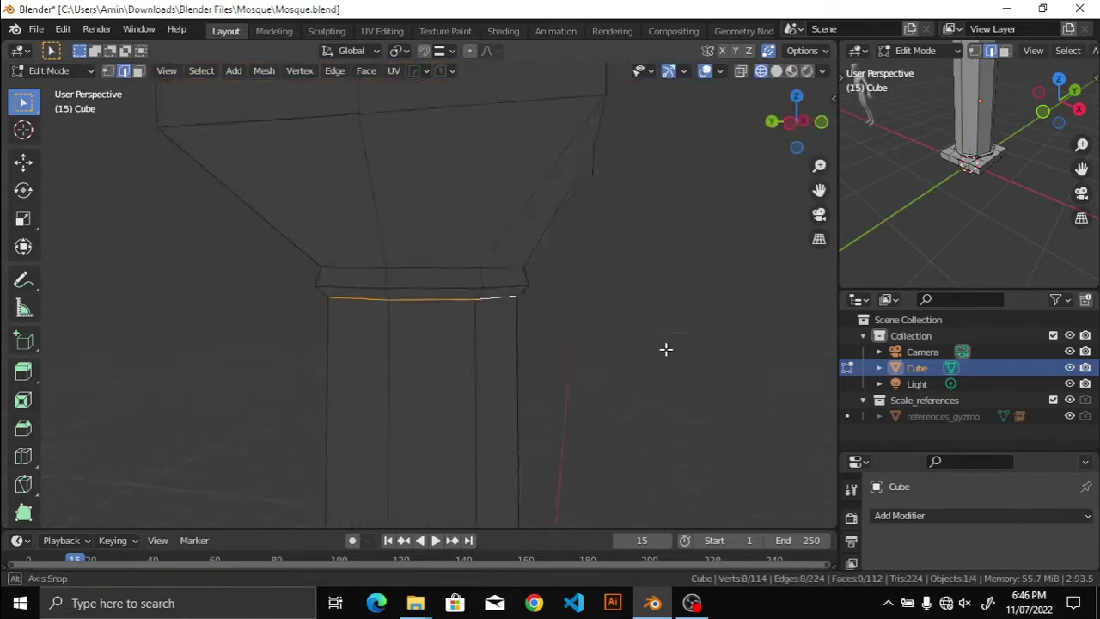
pyautogui.press('KP_1')
pyautogui.press('g')
pyautogui.press('g')
pyautogui.click(639, 319)
pyautogui.moveTo(638, 319)
pyautogui.mouseDown(button='middle')
pyautogui.moveTo(527, 341)
pyautogui.moveTo(545, 344)
pyautogui.mouseUp(button='middle')
pyautogui.scroll(-3, 527, 341)
pyautogui.hotkey('ctrl', 's')
# Step: In Object Mode, add an Empty and position it beside the column
pyautogui.moveTo(412, 376)
pyautogui.mouseDown(button='middle')
pyautogui.moveTo(522, 373)
pyautogui.moveTo(436, 385)
pyautogui.mouseUp(button='middle')
pyautogui.press('Tab')
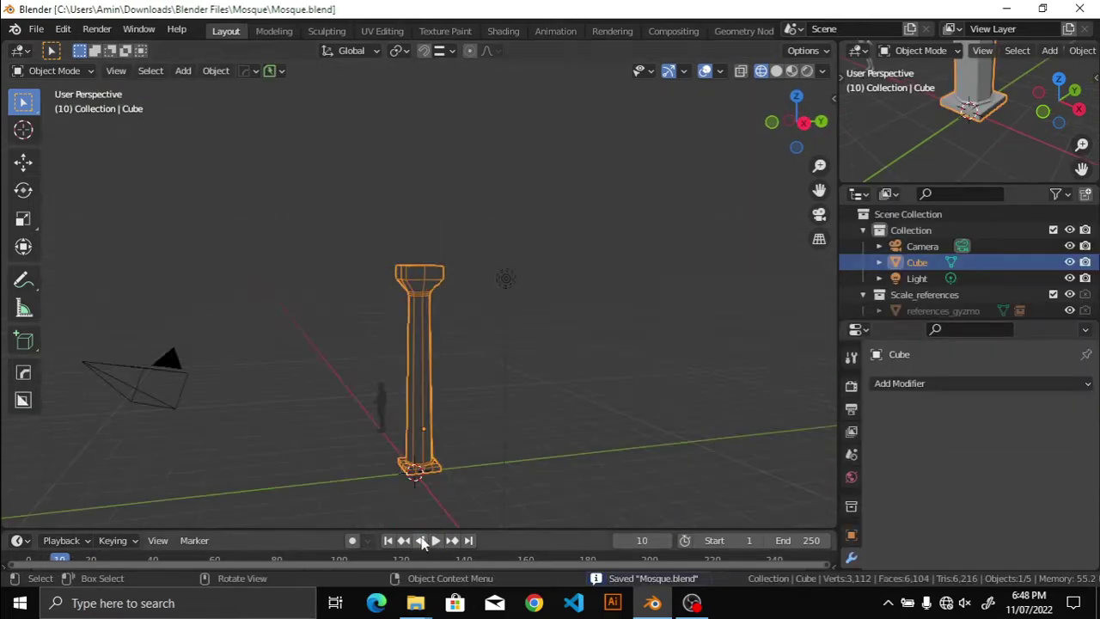
pyautogui.hotkey('shift', 'a')
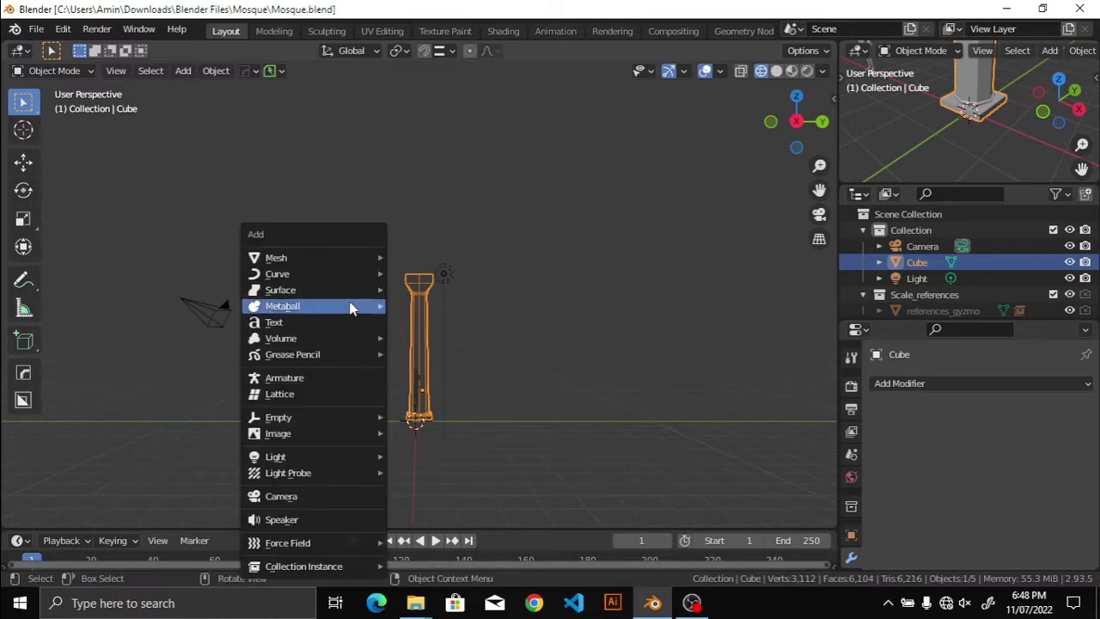
pyautogui.click(434, 416)
pyautogui.press('g')
pyautogui.press('y')
pyautogui.press('KP_3')
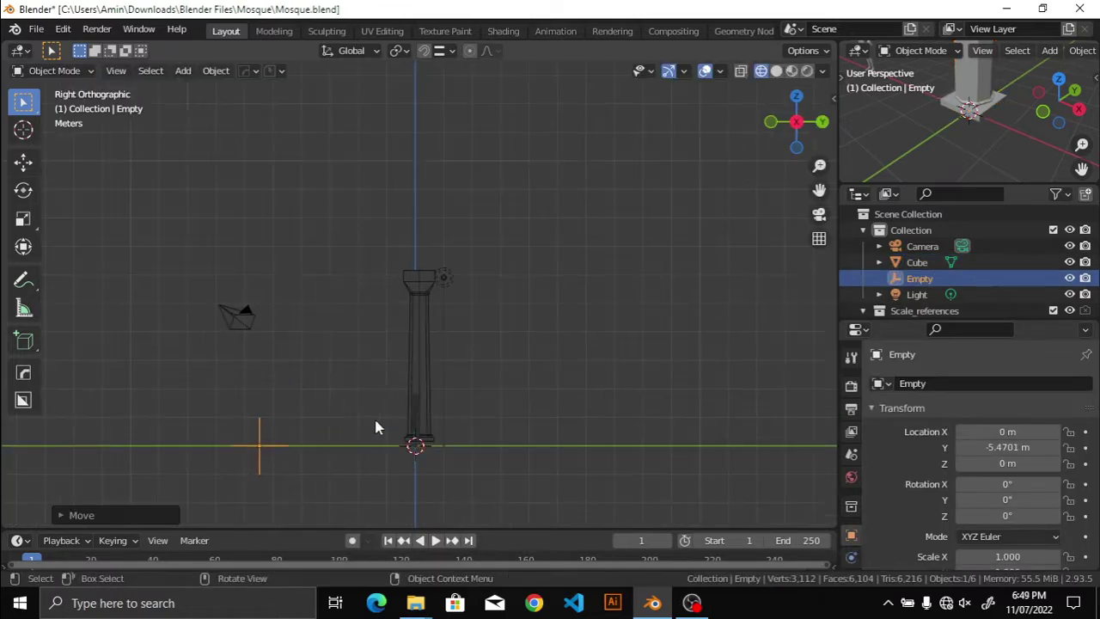
pyautogui.press('y')
pyautogui.press('y')
pyautogui.click(427, 417)
# Step: Select the column and try moving it along Z, then cancel the move
pyautogui.click(421, 378)
pyautogui.press('g')
pyautogui.press('z')
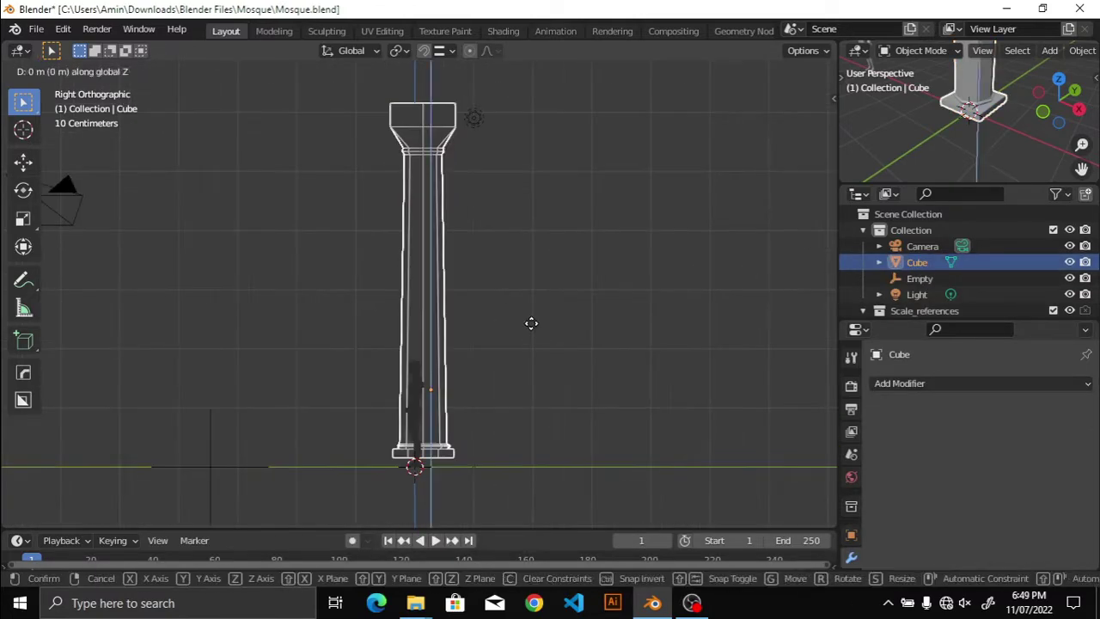
pyautogui.press('Escape')
pyautogui.press('g')
pyautogui.scroll(3, 528, 333)
pyautogui.scroll(-4, 392, 363)
# Step: Give the column a Mirror modifier on axis Y, with the Empty as mirror object and Clipping enabled
pyautogui.click(393, 363)
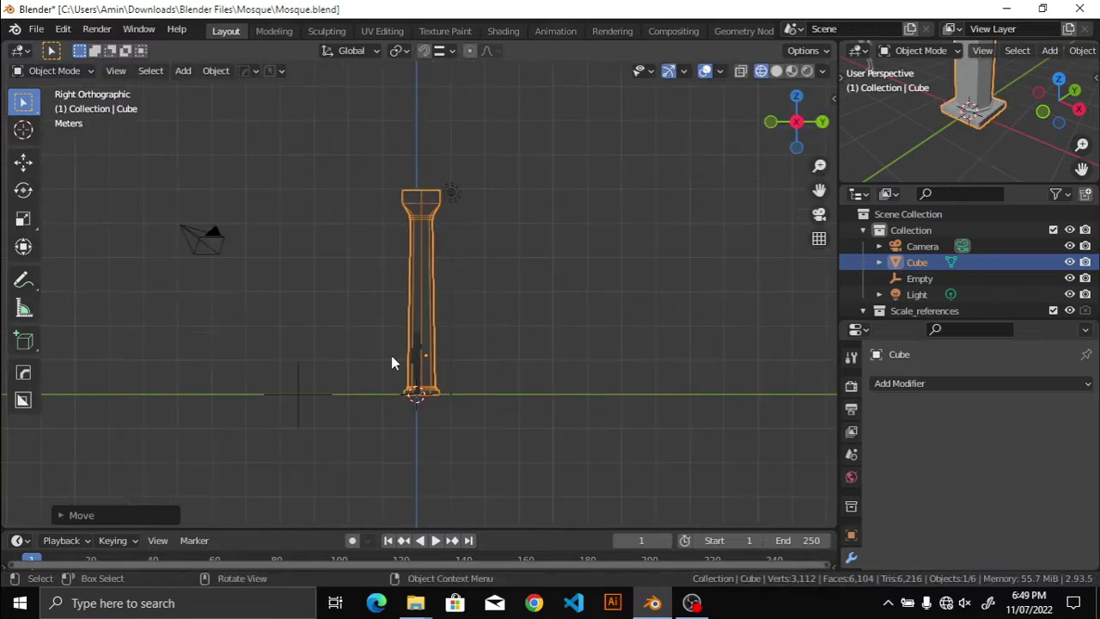
pyautogui.hotkey('ctrl', 's')
pyautogui.click(907, 383)
pyautogui.click(763, 187)
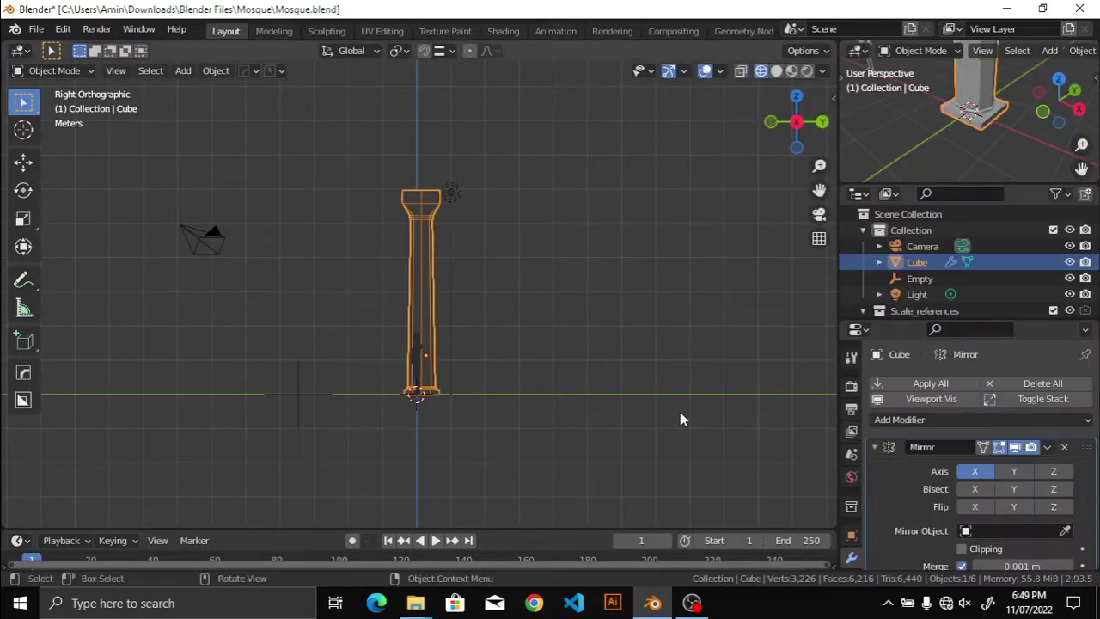
pyautogui.click(1014, 471)
pyautogui.click(974, 471)
pyautogui.click(1014, 531)
pyautogui.click(936, 378)
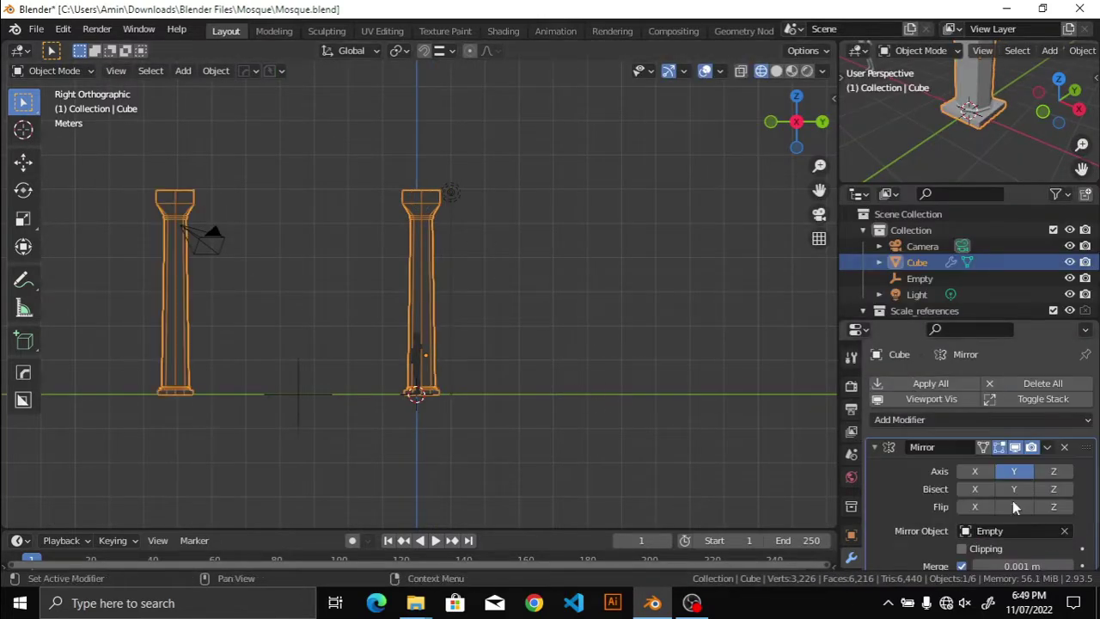
pyautogui.scroll(-2, 965, 513)
pyautogui.click(961, 502)
# Step: Move the column along Y to set the spacing between the two columns, and save
pyautogui.press('g')
pyautogui.press('y')
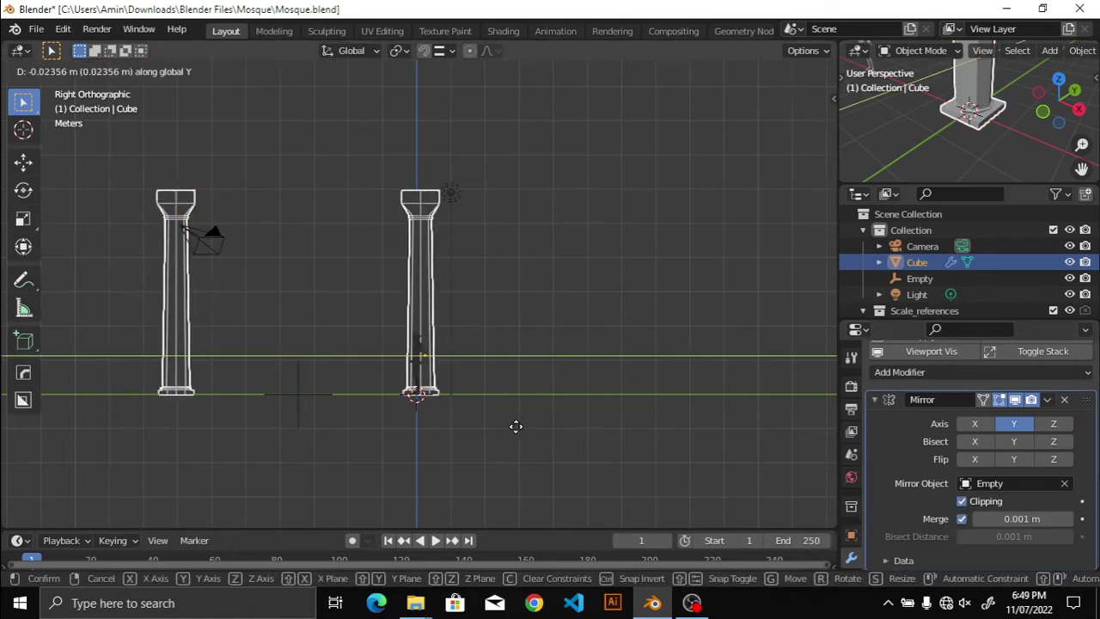
pyautogui.click(493, 424)
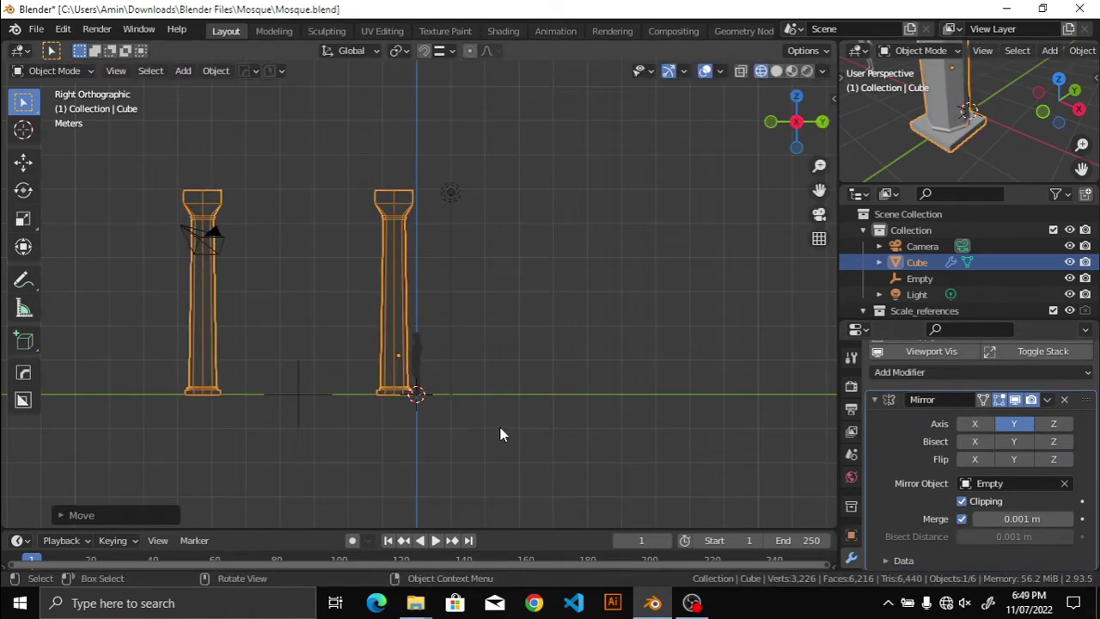
pyautogui.hotkey('ctrl', 's')
pyautogui.hotkey('shift', 'a')
# Step: Add a Bezier curve, raise it along Z and stand it upright 90° about X
pyautogui.click(615, 273)
pyautogui.moveTo(490, 333); pyautogui.dragTo(531, 367, button='middle')
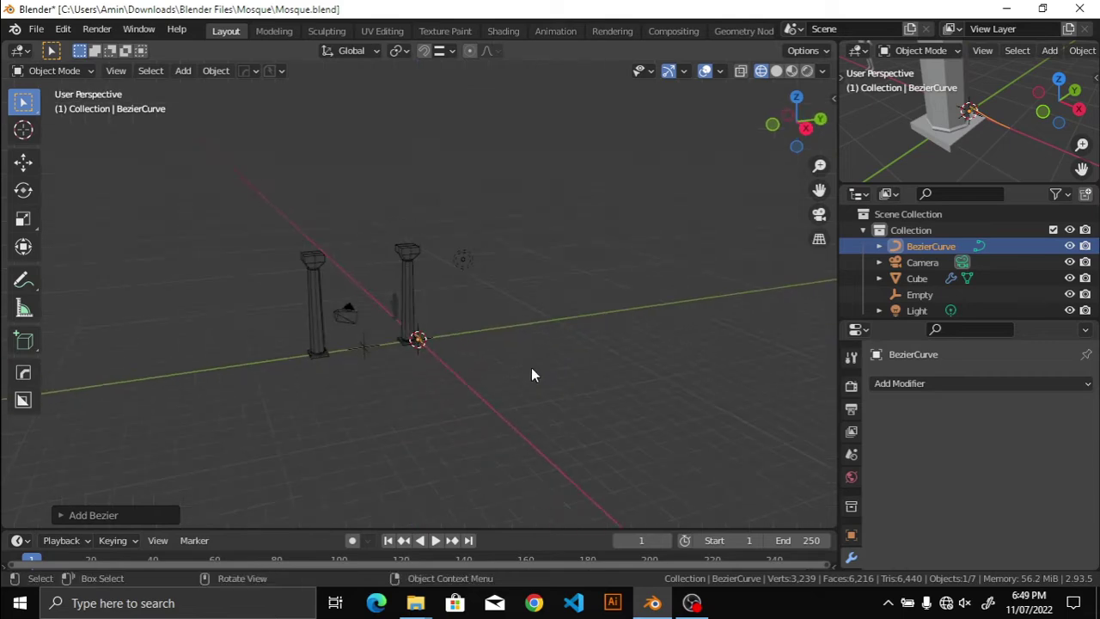
pyautogui.scroll(3, 531, 367)
pyautogui.press('g')
pyautogui.press('z')
pyautogui.click(517, 259)
pyautogui.press('r')
pyautogui.write('90')
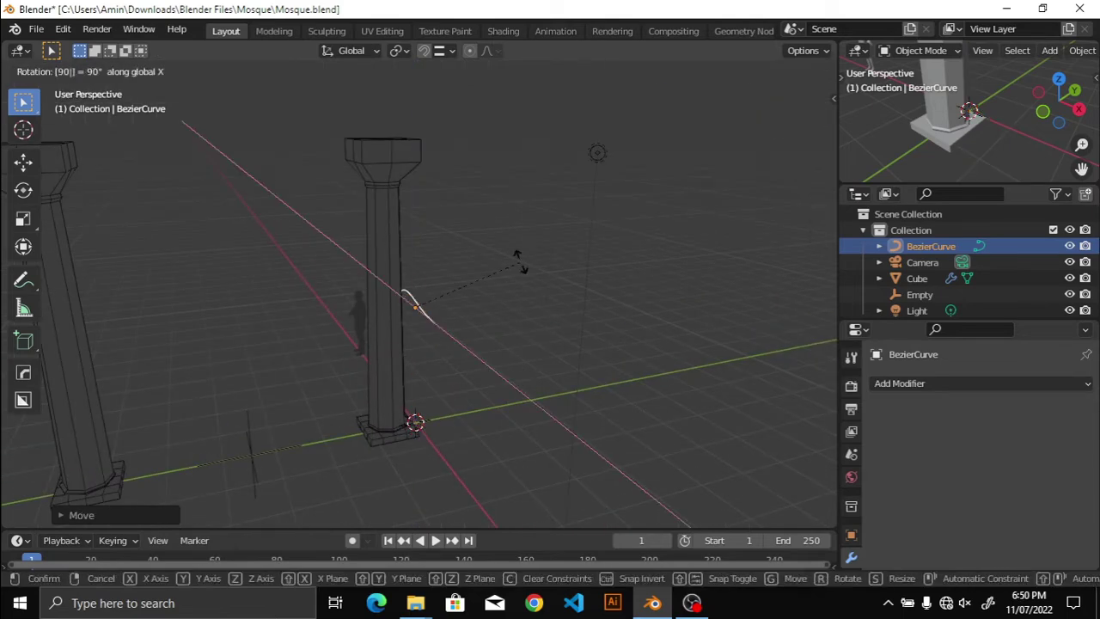
pyautogui.press('Return')
# Step: Move the Bezier curve along Y toward the columns, seen from the right side
pyautogui.press('KP_3')
pyautogui.scroll(-1, 542, 288)
pyautogui.moveTo(611, 315); pyautogui.dragTo(574, 358, button='middle')
pyautogui.press('g')
pyautogui.press('y')
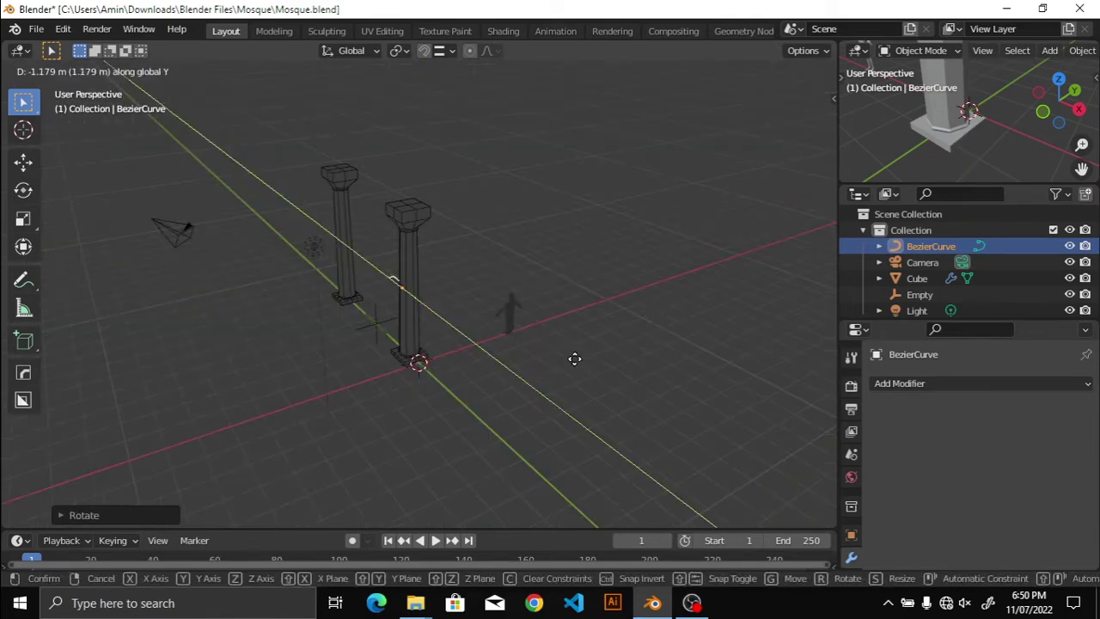
pyautogui.click(574, 358)
# Step: Flip the curve along Y and apply its transforms
pyautogui.press('KP_3')
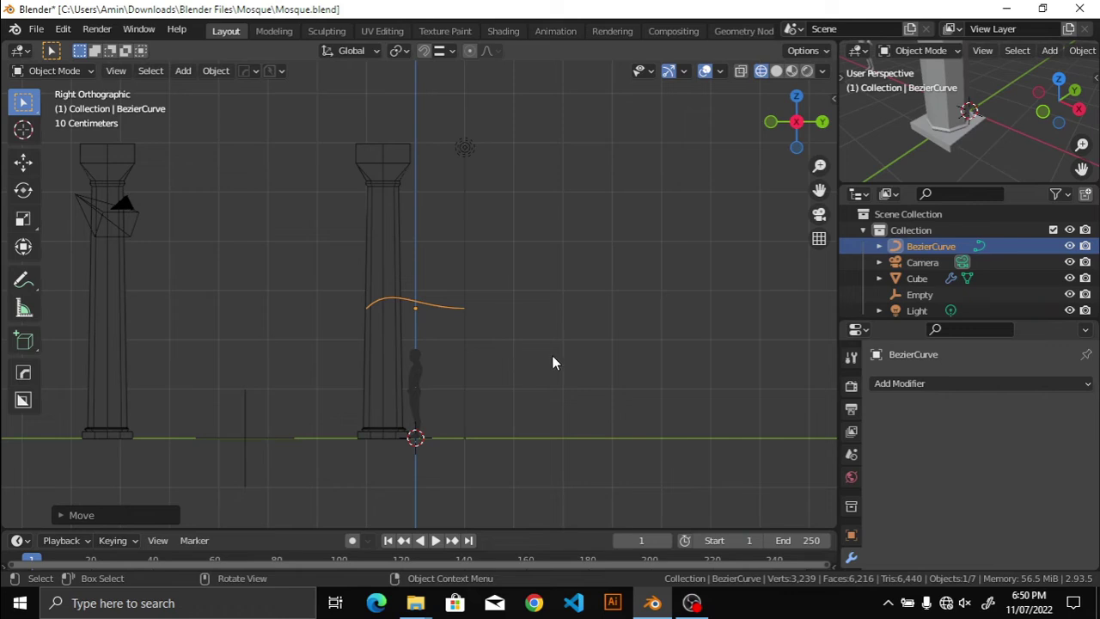
pyautogui.press('s')
pyautogui.press('y')
pyautogui.press('Return')
pyautogui.hotkey('ctrl', 'a')
pyautogui.click(507, 395)
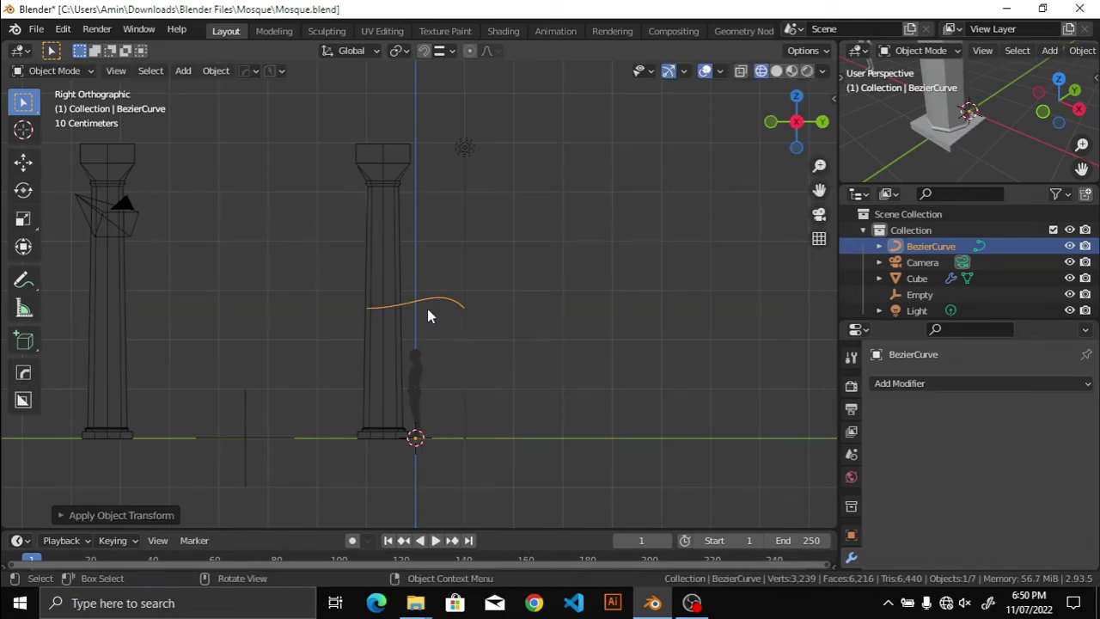
# Step: Reset the curve's origin, rotate it upright and place it above the right pillar
pyautogui.rightClick(427, 314)
pyautogui.click(538, 381)
pyautogui.press('r')
pyautogui.click(484, 364)
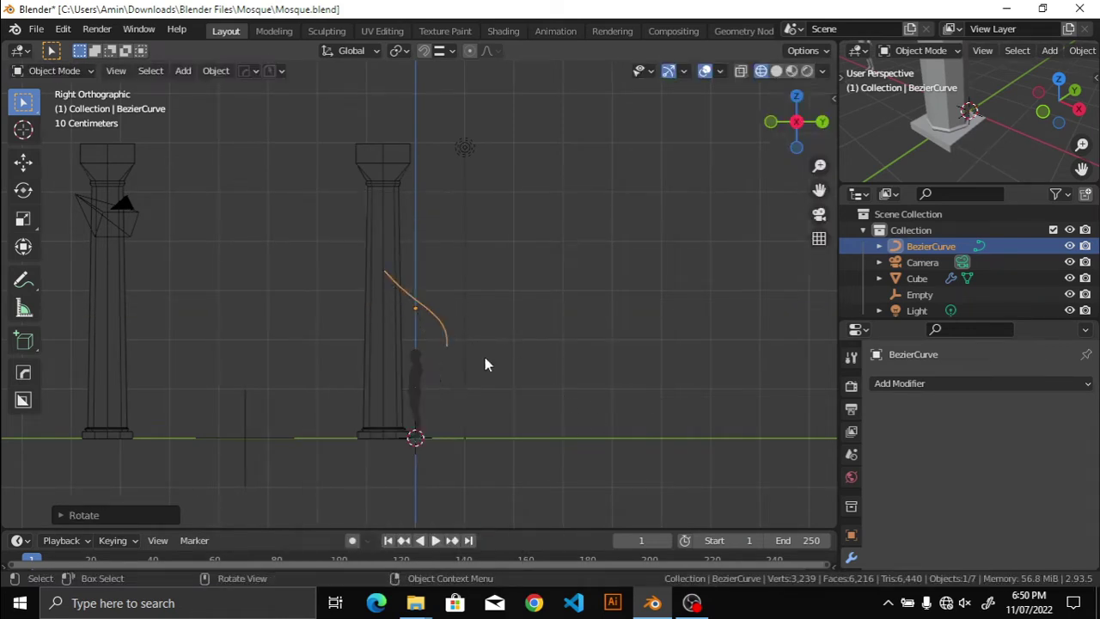
pyautogui.keyDown('shift'); pyautogui.moveTo(484, 364); pyautogui.dragTo(609, 449, button='middle'); pyautogui.keyUp('shift')
pyautogui.press('g')
pyautogui.click(450, 291)
# Step: In curve Edit Mode, pull the end point's handle upward to start the arch shape
pyautogui.press('Tab')
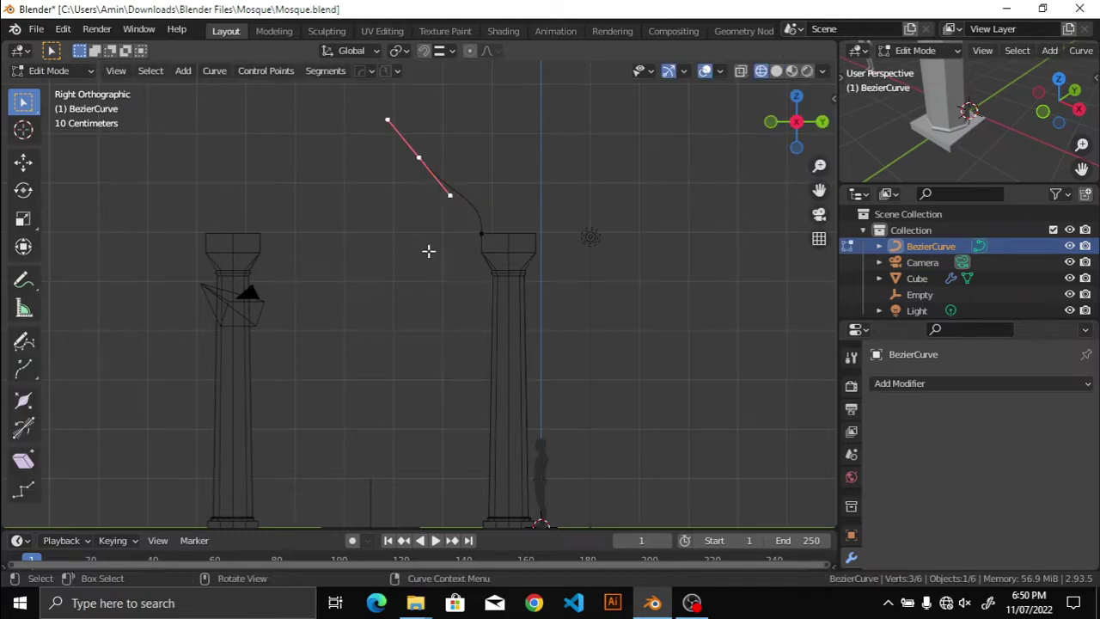
pyautogui.press('g')
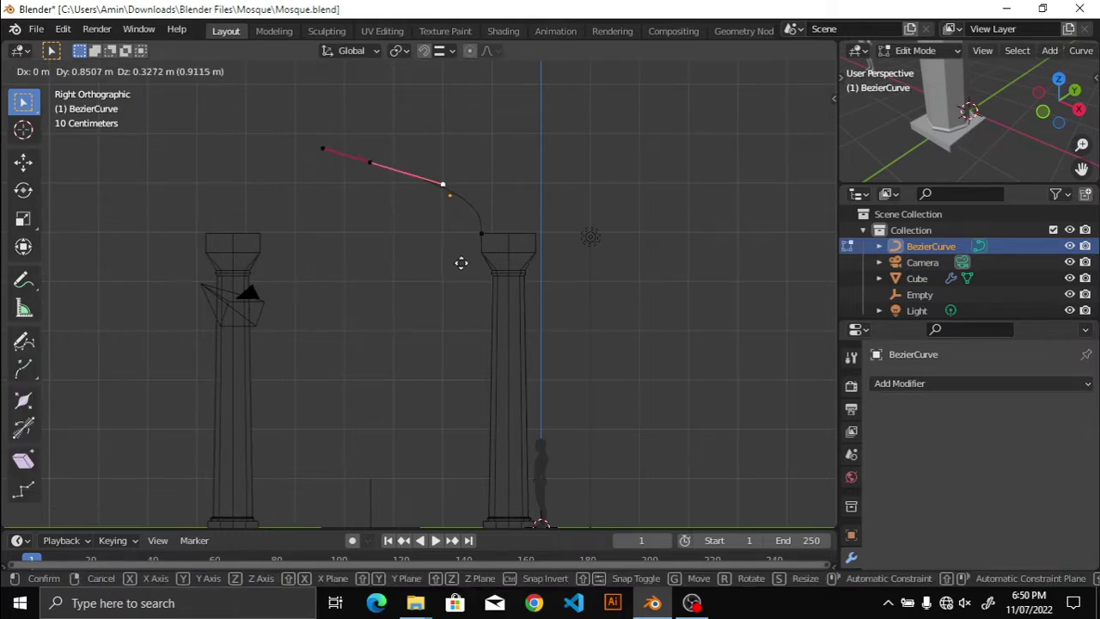
pyautogui.click(472, 273)
pyautogui.press('g')
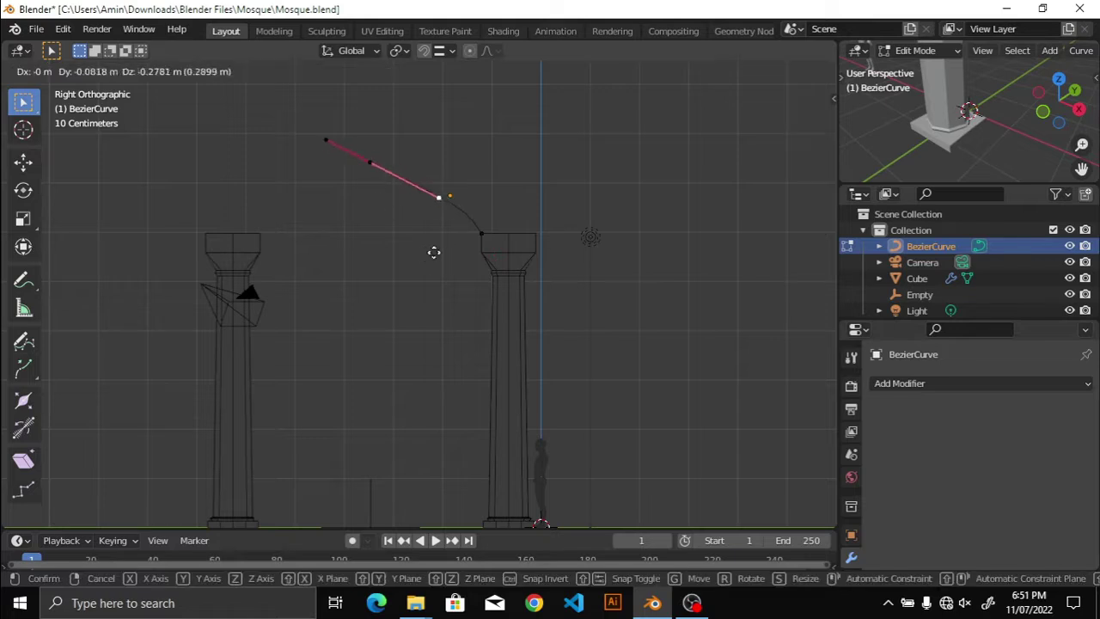
pyautogui.click(473, 232)
# Step: Subdivide the curve to add a middle point and adjust that point's handle
pyautogui.rightClick(343, 143)
pyautogui.click(344, 142)
pyautogui.scroll(2, 494, 163)
pyautogui.press('g')
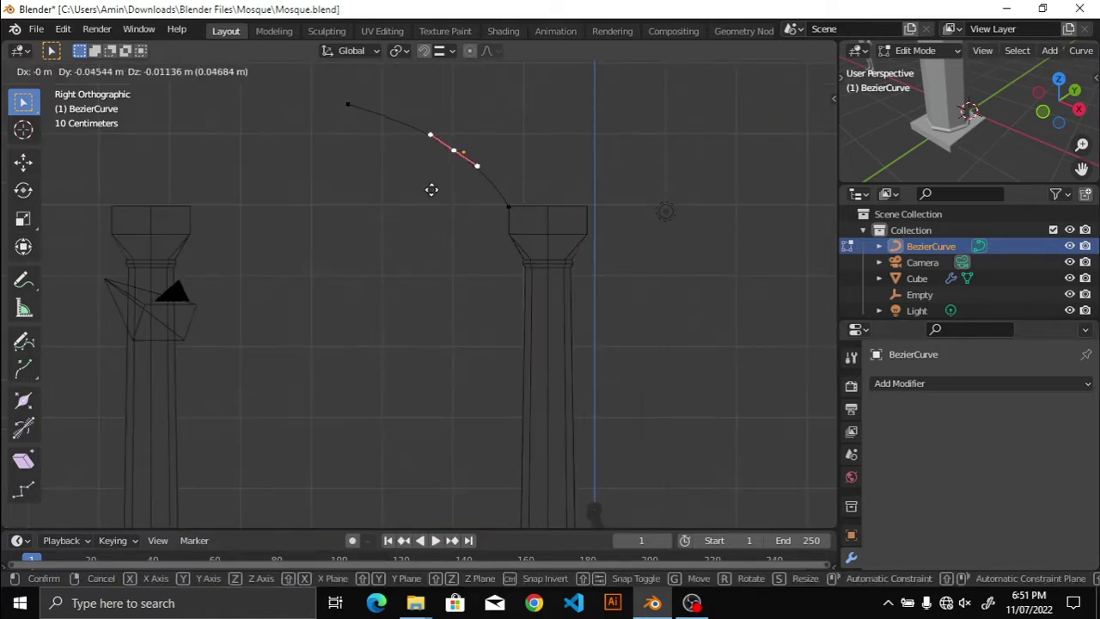
pyautogui.click(482, 188)
pyautogui.press('g')
pyautogui.click(547, 180)
# Step: Reshape the top point's handles into a pointed half-arch and save the Mosque file
pyautogui.click(404, 123)
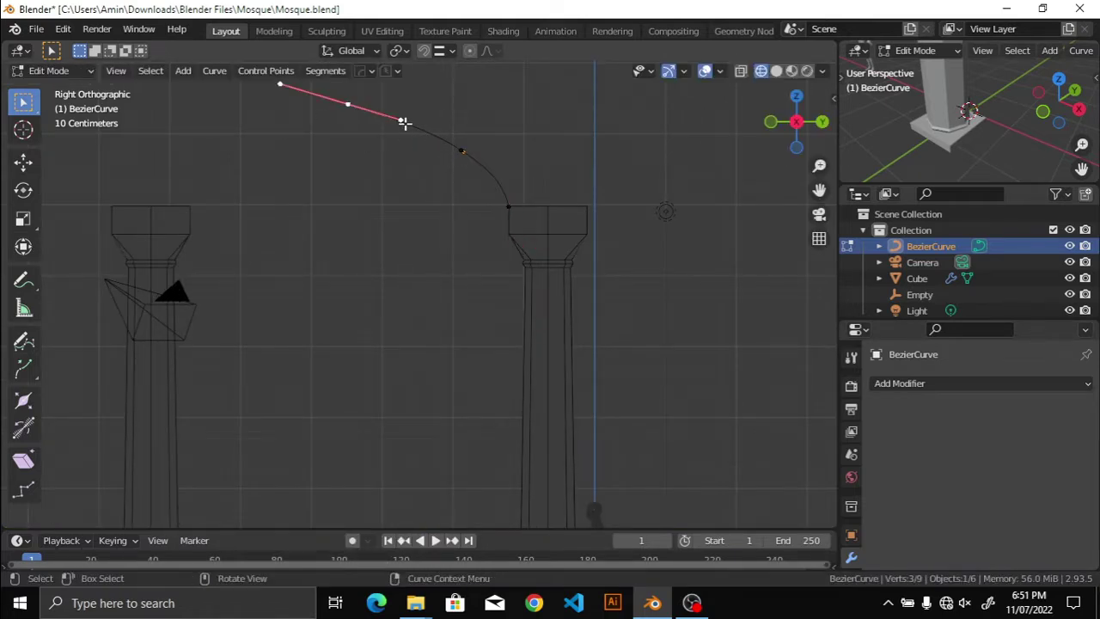
pyautogui.press('g')
pyautogui.click(375, 189)
pyautogui.scroll(-2, 380, 226)
pyautogui.scroll(-2, 400, 162)
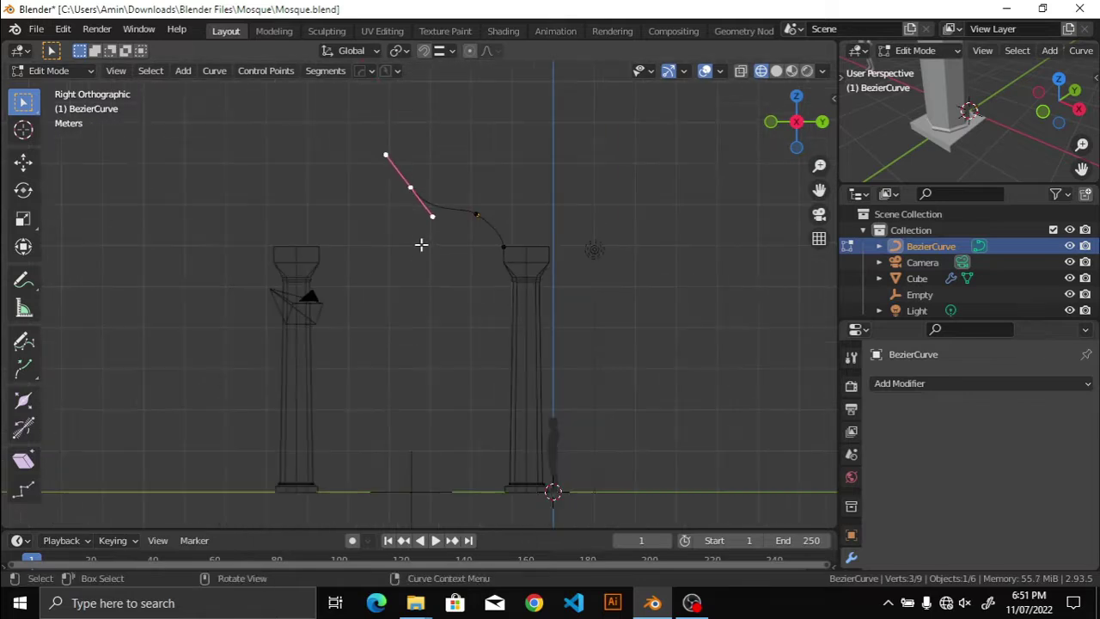
pyautogui.scroll(4, 421, 244)
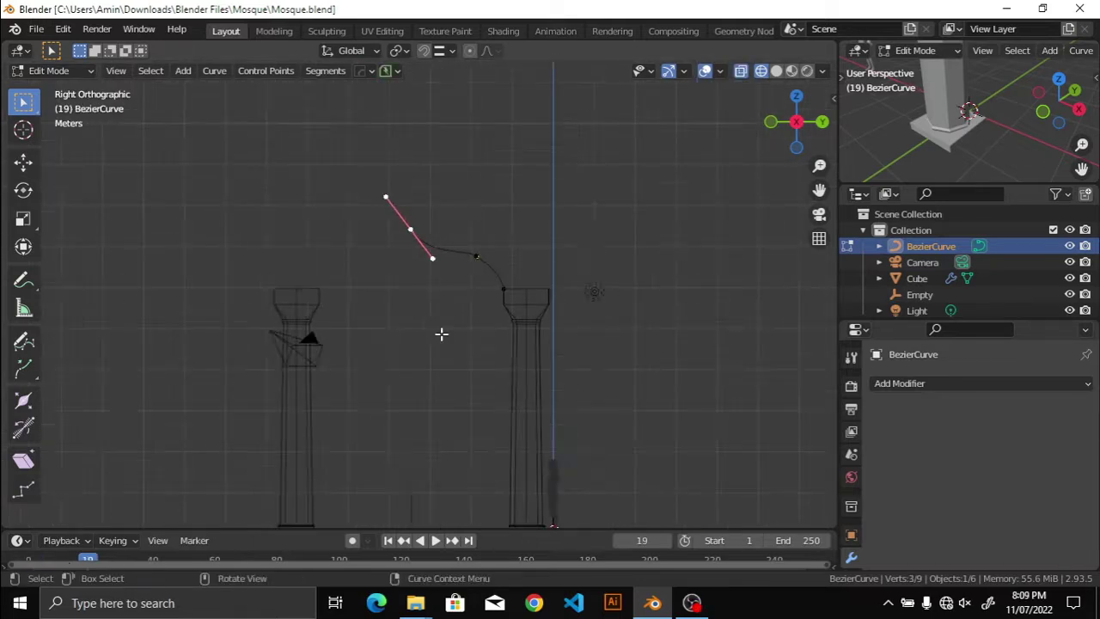
pyautogui.scroll(2, 442, 334)
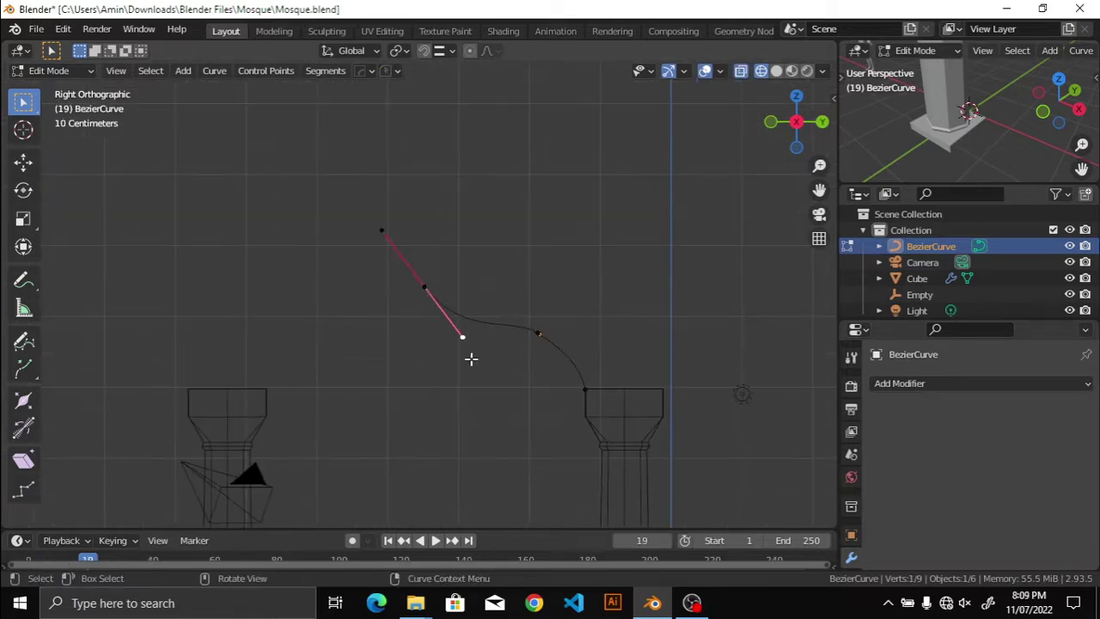
pyautogui.press('g')
pyautogui.click(485, 331)
pyautogui.hotkey('ctrl', 's')
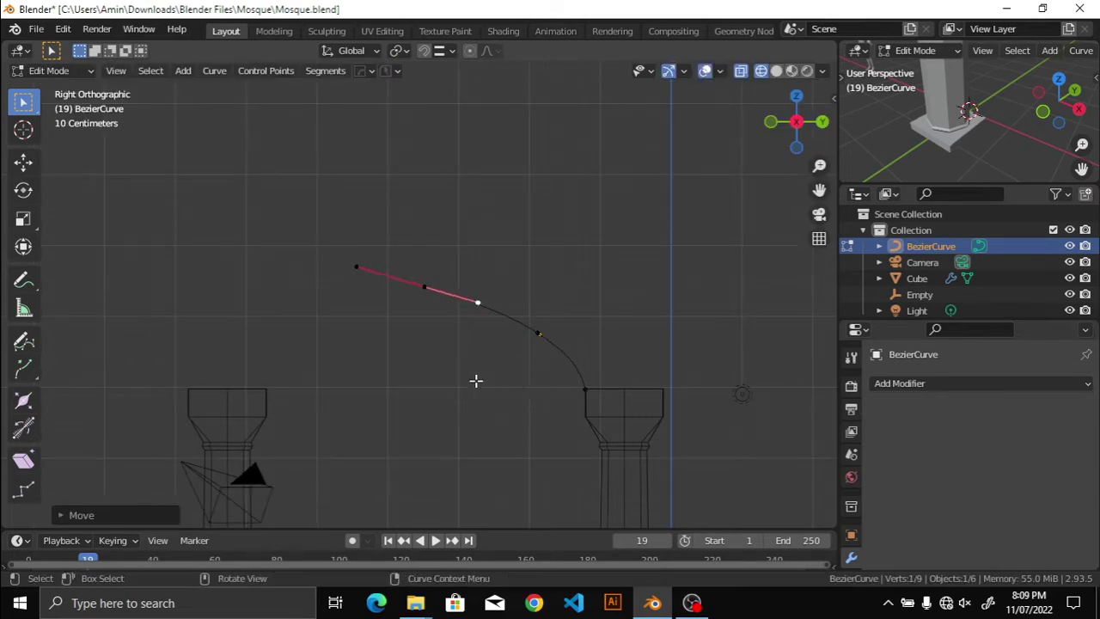
pyautogui.scroll(-2, 482, 378)
# Step: Extrude the column capital's top edge upward along the curve into the arch outline
pyautogui.hotkey('alt', 'q')
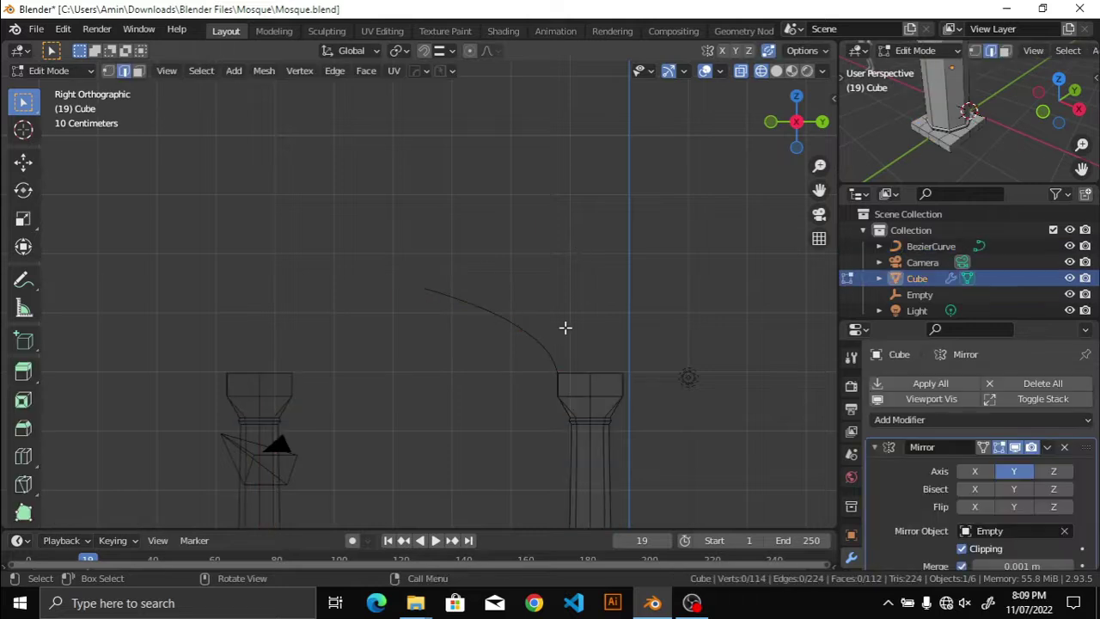
pyautogui.moveTo(565, 327)
pyautogui.mouseDown(button='middle')
pyautogui.moveTo(528, 386)
pyautogui.moveTo(486, 376)
pyautogui.moveTo(595, 433)
pyautogui.moveTo(545, 410)
pyautogui.mouseUp(button='middle')
pyautogui.scroll(2, 596, 433)
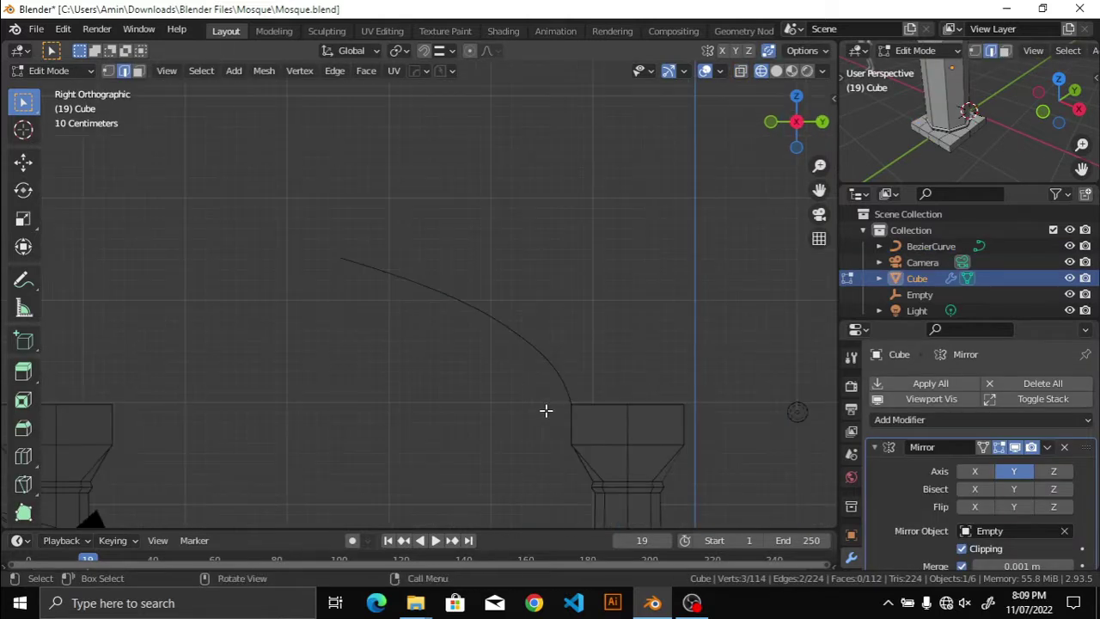
pyautogui.press('e')
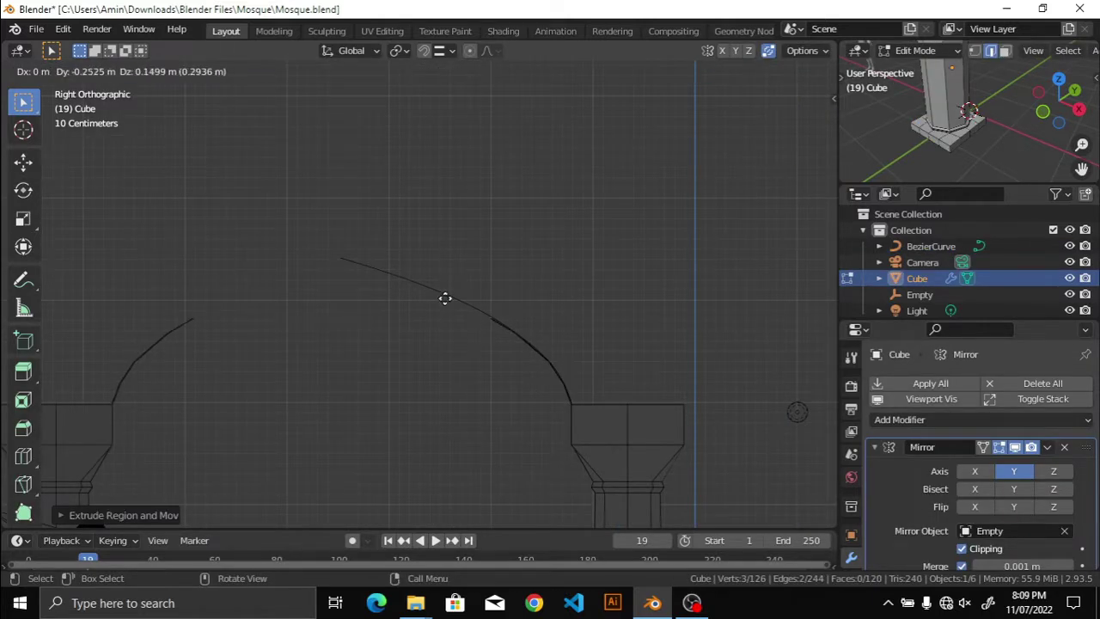
pyautogui.press('Escape')
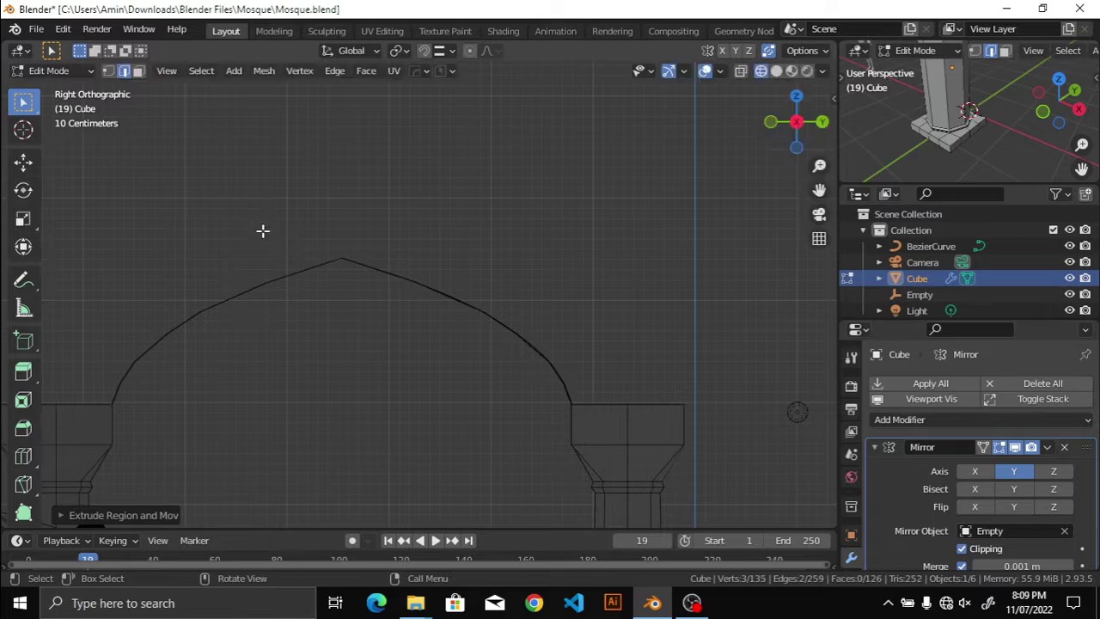
pyautogui.moveTo(263, 231)
pyautogui.mouseDown(button='middle')
pyautogui.moveTo(456, 360)
pyautogui.moveTo(370, 361)
pyautogui.mouseUp(button='middle')
# Step: Select the Bezier curve and rotate it -90° about Z from the front view
pyautogui.press('Tab')
pyautogui.click(509, 318)
pyautogui.press('KP_1')
pyautogui.write('rz-90')
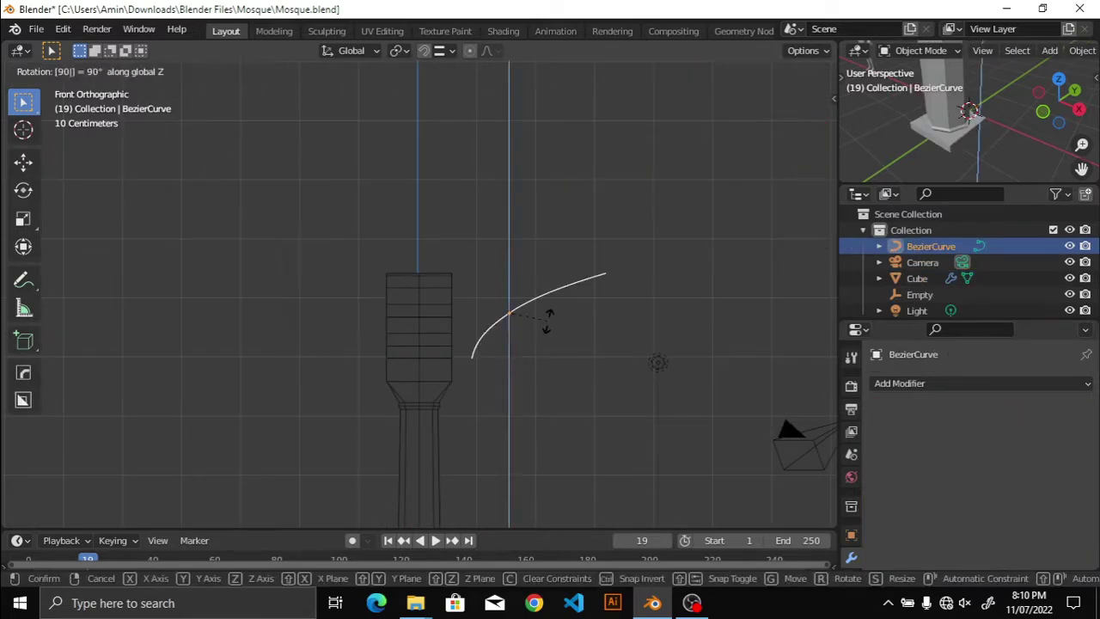
pyautogui.press('Return')
# Step: Mirror the curve along X, rotate it 90° about Z twice and shift it along X
pyautogui.press('s')
pyautogui.press('Return')
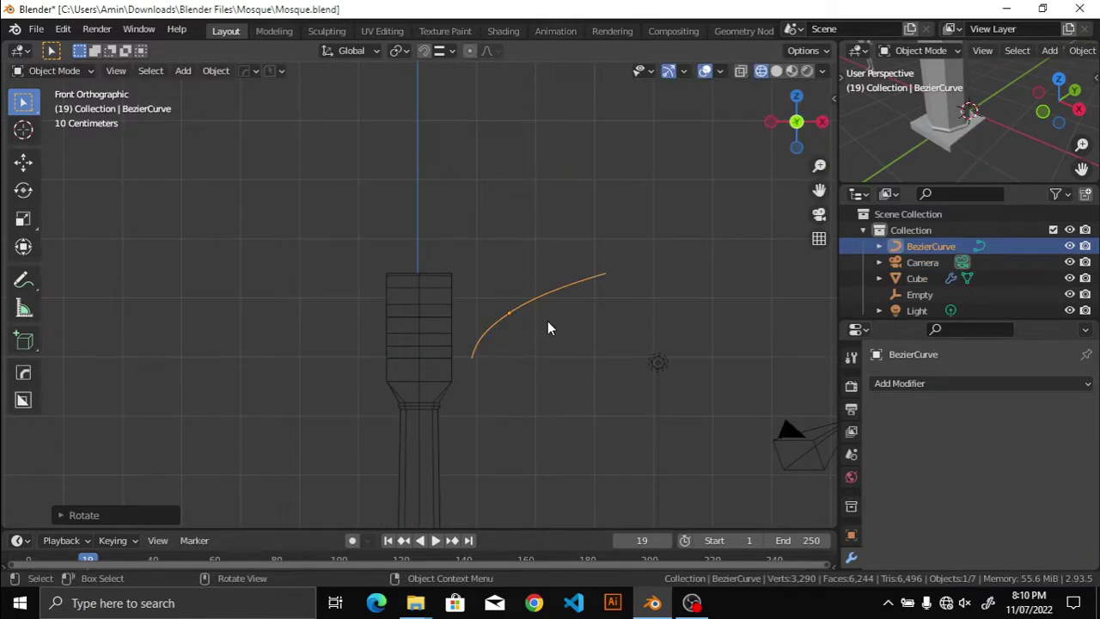
pyautogui.write('rz90')
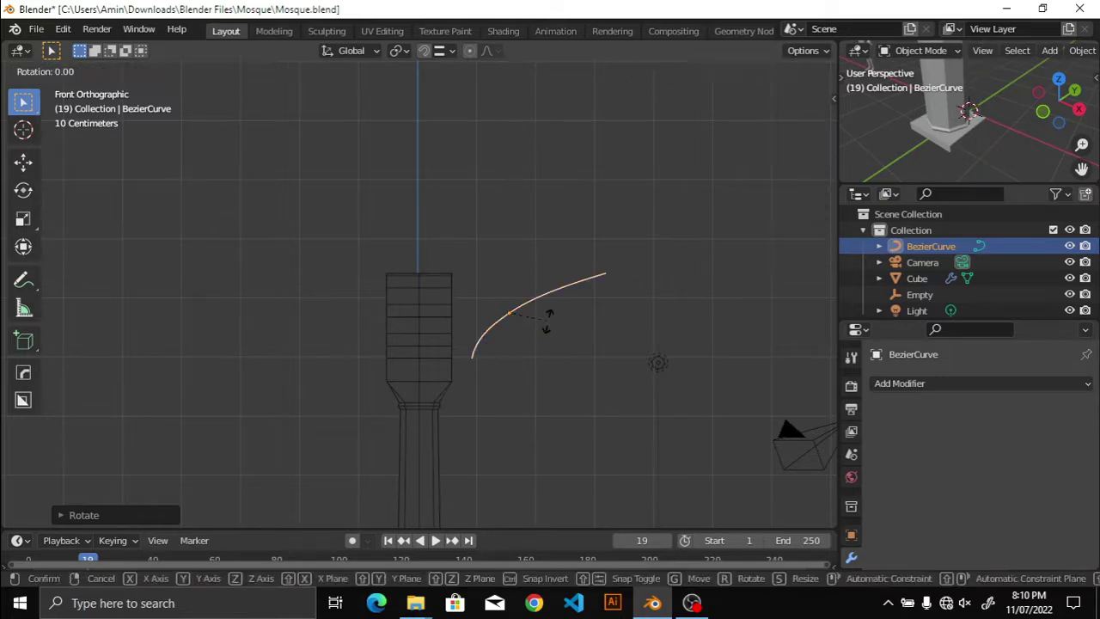
pyautogui.write('z90')
pyautogui.press('Return')
pyautogui.scroll(3, 517, 351)
pyautogui.press('g')
pyautogui.press('x')
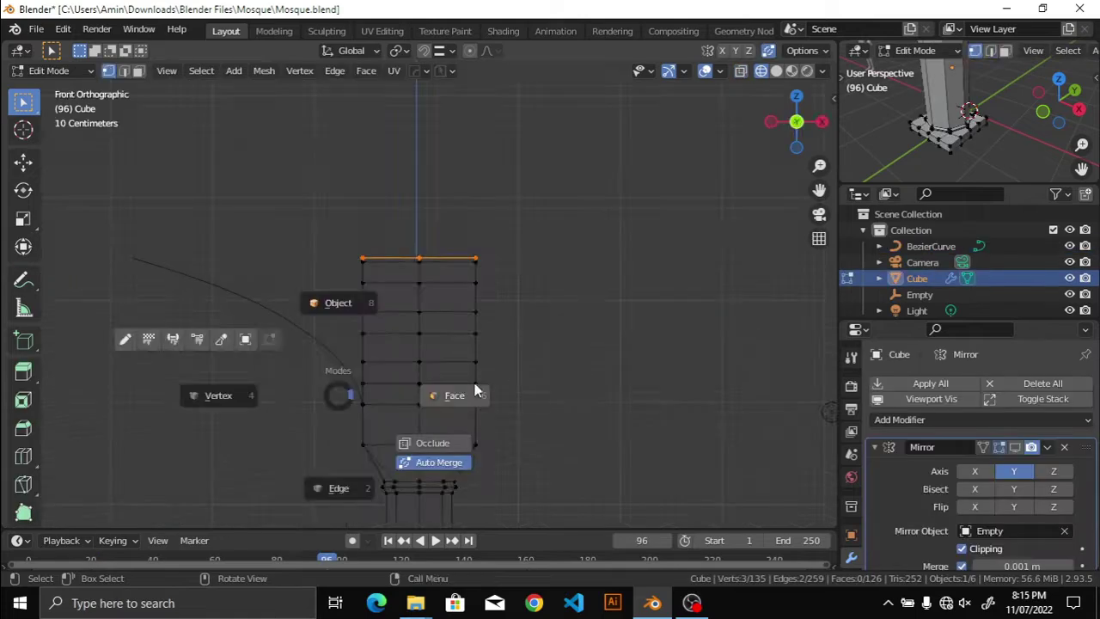
# Step: Select the Bezier curve and move it along Y in the right-side view
pyautogui.press('Tab')
pyautogui.click(274, 319)
pyautogui.press('KP_3')
pyautogui.press('g')
pyautogui.press('y')
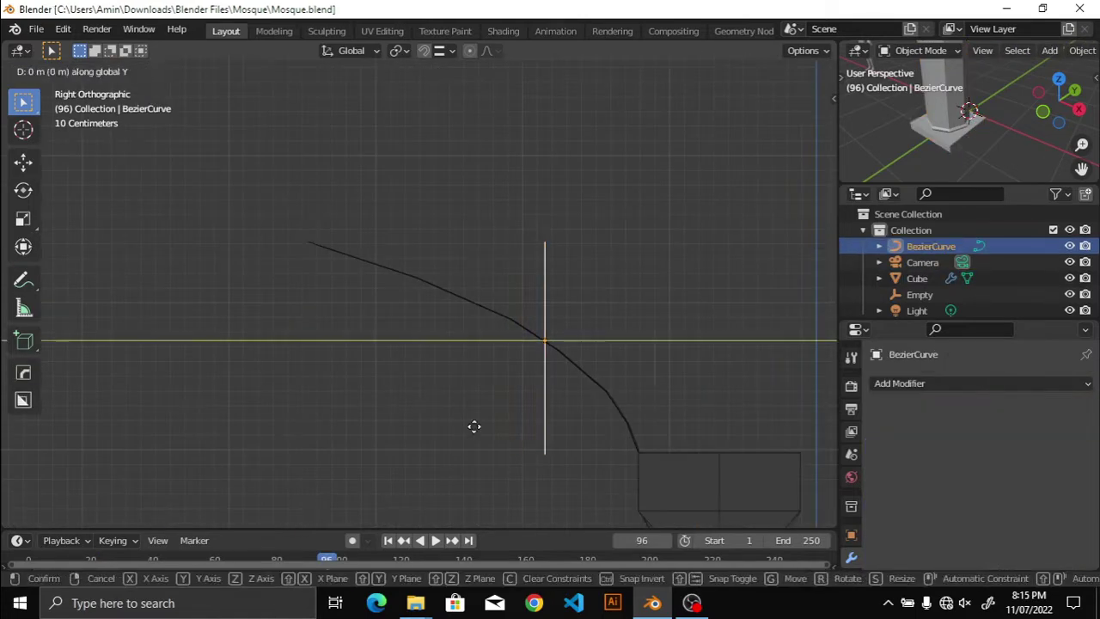
pyautogui.click(458, 440)
# Step: Undo that move and inspect the curved capital from front and side views
pyautogui.hotkey('ctrl', 'z')
pyautogui.hotkey('ctrl', 'z')
pyautogui.hotkey('ctrl', 'z')
pyautogui.moveTo(398, 373); pyautogui.dragTo(639, 396, button='middle')
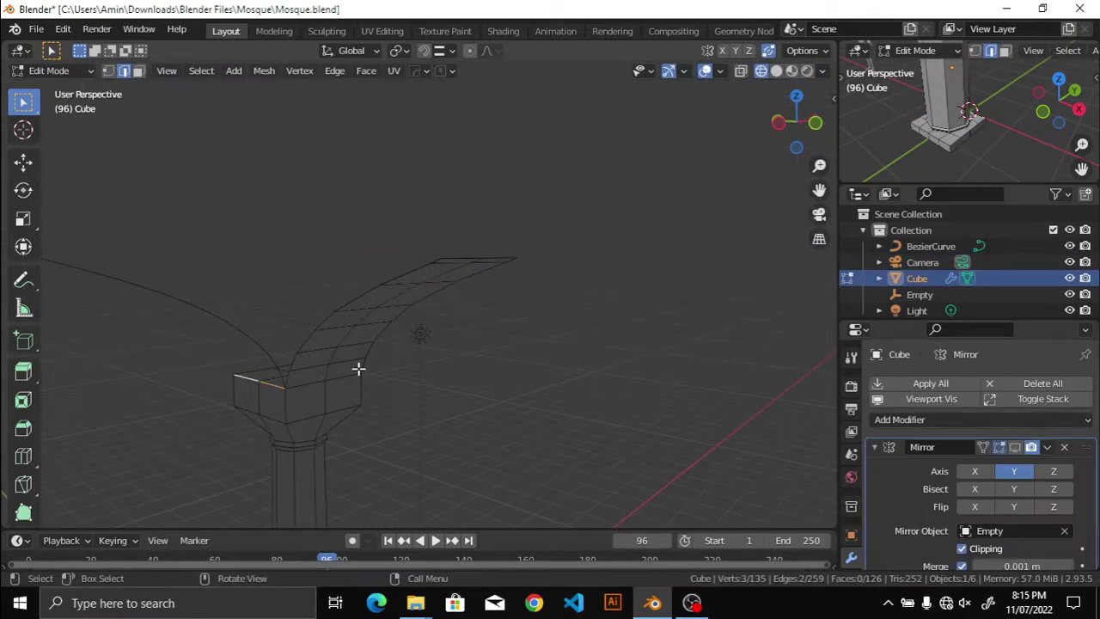
pyautogui.press('KP_1')
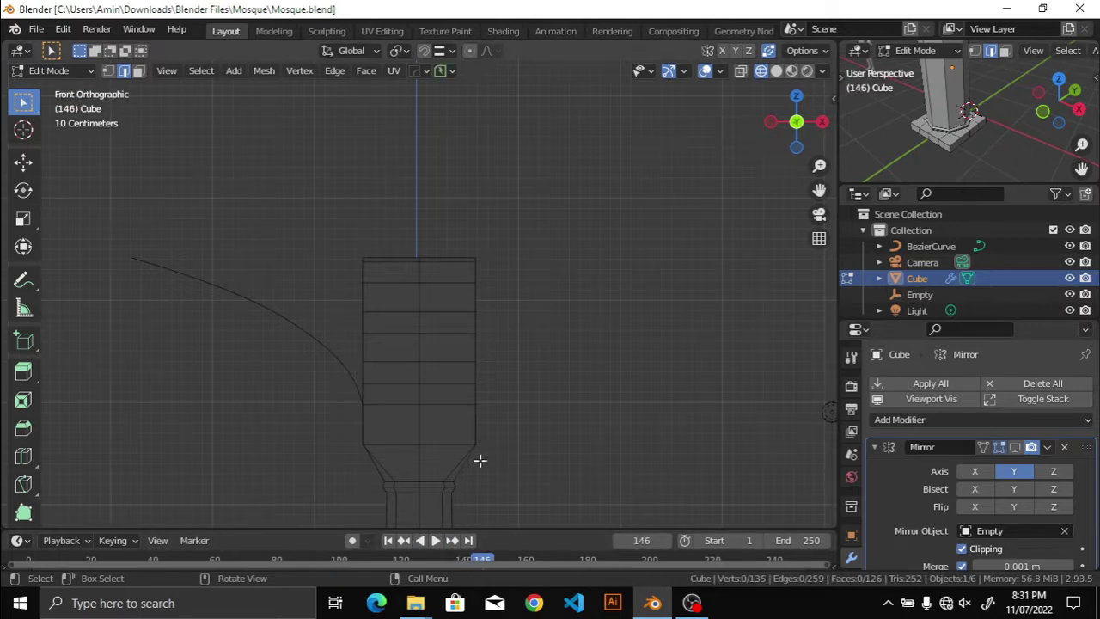
pyautogui.moveTo(480, 461); pyautogui.dragTo(416, 425, button='middle')
pyautogui.moveTo(311, 371); pyautogui.dragTo(374, 409, button='middle')
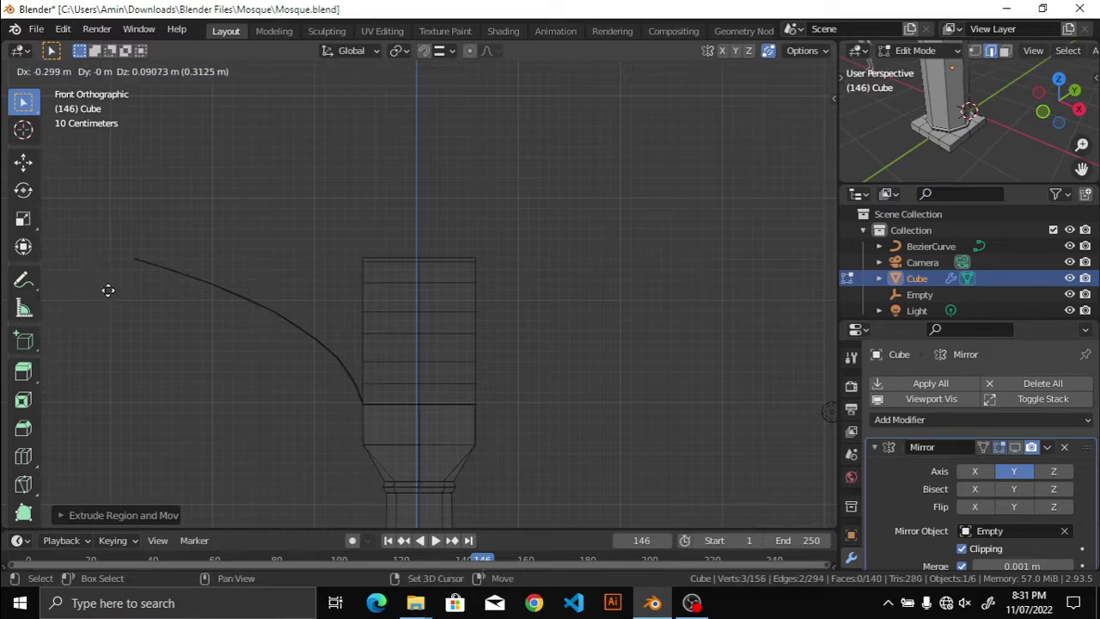
pyautogui.moveTo(107, 290)
pyautogui.mouseDown(button='middle')
pyautogui.moveTo(366, 404)
pyautogui.moveTo(368, 422)
pyautogui.mouseUp(button='middle')
# Step: Delete the Bezier guide curve and go back to editing the column mesh
pyautogui.press('Tab')
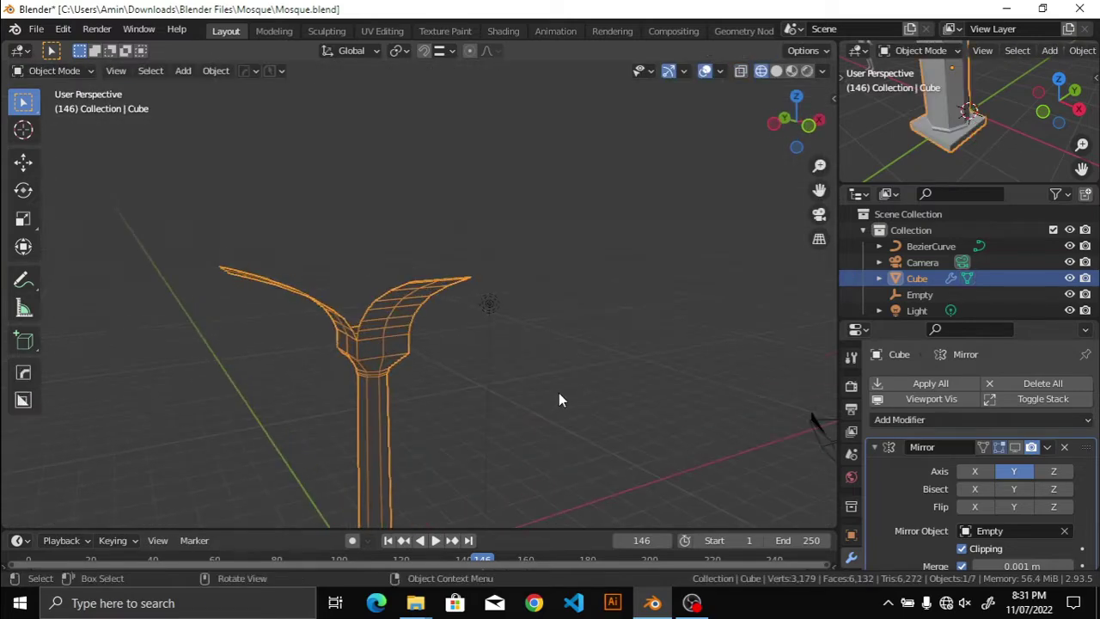
pyautogui.click(449, 342)
pyautogui.press('Delete')
pyautogui.click(459, 336)
pyautogui.press('Tab')
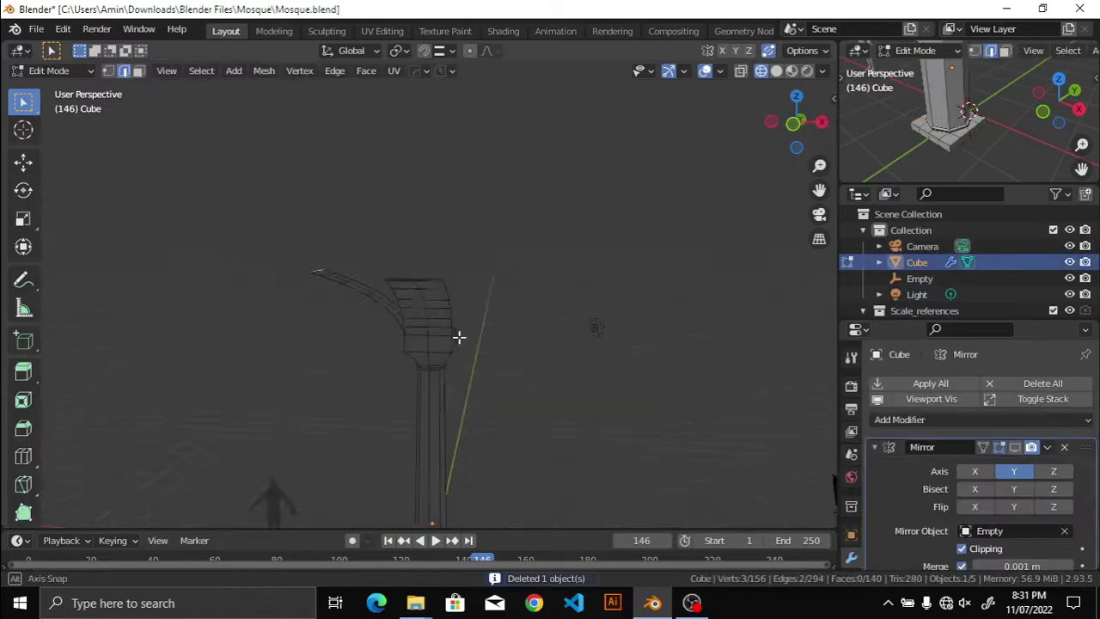
# Step: Turn on the Mirror modifier's Edit Mode display and rotate the Bezier curve
pyautogui.click(1015, 448)
pyautogui.moveTo(449, 375)
pyautogui.mouseDown(button='middle')
pyautogui.moveTo(403, 392)
pyautogui.moveTo(527, 392)
pyautogui.mouseUp(button='middle')
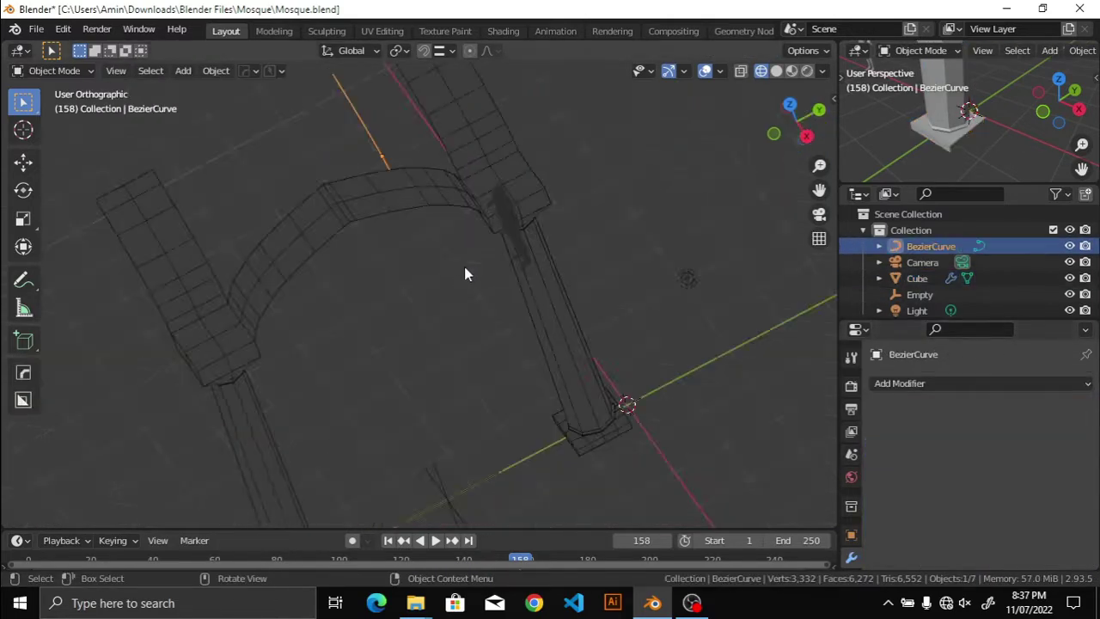
pyautogui.press('Return')
pyautogui.press('r')
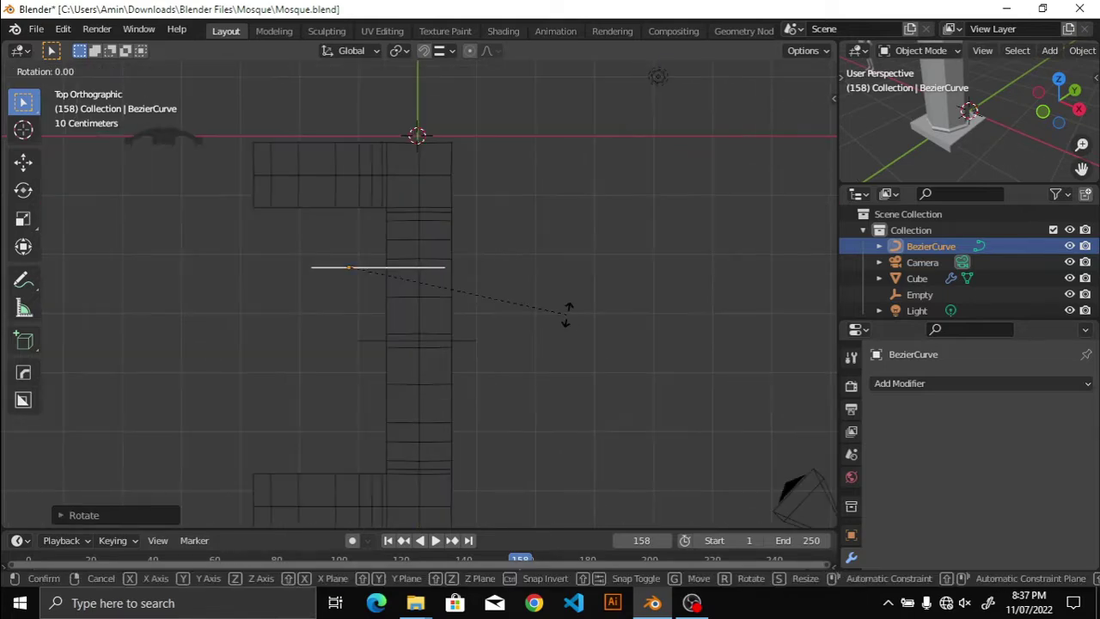
pyautogui.press('Escape')
# Step: In top view, move the Bezier curve beside the right column's outer side
pyautogui.moveTo(569, 312)
pyautogui.mouseDown(button='middle')
pyautogui.moveTo(518, 294)
pyautogui.moveTo(377, 323)
pyautogui.mouseUp(button='middle')
pyautogui.press('KP_7')
pyautogui.moveTo(578, 311); pyautogui.dragTo(512, 305, button='middle')
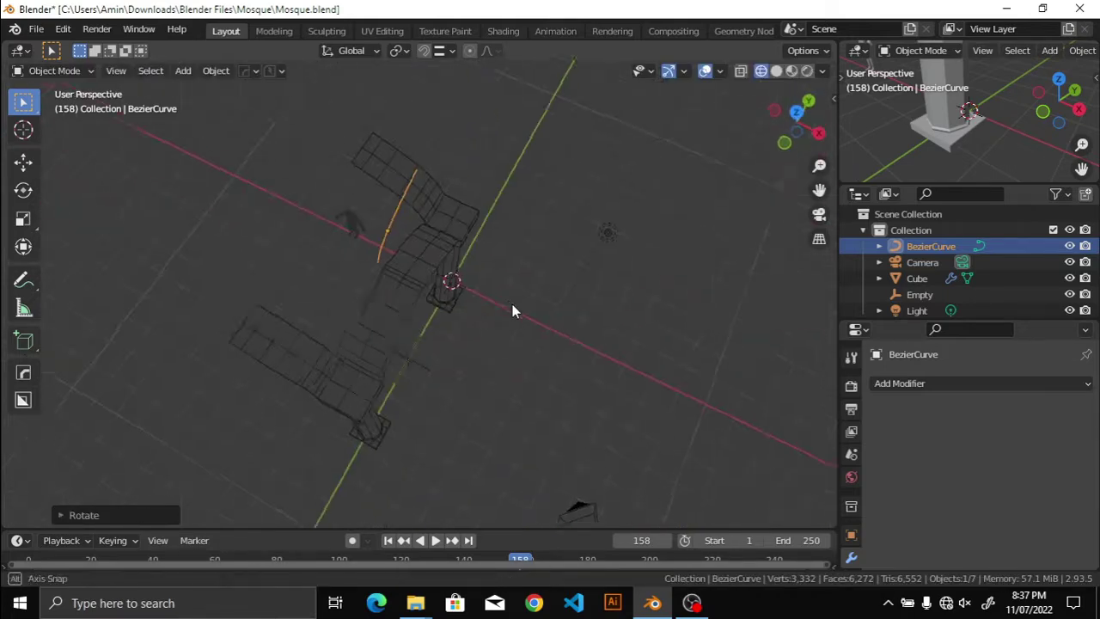
pyautogui.press('KP_7')
pyautogui.press('g')
pyautogui.click(593, 217)
# Step: Select the right capital's top face in the column mesh's Edit Mode
pyautogui.moveTo(594, 217); pyautogui.dragTo(639, 430, button='middle')
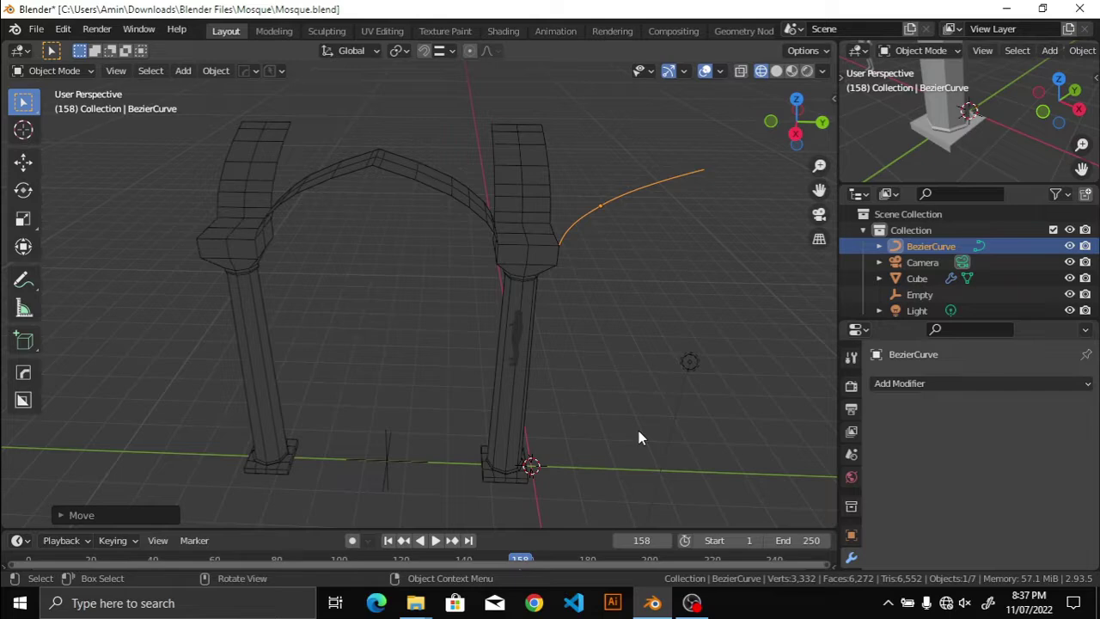
pyautogui.click(537, 331)
pyautogui.press('Tab')
pyautogui.click(447, 372)
# Step: From the Right view, extrude the right capital outward along the new curve, then reselect the guide curve
pyautogui.press('KP_3')
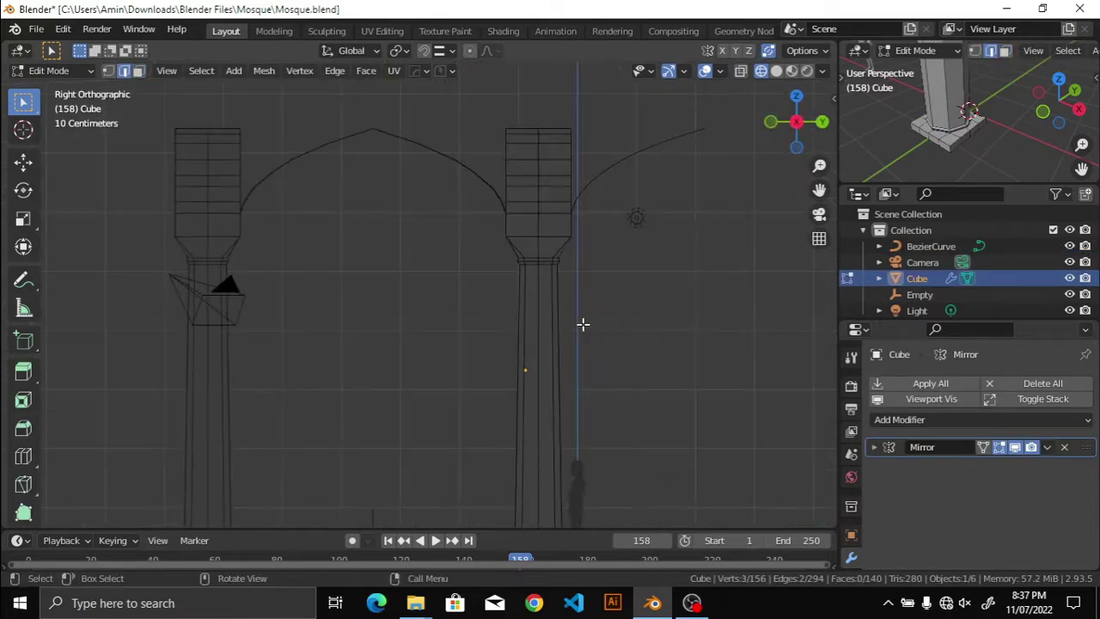
pyautogui.scroll(4, 374, 294)
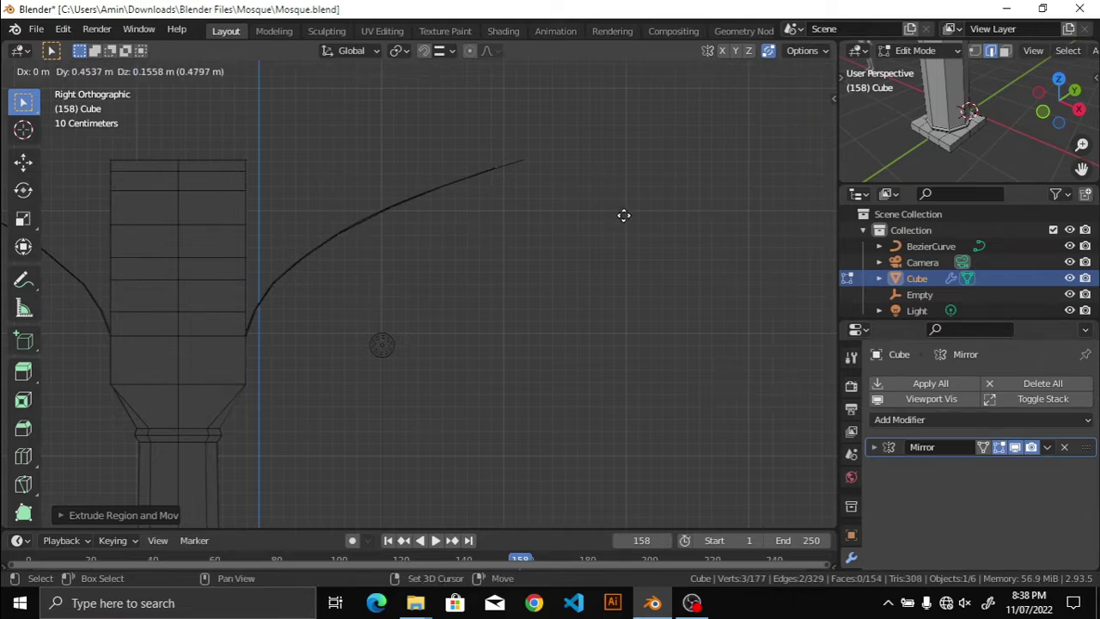
pyautogui.moveTo(486, 322); pyautogui.dragTo(489, 353, button='middle')
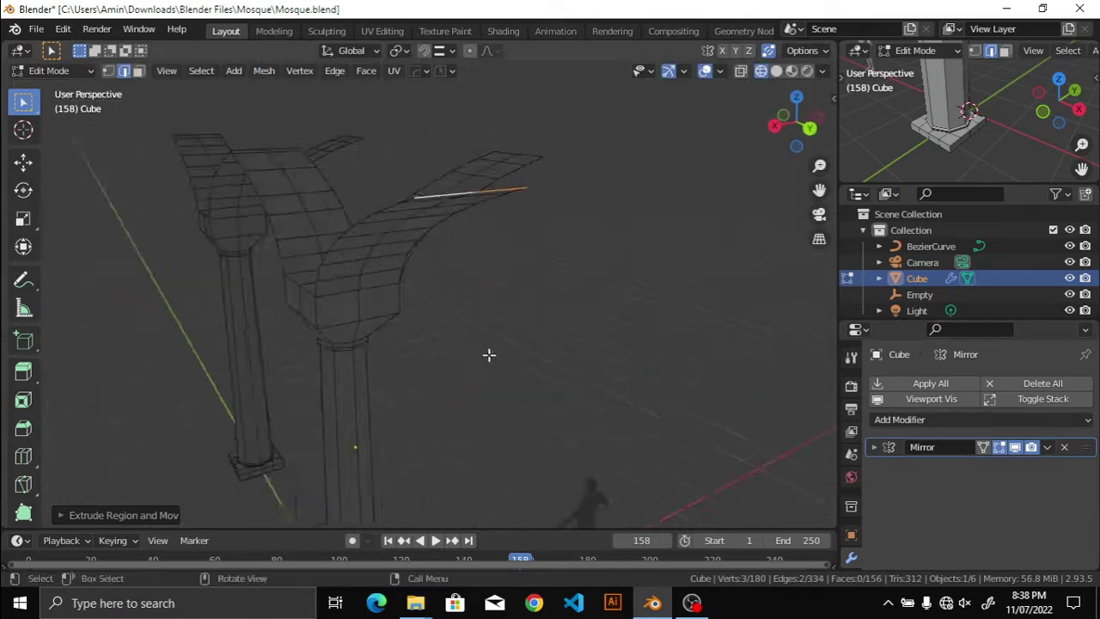
pyautogui.press('Tab')
pyautogui.click(392, 266)
# Step: Shift the guide curve along X, hide it, and enter the Cube's Edit Mode
pyautogui.press('g')
pyautogui.press('x')
pyautogui.click(693, 225)
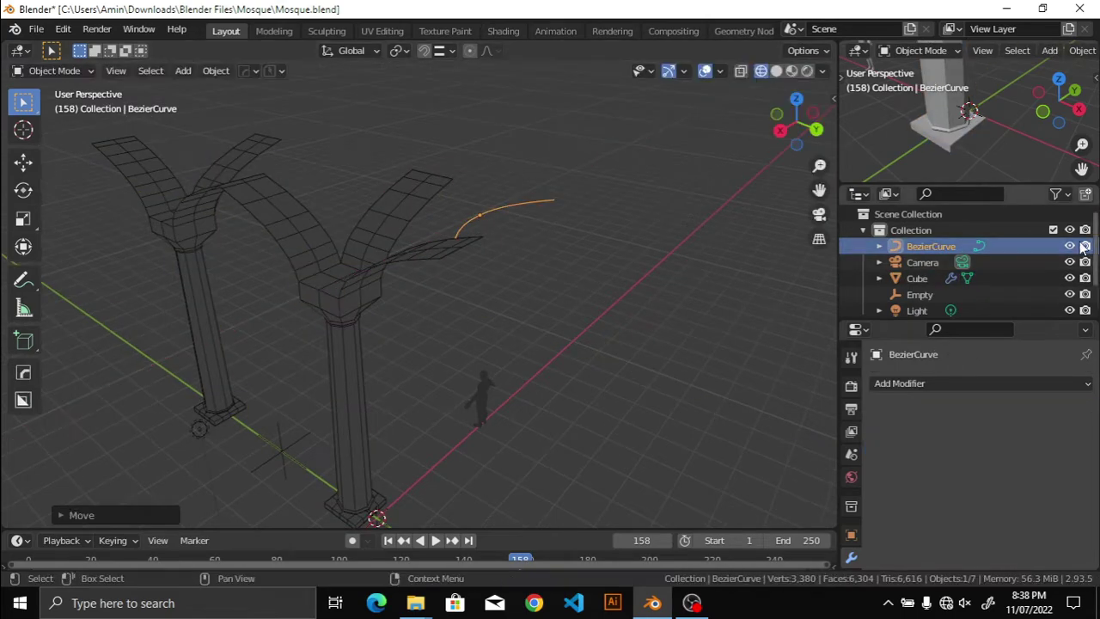
pyautogui.scroll(3, 320, 330)
pyautogui.click(320, 329)
pyautogui.press('Tab')
pyautogui.moveTo(481, 327)
pyautogui.mouseDown(button='middle')
pyautogui.moveTo(504, 324)
pyautogui.moveTo(418, 332)
pyautogui.mouseUp(button='middle')
# Step: Add an Array modifier with relative offset X 0 and Y 1
pyautogui.click(899, 419)
pyautogui.click(781, 93)
pyautogui.scroll(-4, 1016, 433)
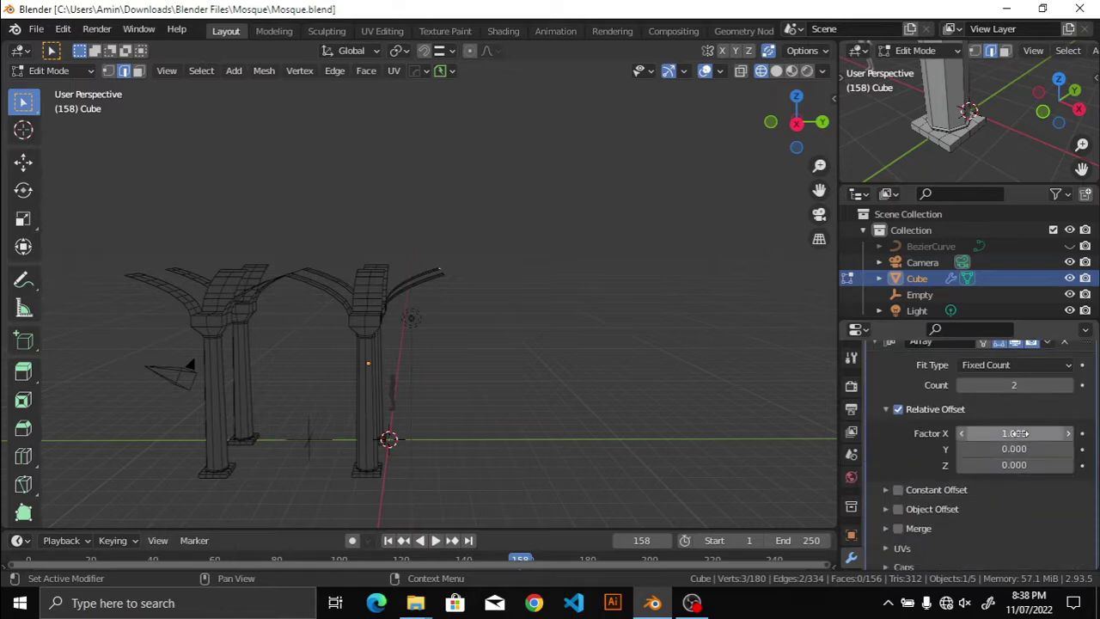
pyautogui.doubleClick(1016, 433)
pyautogui.write('0')
pyautogui.press('Tab')
pyautogui.write('1')
# Step: Check the repeated row of arches and turn on snapping
pyautogui.moveTo(658, 393)
pyautogui.mouseDown(button='middle')
pyautogui.moveTo(421, 361)
pyautogui.moveTo(555, 380)
pyautogui.moveTo(376, 367)
pyautogui.moveTo(523, 373)
pyautogui.mouseUp(button='middle')
pyautogui.scroll(3, 482, 363)
pyautogui.scroll(3, 523, 373)
pyautogui.click(452, 50)
pyautogui.click(430, 135)
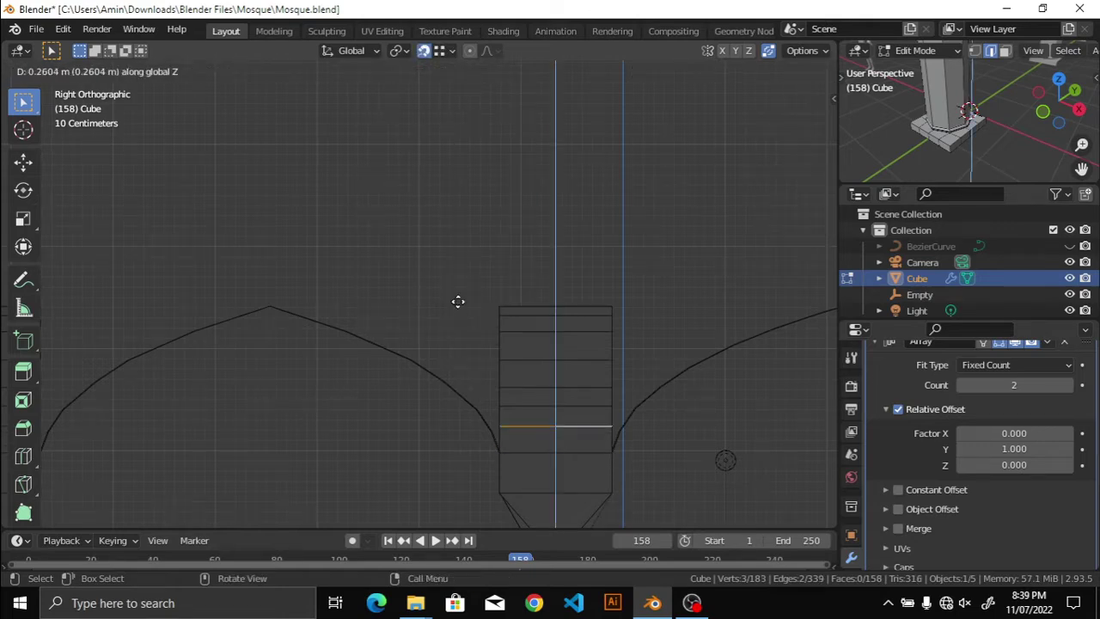
# Step: Extrude the column top upward to sit higher above the arches
pyautogui.click(270, 306)
pyautogui.moveTo(270, 306)
pyautogui.mouseDown(button='middle')
pyautogui.moveTo(535, 275)
pyautogui.moveTo(563, 365)
pyautogui.moveTo(538, 290)
pyautogui.moveTo(418, 268)
pyautogui.mouseUp(button='middle')
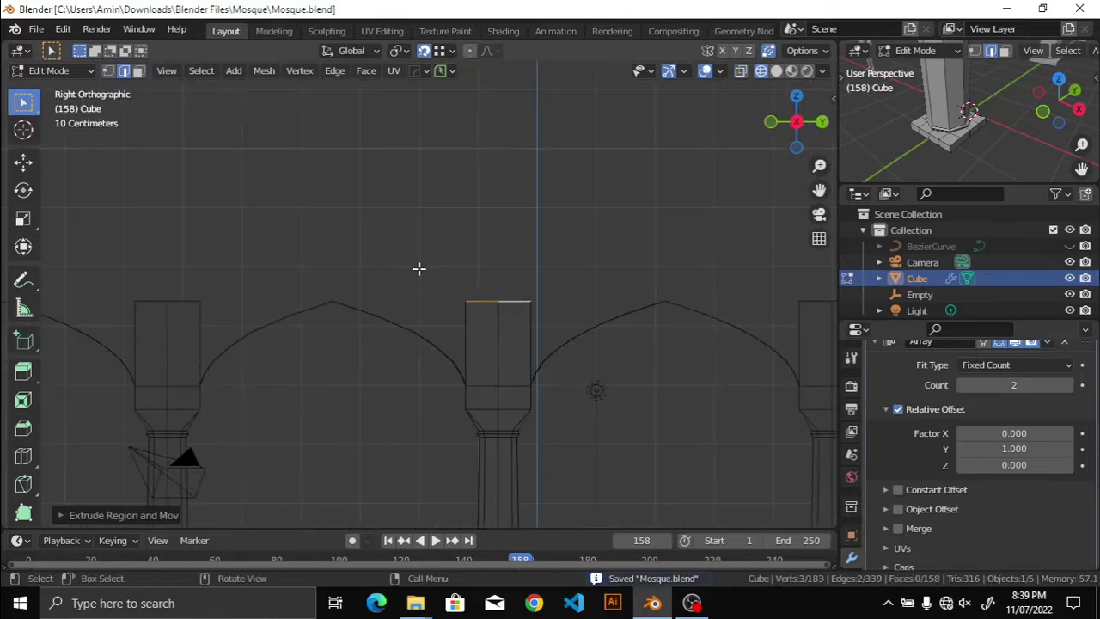
pyautogui.scroll(2, 510, 245)
pyautogui.click(516, 184)
pyautogui.scroll(-3, 398, 385)
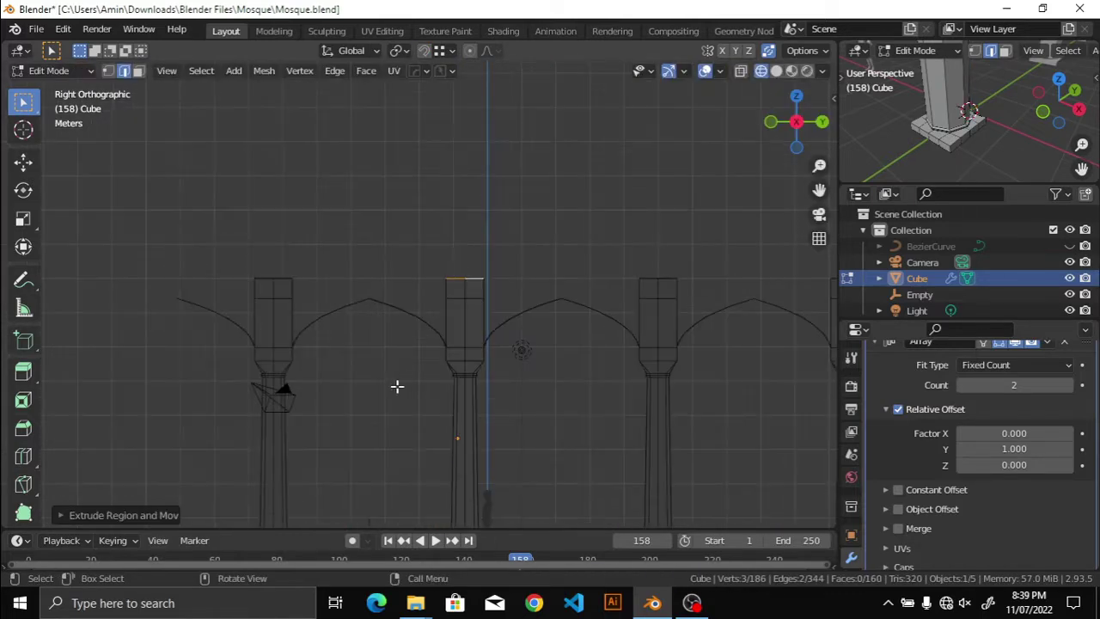
pyautogui.scroll(3, 491, 348)
# Step: Divide the column top with four horizontal loop cuts and switch to edge select
pyautogui.click(550, 374)
pyautogui.moveTo(550, 374)
pyautogui.mouseDown(button='middle')
pyautogui.moveTo(445, 300)
pyautogui.moveTo(541, 300)
pyautogui.moveTo(514, 250)
pyautogui.moveTo(449, 199)
pyautogui.mouseUp(button='middle')
pyautogui.press('2')
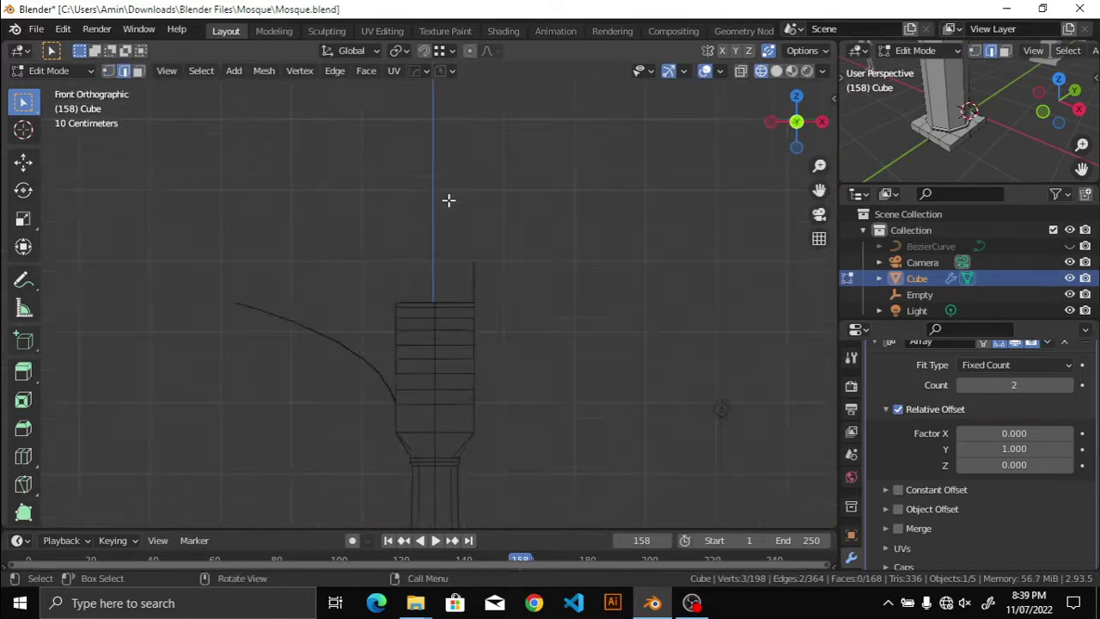
pyautogui.scroll(-2, 494, 358)
pyautogui.scroll(2, 498, 349)
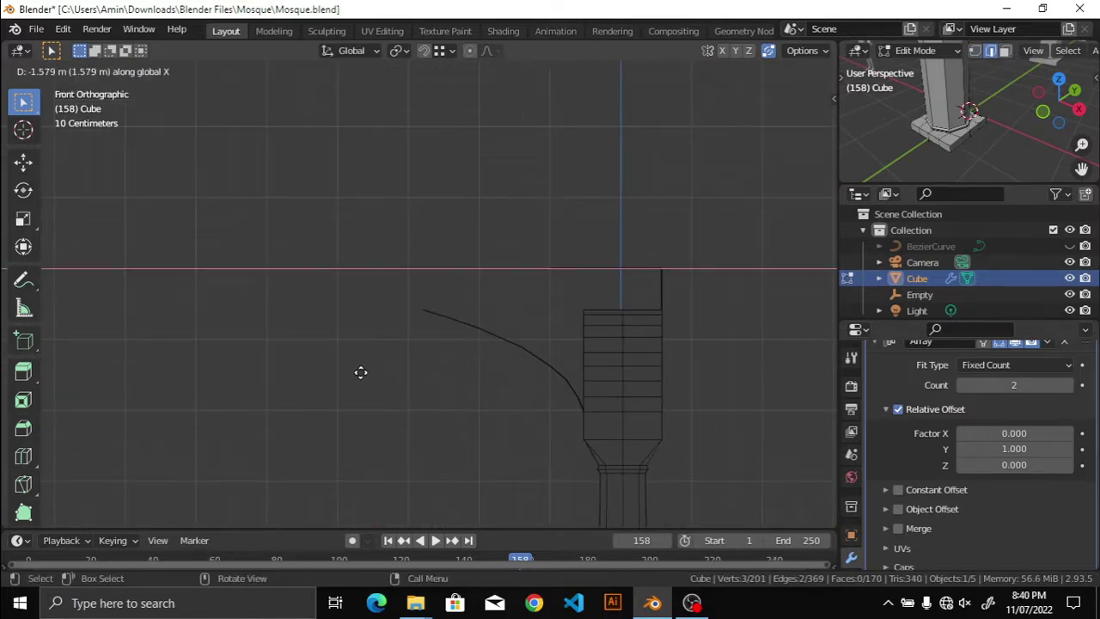
pyautogui.press('Escape')
pyautogui.moveTo(306, 371); pyautogui.dragTo(454, 392, button='middle')
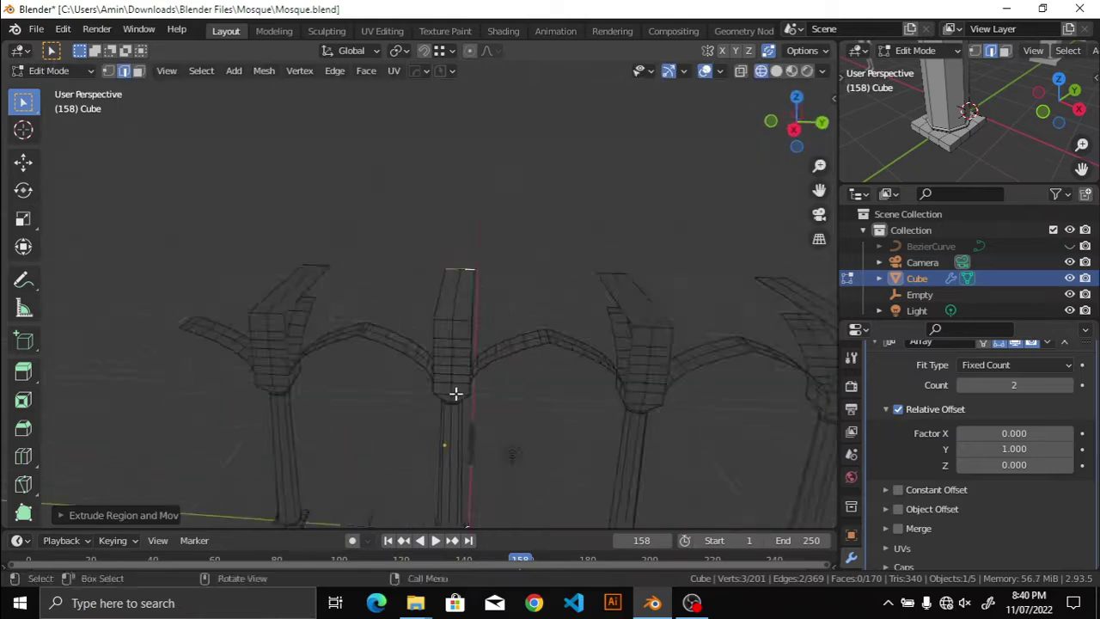
pyautogui.scroll(2, 464, 369)
# Step: Extrude the top edge outward to begin a flat top across the arch
pyautogui.hotkey('ctrl', 'r')
pyautogui.press('Escape')
pyautogui.moveTo(479, 351)
pyautogui.mouseDown(button='middle')
pyautogui.moveTo(550, 327)
pyautogui.moveTo(434, 324)
pyautogui.mouseUp(button='middle')
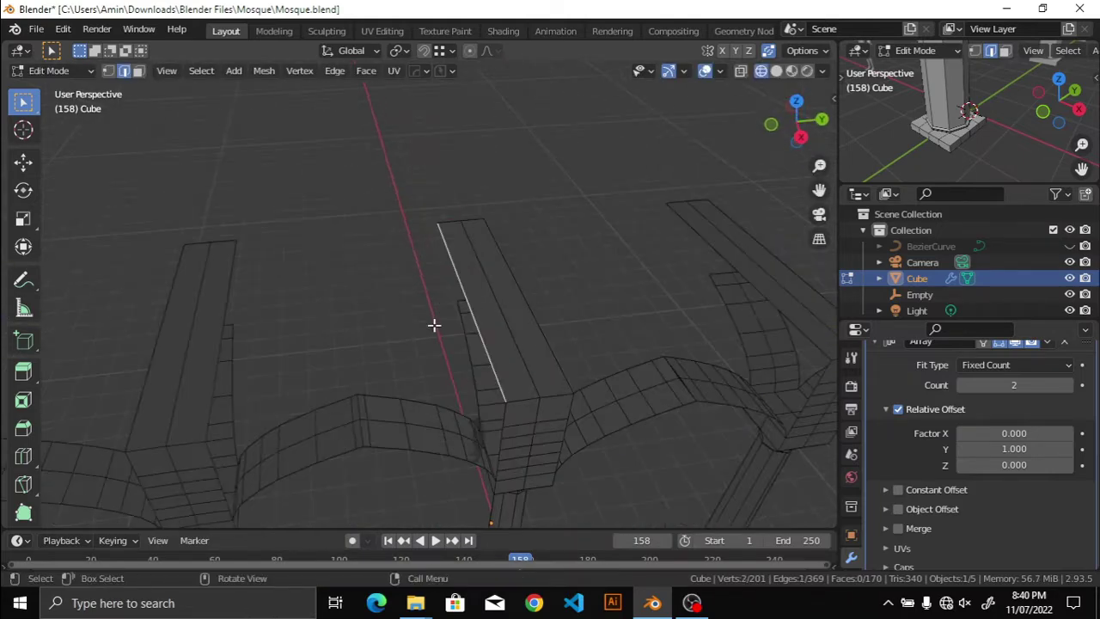
pyautogui.press('Escape')
pyautogui.scroll(-4, 439, 344)
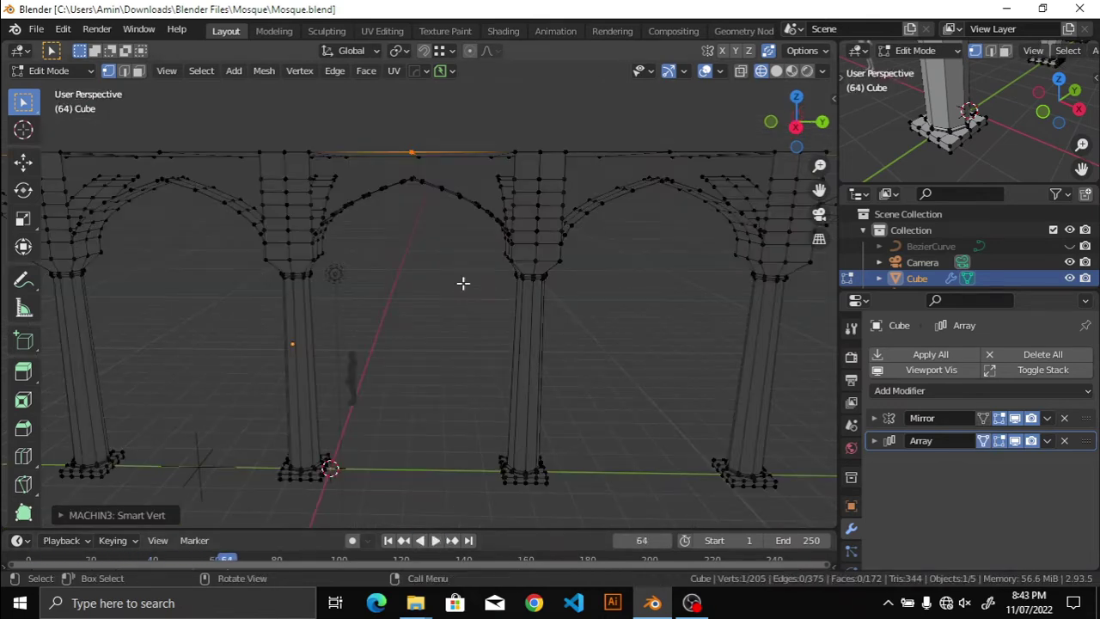
# Step: Slide the extruded top edge along Y in side view so it spans the arch
pyautogui.press('KP_3')
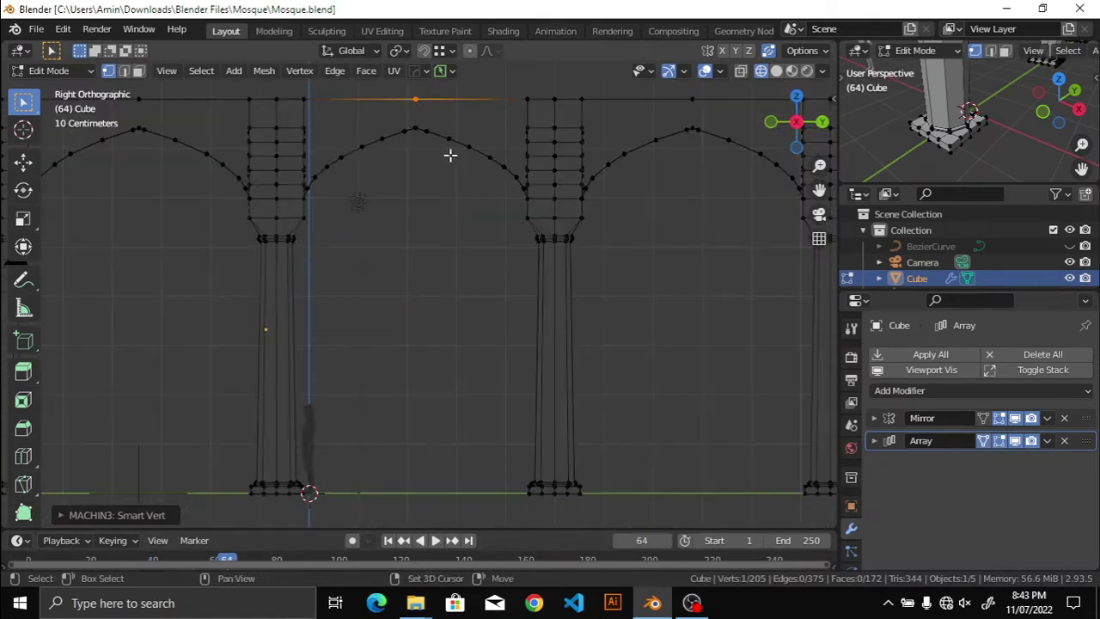
pyautogui.press('g')
pyautogui.press('y')
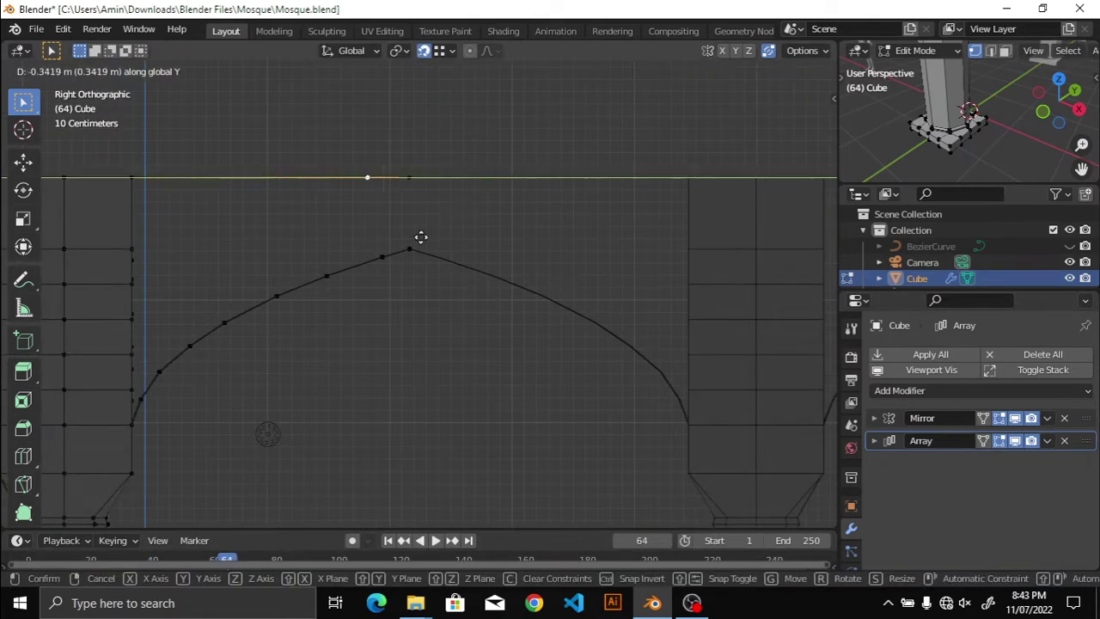
pyautogui.press('Escape')
pyautogui.scroll(-2, 421, 300)
pyautogui.scroll(2, 318, 226)
pyautogui.press('g')
pyautogui.press('y')
pyautogui.press('Escape')
pyautogui.moveTo(328, 338)
pyautogui.mouseDown(button='middle')
pyautogui.moveTo(359, 403)
pyautogui.moveTo(472, 435)
pyautogui.moveTo(558, 384)
pyautogui.moveTo(535, 360)
pyautogui.moveTo(538, 235)
pyautogui.mouseUp(button='middle')
# Step: Add loop cuts across the flat top surface above the arches
pyautogui.press('KP_3')
pyautogui.click(513, 373)
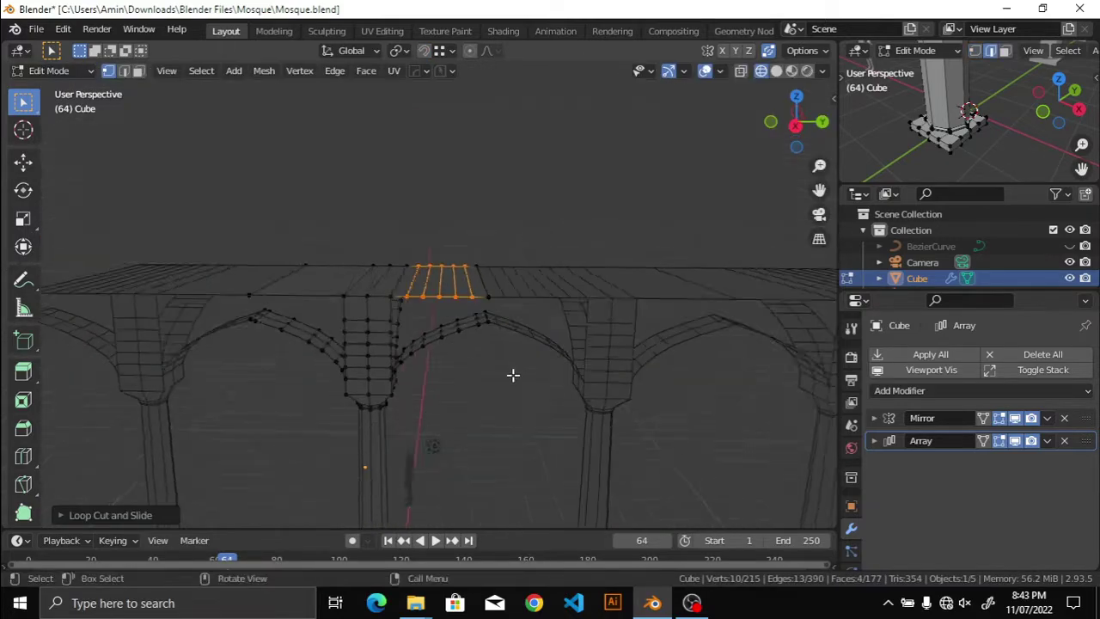
pyautogui.moveTo(513, 373)
pyautogui.mouseDown(button='middle')
pyautogui.moveTo(312, 348)
pyautogui.moveTo(172, 430)
pyautogui.mouseUp(button='middle')
pyautogui.click(59, 513)
pyautogui.click(300, 316)
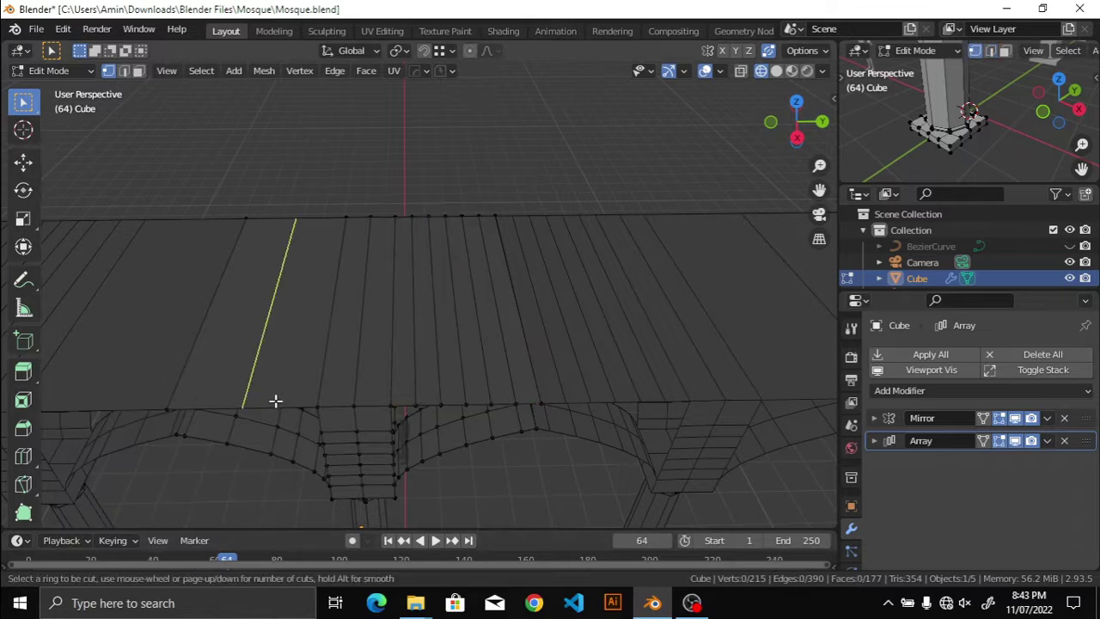
pyautogui.click(284, 309)
pyautogui.click(550, 486)
pyautogui.moveTo(550, 487)
pyautogui.keyDown('alt'); pyautogui.mouseDown(button='middle')
pyautogui.moveTo(555, 450)
pyautogui.moveTo(599, 382)
pyautogui.mouseUp(button='middle'); pyautogui.keyUp('alt')
pyautogui.scroll(4, 485, 294)
# Step: Fill faces with F between the flat top and the curved arch
pyautogui.moveTo(484, 364)
pyautogui.mouseDown(button='middle')
pyautogui.moveTo(496, 444)
pyautogui.moveTo(513, 434)
pyautogui.mouseUp(button='middle')
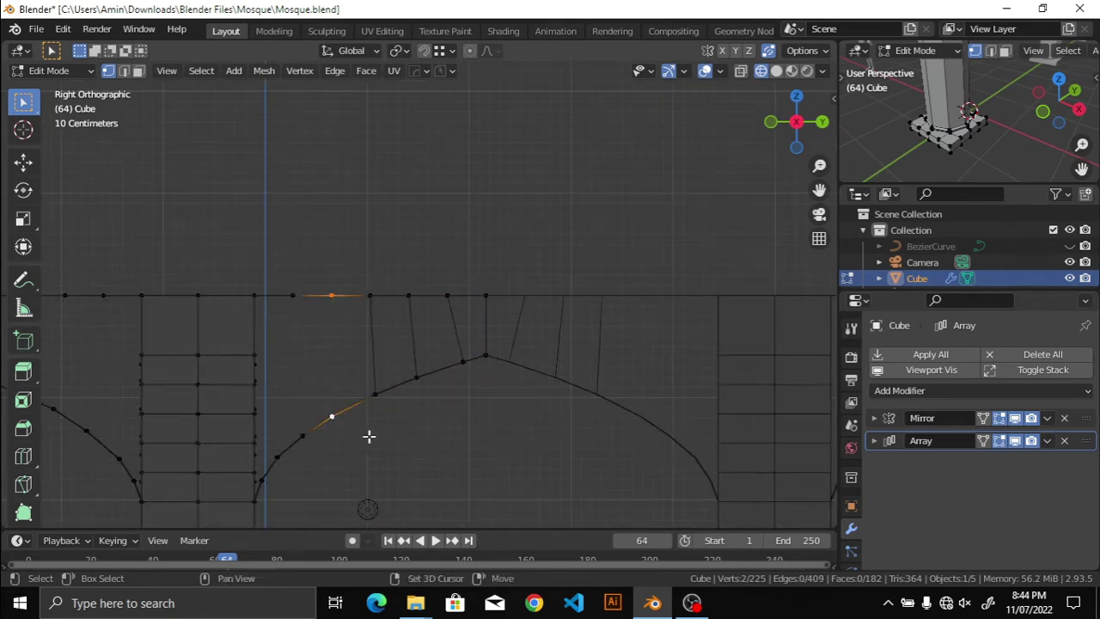
pyautogui.moveTo(274, 323)
pyautogui.mouseDown(button='middle')
pyautogui.moveTo(304, 361)
pyautogui.moveTo(292, 375)
pyautogui.moveTo(335, 362)
pyautogui.mouseUp(button='middle')
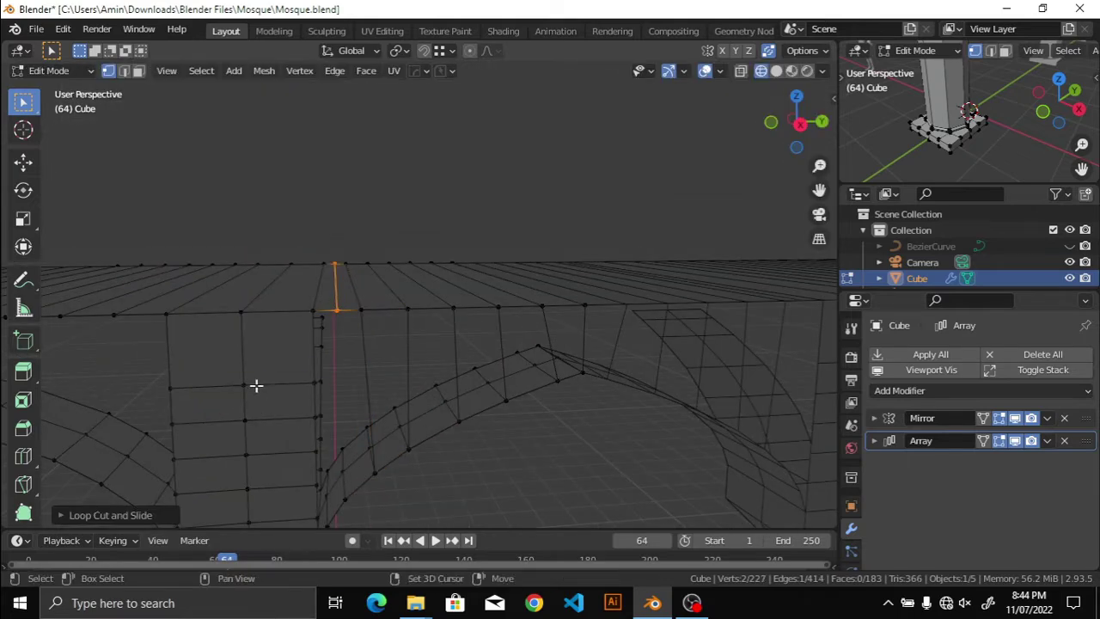
pyautogui.moveTo(256, 386); pyautogui.dragTo(523, 359, button='middle')
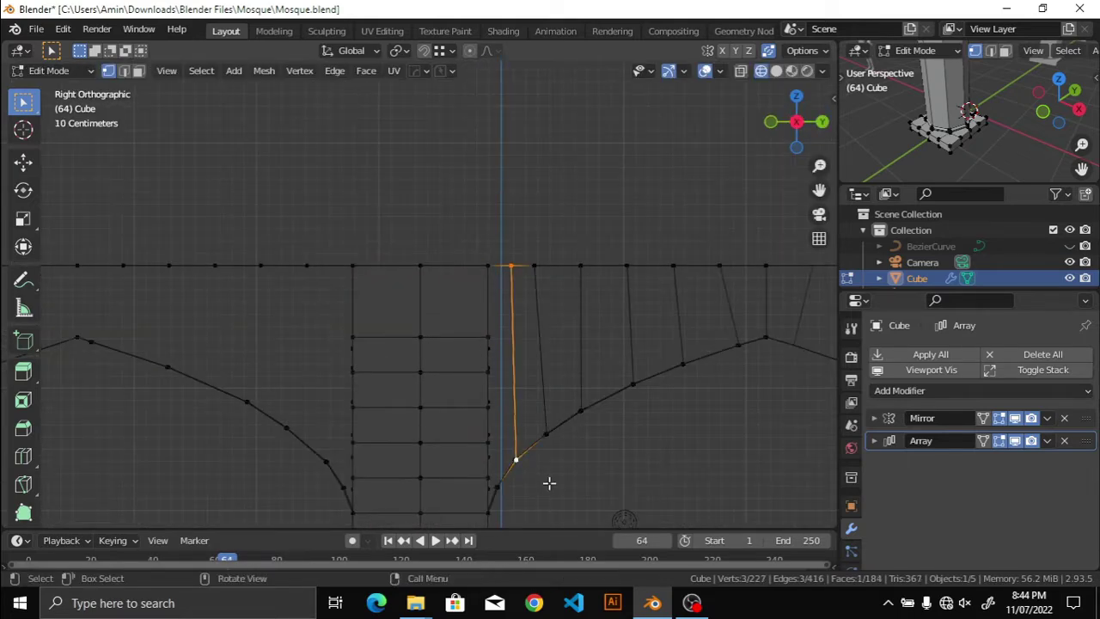
pyautogui.moveTo(549, 483); pyautogui.dragTo(558, 326, button='middle')
pyautogui.press('`')
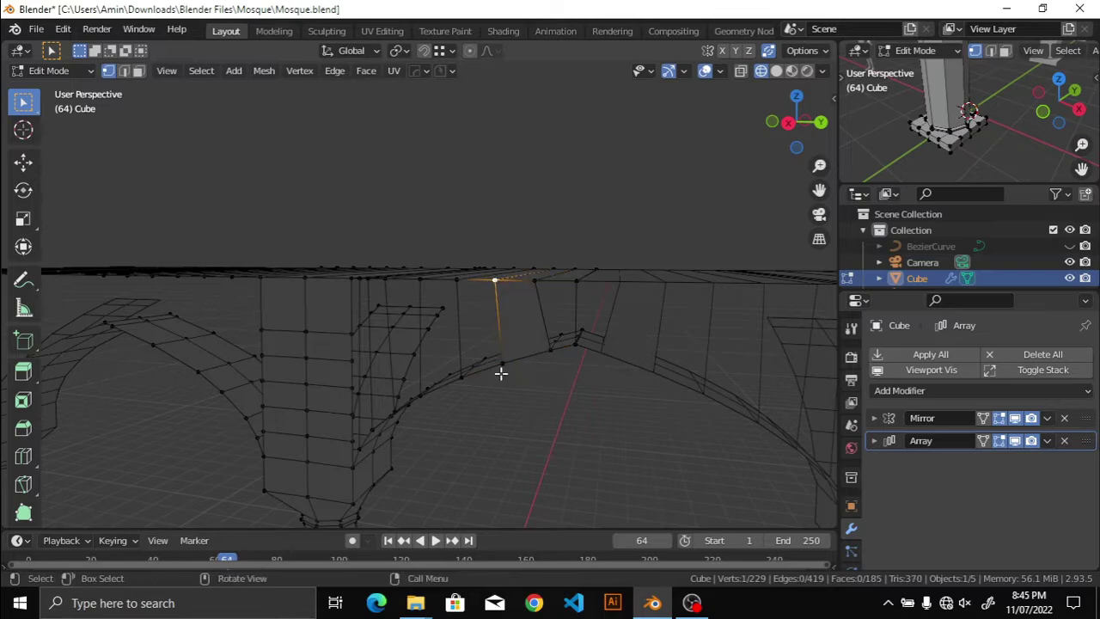
pyautogui.moveTo(497, 422)
pyautogui.mouseDown(button='middle')
pyautogui.moveTo(555, 423)
pyautogui.moveTo(630, 403)
pyautogui.moveTo(543, 409)
pyautogui.mouseUp(button='middle')
pyautogui.press('f')
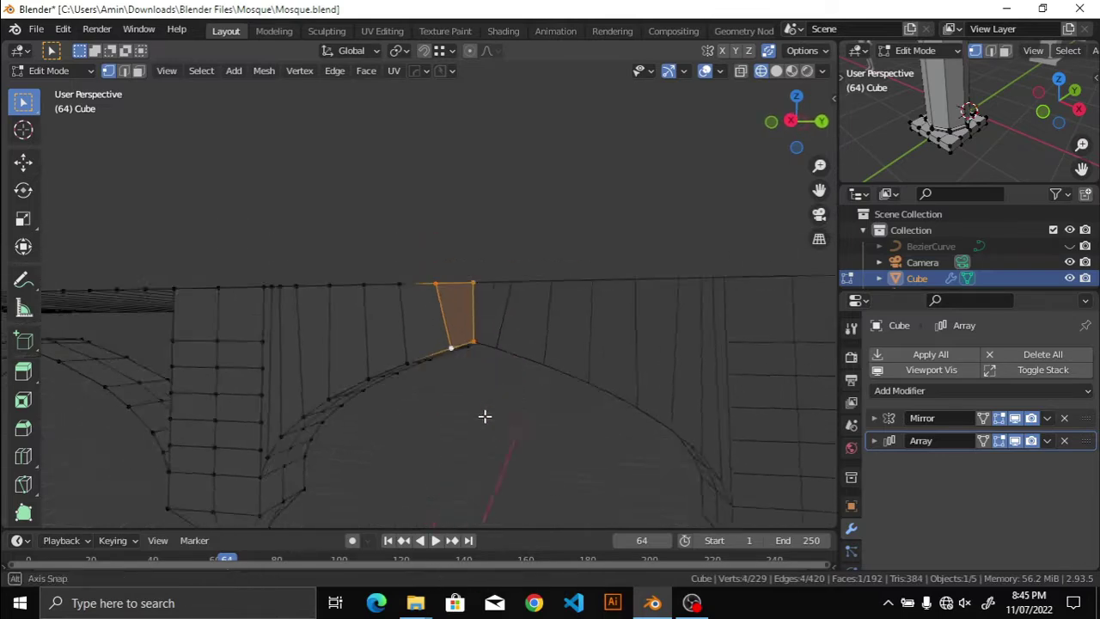
pyautogui.scroll(-5, 485, 404)
pyautogui.press('2')
pyautogui.moveTo(481, 403); pyautogui.dragTo(510, 421, button='middle')
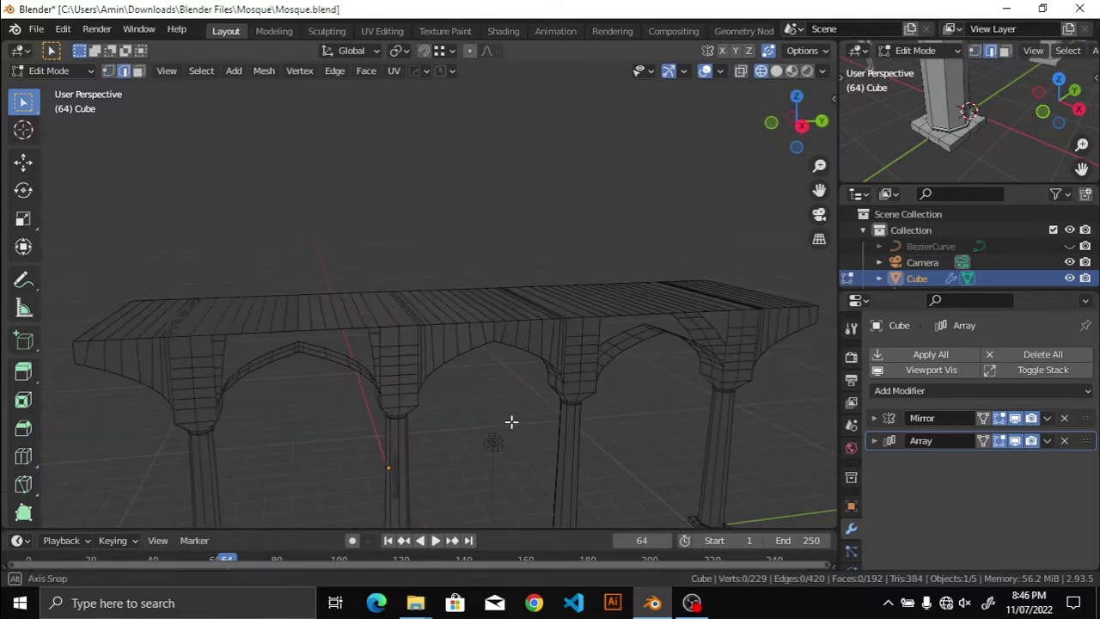
# Step: Save the mosque file after inspecting the arch mesh in vertex select
pyautogui.press('1')
pyautogui.scroll(4, 378, 358)
pyautogui.moveTo(378, 358); pyautogui.dragTo(330, 474, button='middle')
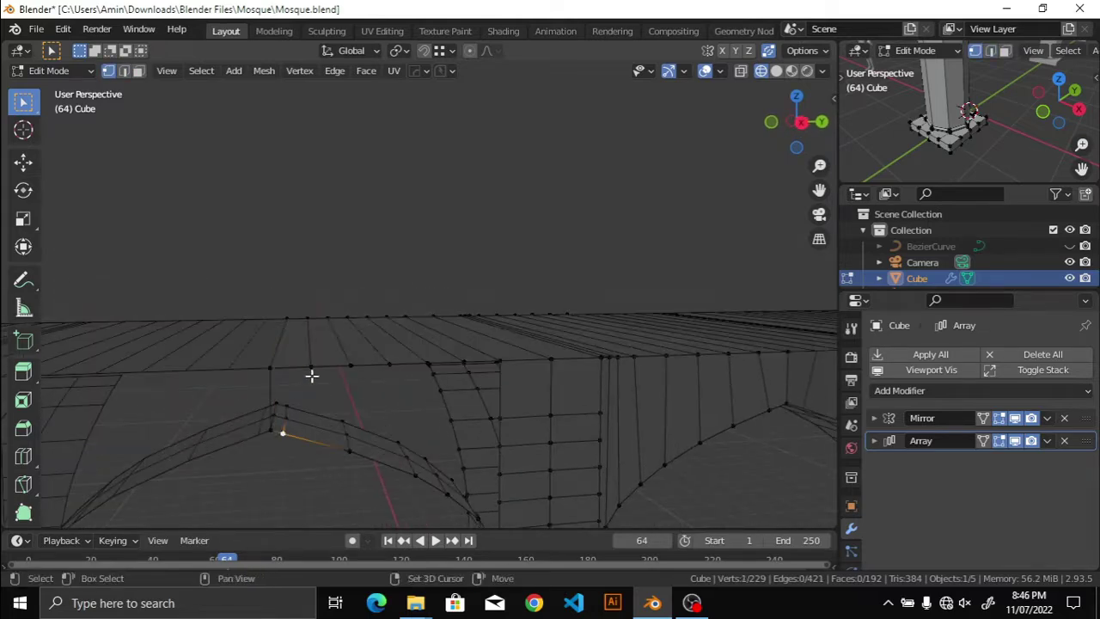
pyautogui.moveTo(389, 376)
pyautogui.mouseDown(button='middle')
pyautogui.moveTo(349, 494)
pyautogui.moveTo(403, 460)
pyautogui.moveTo(380, 369)
pyautogui.moveTo(339, 459)
pyautogui.moveTo(315, 372)
pyautogui.moveTo(332, 432)
pyautogui.moveTo(628, 479)
pyautogui.moveTo(423, 358)
pyautogui.mouseUp(button='middle')
pyautogui.hotkey('ctrl', 's')
pyautogui.keyDown('alt'); pyautogui.moveTo(498, 349); pyautogui.dragTo(474, 367, button='middle'); pyautogui.keyUp('alt')
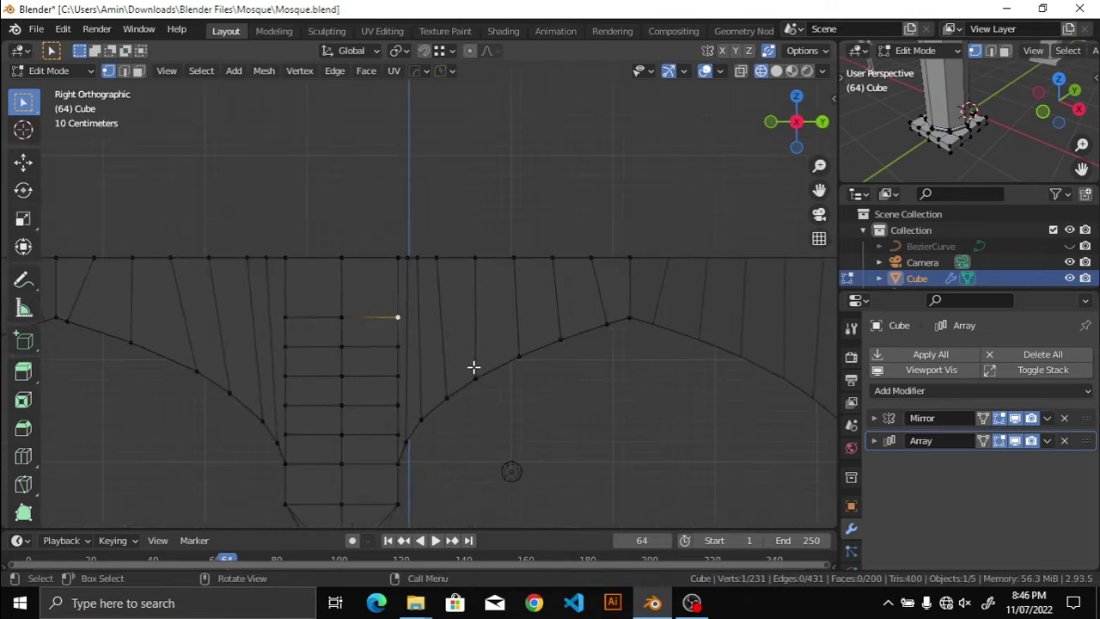
# Step: Dissolve the two surplus horizontal edges in the block above the capital
pyautogui.hotkey('shift', 'Left')
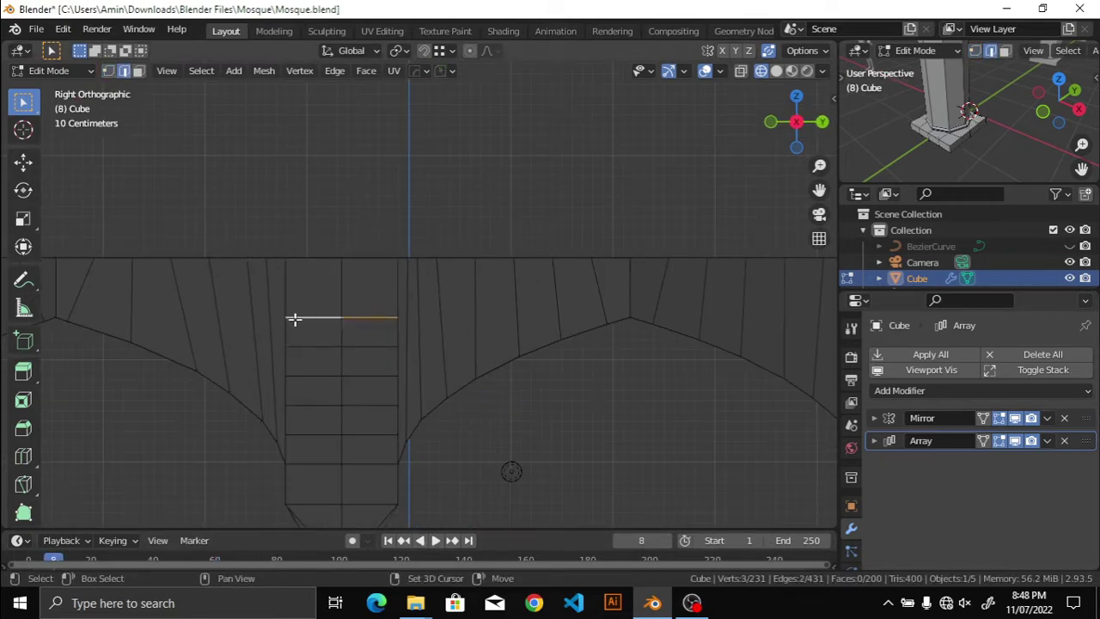
pyautogui.hotkey('ctrl', 'z')
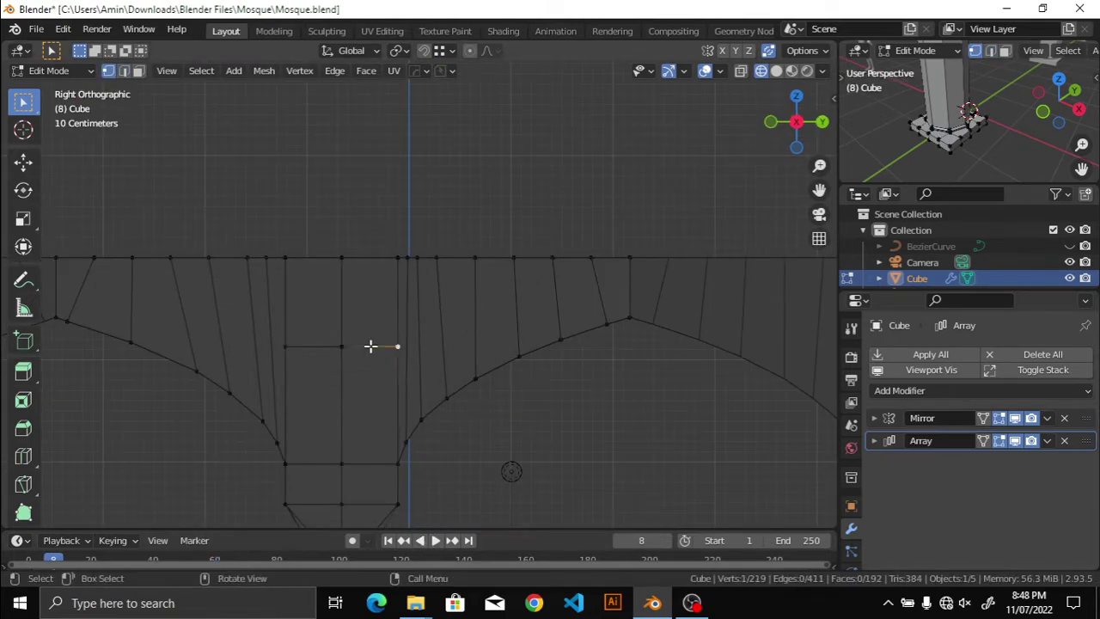
pyautogui.hotkey('ctrl', 'z')
pyautogui.scroll(-4, 277, 123)
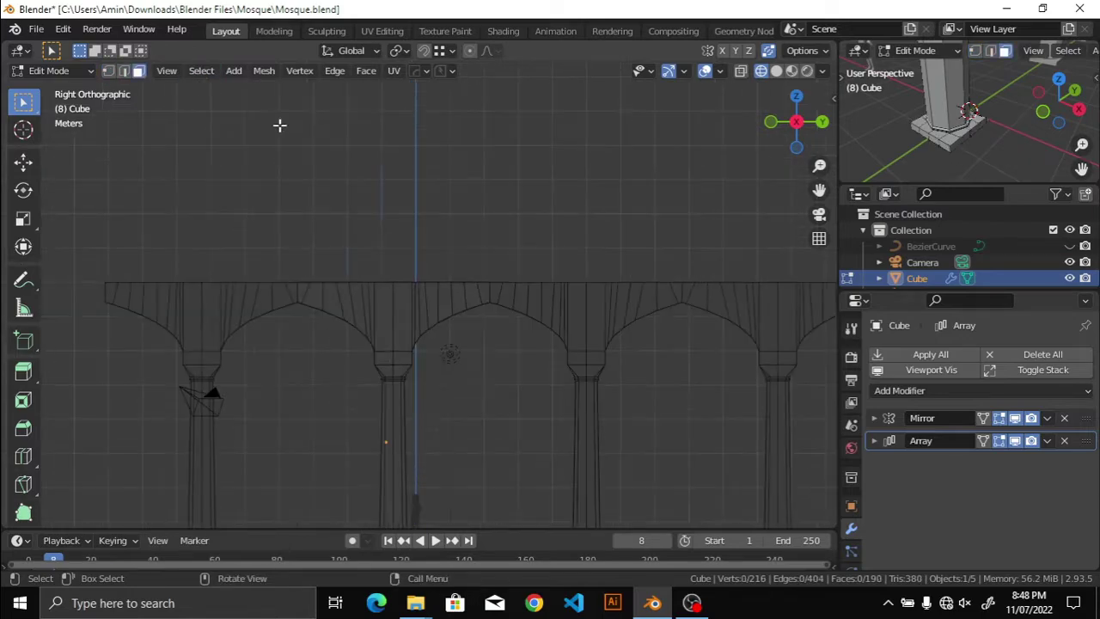
# Step: Select faces similar by number of sides via Select Similar
pyautogui.click(201, 70)
pyautogui.click(381, 281)
pyautogui.moveTo(166, 486)
pyautogui.mouseDown(button='middle')
pyautogui.moveTo(514, 331)
pyautogui.moveTo(498, 373)
pyautogui.mouseUp(button='middle')
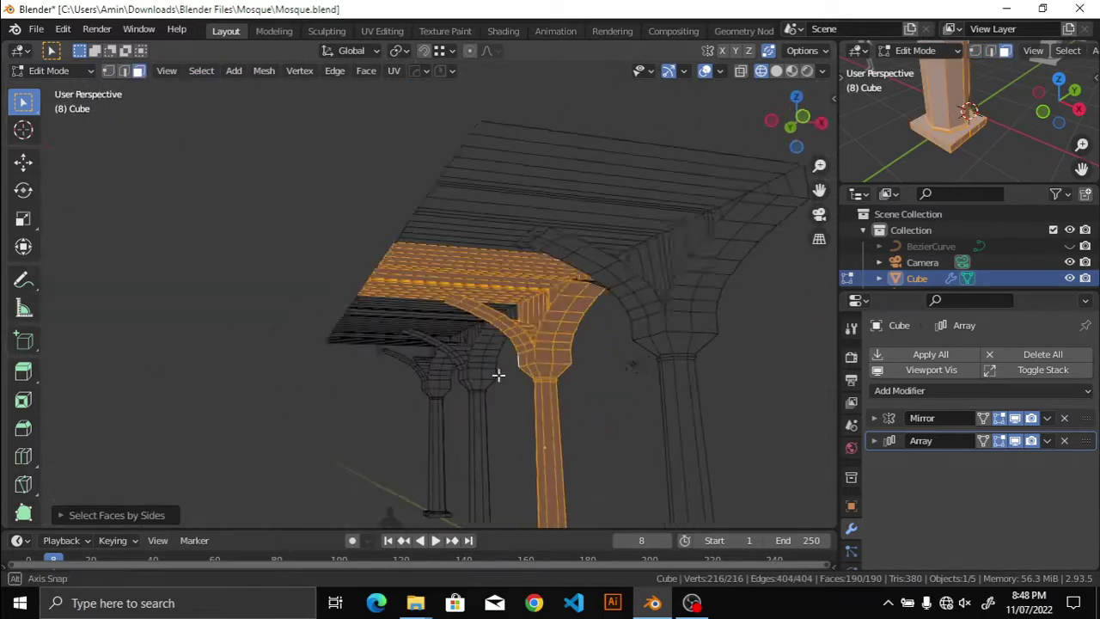
# Step: Set the Faces by Sides comparison to Greater Than and save the file
pyautogui.click(208, 492)
pyautogui.click(172, 473)
pyautogui.moveTo(172, 474)
pyautogui.mouseDown(button='middle')
pyautogui.moveTo(408, 344)
pyautogui.moveTo(258, 413)
pyautogui.mouseUp(button='middle')
pyautogui.click(197, 432)
pyautogui.moveTo(198, 433); pyautogui.dragTo(435, 341, button='middle')
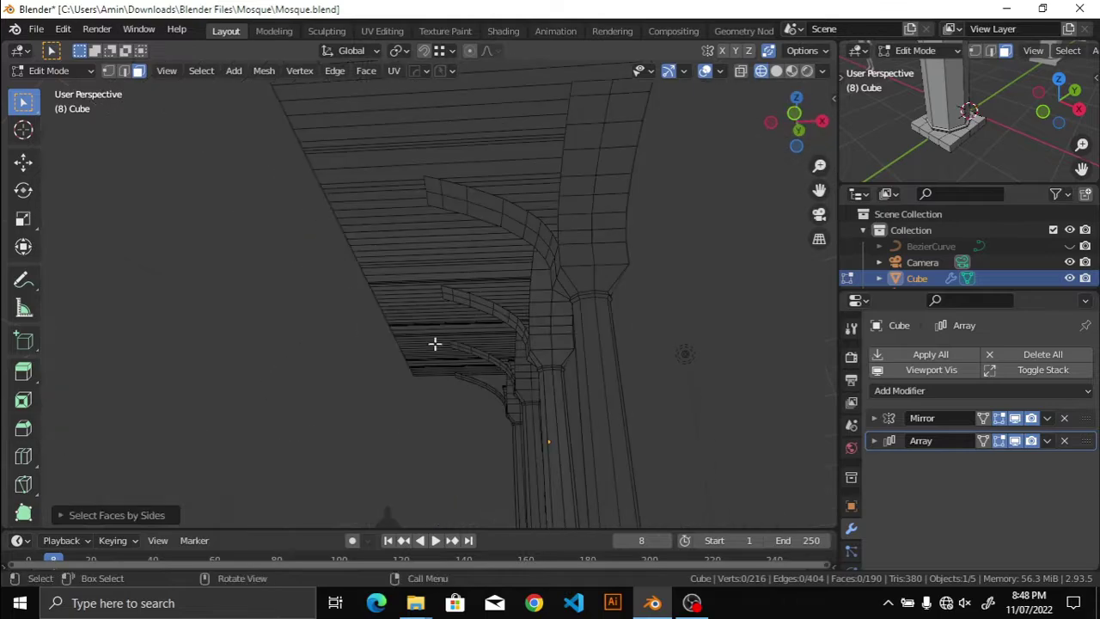
pyautogui.hotkey('ctrl', 's')
# Step: Switch to vertex select and pick the roof vertex in top view
pyautogui.press('KP_3')
pyautogui.scroll(3, 384, 371)
pyautogui.click(205, 382)
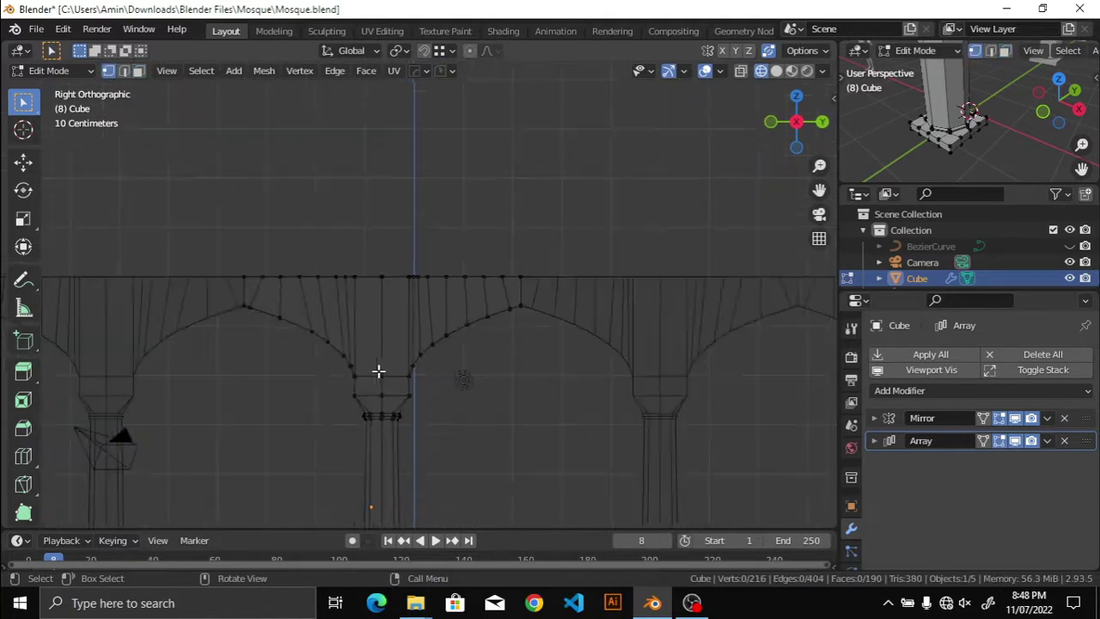
pyautogui.moveTo(380, 369)
pyautogui.mouseDown(button='middle')
pyautogui.moveTo(319, 388)
pyautogui.moveTo(487, 442)
pyautogui.moveTo(383, 408)
pyautogui.moveTo(493, 454)
pyautogui.moveTo(277, 442)
pyautogui.moveTo(384, 376)
pyautogui.moveTo(511, 393)
pyautogui.moveTo(255, 346)
pyautogui.moveTo(233, 383)
pyautogui.moveTo(373, 405)
pyautogui.moveTo(383, 422)
pyautogui.mouseUp(button='middle')
pyautogui.press('KP_7')
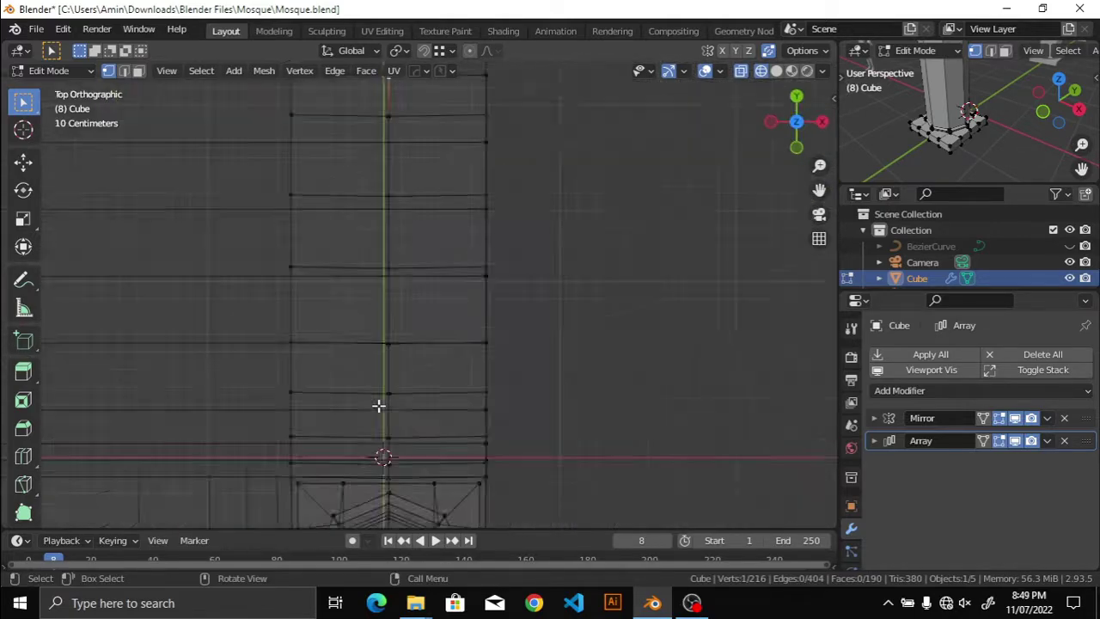
pyautogui.scroll(3, 378, 405)
pyautogui.keyDown('shift'); pyautogui.moveTo(484, 378); pyautogui.dragTo(453, 342, button='middle'); pyautogui.keyUp('shift')
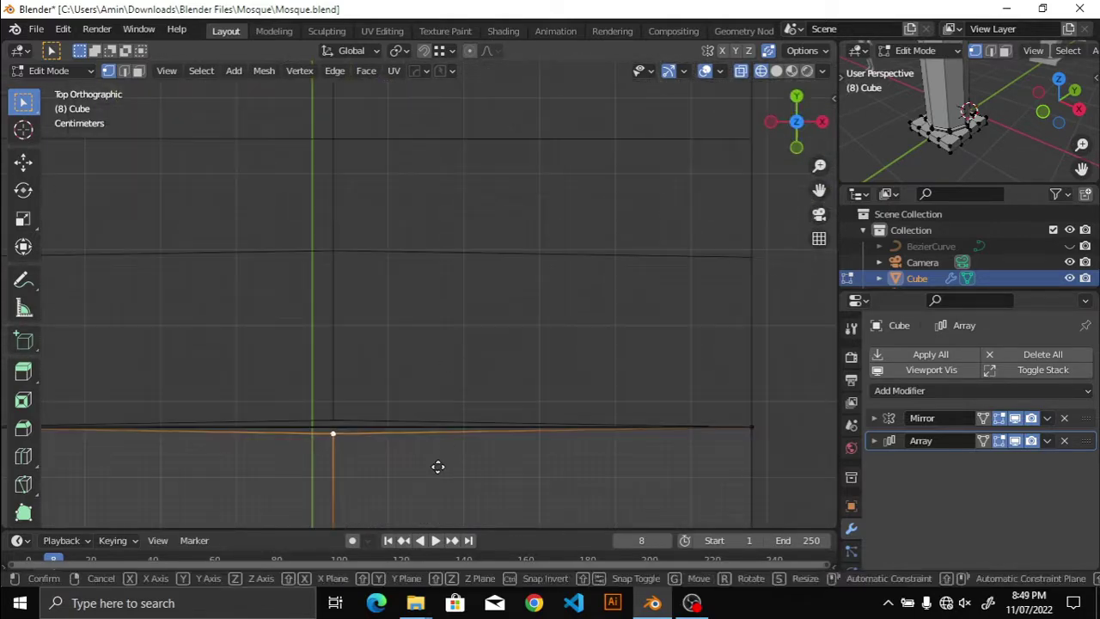
# Step: Move the roof vertex along Y and save Mosque.blend
pyautogui.press('y')
pyautogui.click(754, 430)
pyautogui.moveTo(753, 430)
pyautogui.mouseDown(button='middle')
pyautogui.moveTo(582, 270)
pyautogui.moveTo(469, 388)
pyautogui.moveTo(207, 346)
pyautogui.moveTo(602, 428)
pyautogui.moveTo(634, 407)
pyautogui.mouseUp(button='middle')
pyautogui.scroll(-3, 469, 388)
pyautogui.hotkey('ctrl', 's')
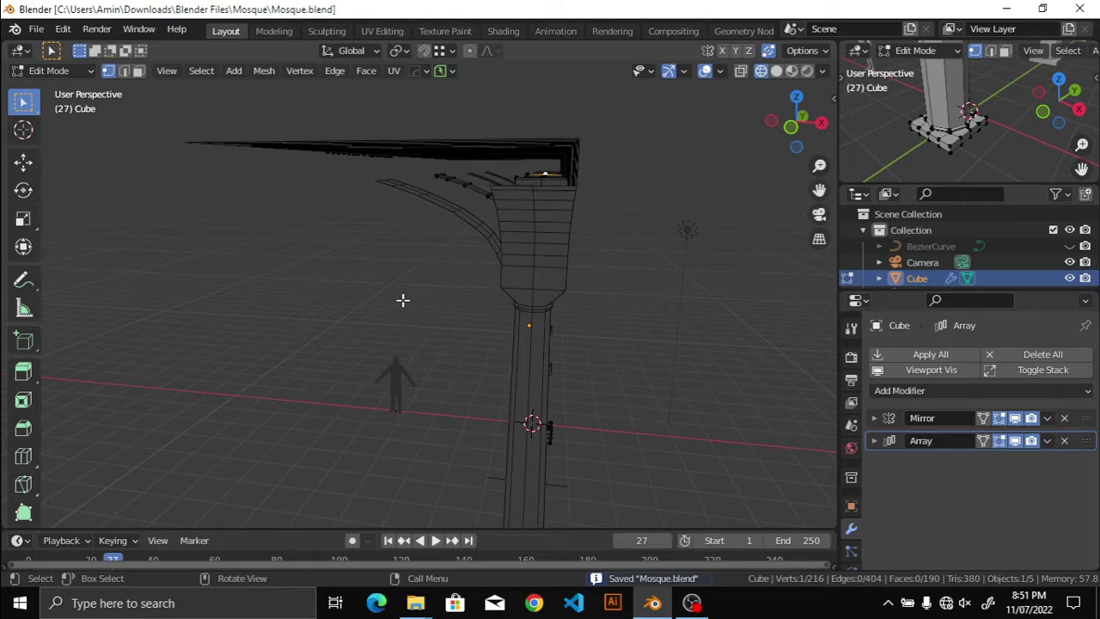
# Step: Add a Plain Axes empty in Object Mode and move it along X
pyautogui.moveTo(403, 300)
pyautogui.mouseDown(button='middle')
pyautogui.moveTo(459, 322)
pyautogui.moveTo(258, 339)
pyautogui.moveTo(320, 381)
pyautogui.mouseUp(button='middle')
pyautogui.press('Tab')
pyautogui.hotkey('alt', 'a')
pyautogui.hotkey('shift', 'a')
pyautogui.click(520, 407)
pyautogui.press('g')
pyautogui.press('x')
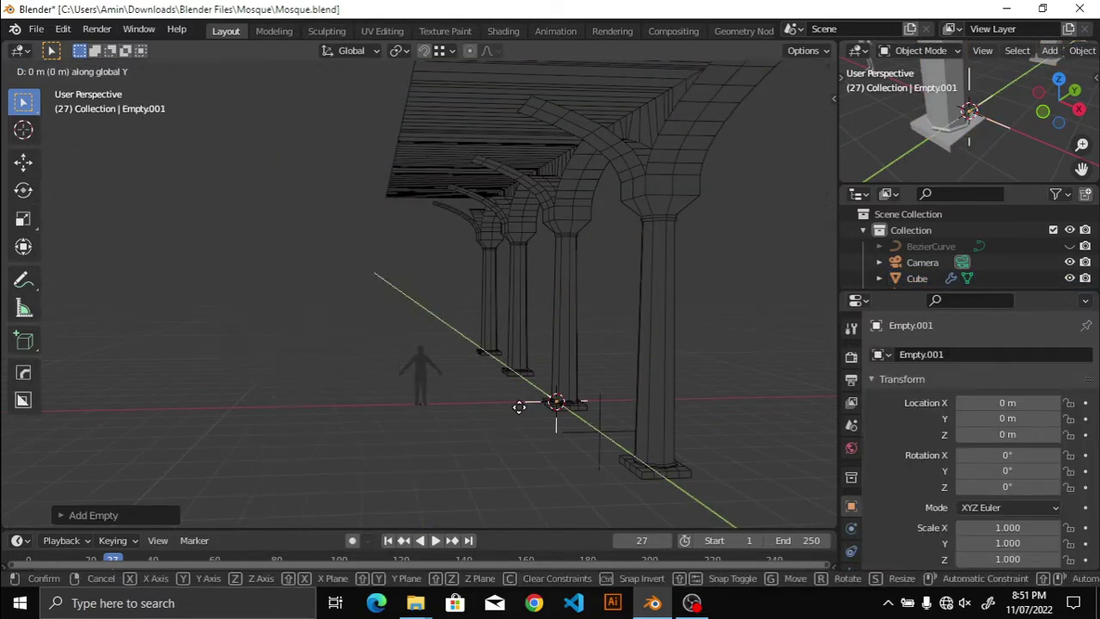
pyautogui.click(386, 412)
pyautogui.press('KP_1')
pyautogui.scroll(-1, 450, 394)
pyautogui.press('g')
pyautogui.press('y')
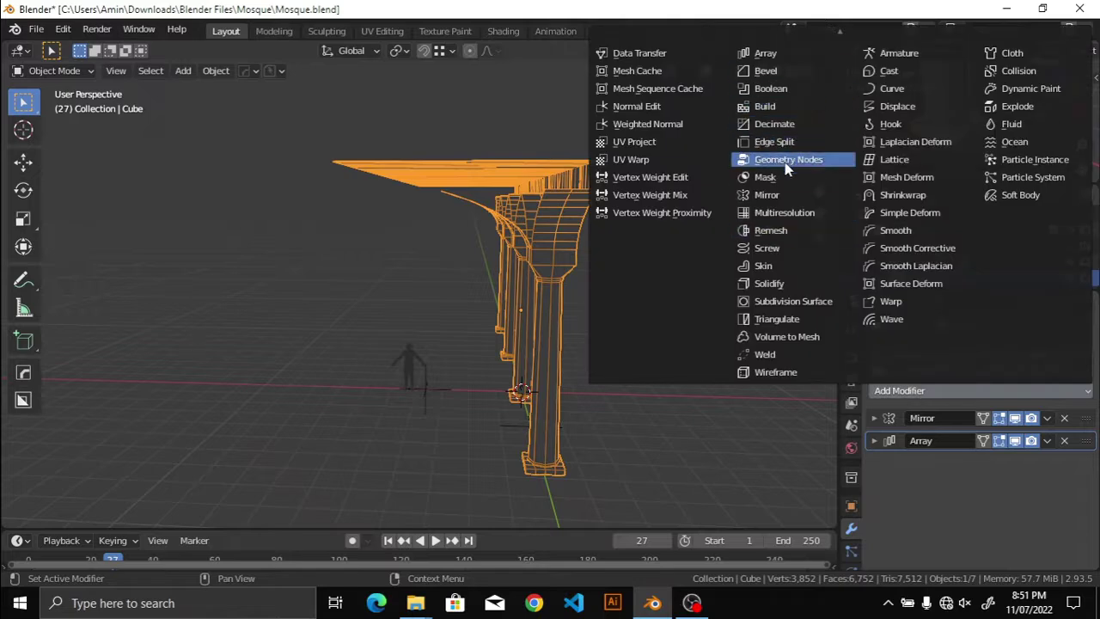
# Step: Give the arcade a Mirror modifier using Empty.001 as the mirror object
pyautogui.click(774, 194)
pyautogui.scroll(-2, 992, 490)
pyautogui.click(1010, 483)
pyautogui.click(898, 338)
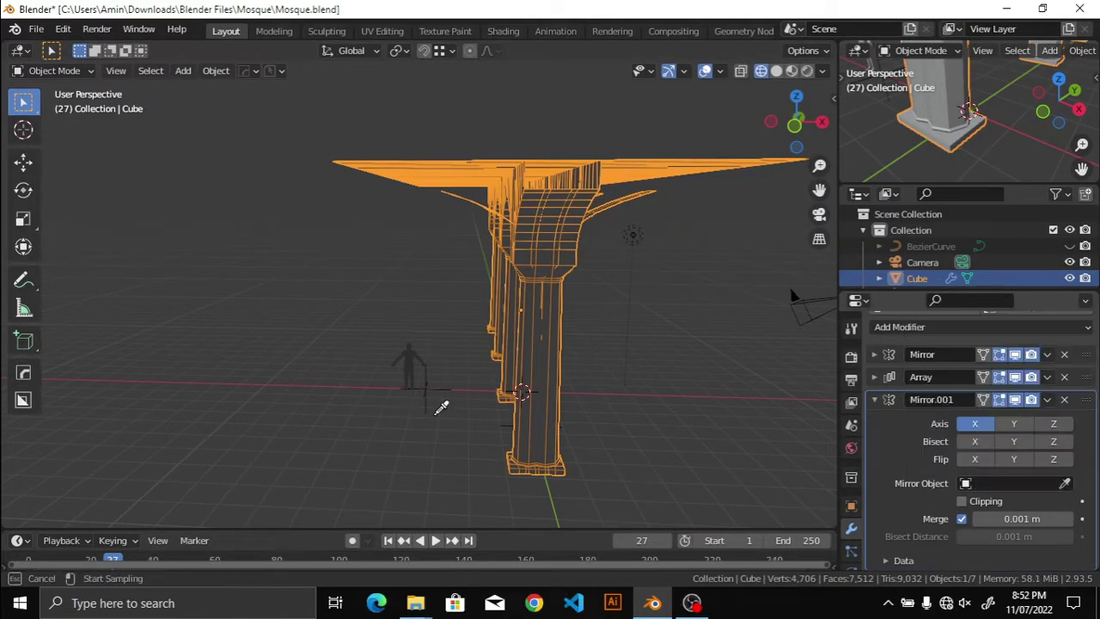
# Step: Inspect the mirrored second arch row from the front, then select the empty
pyautogui.press('Tab')
pyautogui.moveTo(533, 394)
pyautogui.mouseDown(button='middle')
pyautogui.moveTo(545, 243)
pyautogui.moveTo(628, 283)
pyautogui.mouseUp(button='middle')
pyautogui.scroll(4, 489, 290)
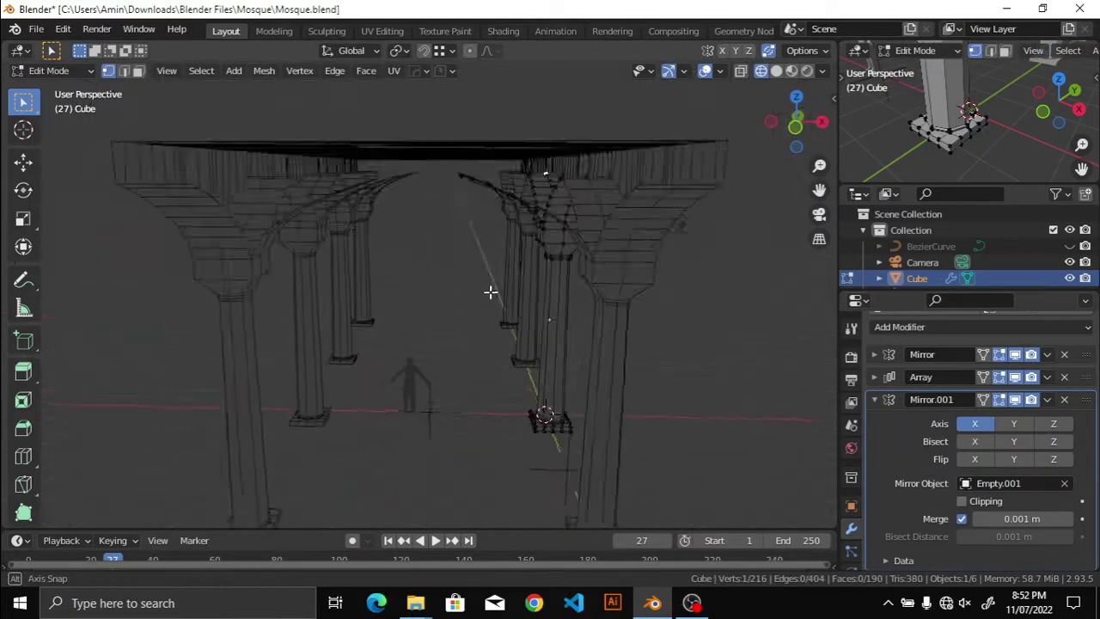
pyautogui.scroll(-3, 462, 295)
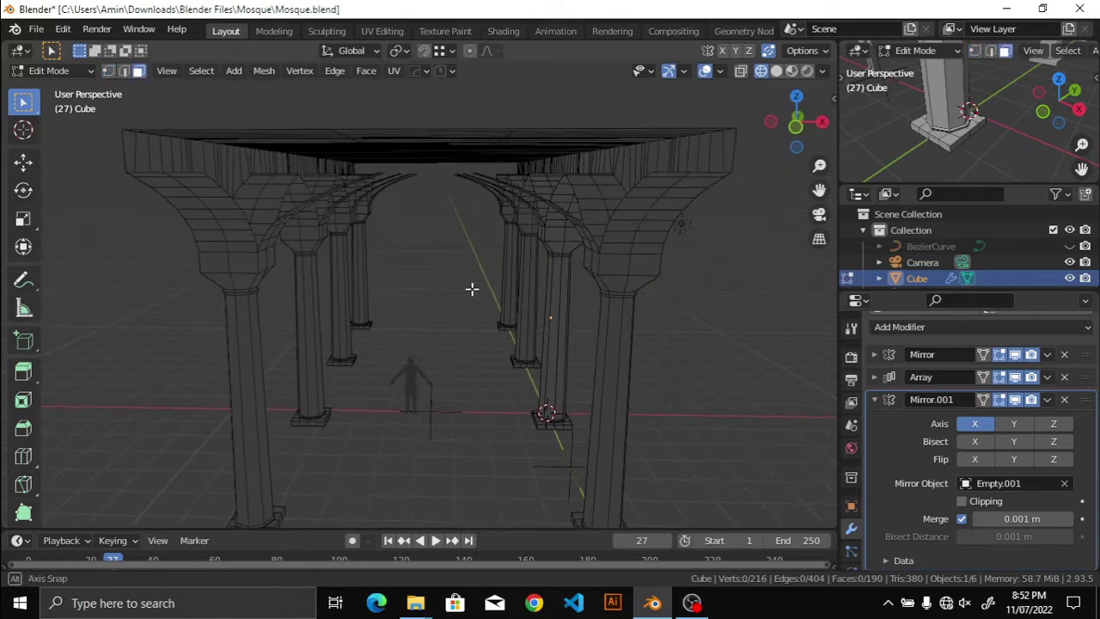
pyautogui.press('KP_1')
pyautogui.press('Tab')
pyautogui.click(442, 456)
# Step: Move Empty.001 to X -2.7926 m and save Mosque.blend
pyautogui.press('g')
pyautogui.press('y')
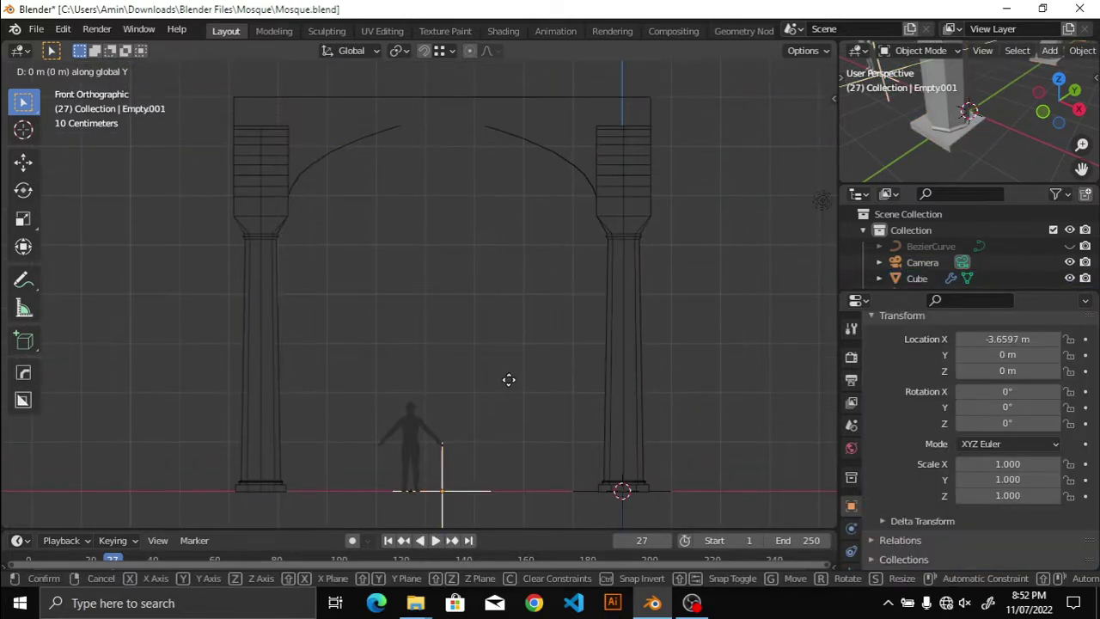
pyautogui.click(550, 383)
pyautogui.moveTo(550, 382); pyautogui.dragTo(549, 311, button='middle')
pyautogui.scroll(-5, 539, 293)
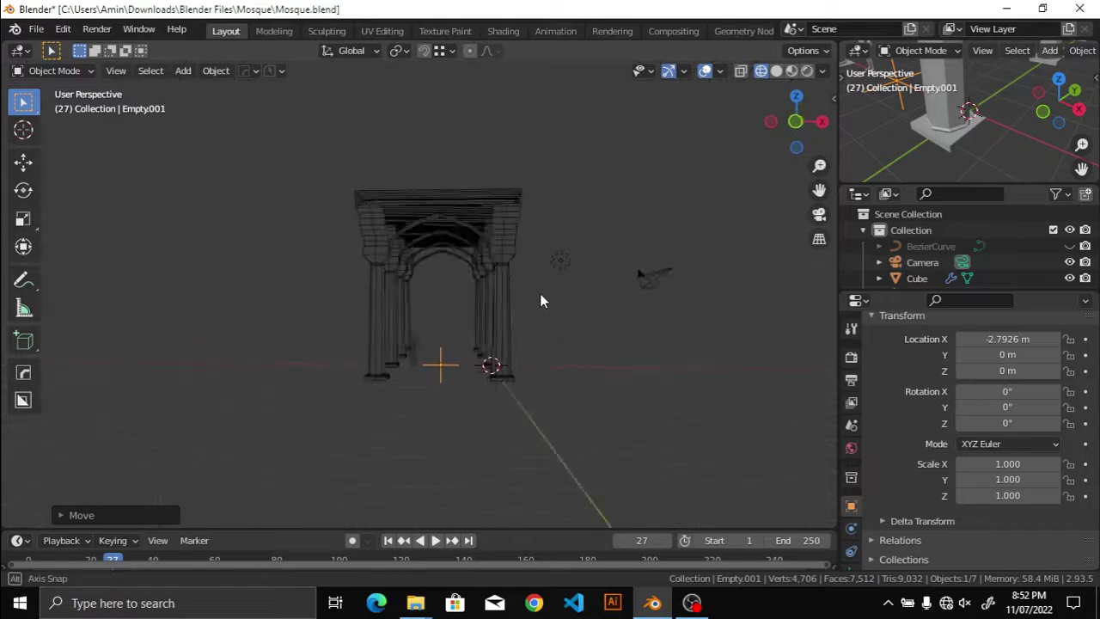
pyautogui.scroll(4, 519, 320)
pyautogui.scroll(2, 478, 298)
pyautogui.scroll(-2, 478, 298)
pyautogui.hotkey('ctrl', 's')
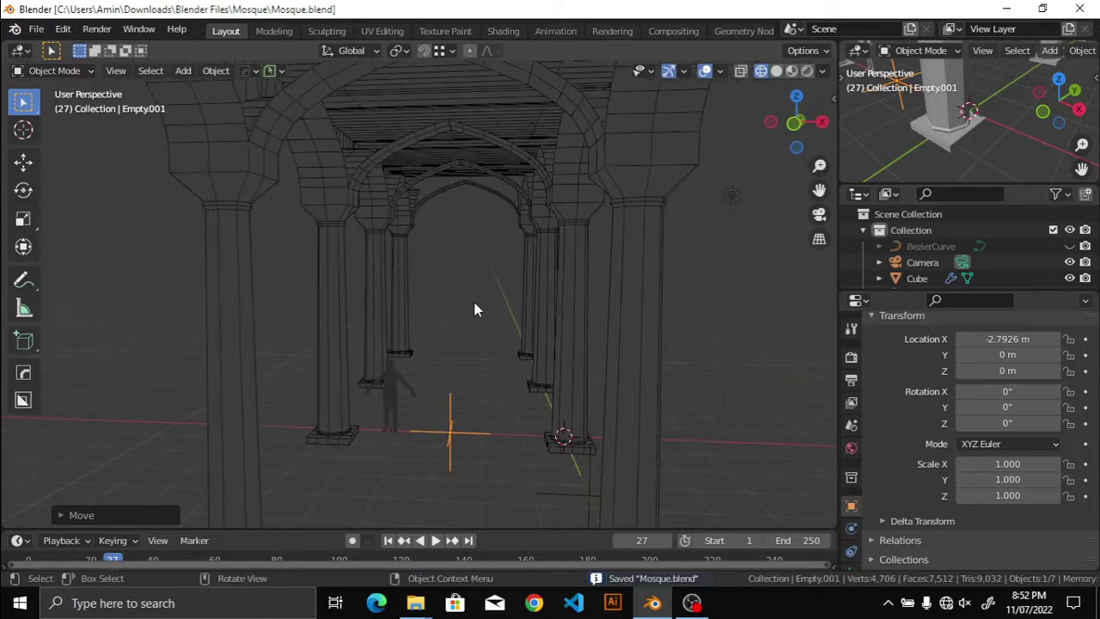
# Step: Look through the scene camera and orbit around the mirrored arcade columns
pyautogui.hotkey('shift', 'Left')
pyautogui.moveTo(474, 298); pyautogui.dragTo(445, 481, button='middle')
pyautogui.scroll(-2, 430, 391)
pyautogui.press('KP_0')
pyautogui.moveTo(428, 385)
pyautogui.mouseDown(button='middle')
pyautogui.moveTo(466, 322)
pyautogui.moveTo(505, 321)
pyautogui.moveTo(481, 342)
pyautogui.mouseUp(button='middle')
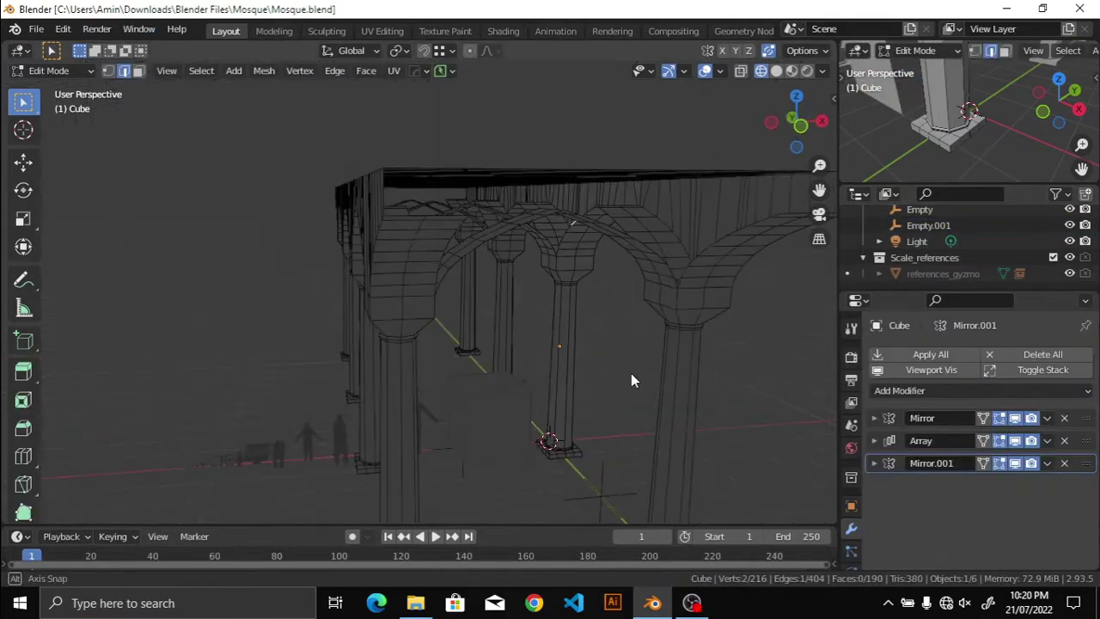
pyautogui.moveTo(631, 381)
pyautogui.mouseDown(button='middle')
pyautogui.moveTo(659, 275)
pyautogui.moveTo(484, 319)
pyautogui.moveTo(563, 298)
pyautogui.mouseUp(button='middle')
pyautogui.moveTo(656, 324)
pyautogui.mouseDown(button='middle')
pyautogui.moveTo(605, 322)
pyautogui.moveTo(604, 360)
pyautogui.mouseUp(button='middle')
# Step: Reposition the selected vertices and turn on Clipping for the Mirror.001 modifier
pyautogui.scroll(-3, 593, 323)
pyautogui.press('g')
pyautogui.click(588, 346)
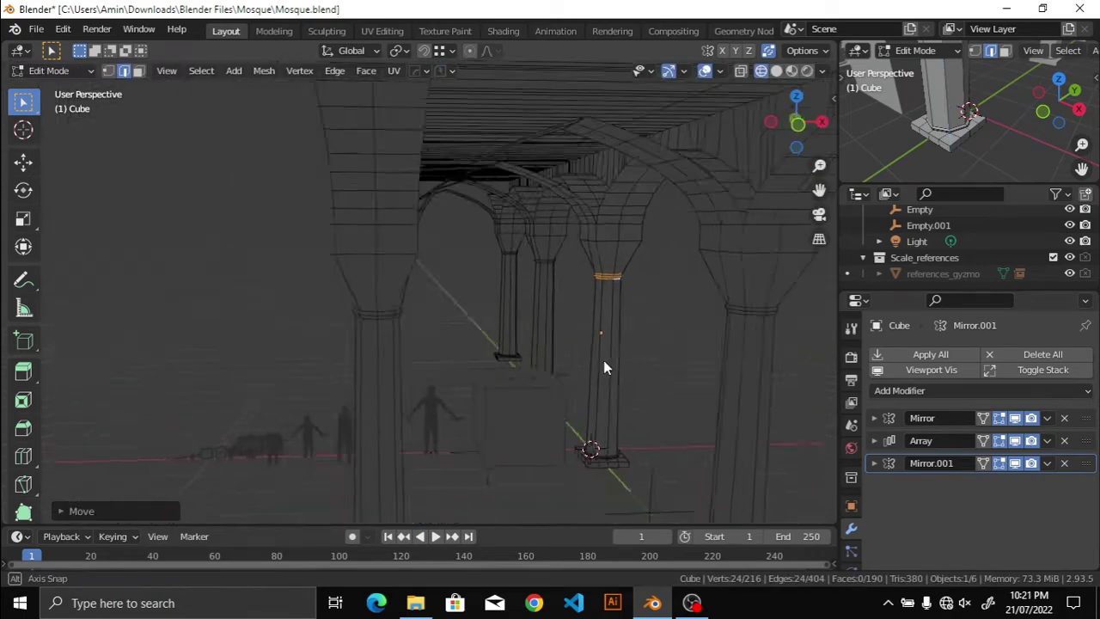
pyautogui.scroll(-2, 999, 399)
pyautogui.click(1000, 399)
# Step: Slide the arch vertex into place along the X axis
pyautogui.moveTo(558, 327)
pyautogui.mouseDown(button='middle')
pyautogui.moveTo(459, 315)
pyautogui.moveTo(430, 231)
pyautogui.mouseUp(button='middle')
pyautogui.press('g')
pyautogui.click(464, 321)
pyautogui.press('g')
pyautogui.press('x')
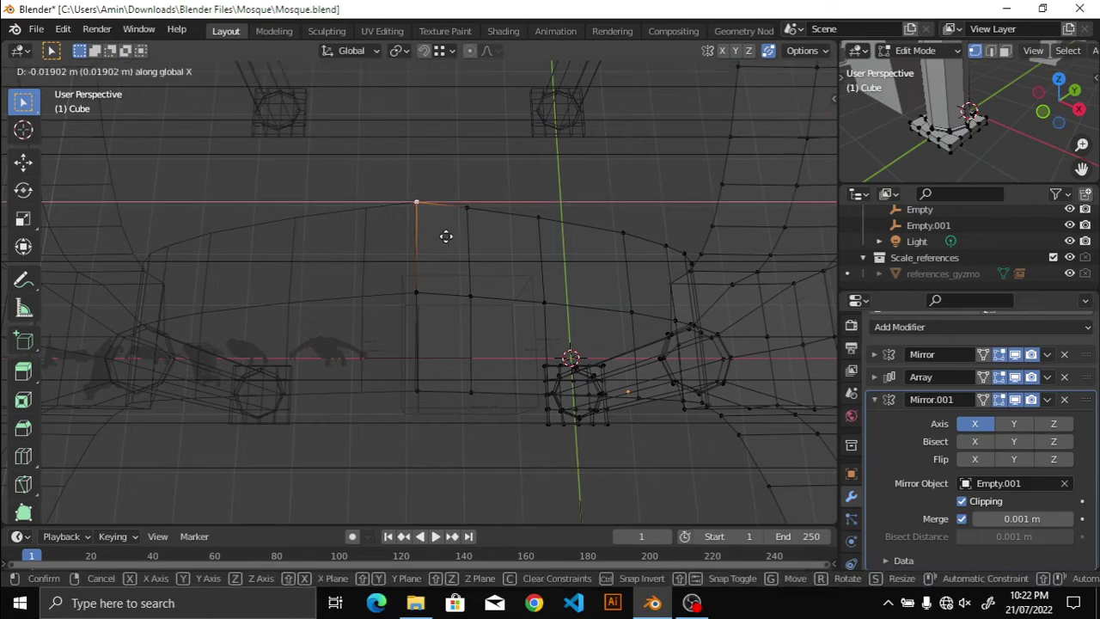
pyautogui.click(447, 343)
pyautogui.moveTo(449, 360)
pyautogui.mouseDown(button='middle')
pyautogui.moveTo(439, 361)
pyautogui.moveTo(472, 370)
pyautogui.moveTo(479, 315)
pyautogui.moveTo(410, 359)
pyautogui.moveTo(471, 348)
pyautogui.moveTo(516, 309)
pyautogui.moveTo(512, 332)
pyautogui.mouseUp(button='middle')
pyautogui.press('n')
pyautogui.scroll(-3, 415, 294)
pyautogui.press('n')
pyautogui.scroll(3, 469, 324)
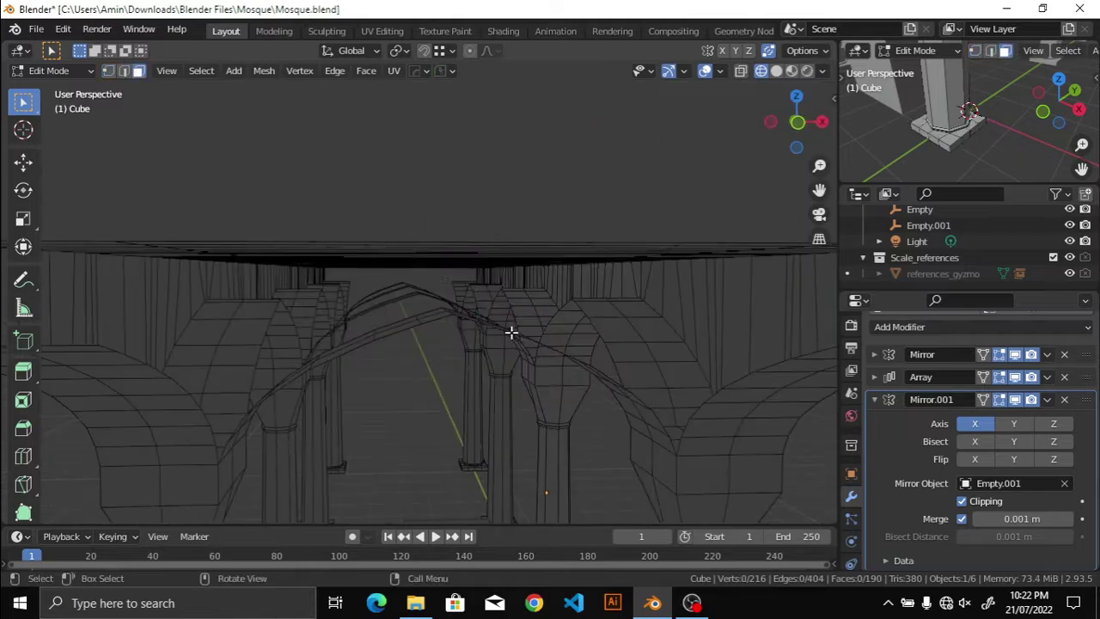
# Step: Extrude the arch's top edge loop up along Z, flatten it with S Z 0, and raise it
pyautogui.moveTo(496, 385)
pyautogui.mouseDown(button='middle')
pyautogui.moveTo(572, 368)
pyautogui.moveTo(559, 358)
pyautogui.moveTo(478, 391)
pyautogui.mouseUp(button='middle')
pyautogui.keyDown('alt'); pyautogui.click(560, 358); pyautogui.keyUp('alt')
pyautogui.press('e')
pyautogui.press('z')
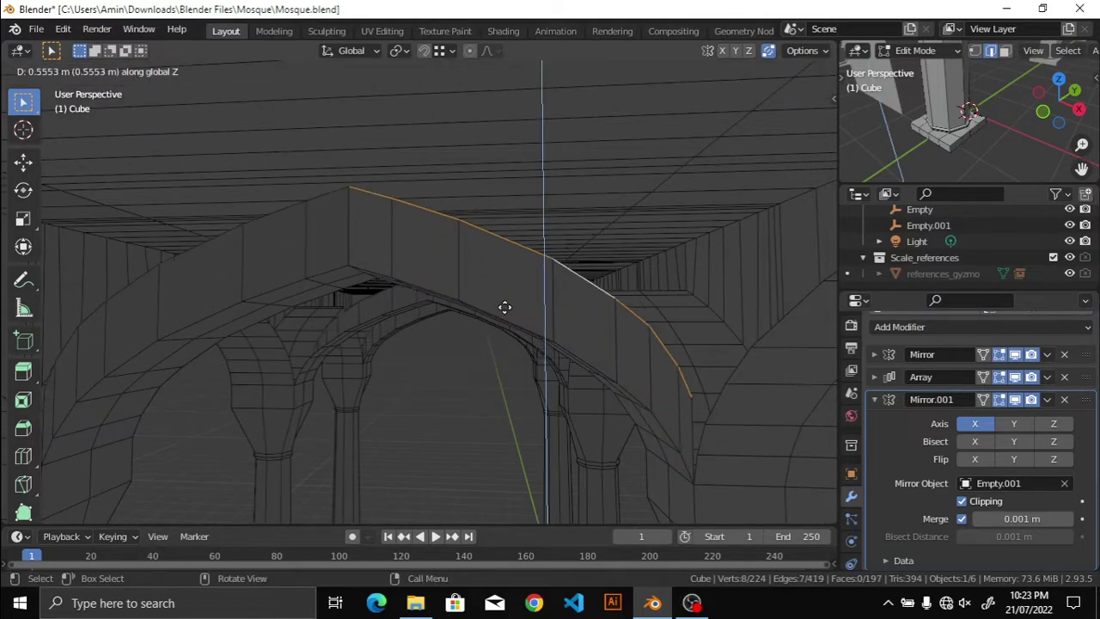
pyautogui.write('z0')
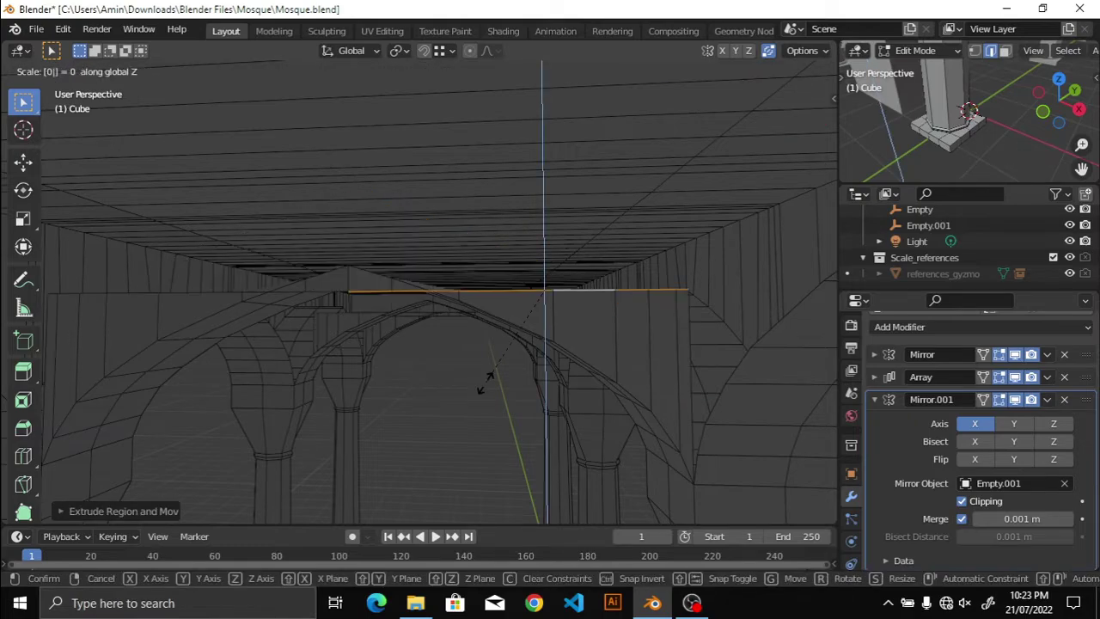
pyautogui.press('Return')
pyautogui.press('g')
pyautogui.press('z')
pyautogui.click(553, 306)
pyautogui.moveTo(553, 306)
pyautogui.keyDown('alt'); pyautogui.mouseDown(button='middle')
pyautogui.moveTo(545, 341)
pyautogui.moveTo(523, 351)
pyautogui.moveTo(535, 356)
pyautogui.moveTo(458, 368)
pyautogui.moveTo(555, 373)
pyautogui.moveTo(555, 329)
pyautogui.moveTo(658, 318)
pyautogui.moveTo(616, 344)
pyautogui.moveTo(441, 332)
pyautogui.moveTo(579, 329)
pyautogui.moveTo(399, 515)
pyautogui.mouseUp(button='middle'); pyautogui.keyUp('alt')
pyautogui.moveTo(667, 361)
pyautogui.mouseDown(button='middle')
pyautogui.moveTo(687, 386)
pyautogui.moveTo(766, 375)
pyautogui.moveTo(705, 344)
pyautogui.mouseUp(button='middle')
# Step: With snapping on, re-extrude the arch edge, flatten it, and snap it up to roof height
pyautogui.click(451, 50)
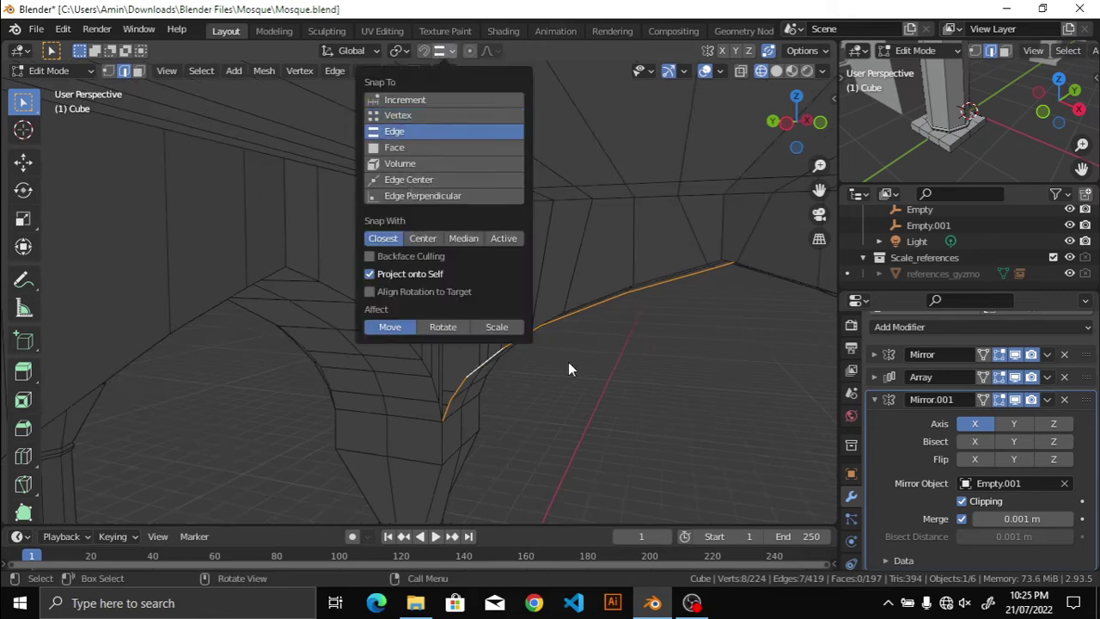
pyautogui.hotkey('shift', 'Tab')
pyautogui.rightClick(673, 362)
pyautogui.moveTo(670, 364); pyautogui.dragTo(633, 386, button='middle')
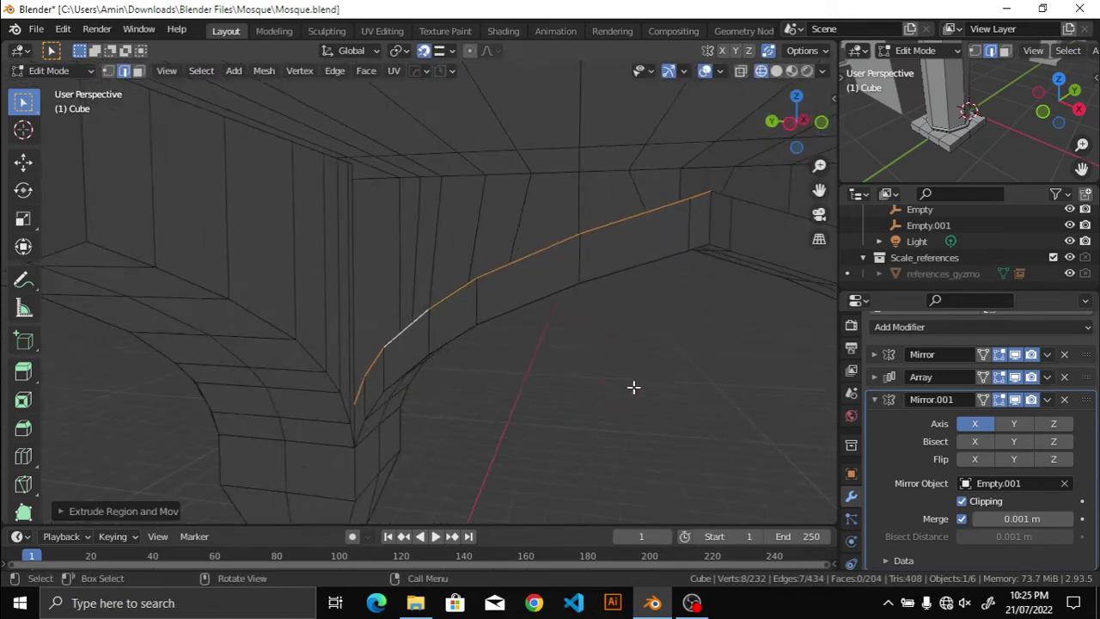
pyautogui.press('e')
pyautogui.press('Escape')
pyautogui.press('g')
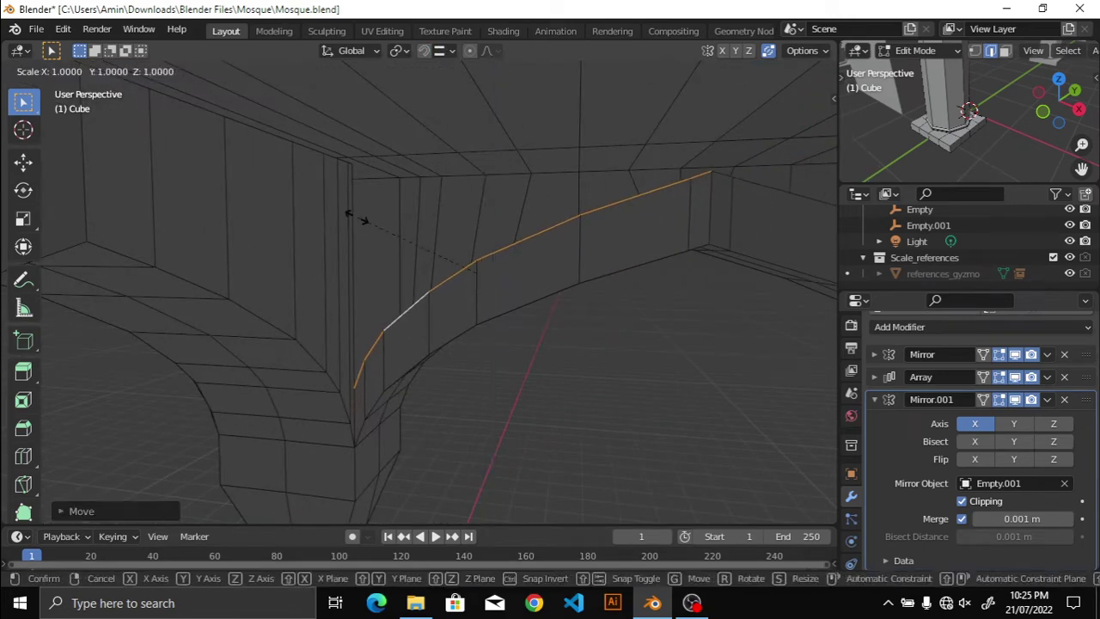
pyautogui.press('Return')
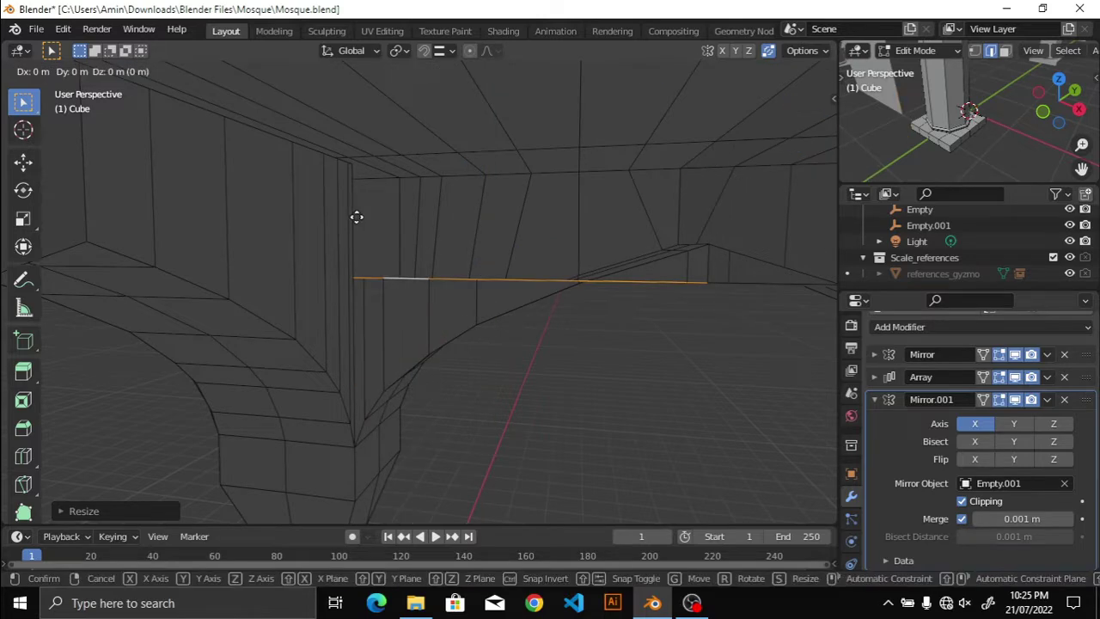
pyautogui.press('ctrl')
pyautogui.click(283, 152)
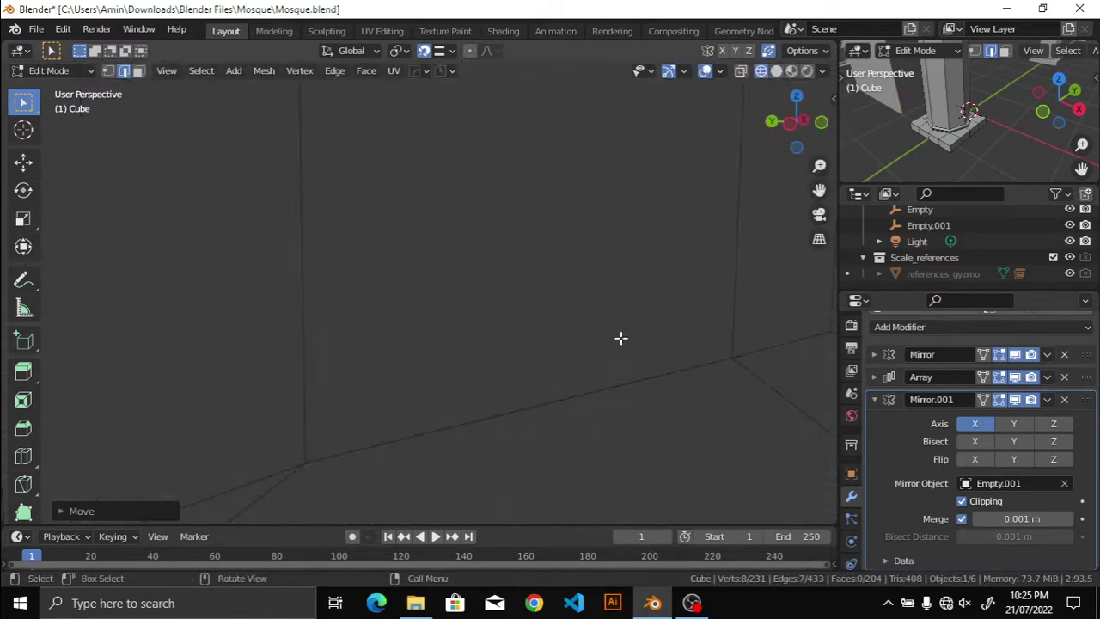
# Step: Select the strip of roof-top faces, raise them, and save the file
pyautogui.moveTo(621, 336); pyautogui.dragTo(560, 316, button='middle')
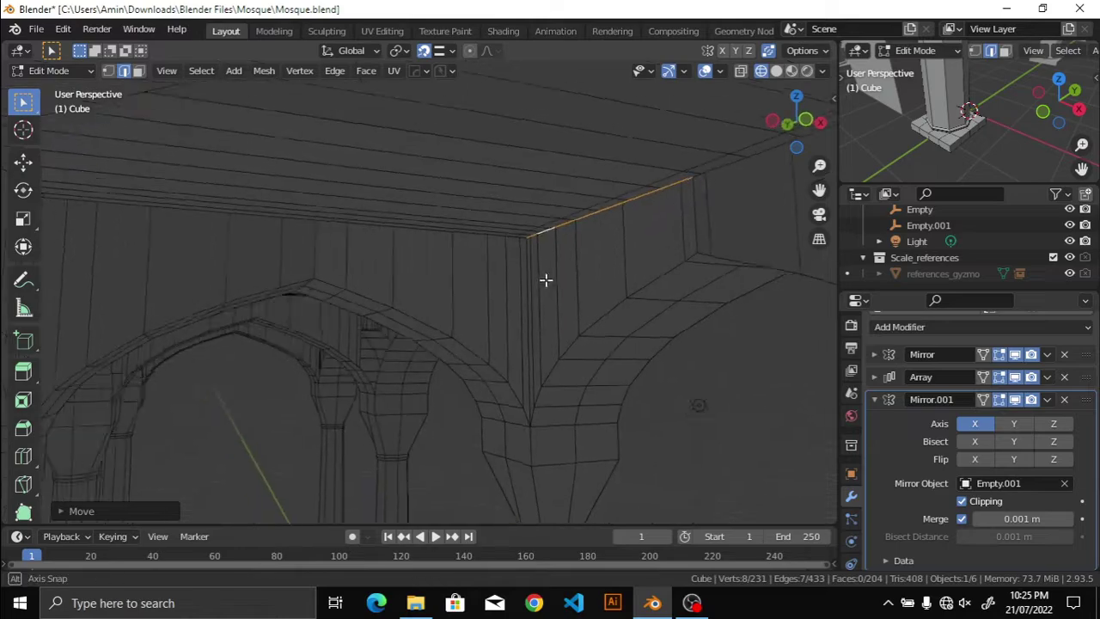
pyautogui.moveTo(508, 308); pyautogui.dragTo(518, 292, button='middle')
pyautogui.press('3')
pyautogui.keyDown('alt'); pyautogui.click(519, 293); pyautogui.keyUp('alt')
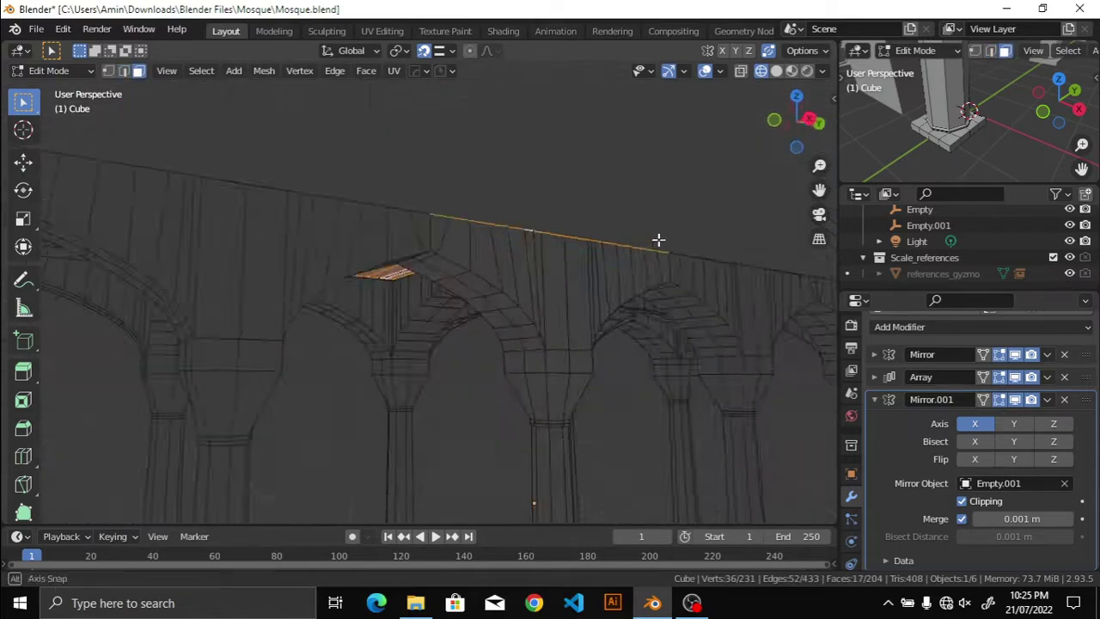
pyautogui.moveTo(646, 315); pyautogui.dragTo(608, 393, button='middle')
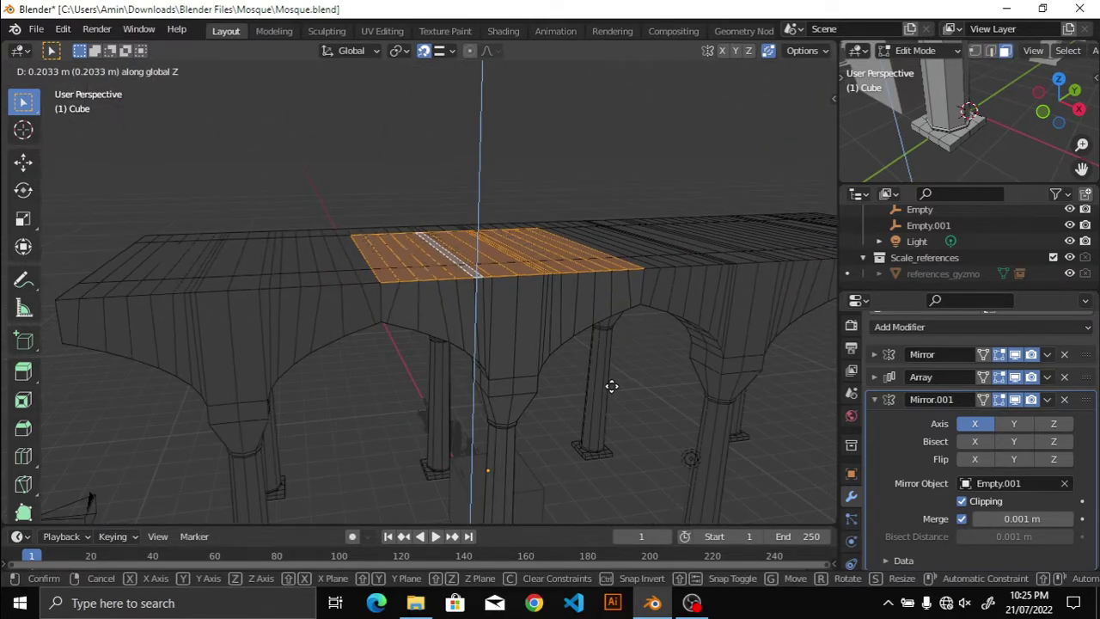
pyautogui.click(611, 386)
pyautogui.scroll(5, 469, 356)
pyautogui.moveTo(469, 356)
pyautogui.mouseDown(button='middle')
pyautogui.moveTo(587, 381)
pyautogui.moveTo(469, 373)
pyautogui.moveTo(518, 254)
pyautogui.moveTo(376, 373)
pyautogui.moveTo(508, 339)
pyautogui.moveTo(472, 389)
pyautogui.moveTo(538, 203)
pyautogui.moveTo(629, 231)
pyautogui.moveTo(585, 235)
pyautogui.moveTo(447, 304)
pyautogui.moveTo(479, 283)
pyautogui.mouseUp(button='middle')
pyautogui.hotkey('ctrl', 's')
# Step: In vertex mode, extrude a corner vertex under the roof with vertex snapping
pyautogui.scroll(-3, 376, 373)
pyautogui.hotkey('ctrl', 'Tab')
pyautogui.click(206, 238)
pyautogui.click(214, 204)
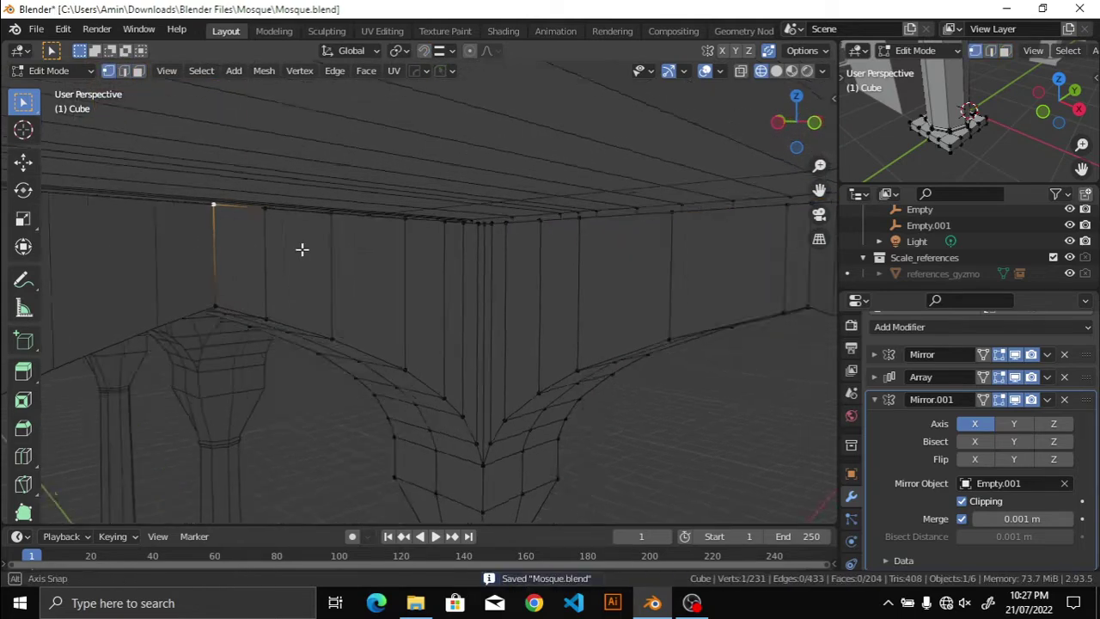
pyautogui.moveTo(302, 249); pyautogui.dragTo(515, 278, button='middle')
pyautogui.hotkey('shift', 'Tab')
pyautogui.hotkey('ctrl', 'shift', 'Tab')
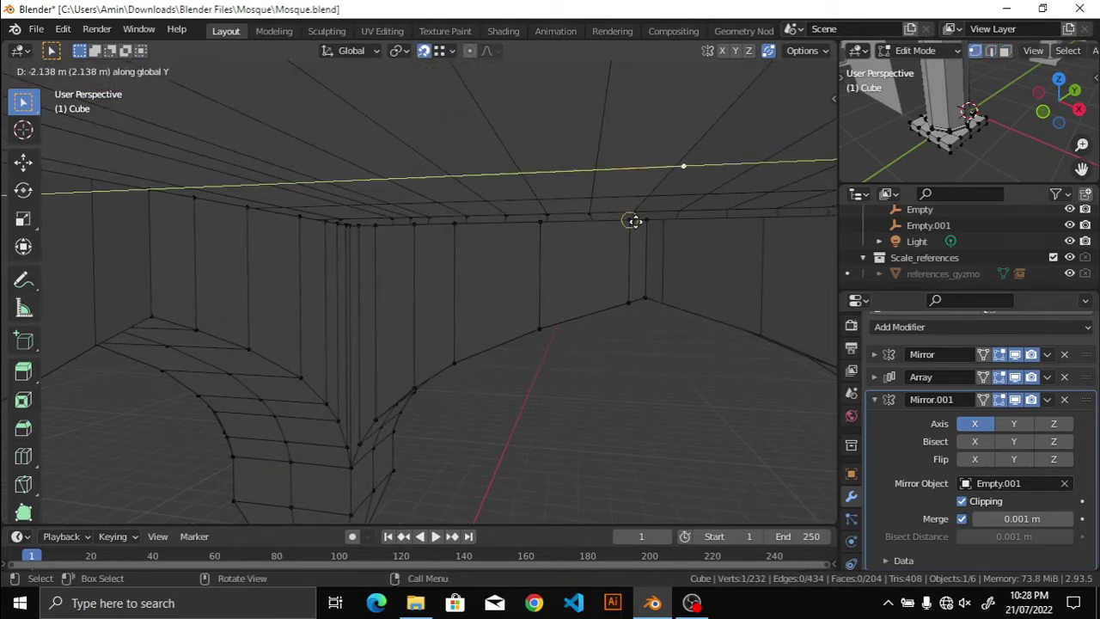
pyautogui.click(633, 221)
# Step: Move the new vertex into place and extend it along the X axis
pyautogui.moveTo(634, 220)
pyautogui.mouseDown(button='middle')
pyautogui.moveTo(628, 255)
pyautogui.moveTo(671, 263)
pyautogui.moveTo(698, 242)
pyautogui.mouseUp(button='middle')
pyautogui.press('g')
pyautogui.click(690, 250)
pyautogui.press('g')
pyautogui.press('x')
pyautogui.moveTo(768, 204)
pyautogui.mouseDown(button='middle')
pyautogui.moveTo(695, 223)
pyautogui.moveTo(651, 268)
pyautogui.mouseUp(button='middle')
pyautogui.press('g')
pyautogui.press('x')
pyautogui.click(741, 232)
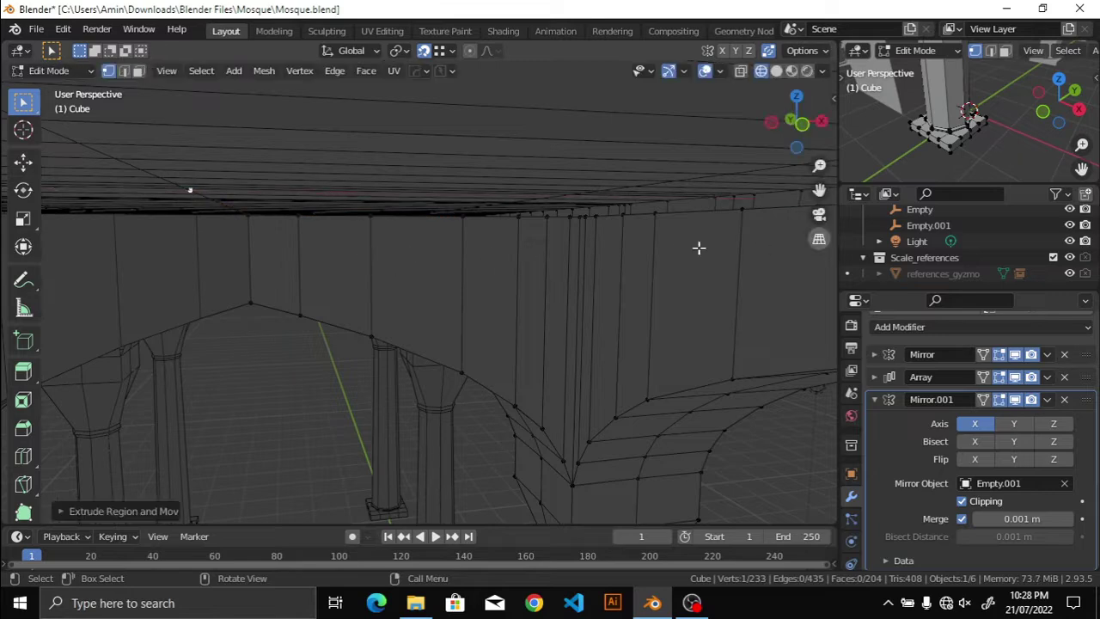
# Step: Select the open boundary loop under the roof and fill it with a face
pyautogui.moveTo(697, 248); pyautogui.dragTo(531, 244, button='middle')
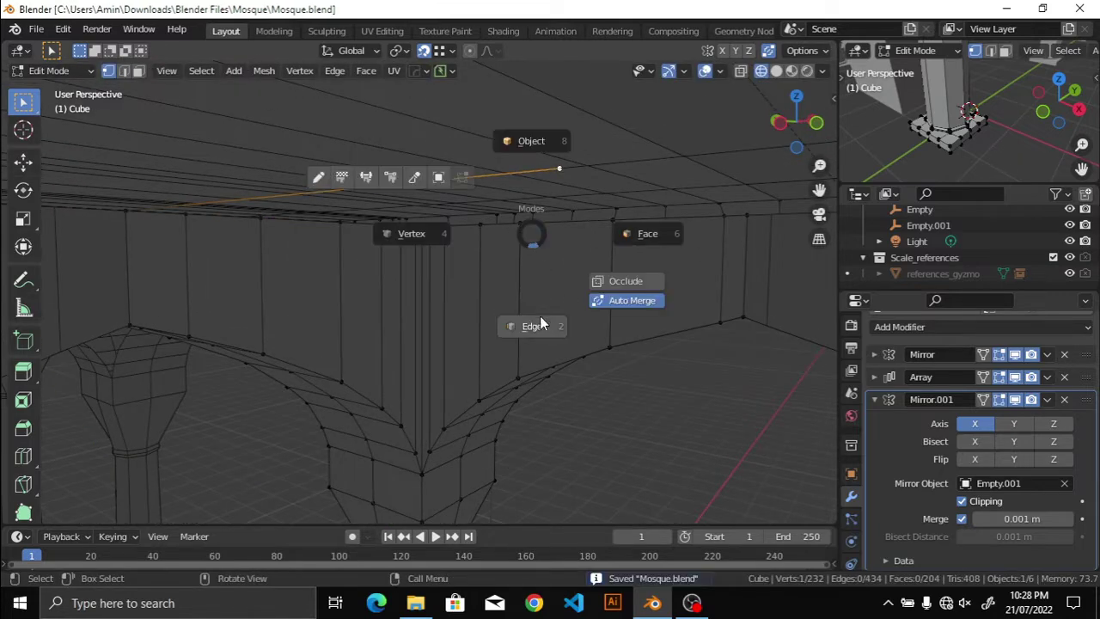
pyautogui.click(542, 326)
pyautogui.moveTo(541, 325); pyautogui.dragTo(444, 196, button='middle')
pyautogui.keyDown('alt'); pyautogui.click(444, 197); pyautogui.keyUp('alt')
pyautogui.press('f')
# Step: Move the selected roof edges along the Y axis
pyautogui.moveTo(484, 292)
pyautogui.mouseDown(button='middle')
pyautogui.moveTo(509, 283)
pyautogui.moveTo(435, 238)
pyautogui.moveTo(410, 393)
pyautogui.moveTo(280, 336)
pyautogui.moveTo(447, 302)
pyautogui.mouseUp(button='middle')
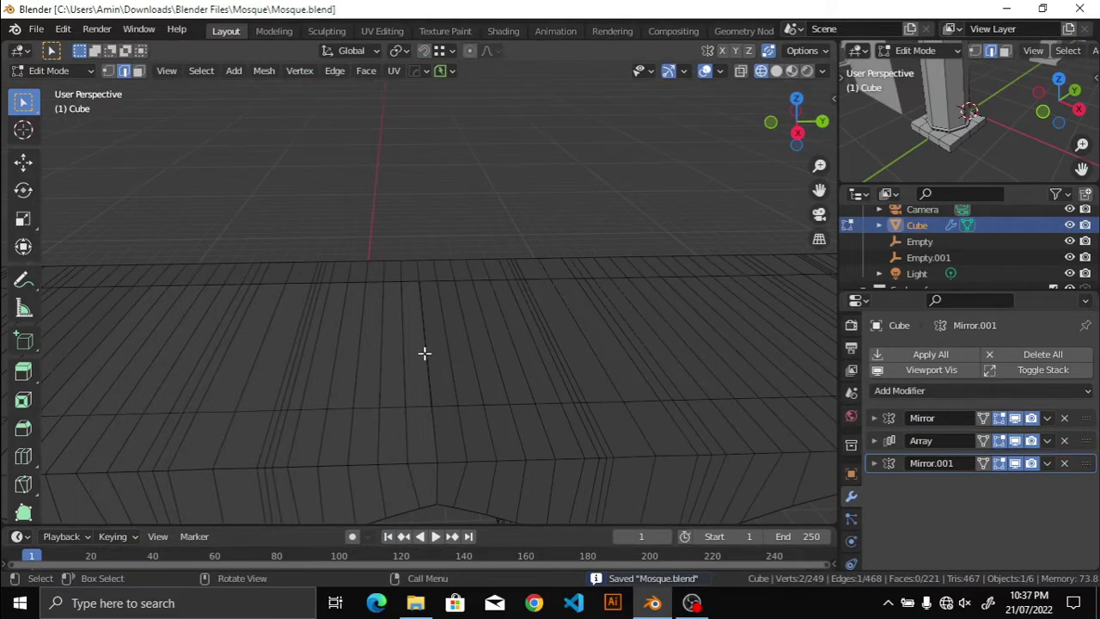
pyautogui.moveTo(425, 353)
pyautogui.mouseDown(button='middle')
pyautogui.moveTo(459, 358)
pyautogui.moveTo(459, 392)
pyautogui.moveTo(387, 423)
pyautogui.mouseUp(button='middle')
pyautogui.moveTo(498, 376)
pyautogui.mouseDown(button='middle')
pyautogui.moveTo(557, 375)
pyautogui.moveTo(1000, 463)
pyautogui.mouseUp(button='middle')
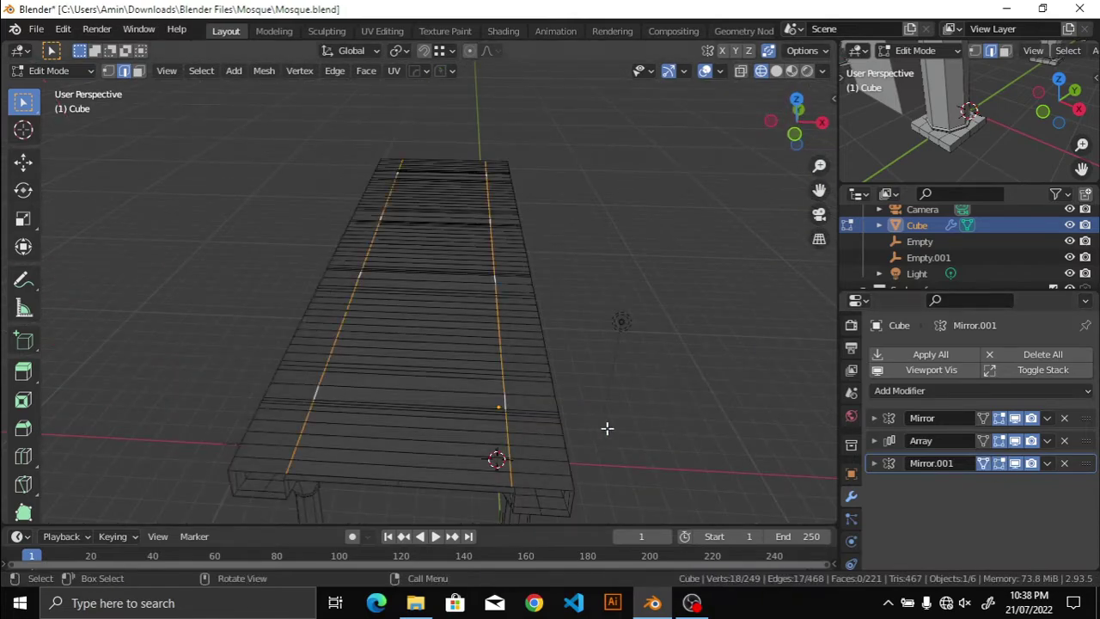
pyautogui.press('g')
pyautogui.press('y')
pyautogui.click(644, 430)
pyautogui.moveTo(644, 430)
pyautogui.mouseDown(button='middle')
pyautogui.moveTo(710, 361)
pyautogui.moveTo(699, 272)
pyautogui.moveTo(457, 386)
pyautogui.moveTo(675, 396)
pyautogui.mouseUp(button='middle')
# Step: Select a roof edge, save Mosque.blend, and switch to Camera Perspective with Numpad 0
pyautogui.scroll(3, 676, 395)
pyautogui.click(453, 342)
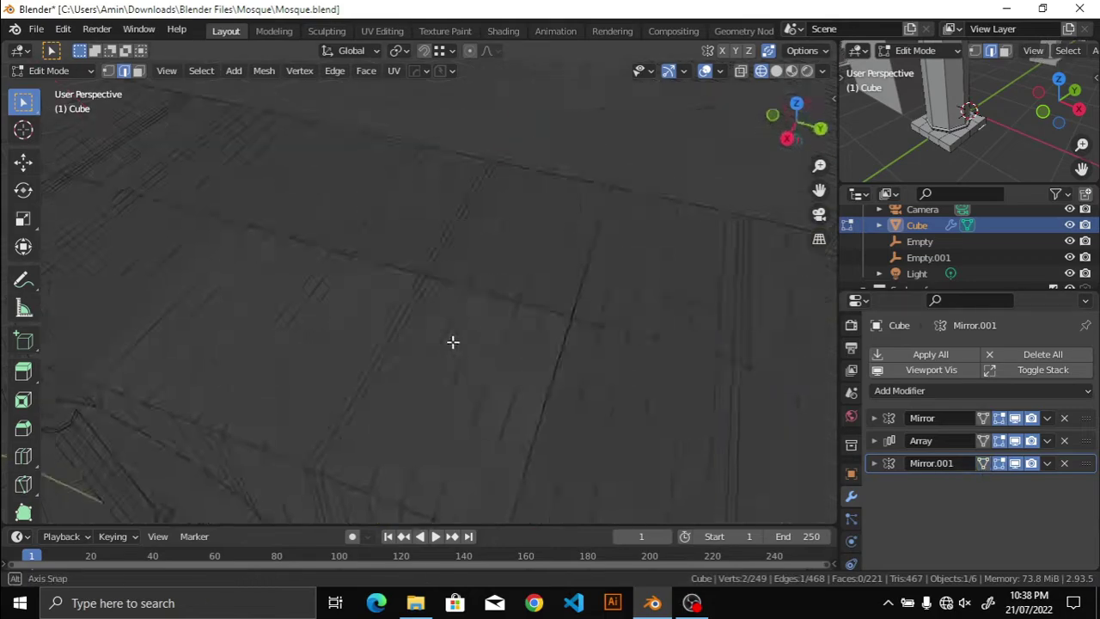
pyautogui.moveTo(453, 342); pyautogui.dragTo(457, 360, button='middle')
pyautogui.scroll(-5, 384, 368)
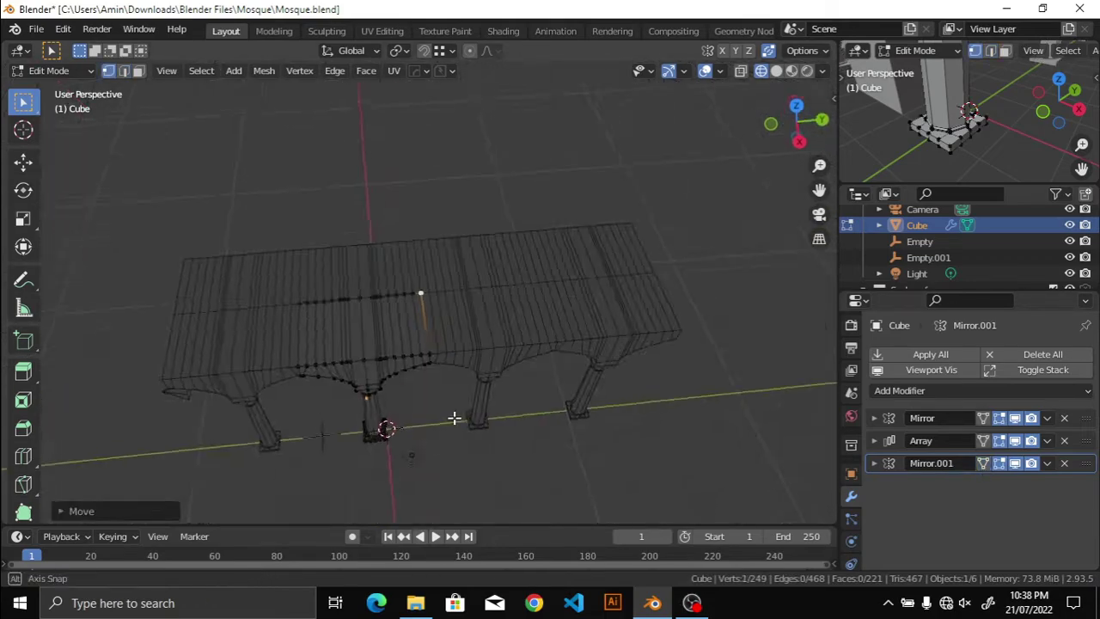
pyautogui.moveTo(455, 418); pyautogui.dragTo(504, 387, button='middle')
pyautogui.hotkey('ctrl', 's')
pyautogui.moveTo(466, 467)
pyautogui.mouseDown(button='middle')
pyautogui.moveTo(628, 311)
pyautogui.moveTo(446, 418)
pyautogui.moveTo(503, 405)
pyautogui.moveTo(498, 393)
pyautogui.mouseUp(button='middle')
pyautogui.press('KP_0')
pyautogui.scroll(-2, 1035, 258)
# Step: In Object Mode, select the camera, shorten its focal length, and align it to the view
pyautogui.press('Tab')
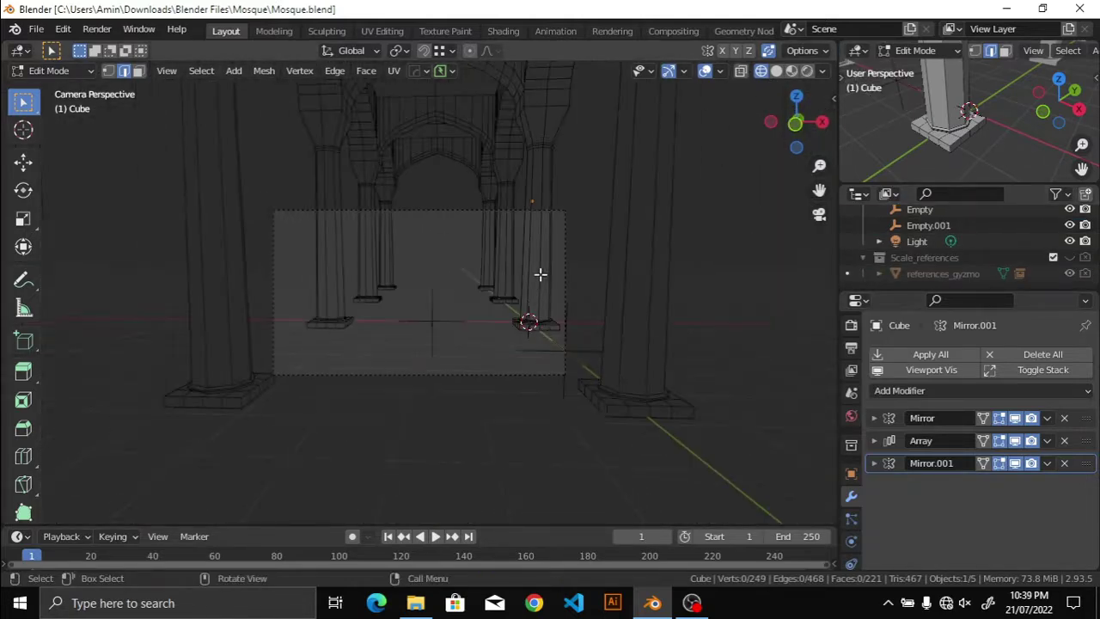
pyautogui.click(495, 360)
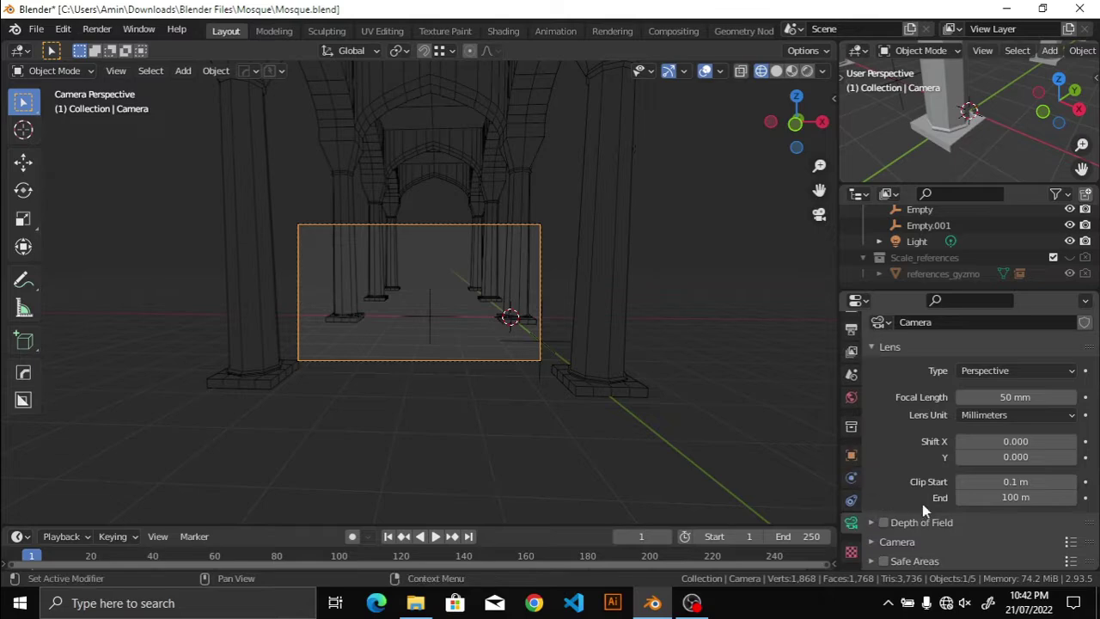
pyautogui.scroll(2, 923, 504)
pyautogui.moveTo(1015, 429); pyautogui.dragTo(980, 429)
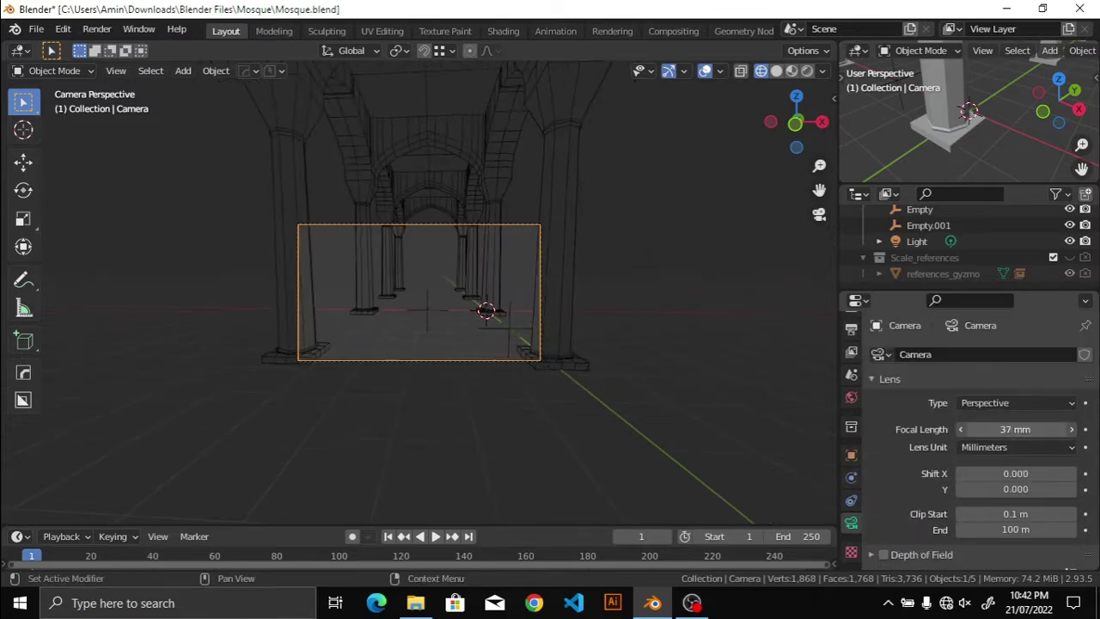
pyautogui.moveTo(473, 344)
pyautogui.mouseDown(button='middle')
pyautogui.moveTo(481, 436)
pyautogui.moveTo(493, 411)
pyautogui.mouseUp(button='middle')
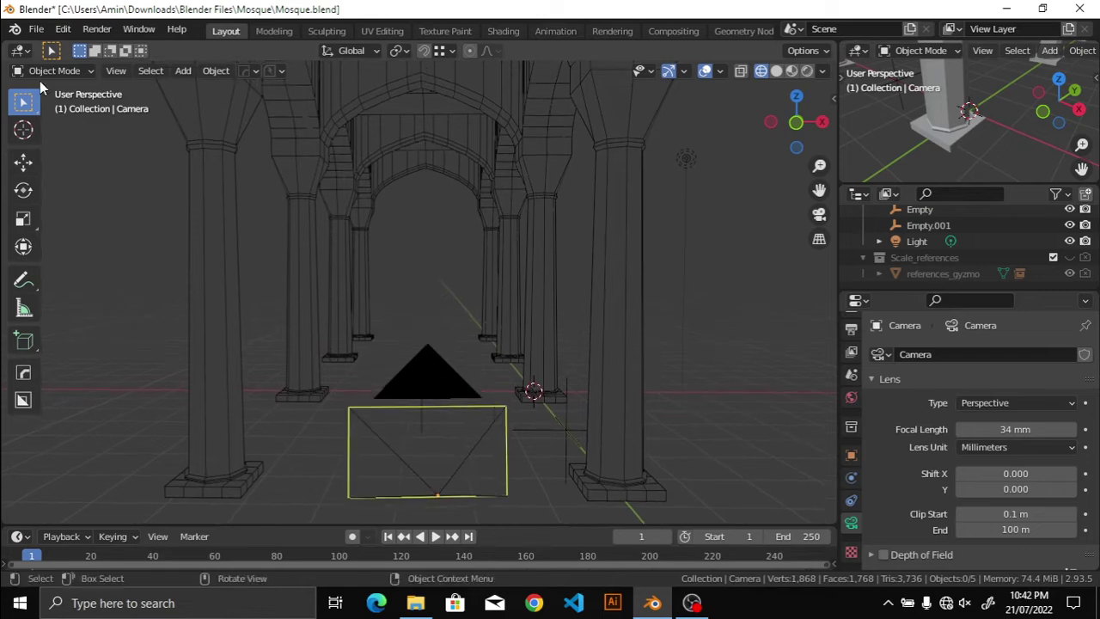
pyautogui.click(115, 70)
pyautogui.click(402, 327)
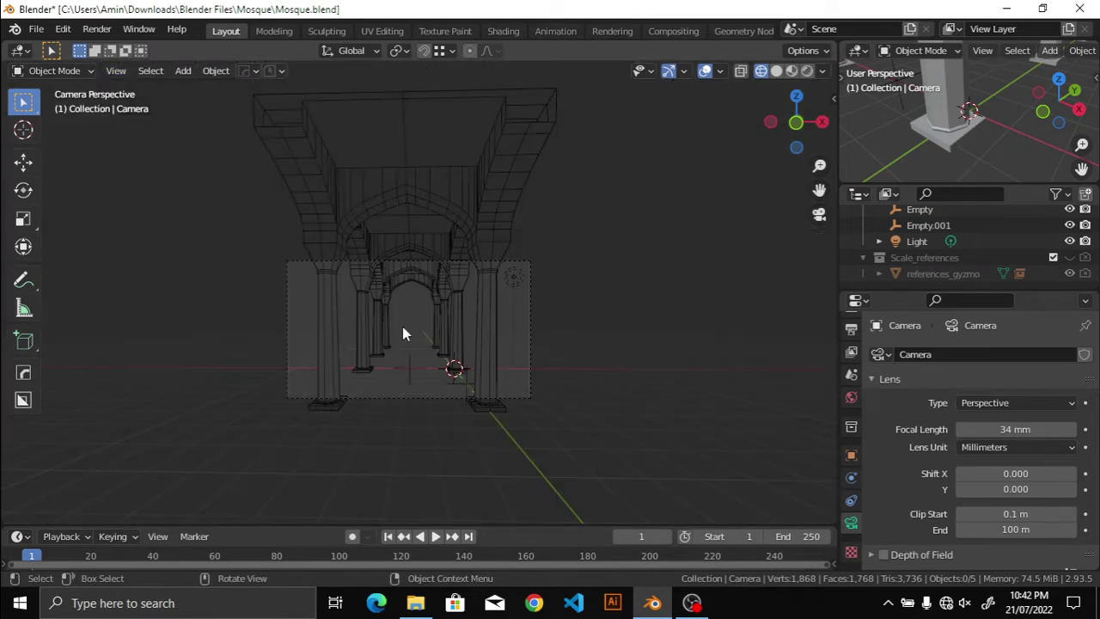
# Step: Adjust the lens to 50 mm and move the camera along Z to frame the arches
pyautogui.moveTo(1015, 428); pyautogui.dragTo(1065, 429)
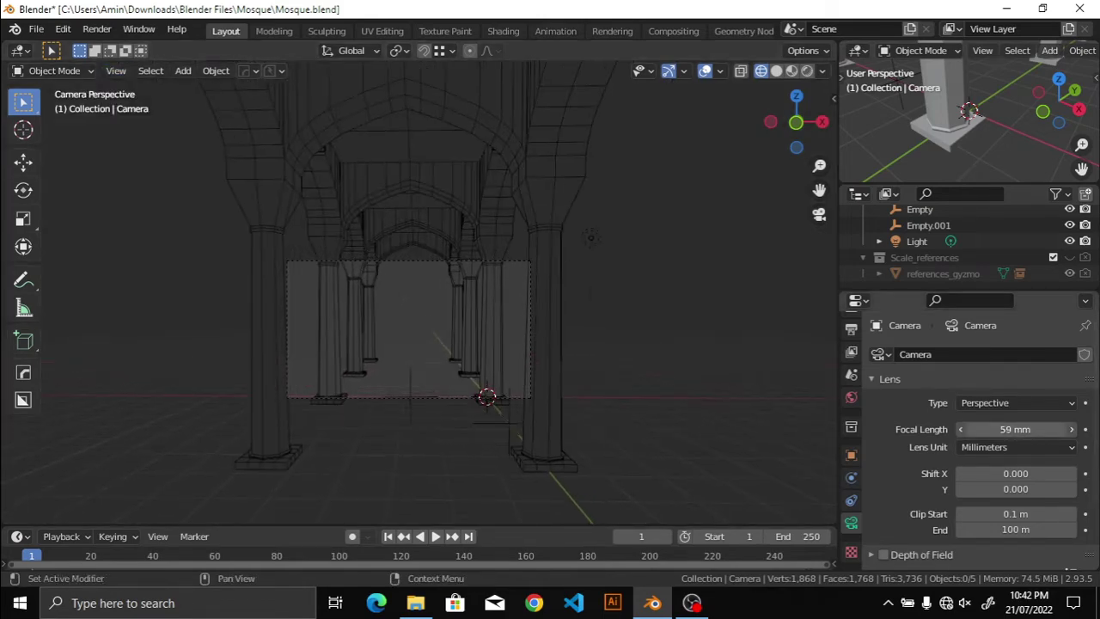
pyautogui.click(484, 262)
pyautogui.press('g')
pyautogui.press('z')
pyautogui.click(675, 373)
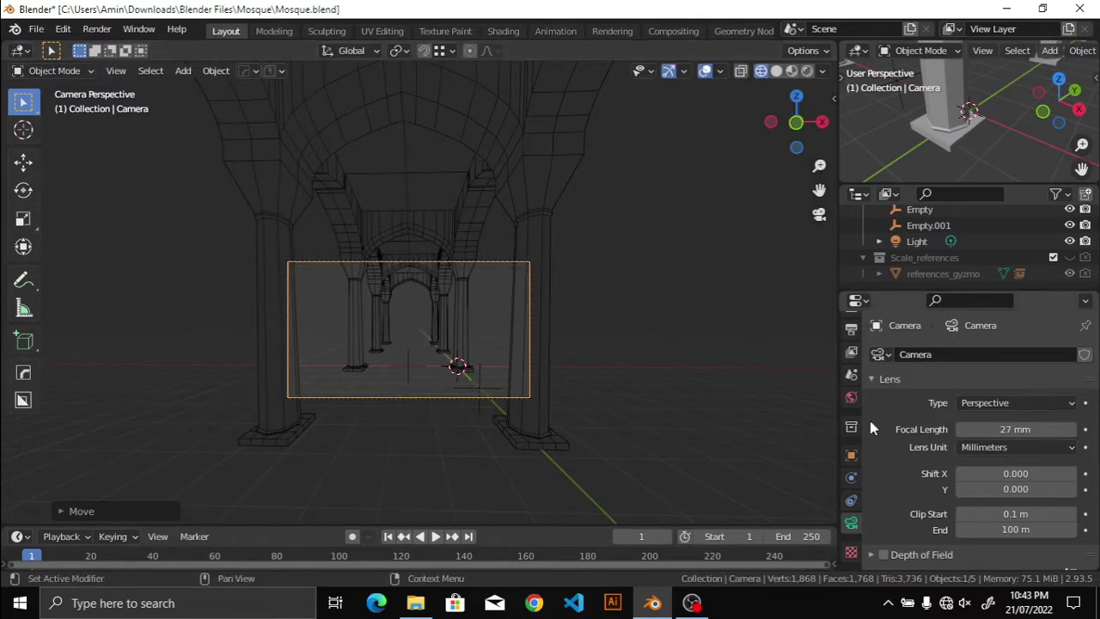
pyautogui.scroll(-3, 908, 435)
pyautogui.scroll(3, 928, 425)
pyautogui.moveTo(1003, 430); pyautogui.dragTo(980, 429)
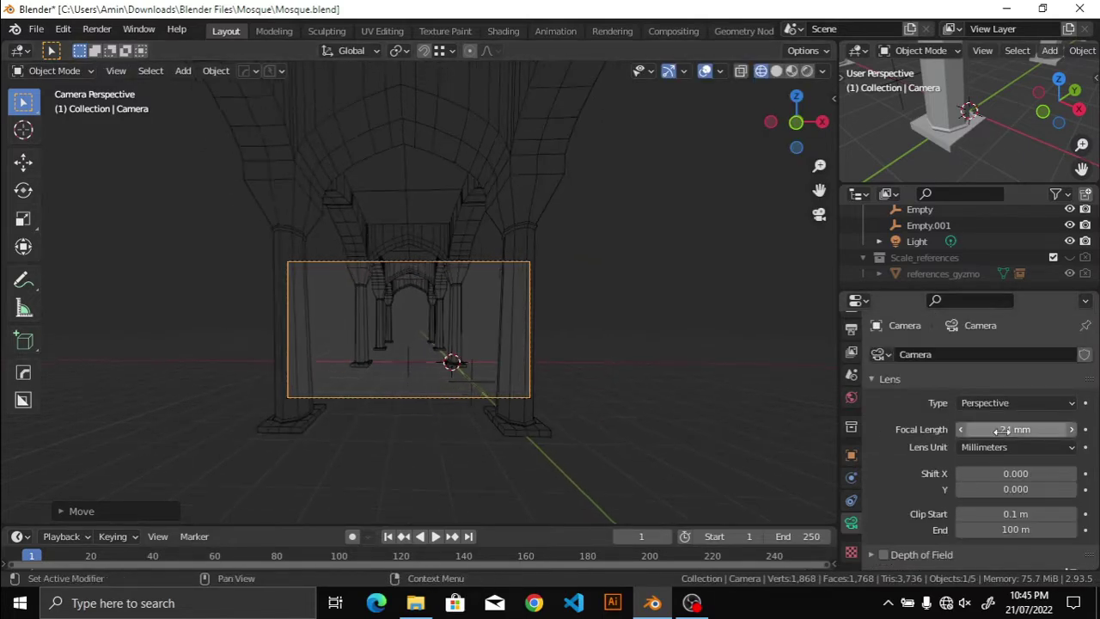
pyautogui.press('g')
pyautogui.press('z')
pyautogui.click(633, 368)
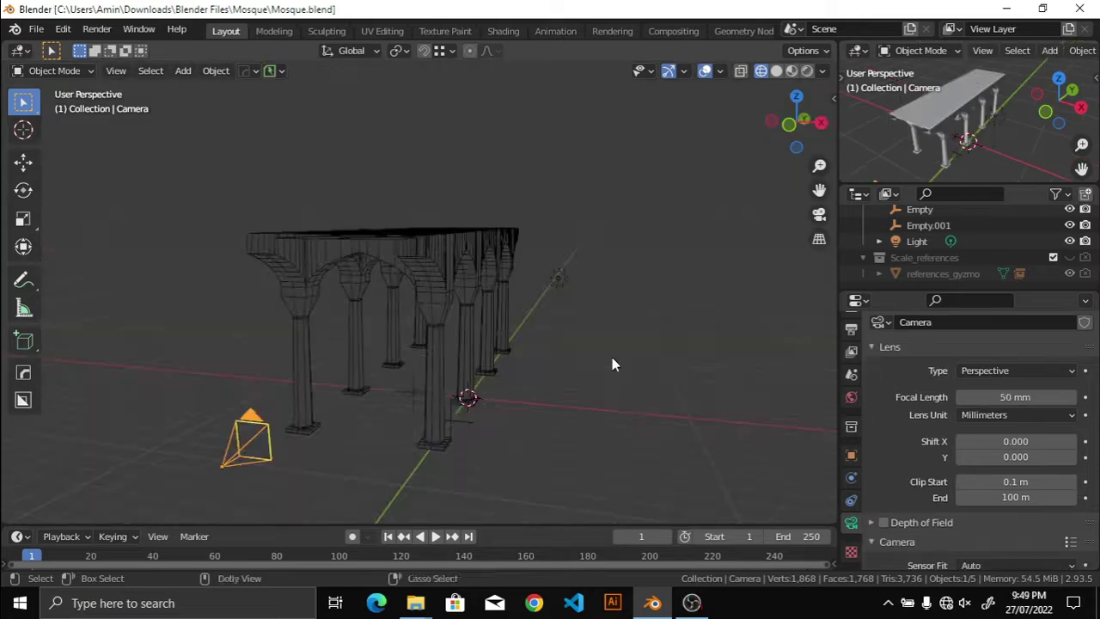
# Step: Switch to Solid shading, enter Edit Mode on the arcade, nudge a vertex along X, and save
pyautogui.press('z')
pyautogui.click(638, 360)
pyautogui.click(516, 222)
pyautogui.scroll(3, 578, 282)
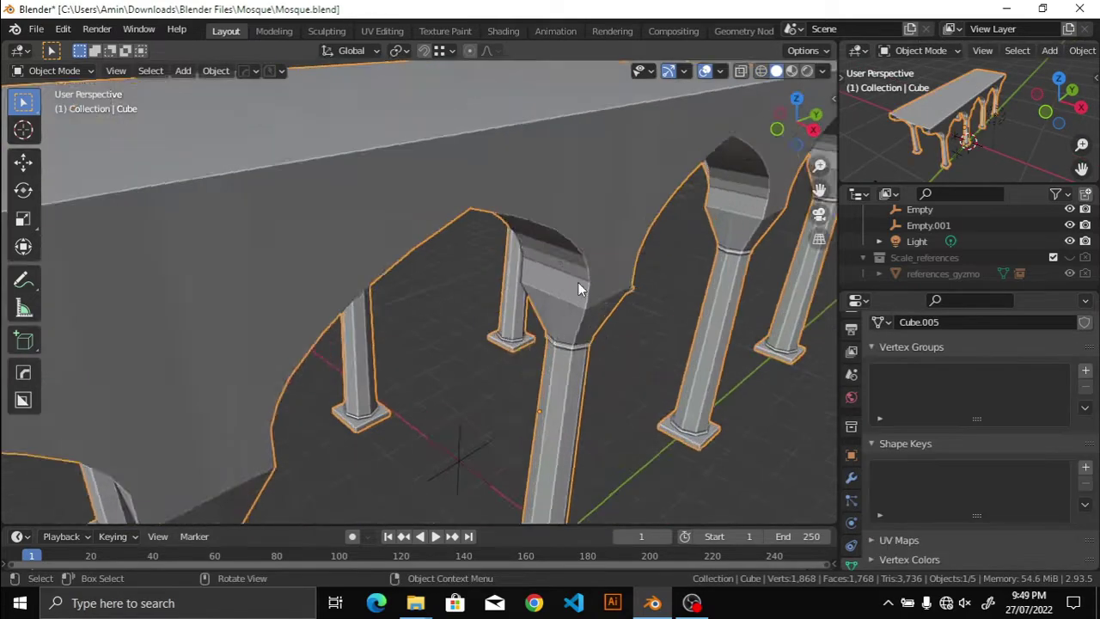
pyautogui.click(852, 479)
pyautogui.scroll(3, 603, 277)
pyautogui.press('Tab')
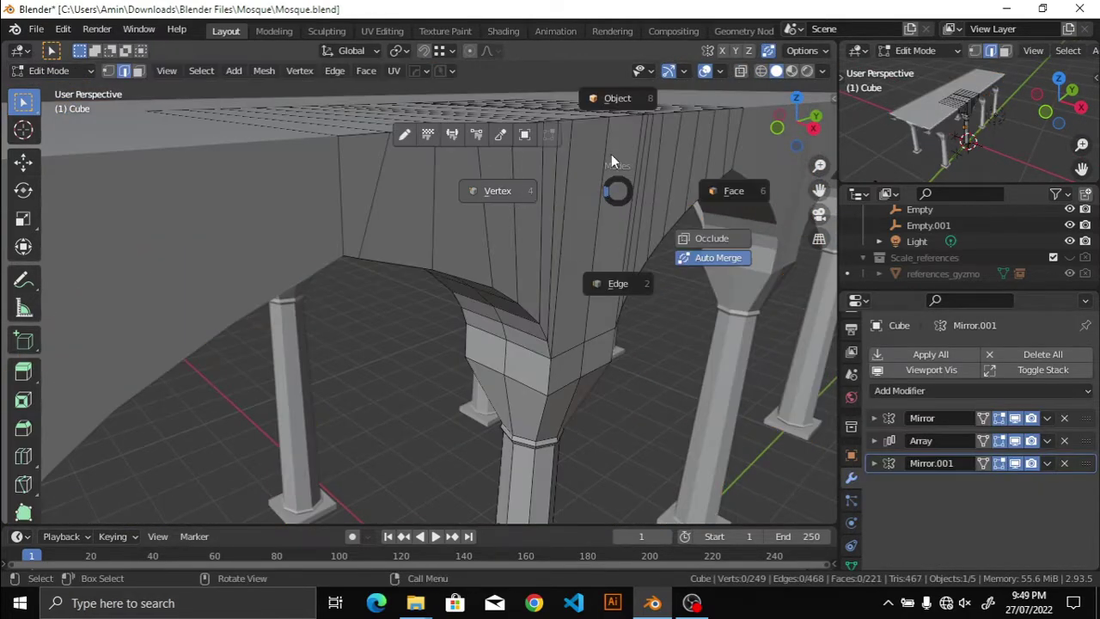
pyautogui.moveTo(616, 165)
pyautogui.mouseDown(button='middle')
pyautogui.moveTo(559, 289)
pyautogui.moveTo(650, 313)
pyautogui.moveTo(596, 338)
pyautogui.moveTo(567, 312)
pyautogui.mouseUp(button='middle')
pyautogui.press('g')
pyautogui.press('x')
pyautogui.click(595, 282)
pyautogui.scroll(2, 650, 312)
pyautogui.hotkey('ctrl', 's')
# Step: Add a Subdivision Surface modifier to the arcade mesh at viewport level 3
pyautogui.scroll(5, 449, 341)
pyautogui.moveTo(449, 341)
pyautogui.mouseDown(button='middle')
pyautogui.moveTo(411, 315)
pyautogui.moveTo(510, 336)
pyautogui.moveTo(545, 380)
pyautogui.moveTo(581, 369)
pyautogui.moveTo(482, 326)
pyautogui.moveTo(363, 309)
pyautogui.moveTo(374, 311)
pyautogui.moveTo(356, 385)
pyautogui.moveTo(329, 375)
pyautogui.moveTo(395, 378)
pyautogui.mouseUp(button='middle')
pyautogui.scroll(-3, 545, 381)
pyautogui.scroll(3, 463, 295)
pyautogui.press('1')
pyautogui.click(922, 390)
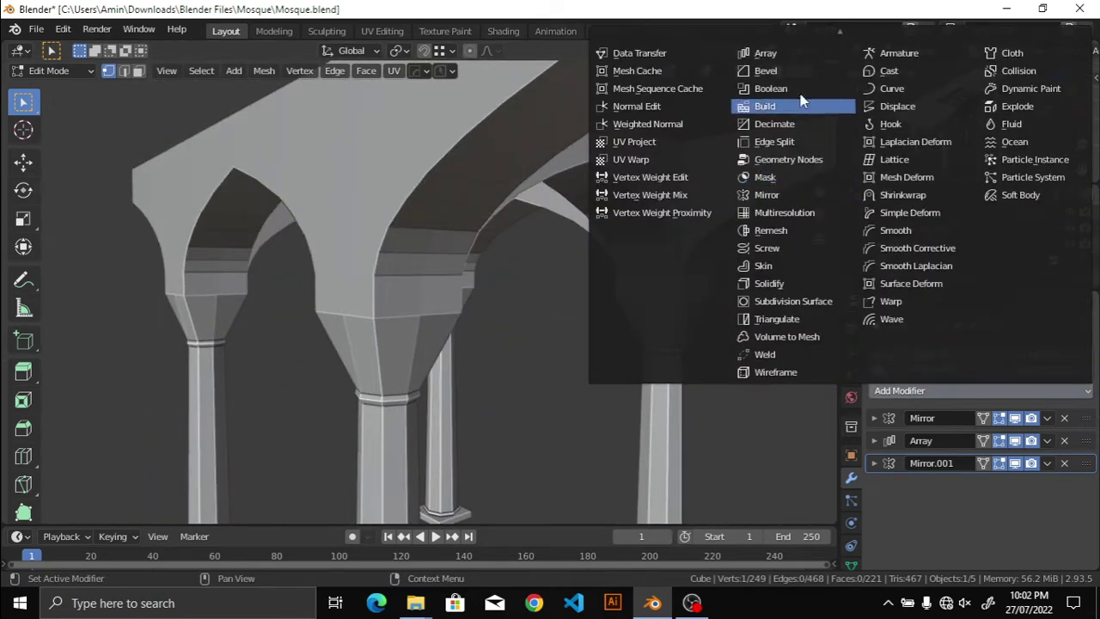
pyautogui.click(792, 301)
pyautogui.press('Return')
pyautogui.scroll(-5, 708, 442)
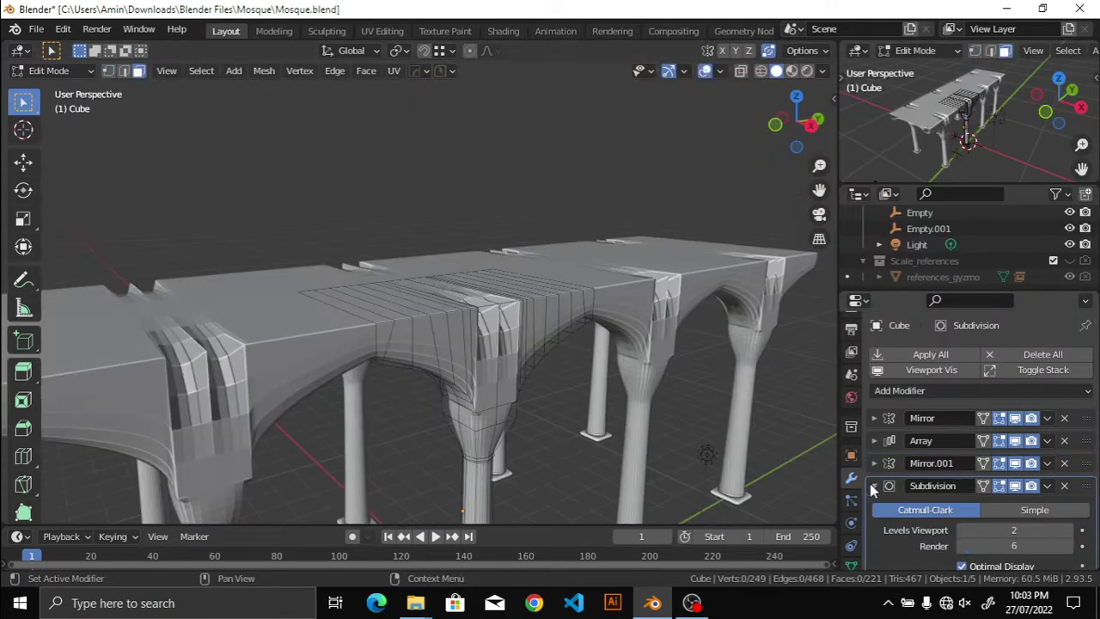
pyautogui.scroll(-1, 876, 459)
pyautogui.click(874, 456)
pyautogui.scroll(6, 633, 387)
pyautogui.scroll(-3, 632, 387)
# Step: Recalculate the mesh normals, save, and place a new loop cut across the roof
pyautogui.press('a')
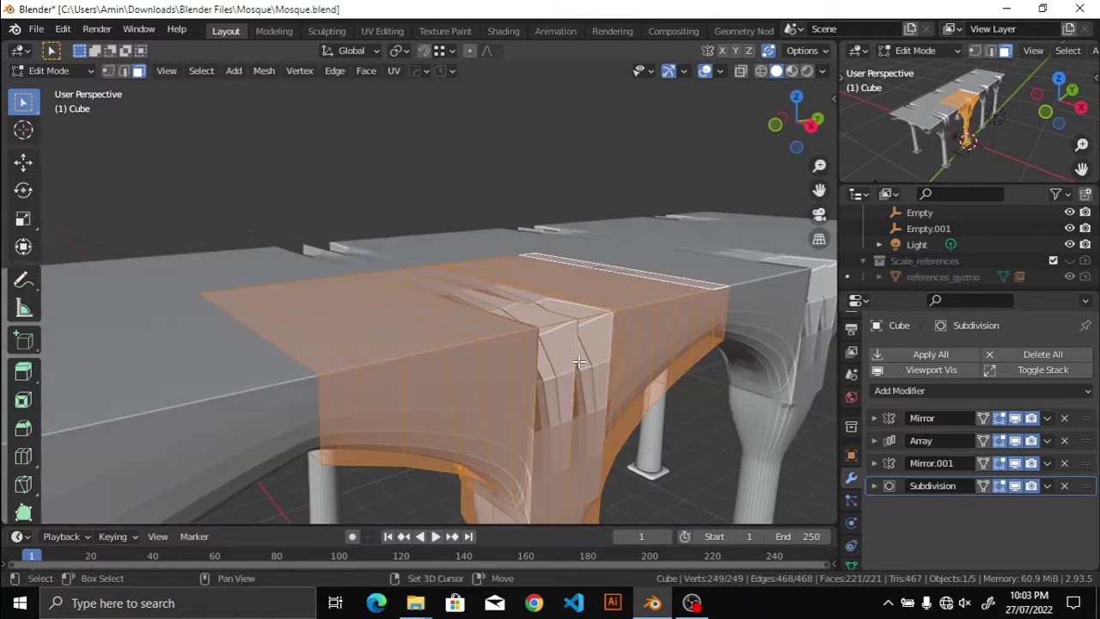
pyautogui.hotkey('shift', 'n')
pyautogui.moveTo(633, 387)
pyautogui.mouseDown(button='middle')
pyautogui.moveTo(589, 363)
pyautogui.moveTo(559, 370)
pyautogui.mouseUp(button='middle')
pyautogui.scroll(3, 628, 377)
pyautogui.hotkey('alt', 'a')
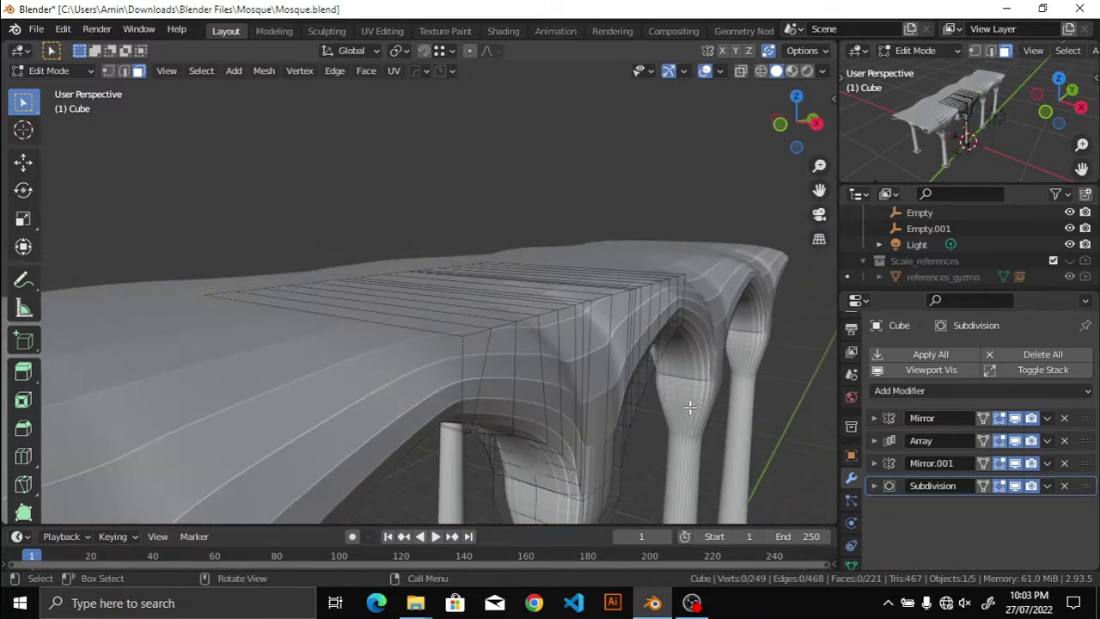
pyautogui.click(874, 486)
pyautogui.moveTo(739, 430); pyautogui.dragTo(708, 412, button='middle')
pyautogui.scroll(3, 636, 392)
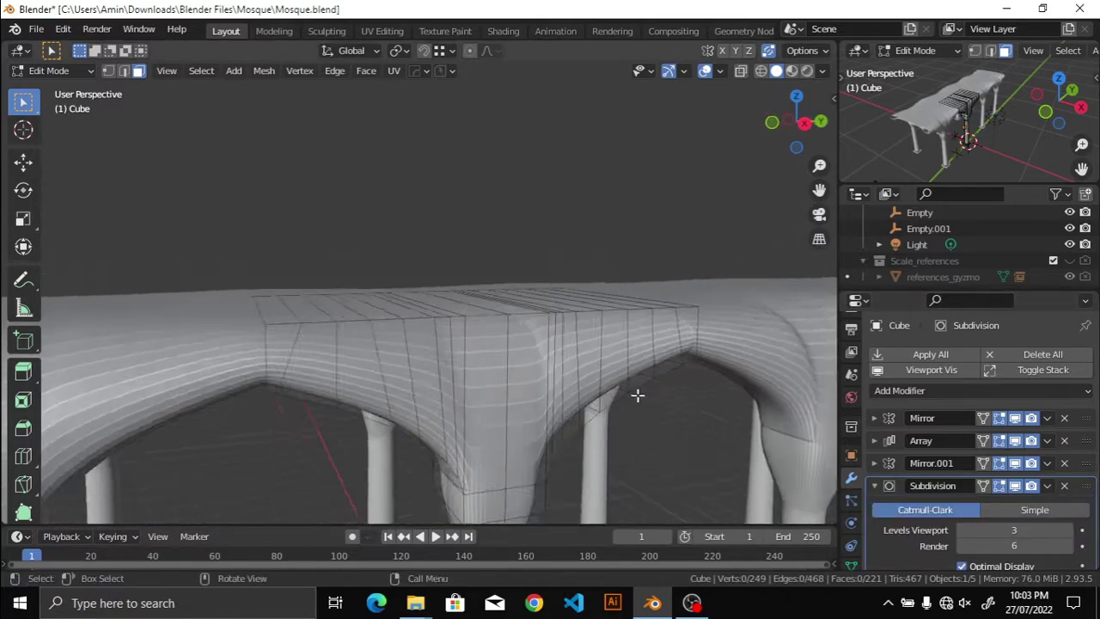
pyautogui.hotkey('ctrl', 's')
pyautogui.moveTo(565, 381); pyautogui.dragTo(500, 342, button='middle')
pyautogui.click(494, 343)
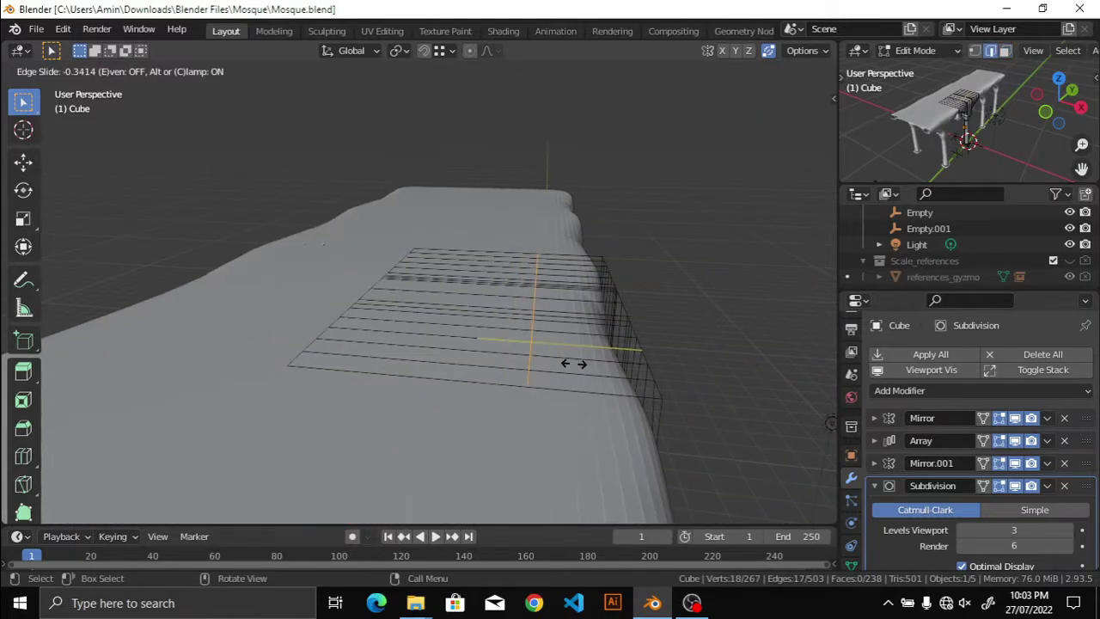
# Step: Fix the new roof edge loop at its slid position
pyautogui.click(643, 386)
pyautogui.moveTo(643, 386); pyautogui.dragTo(570, 363, button='middle')
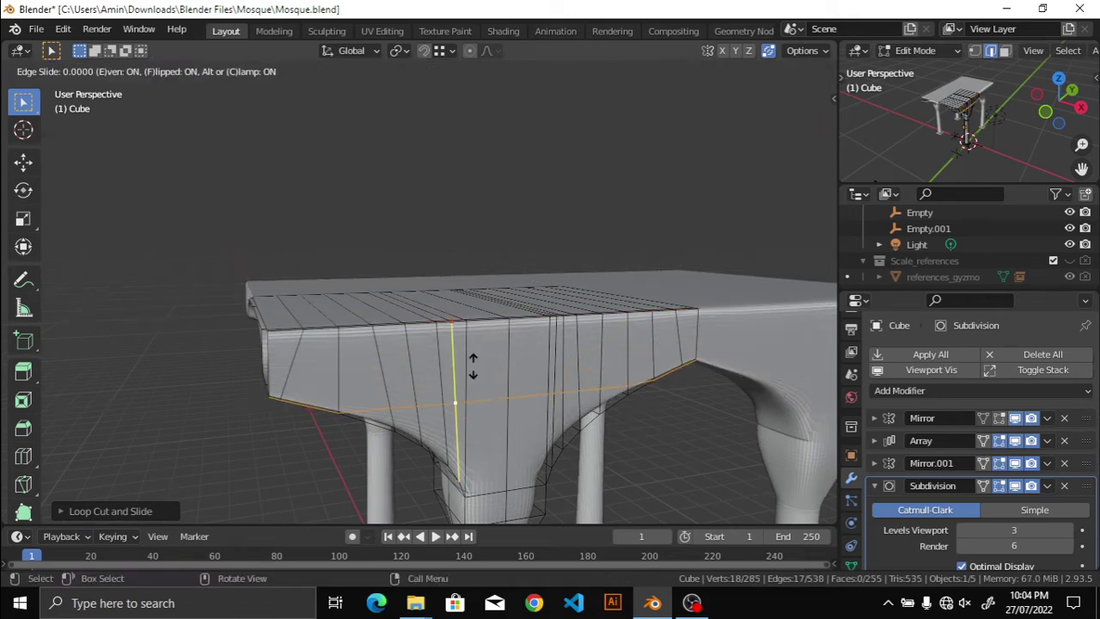
pyautogui.click(460, 283)
pyautogui.moveTo(460, 284)
pyautogui.mouseDown(button='middle')
pyautogui.moveTo(555, 376)
pyautogui.moveTo(462, 297)
pyautogui.moveTo(515, 344)
pyautogui.mouseUp(button='middle')
# Step: Select the edge loops along the arch curves and set their mean crease to 0.80
pyautogui.press('n')
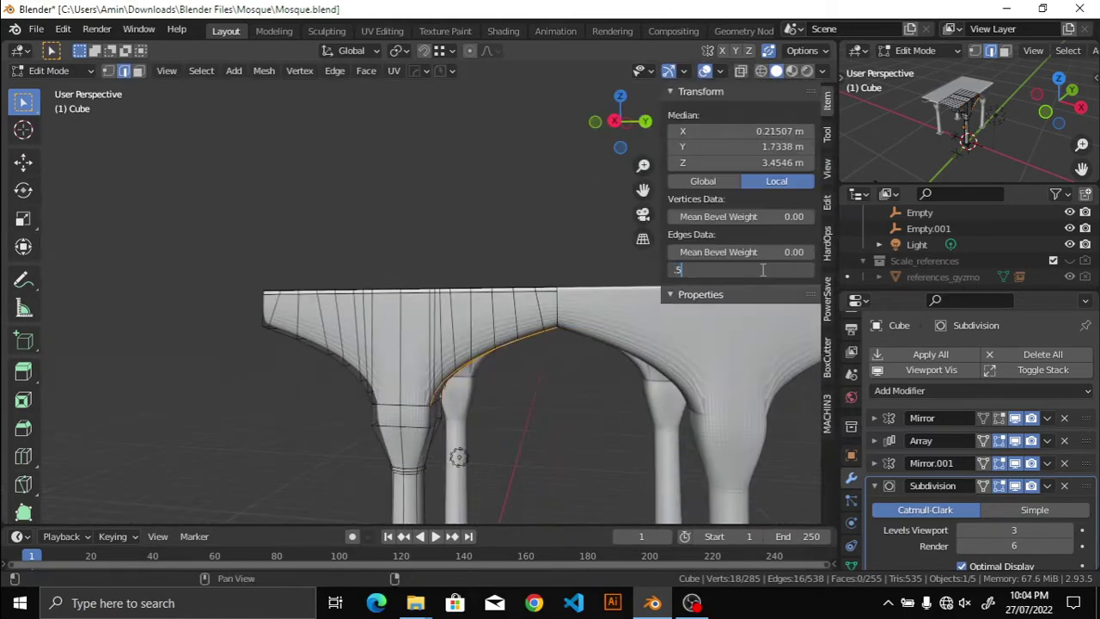
pyautogui.moveTo(724, 300); pyautogui.dragTo(256, 300, button='middle')
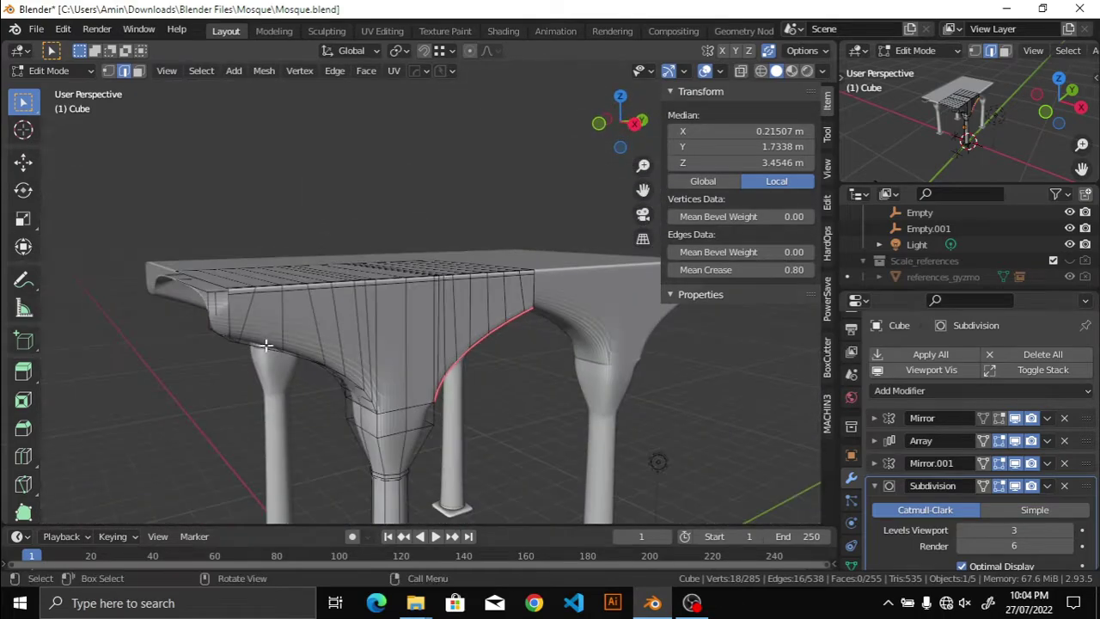
pyautogui.keyDown('alt'); pyautogui.click(296, 356); pyautogui.keyUp('alt')
pyautogui.press('BackSpace')
pyautogui.write('8')
pyautogui.press('Return')
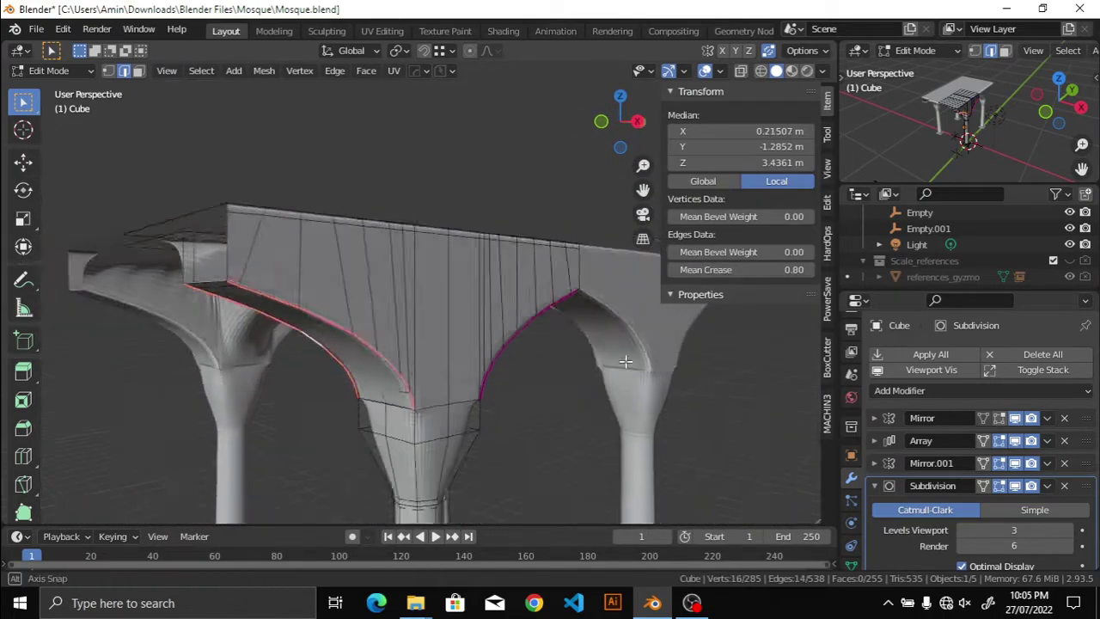
pyautogui.moveTo(493, 309)
pyautogui.mouseDown(button='middle')
pyautogui.moveTo(459, 319)
pyautogui.moveTo(582, 369)
pyautogui.moveTo(425, 280)
pyautogui.moveTo(498, 312)
pyautogui.moveTo(464, 263)
pyautogui.moveTo(258, 286)
pyautogui.mouseUp(button='middle')
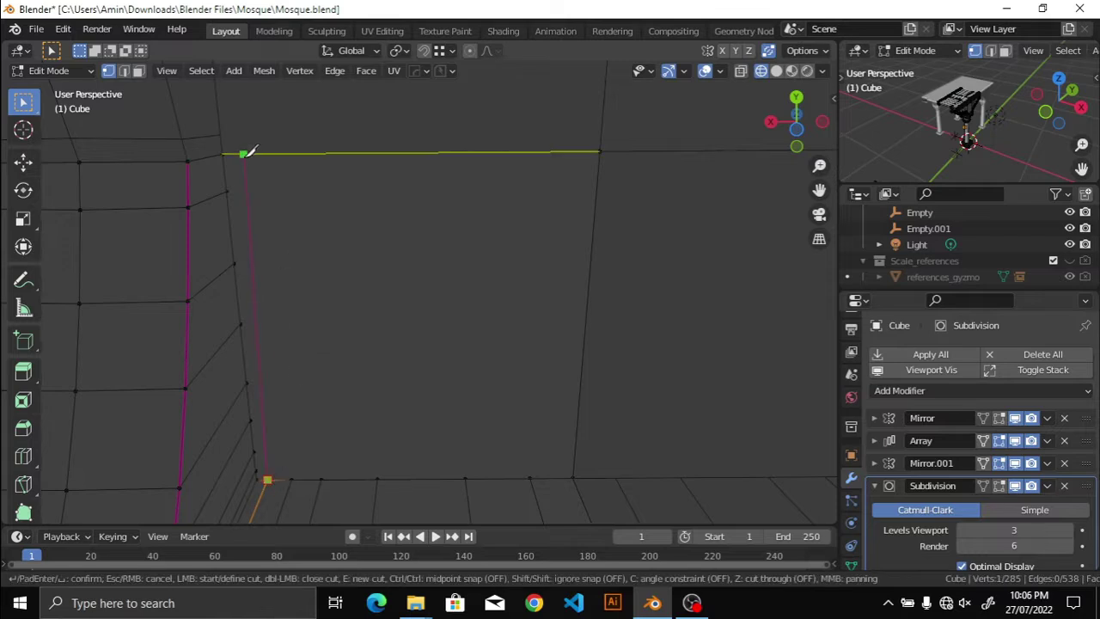
# Step: Knife five vertical cuts from the wall panel's bottom edge up to its top edge
pyautogui.click(278, 157)
pyautogui.press('Return')
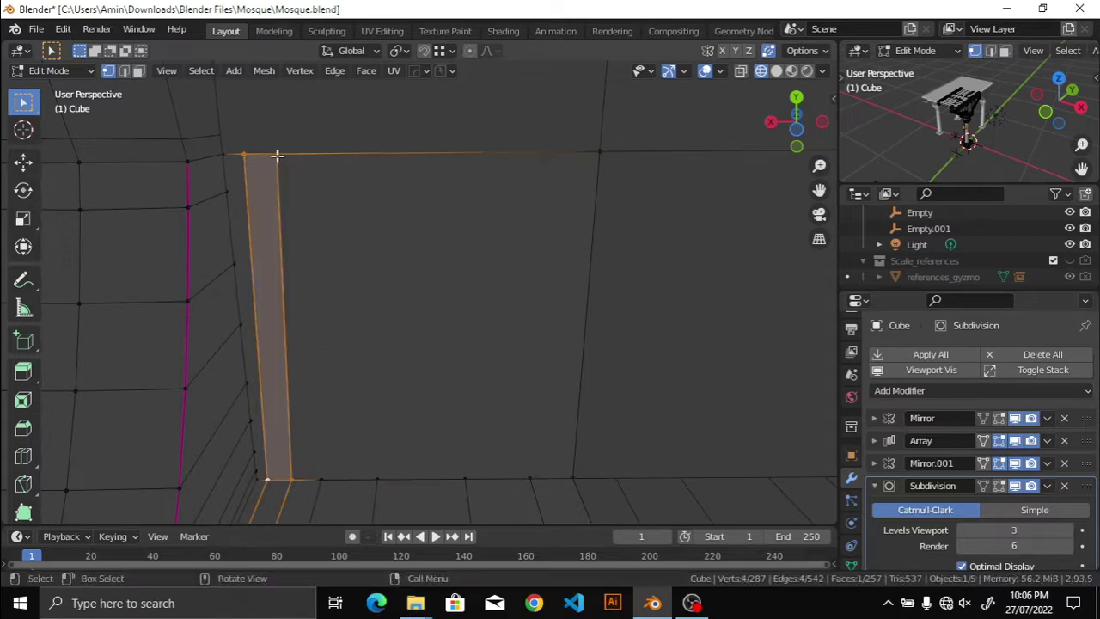
pyautogui.click(310, 153)
pyautogui.press('Return')
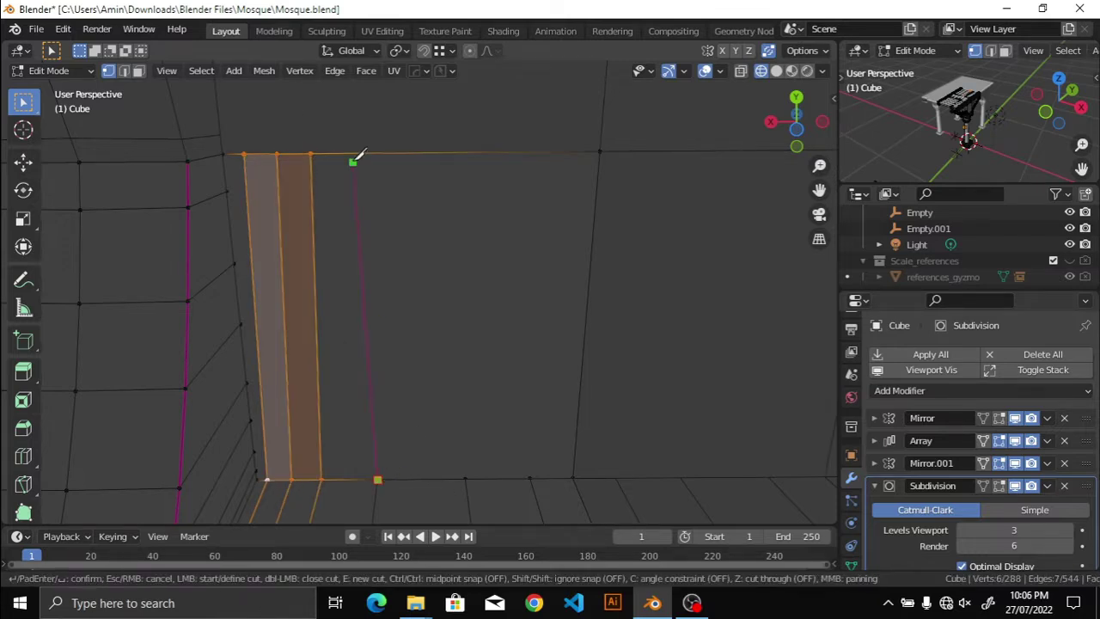
pyautogui.click(379, 153)
pyautogui.press('Return')
pyautogui.click(464, 153)
pyautogui.press('Return')
pyautogui.press('k')
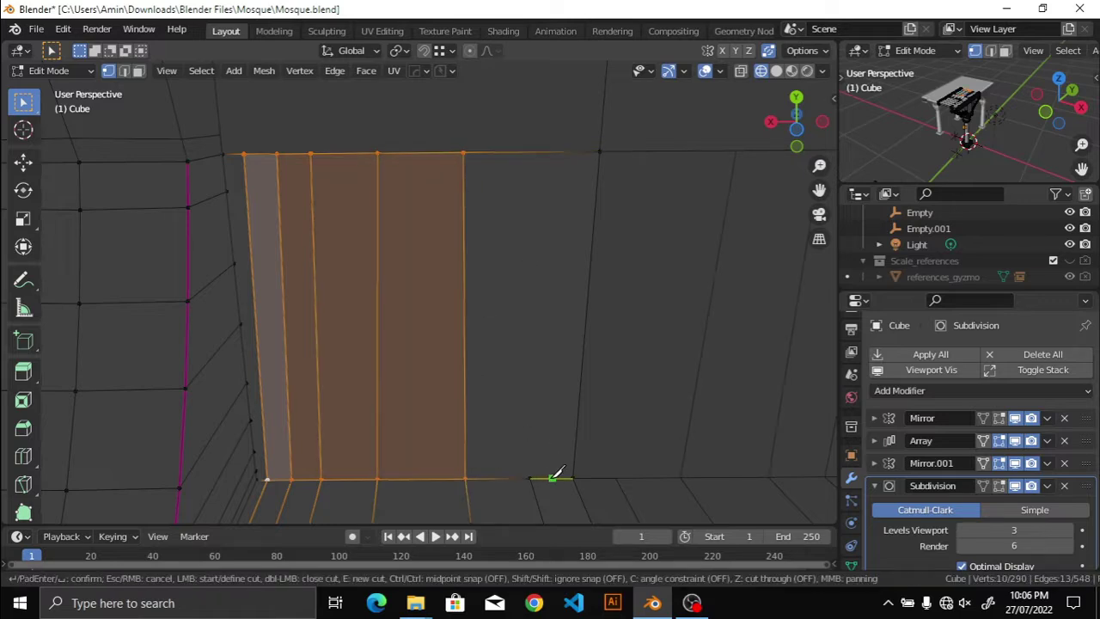
pyautogui.click(534, 151)
pyautogui.press('Return')
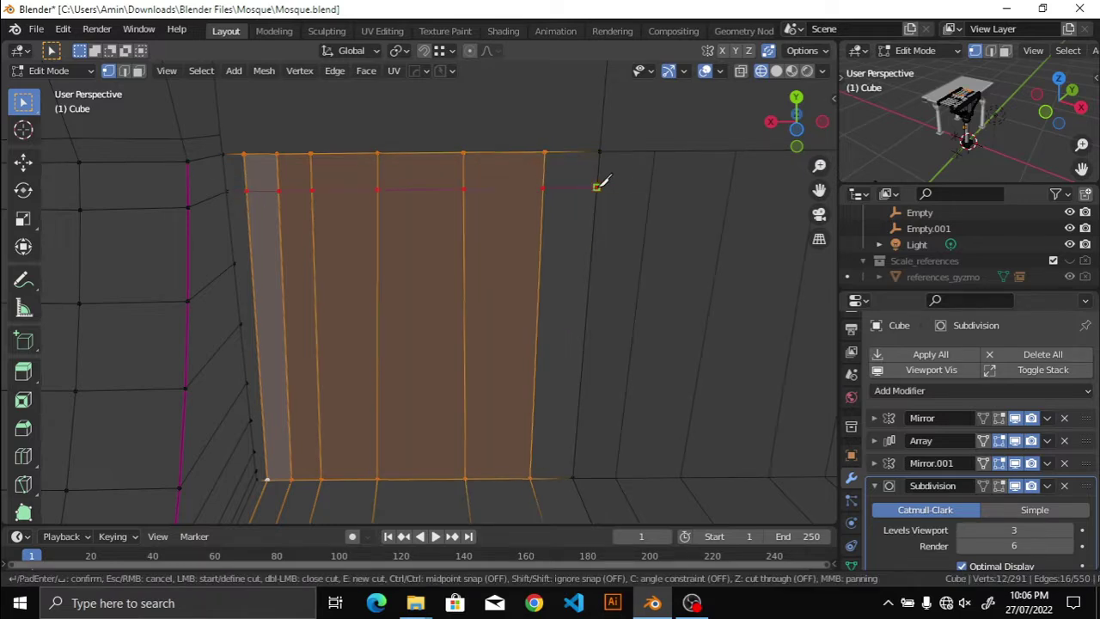
# Step: Knife horizontal cuts across the wall panel, finishing along its bottom edge, then deselect all
pyautogui.click(589, 264)
pyautogui.press('Return')
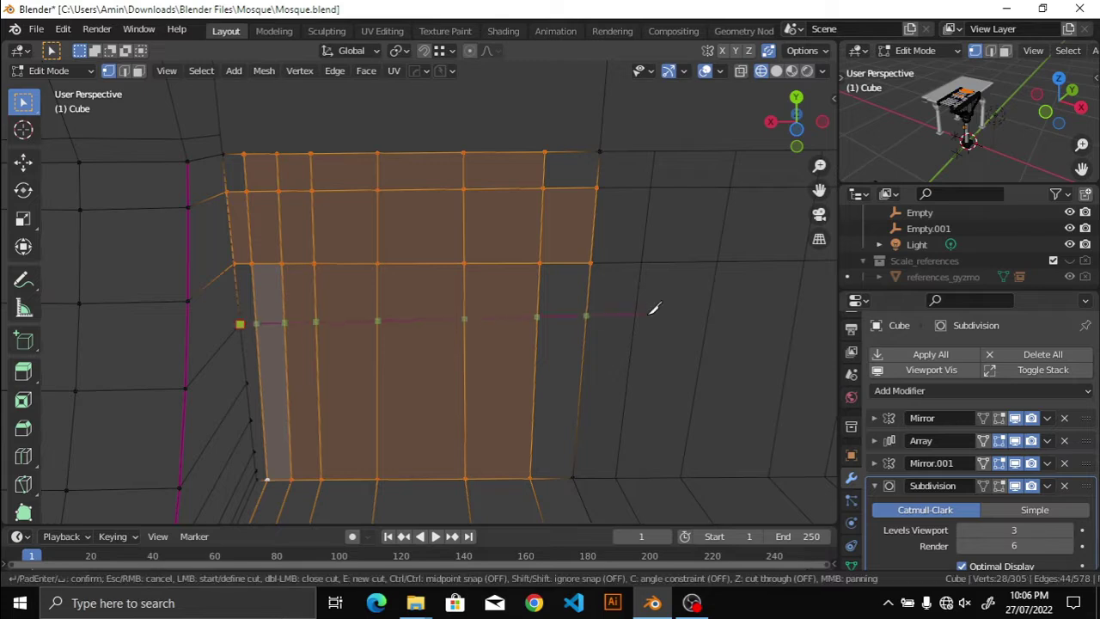
pyautogui.press('Return')
pyautogui.click(582, 378)
pyautogui.press('Return')
pyautogui.press('k')
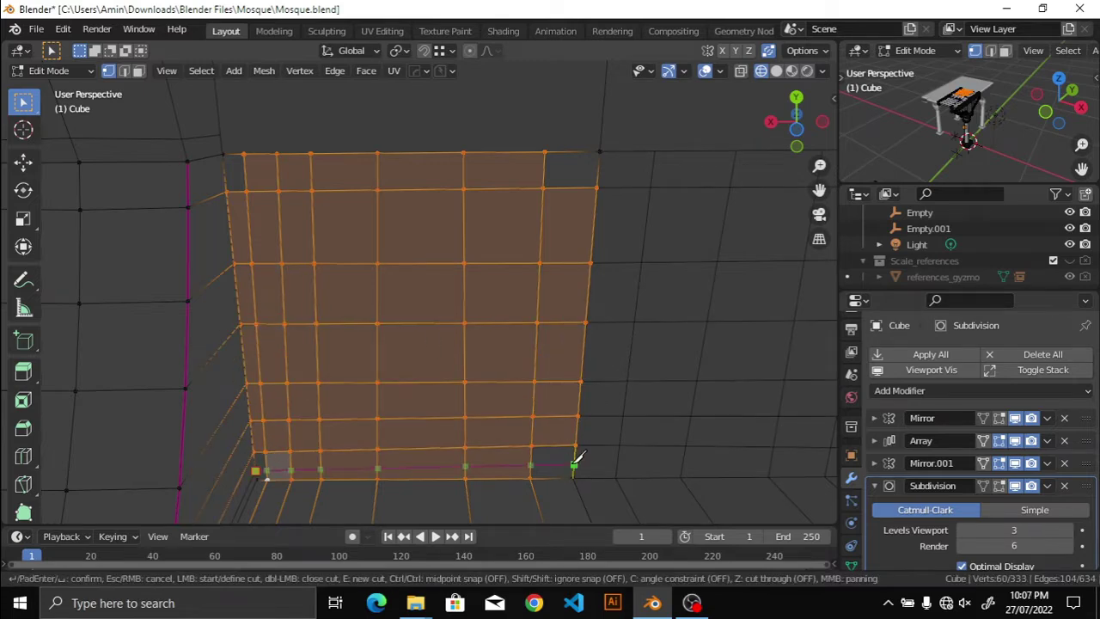
pyautogui.click(574, 464)
pyautogui.press('Return')
pyautogui.scroll(-3, 383, 270)
pyautogui.hotkey('alt', 'a')
pyautogui.moveTo(449, 297)
pyautogui.mouseDown(button='middle')
pyautogui.moveTo(754, 432)
pyautogui.moveTo(673, 440)
pyautogui.mouseUp(button='middle')
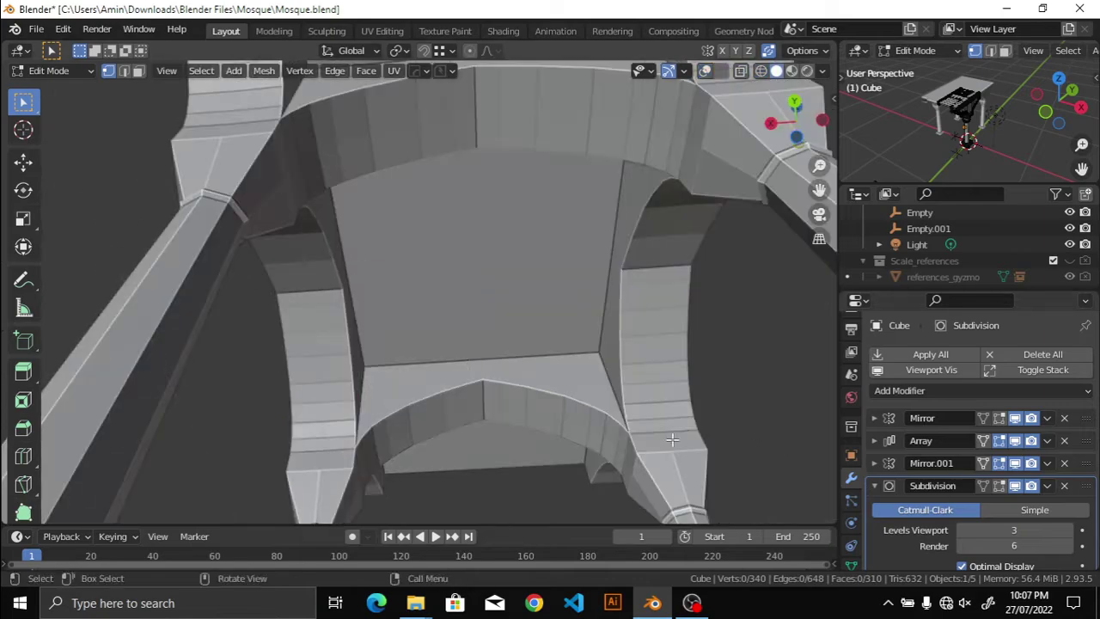
# Step: Get a close-up of the neighbouring wall panel and start a new knife cut
pyautogui.scroll(3, 429, 332)
pyautogui.moveTo(430, 331); pyautogui.dragTo(602, 370, button='middle')
pyautogui.scroll(2, 388, 237)
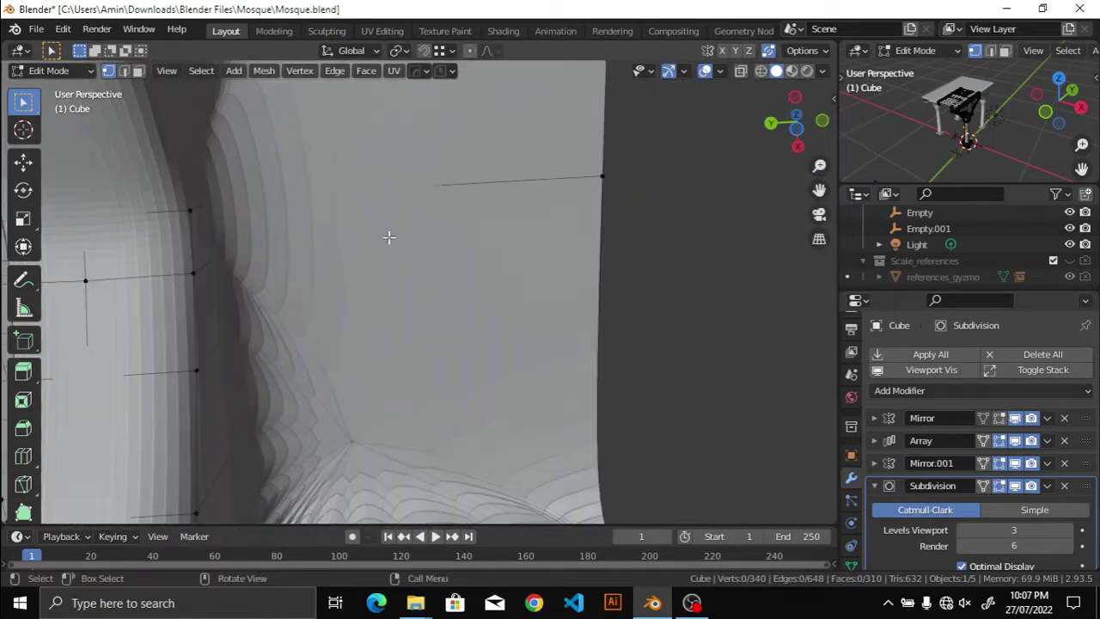
pyautogui.scroll(-2, 388, 237)
pyautogui.scroll(-2, 412, 258)
pyautogui.moveTo(422, 263); pyautogui.dragTo(361, 268, button='middle')
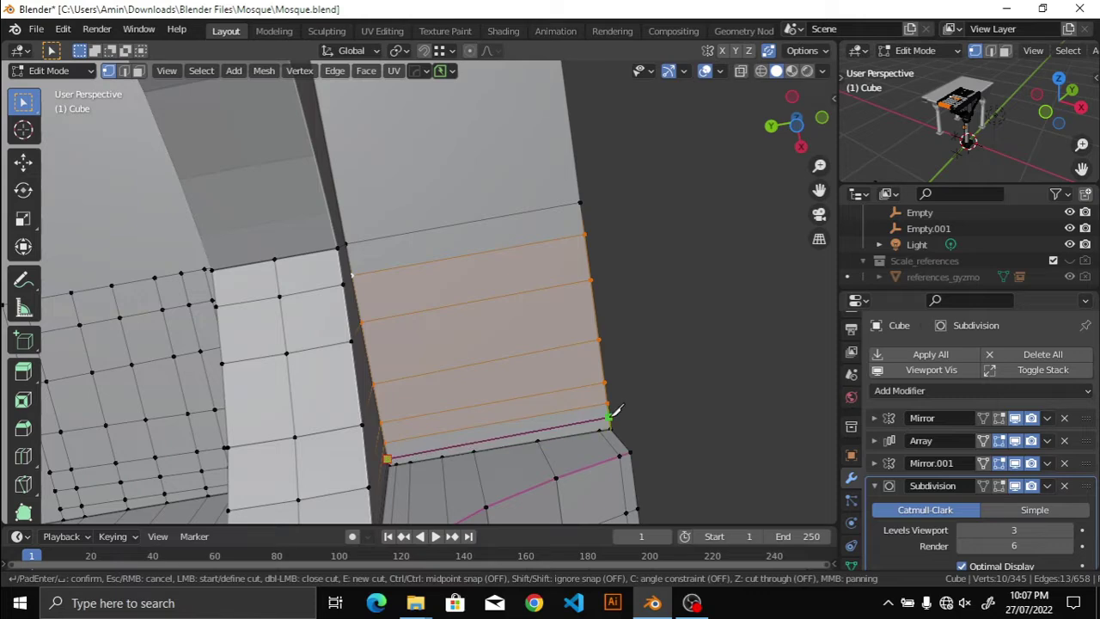
pyautogui.press('Return')
pyautogui.moveTo(610, 412); pyautogui.dragTo(678, 422, button='middle')
pyautogui.scroll(2, 673, 397)
pyautogui.scroll(-2, 304, 472)
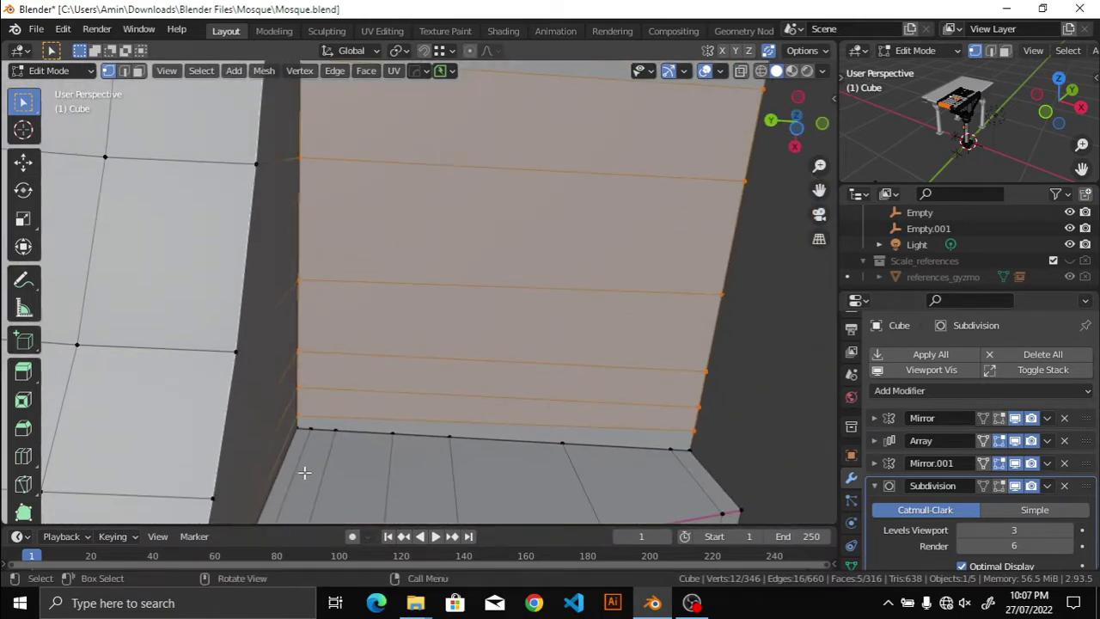
# Step: Knife-cut from the panel's bottom vertex up along its side edge to the top
pyautogui.click(311, 428)
pyautogui.scroll(-2, 348, 138)
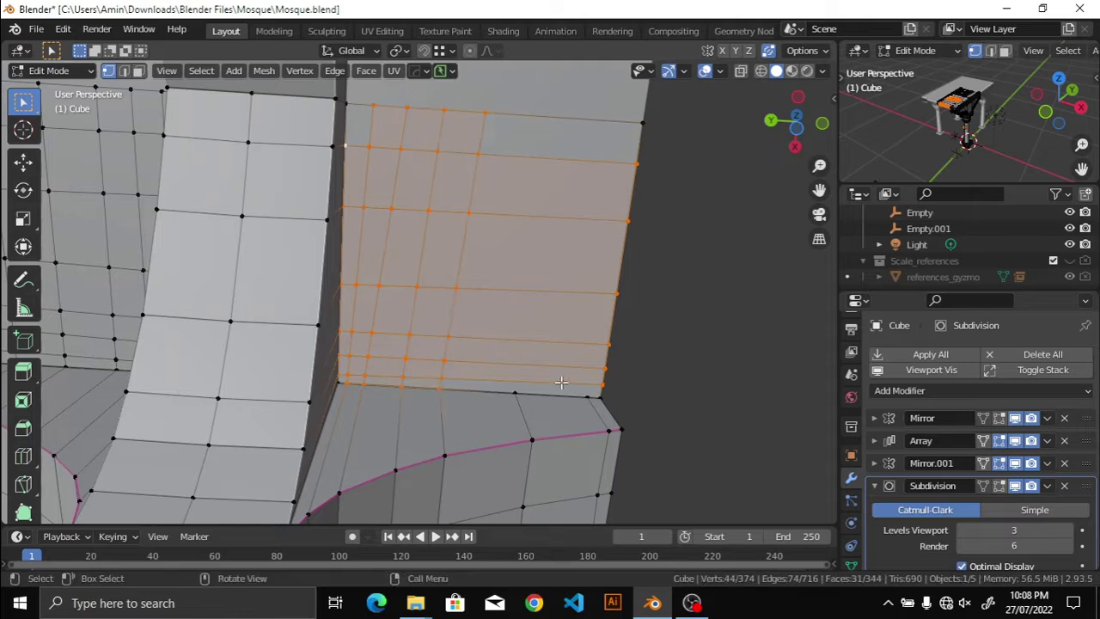
pyautogui.click(630, 120)
pyautogui.press('Return')
pyautogui.moveTo(630, 120)
pyautogui.mouseDown(button='middle')
pyautogui.moveTo(634, 332)
pyautogui.moveTo(611, 398)
pyautogui.moveTo(473, 250)
pyautogui.moveTo(405, 246)
pyautogui.moveTo(528, 295)
pyautogui.moveTo(512, 272)
pyautogui.moveTo(450, 312)
pyautogui.moveTo(554, 286)
pyautogui.moveTo(645, 307)
pyautogui.moveTo(555, 308)
pyautogui.moveTo(564, 455)
pyautogui.moveTo(455, 365)
pyautogui.moveTo(464, 395)
pyautogui.moveTo(785, 381)
pyautogui.moveTo(538, 342)
pyautogui.moveTo(593, 377)
pyautogui.moveTo(546, 364)
pyautogui.mouseUp(button='middle')
# Step: Save, switch to edge selection and check the arch loop's crease in the sidebar
pyautogui.hotkey('ctrl', 's')
pyautogui.hotkey('ctrl', 'shift', 'Tab')
pyautogui.click(561, 324)
pyautogui.keyDown('alt'); pyautogui.click(556, 309); pyautogui.keyUp('alt')
pyautogui.press('n')
pyautogui.hotkey('alt', 'a')
pyautogui.hotkey('shift', 'alt', 'z')
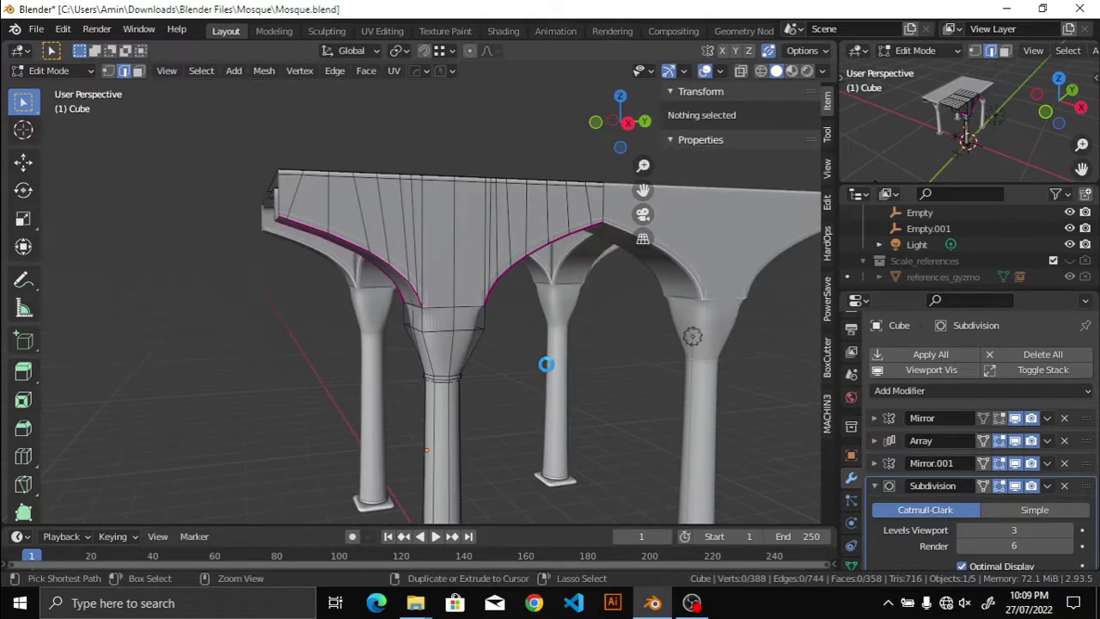
# Step: Slide the column-top edge loop up into the capital
pyautogui.scroll(3, 531, 344)
pyautogui.keyDown('alt'); pyautogui.click(616, 401); pyautogui.keyUp('alt')
pyautogui.moveTo(437, 321)
pyautogui.mouseDown(button='middle')
pyautogui.moveTo(617, 400)
pyautogui.moveTo(509, 312)
pyautogui.moveTo(512, 251)
pyautogui.mouseUp(button='middle')
pyautogui.hotkey('shift', 'alt', 'z')
pyautogui.scroll(2, 530, 336)
pyautogui.scroll(-4, 530, 336)
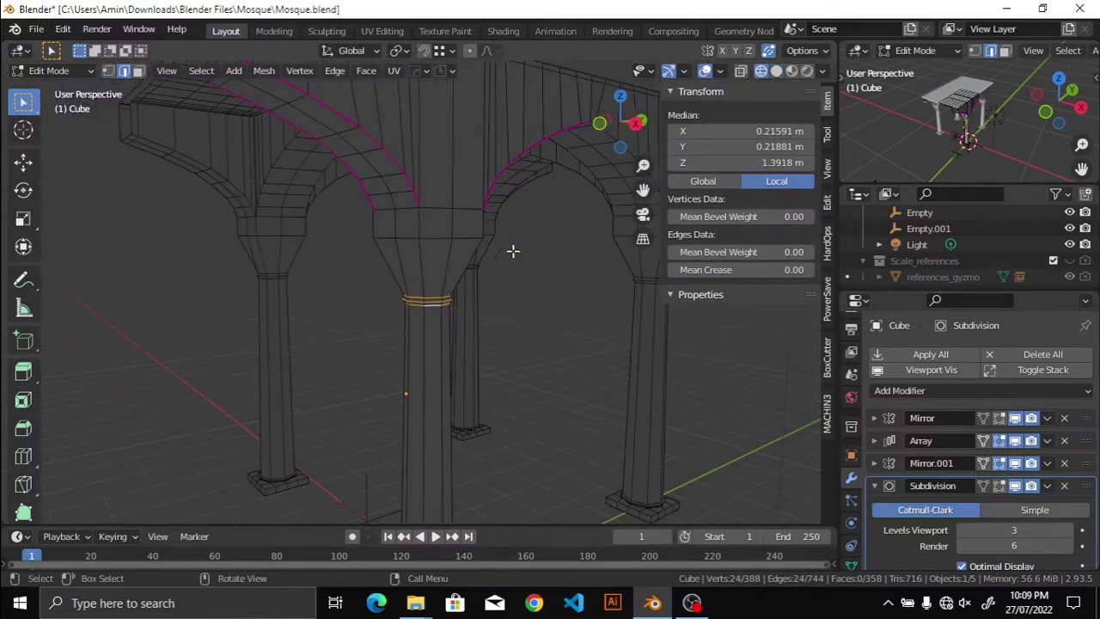
pyautogui.press('g')
pyautogui.press('g')
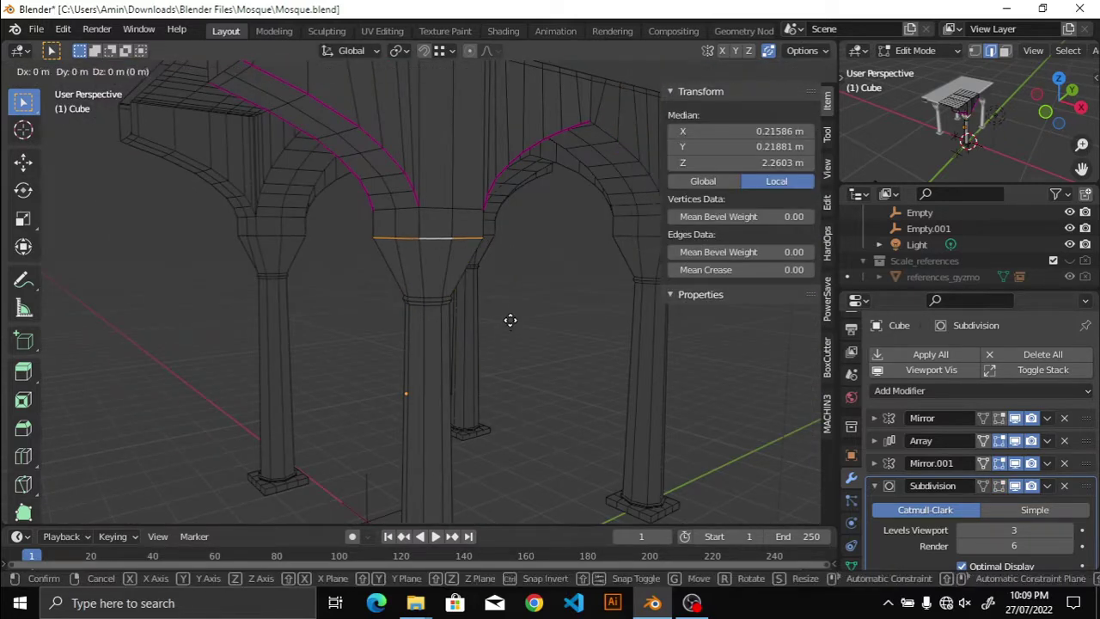
pyautogui.click(510, 326)
pyautogui.hotkey('alt', 'a')
pyautogui.hotkey('alt', 'z')
pyautogui.moveTo(510, 326)
pyautogui.mouseDown(button='middle')
pyautogui.moveTo(499, 363)
pyautogui.moveTo(380, 343)
pyautogui.mouseUp(button='middle')
# Step: Save the file and maximize the 3D view to judge the arches without overlays
pyautogui.hotkey('ctrl', 's')
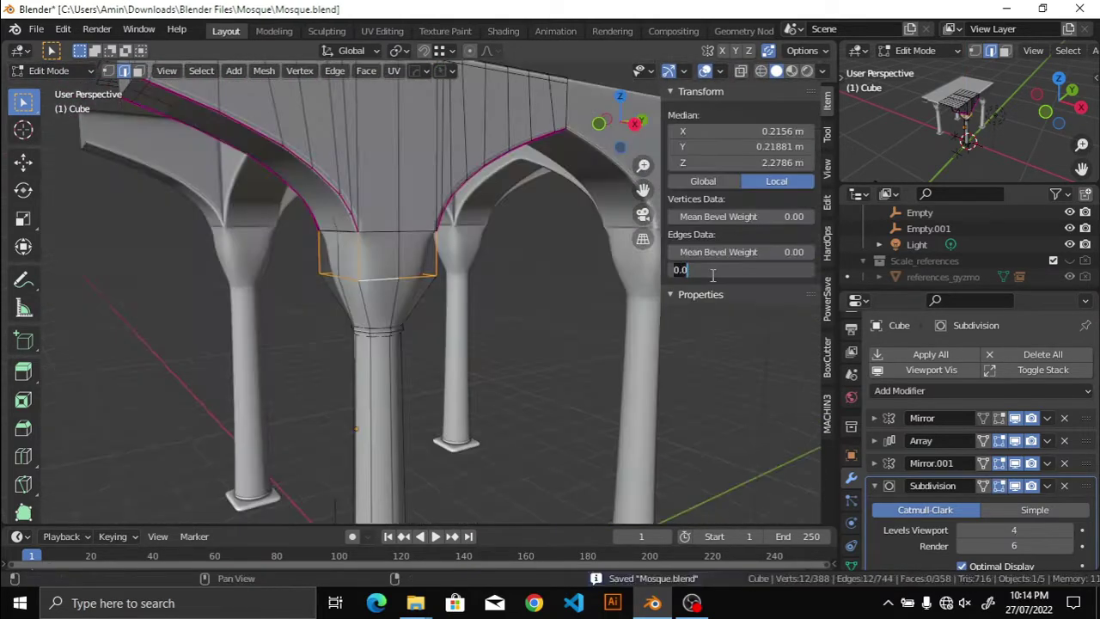
pyautogui.hotkey('alt', 'a')
pyautogui.moveTo(538, 373)
pyautogui.mouseDown(button='middle')
pyautogui.moveTo(567, 330)
pyautogui.moveTo(545, 296)
pyautogui.mouseUp(button='middle')
pyautogui.hotkey('shift', 'alt', 'z')
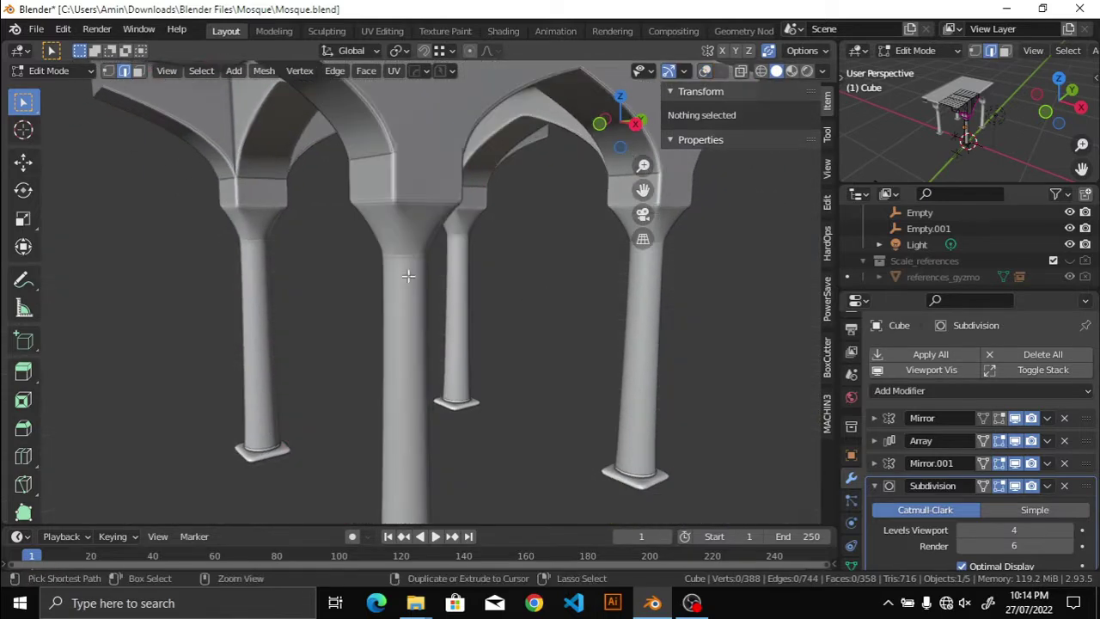
pyautogui.hotkey('ctrl', 'space')
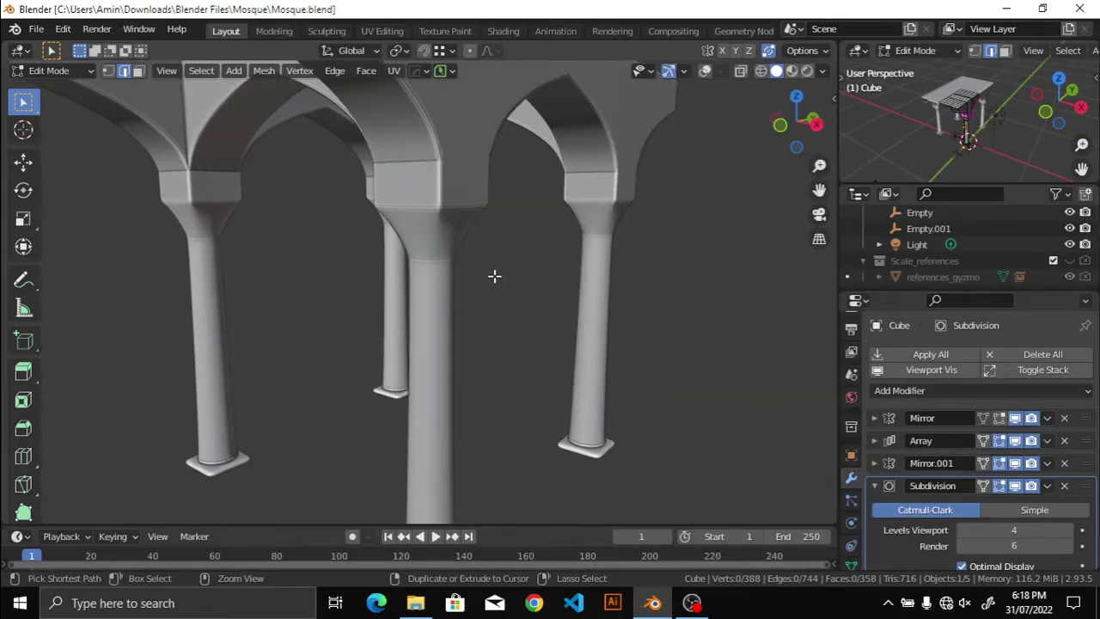
# Step: In wireframe shading, paint-select the spandrel faces between the arches
pyautogui.press('z')
pyautogui.click(405, 278)
pyautogui.moveTo(248, 207); pyautogui.dragTo(409, 240)
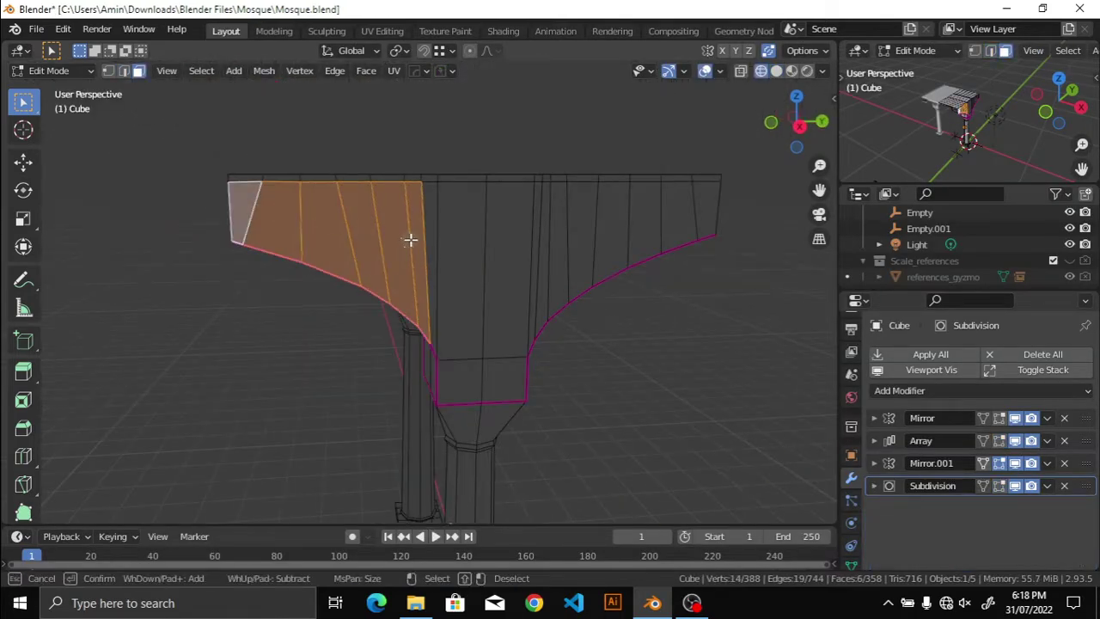
pyautogui.click(549, 231)
pyautogui.moveTo(549, 230)
pyautogui.mouseDown(button='middle')
pyautogui.moveTo(574, 332)
pyautogui.moveTo(670, 401)
pyautogui.mouseUp(button='middle')
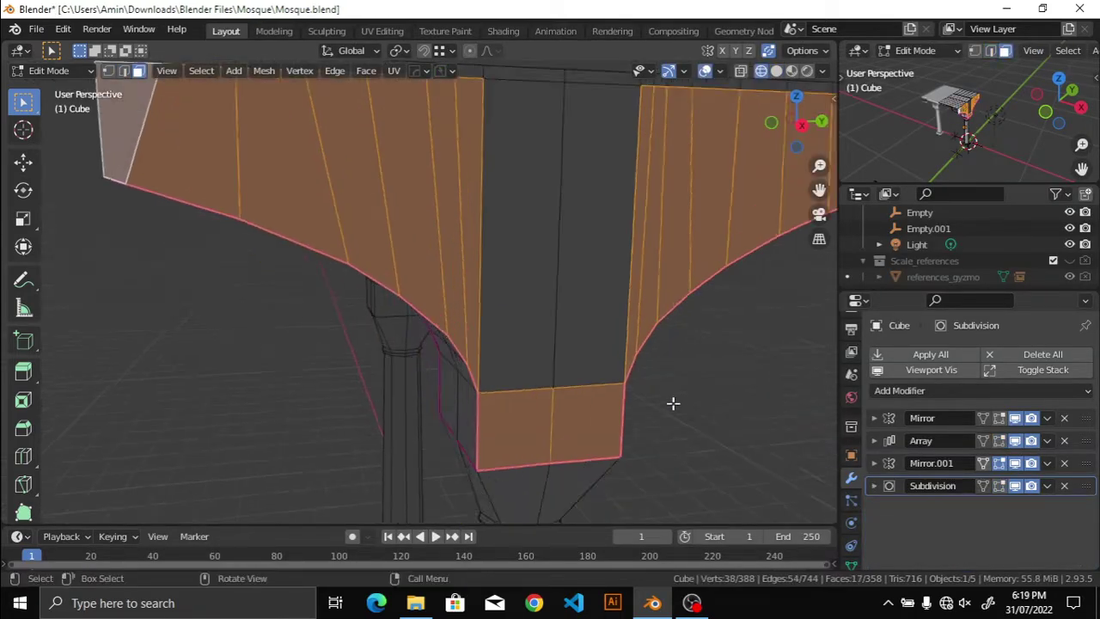
pyautogui.hotkey('ctrl', 'space')
# Step: Inset the spandrel faces as one region by 0.0394 m
pyautogui.press('i')
pyautogui.press('i')
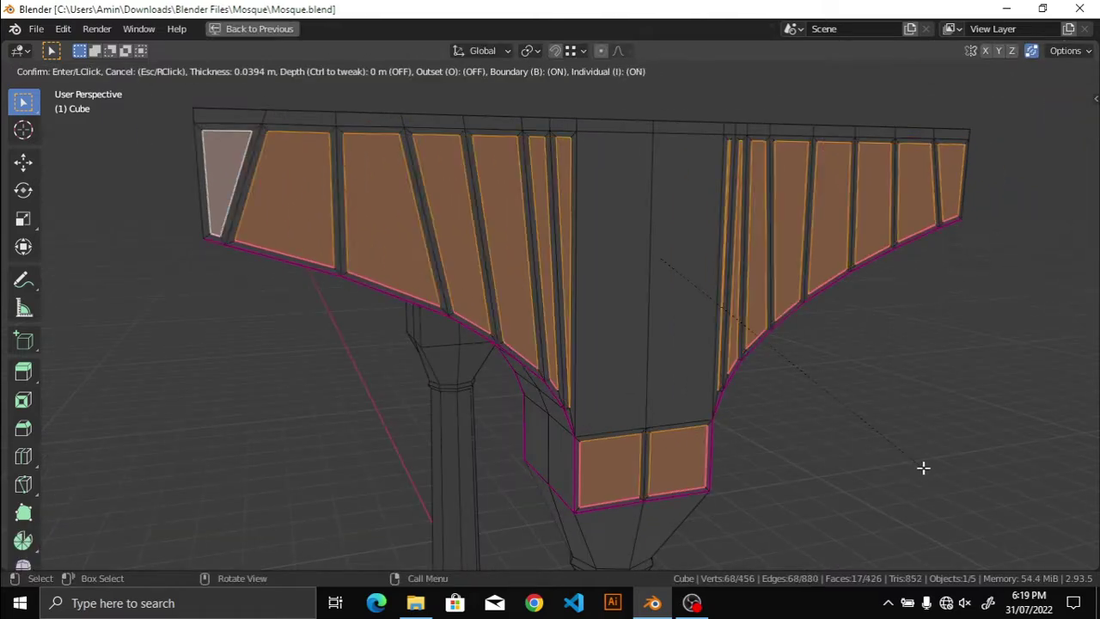
pyautogui.press('i')
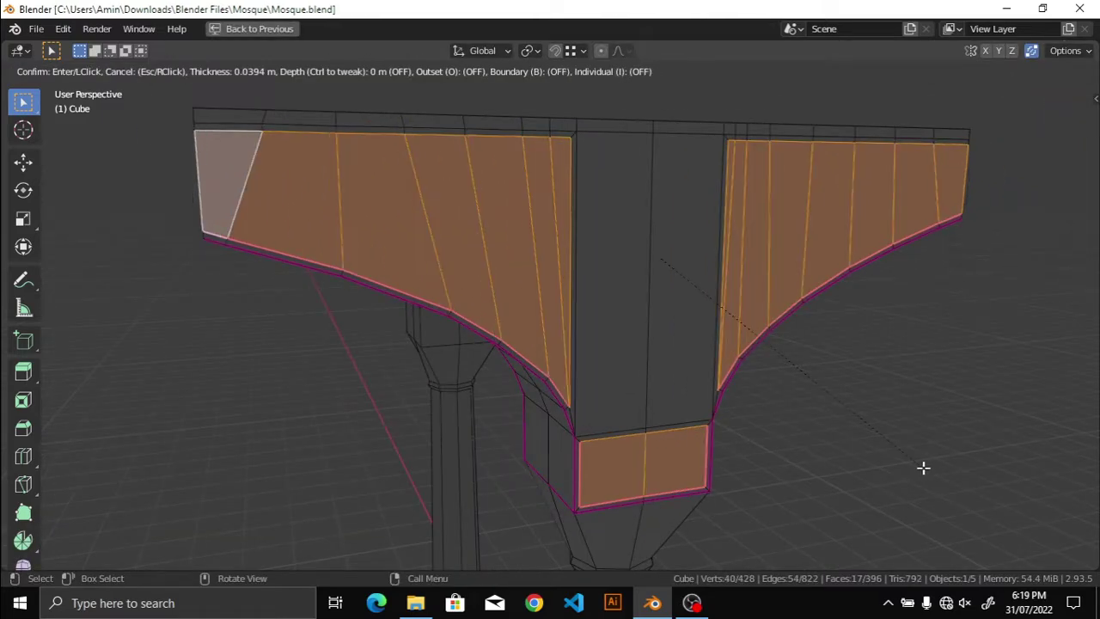
pyautogui.click(923, 467)
pyautogui.hotkey('ctrl', 'space')
pyautogui.scroll(3, 633, 408)
pyautogui.moveTo(633, 407); pyautogui.dragTo(511, 273, button='middle')
# Step: Select the inset border loop's edges and set their mean crease to 0.8
pyautogui.hotkey('ctrl', 'Tab')
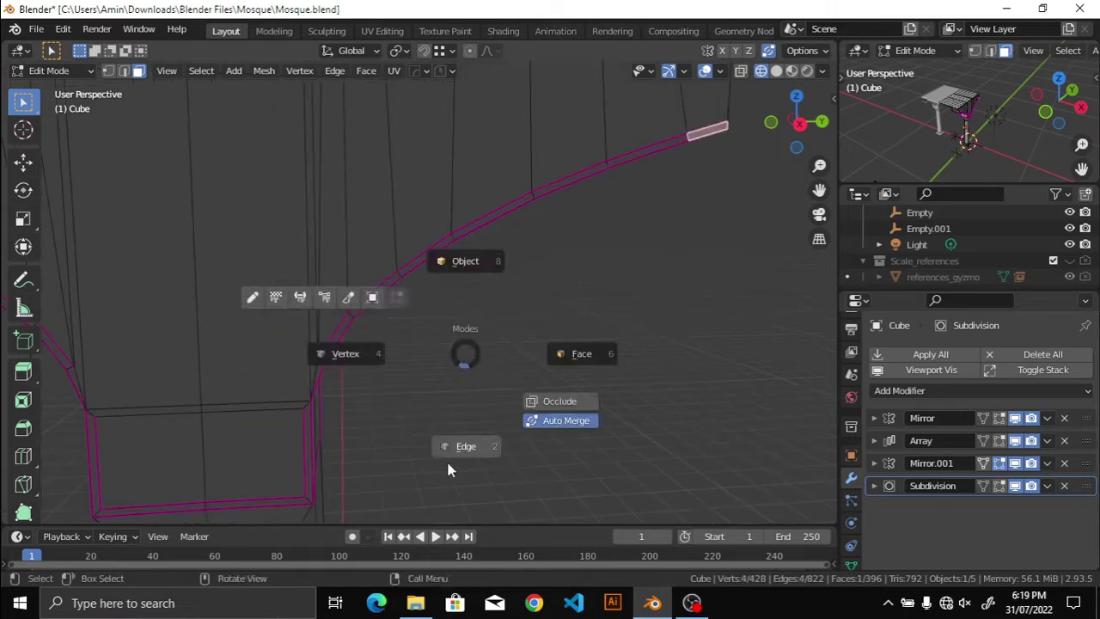
pyautogui.click(446, 470)
pyautogui.moveTo(446, 469); pyautogui.dragTo(557, 261, button='middle')
pyautogui.keyDown('shift'); pyautogui.click(492, 316); pyautogui.keyUp('shift')
pyautogui.moveTo(492, 315); pyautogui.dragTo(552, 362, button='middle')
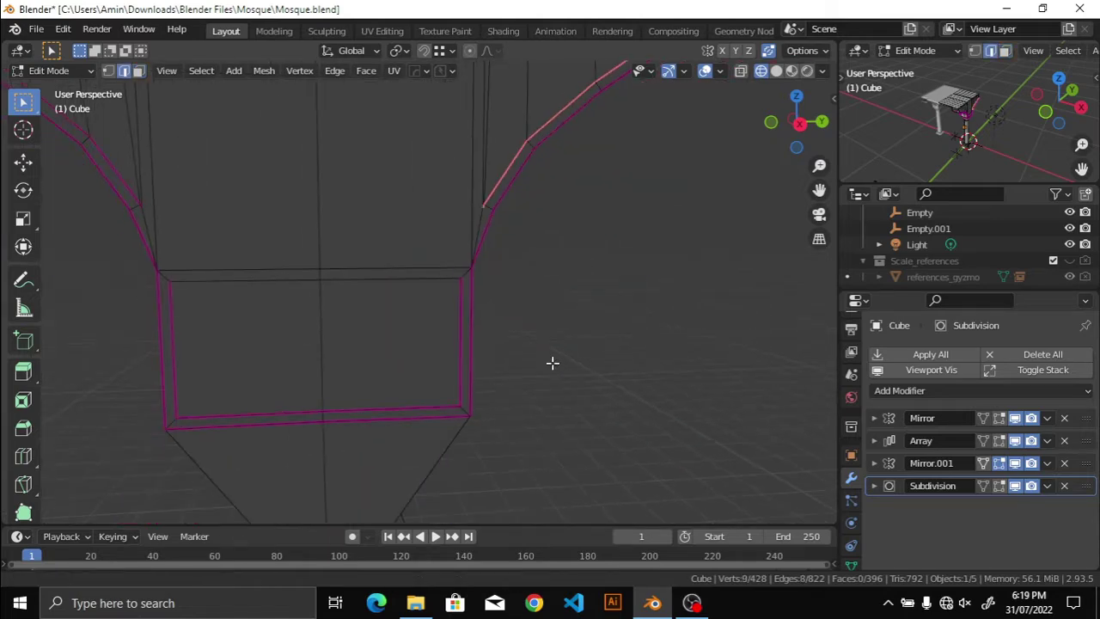
pyautogui.moveTo(183, 397); pyautogui.dragTo(346, 373, button='middle')
pyautogui.press('n')
pyautogui.click(750, 271)
pyautogui.write('0.8')
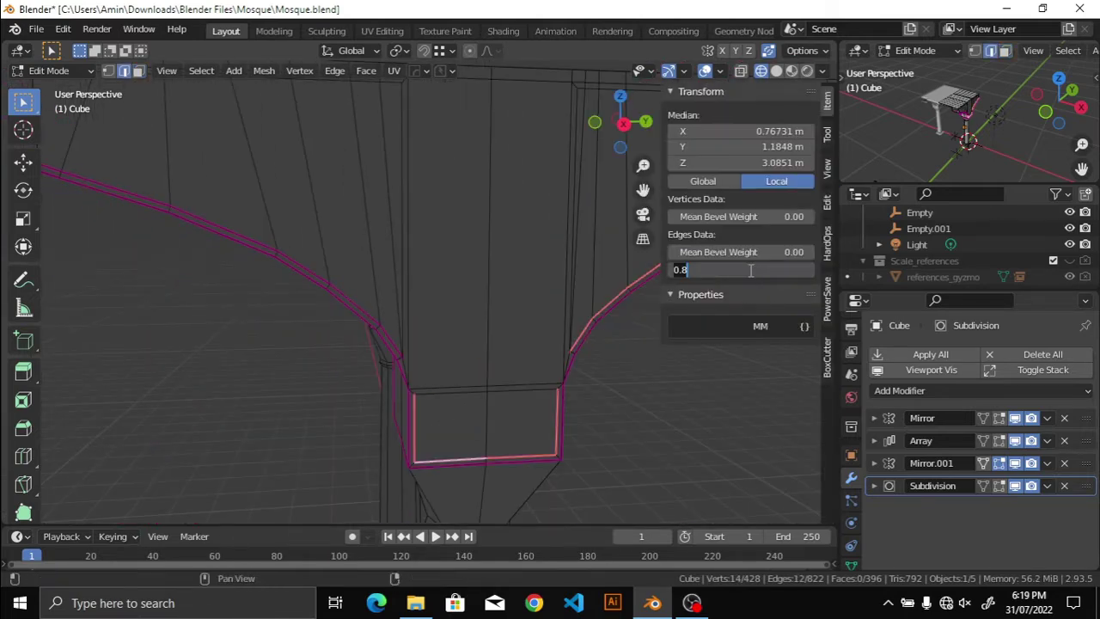
pyautogui.write('n')
# Step: Inspect the creased arcade in solid shading without overlays, then save Mosque.blend
pyautogui.click(513, 371)
pyautogui.moveTo(513, 370)
pyautogui.mouseDown(button='middle')
pyautogui.moveTo(277, 289)
pyautogui.moveTo(294, 224)
pyautogui.mouseUp(button='middle')
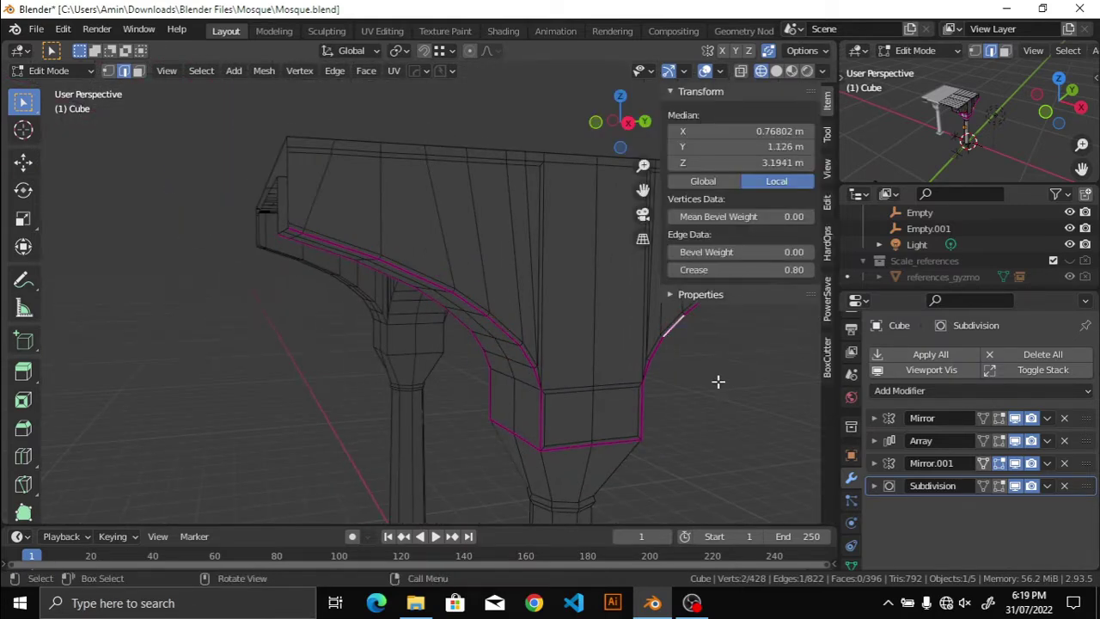
pyautogui.press('n')
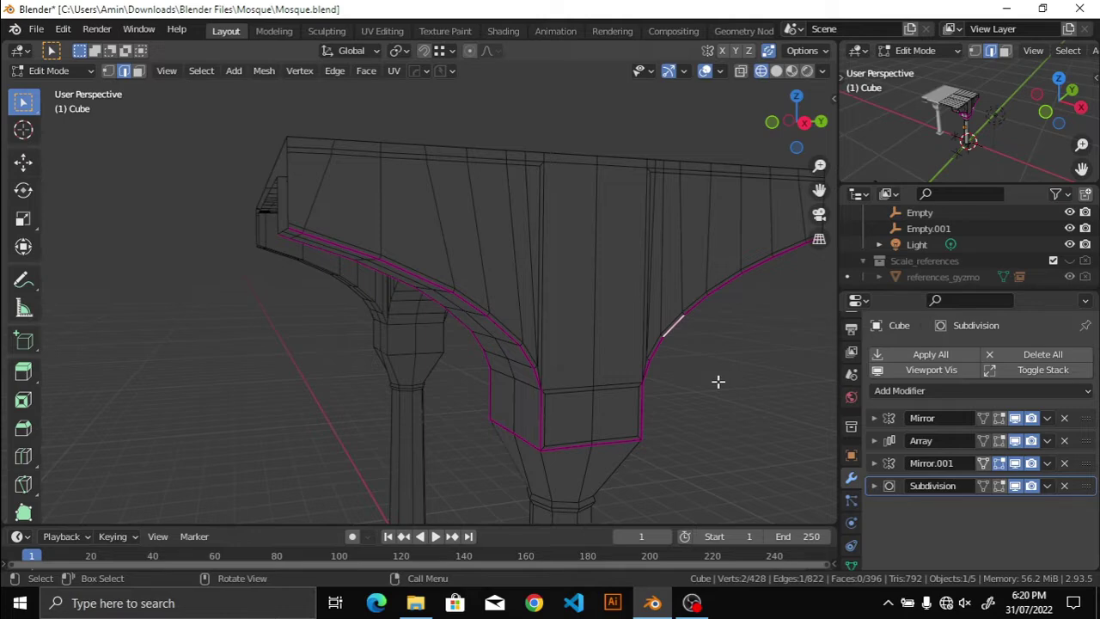
pyautogui.scroll(3, 613, 368)
pyautogui.scroll(2, 645, 412)
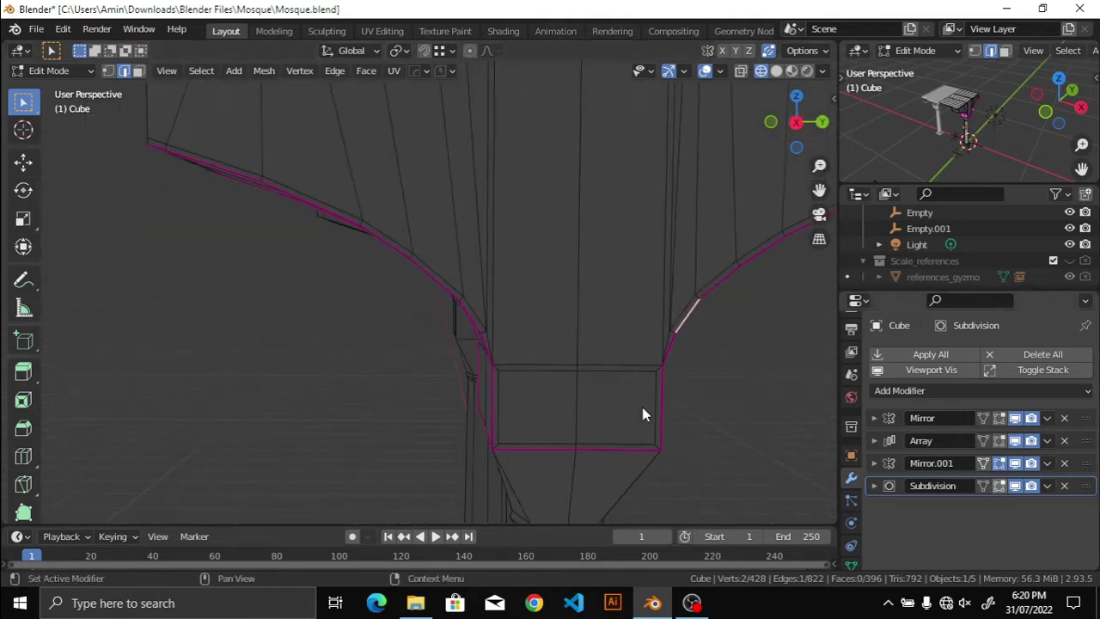
pyautogui.hotkey('shift', 'z')
pyautogui.hotkey('shift', 'alt', 'z')
pyautogui.scroll(2, 634, 374)
pyautogui.moveTo(634, 373)
pyautogui.mouseDown(button='middle')
pyautogui.moveTo(538, 363)
pyautogui.moveTo(627, 390)
pyautogui.moveTo(600, 392)
pyautogui.mouseUp(button='middle')
pyautogui.hotkey('ctrl', 's')
# Step: Return to wireframe shading with overlays and bring up the Select menu
pyautogui.press('z')
pyautogui.click(481, 376)
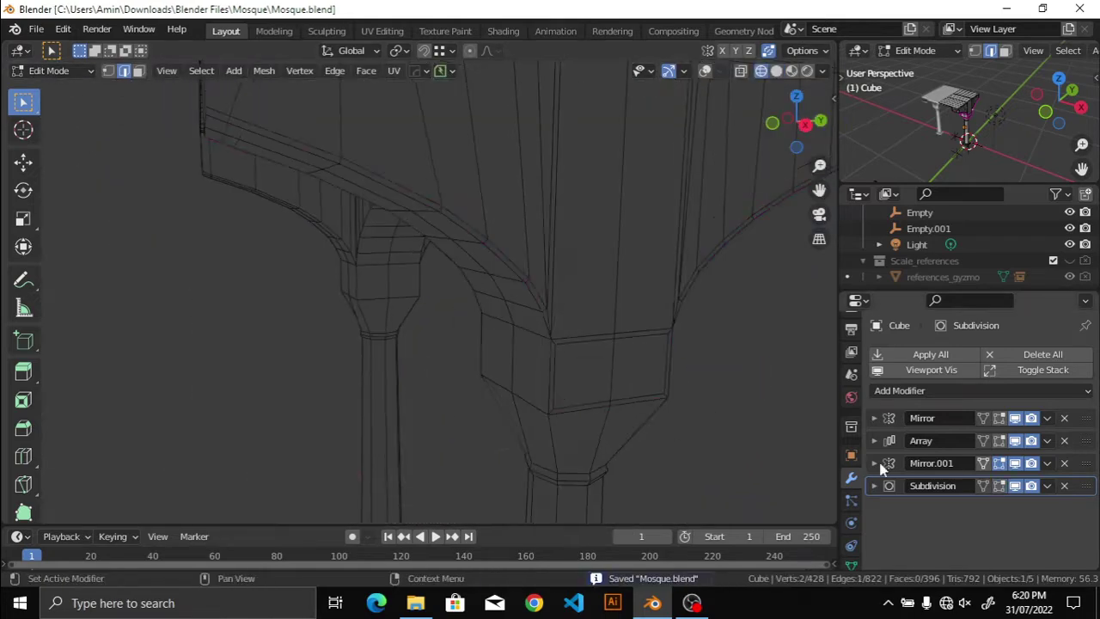
pyautogui.hotkey('shift', 'alt', 'z')
pyautogui.scroll(2, 596, 335)
pyautogui.scroll(2, 504, 285)
pyautogui.click(201, 70)
# Step: Select faces by number of sides with a less-than comparison
pyautogui.click(381, 319)
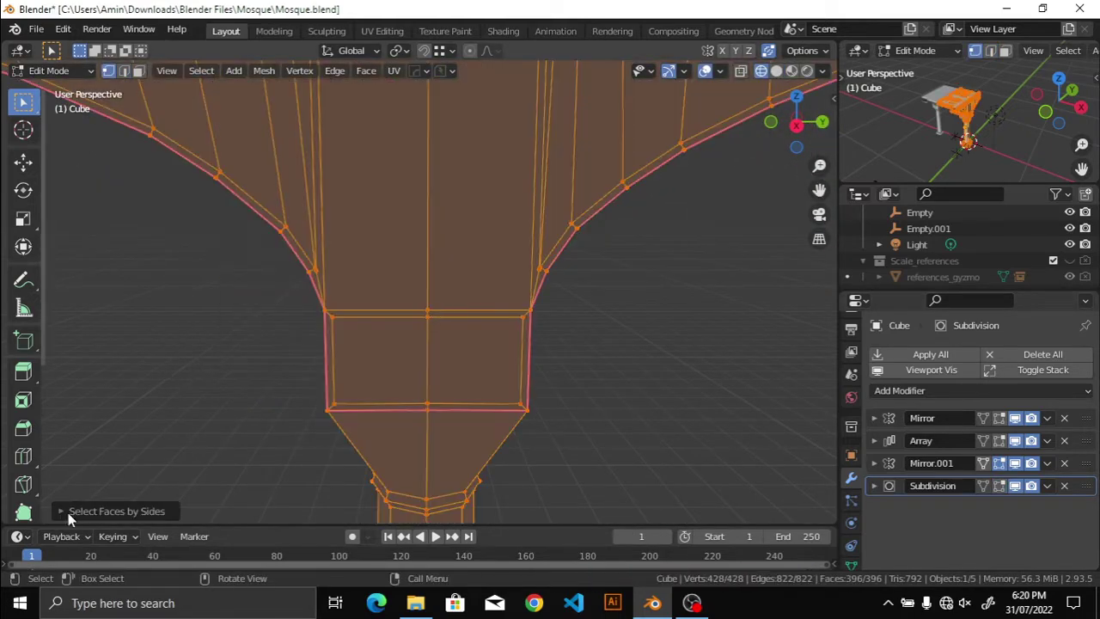
pyautogui.click(207, 488)
pyautogui.click(184, 469)
pyautogui.moveTo(224, 413); pyautogui.dragTo(286, 355, button='middle')
pyautogui.scroll(3, 449, 315)
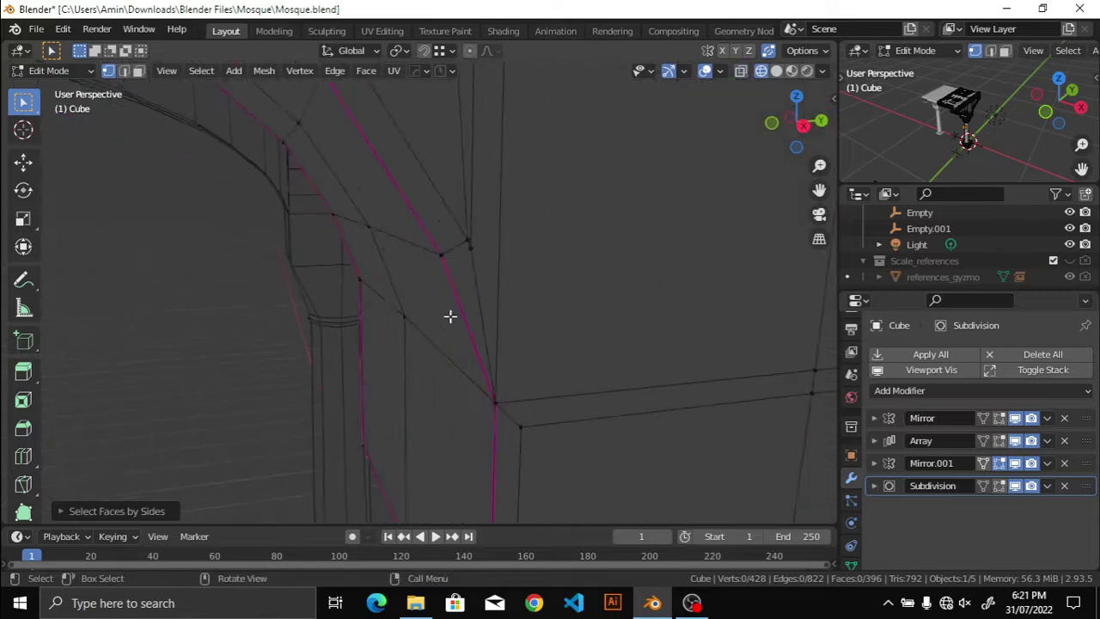
# Step: Slide a vertex along the arch edge and pick the arch-corner vertex
pyautogui.click(450, 303)
pyautogui.hotkey('shift', 'v')
pyautogui.click(639, 323)
pyautogui.scroll(3, 639, 323)
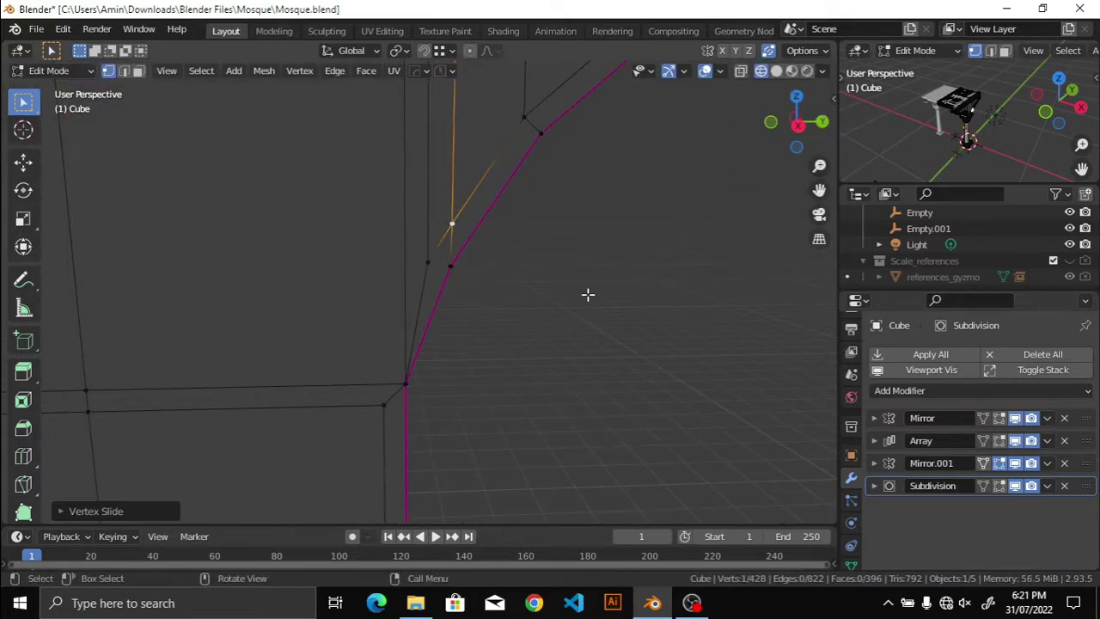
pyautogui.scroll(-3, 587, 294)
pyautogui.scroll(1, 575, 368)
pyautogui.moveTo(498, 376); pyautogui.dragTo(452, 381, button='middle')
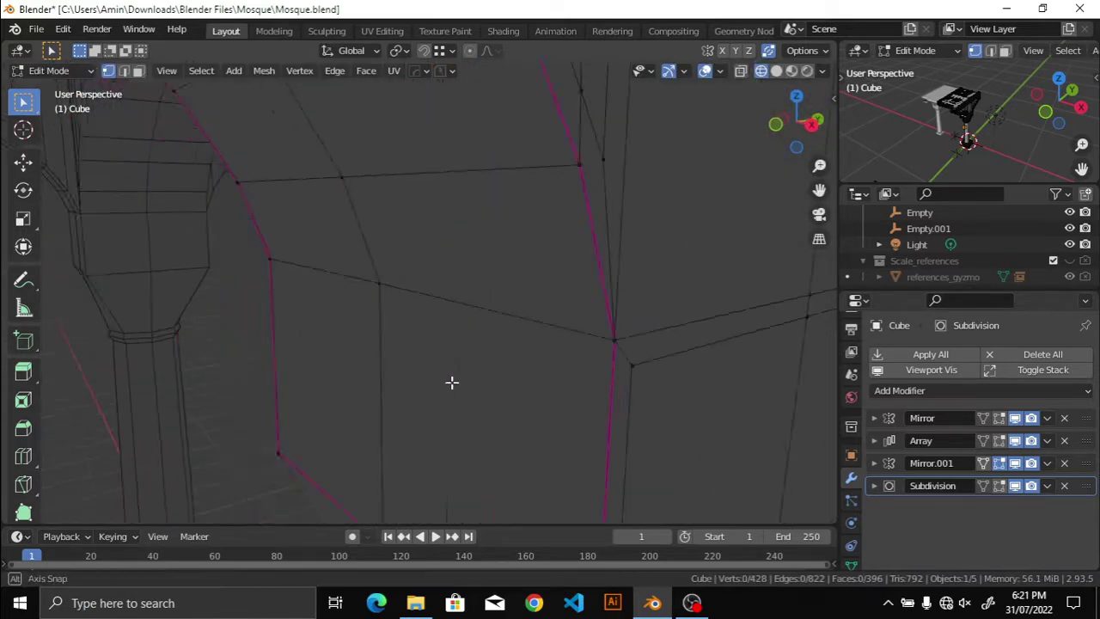
pyautogui.click(453, 366)
pyautogui.scroll(-3, 277, 311)
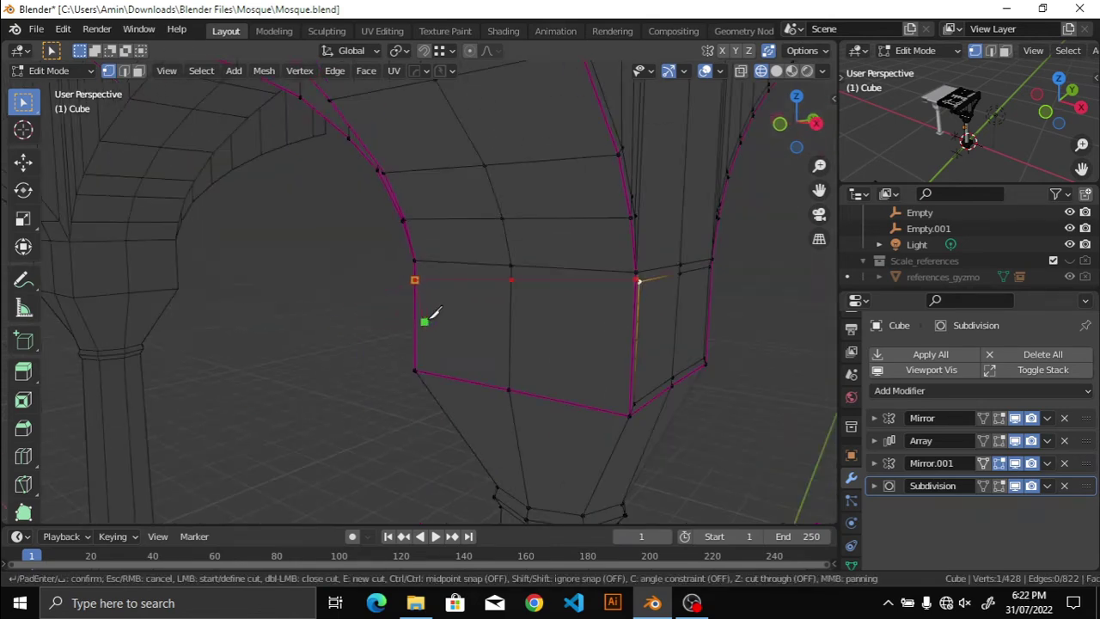
pyautogui.scroll(-2, 429, 315)
pyautogui.scroll(3, 246, 329)
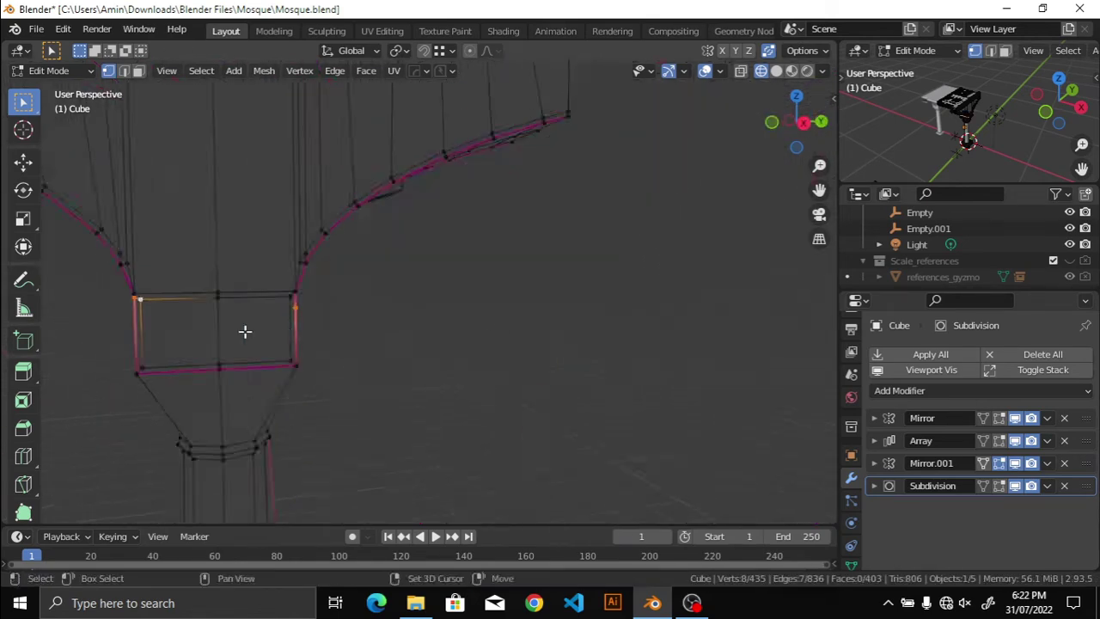
# Step: Slide a single arch-edge vertex along its edge with GG
pyautogui.moveTo(246, 329); pyautogui.dragTo(364, 321, button='middle')
pyautogui.click(287, 327)
pyautogui.press('g')
pyautogui.press('g')
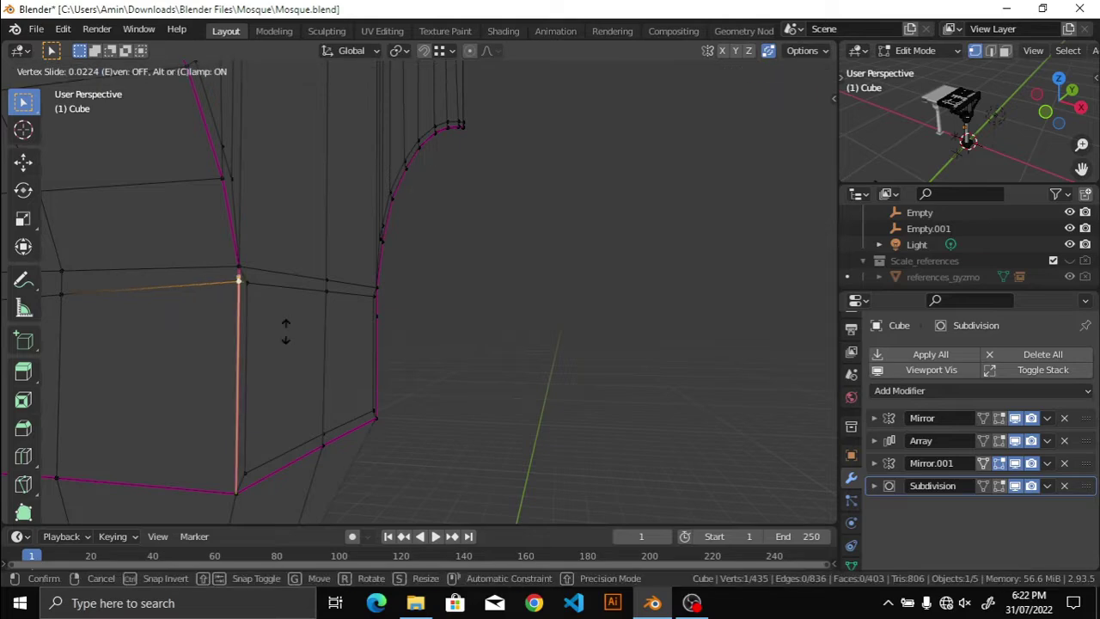
pyautogui.click(287, 327)
pyautogui.scroll(-2, 398, 353)
pyautogui.press('g')
pyautogui.click(371, 347)
pyautogui.moveTo(371, 347); pyautogui.dragTo(351, 356, button='middle')
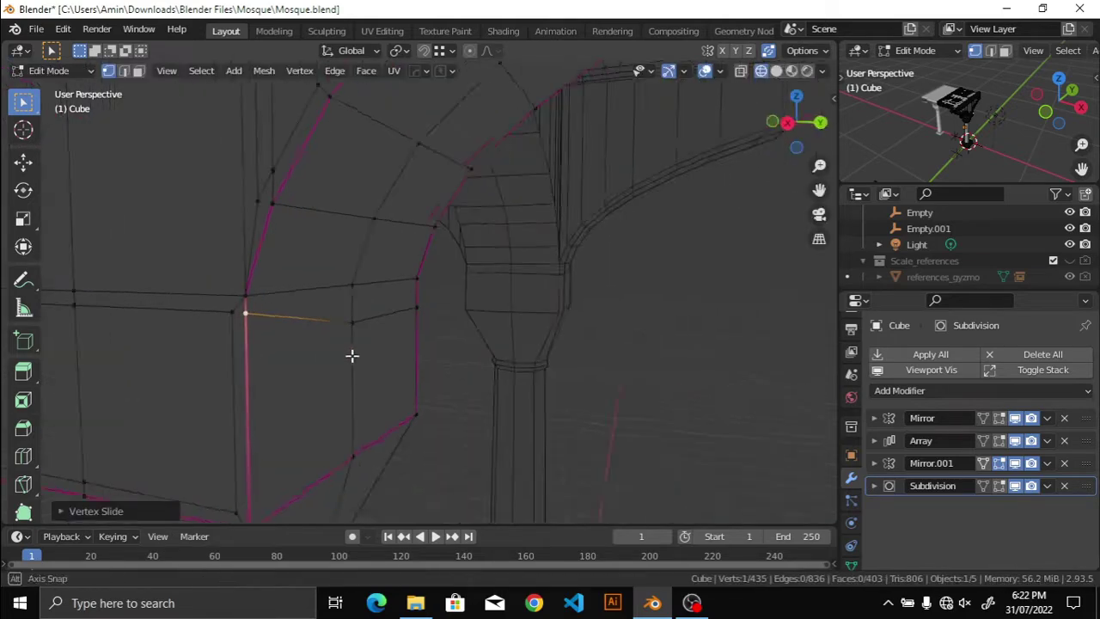
# Step: Slide the middle vertices of the faces below the arch along their edges
pyautogui.press('k')
pyautogui.press('Escape')
pyautogui.moveTo(444, 402); pyautogui.dragTo(393, 381, button='middle')
pyautogui.press('g')
pyautogui.press('g')
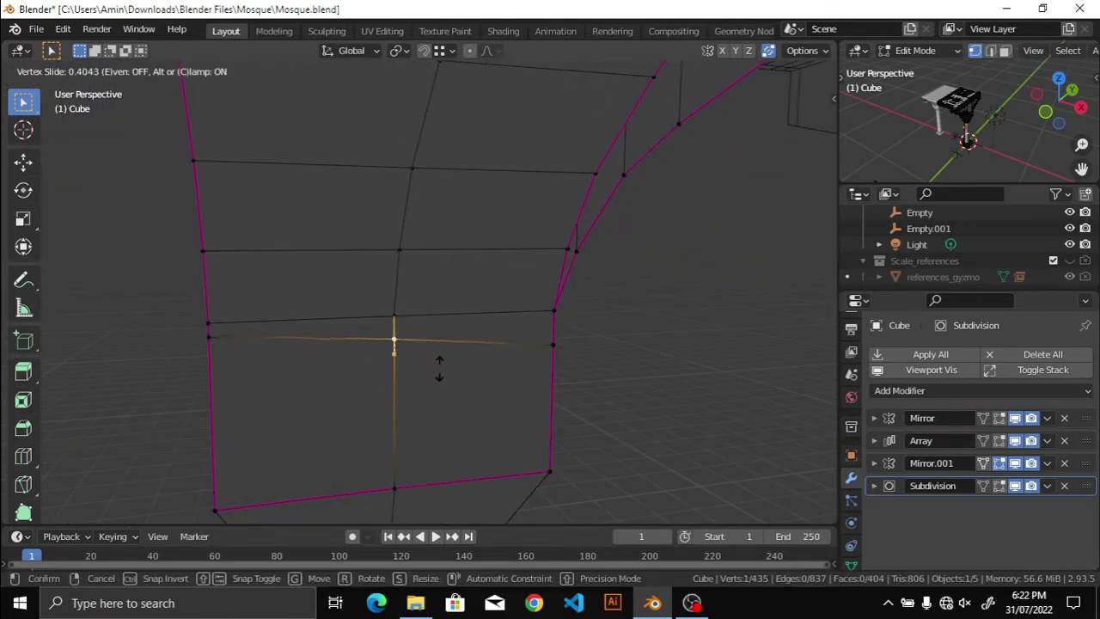
pyautogui.click(393, 344)
pyautogui.moveTo(658, 355); pyautogui.dragTo(651, 405, button='middle')
pyautogui.press('g')
pyautogui.press('g')
pyautogui.click(650, 404)
pyautogui.moveTo(749, 392); pyautogui.dragTo(662, 404, button='middle')
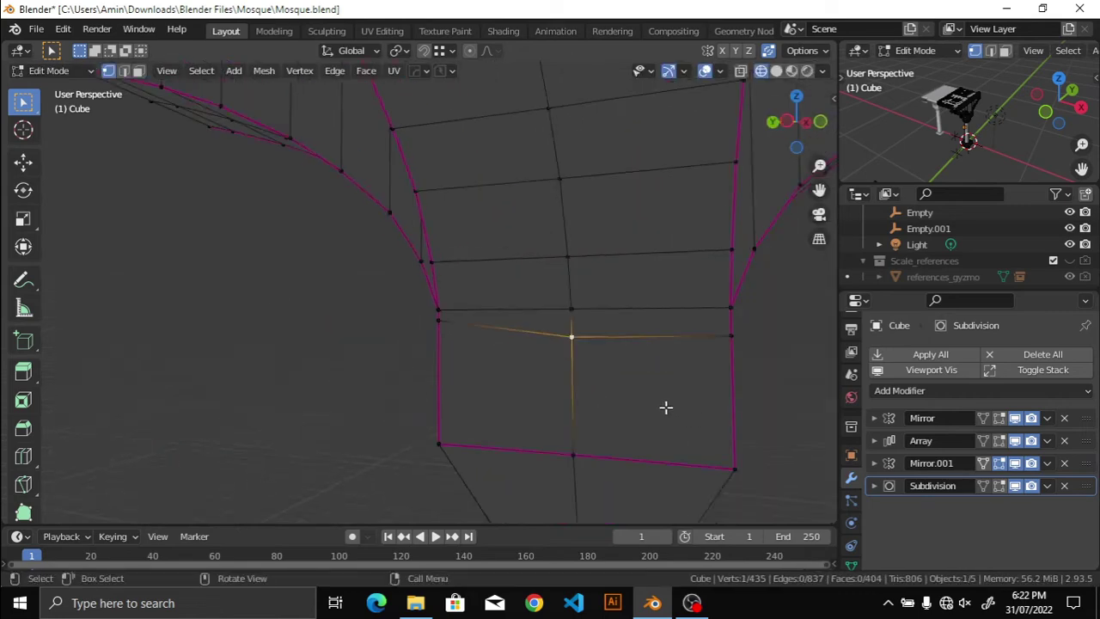
pyautogui.press('g')
pyautogui.press('g')
pyautogui.press('g')
pyautogui.click(673, 355)
pyautogui.moveTo(673, 356)
pyautogui.mouseDown(button='middle')
pyautogui.moveTo(562, 356)
pyautogui.moveTo(371, 386)
pyautogui.moveTo(390, 342)
pyautogui.moveTo(373, 341)
pyautogui.moveTo(412, 361)
pyautogui.moveTo(314, 348)
pyautogui.mouseUp(button='middle')
# Step: Dissolve the selected edges and switch to a maximized orthographic view
pyautogui.hotkey('ctrl', 'x')
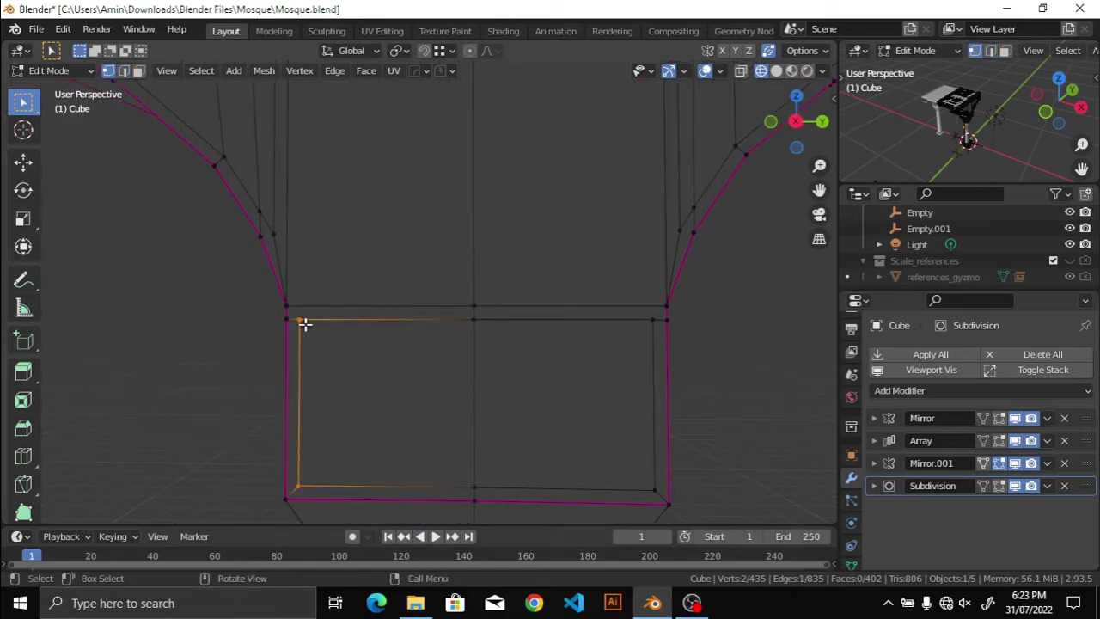
pyautogui.scroll(-2, 318, 343)
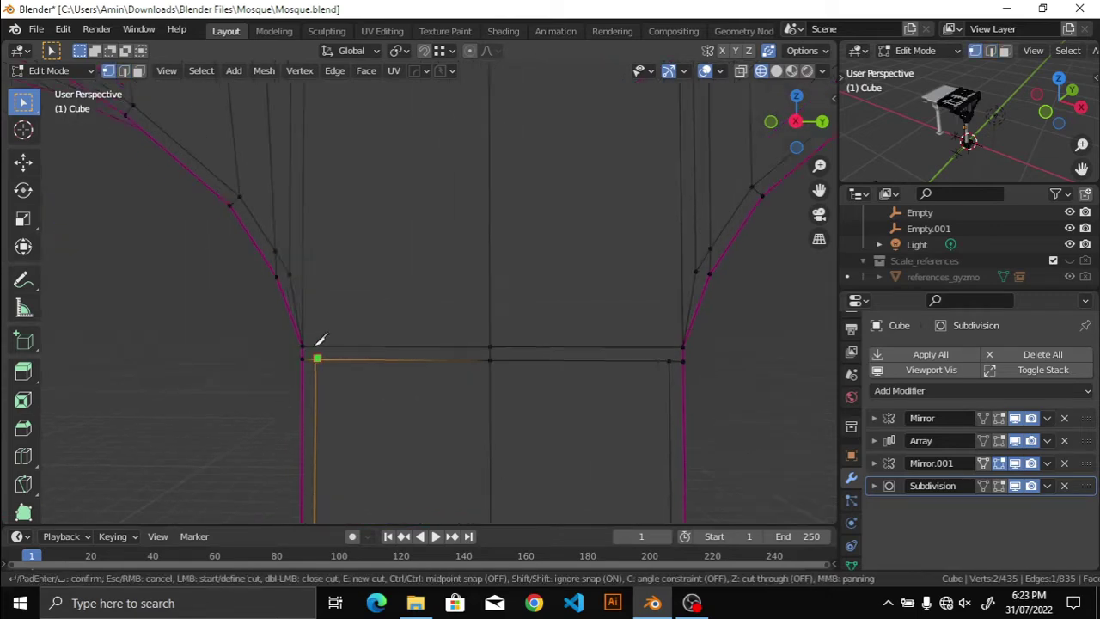
pyautogui.scroll(-3, 429, 312)
pyautogui.press('KP_5')
pyautogui.scroll(3, 437, 347)
pyautogui.hotkey('ctrl', 'space')
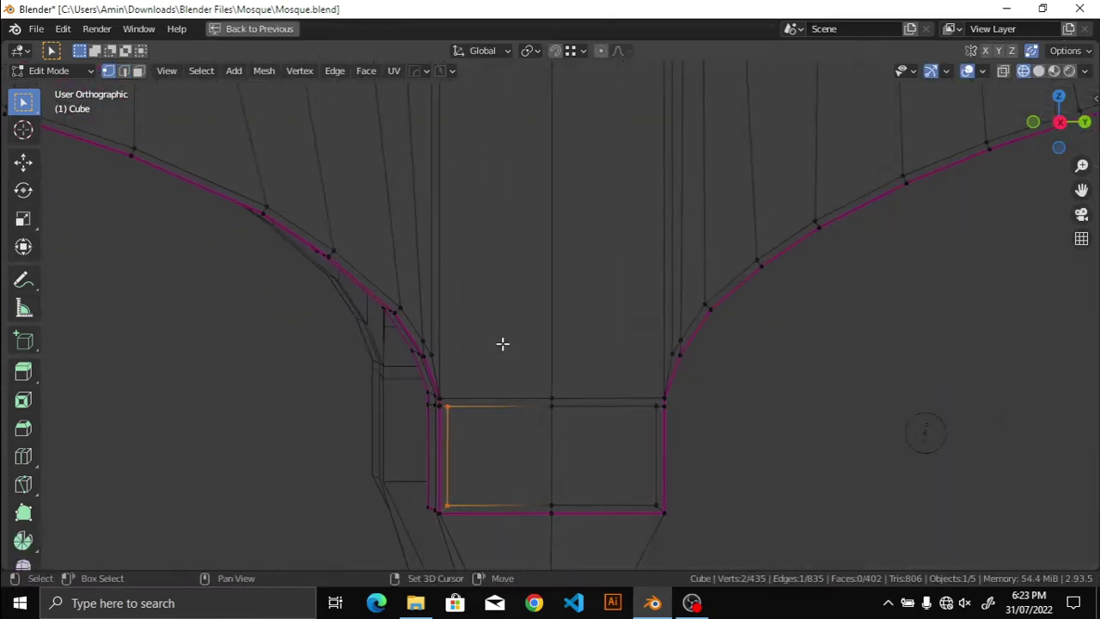
# Step: Knife-cut a new edge from the arch-corner vertex to the top of the capital
pyautogui.press('k')
pyautogui.click(435, 400)
pyautogui.scroll(-2, 520, 152)
pyautogui.click(509, 131)
pyautogui.press('Return')
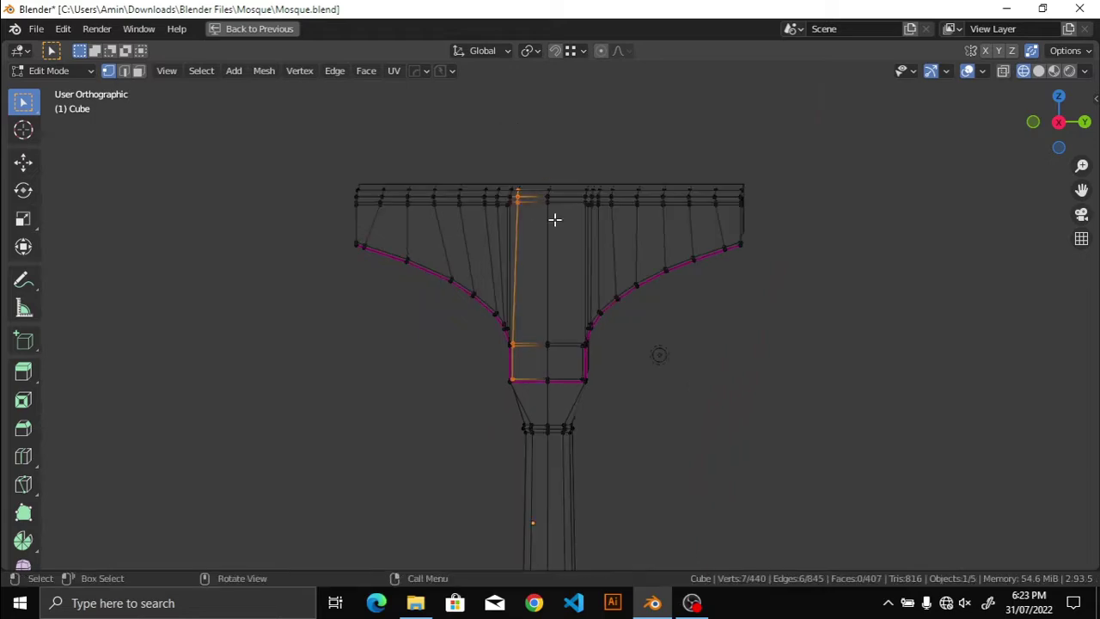
pyautogui.moveTo(555, 218); pyautogui.dragTo(558, 280, button='middle')
pyautogui.scroll(3, 501, 221)
pyautogui.moveTo(501, 221)
pyautogui.mouseDown(button='middle')
pyautogui.moveTo(624, 476)
pyautogui.moveTo(575, 404)
pyautogui.mouseUp(button='middle')
pyautogui.press('KP_5')
pyautogui.scroll(2, 582, 386)
pyautogui.press('Return')
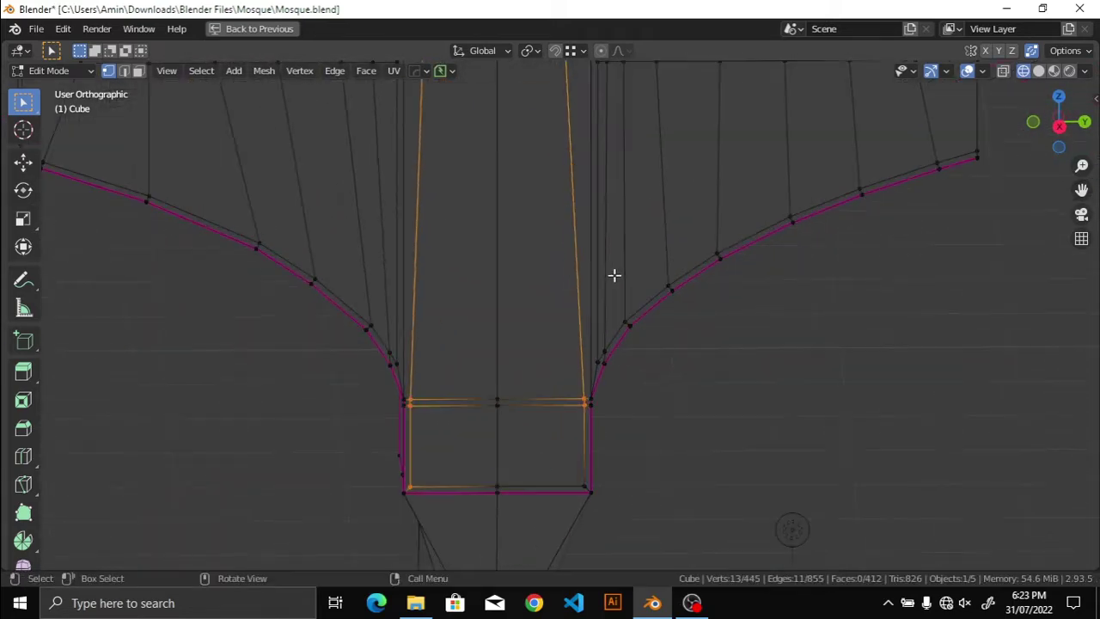
pyautogui.moveTo(615, 275); pyautogui.dragTo(613, 412, button='middle')
pyautogui.scroll(2, 418, 373)
# Step: Dissolve a vertical capital edge, undoing one dissolve that went wrong
pyautogui.press('2')
pyautogui.click(421, 373)
pyautogui.moveTo(472, 366)
pyautogui.mouseDown(button='middle')
pyautogui.moveTo(525, 341)
pyautogui.moveTo(376, 309)
pyautogui.moveTo(503, 228)
pyautogui.moveTo(501, 249)
pyautogui.moveTo(541, 224)
pyautogui.mouseUp(button='middle')
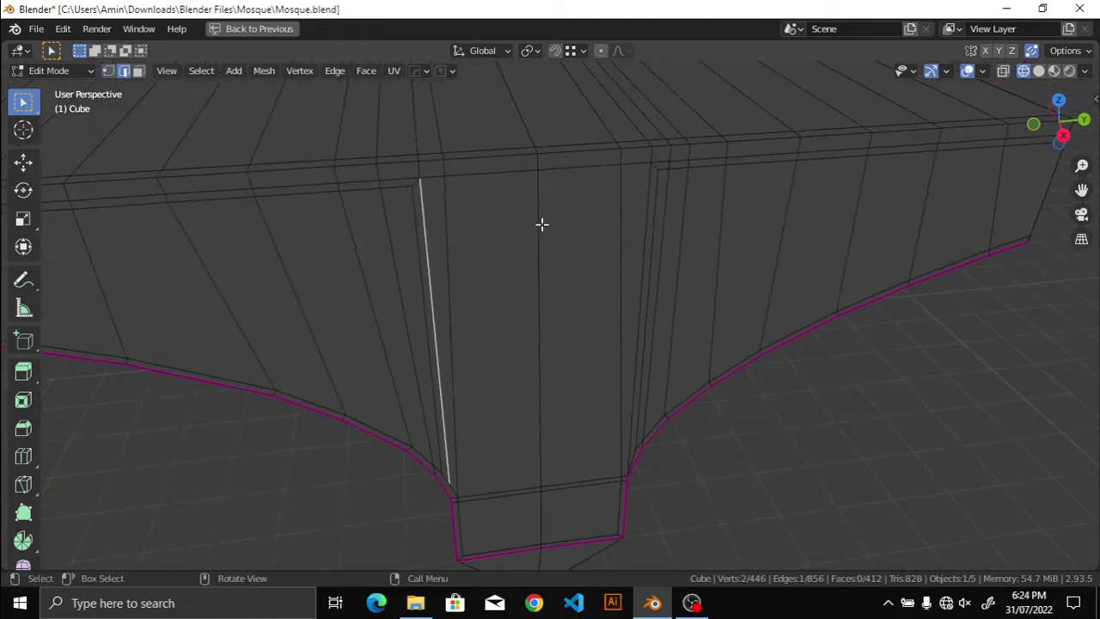
pyautogui.scroll(3, 439, 205)
pyautogui.hotkey('ctrl', 'x')
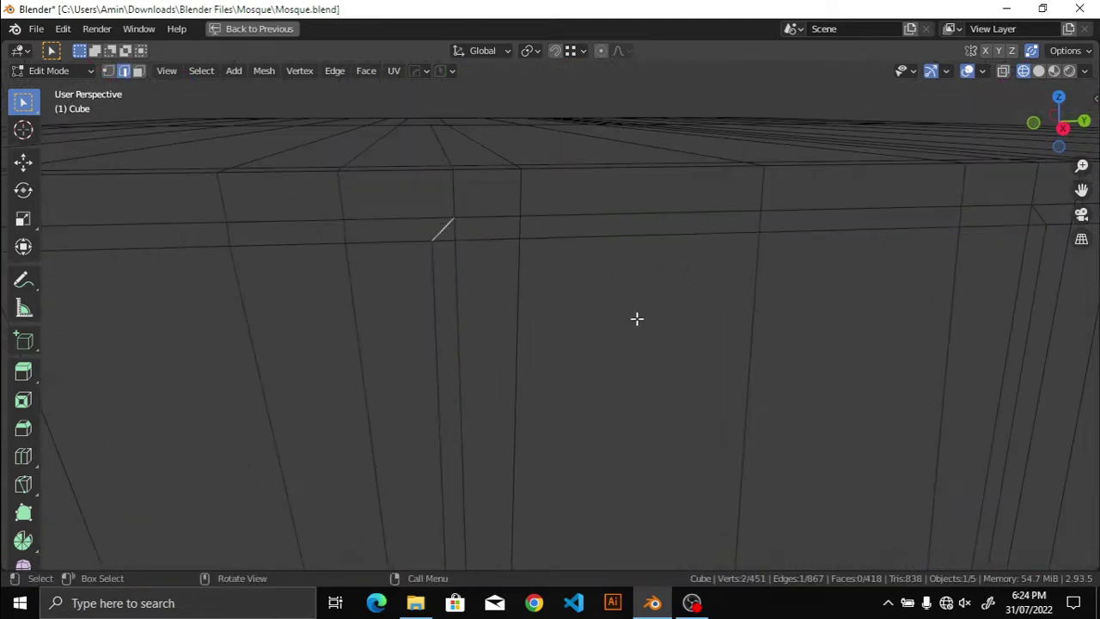
pyautogui.moveTo(636, 319); pyautogui.dragTo(886, 245, button='middle')
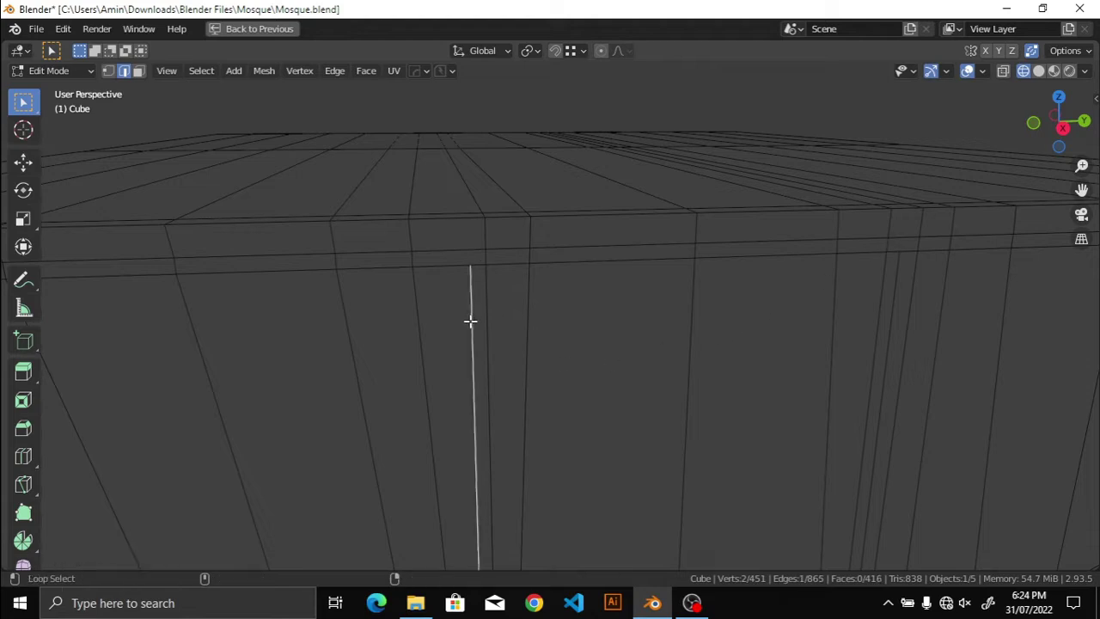
pyautogui.hotkey('ctrl', 'x')
pyautogui.moveTo(470, 320)
pyautogui.mouseDown(button='middle')
pyautogui.moveTo(601, 312)
pyautogui.moveTo(534, 385)
pyautogui.mouseUp(button='middle')
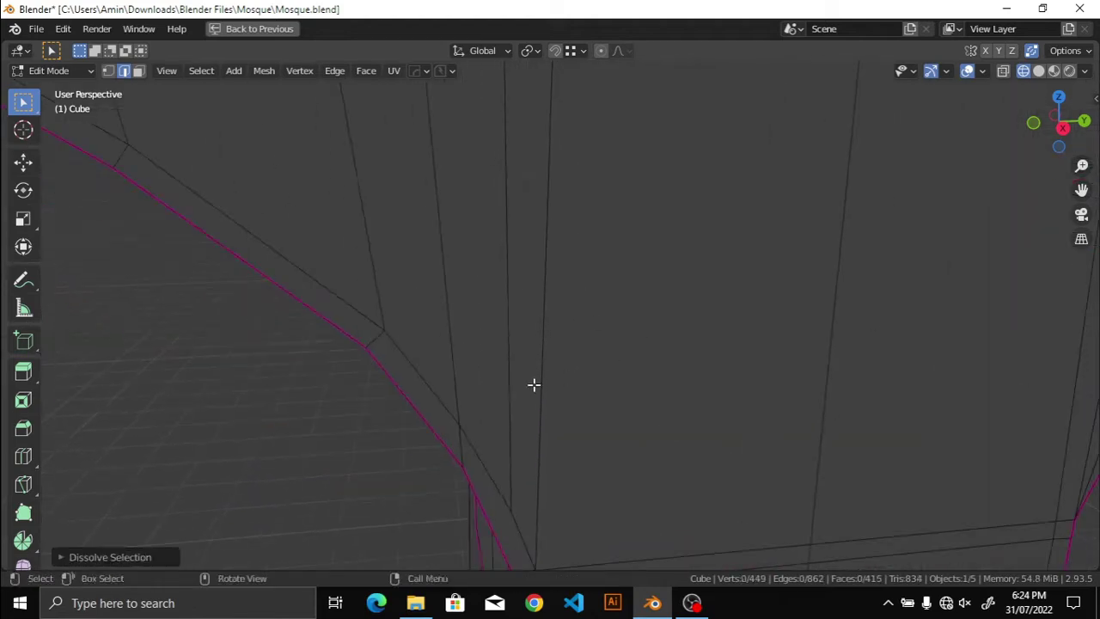
pyautogui.hotkey('ctrl', 'z')
pyautogui.scroll(-3, 601, 385)
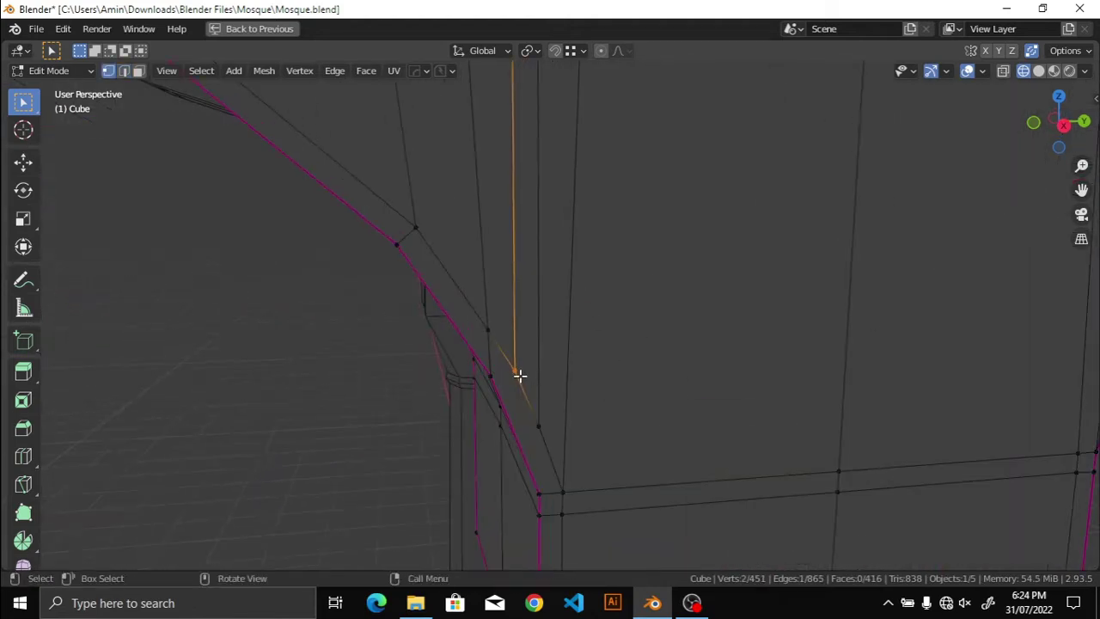
# Step: Try dissolving another edge near the arches, then undo it
pyautogui.click(525, 410)
pyautogui.scroll(2, 454, 346)
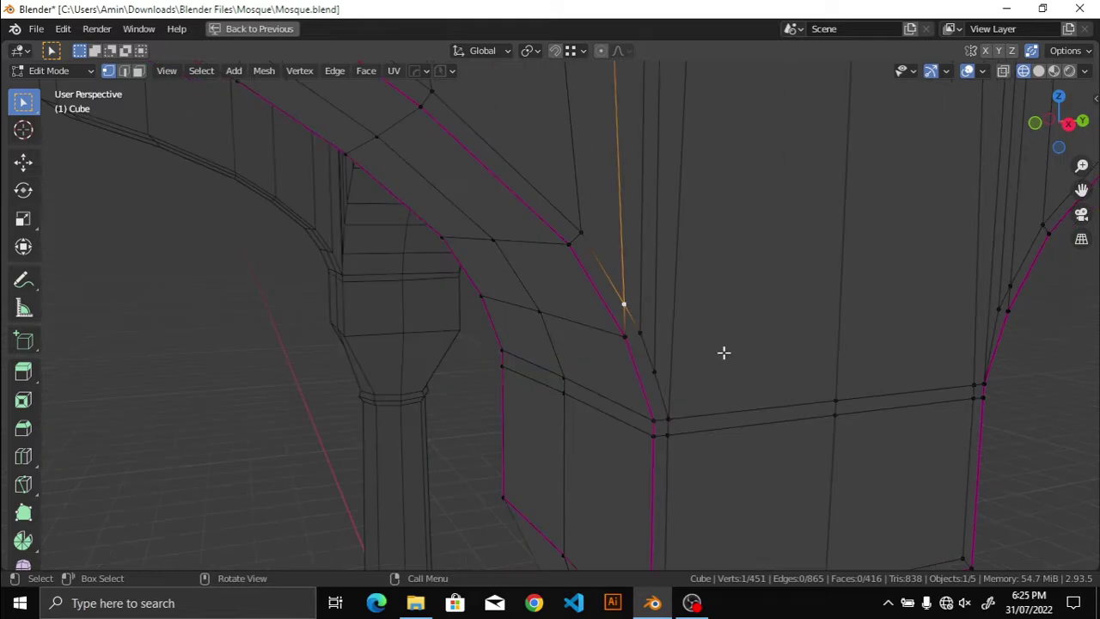
pyautogui.moveTo(725, 350)
pyautogui.mouseDown(button='middle')
pyautogui.moveTo(648, 258)
pyautogui.moveTo(543, 283)
pyautogui.moveTo(575, 283)
pyautogui.moveTo(600, 316)
pyautogui.moveTo(714, 324)
pyautogui.moveTo(611, 307)
pyautogui.moveTo(633, 334)
pyautogui.moveTo(656, 222)
pyautogui.moveTo(547, 361)
pyautogui.moveTo(624, 331)
pyautogui.moveTo(589, 201)
pyautogui.mouseUp(button='middle')
pyautogui.press('Return')
pyautogui.hotkey('ctrl', 'Tab')
pyautogui.hotkey('ctrl', 'x')
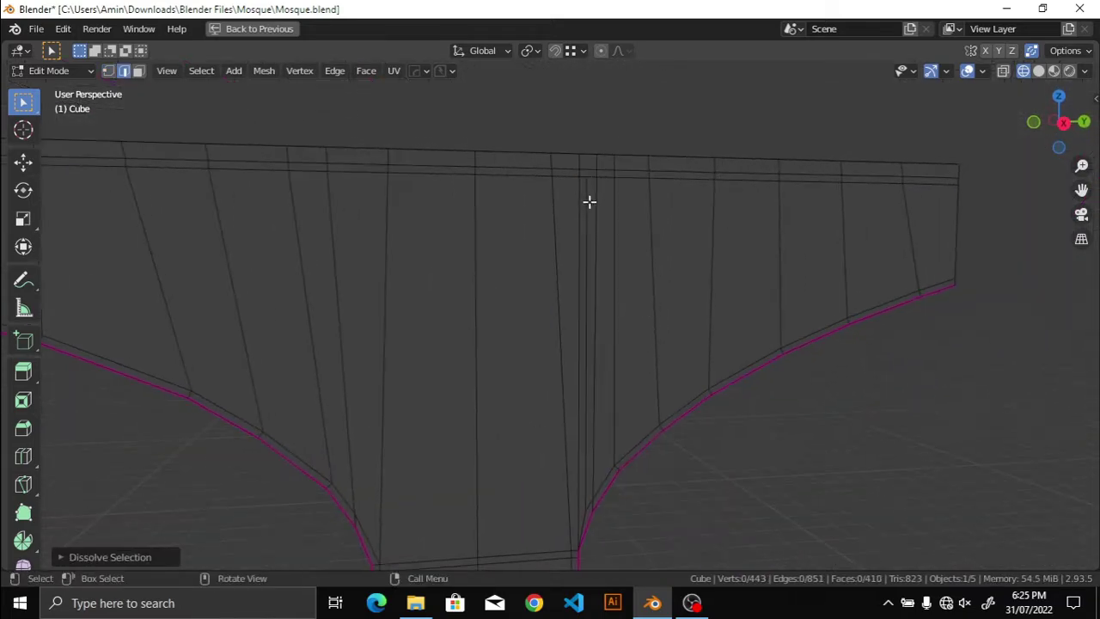
pyautogui.moveTo(573, 298)
pyautogui.mouseDown(button='middle')
pyautogui.moveTo(474, 312)
pyautogui.moveTo(604, 387)
pyautogui.moveTo(371, 398)
pyautogui.moveTo(760, 410)
pyautogui.mouseUp(button='middle')
pyautogui.hotkey('ctrl', 'z')
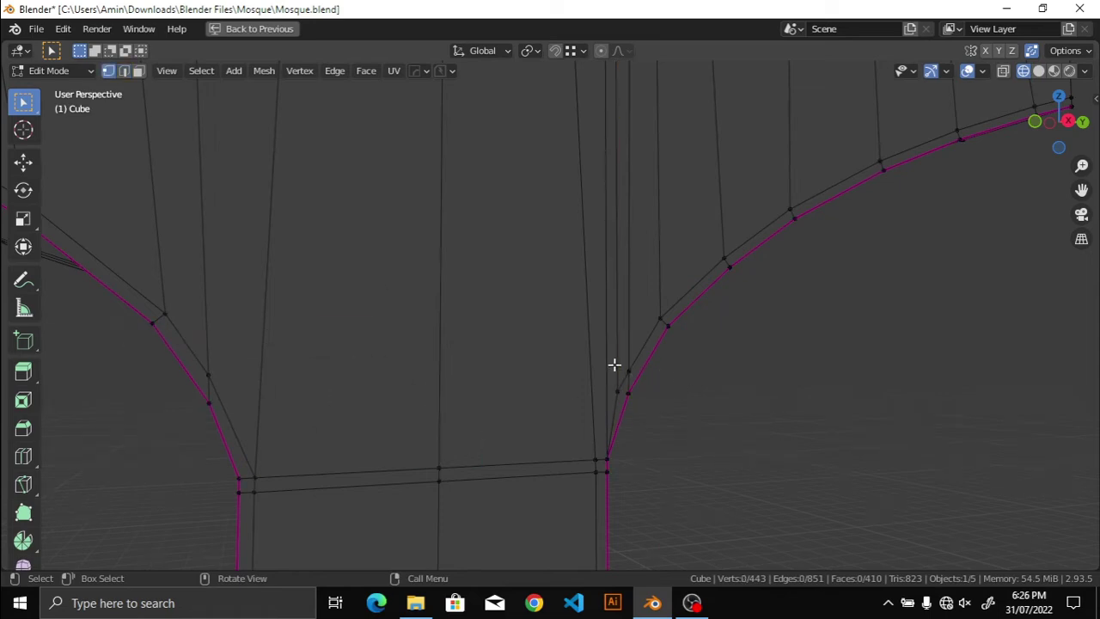
# Step: Dissolve the stray vertex near the arch curve and select the vertical edge loop
pyautogui.click(614, 365)
pyautogui.moveTo(615, 364)
pyautogui.mouseDown(button='middle')
pyautogui.moveTo(585, 280)
pyautogui.moveTo(543, 260)
pyautogui.moveTo(591, 450)
pyautogui.moveTo(577, 456)
pyautogui.moveTo(573, 422)
pyautogui.moveTo(556, 420)
pyautogui.moveTo(400, 439)
pyautogui.moveTo(609, 413)
pyautogui.moveTo(499, 393)
pyautogui.moveTo(727, 405)
pyautogui.mouseUp(button='middle')
pyautogui.hotkey('ctrl', 'x')
pyautogui.press('2')
pyautogui.keyDown('alt'); pyautogui.click(400, 441); pyautogui.keyUp('alt')
# Step: Set up Select All by Trait > Faces by Sides with an Equal To comparison
pyautogui.press('1')
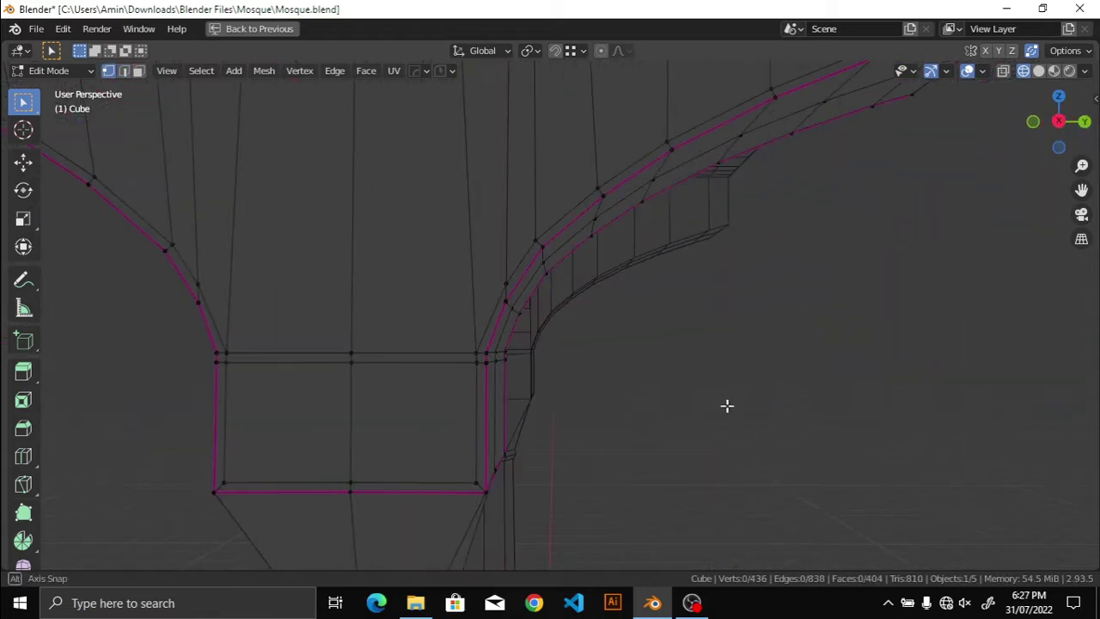
pyautogui.click(201, 71)
pyautogui.click(344, 326)
pyautogui.click(61, 554)
pyautogui.click(210, 533)
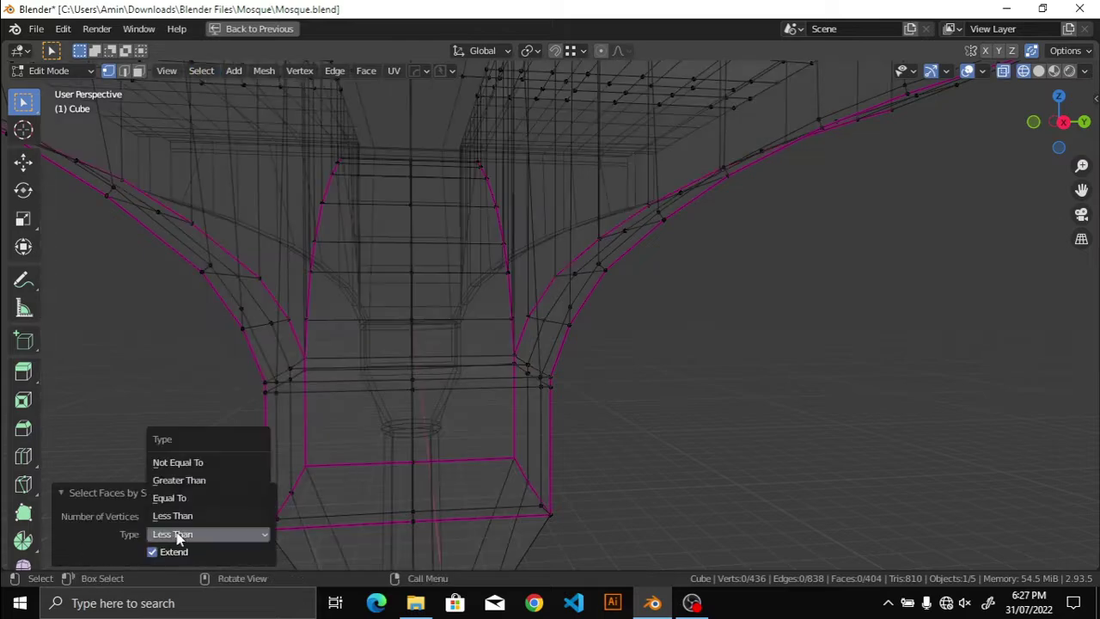
pyautogui.click(172, 479)
pyautogui.moveTo(516, 413)
pyautogui.mouseDown(button='middle')
pyautogui.moveTo(560, 451)
pyautogui.moveTo(516, 430)
pyautogui.mouseUp(button='middle')
pyautogui.click(209, 534)
pyautogui.click(177, 496)
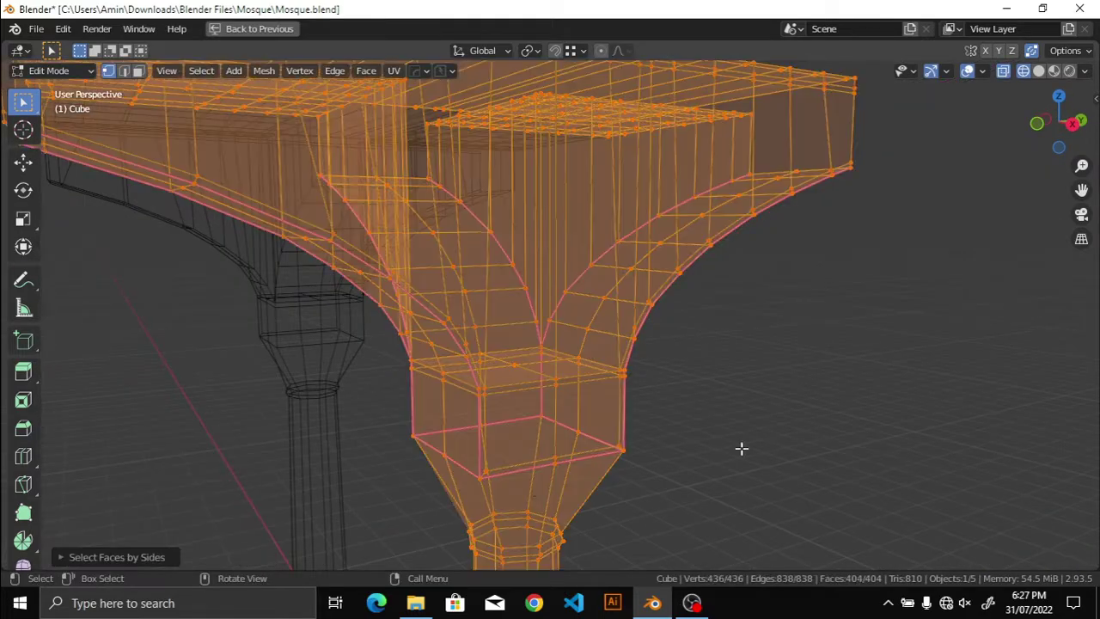
# Step: Select and delete the four inner faces on top of the capital
pyautogui.hotkey('alt', 'a')
pyautogui.moveTo(742, 447); pyautogui.dragTo(844, 409, button='middle')
pyautogui.click(201, 70)
pyautogui.click(428, 306)
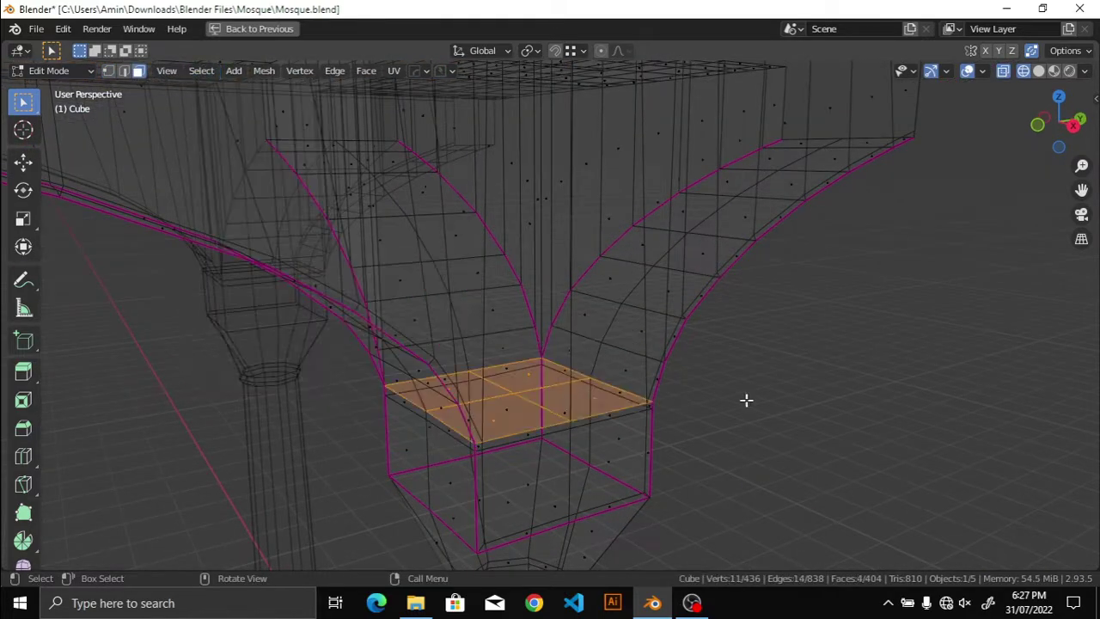
pyautogui.press('x')
pyautogui.click(772, 404)
pyautogui.moveTo(771, 405)
pyautogui.mouseDown(button='middle')
pyautogui.moveTo(715, 395)
pyautogui.moveTo(730, 442)
pyautogui.mouseUp(button='middle')
# Step: Show the Subdivision result in edit mode, check the shape without overlays, and save
pyautogui.hotkey('shift', 'z')
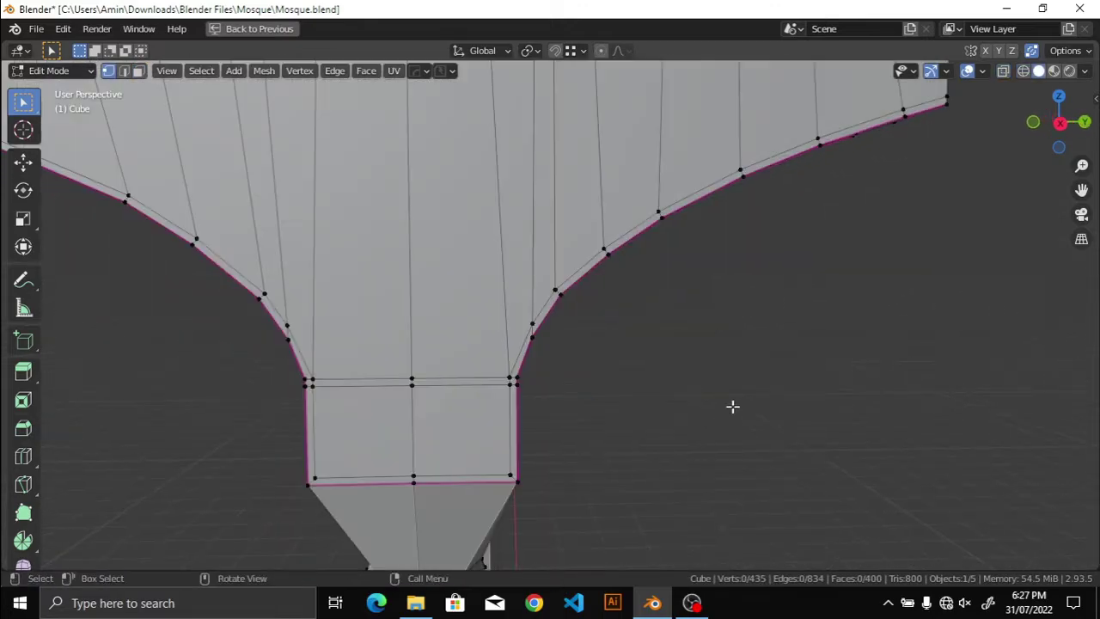
pyautogui.hotkey('ctrl', 'space')
pyautogui.click(999, 485)
pyautogui.scroll(3, 459, 410)
pyautogui.scroll(2, 392, 334)
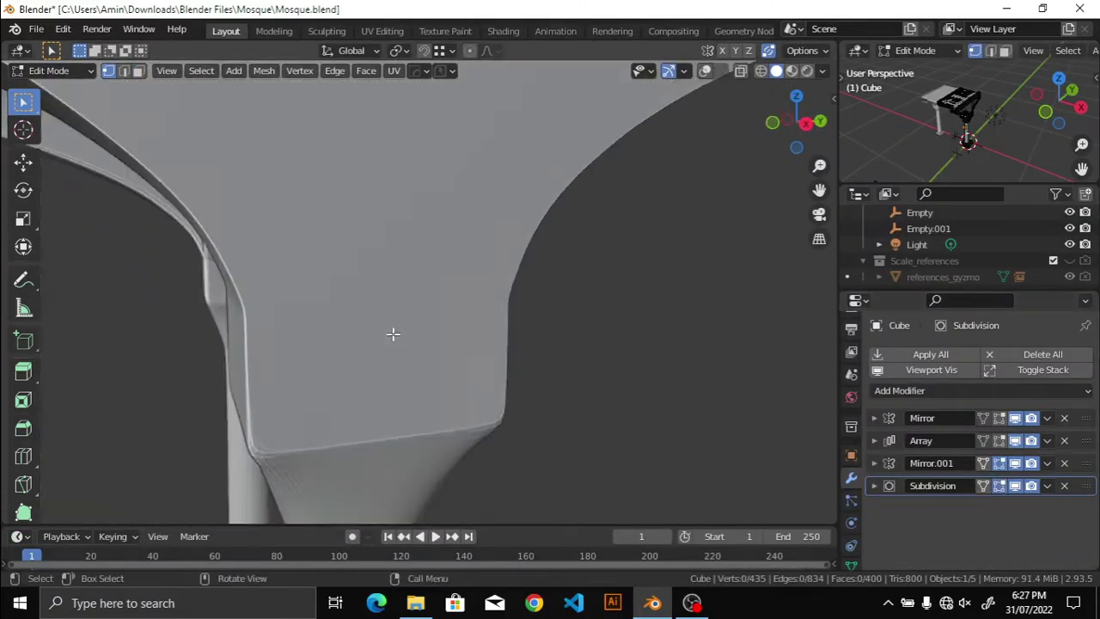
pyautogui.moveTo(393, 335); pyautogui.dragTo(384, 348, button='middle')
pyautogui.scroll(-4, 384, 348)
pyautogui.hotkey('shift', 'alt', 'z')
pyautogui.press('2')
pyautogui.hotkey('ctrl', 's')
pyautogui.scroll(4, 582, 400)
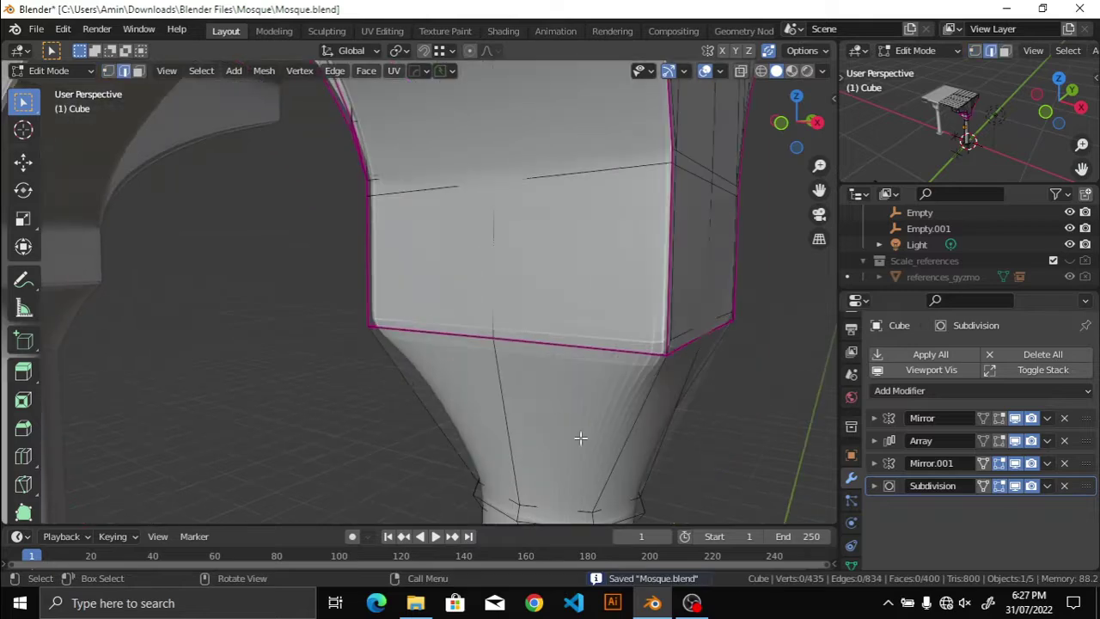
pyautogui.scroll(2, 604, 450)
# Step: Crease the edge loop at the capital bottom and save the file
pyautogui.keyDown('alt'); pyautogui.keyDown('shift'); pyautogui.click(604, 450); pyautogui.keyUp('shift'); pyautogui.keyUp('alt')
pyautogui.press('n')
pyautogui.press('Return')
pyautogui.hotkey('alt', 'a')
pyautogui.scroll(-3, 687, 438)
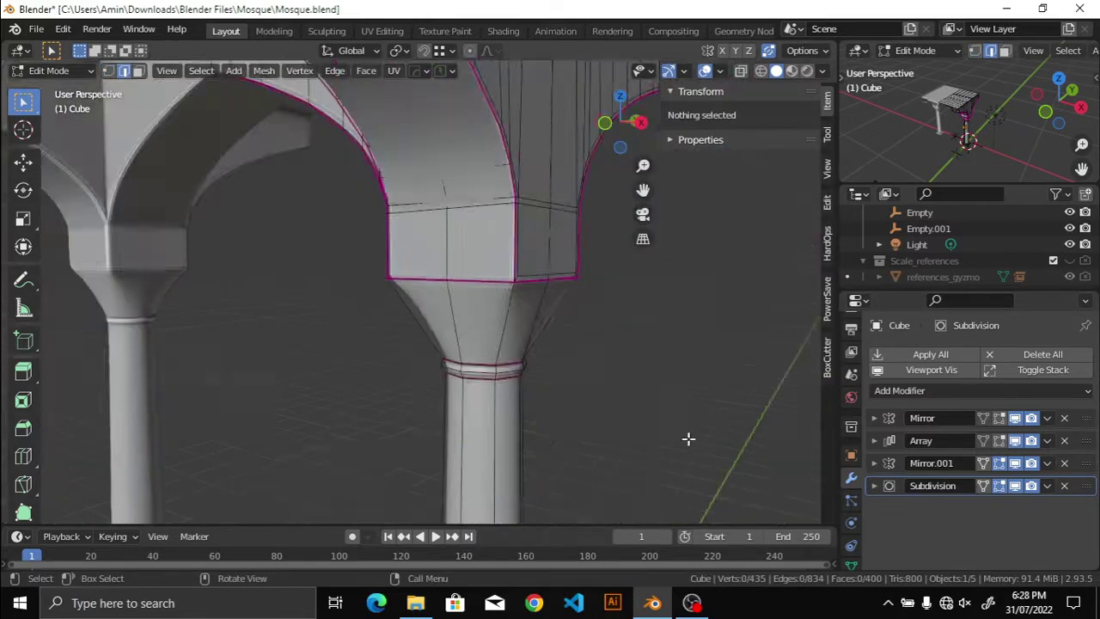
pyautogui.hotkey('shift', 'alt', 'z')
pyautogui.moveTo(616, 400); pyautogui.dragTo(472, 405, button='middle')
pyautogui.hotkey('ctrl', 's')
pyautogui.moveTo(503, 367)
pyautogui.mouseDown(button='middle')
pyautogui.moveTo(479, 361)
pyautogui.moveTo(545, 321)
pyautogui.moveTo(602, 381)
pyautogui.mouseUp(button='middle')
pyautogui.hotkey('shift', 'alt', 'z')
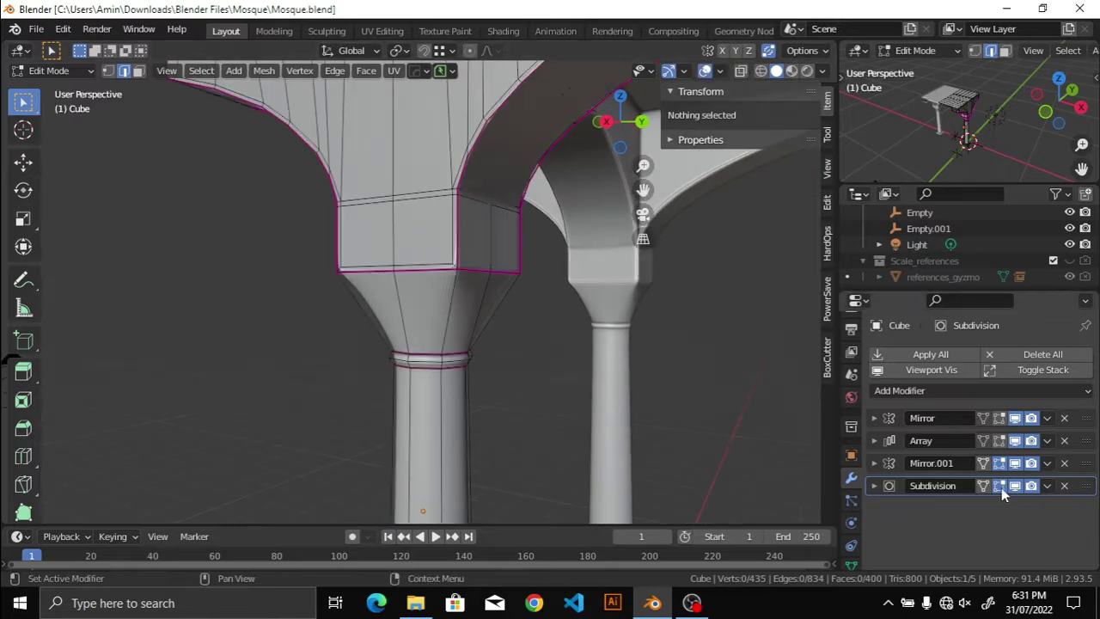
pyautogui.scroll(2, 447, 319)
# Step: Crease the two lower chamfer edges of the capital to 0.80
pyautogui.click(405, 307)
pyautogui.moveTo(405, 307)
pyautogui.mouseDown(button='middle')
pyautogui.moveTo(417, 303)
pyautogui.moveTo(359, 323)
pyautogui.mouseUp(button='middle')
pyautogui.keyDown('shift'); pyautogui.click(417, 303); pyautogui.keyUp('shift')
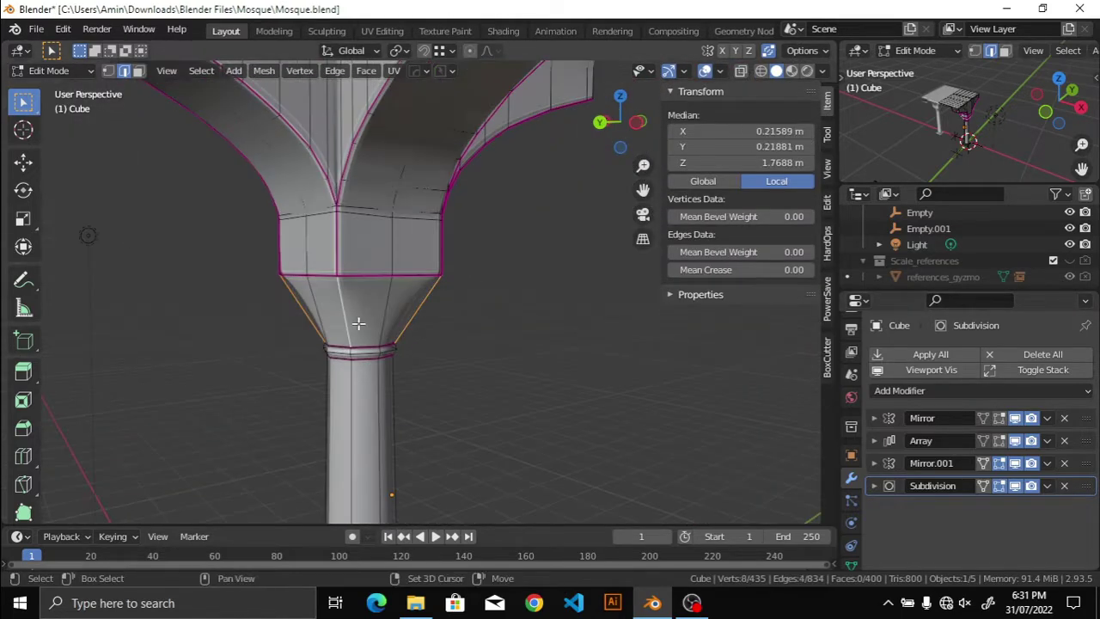
pyautogui.press('Return')
pyautogui.hotkey('shift', 'alt', 'z')
pyautogui.moveTo(567, 336); pyautogui.dragTo(618, 361, button='middle')
# Step: Set the Subdivision modifier's Levels Viewport to 4
pyautogui.click(875, 485)
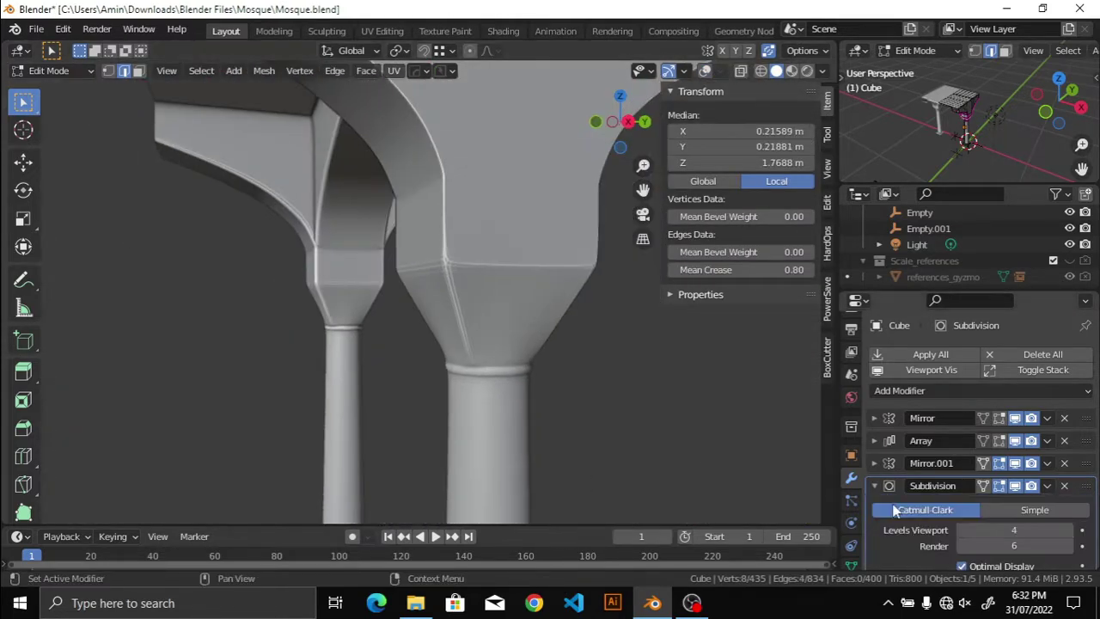
pyautogui.write('4')
pyautogui.press('Return')
pyautogui.moveTo(755, 457)
pyautogui.mouseDown(button='middle')
pyautogui.moveTo(442, 350)
pyautogui.moveTo(653, 326)
pyautogui.mouseUp(button='middle')
pyautogui.hotkey('shift', 'alt', 'z')
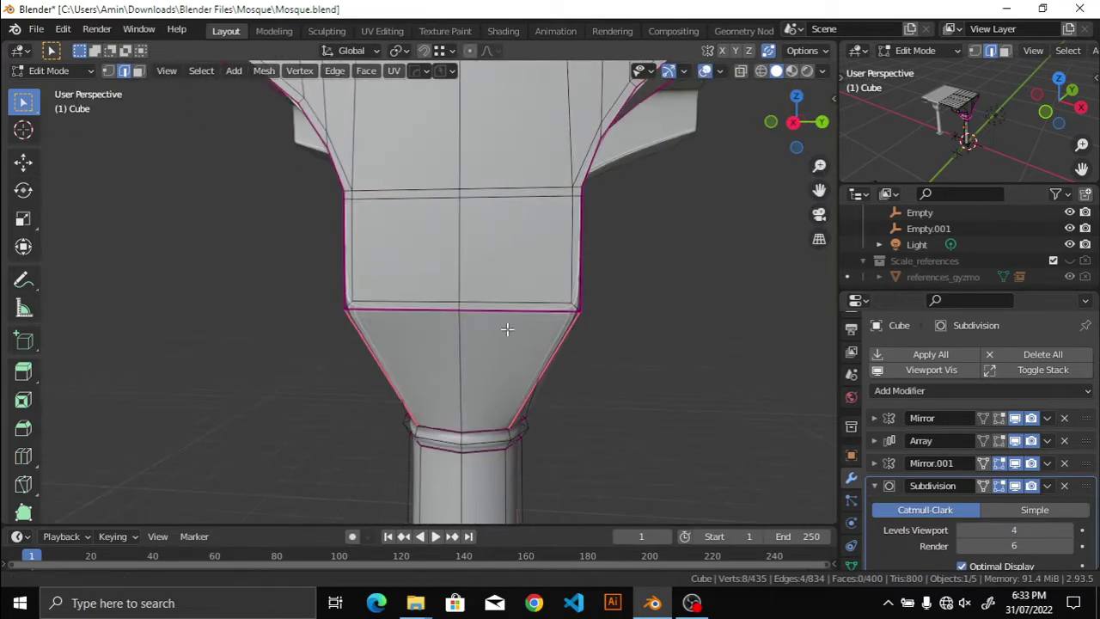
pyautogui.moveTo(503, 327); pyautogui.dragTo(433, 321, button='middle')
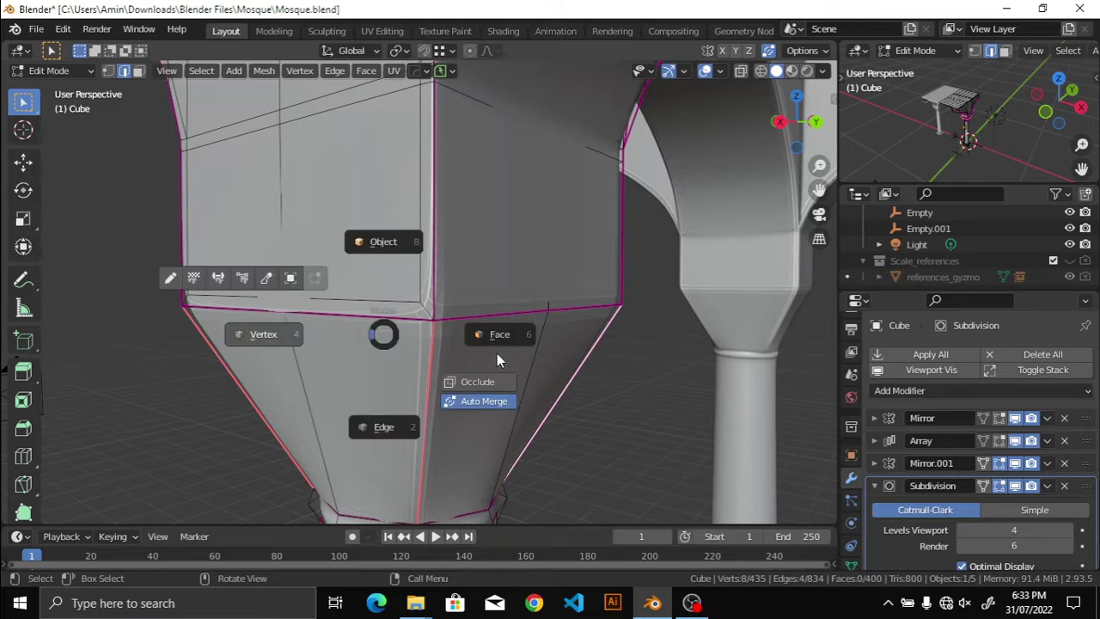
# Step: Slide a capital vertex along its edge to a new position
pyautogui.press('1')
pyautogui.hotkey('alt', 'z')
pyautogui.moveTo(499, 408); pyautogui.dragTo(757, 422, button='middle')
pyautogui.hotkey('ctrl', 'r')
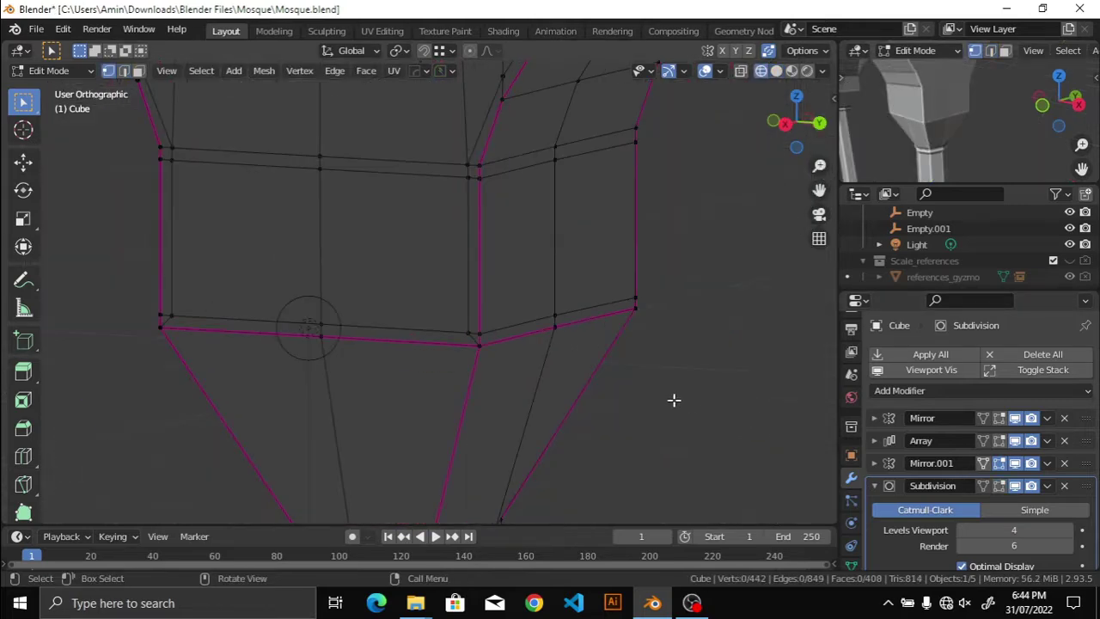
pyautogui.moveTo(493, 382); pyautogui.dragTo(368, 348, button='middle')
pyautogui.scroll(-3, 376, 371)
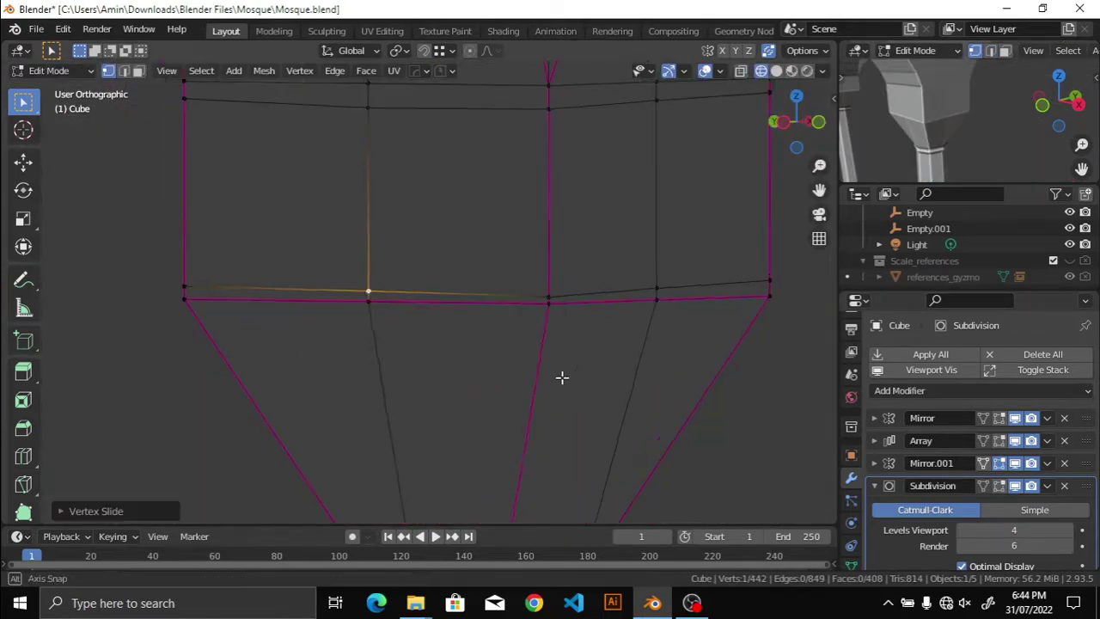
pyautogui.press('g')
pyautogui.press('g')
pyautogui.click(393, 361)
pyautogui.scroll(3, 392, 361)
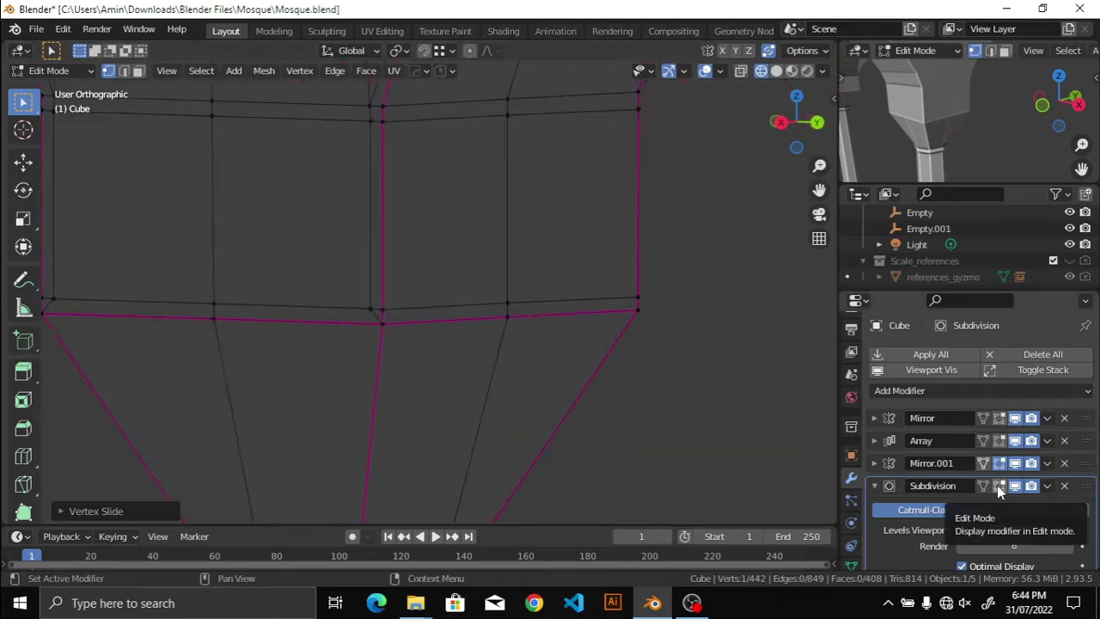
# Step: Switch to Solid shading and give the capital's bottom edge loop a 0.5 crease
pyautogui.press('z')
pyautogui.click(559, 367)
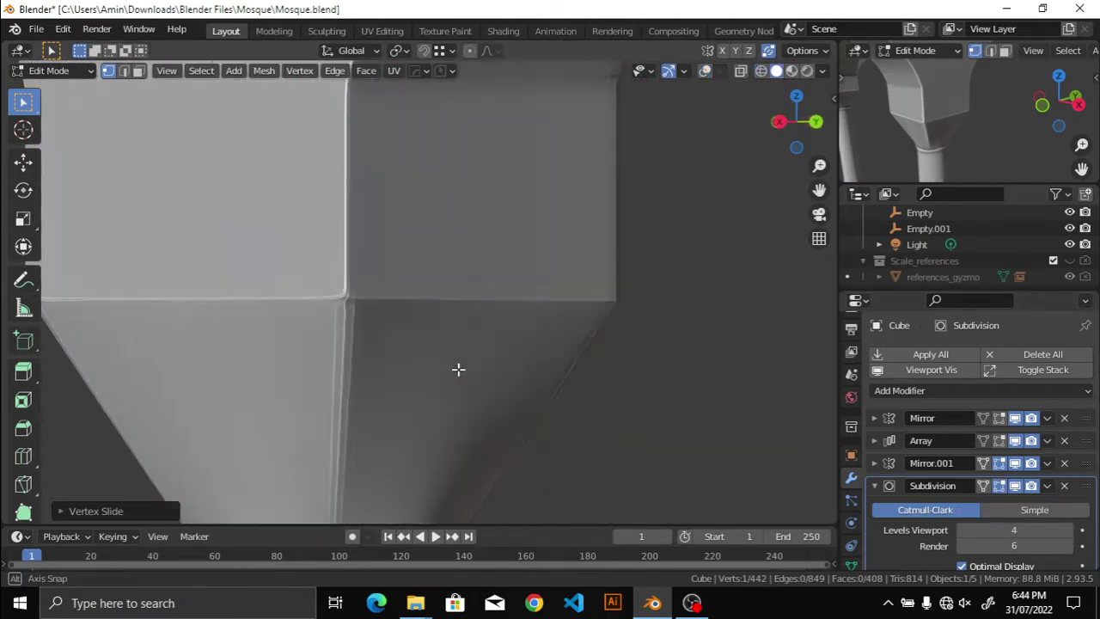
pyautogui.moveTo(456, 368)
pyautogui.mouseDown(button='middle')
pyautogui.moveTo(594, 376)
pyautogui.moveTo(457, 375)
pyautogui.moveTo(552, 386)
pyautogui.moveTo(503, 384)
pyautogui.mouseUp(button='middle')
pyautogui.click(341, 384)
pyautogui.press('n')
pyautogui.click(355, 316)
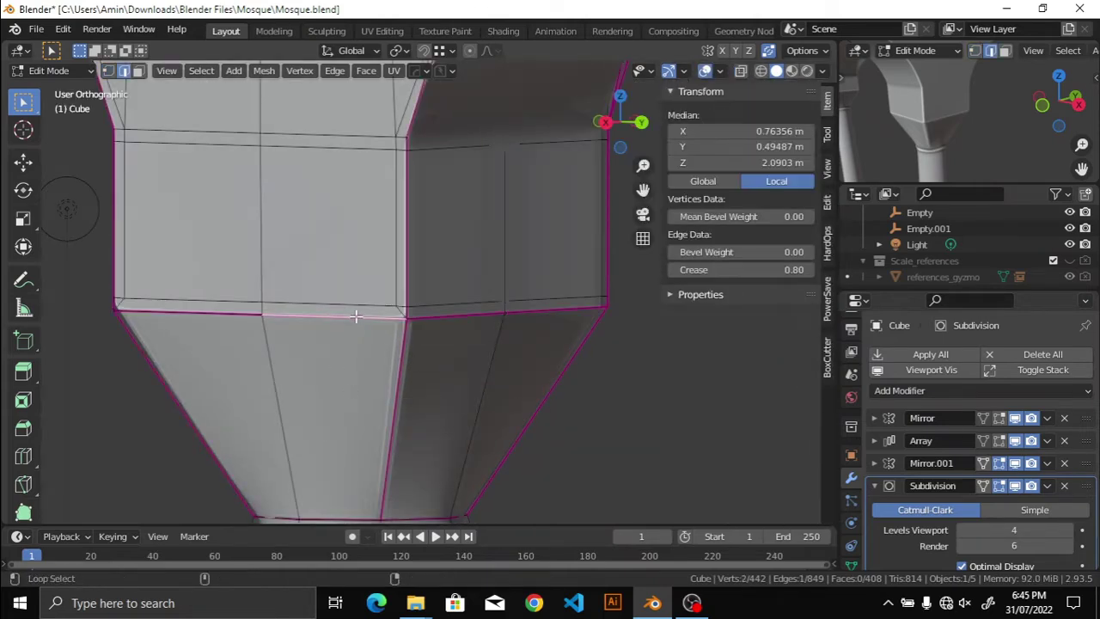
pyautogui.moveTo(449, 316)
pyautogui.mouseDown(button='middle')
pyautogui.moveTo(167, 361)
pyautogui.moveTo(215, 353)
pyautogui.mouseUp(button='middle')
pyautogui.write('.5')
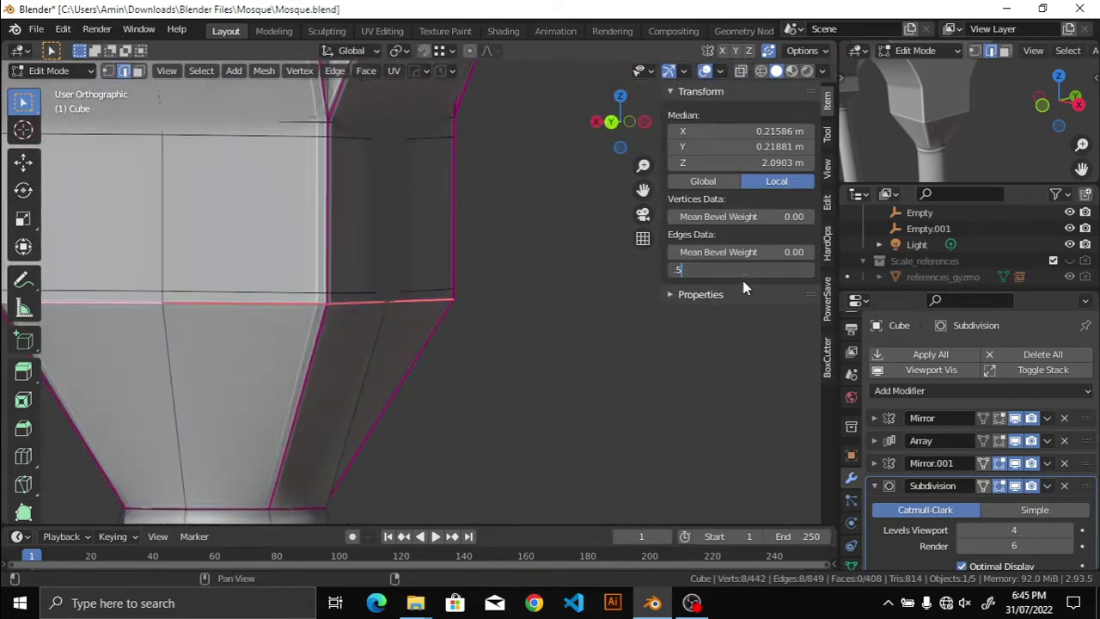
pyautogui.press('Return')
pyautogui.hotkey('shift', 'alt', 'z')
pyautogui.scroll(-3, 401, 380)
pyautogui.scroll(2, 375, 366)
# Step: Preview the smoothed capital and raise the Subdivision modifier's viewport level
pyautogui.moveTo(376, 366); pyautogui.dragTo(653, 363, button='middle')
pyautogui.scroll(1, 493, 371)
pyautogui.hotkey('shift', 'alt', 'z')
pyautogui.press('n')
pyautogui.hotkey('shift', 'alt', 'z')
pyautogui.click(1017, 527)
pyautogui.write('6')
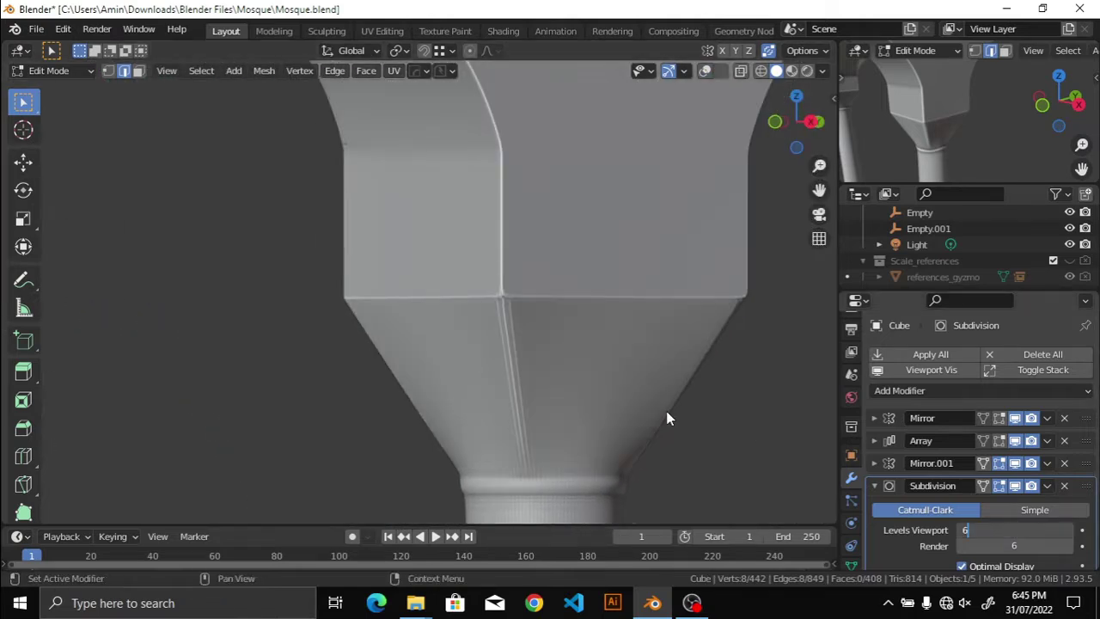
pyautogui.press('Return')
pyautogui.moveTo(663, 409)
pyautogui.mouseDown(button='middle')
pyautogui.moveTo(604, 370)
pyautogui.moveTo(715, 401)
pyautogui.mouseUp(button='middle')
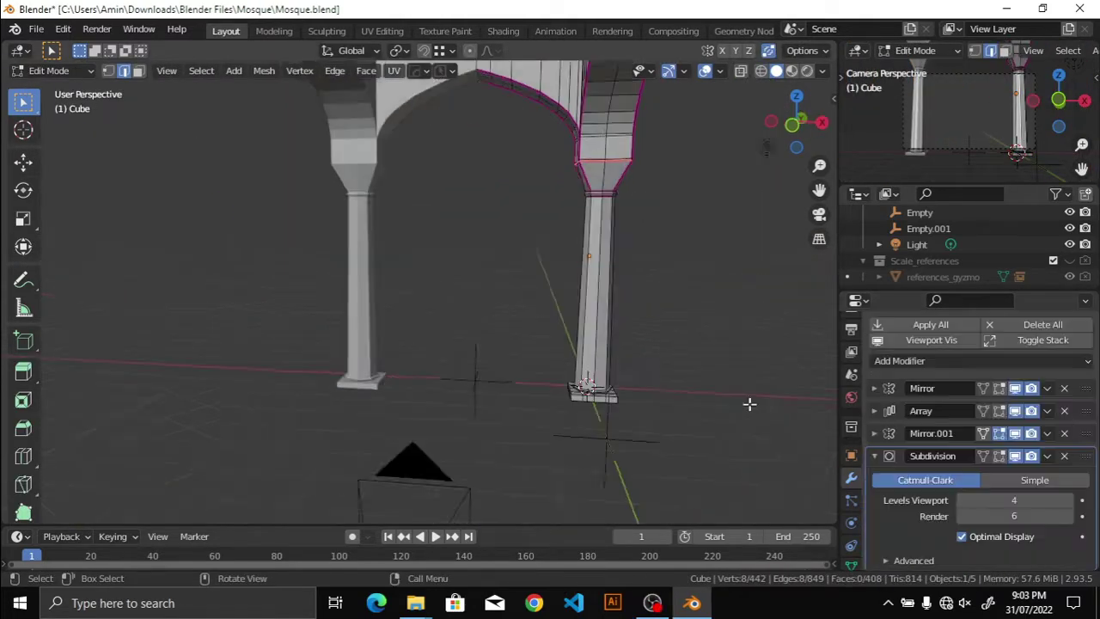
# Step: Show the subdivided result on cage and lower the viewport subdivision level to 3
pyautogui.moveTo(602, 372); pyautogui.dragTo(605, 318, button='middle')
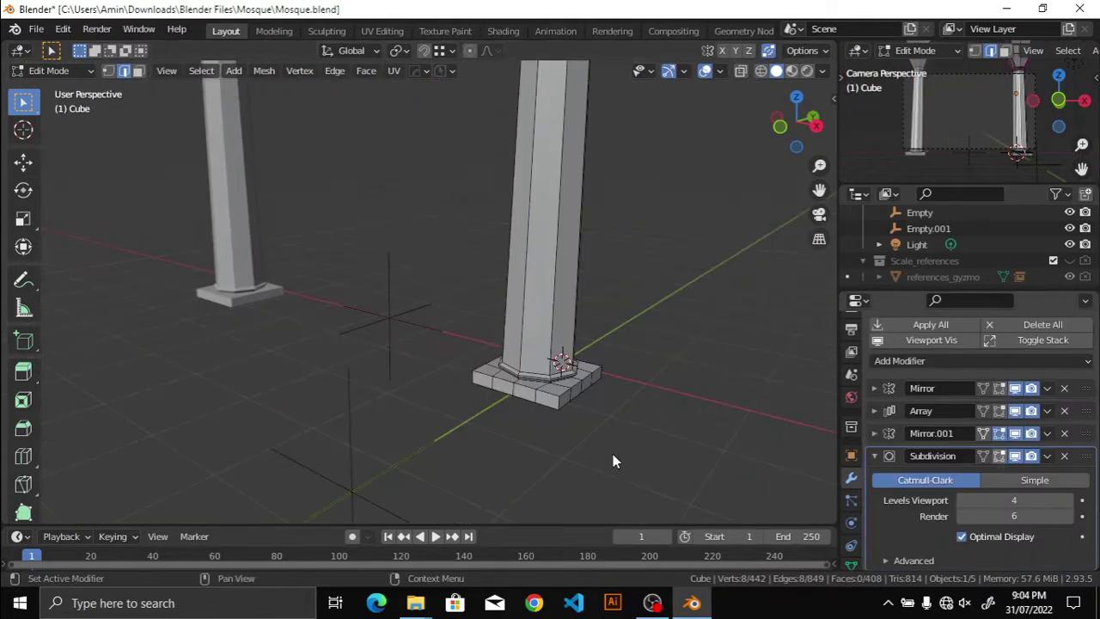
pyautogui.click(902, 456)
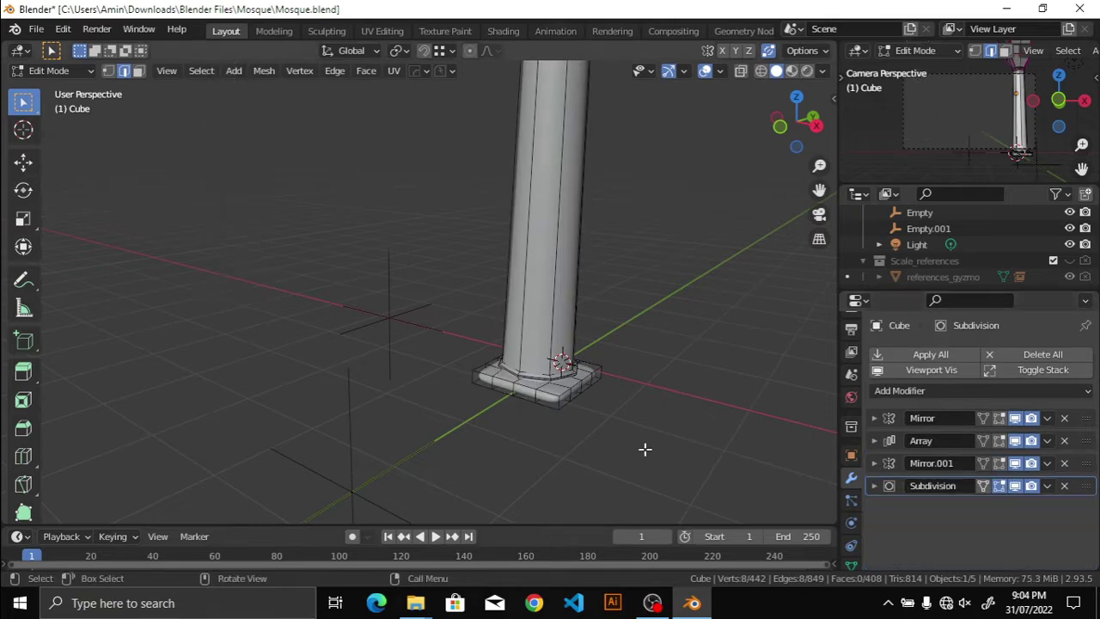
pyautogui.moveTo(602, 361); pyautogui.dragTo(481, 344, button='middle')
pyautogui.scroll(4, 404, 344)
pyautogui.hotkey('ctrl', '0')
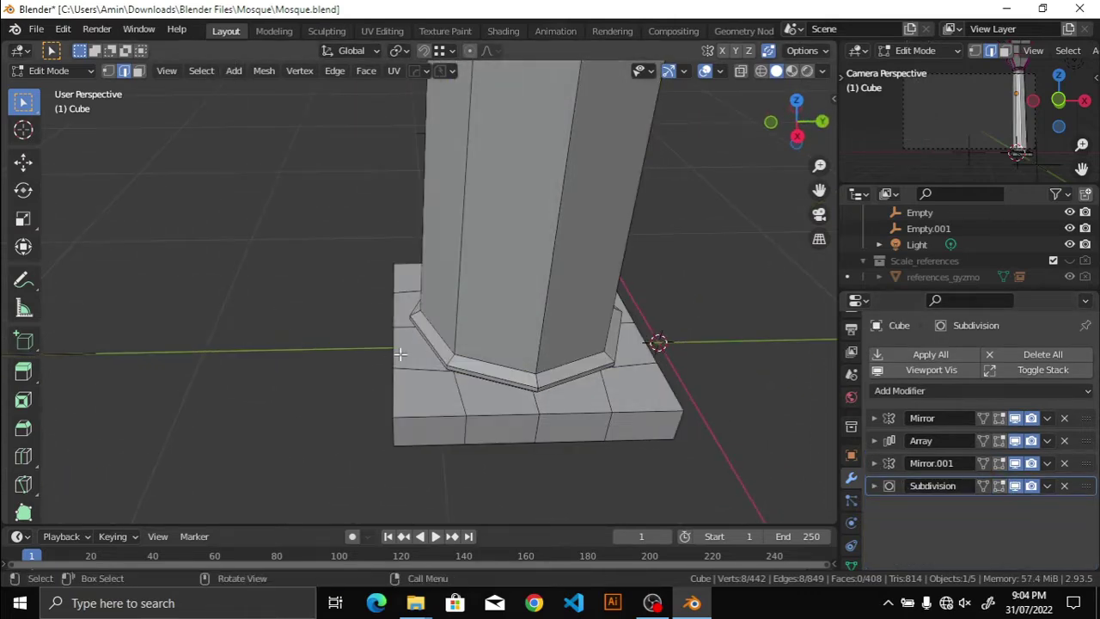
pyautogui.click(999, 486)
pyautogui.click(1017, 533)
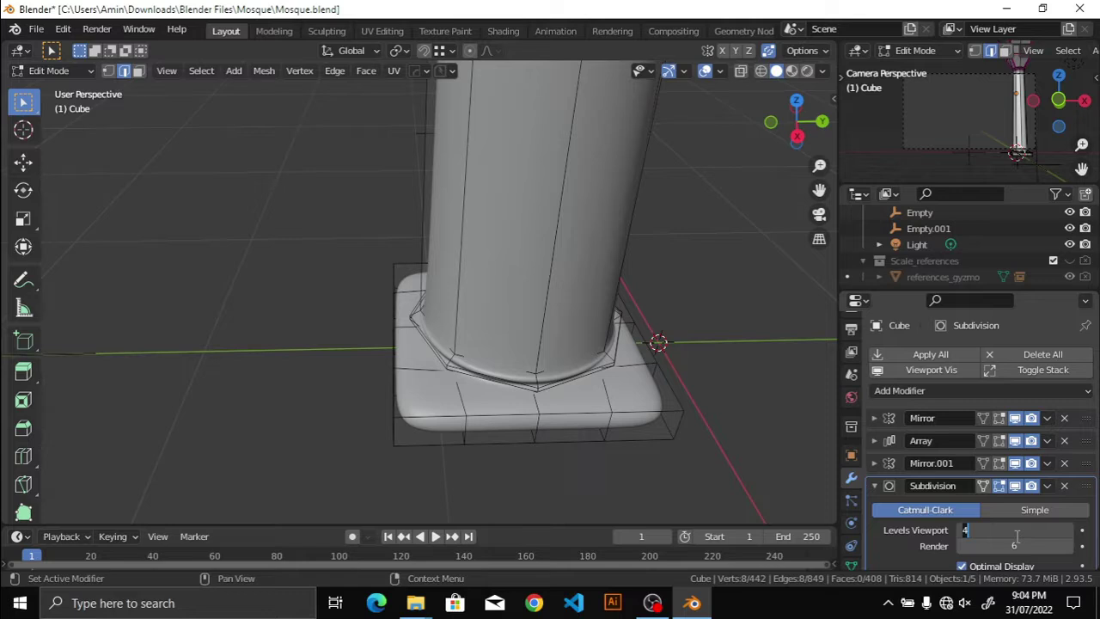
# Step: Add edge loops around the column base, sliding each near its outer edges
pyautogui.click(411, 371)
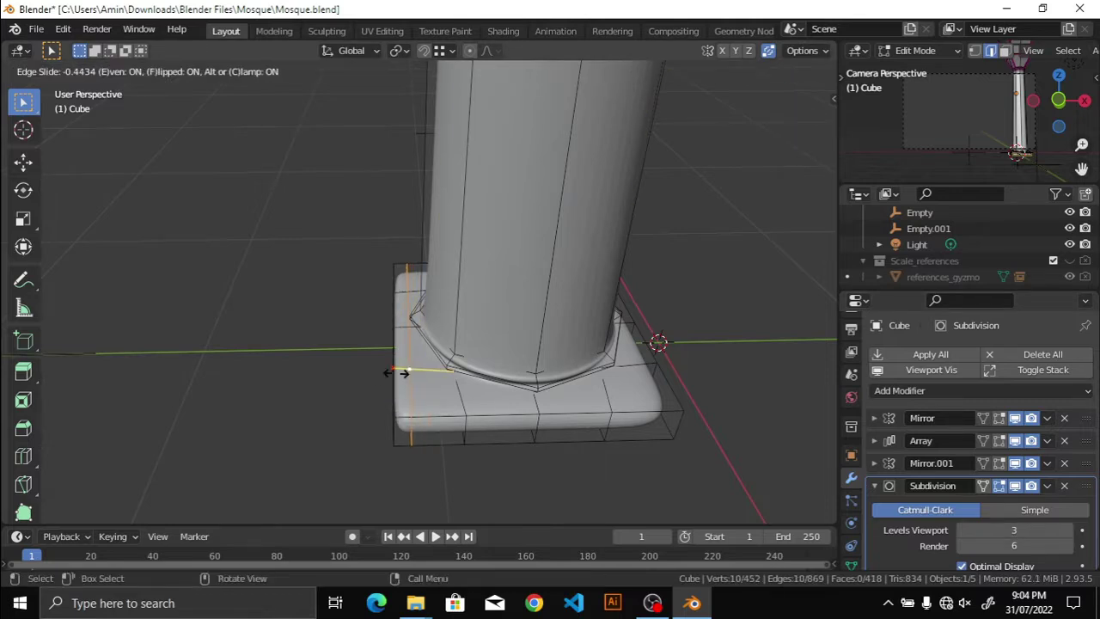
pyautogui.click(393, 376)
pyautogui.moveTo(393, 375); pyautogui.dragTo(580, 393, button='middle')
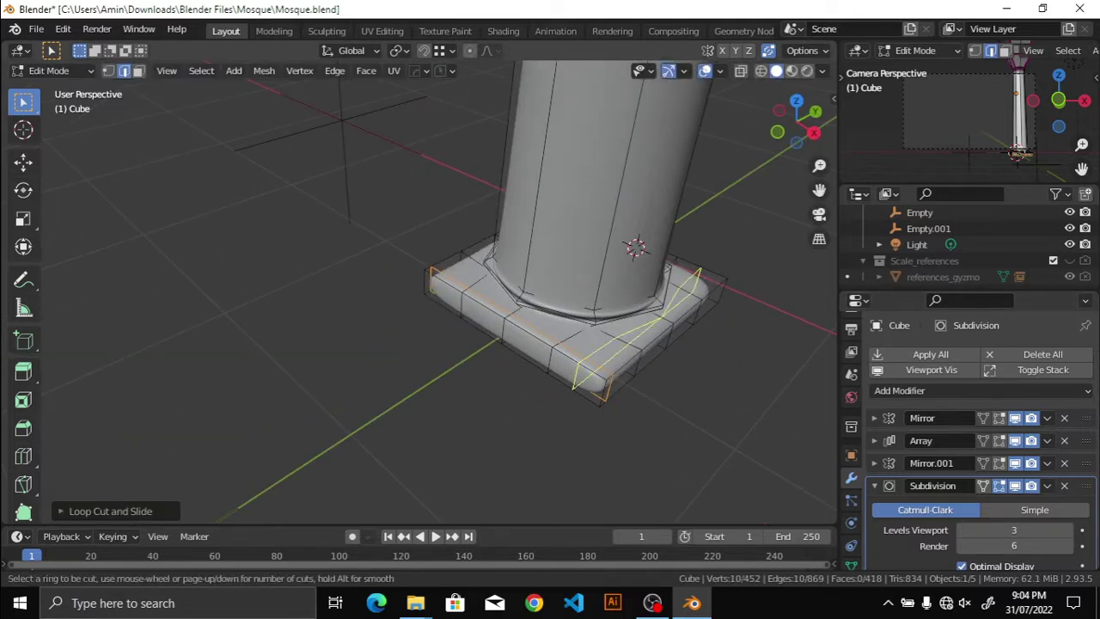
pyautogui.click(630, 339)
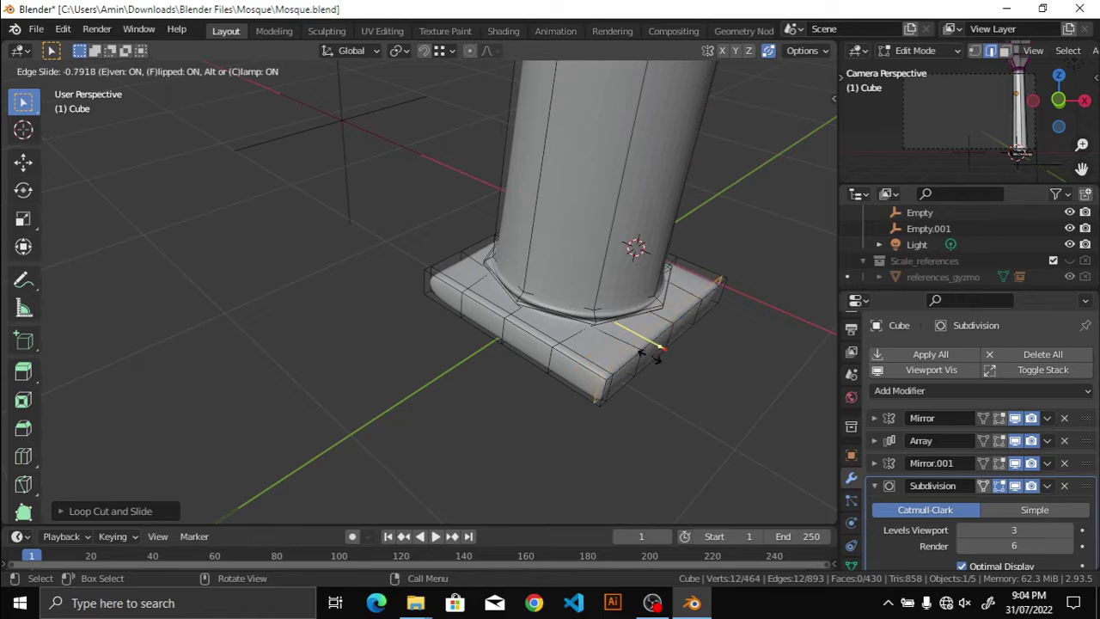
pyautogui.click(644, 354)
pyautogui.moveTo(645, 354)
pyautogui.mouseDown(button='middle')
pyautogui.moveTo(619, 404)
pyautogui.moveTo(586, 396)
pyautogui.mouseUp(button='middle')
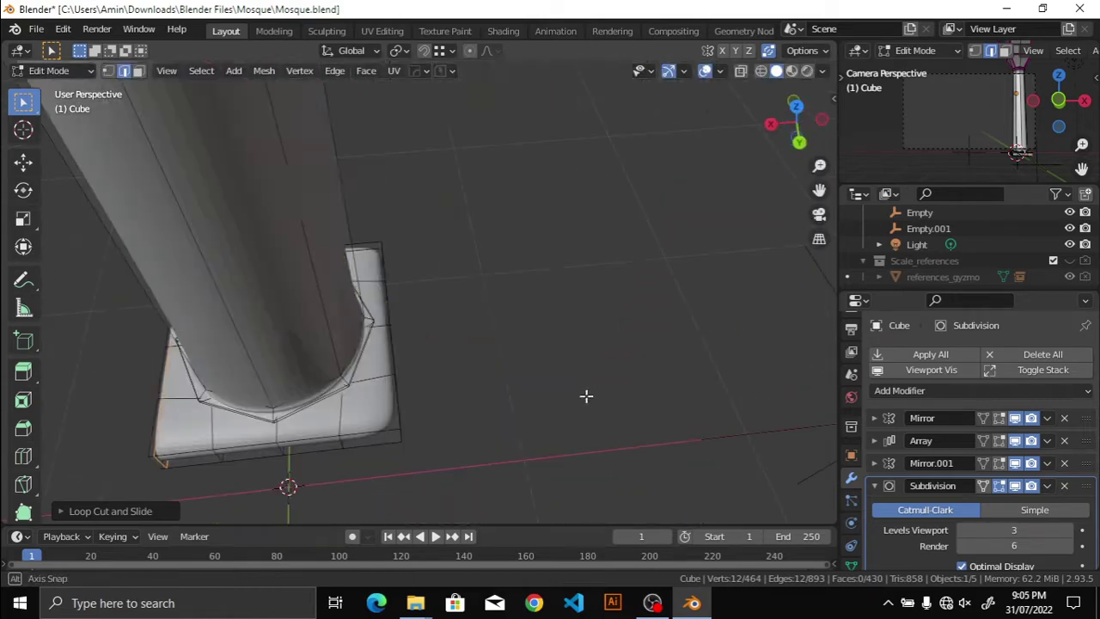
pyautogui.click(378, 320)
pyautogui.click(389, 327)
pyautogui.moveTo(389, 327)
pyautogui.mouseDown(button='middle')
pyautogui.moveTo(555, 341)
pyautogui.moveTo(535, 434)
pyautogui.moveTo(558, 401)
pyautogui.moveTo(577, 432)
pyautogui.moveTo(626, 369)
pyautogui.moveTo(486, 317)
pyautogui.mouseUp(button='middle')
# Step: Cut two more loops on the base, one placed just below its top edge
pyautogui.hotkey('ctrl', 'r')
pyautogui.click(535, 434)
pyautogui.click(551, 438)
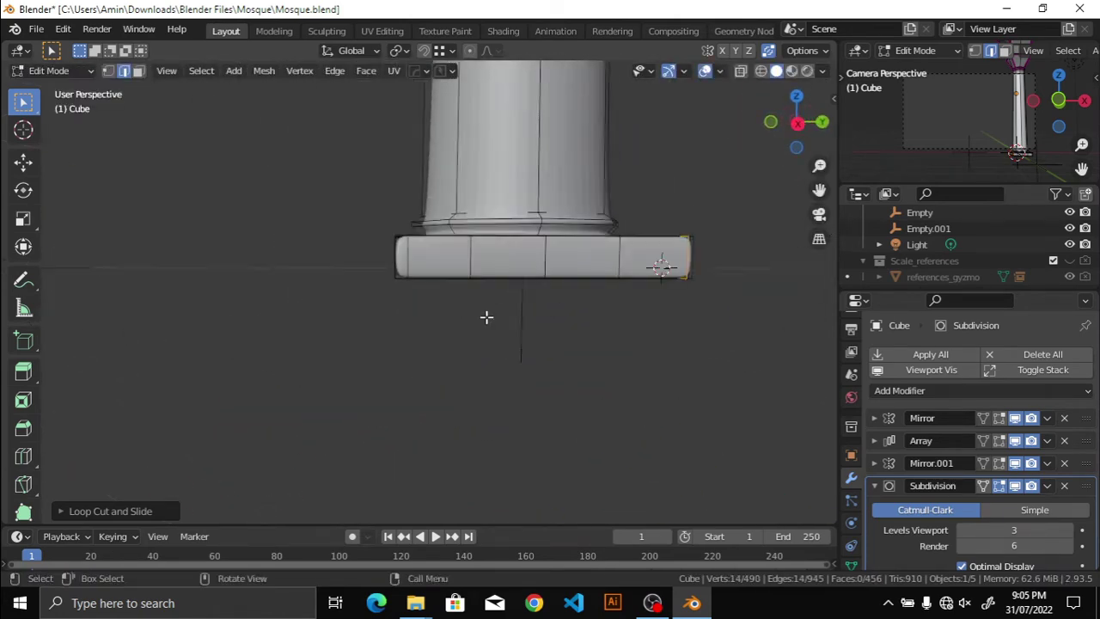
pyautogui.hotkey('ctrl', 'r')
pyautogui.click(464, 271)
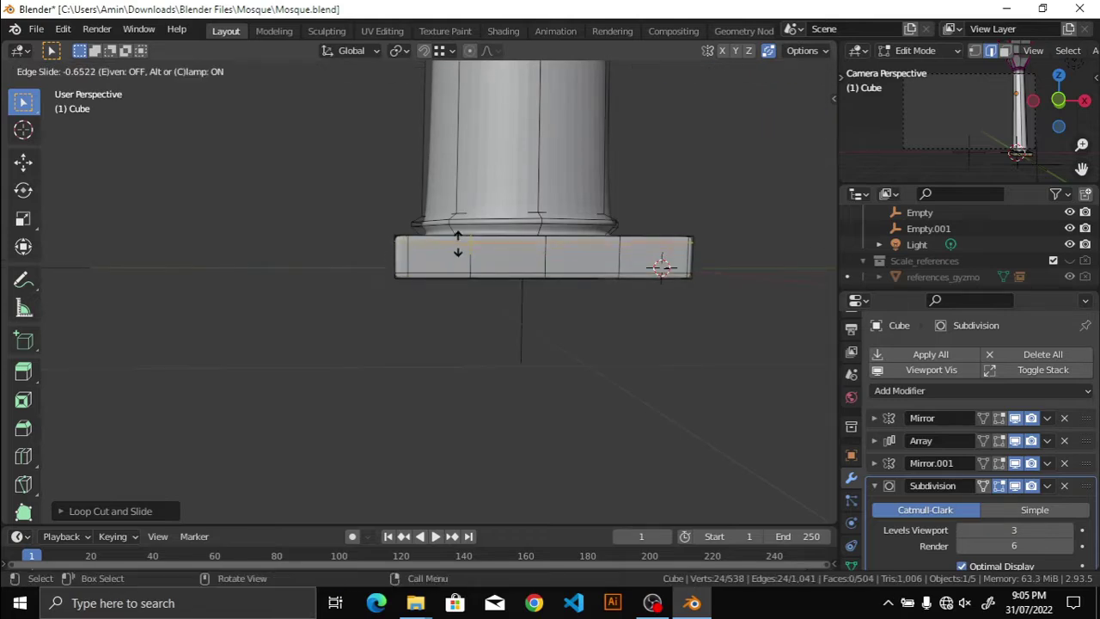
pyautogui.click(458, 247)
pyautogui.moveTo(462, 344)
pyautogui.mouseDown(button='middle')
pyautogui.moveTo(619, 376)
pyautogui.moveTo(437, 373)
pyautogui.moveTo(505, 359)
pyautogui.mouseUp(button='middle')
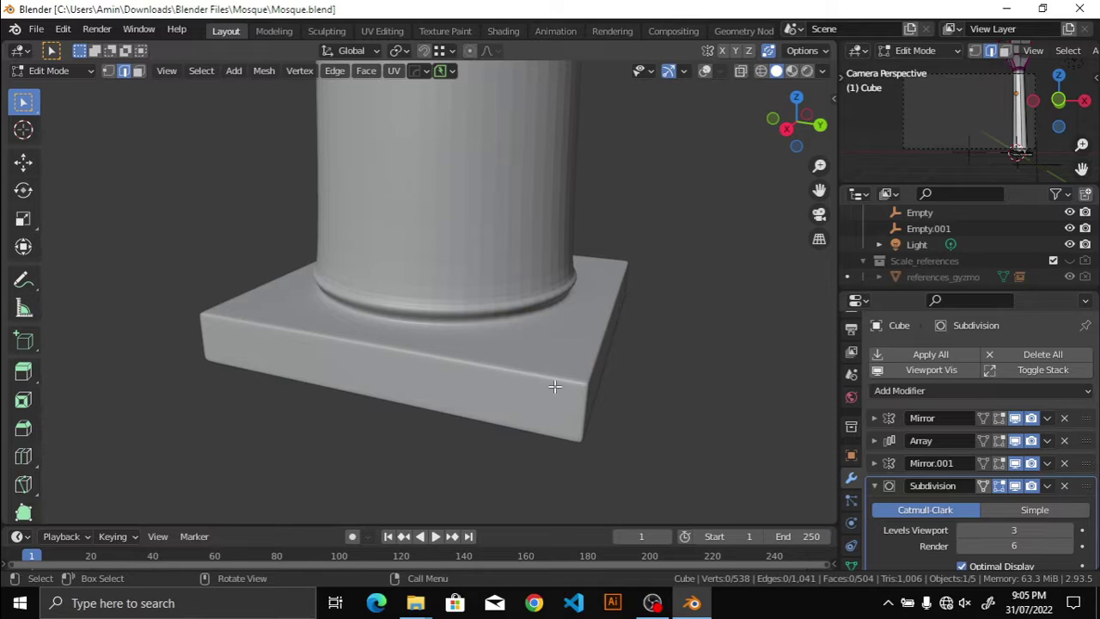
pyautogui.scroll(-3, 554, 386)
pyautogui.moveTo(591, 420)
pyautogui.mouseDown(button='middle')
pyautogui.moveTo(469, 364)
pyautogui.moveTo(567, 335)
pyautogui.moveTo(577, 310)
pyautogui.mouseUp(button='middle')
# Step: Confirm an edge value in the sidebar and deselect to preview the smoothed capital
pyautogui.press('q')
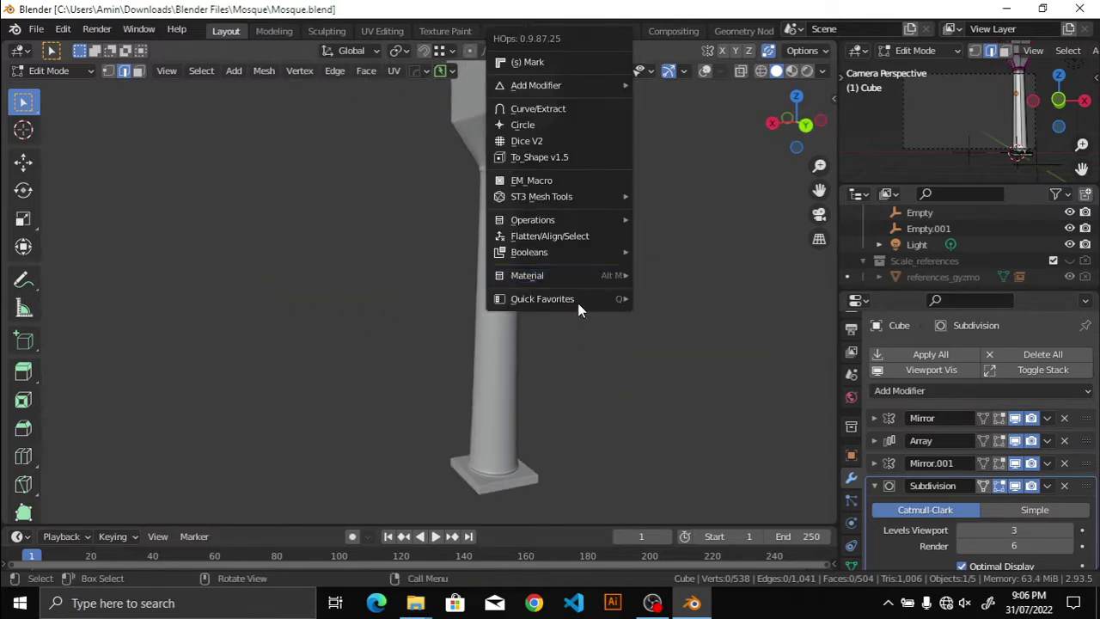
pyautogui.press('Escape')
pyautogui.scroll(5, 593, 258)
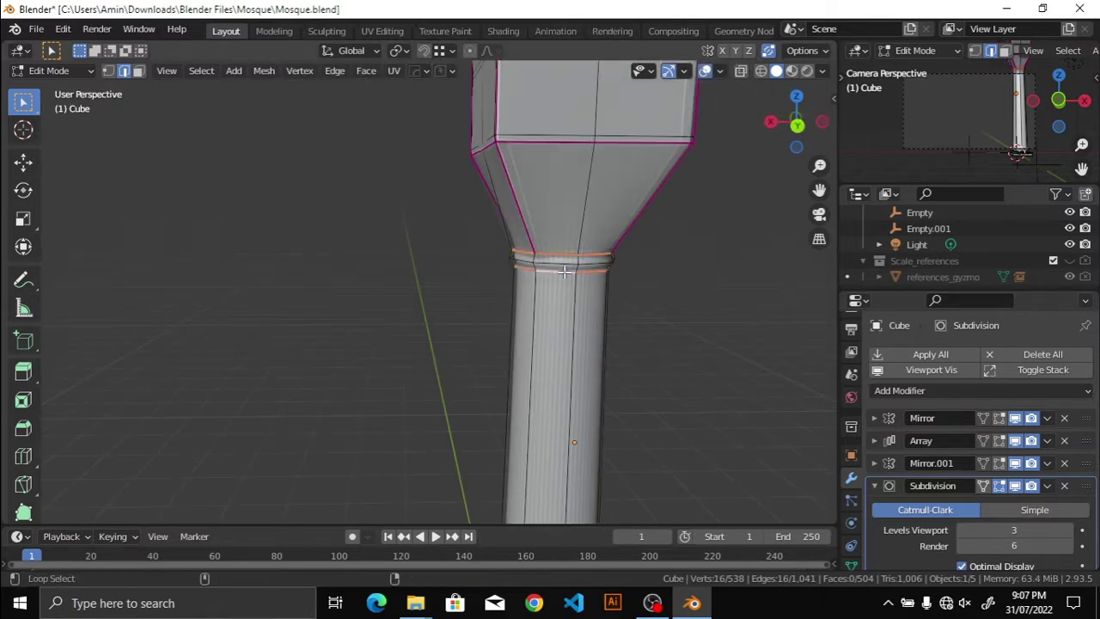
pyautogui.press('n')
pyautogui.press('Return')
pyautogui.hotkey('alt', 'a')
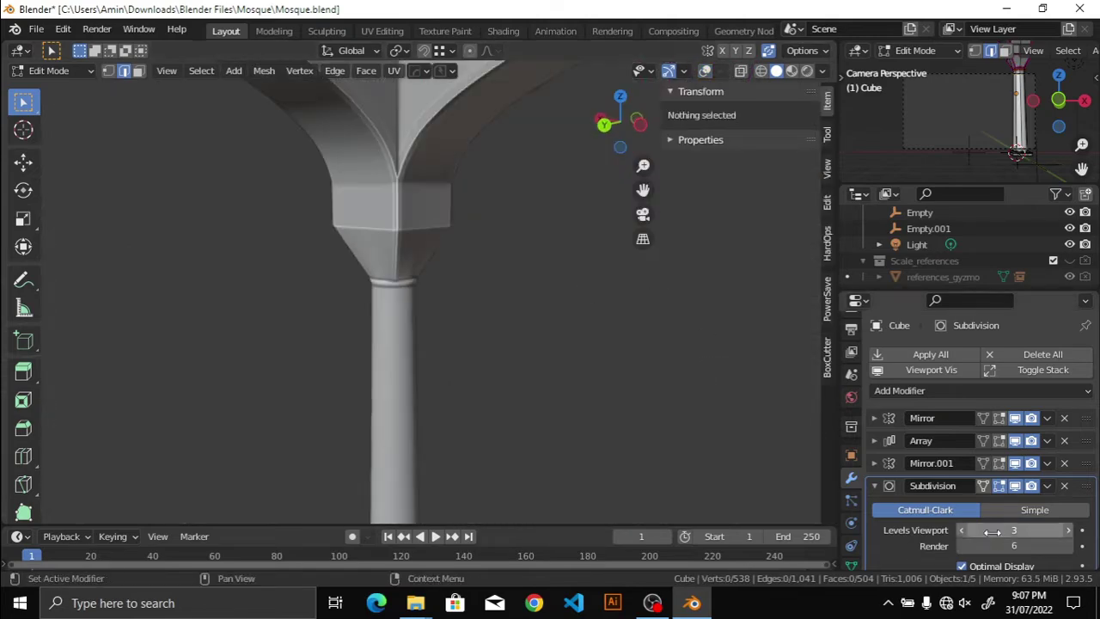
pyautogui.write('4')
# Step: Set the viewport subdivision level to 4 and select, then clear, the column neck's edge loop
pyautogui.press('Return')
pyautogui.moveTo(569, 344); pyautogui.dragTo(483, 302, button='middle')
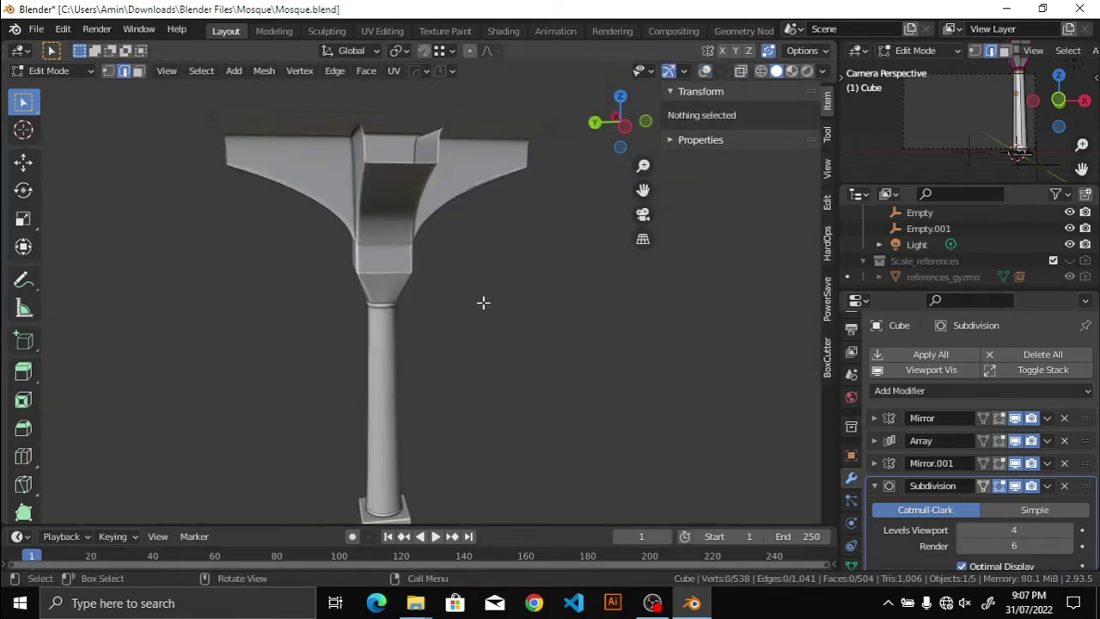
pyautogui.scroll(3, 483, 303)
pyautogui.press('q')
pyautogui.click(516, 368)
pyautogui.scroll(2, 507, 361)
pyautogui.hotkey('shift', 'alt', 'z')
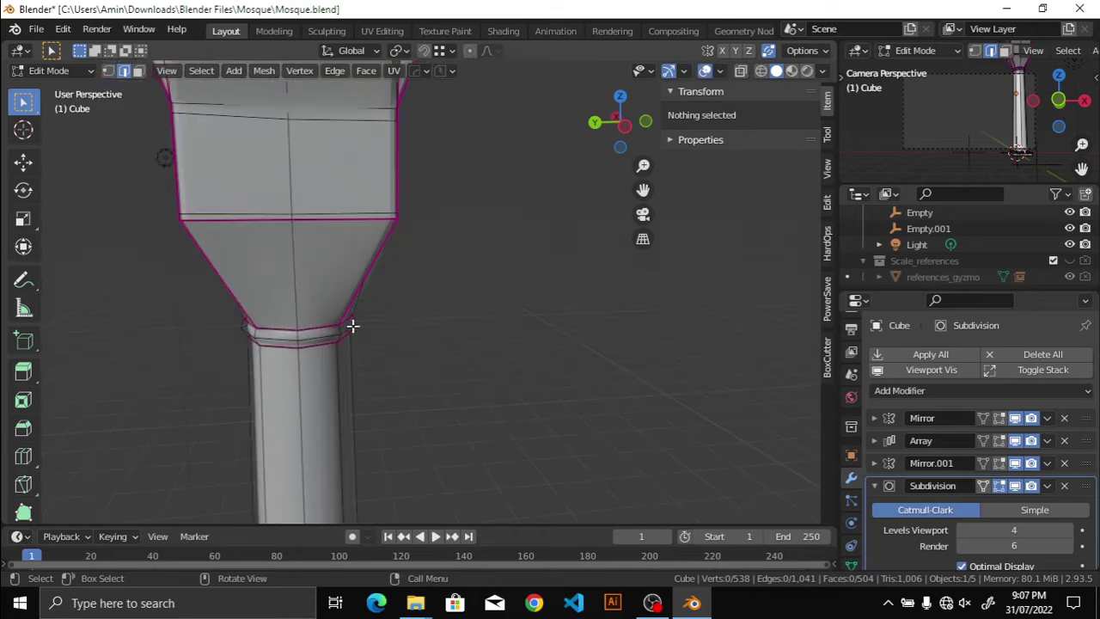
pyautogui.keyDown('alt'); pyautogui.click(316, 340); pyautogui.keyUp('alt')
pyautogui.hotkey('alt', 'a')
pyautogui.moveTo(524, 333); pyautogui.dragTo(577, 332, button='middle')
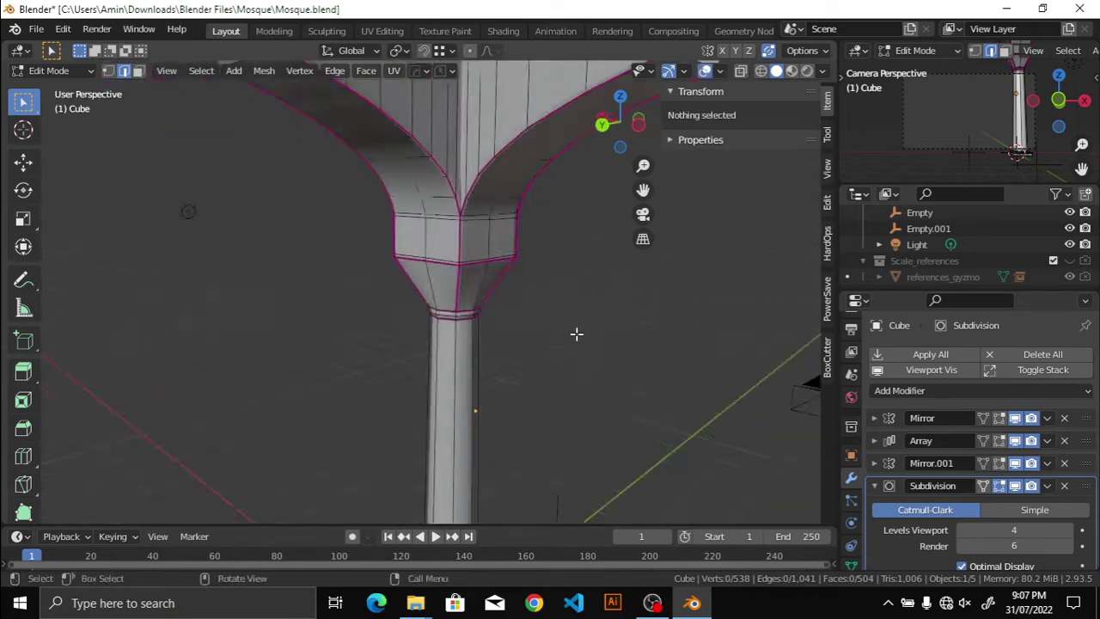
pyautogui.press('q')
pyautogui.click(650, 361)
pyautogui.scroll(2, 577, 332)
# Step: Cut an edge loop across the arch flare and slide it close to the capital
pyautogui.click(999, 485)
pyautogui.keyDown('alt'); pyautogui.click(413, 196); pyautogui.keyUp('alt')
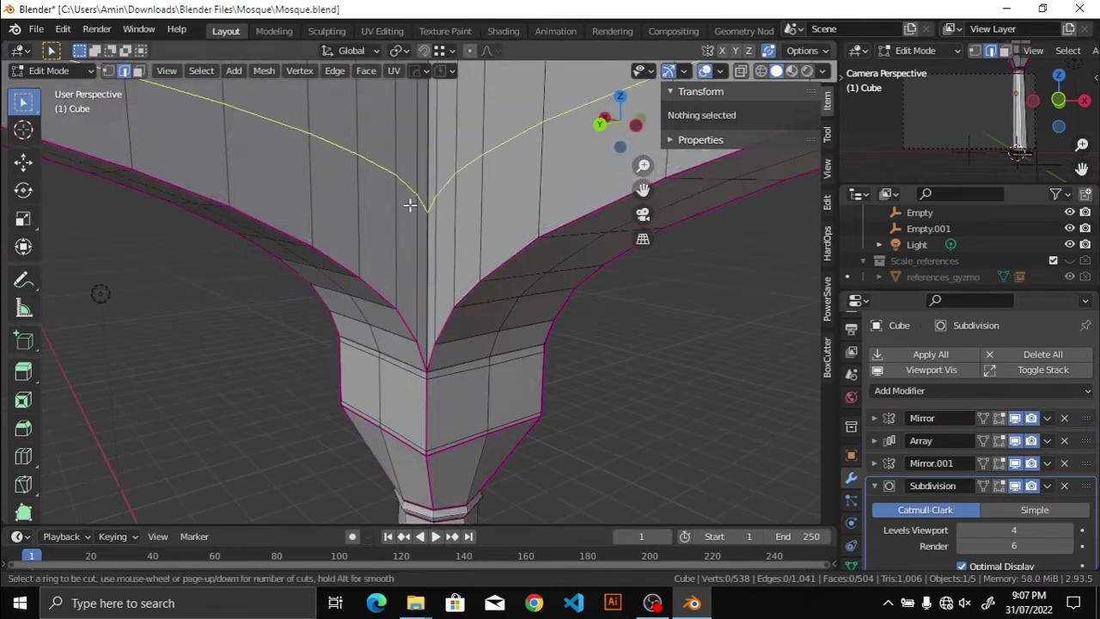
pyautogui.press('g')
pyautogui.press('g')
pyautogui.click(406, 333)
pyautogui.hotkey('shift', 'alt', 'z')
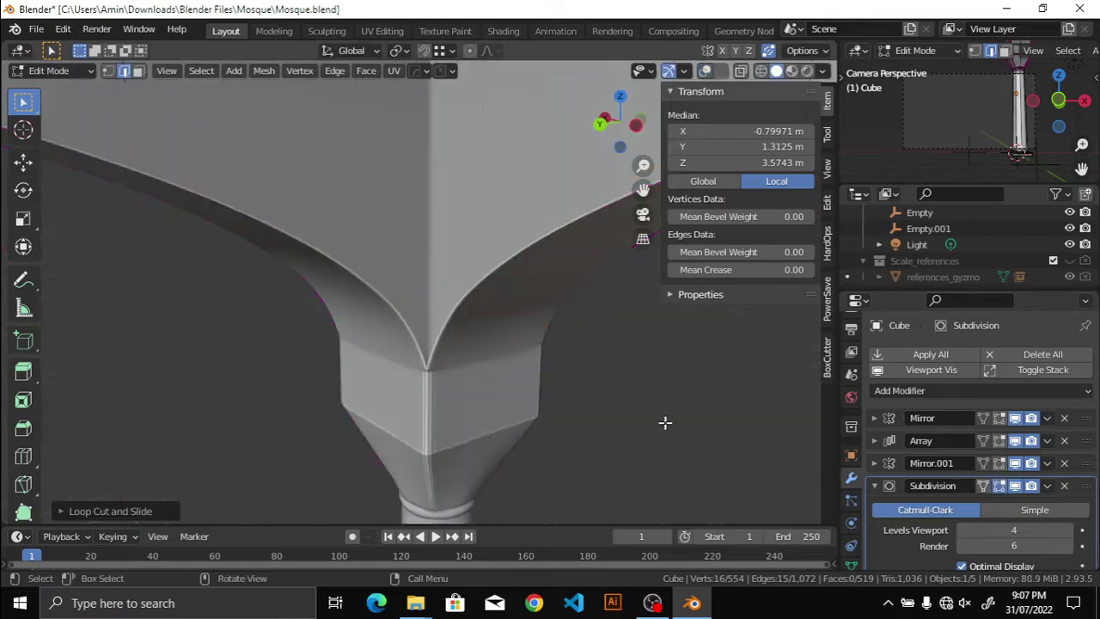
pyautogui.scroll(3, 522, 373)
pyautogui.moveTo(523, 372); pyautogui.dragTo(485, 364, button='middle')
pyautogui.scroll(-3, 485, 364)
pyautogui.hotkey('shift', 'alt', 'z')
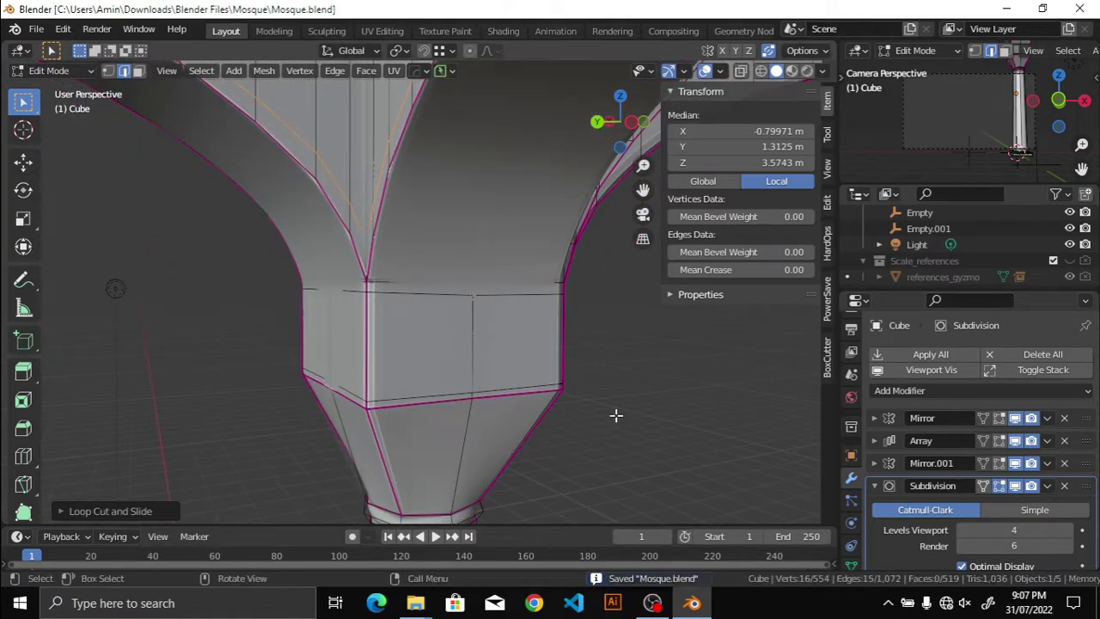
# Step: Inspect the whole column from the side with overlays hidden
pyautogui.moveTo(615, 415)
pyautogui.mouseDown(button='middle')
pyautogui.moveTo(694, 427)
pyautogui.moveTo(645, 418)
pyautogui.mouseUp(button='middle')
pyautogui.hotkey('shift', 'alt', 'z')
pyautogui.scroll(-5, 646, 418)
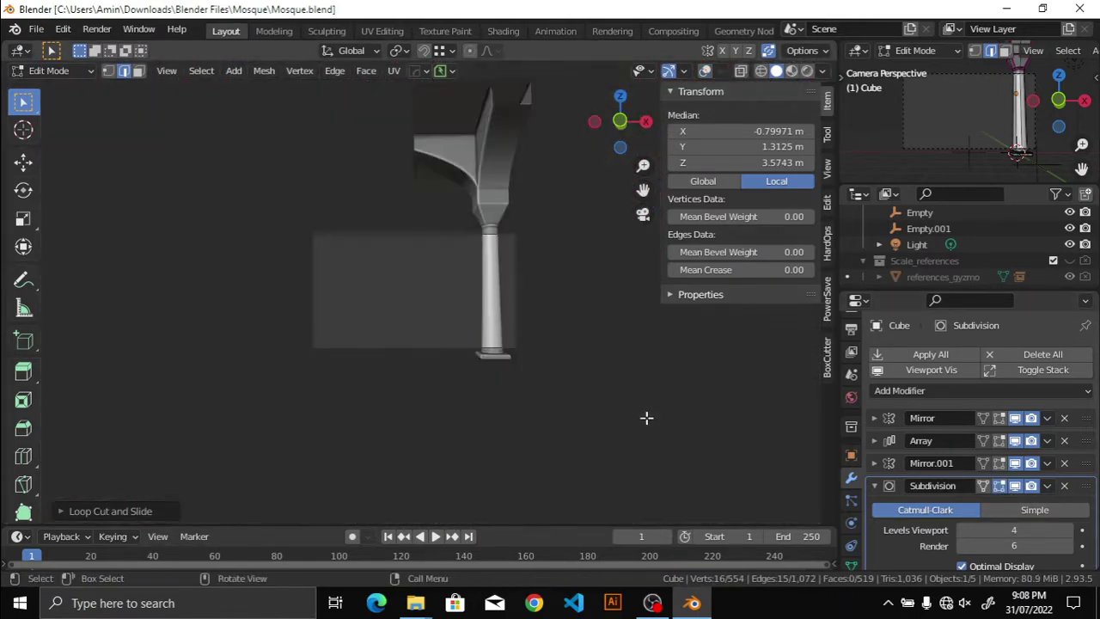
pyautogui.scroll(5, 560, 349)
pyautogui.moveTo(560, 348)
pyautogui.mouseDown(button='middle')
pyautogui.moveTo(452, 353)
pyautogui.moveTo(428, 437)
pyautogui.moveTo(535, 360)
pyautogui.moveTo(528, 415)
pyautogui.mouseUp(button='middle')
pyautogui.scroll(3, 494, 366)
# Step: Show the column's unsmoothed cage and orbit to the base, returning to solid shading
pyautogui.hotkey('shift', 'alt', 'z')
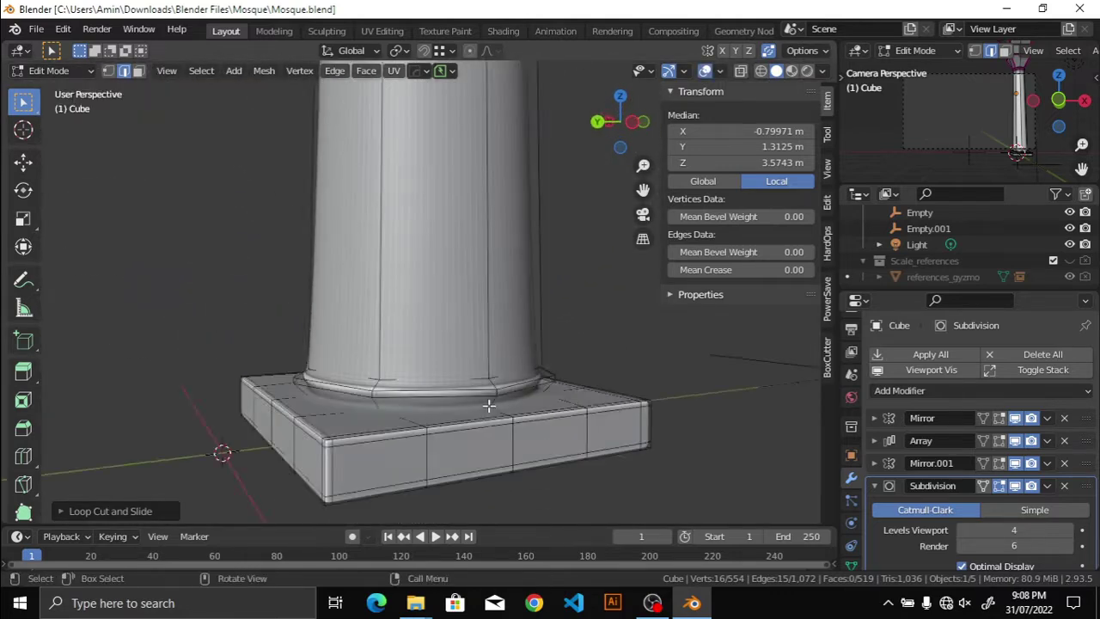
pyautogui.click(999, 485)
pyautogui.hotkey('alt', 'z')
pyautogui.press('n')
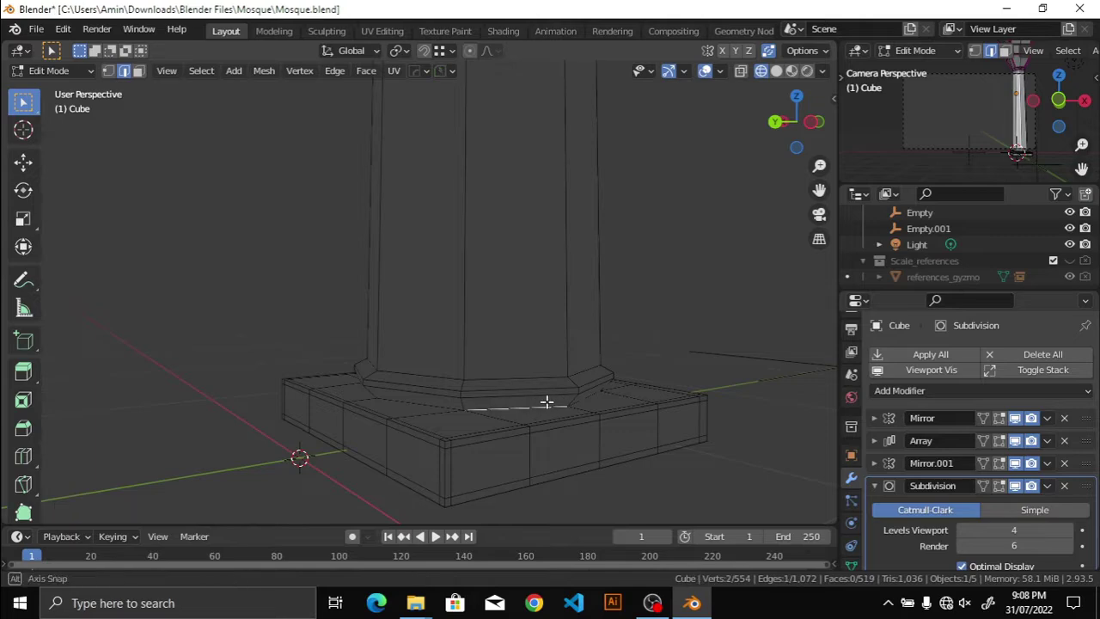
pyautogui.rightClick(547, 402)
pyautogui.press('Escape')
pyautogui.moveTo(552, 410)
pyautogui.mouseDown(button='middle')
pyautogui.moveTo(522, 414)
pyautogui.moveTo(624, 355)
pyautogui.mouseUp(button='middle')
pyautogui.hotkey('alt', 'z')
pyautogui.scroll(2, 585, 337)
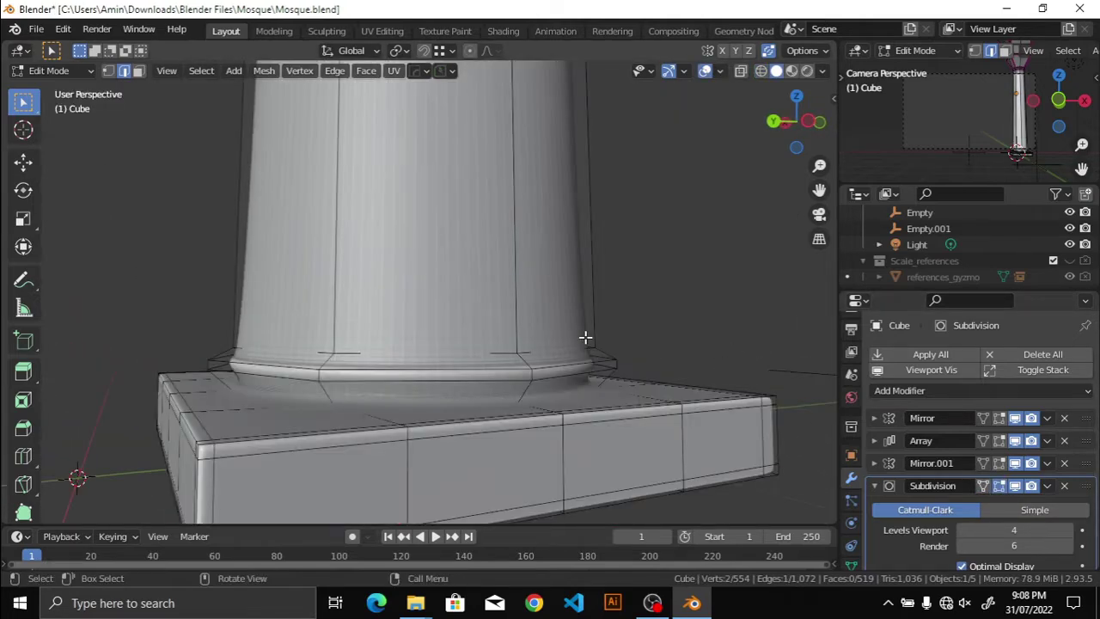
# Step: Select the base edge loop, crease it at 0.5, then revise the crease value
pyautogui.press('n')
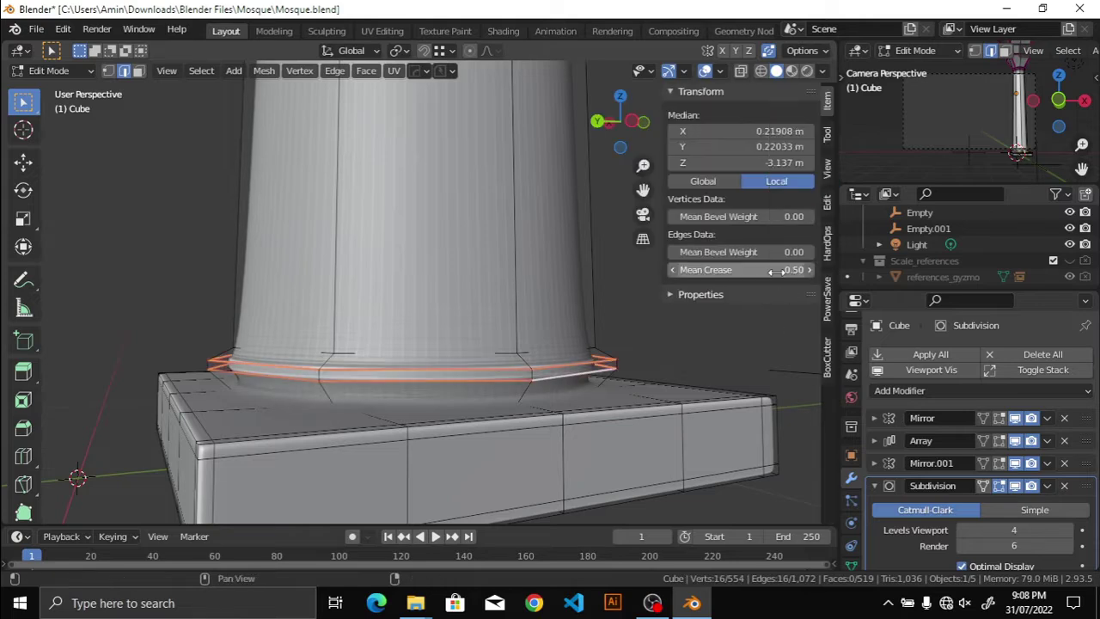
pyautogui.hotkey('ctrl', 'z')
pyautogui.hotkey('ctrl', 'shift', 'z')
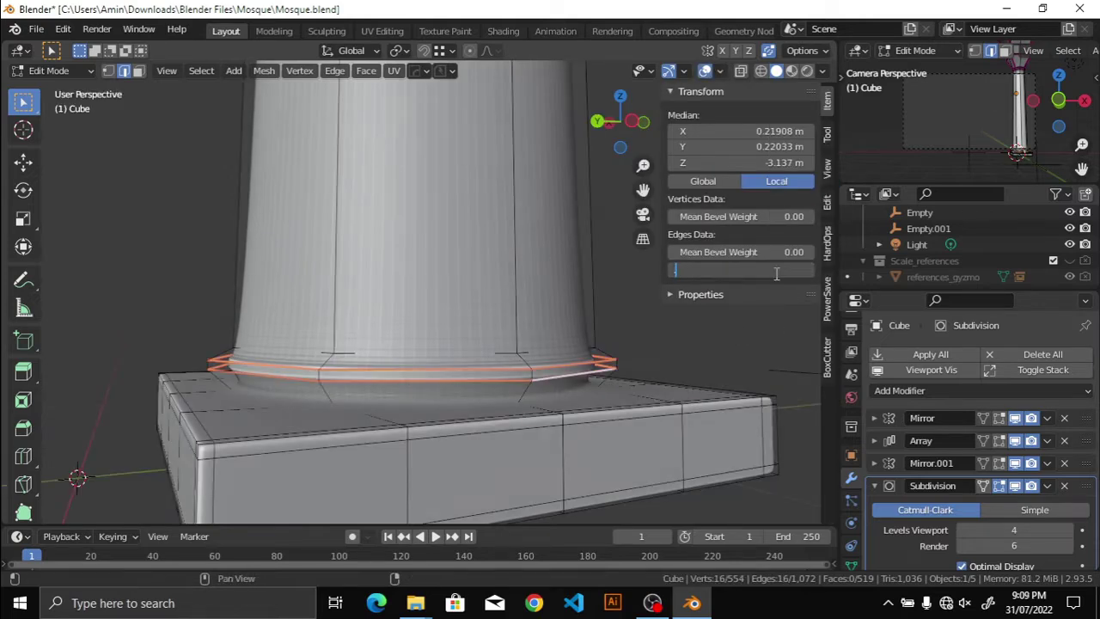
pyautogui.write('0')
pyautogui.hotkey('ctrl', 'z')
pyautogui.write('.5')
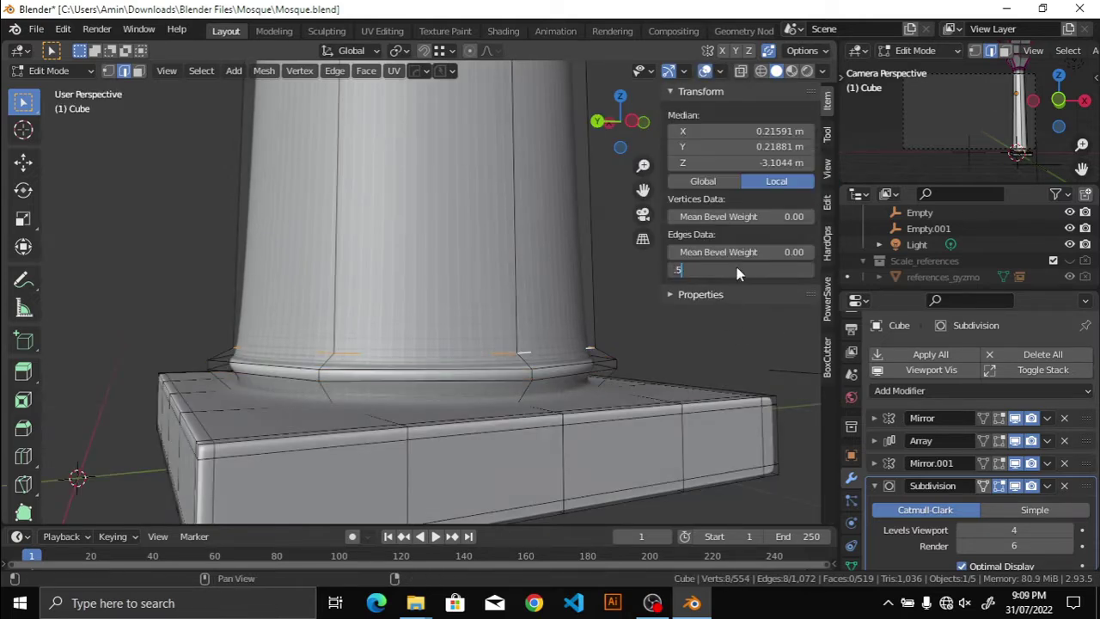
pyautogui.hotkey('ctrl', 'z')
pyautogui.scroll(-5, 681, 372)
pyautogui.moveTo(681, 371); pyautogui.dragTo(570, 347, button='middle')
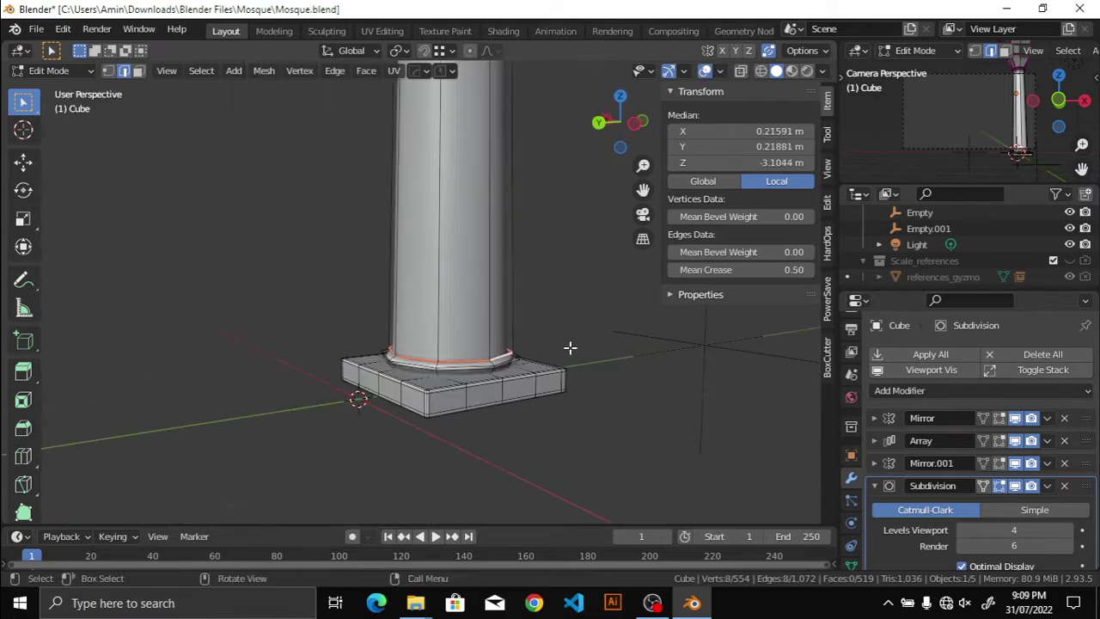
pyautogui.scroll(2, 570, 347)
pyautogui.click(749, 272)
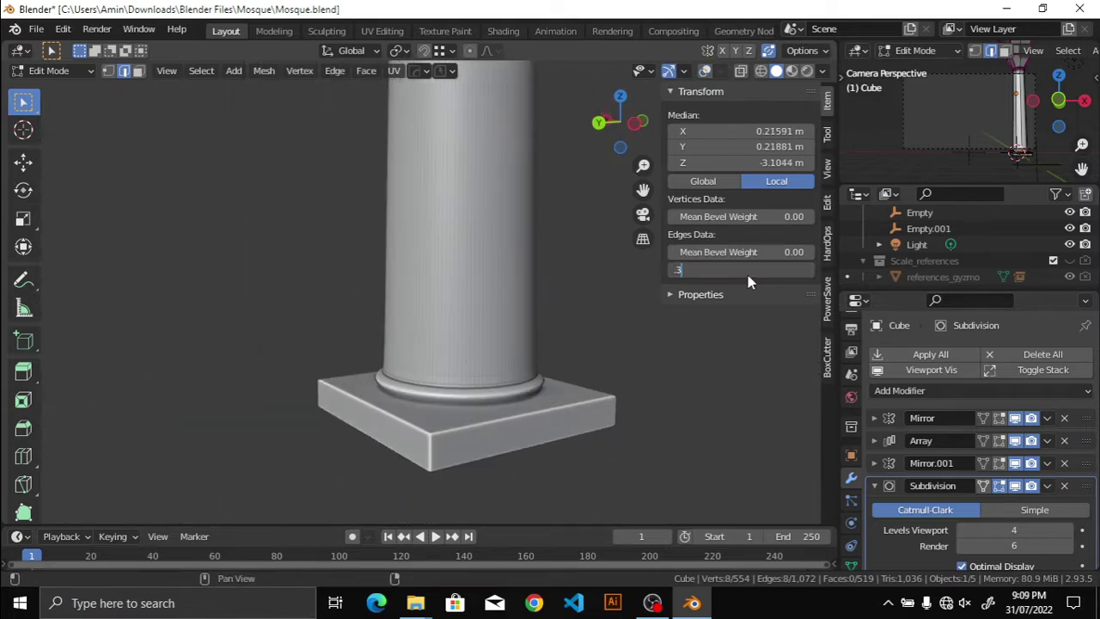
pyautogui.scroll(5, 501, 381)
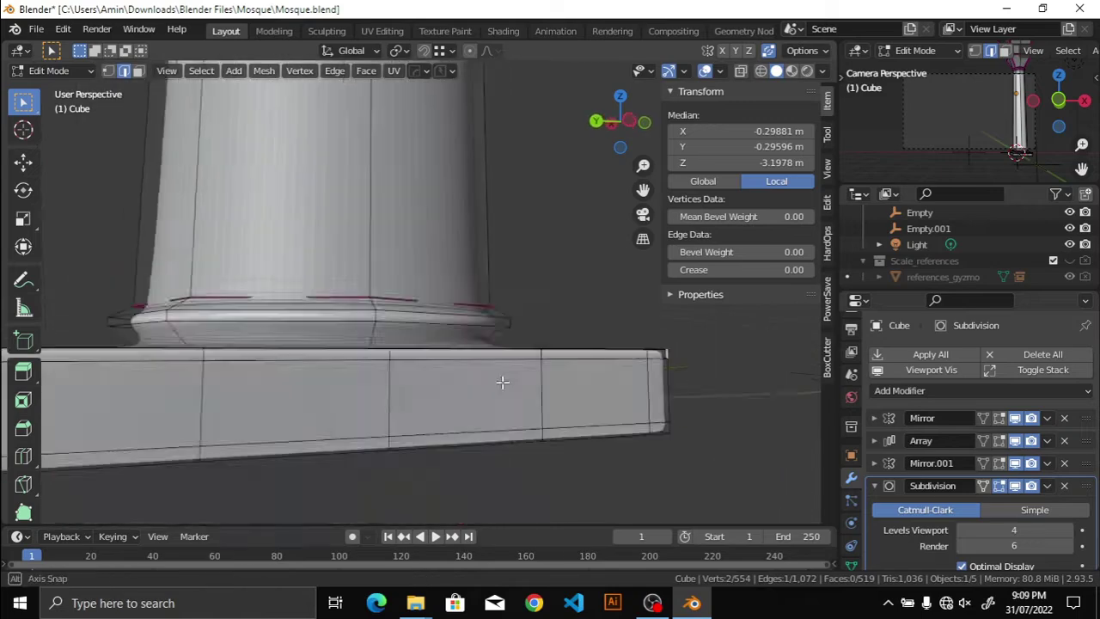
pyautogui.scroll(-2, 503, 388)
pyautogui.scroll(-5, 569, 381)
# Step: Settle the base loop on a 0.25 crease, preview the smooth result, and pick a plinth edge
pyautogui.press('KP_1')
pyautogui.scroll(3, 563, 375)
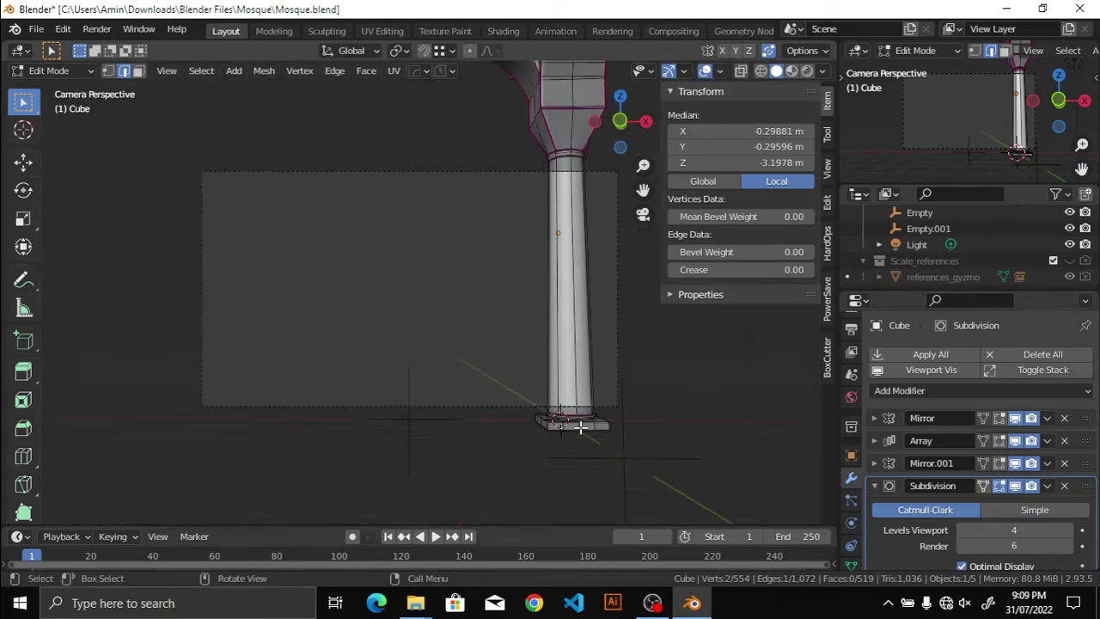
pyautogui.moveTo(579, 429); pyautogui.dragTo(621, 412, button='middle')
pyautogui.scroll(3, 621, 413)
pyautogui.keyDown('alt'); pyautogui.click(300, 436); pyautogui.keyUp('alt')
pyautogui.press('KP_0')
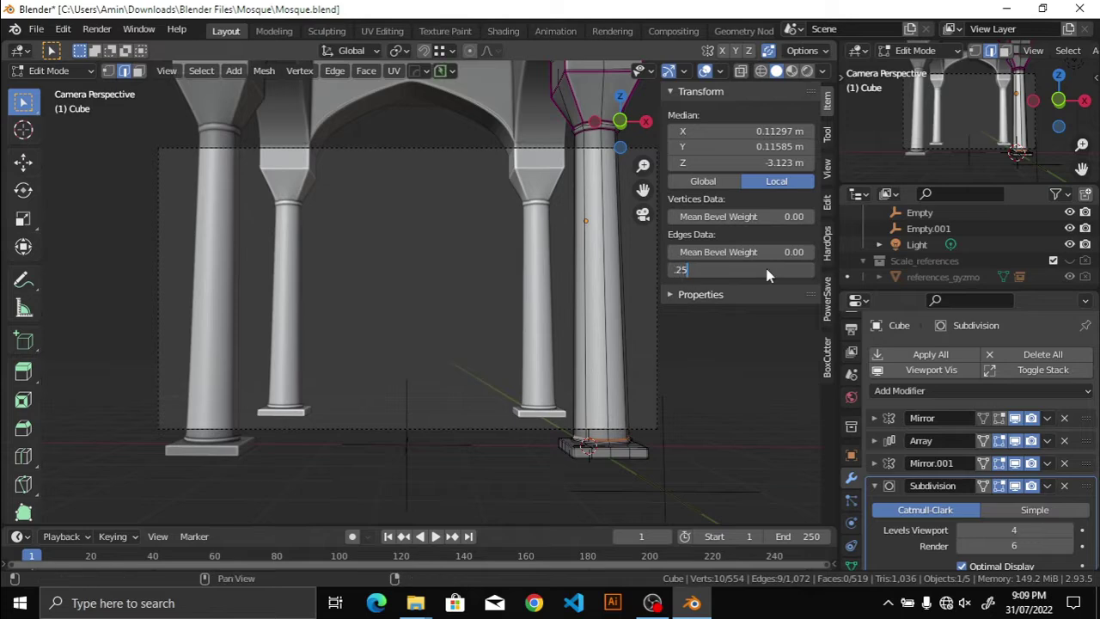
pyautogui.hotkey('shift', 'alt', 'z')
pyautogui.scroll(3, 570, 342)
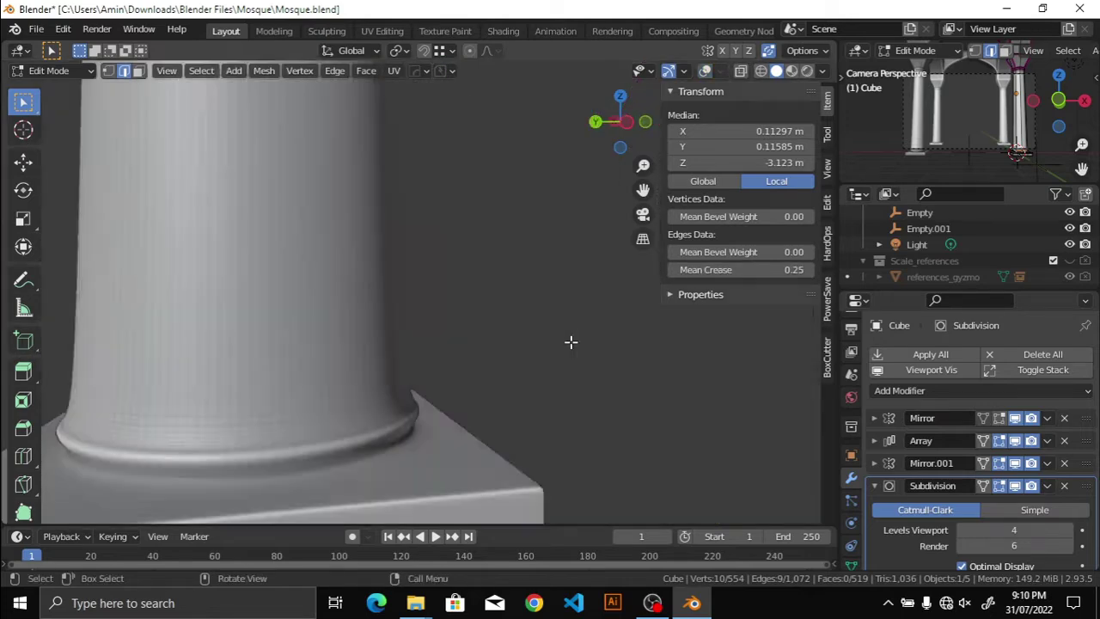
pyautogui.moveTo(570, 342); pyautogui.dragTo(527, 351, button='middle')
pyautogui.hotkey('shift', 'alt', 'z')
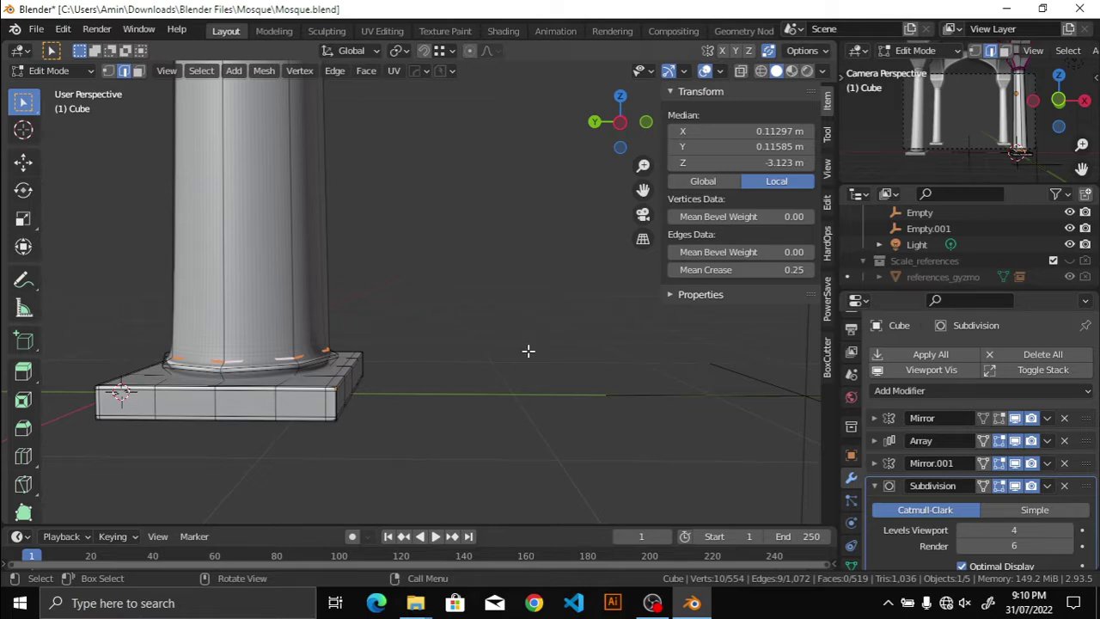
pyautogui.scroll(5, 430, 333)
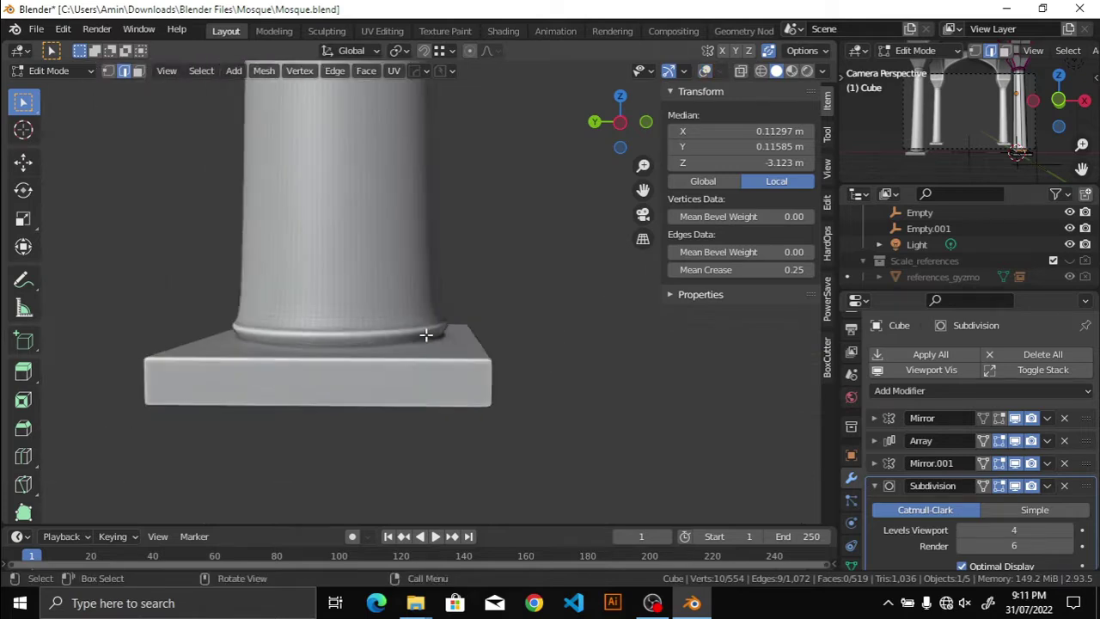
pyautogui.click(396, 362)
# Step: Slide the base edge loop to a new position along the column
pyautogui.keyDown('alt'); pyautogui.click(396, 361); pyautogui.keyUp('alt')
pyautogui.press('g')
pyautogui.press('g')
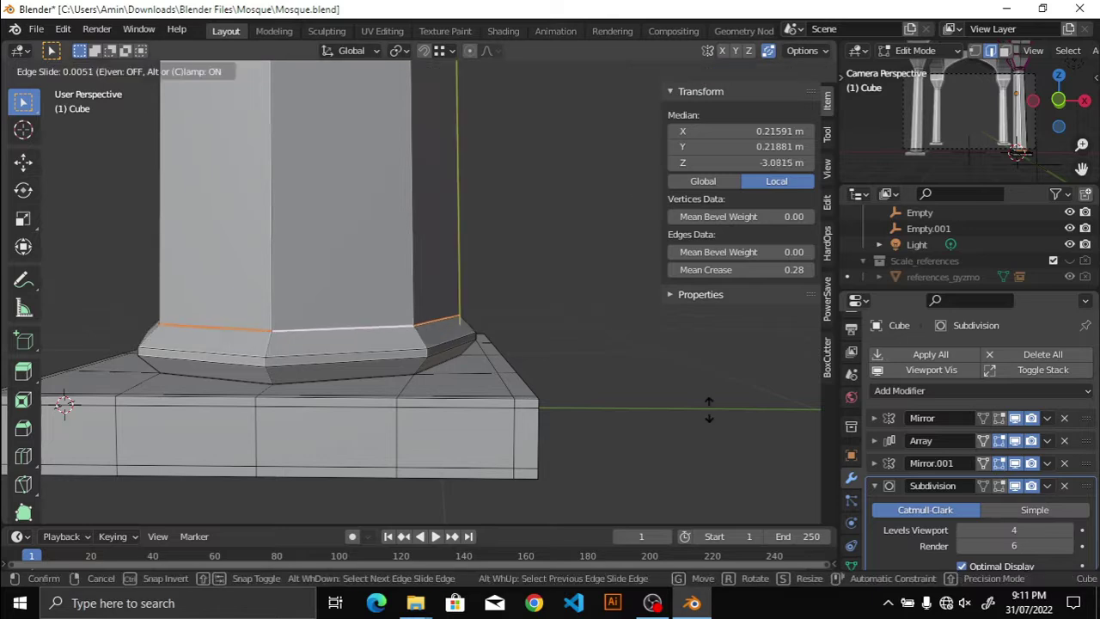
pyautogui.click(580, 379)
pyautogui.hotkey('shift', 'alt', 'z')
pyautogui.hotkey('ctrl', 'z')
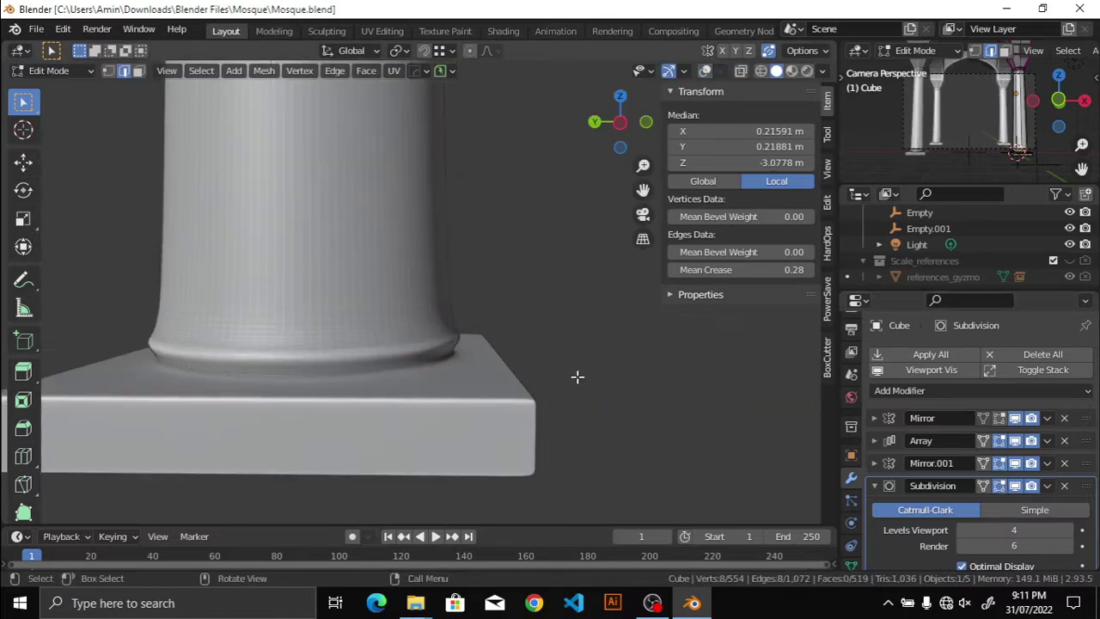
pyautogui.hotkey('shift', 'alt', 'z')
# Step: Give the lower edge loop of the base a crease of 0.2
pyautogui.hotkey('ctrl', 'Tab')
pyautogui.keyDown('alt'); pyautogui.click(441, 348); pyautogui.keyUp('alt')
pyautogui.doubleClick(739, 269)
pyautogui.write('0.0')
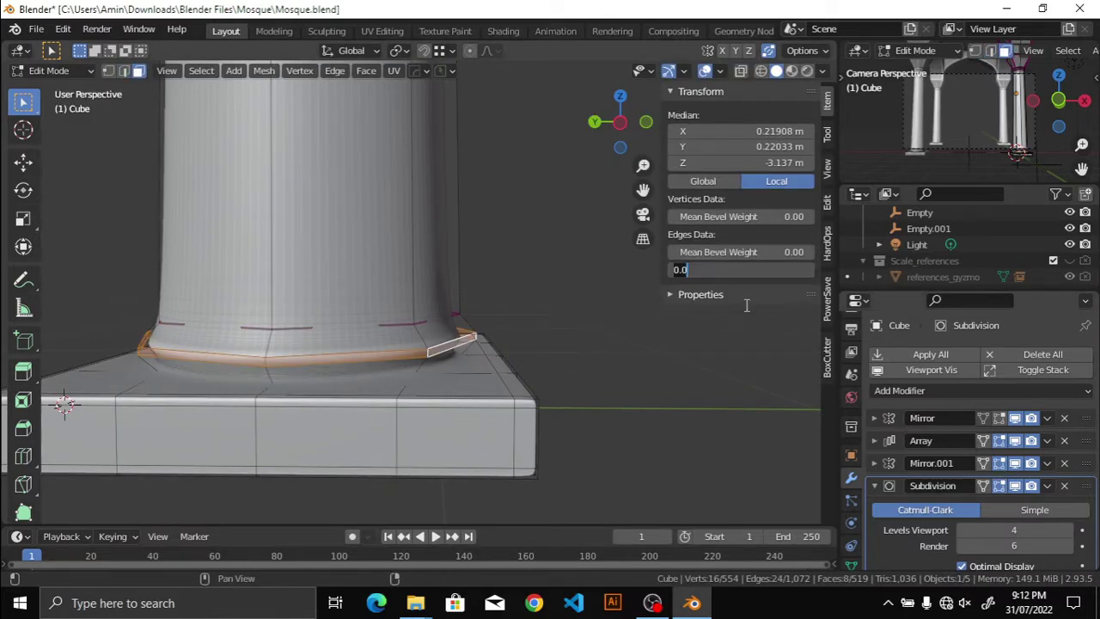
pyautogui.press('Return')
pyautogui.hotkey('shift', 'alt', 'z')
pyautogui.hotkey('shift', 'alt', 'z')
pyautogui.doubleClick(746, 268)
pyautogui.write('.2')
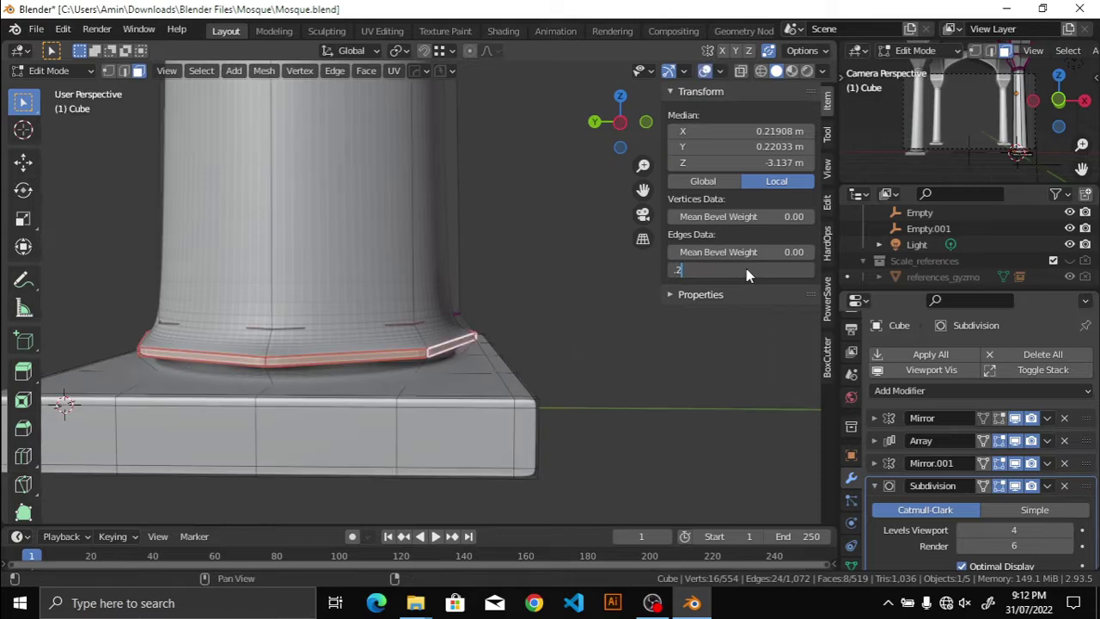
pyautogui.press('Return')
pyautogui.hotkey('shift', 'alt', 'z')
# Step: Inset the selected ring of base faces into a thin band
pyautogui.moveTo(562, 340)
pyautogui.mouseDown(button='middle')
pyautogui.moveTo(614, 332)
pyautogui.moveTo(572, 339)
pyautogui.mouseUp(button='middle')
pyautogui.scroll(-3, 536, 336)
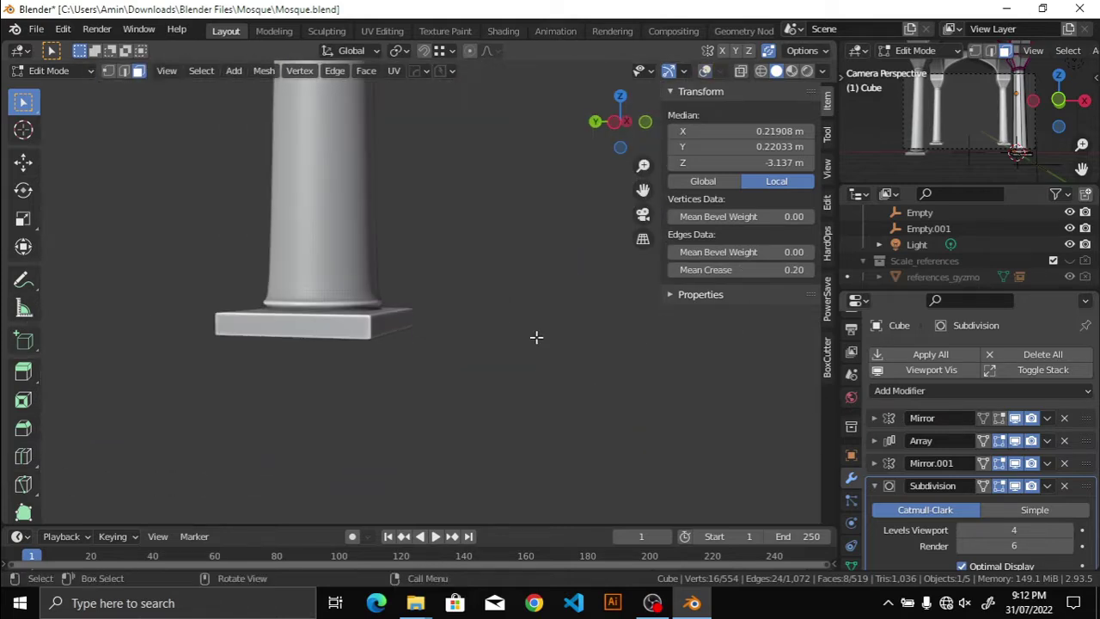
pyautogui.scroll(2, 479, 340)
pyautogui.hotkey('shift', 'alt', 'z')
pyautogui.scroll(2, 479, 340)
pyautogui.scroll(2, 356, 371)
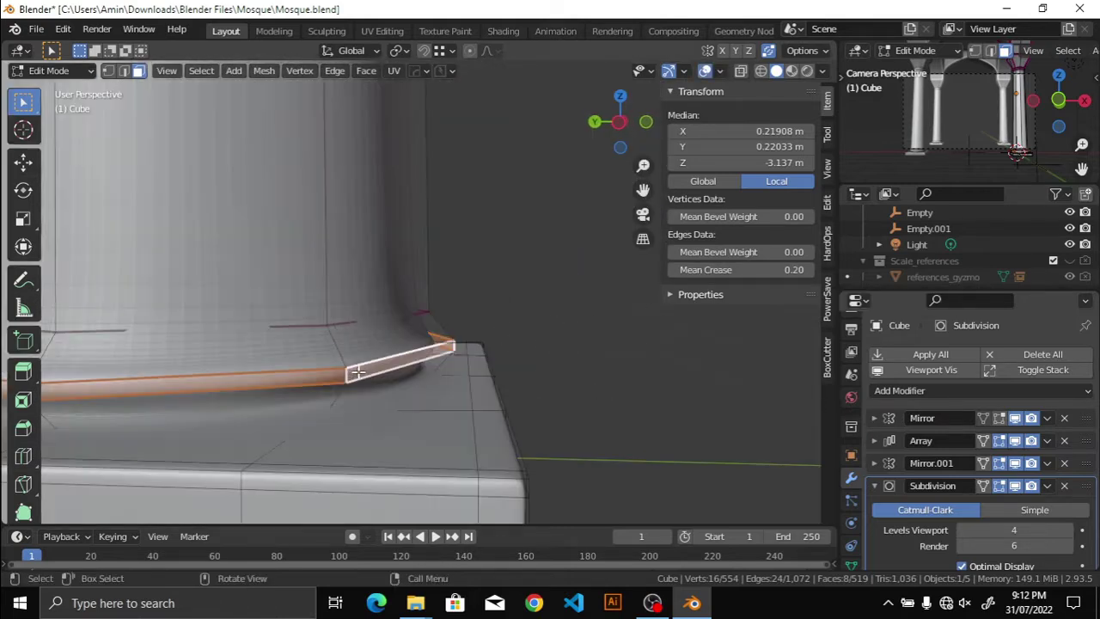
pyautogui.press('i')
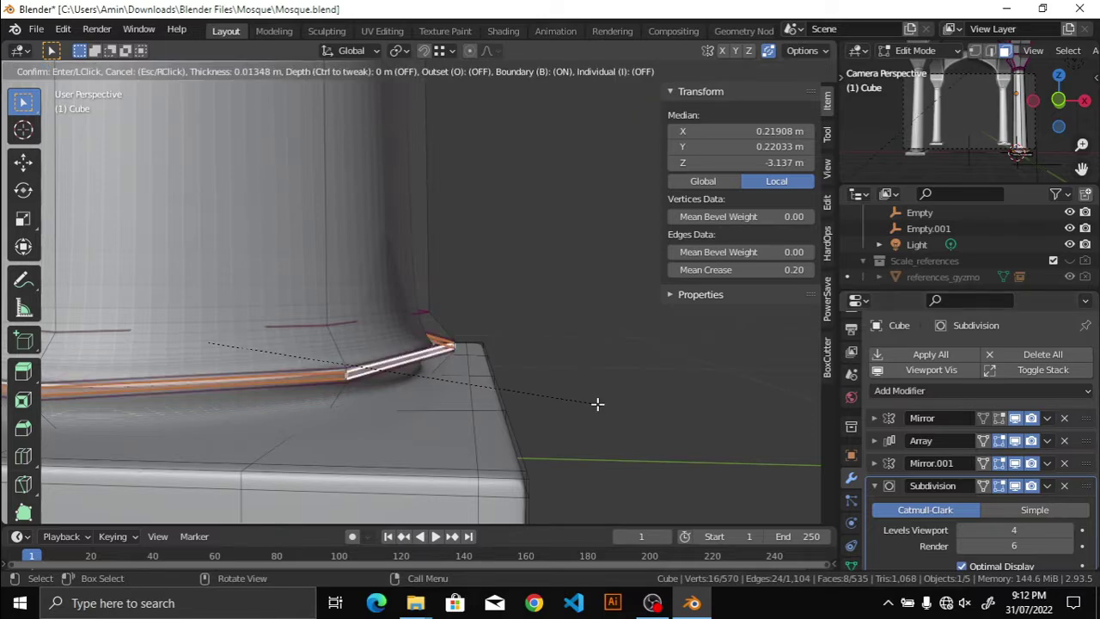
pyautogui.click(598, 403)
pyautogui.hotkey('shift', 'alt', 'z')
pyautogui.scroll(-2, 610, 401)
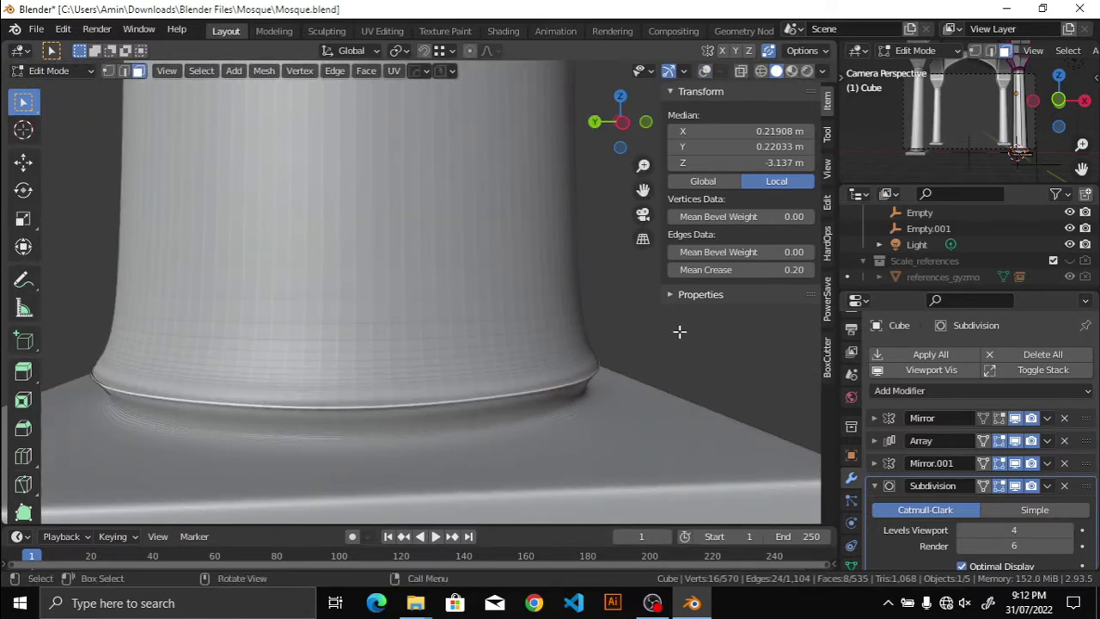
pyautogui.moveTo(732, 270); pyautogui.dragTo(653, 381, button='middle')
pyautogui.hotkey('shift', 'alt', 'z')
# Step: Set a crease of 0.4 on the edges around the inset ring
pyautogui.hotkey('alt', 'a')
pyautogui.moveTo(599, 349); pyautogui.dragTo(418, 314, button='middle')
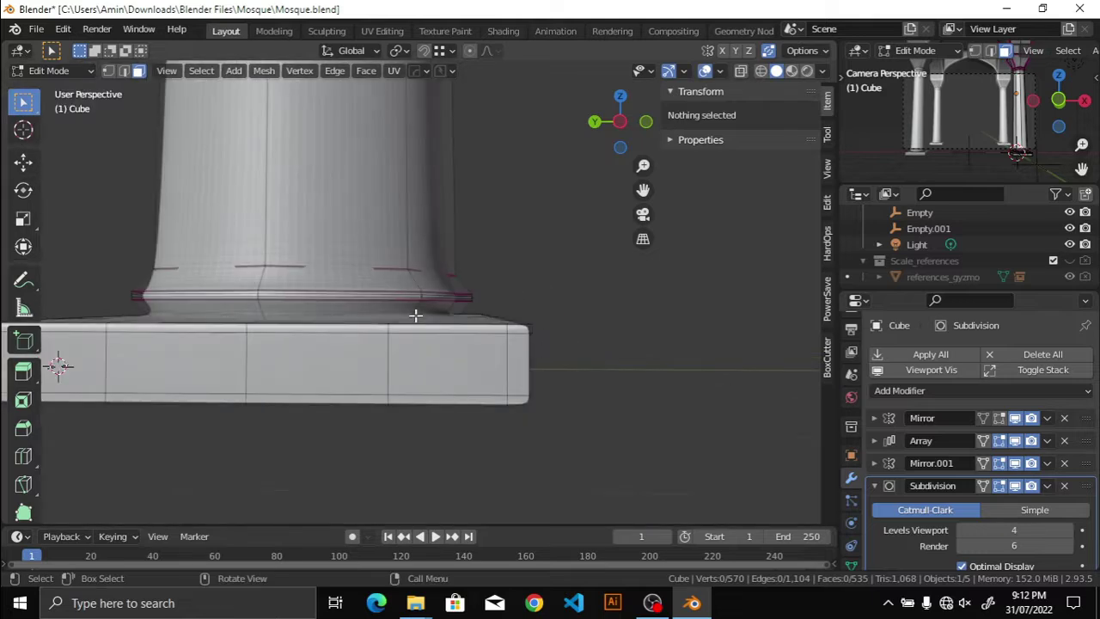
pyautogui.click(986, 488)
pyautogui.press('Tab')
pyautogui.click(430, 491)
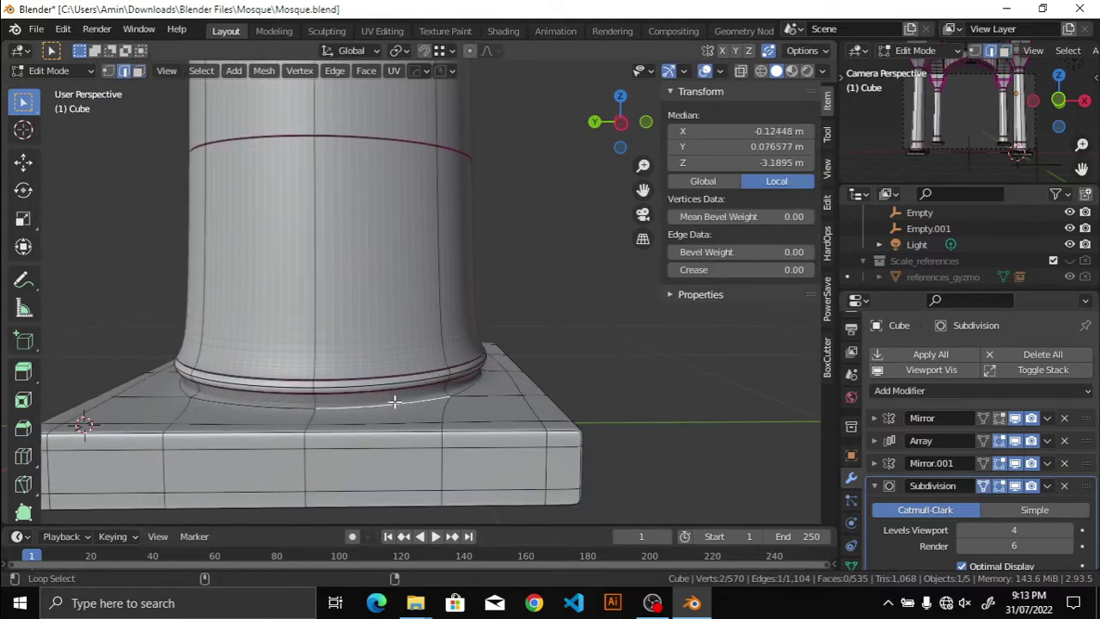
pyautogui.hotkey('shift', 'alt', 'z')
pyautogui.click(763, 273)
pyautogui.write('.4')
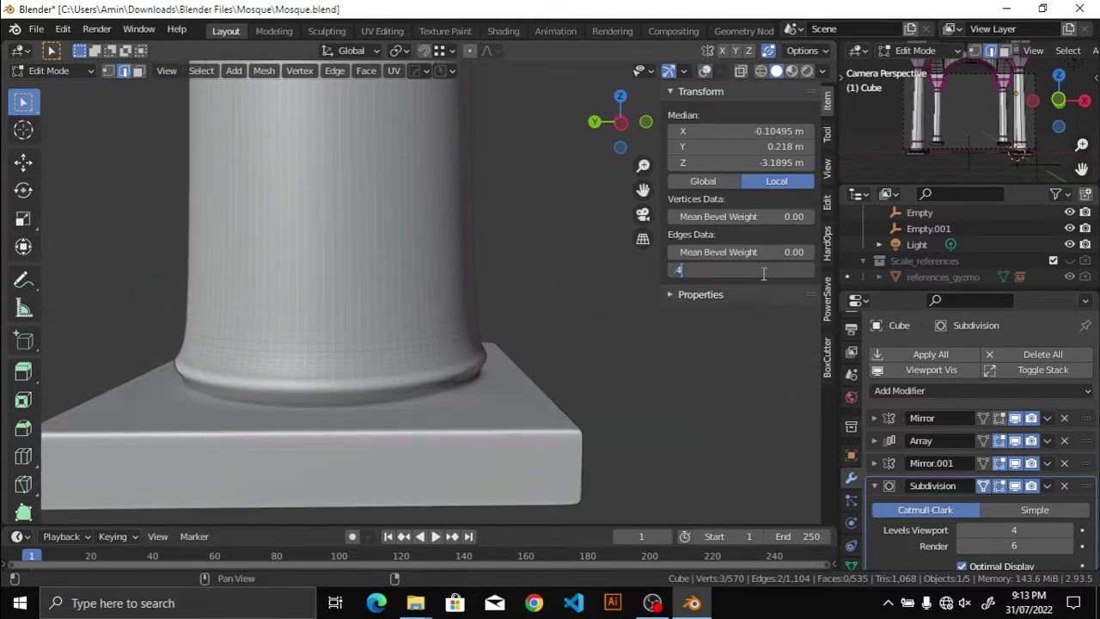
pyautogui.keyDown('shift'); pyautogui.moveTo(763, 274); pyautogui.dragTo(607, 351, button='middle'); pyautogui.keyUp('shift')
pyautogui.hotkey('shift', 'alt', 'z')
# Step: Crease the octagonal loop at the column foot to 0.25 and save the file
pyautogui.moveTo(380, 386); pyautogui.dragTo(688, 284, button='middle')
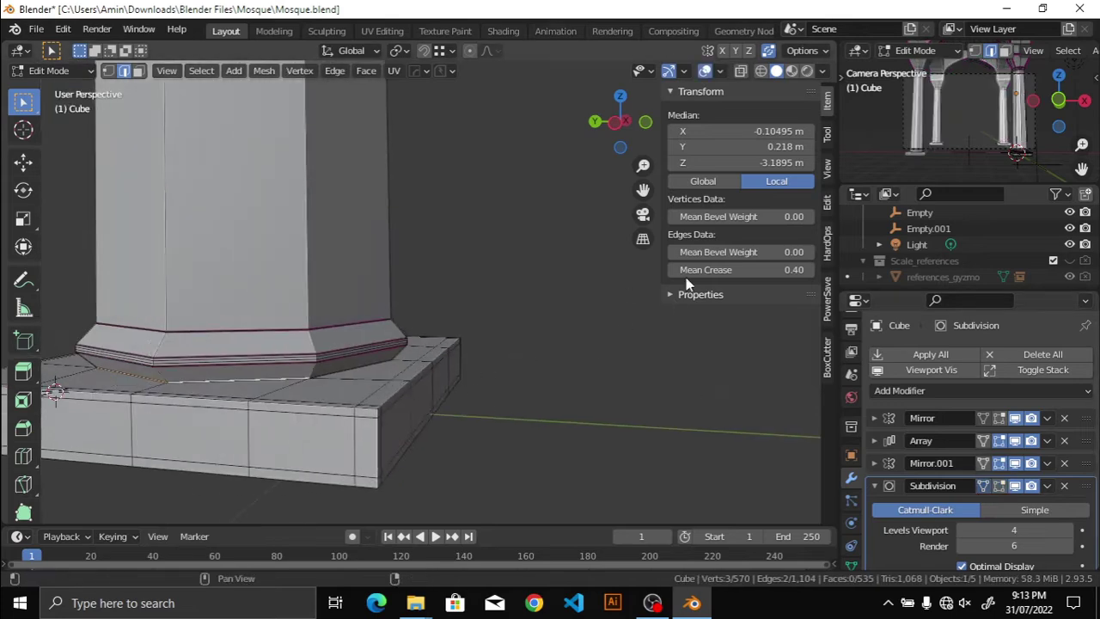
pyautogui.moveTo(225, 426)
pyautogui.mouseDown(button='middle')
pyautogui.moveTo(297, 398)
pyautogui.moveTo(696, 478)
pyautogui.moveTo(381, 405)
pyautogui.mouseUp(button='middle')
pyautogui.keyDown('alt'); pyautogui.click(298, 398); pyautogui.keyUp('alt')
pyautogui.hotkey('shift', 'z')
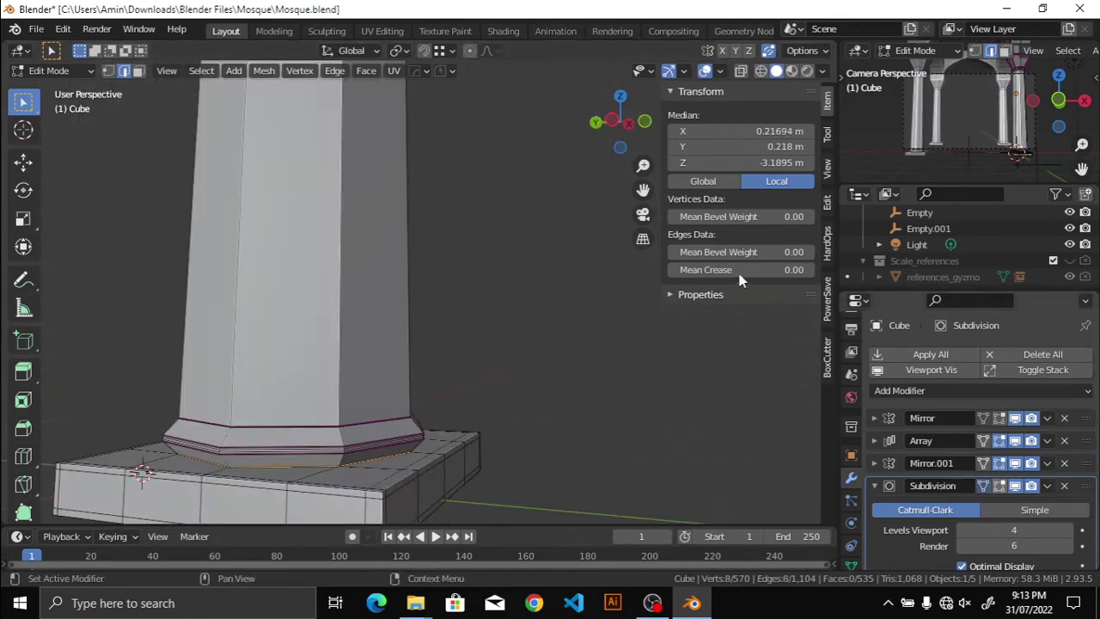
pyautogui.hotkey('shift', 'alt', 'z')
pyautogui.click(694, 270)
pyautogui.scroll(-2, 527, 410)
pyautogui.scroll(3, 496, 422)
pyautogui.click(775, 271)
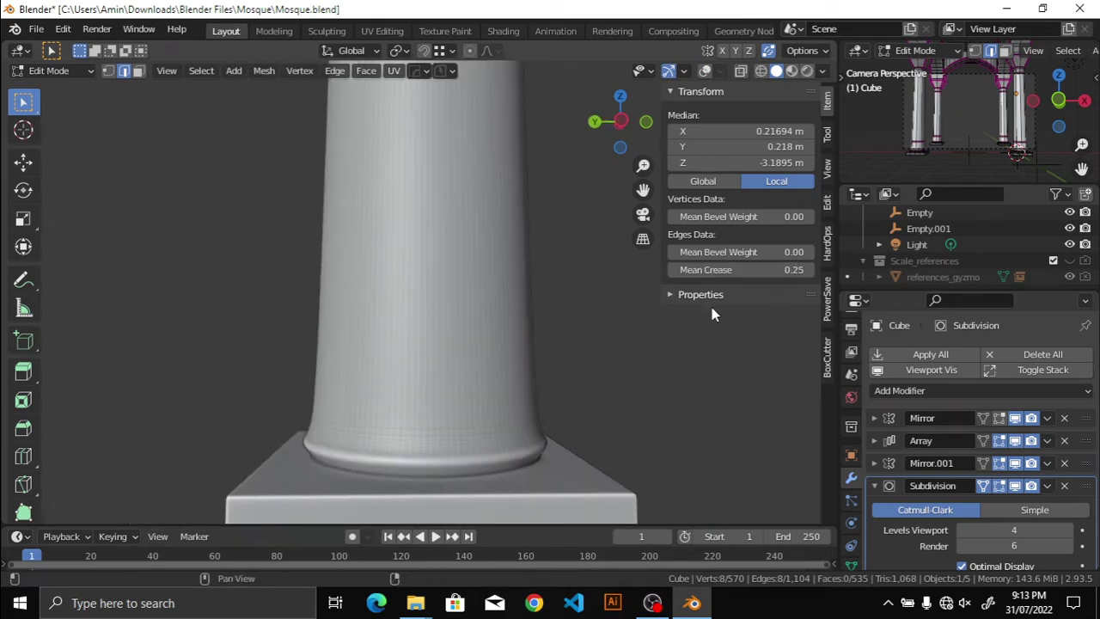
pyautogui.moveTo(663, 427)
pyautogui.mouseDown(button='middle')
pyautogui.moveTo(449, 383)
pyautogui.moveTo(479, 393)
pyautogui.moveTo(751, 284)
pyautogui.mouseUp(button='middle')
pyautogui.hotkey('ctrl', 's')
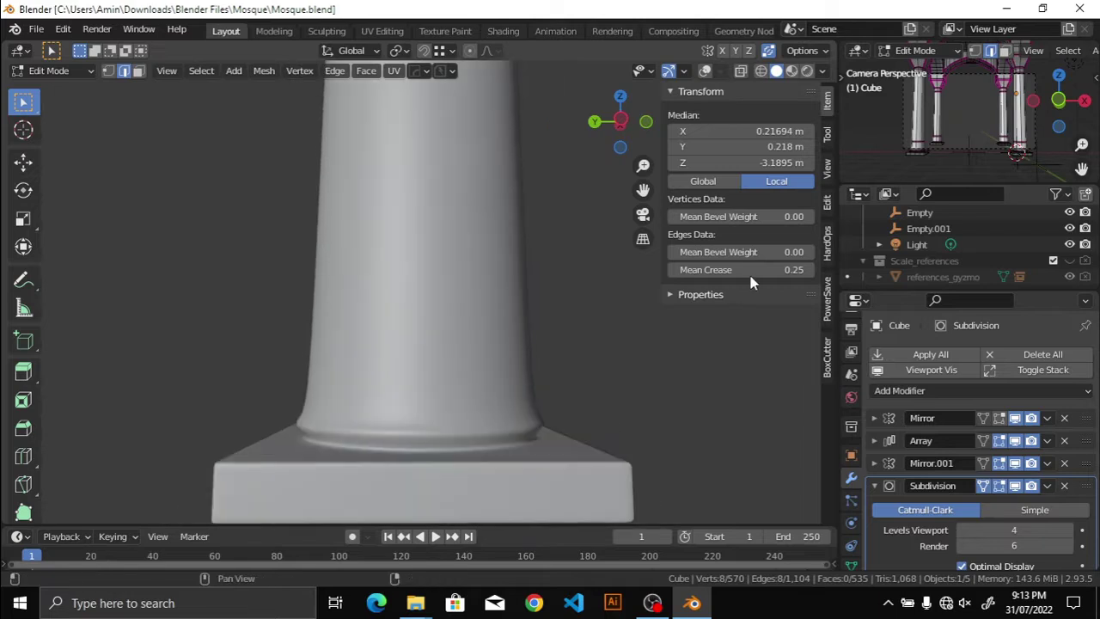
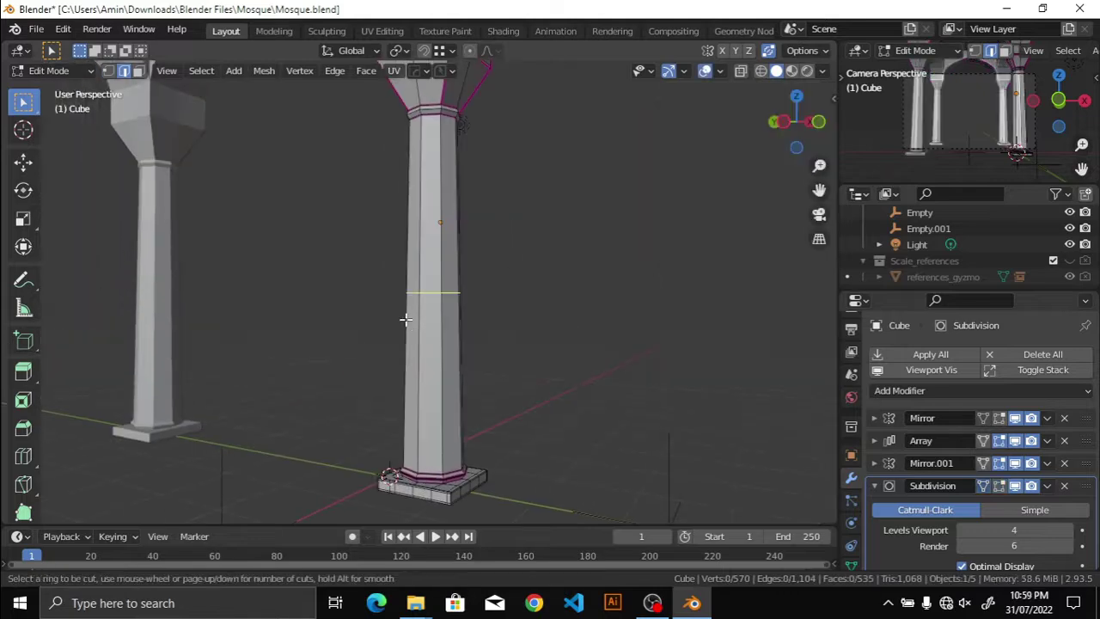
# Step: Slide a new edge loop down toward the column base and widen it horizontally
pyautogui.moveTo(405, 320); pyautogui.dragTo(221, 420)
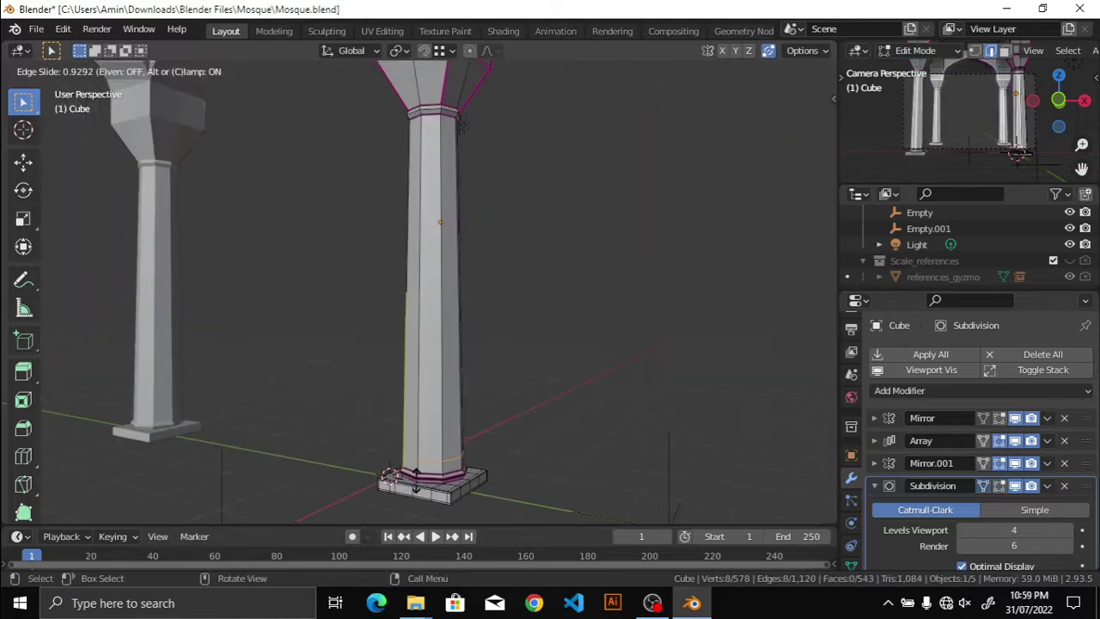
pyautogui.press('KP_Decimal')
pyautogui.press('g')
pyautogui.press('g')
pyautogui.click(589, 197)
pyautogui.press('KP_3')
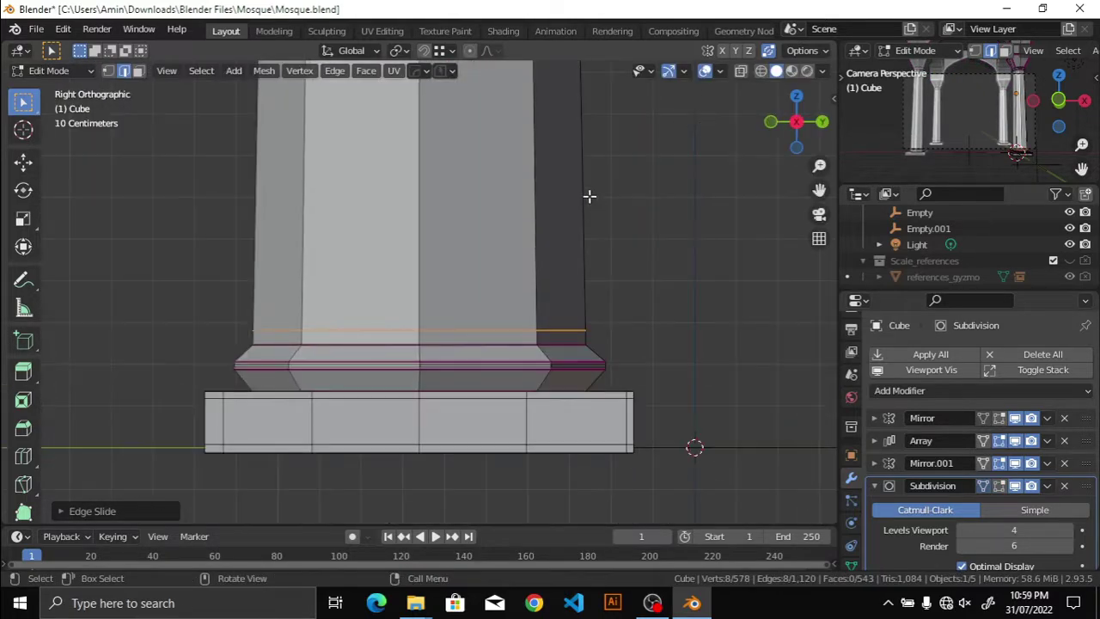
pyautogui.hotkey('shift', 'z')
pyautogui.scroll(3, 737, 295)
pyautogui.keyDown('shift'); pyautogui.moveTo(736, 295); pyautogui.dragTo(671, 249, button='middle'); pyautogui.keyUp('shift')
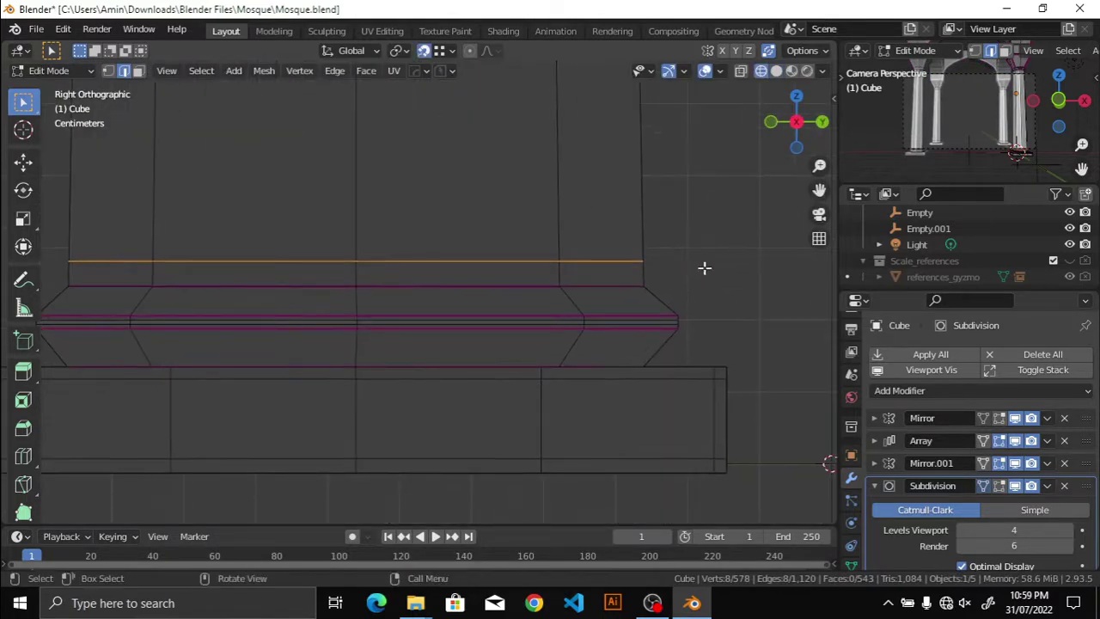
pyautogui.press('s')
pyautogui.hotkey('shift', 'z')
pyautogui.click(740, 322)
# Step: Widen the upper loop above the moulding flat, then enlarge it very slightly from top view
pyautogui.click(697, 278)
pyautogui.hotkey('ctrl', 'z')
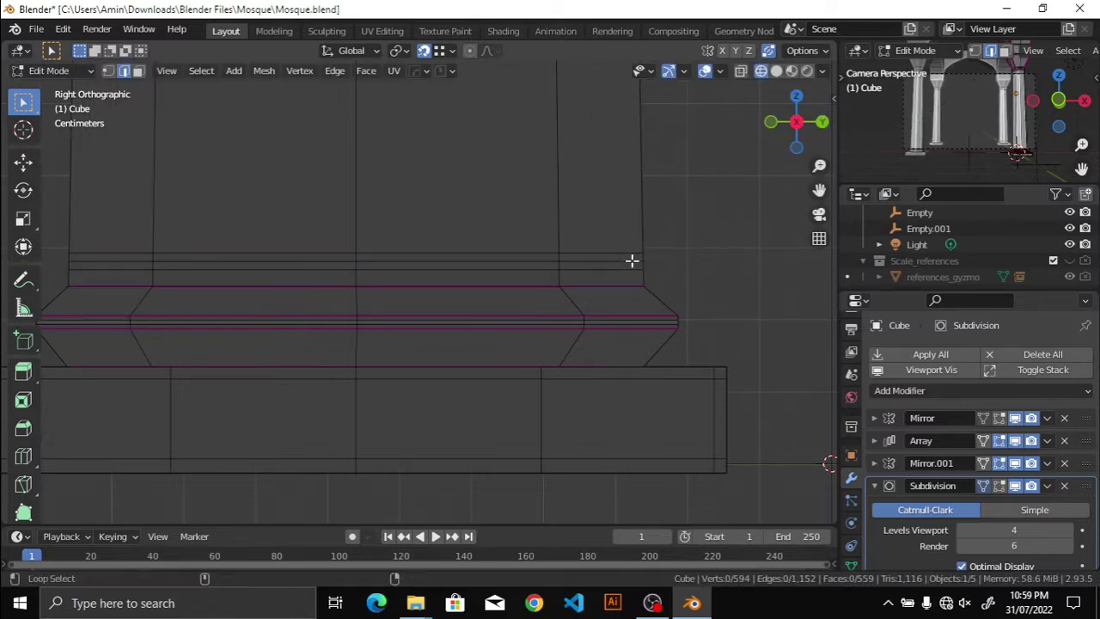
pyautogui.press('s')
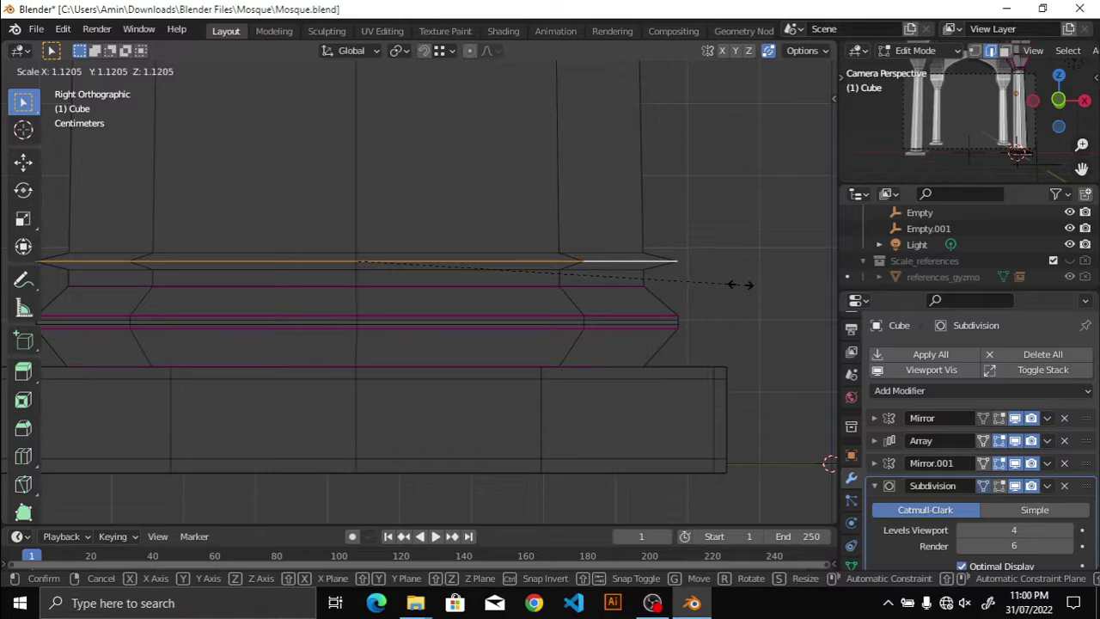
pyautogui.press('Escape')
pyautogui.press('s')
pyautogui.click(724, 332)
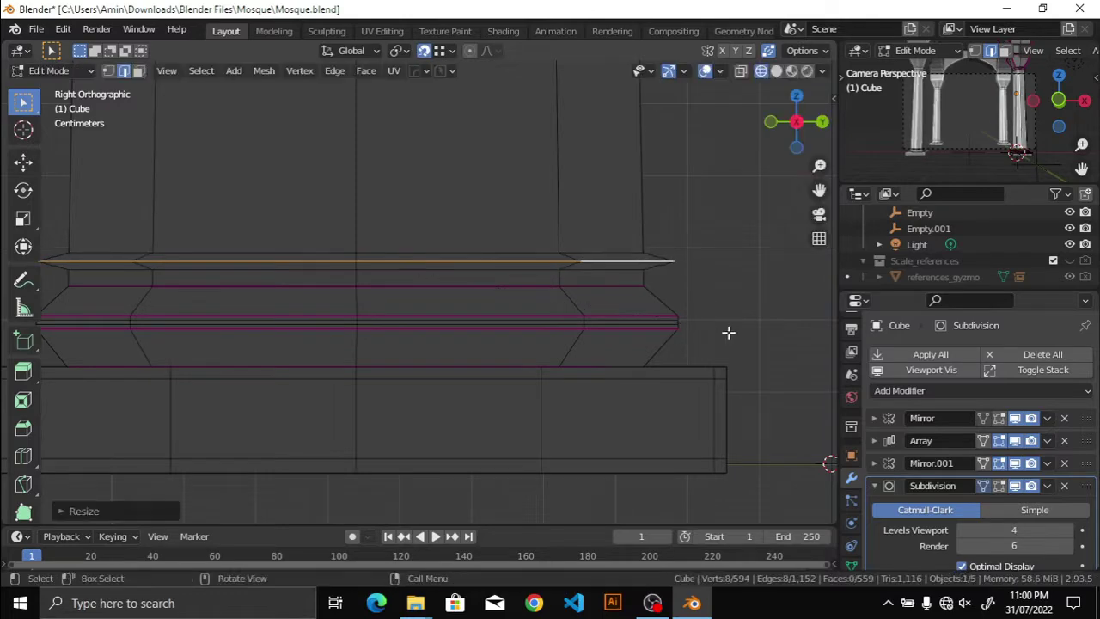
pyautogui.moveTo(727, 329); pyautogui.dragTo(653, 241, button='middle')
pyautogui.press('KP_7')
pyautogui.press('s')
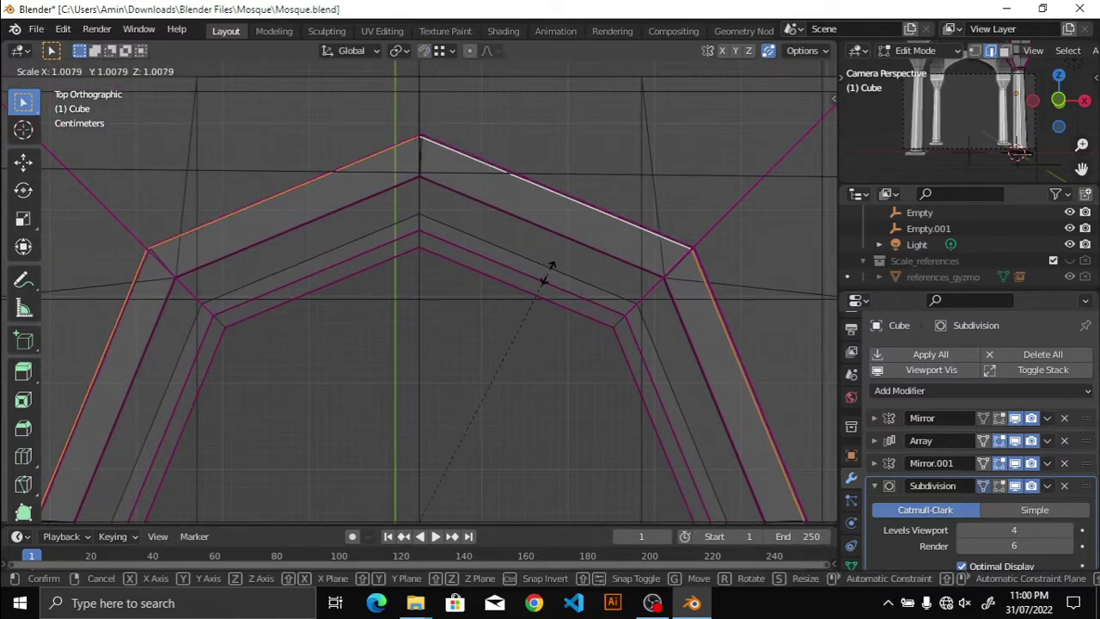
pyautogui.click(554, 271)
# Step: Slide the new ring slightly lower along the column and check it in solid shading
pyautogui.moveTo(550, 272)
pyautogui.mouseDown(button='middle')
pyautogui.moveTo(582, 246)
pyautogui.moveTo(518, 162)
pyautogui.moveTo(359, 206)
pyautogui.mouseUp(button='middle')
pyautogui.scroll(2, 359, 206)
pyautogui.scroll(1, 455, 287)
pyautogui.click(485, 269)
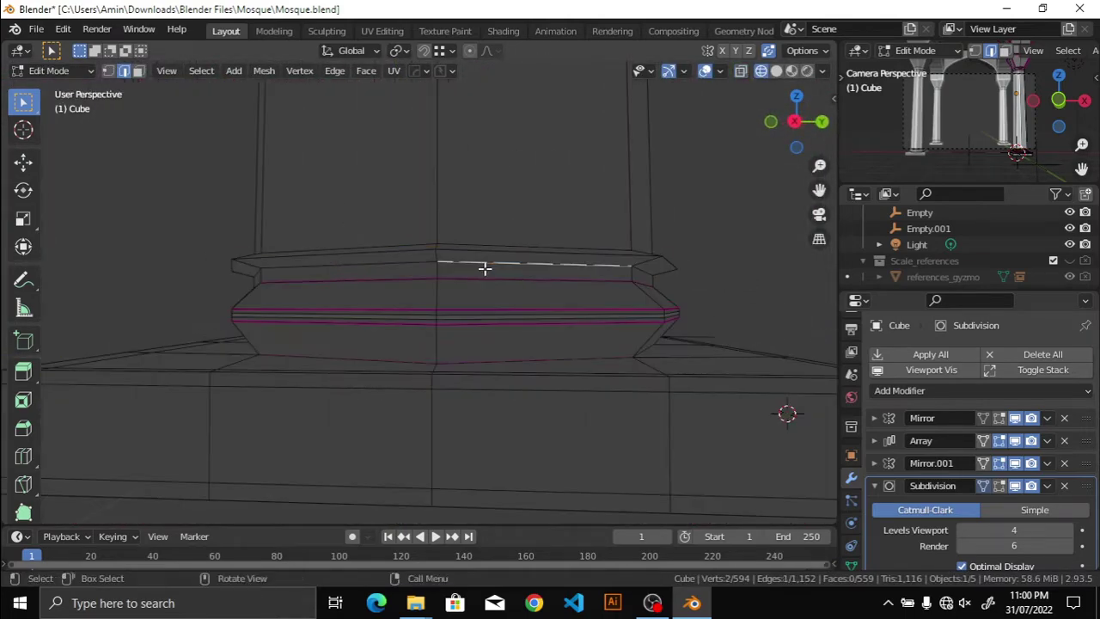
pyautogui.press('KP_3')
pyautogui.press('g')
pyautogui.press('g')
pyautogui.click(496, 264)
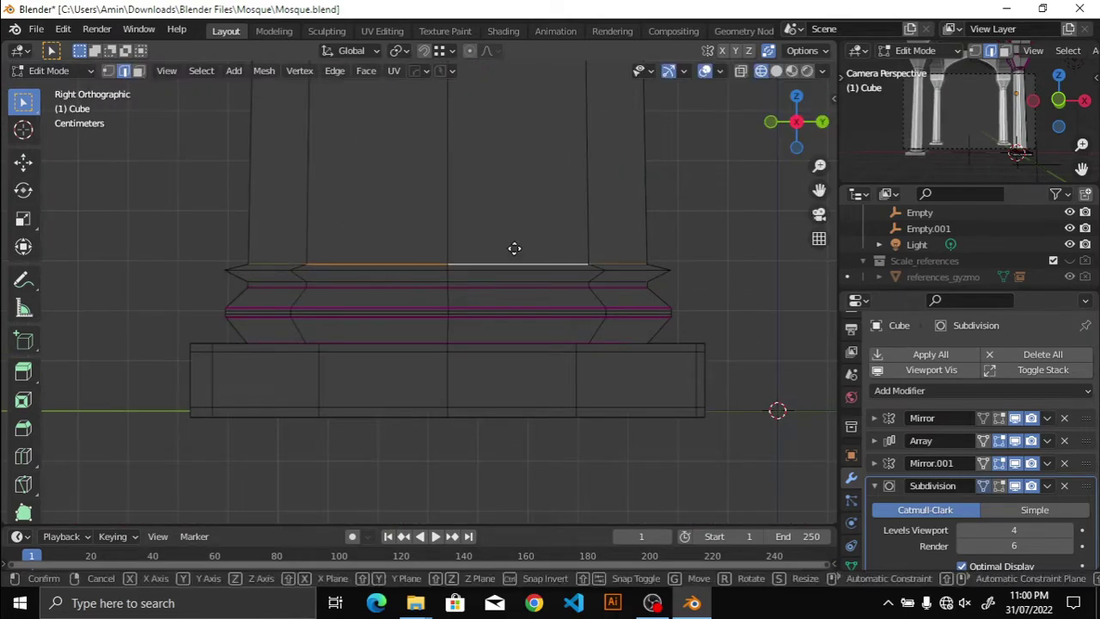
pyautogui.press('g')
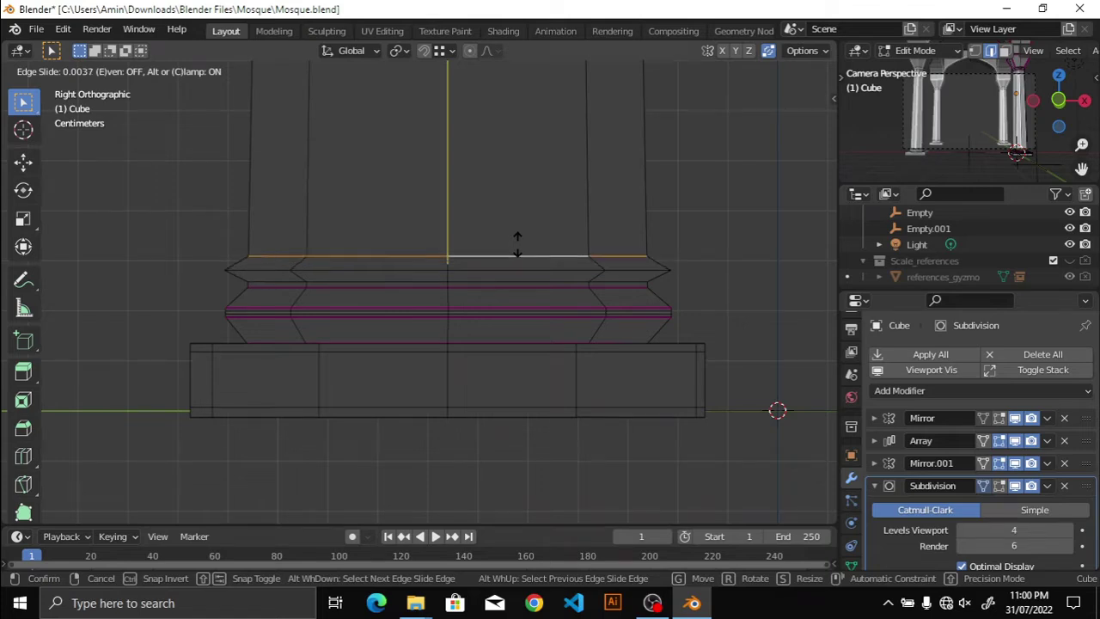
pyautogui.click(518, 271)
pyautogui.scroll(-2, 688, 269)
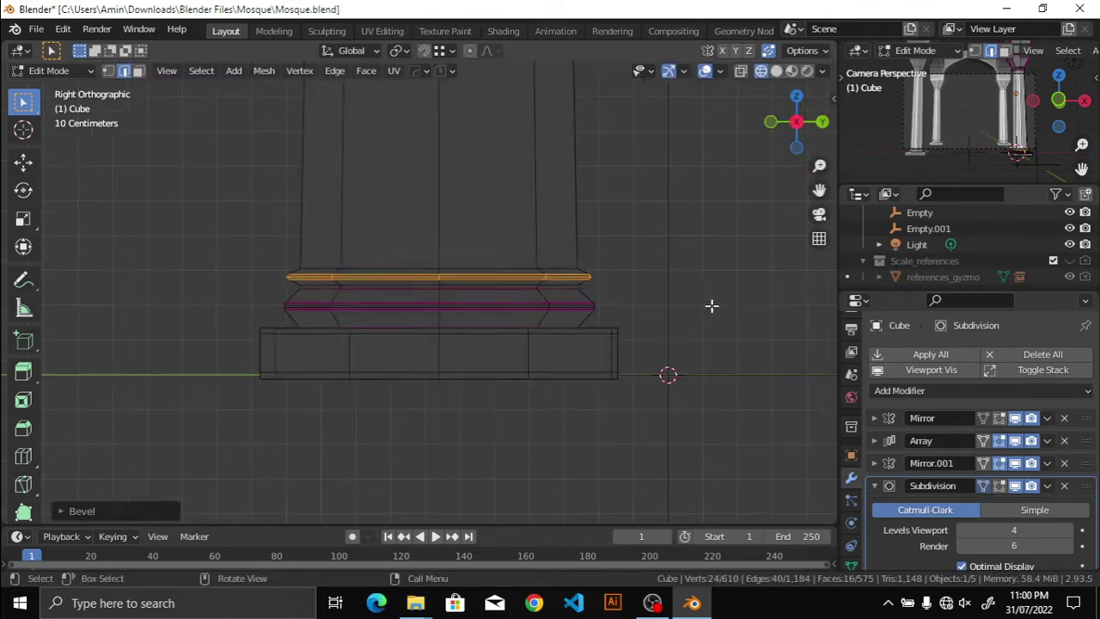
pyautogui.moveTo(712, 307); pyautogui.dragTo(1009, 486, button='middle')
pyautogui.hotkey('shift', 'z')
# Step: Give the base's top ring edge a Mean Crease of 0.28, then 0.35
pyautogui.scroll(-3, 562, 329)
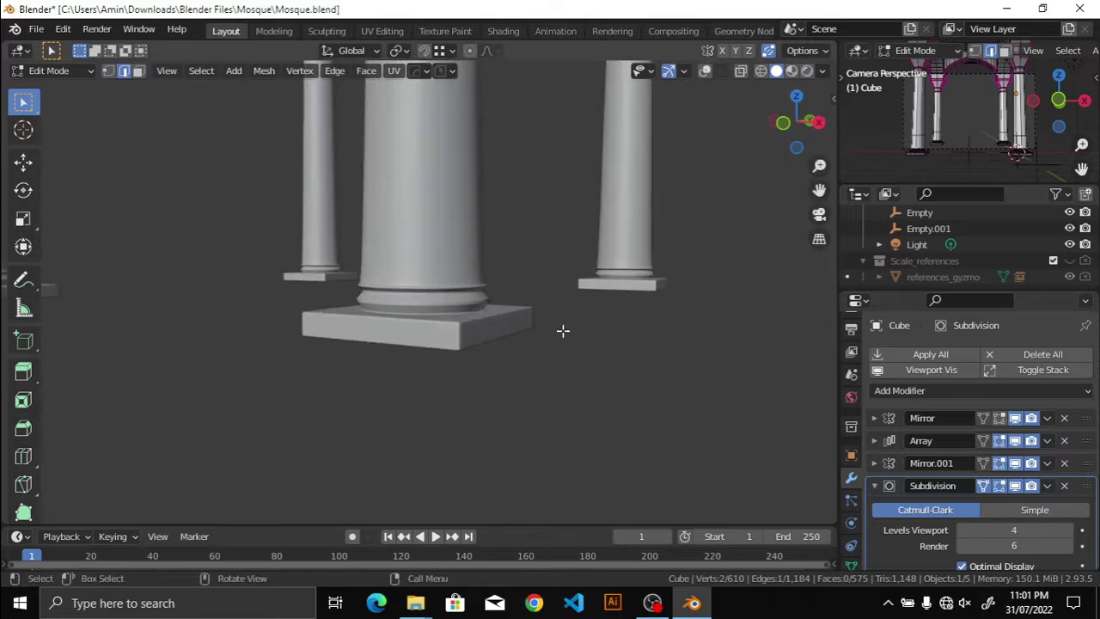
pyautogui.scroll(6, 562, 329)
pyautogui.moveTo(572, 297); pyautogui.dragTo(583, 261, button='middle')
pyautogui.click(583, 261)
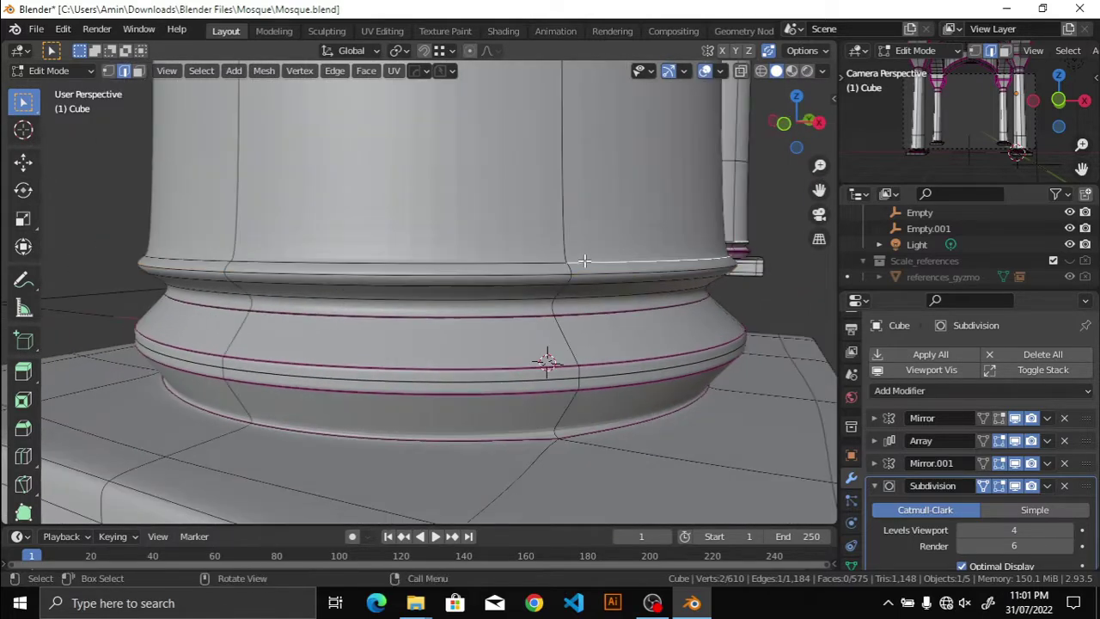
pyautogui.press('n')
pyautogui.press('n')
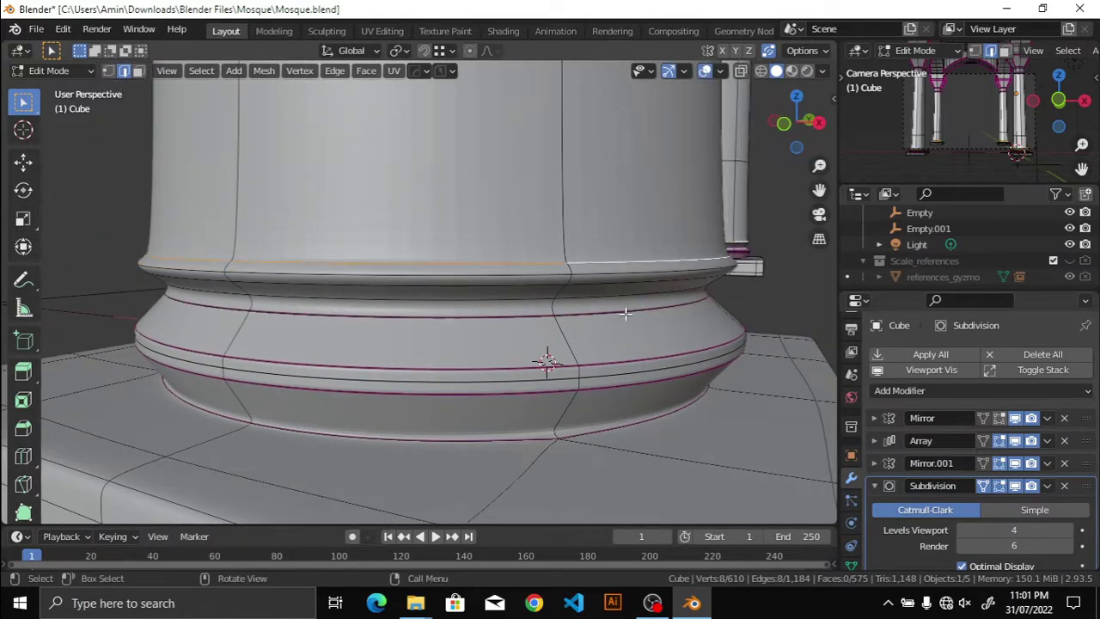
pyautogui.press('n')
pyautogui.doubleClick(703, 270)
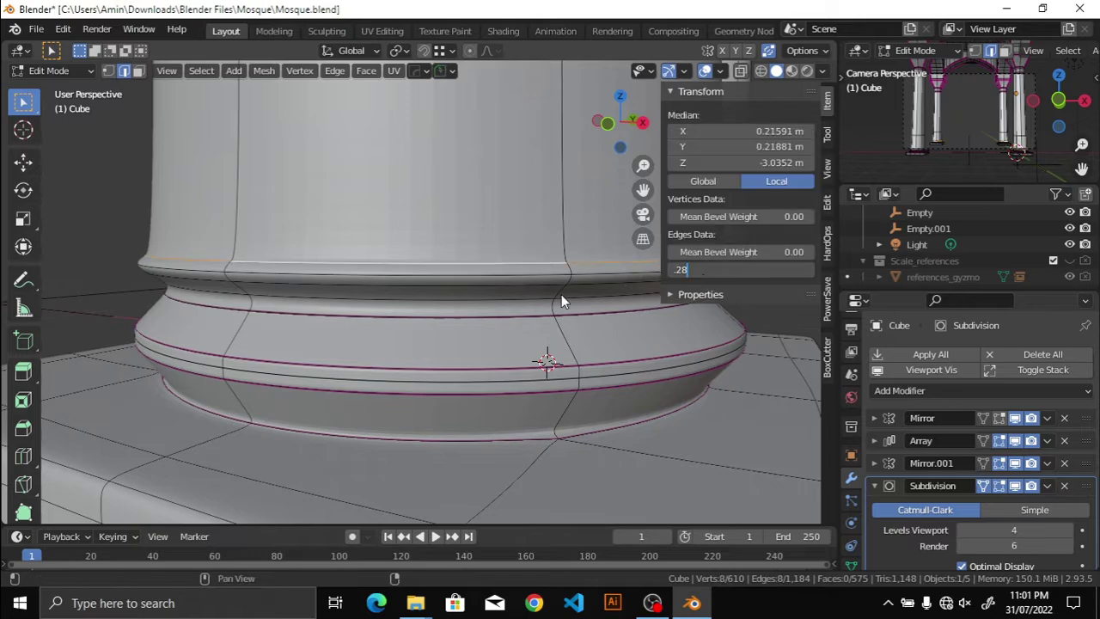
pyautogui.press('n')
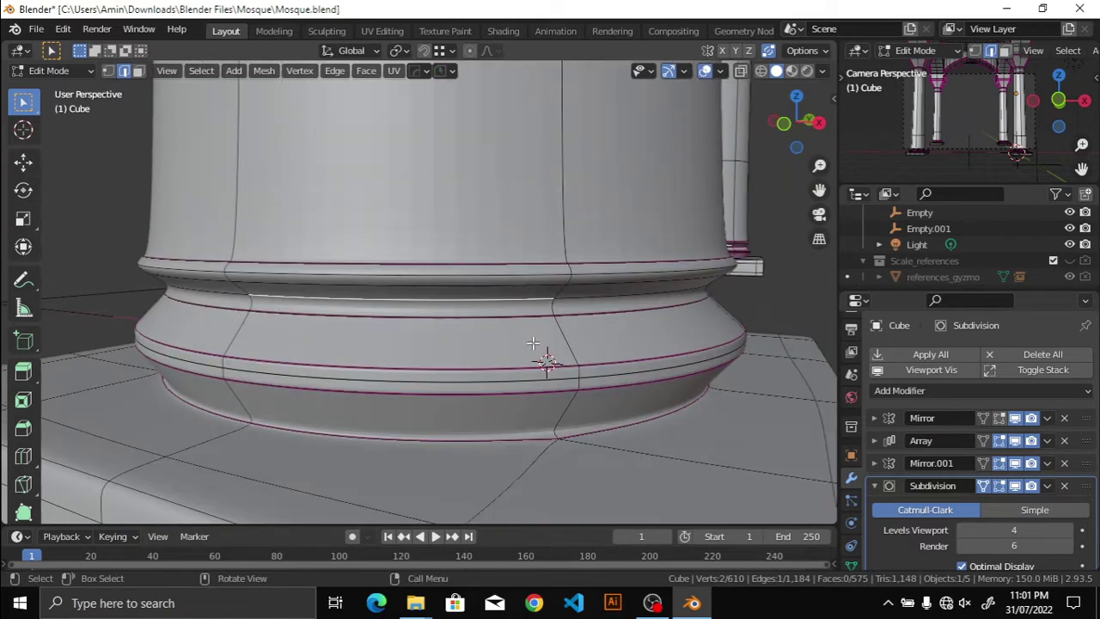
# Step: Toggle the subdivision on-cage display, inspect the smoothed base, and dissolve the extra edge loops
pyautogui.click(983, 486)
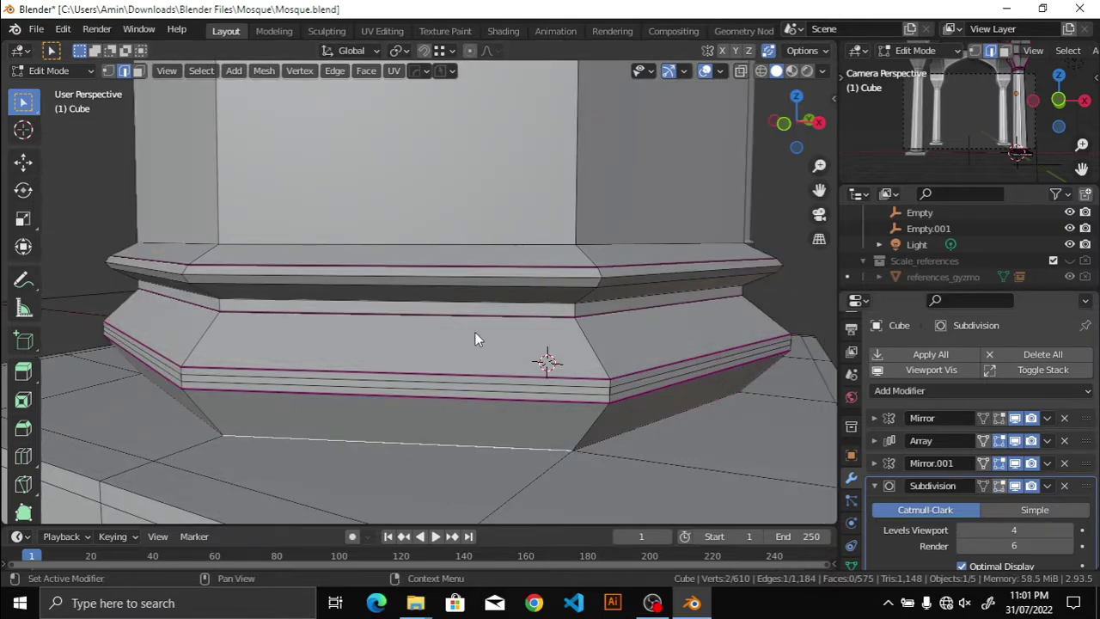
pyautogui.press('n')
pyautogui.hotkey('shift', 'alt', 'z')
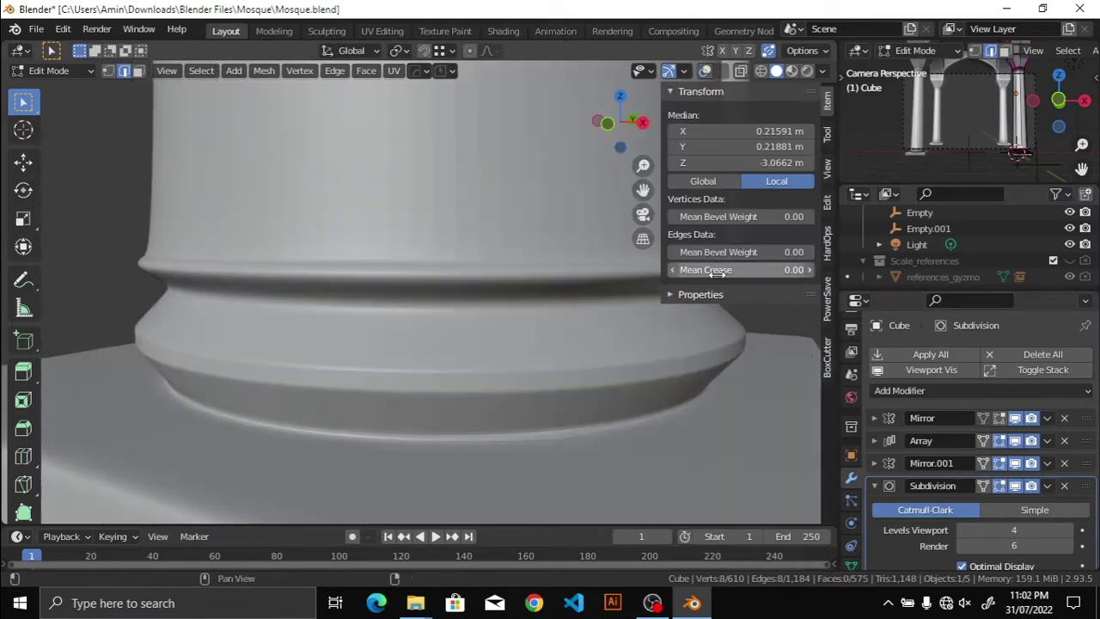
pyautogui.moveTo(535, 285); pyautogui.dragTo(726, 271, button='middle')
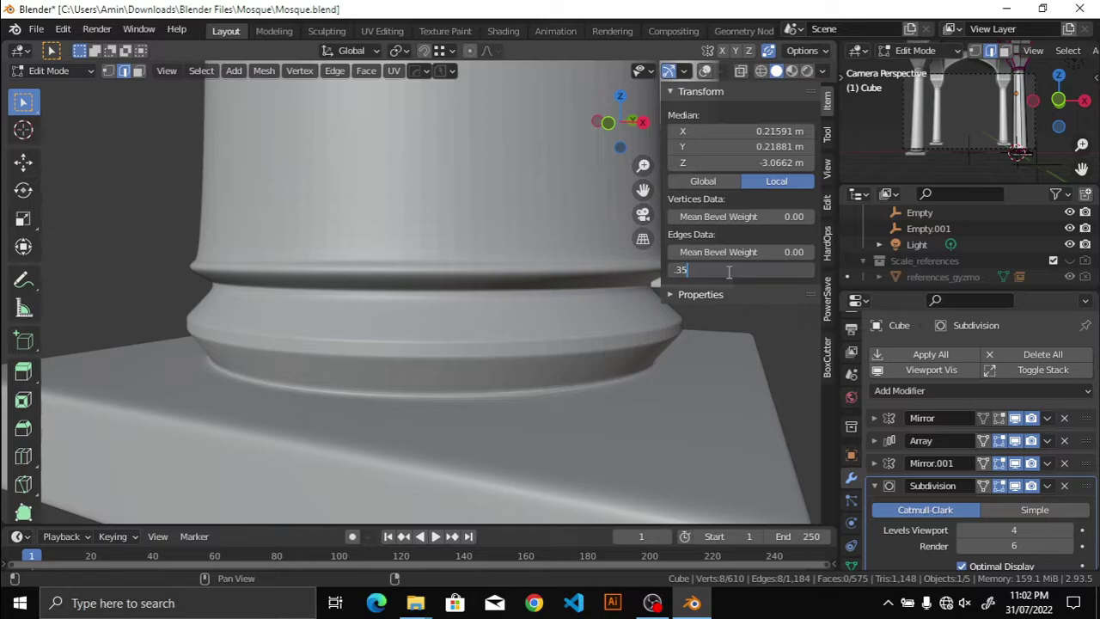
pyautogui.hotkey('shift', 'alt', 'z')
pyautogui.press('n')
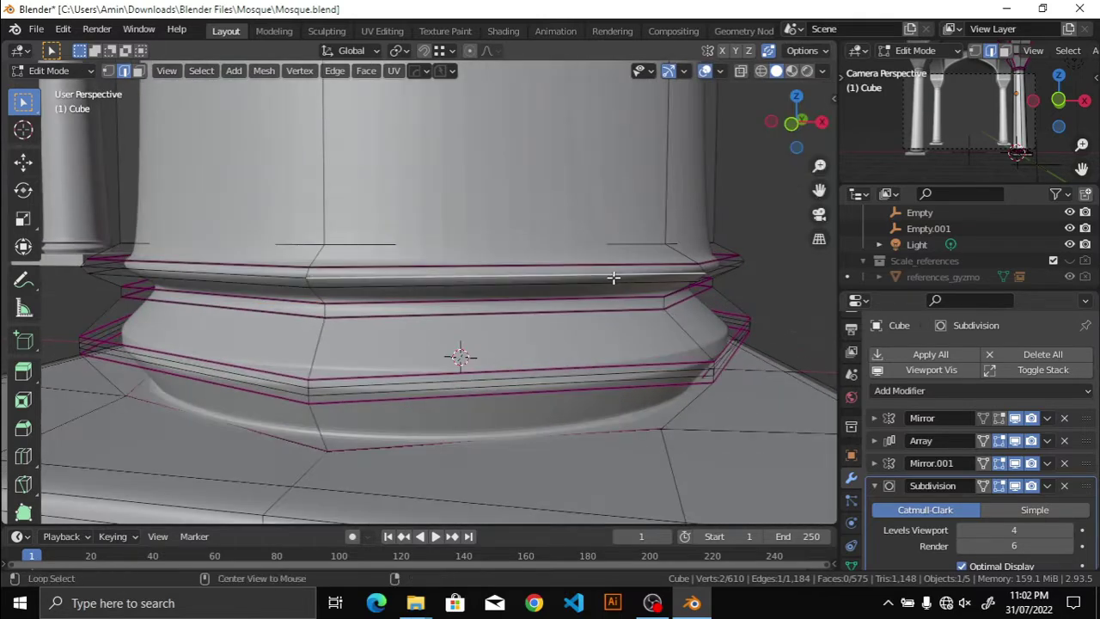
pyautogui.hotkey('ctrl', 'x')
# Step: Preview the base without overlays, then select an edge loop on the base
pyautogui.hotkey('shift', 'alt', 'z')
pyautogui.scroll(-5, 615, 313)
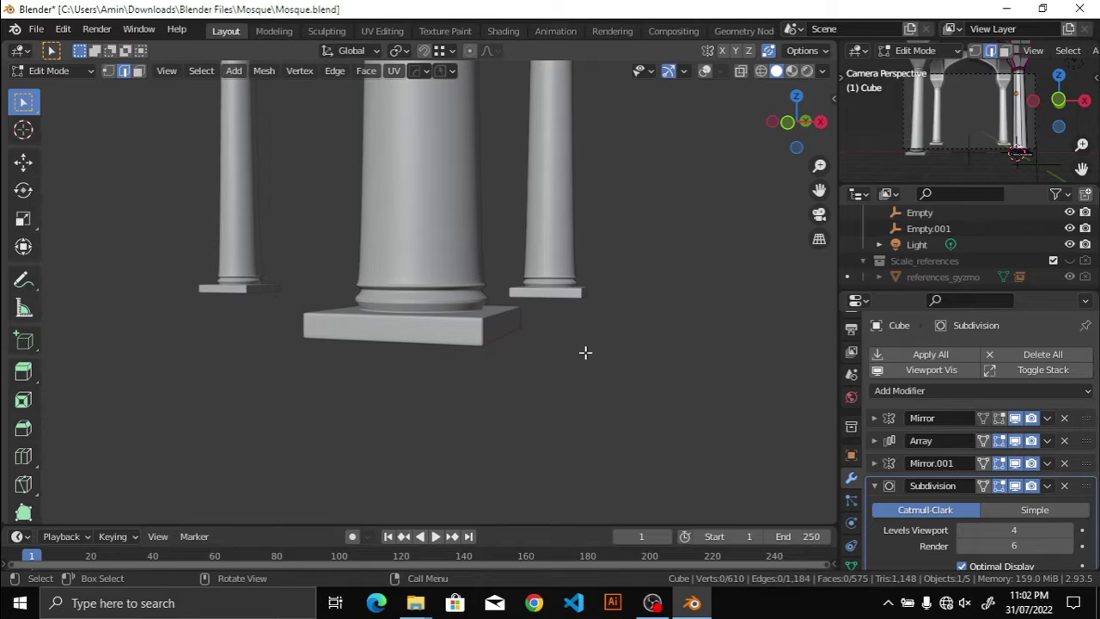
pyautogui.scroll(8, 584, 352)
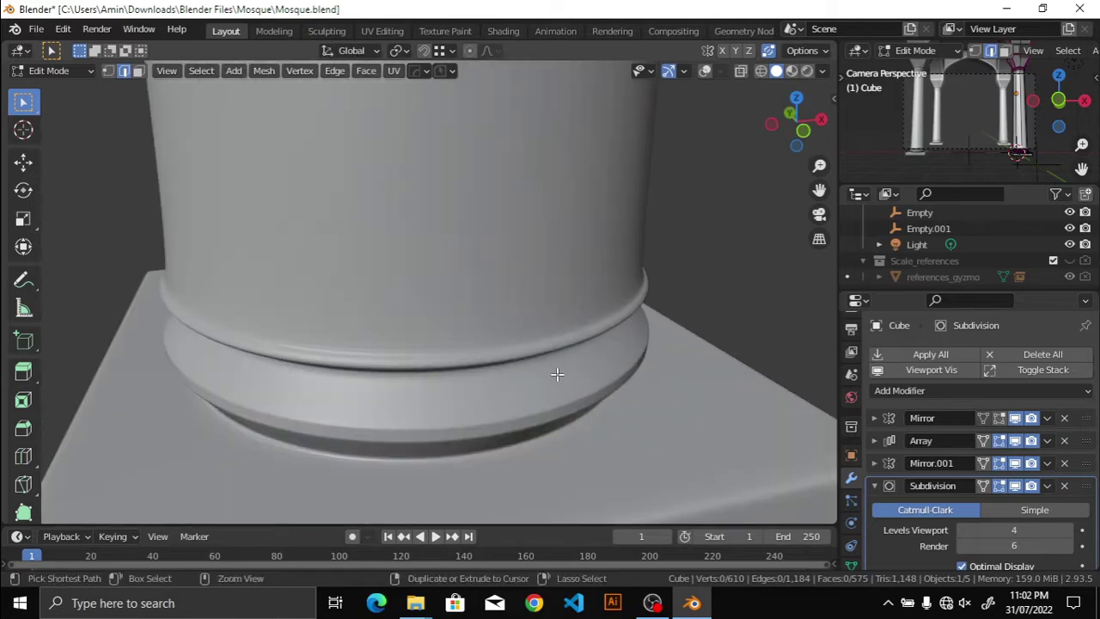
pyautogui.hotkey('shift', 'alt', 'z')
pyautogui.keyDown('alt'); pyautogui.click(530, 361); pyautogui.keyUp('alt')
pyautogui.moveTo(531, 361); pyautogui.dragTo(540, 353, button='middle')
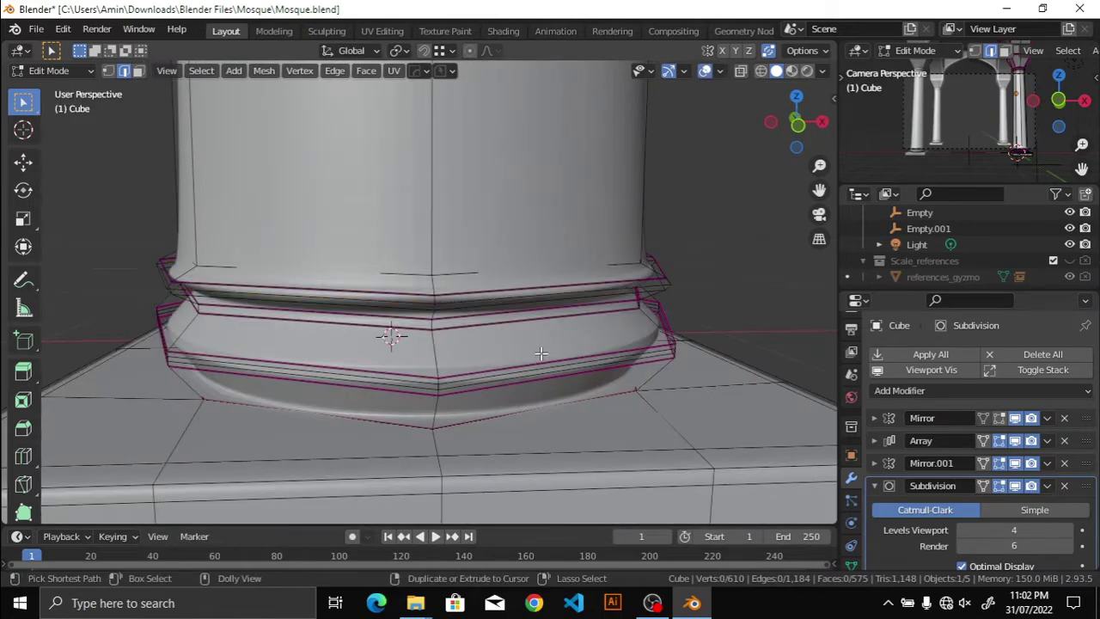
# Step: Bevel the top ledge edge loop, then undo the bevel
pyautogui.click(562, 294)
pyautogui.moveTo(562, 294); pyautogui.dragTo(550, 306, button='middle')
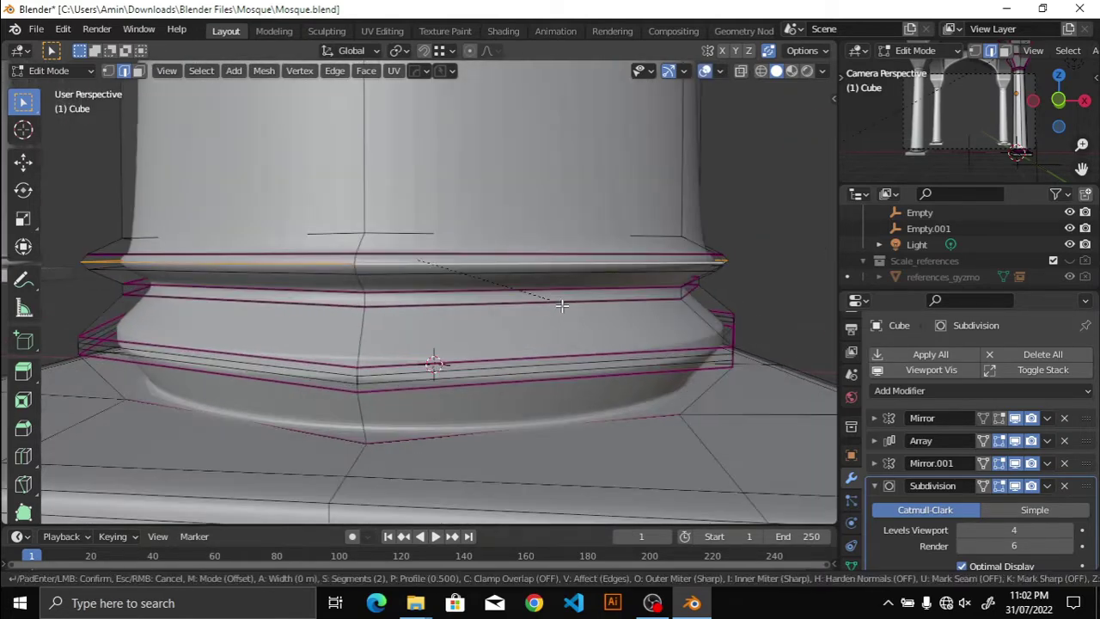
pyautogui.click(634, 349)
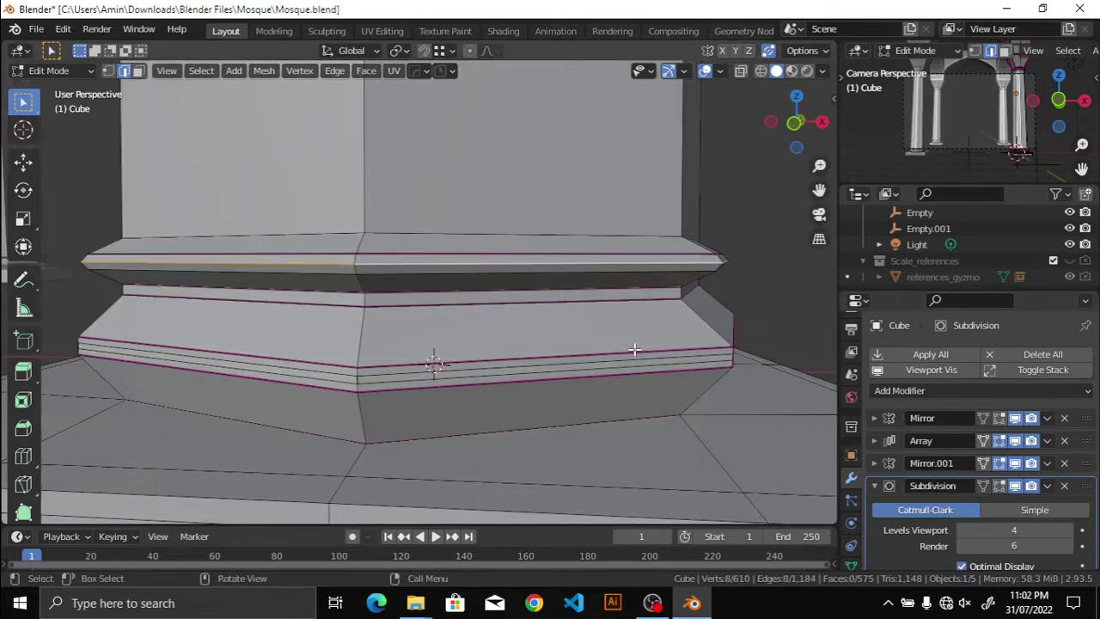
pyautogui.hotkey('ctrl', 'b')
pyautogui.click(635, 351)
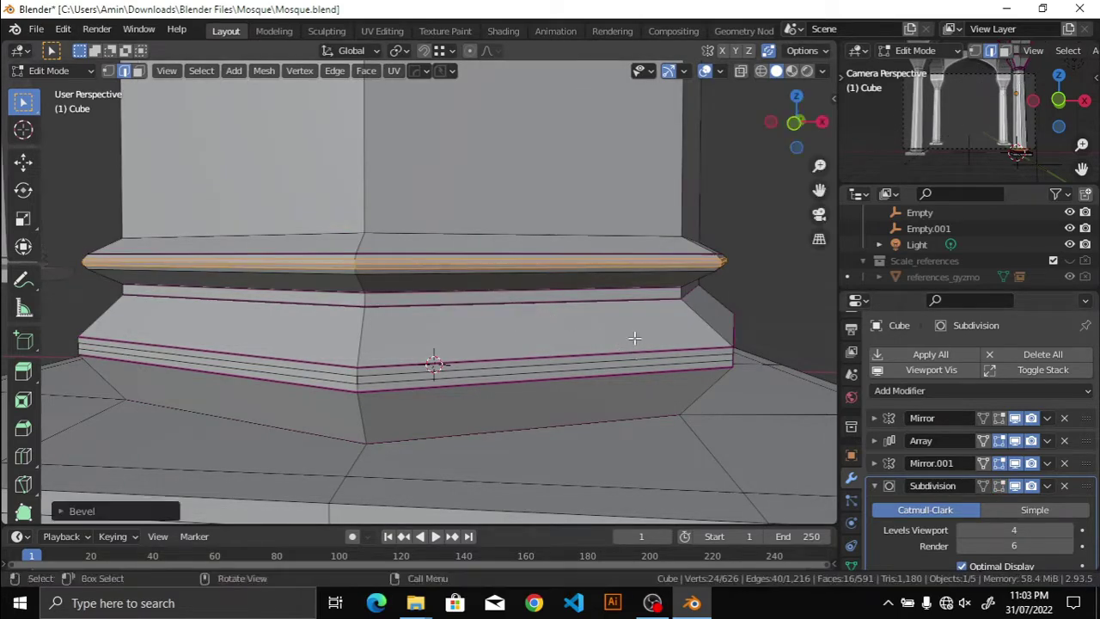
pyautogui.moveTo(633, 336); pyautogui.dragTo(648, 339, button='middle')
pyautogui.hotkey('ctrl', 'z')
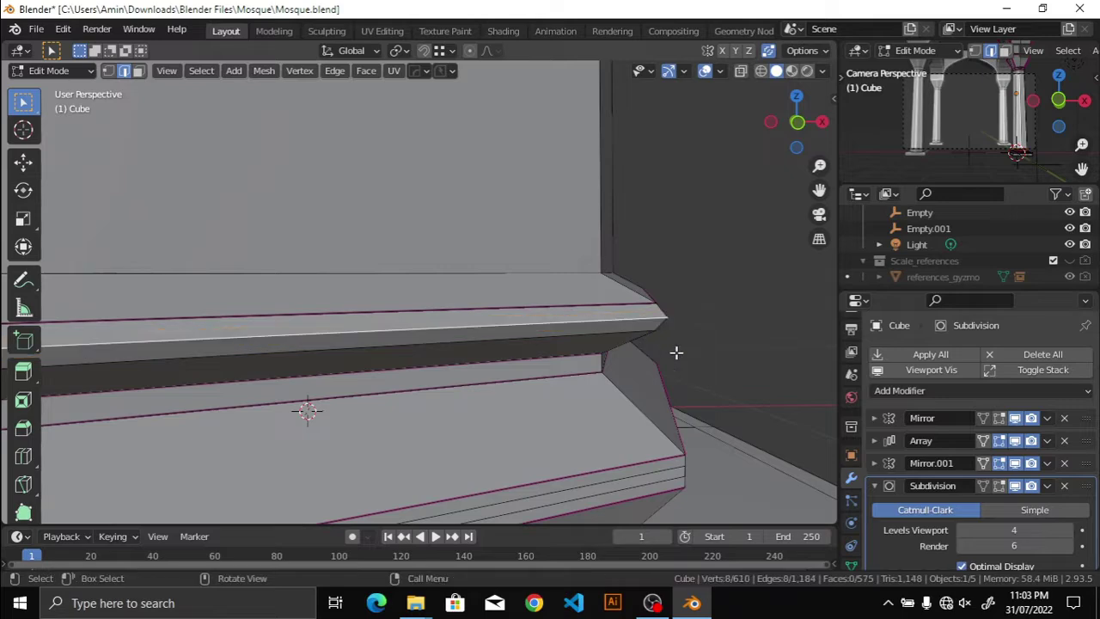
# Step: Resize the ledge edge loop outward while keeping its height
pyautogui.moveTo(717, 364); pyautogui.dragTo(720, 361, button='middle')
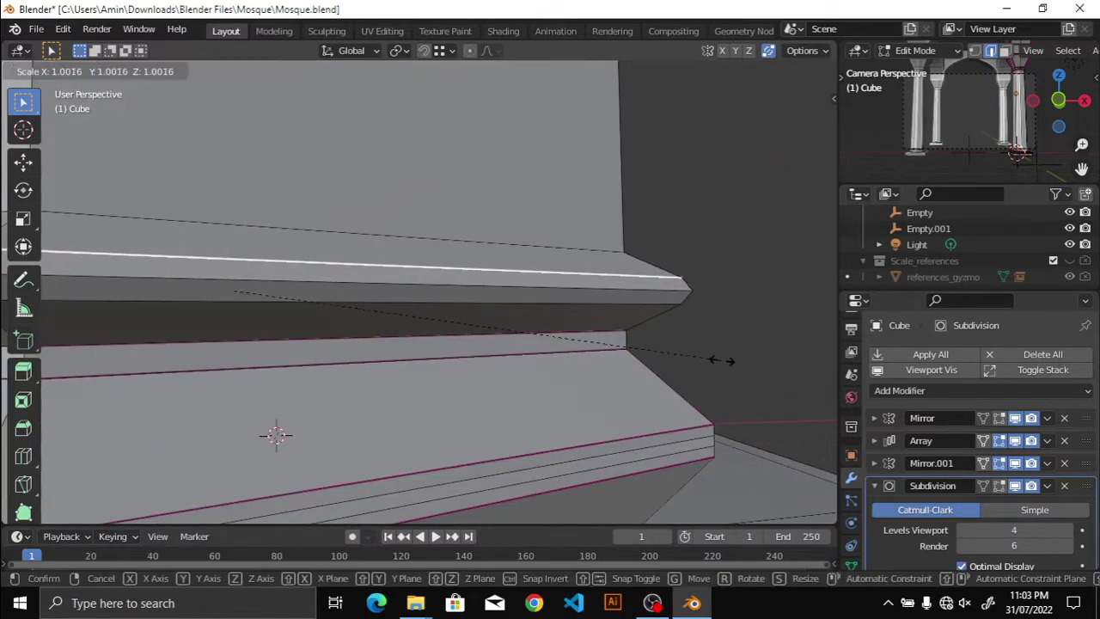
pyautogui.press('s')
pyautogui.press('Escape')
pyautogui.press('s')
pyautogui.hotkey('shift', 'z')
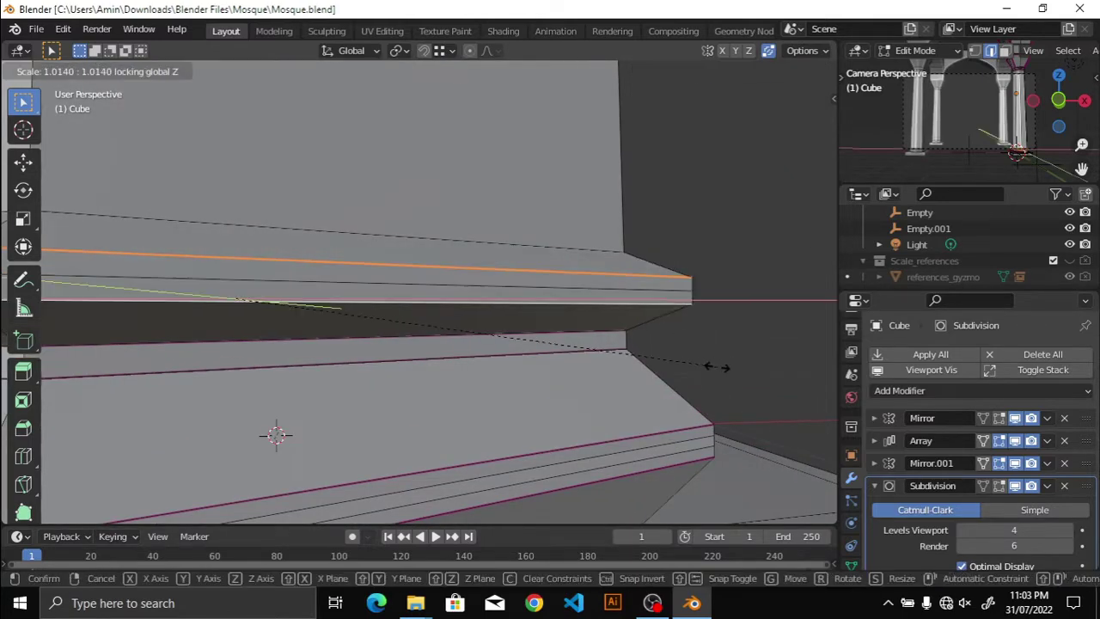
pyautogui.moveTo(717, 367)
pyautogui.mouseDown(button='middle')
pyautogui.moveTo(719, 319)
pyautogui.moveTo(658, 364)
pyautogui.moveTo(577, 318)
pyautogui.mouseUp(button='middle')
pyautogui.press('Escape')
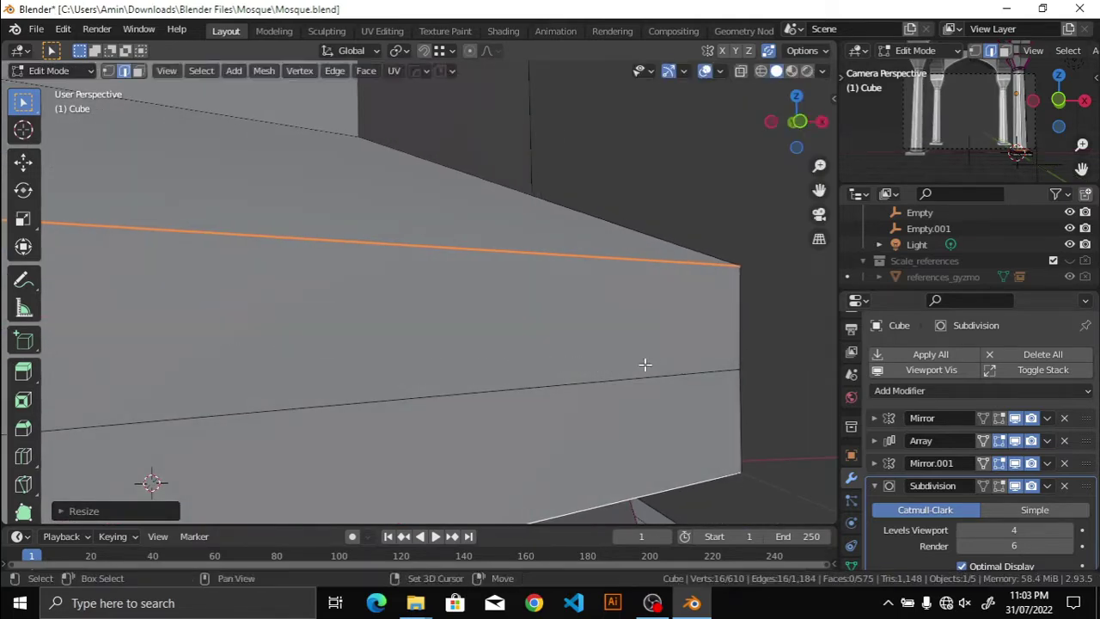
# Step: Select the edge loop around the column base and show its crease values in the sidebar
pyautogui.moveTo(644, 364); pyautogui.dragTo(921, 464, button='middle')
pyautogui.moveTo(598, 339)
pyautogui.mouseDown(button='middle')
pyautogui.moveTo(602, 319)
pyautogui.moveTo(491, 363)
pyautogui.moveTo(368, 359)
pyautogui.mouseUp(button='middle')
pyautogui.keyDown('alt'); pyautogui.click(370, 357); pyautogui.keyUp('alt')
pyautogui.press('n')
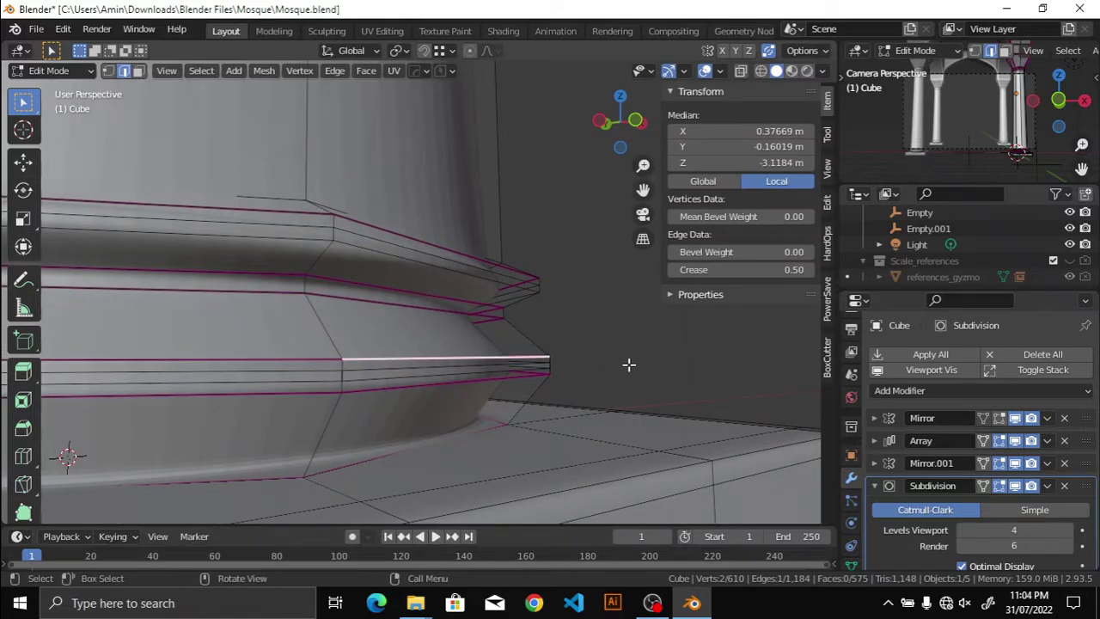
# Step: Set a 0.50 Mean Crease on the base's upper edge loops
pyautogui.moveTo(513, 158)
pyautogui.mouseDown(button='middle')
pyautogui.moveTo(594, 351)
pyautogui.moveTo(582, 366)
pyautogui.moveTo(590, 345)
pyautogui.mouseUp(button='middle')
pyautogui.press('n')
pyautogui.moveTo(425, 327); pyautogui.dragTo(393, 278, button='middle')
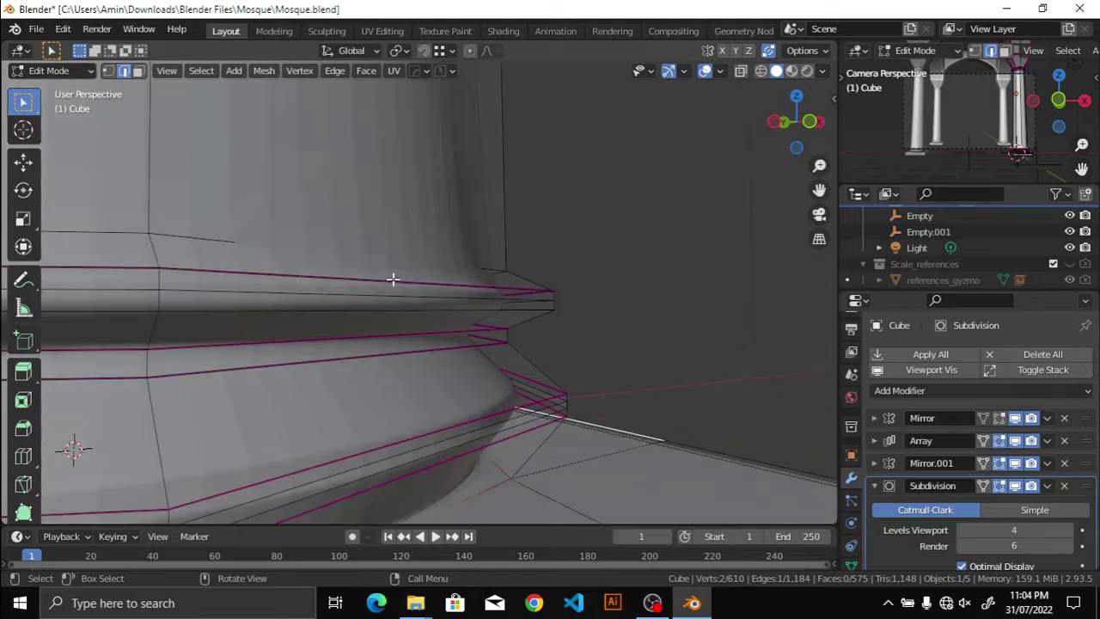
pyautogui.keyDown('alt'); pyautogui.click(392, 280); pyautogui.keyUp('alt')
pyautogui.press('n')
pyautogui.press('n')
pyautogui.keyDown('alt'); pyautogui.keyDown('shift'); pyautogui.click(393, 308); pyautogui.keyUp('shift'); pyautogui.keyUp('alt')
pyautogui.press('n')
pyautogui.write('.5')
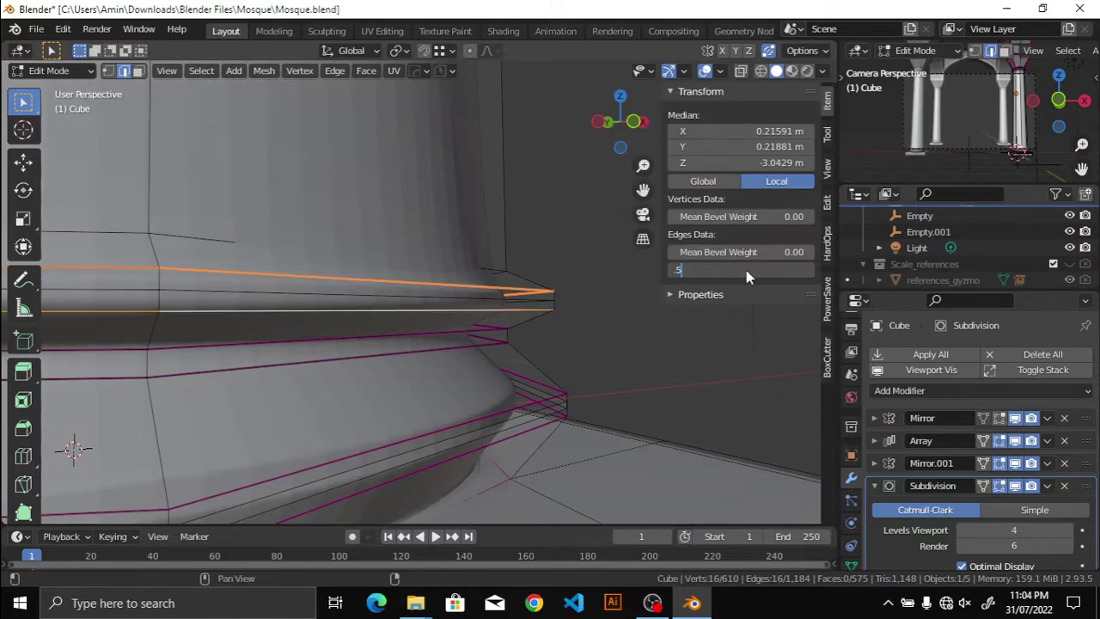
pyautogui.press('Return')
pyautogui.hotkey('shift', 'alt', 'z')
pyautogui.moveTo(746, 270)
pyautogui.mouseDown(button='middle')
pyautogui.moveTo(631, 352)
pyautogui.moveTo(658, 336)
pyautogui.moveTo(437, 351)
pyautogui.moveTo(444, 370)
pyautogui.moveTo(490, 331)
pyautogui.moveTo(422, 344)
pyautogui.moveTo(327, 298)
pyautogui.moveTo(528, 245)
pyautogui.mouseUp(button='middle')
# Step: Inspect the smoothed column base, then restore the edit-mode overlays
pyautogui.scroll(-3, 444, 370)
pyautogui.scroll(-2, 422, 343)
pyautogui.scroll(3, 424, 343)
pyautogui.scroll(3, 424, 343)
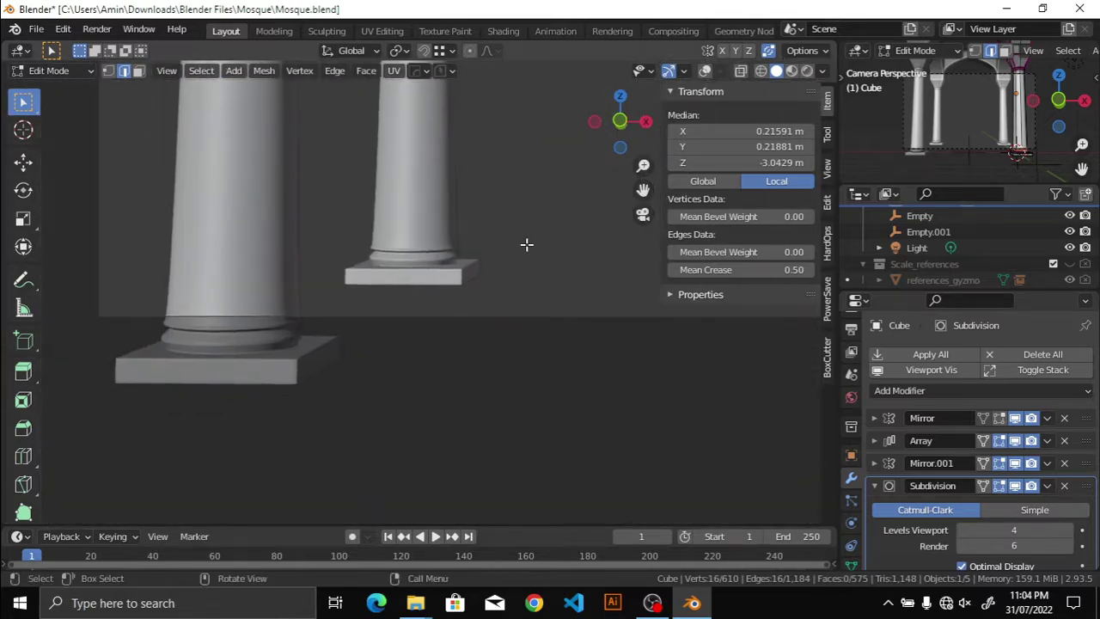
pyautogui.hotkey('shift', 'alt', 'z')
pyautogui.scroll(4, 404, 336)
pyautogui.scroll(2, 461, 367)
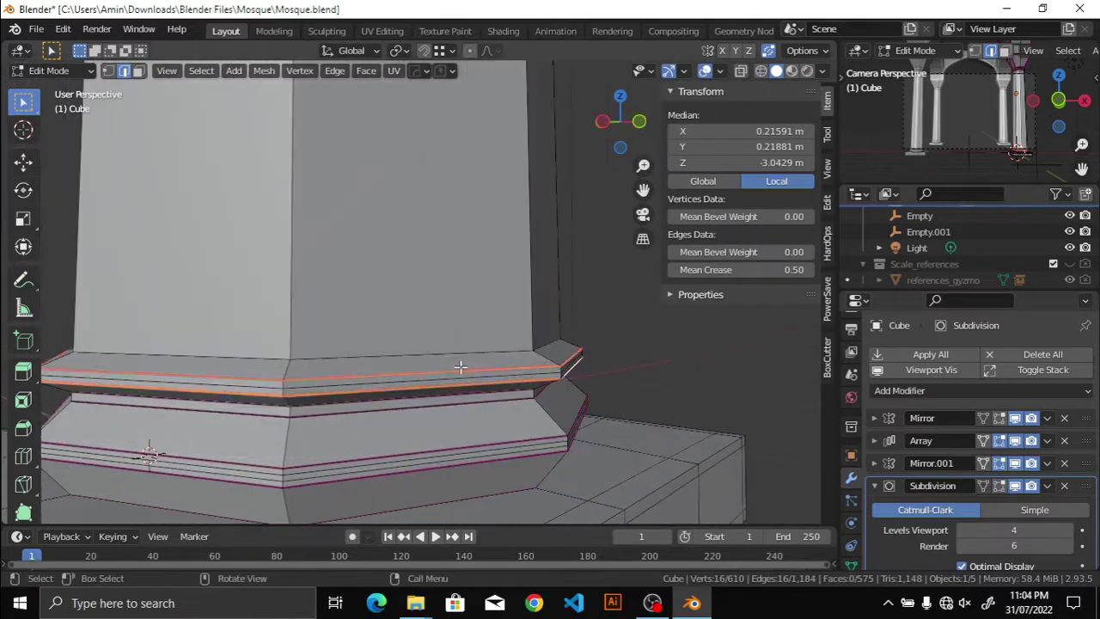
# Step: Crease the edge loop under the column shaft at 0.35 and hide the sidebar
pyautogui.keyDown('alt'); pyautogui.click(401, 353); pyautogui.keyUp('alt')
pyautogui.hotkey('shift', 'alt', 'z')
pyautogui.write('.35')
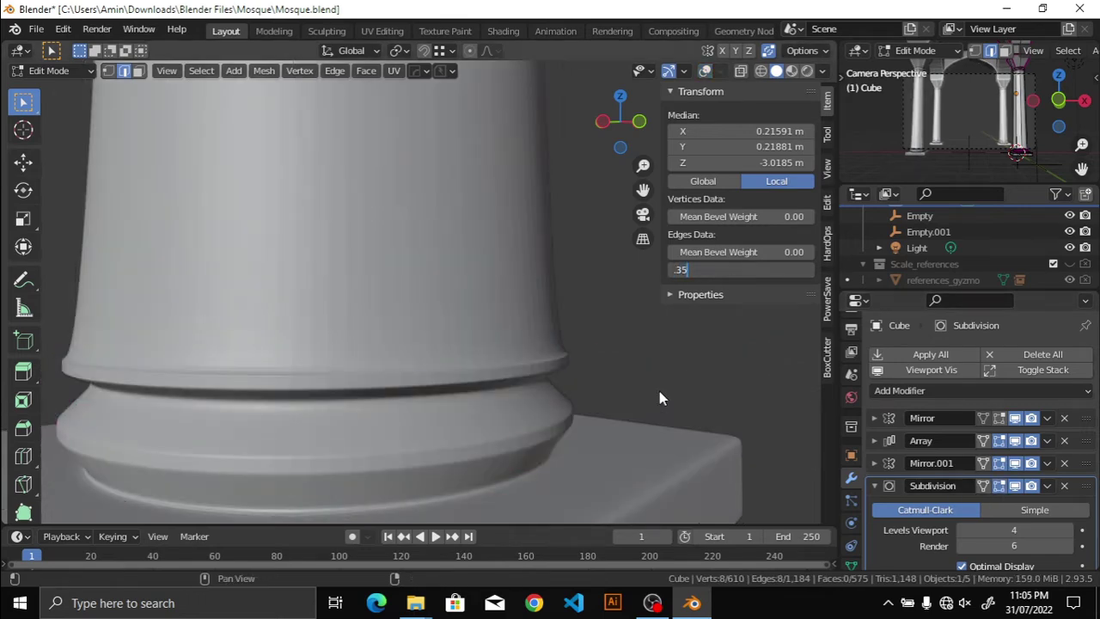
pyautogui.press('Return')
pyautogui.scroll(-3, 659, 391)
pyautogui.scroll(-5, 638, 351)
pyautogui.scroll(5, 435, 326)
pyautogui.press('n')
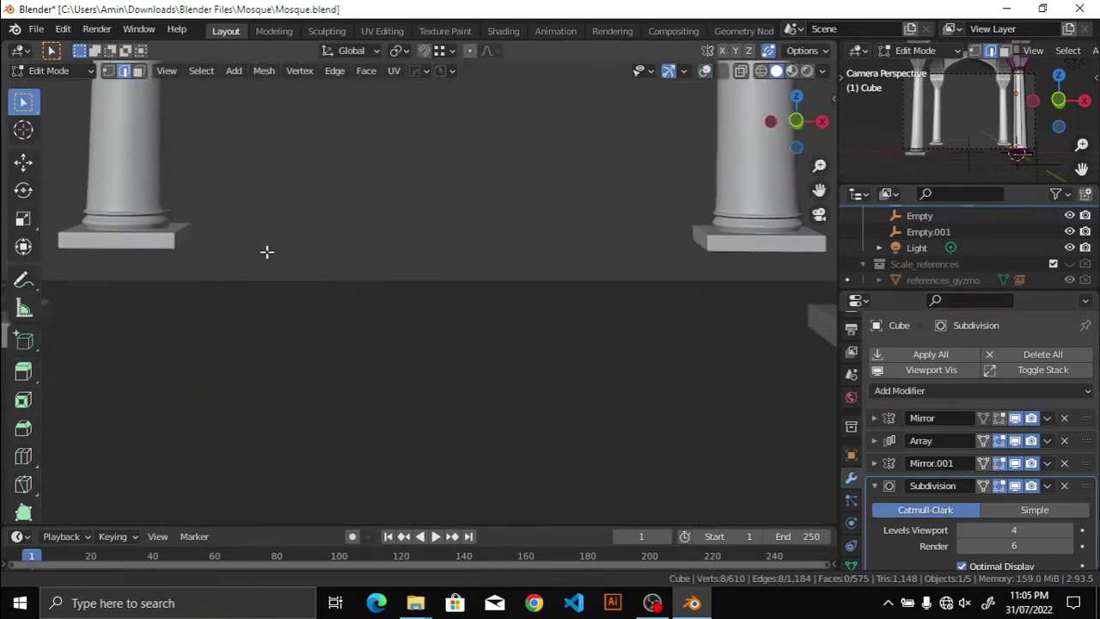
pyautogui.moveTo(267, 251); pyautogui.dragTo(344, 258, button='middle')
# Step: Save Mosque.blend and bring the arch junction into view with overlays shown
pyautogui.scroll(-4, 343, 258)
pyautogui.hotkey('ctrl', 's')
pyautogui.scroll(2, 487, 243)
pyautogui.scroll(2, 538, 245)
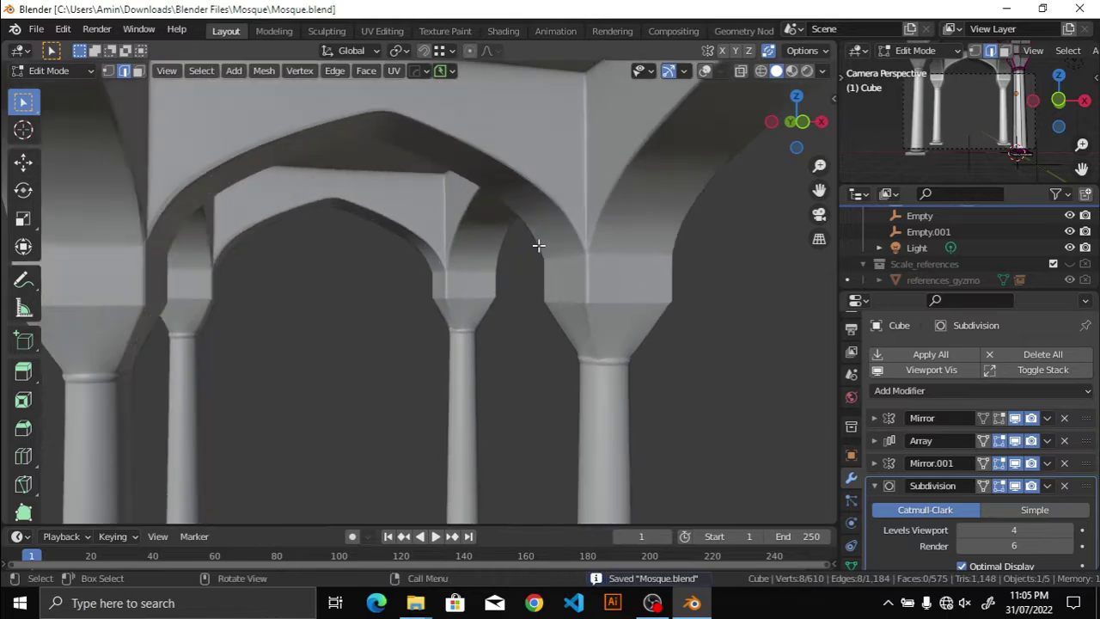
pyautogui.moveTo(538, 245); pyautogui.dragTo(550, 344, button='middle')
pyautogui.scroll(3, 550, 344)
pyautogui.hotkey('shift', 'alt', 'z')
# Step: In vertex mode with see-through display, cut a new edge loop along the arch curve
pyautogui.hotkey('ctrl', 'Tab')
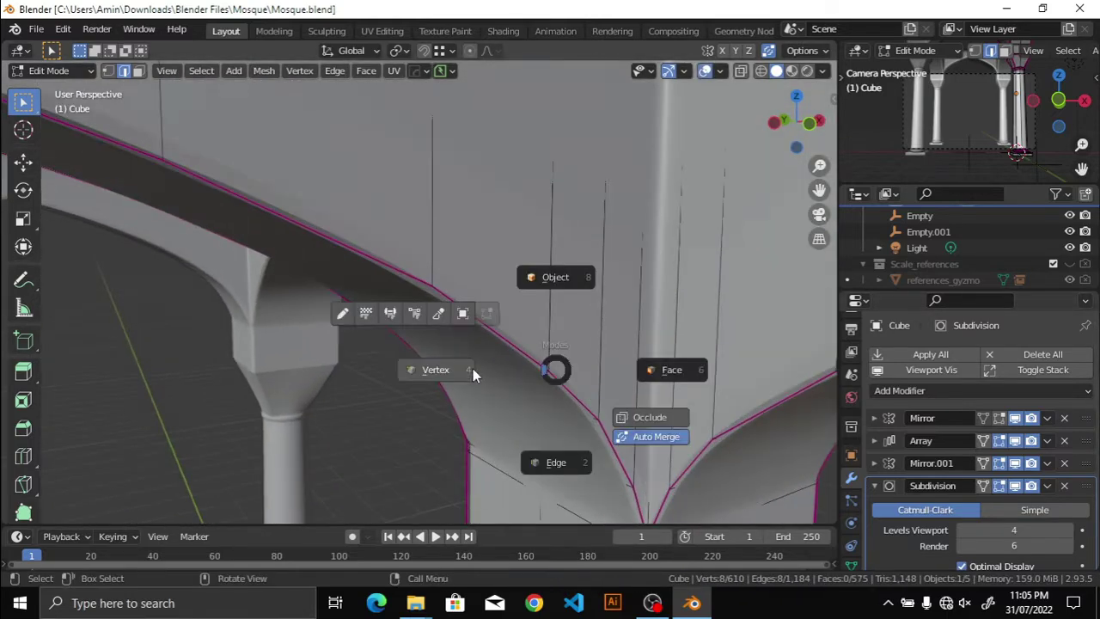
pyautogui.click(473, 369)
pyautogui.hotkey('shift', 'z')
pyautogui.scroll(2, 613, 387)
pyautogui.moveTo(613, 388); pyautogui.dragTo(522, 277, button='middle')
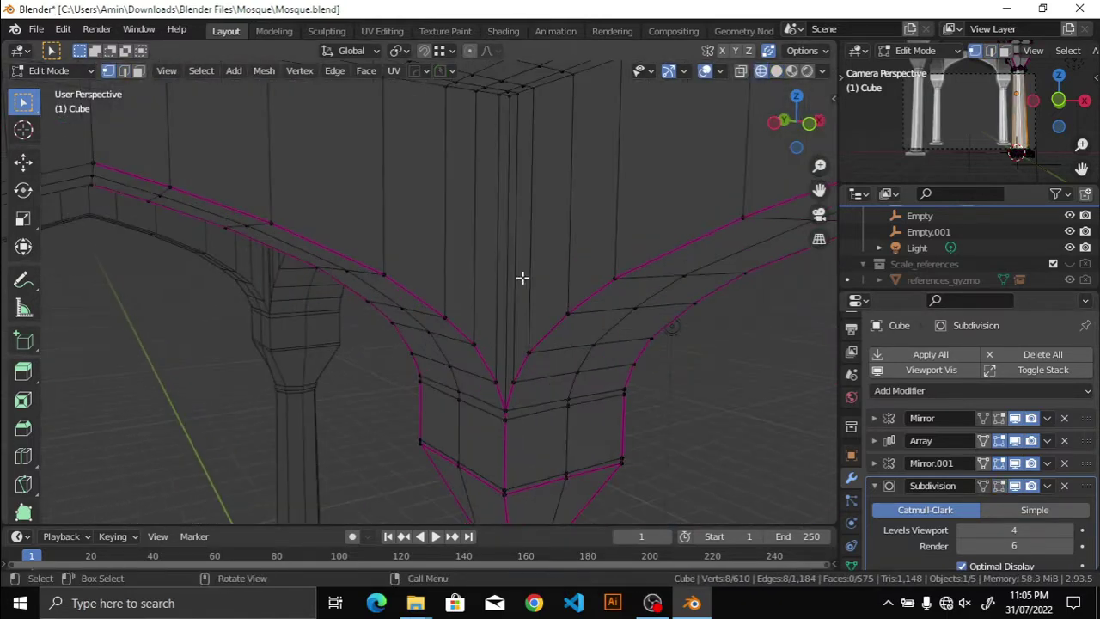
pyautogui.moveTo(508, 243); pyautogui.dragTo(748, 461)
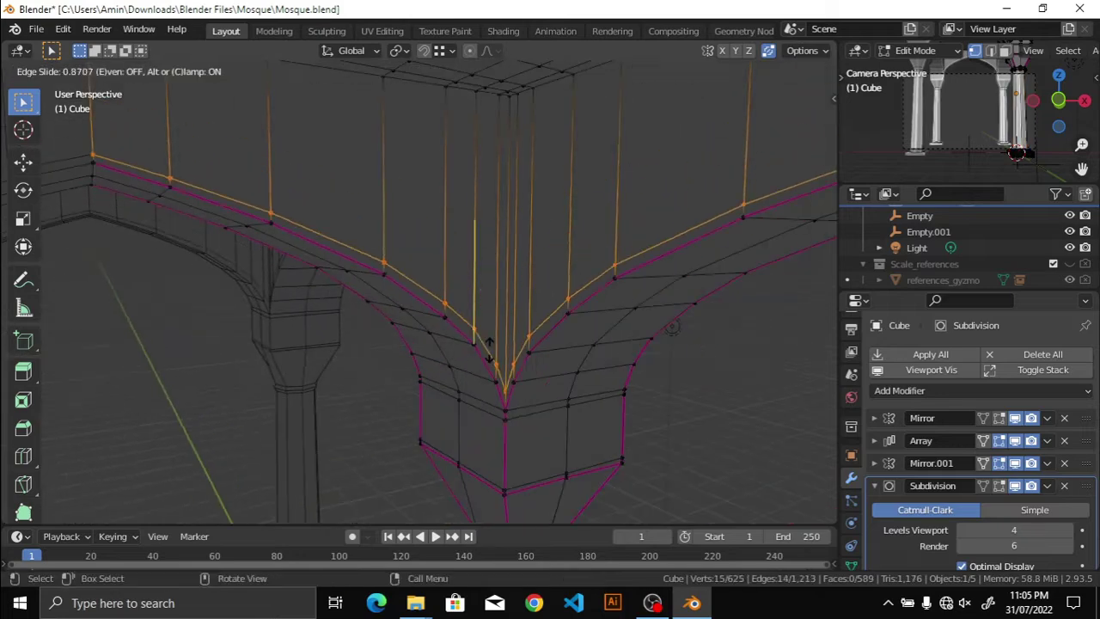
pyautogui.hotkey('alt', 'a')
pyautogui.moveTo(749, 461); pyautogui.dragTo(552, 433, button='middle')
# Step: Switch back to edge selection and reframe the arch junction
pyautogui.hotkey('shift', 'z')
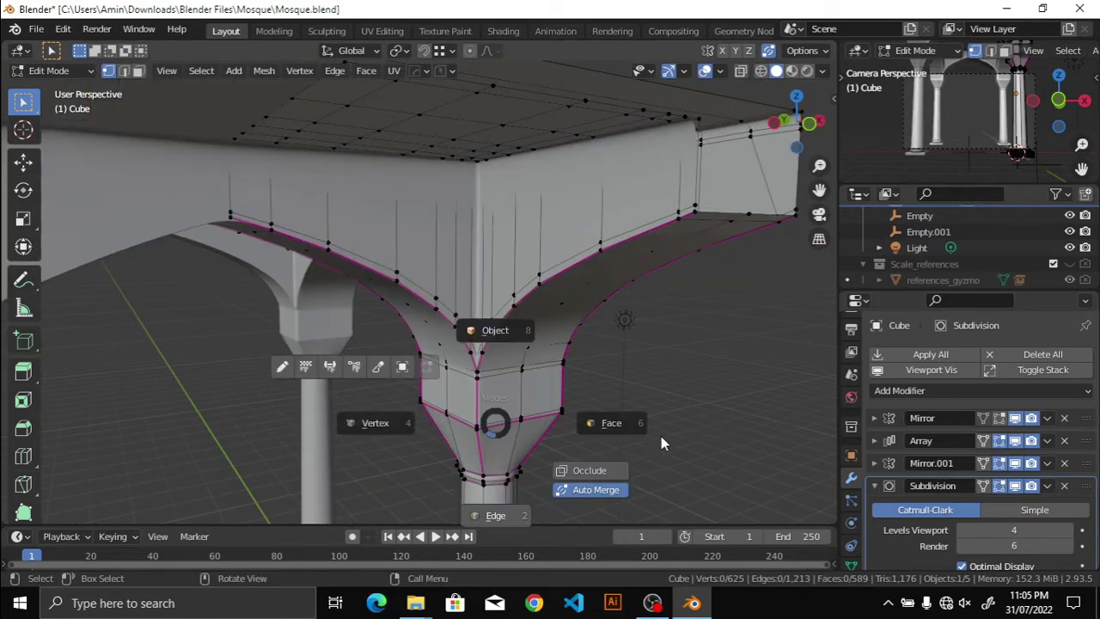
pyautogui.click(662, 444)
pyautogui.moveTo(663, 454); pyautogui.dragTo(621, 454, button='middle')
pyautogui.scroll(-2, 611, 442)
pyautogui.scroll(4, 387, 445)
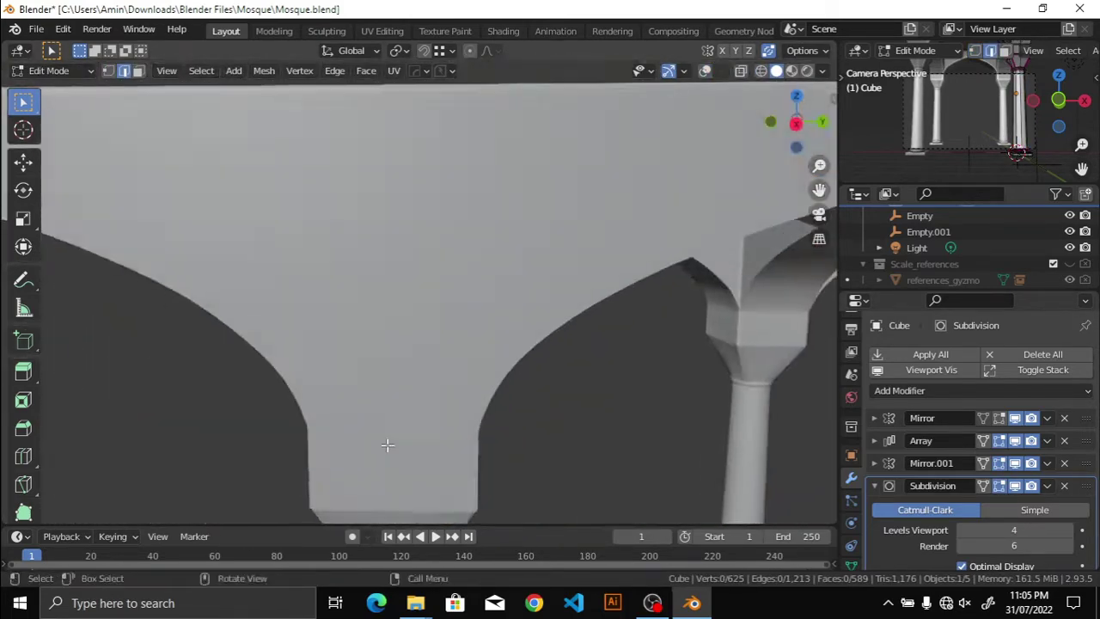
pyautogui.scroll(-3, 386, 444)
# Step: Enable Merge in the Array modifier, collapse its panel, and save Mosque.blend
pyautogui.moveTo(387, 444)
pyautogui.mouseDown(button='middle')
pyautogui.moveTo(435, 326)
pyautogui.moveTo(658, 360)
pyautogui.moveTo(467, 388)
pyautogui.moveTo(477, 343)
pyautogui.moveTo(550, 361)
pyautogui.mouseUp(button='middle')
pyautogui.scroll(3, 467, 388)
pyautogui.click(898, 466)
pyautogui.moveTo(380, 175); pyautogui.dragTo(550, 257, button='middle')
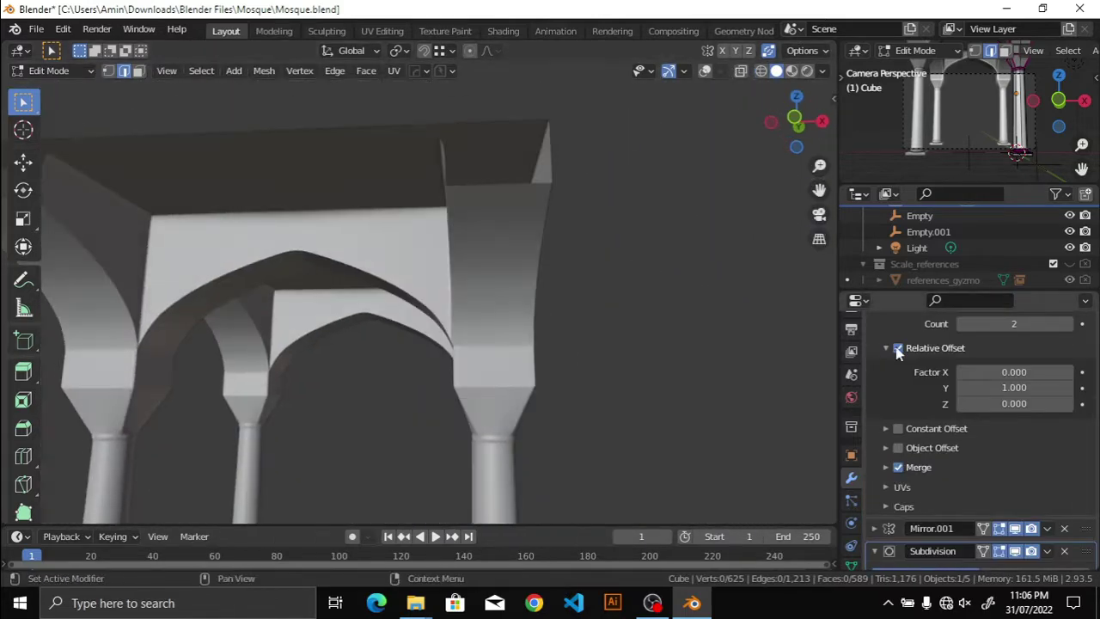
pyautogui.click(898, 352)
pyautogui.moveTo(387, 327)
pyautogui.mouseDown(button='middle')
pyautogui.moveTo(322, 314)
pyautogui.moveTo(515, 358)
pyautogui.moveTo(463, 369)
pyautogui.moveTo(430, 351)
pyautogui.moveTo(452, 363)
pyautogui.moveTo(606, 374)
pyautogui.mouseUp(button='middle')
pyautogui.hotkey('ctrl', 's')
# Step: Preview the camera view maximized full screen, restore the layout, and save again
pyautogui.scroll(3, 462, 369)
pyautogui.scroll(-2, 452, 364)
pyautogui.scroll(5, 606, 374)
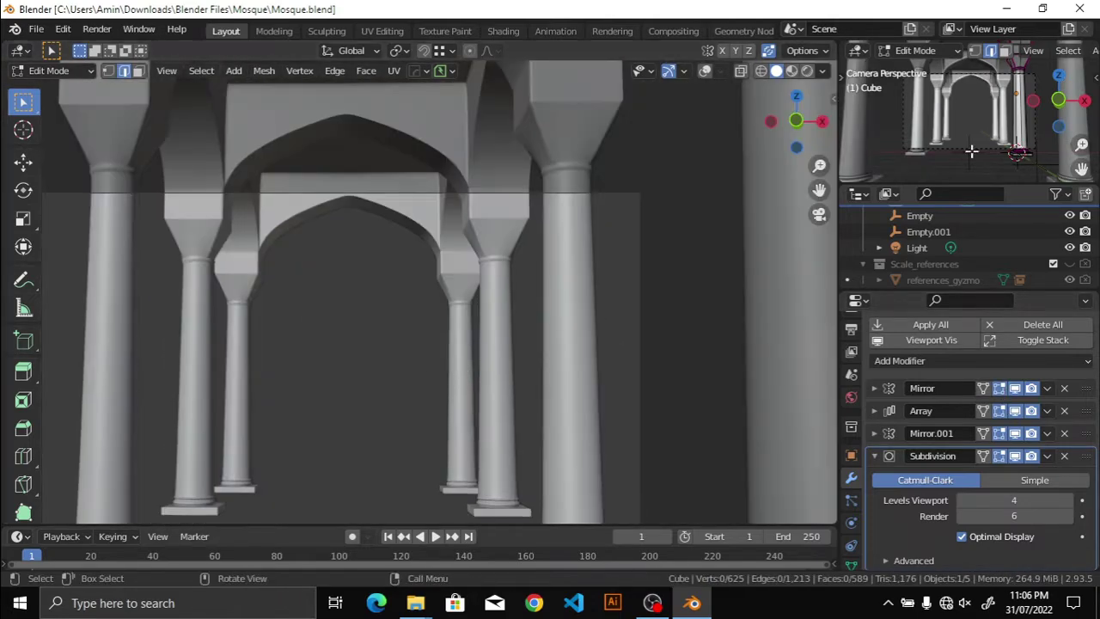
pyautogui.hotkey('ctrl', 'space')
pyautogui.scroll(2, 538, 314)
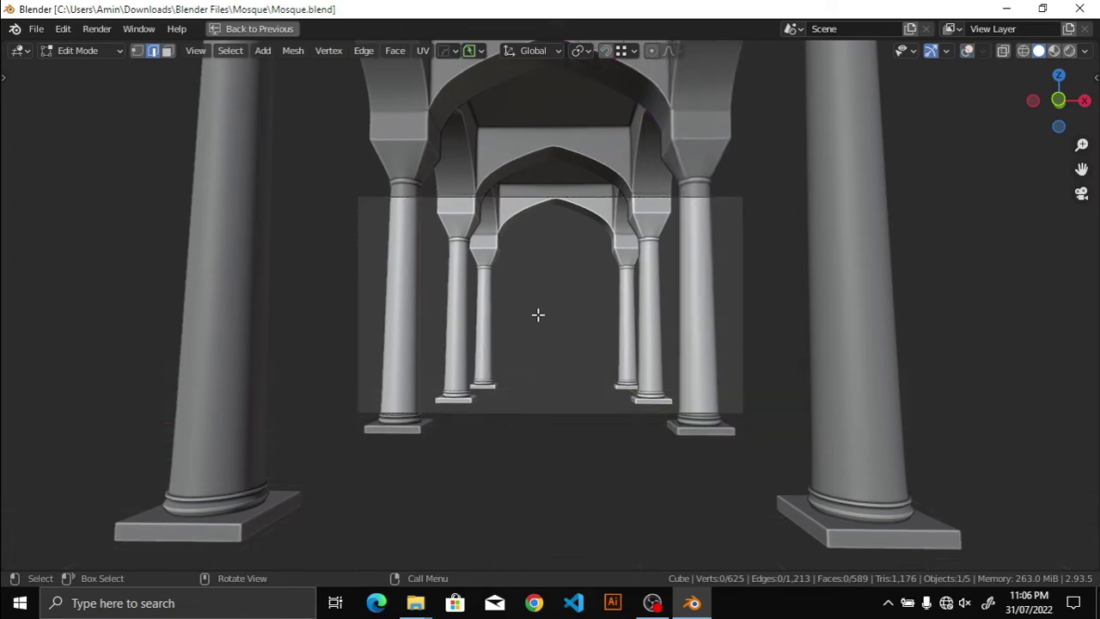
pyautogui.scroll(2, 537, 315)
pyautogui.scroll(-3, 537, 314)
pyautogui.scroll(2, 538, 315)
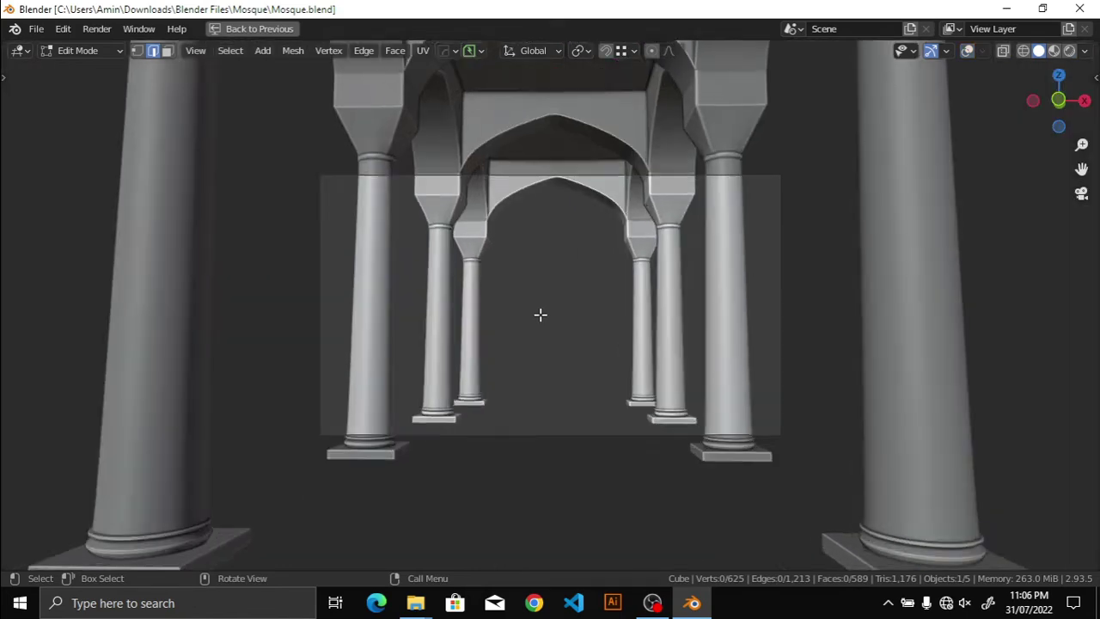
pyautogui.hotkey('ctrl', 'space')
pyautogui.hotkey('ctrl', 's')
pyautogui.scroll(3, 538, 330)
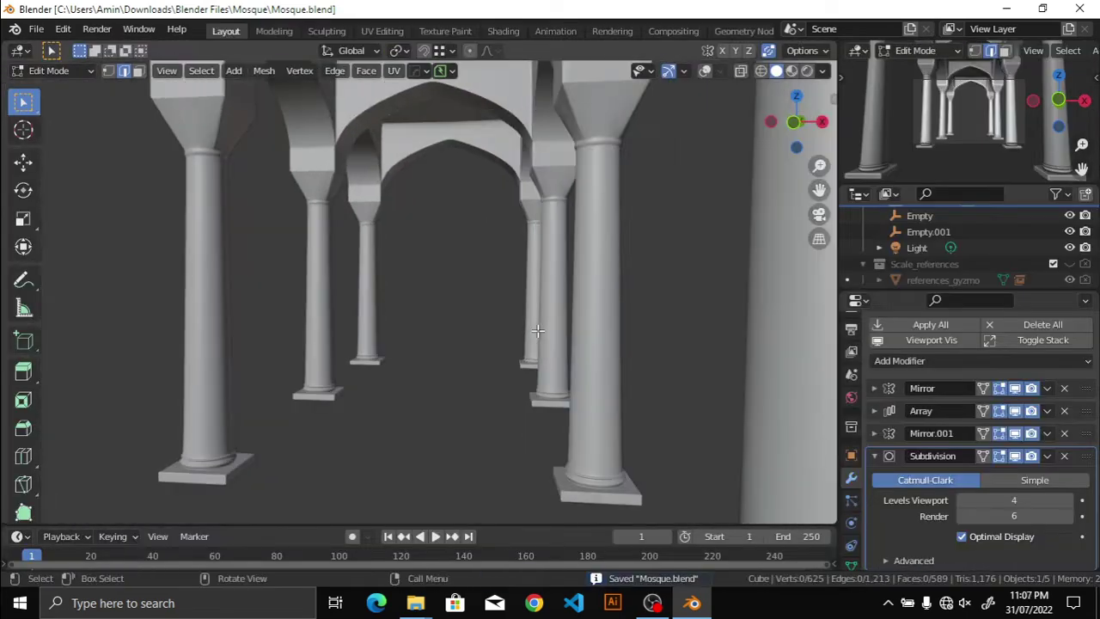
# Step: Turn on X-ray and extrude a column plinth edge along the X axis
pyautogui.hotkey('shift', 'z')
pyautogui.click(727, 356)
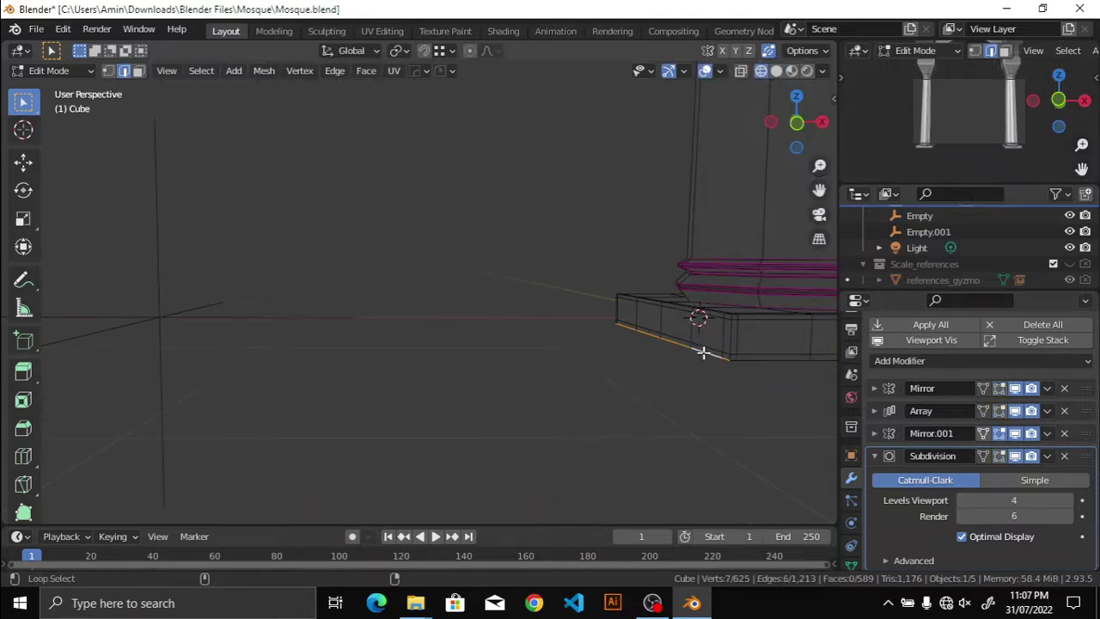
pyautogui.moveTo(702, 352)
pyautogui.mouseDown(button='middle')
pyautogui.moveTo(527, 346)
pyautogui.moveTo(620, 387)
pyautogui.mouseUp(button='middle')
pyautogui.press('e')
pyautogui.press('x')
pyautogui.click(229, 345)
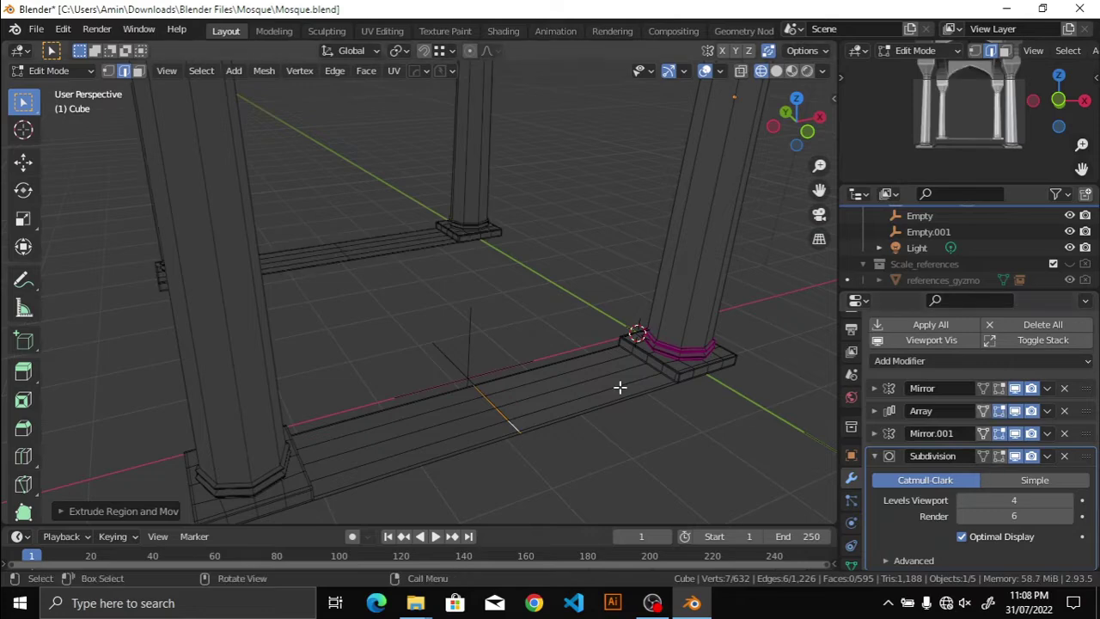
# Step: Extrude the edge, then a picked path of edges, along the Y axis into floor strips
pyautogui.press('e')
pyautogui.press('y')
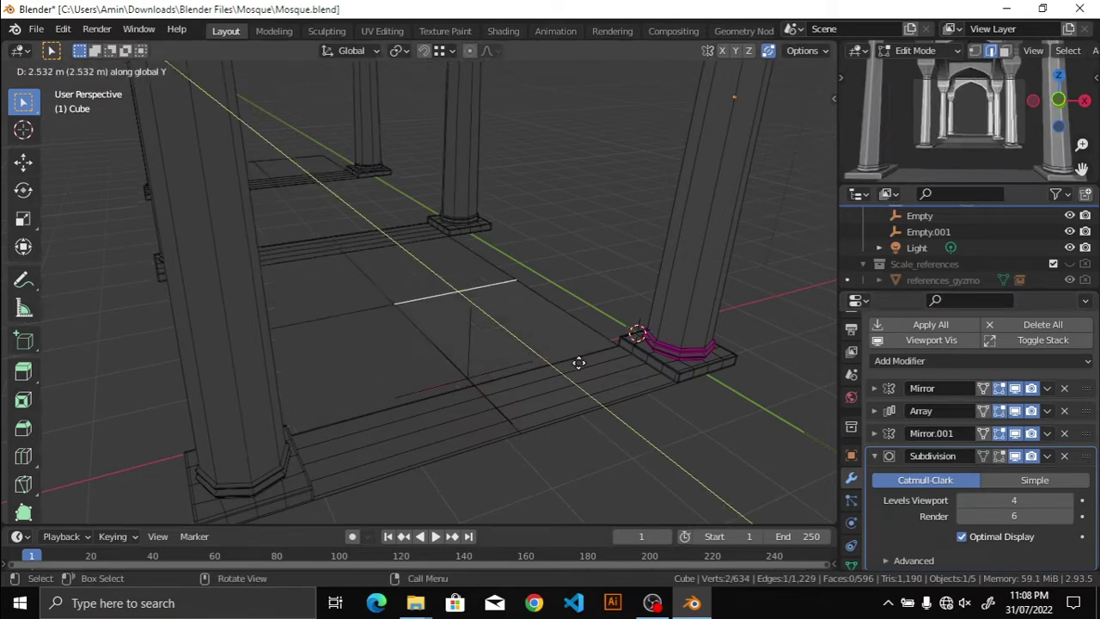
pyautogui.click(650, 430)
pyautogui.moveTo(651, 430)
pyautogui.mouseDown(button='middle')
pyautogui.moveTo(553, 386)
pyautogui.moveTo(522, 398)
pyautogui.moveTo(572, 336)
pyautogui.moveTo(560, 250)
pyautogui.moveTo(536, 336)
pyautogui.mouseUp(button='middle')
pyautogui.keyDown('ctrl'); pyautogui.click(573, 336); pyautogui.keyUp('ctrl')
pyautogui.press('e')
pyautogui.press('y')
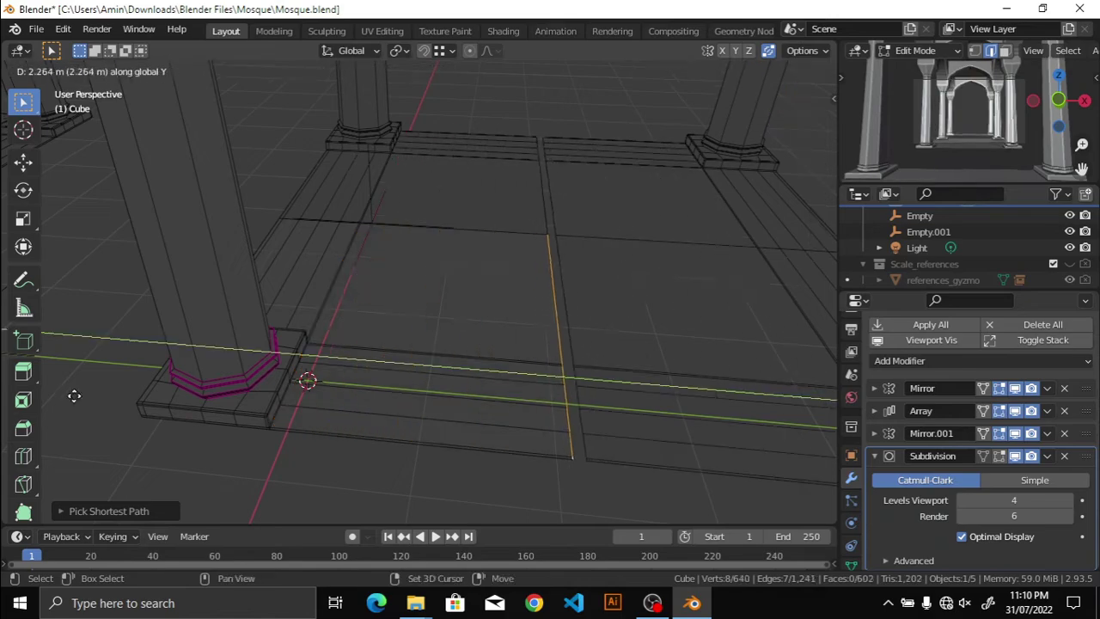
pyautogui.click(118, 405)
# Step: Extrude the selected edges once more along the Y axis
pyautogui.moveTo(145, 409)
pyautogui.mouseDown(button='middle')
pyautogui.moveTo(339, 415)
pyautogui.moveTo(410, 319)
pyautogui.moveTo(362, 375)
pyautogui.moveTo(389, 376)
pyautogui.mouseUp(button='middle')
pyautogui.scroll(5, 362, 375)
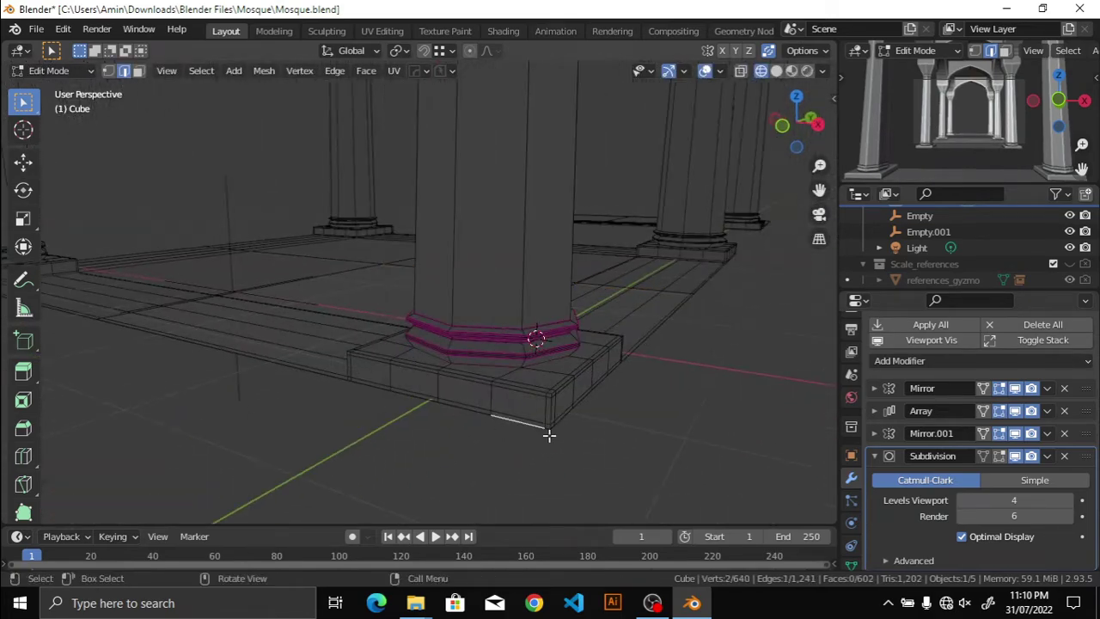
pyautogui.moveTo(549, 435); pyautogui.dragTo(398, 392, button='middle')
pyautogui.moveTo(514, 428)
pyautogui.mouseDown(button='middle')
pyautogui.moveTo(265, 386)
pyautogui.moveTo(422, 358)
pyautogui.mouseUp(button='middle')
pyautogui.press('e')
pyautogui.press('y')
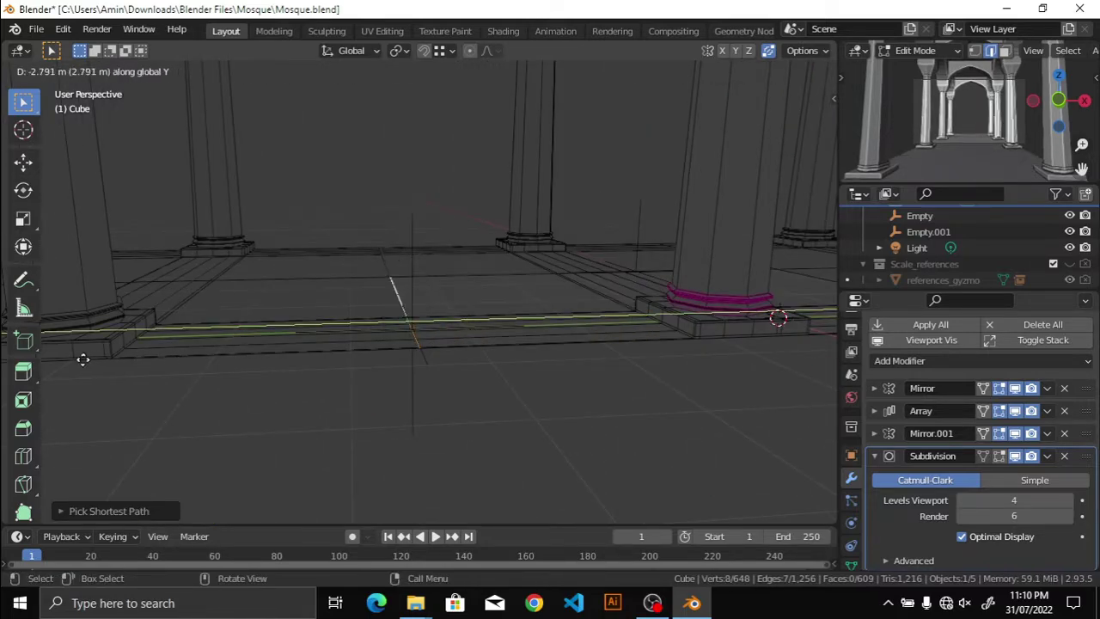
pyautogui.click(49, 365)
# Step: Check the extruded strips down the corridor with the view maximized to full screen
pyautogui.scroll(-3, 415, 353)
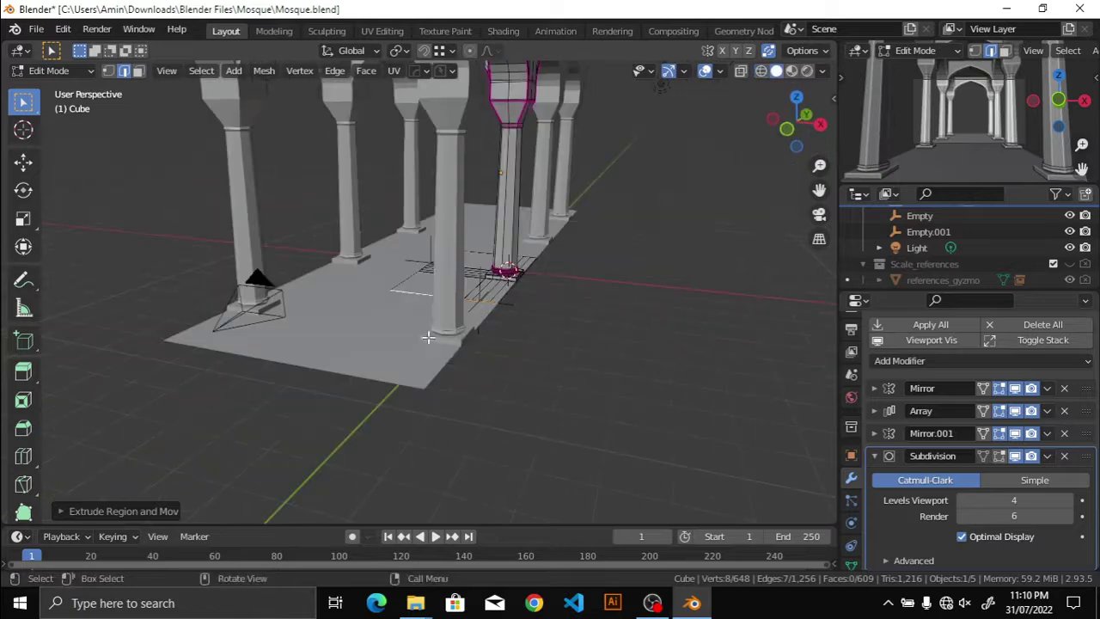
pyautogui.moveTo(415, 353); pyautogui.dragTo(743, 466, button='middle')
pyautogui.scroll(-2, 529, 369)
pyautogui.scroll(3, 446, 365)
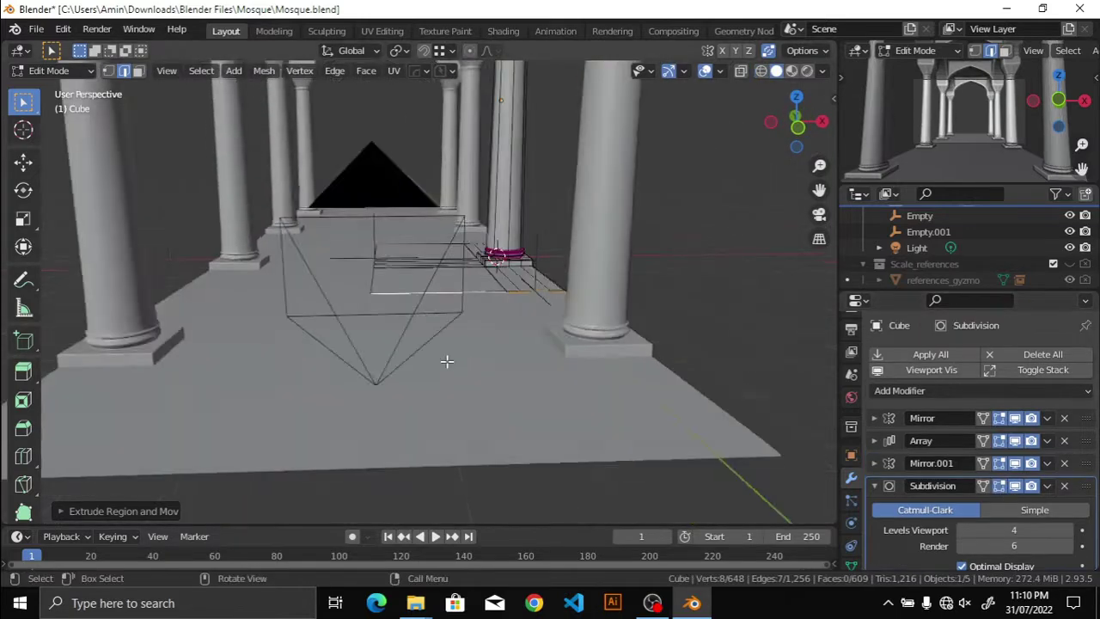
pyautogui.hotkey('ctrl', 'space')
pyautogui.scroll(-2, 645, 315)
pyautogui.scroll(3, 645, 315)
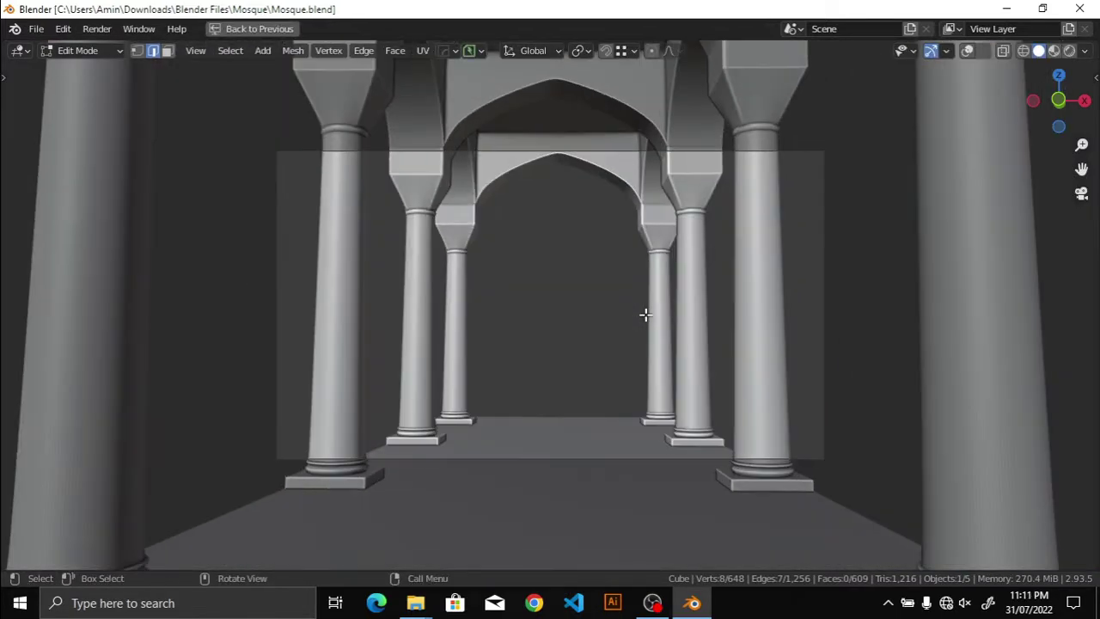
pyautogui.scroll(-1, 646, 315)
pyautogui.hotkey('ctrl', 'space')
pyautogui.scroll(-2, 594, 312)
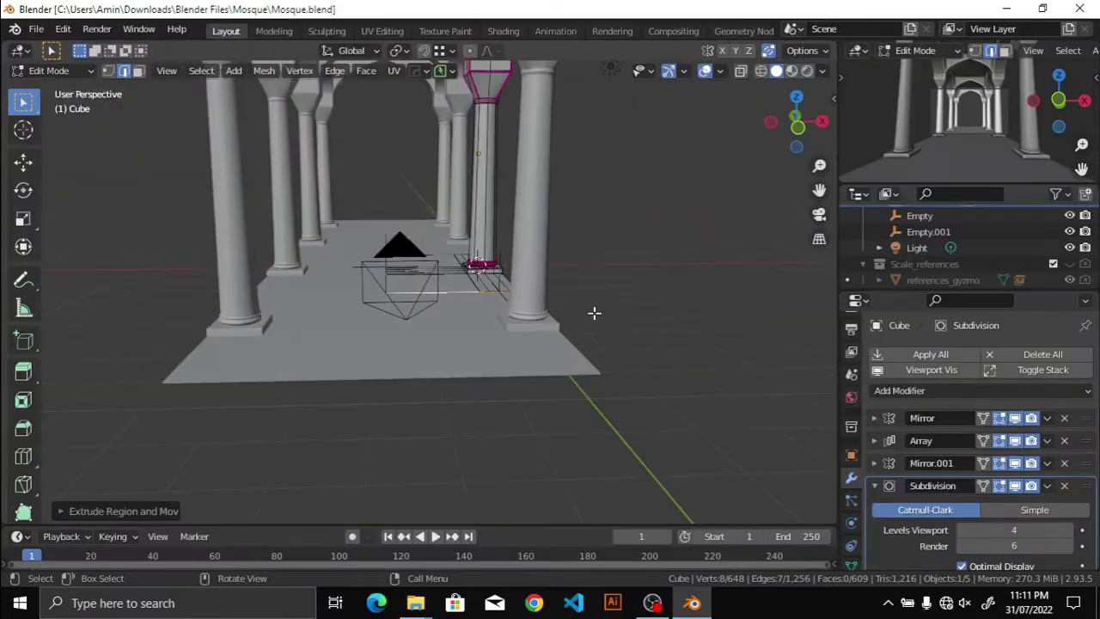
pyautogui.scroll(4, 558, 315)
pyautogui.moveTo(530, 318); pyautogui.dragTo(358, 364, button='middle')
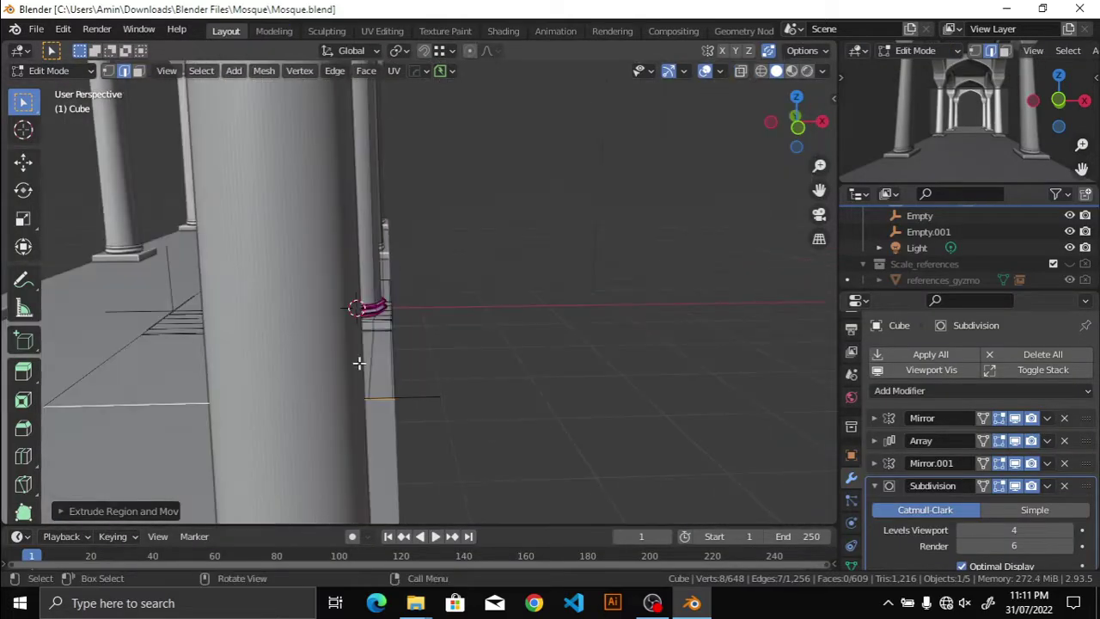
# Step: Switch to Object Mode and apply Shade Smooth to the colonnade mesh
pyautogui.click(303, 259)
pyautogui.click(851, 500)
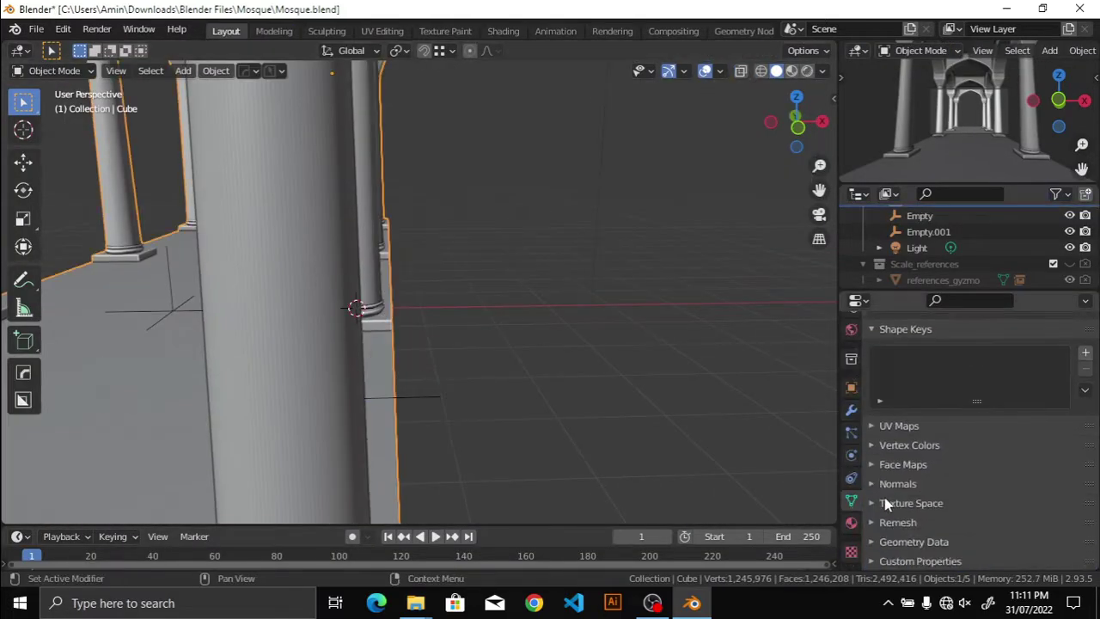
pyautogui.rightClick(361, 292)
pyautogui.click(361, 294)
pyautogui.moveTo(361, 300)
pyautogui.mouseDown(button='middle')
pyautogui.moveTo(435, 300)
pyautogui.moveTo(600, 165)
pyautogui.moveTo(613, 265)
pyautogui.mouseUp(button='middle')
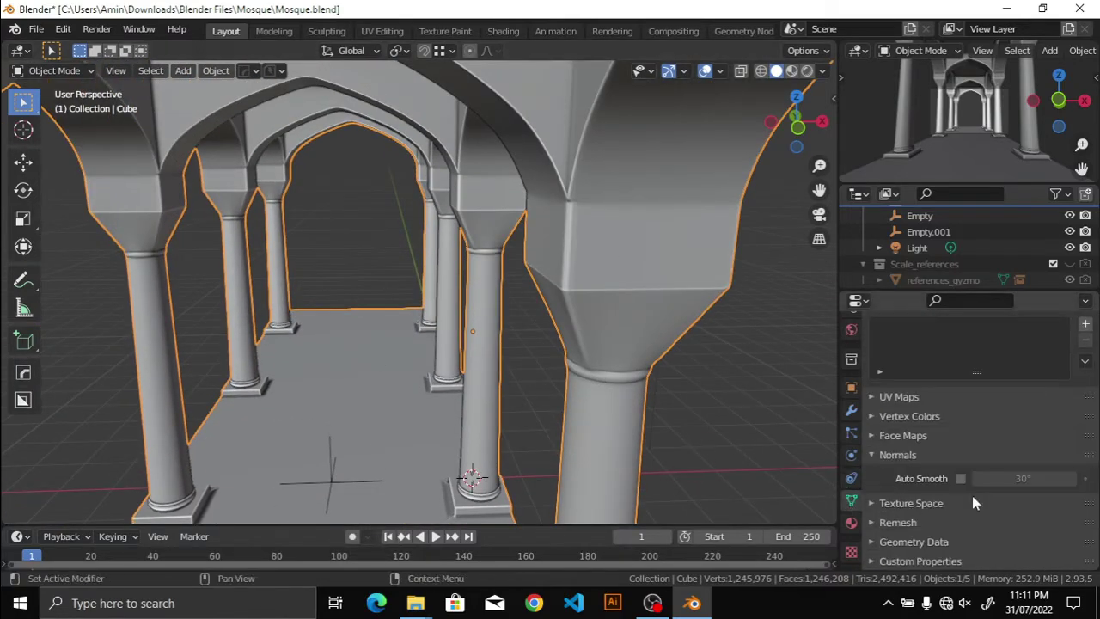
# Step: Enable 30° Auto Smooth on the mesh data, then go back to Edit Mode
pyautogui.click(960, 479)
pyautogui.moveTo(588, 397)
pyautogui.mouseDown(button='middle')
pyautogui.moveTo(601, 350)
pyautogui.moveTo(746, 348)
pyautogui.mouseUp(button='middle')
pyautogui.rightClick(468, 289)
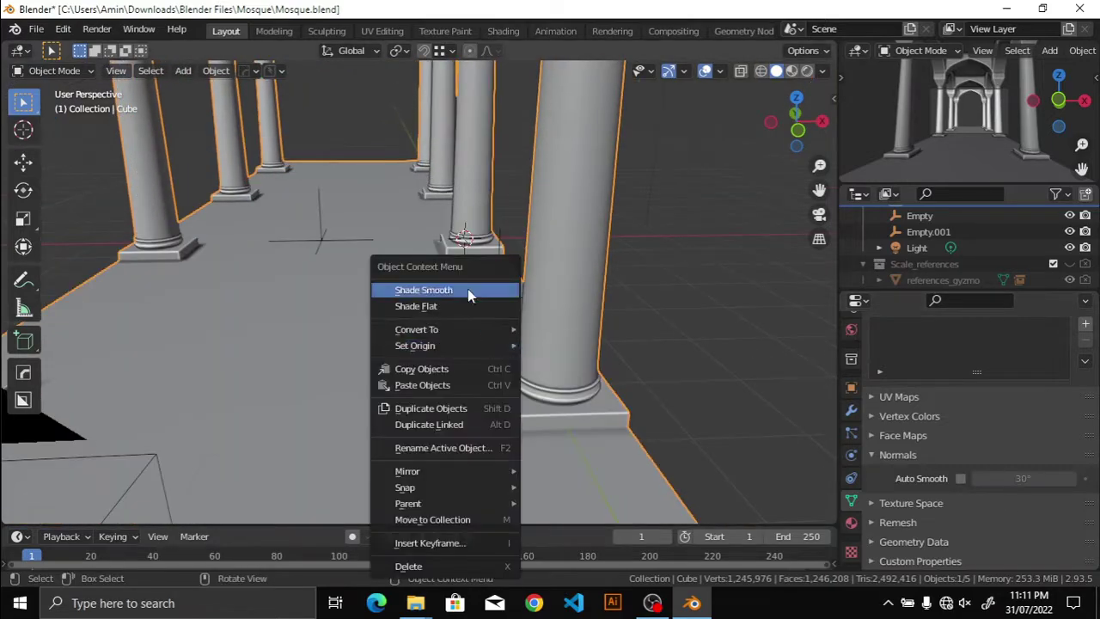
pyautogui.press('Escape')
pyautogui.press('q')
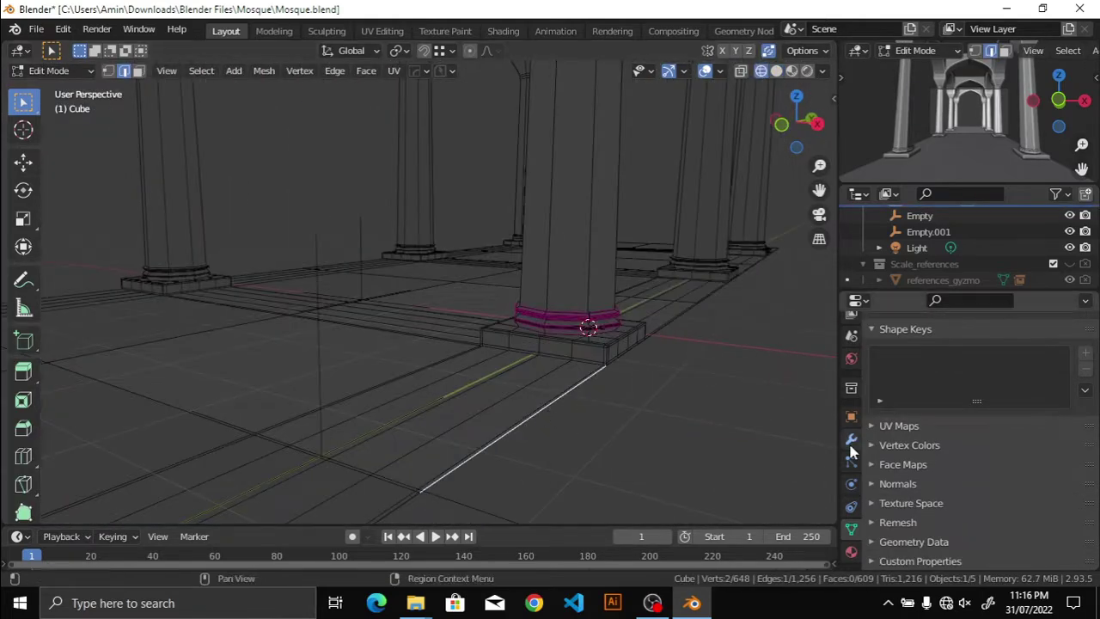
# Step: Select a path of floor edges by the column base and move them into place
pyautogui.click(851, 439)
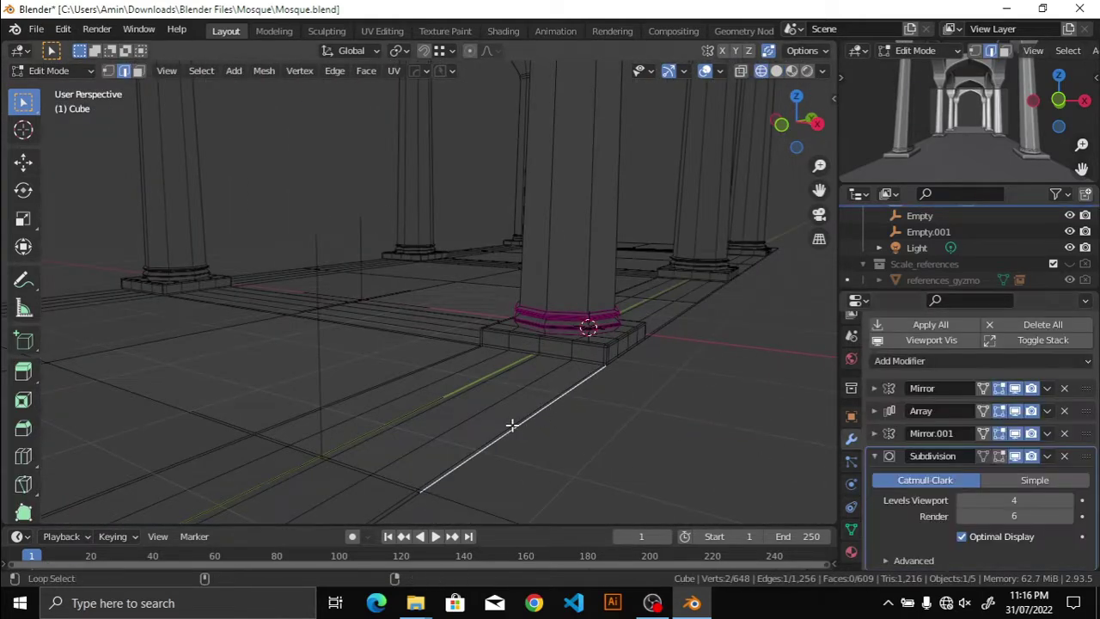
pyautogui.moveTo(510, 422); pyautogui.dragTo(572, 388, button='middle')
pyautogui.keyDown('ctrl'); pyautogui.click(629, 401); pyautogui.keyUp('ctrl')
pyautogui.moveTo(645, 422); pyautogui.dragTo(841, 238, button='middle')
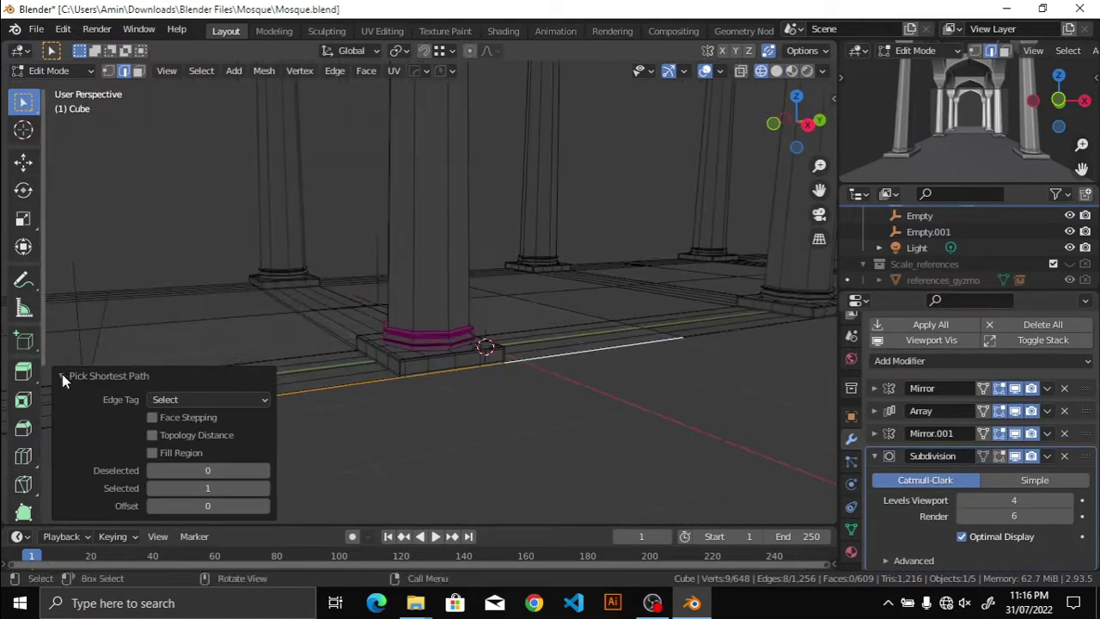
pyautogui.press('KP_0')
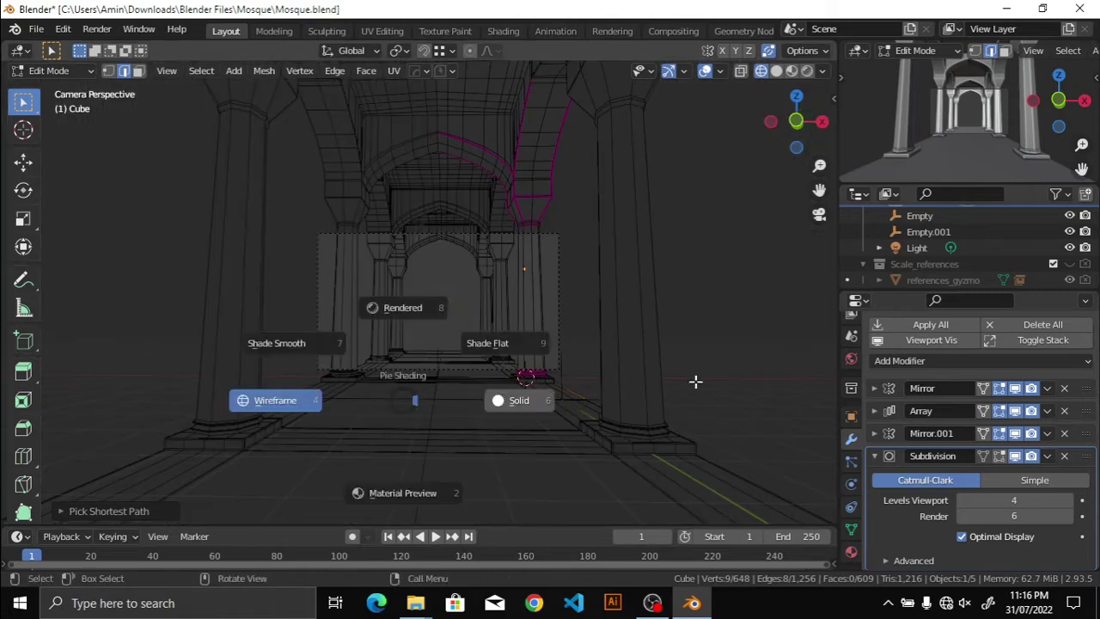
pyautogui.click(695, 380)
pyautogui.press('g')
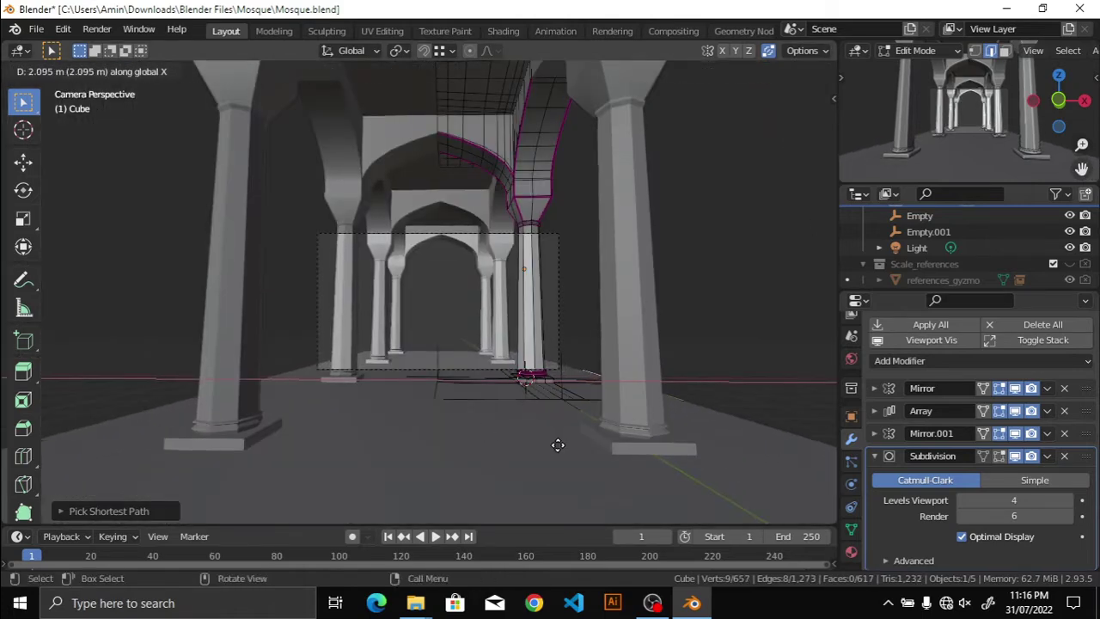
pyautogui.click(728, 460)
# Step: Shift the selected floor geometry along the X axis
pyautogui.moveTo(658, 444)
pyautogui.mouseDown(button='middle')
pyautogui.moveTo(679, 420)
pyautogui.moveTo(783, 442)
pyautogui.mouseUp(button='middle')
pyautogui.press('g')
pyautogui.press('x')
pyautogui.click(688, 377)
pyautogui.moveTo(689, 376); pyautogui.dragTo(996, 464, button='middle')
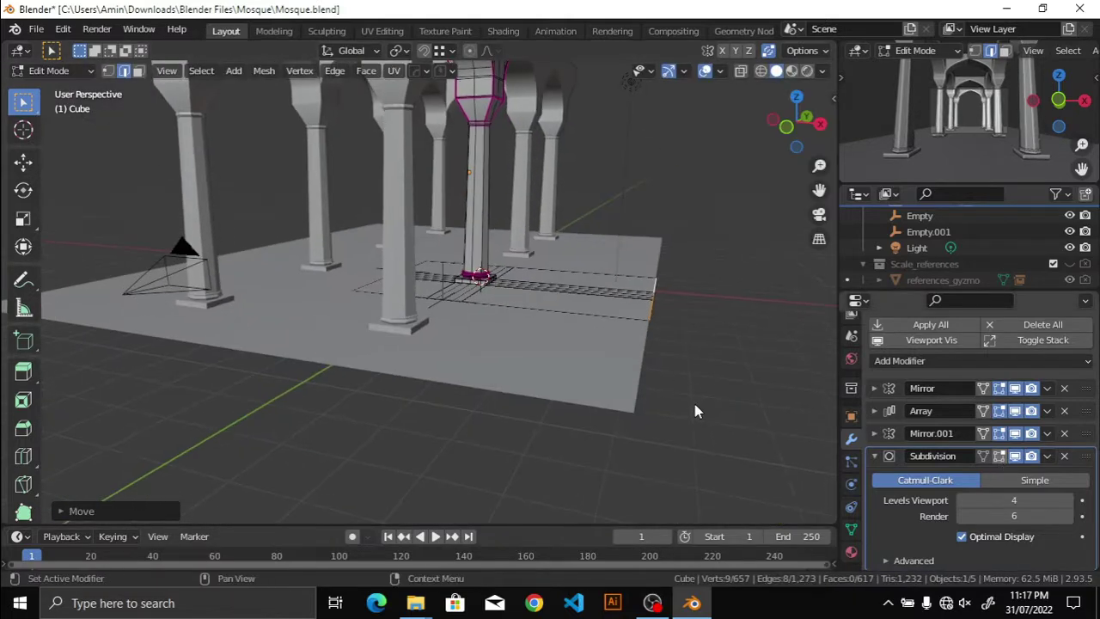
pyautogui.moveTo(697, 415)
pyautogui.mouseDown(button='middle')
pyautogui.moveTo(631, 373)
pyautogui.moveTo(605, 379)
pyautogui.mouseUp(button='middle')
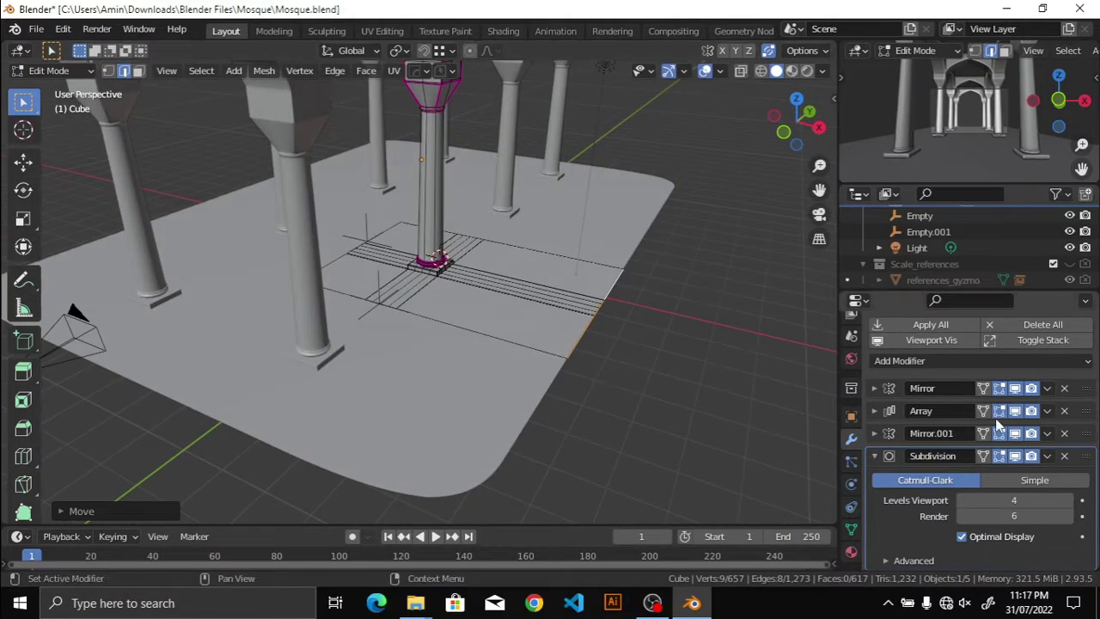
pyautogui.scroll(-3, 651, 375)
pyautogui.scroll(3, 559, 386)
# Step: Select the floor's outer border edges in wireframe and set their Crease to 1.0
pyautogui.press('z')
pyautogui.click(436, 386)
pyautogui.keyDown('shift'); pyautogui.click(442, 422); pyautogui.keyUp('shift')
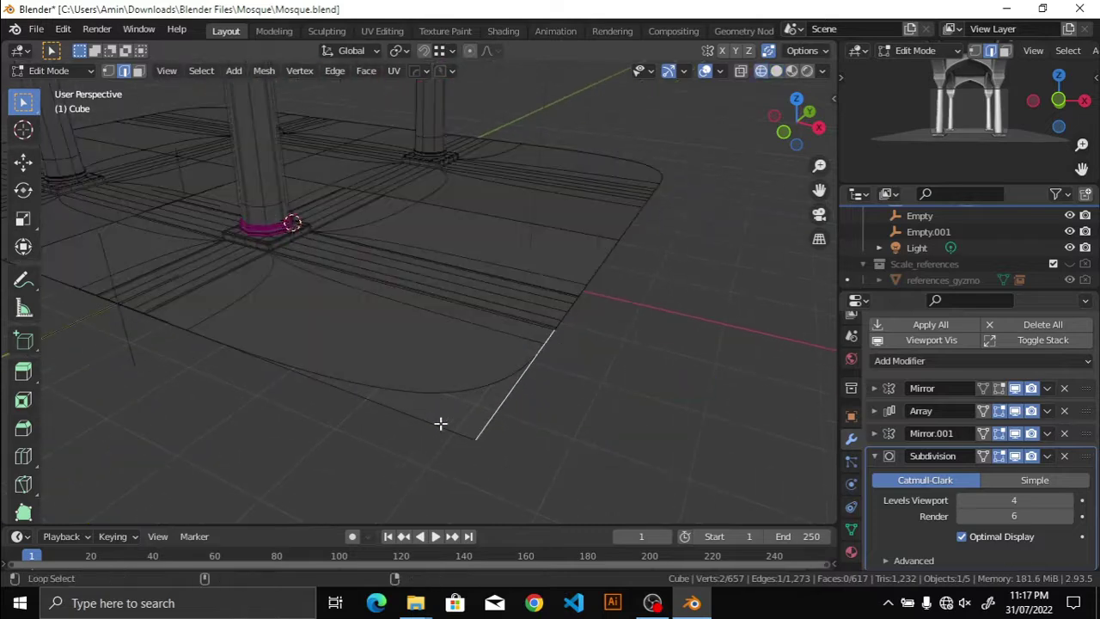
pyautogui.scroll(-2, 569, 388)
pyautogui.press('n')
pyautogui.click(760, 271)
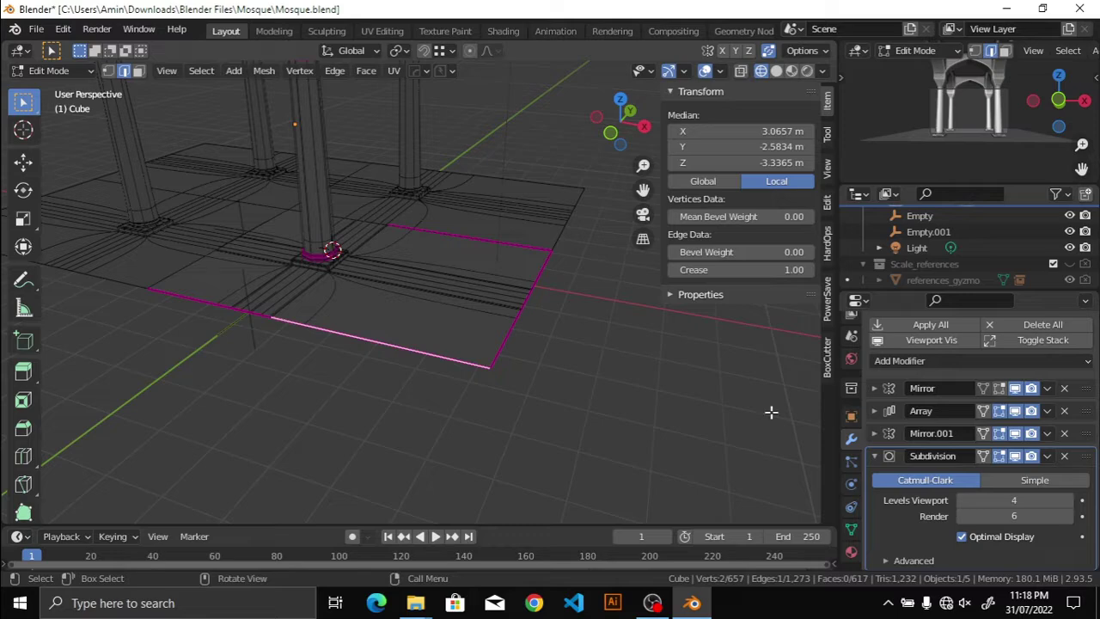
# Step: Review the creased floor and arches in solid shading with the viewport maximized
pyautogui.scroll(3, 374, 399)
pyautogui.hotkey('shift', 'z')
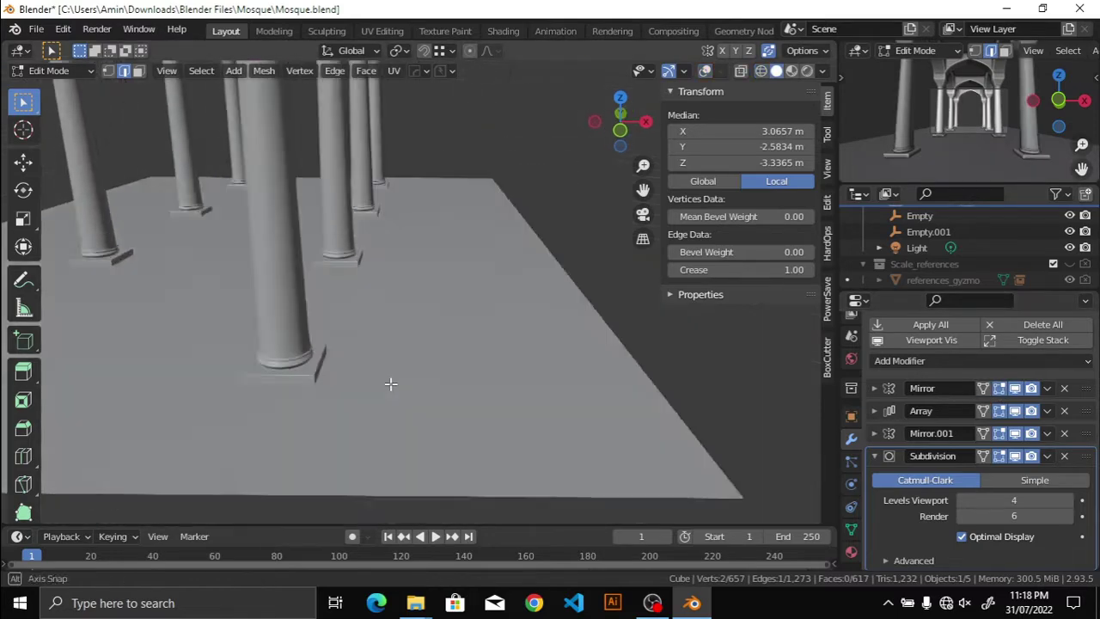
pyautogui.moveTo(393, 384); pyautogui.dragTo(847, 225, button='middle')
pyautogui.hotkey('ctrl', 'space')
pyautogui.scroll(3, 585, 365)
pyautogui.scroll(-3, 585, 366)
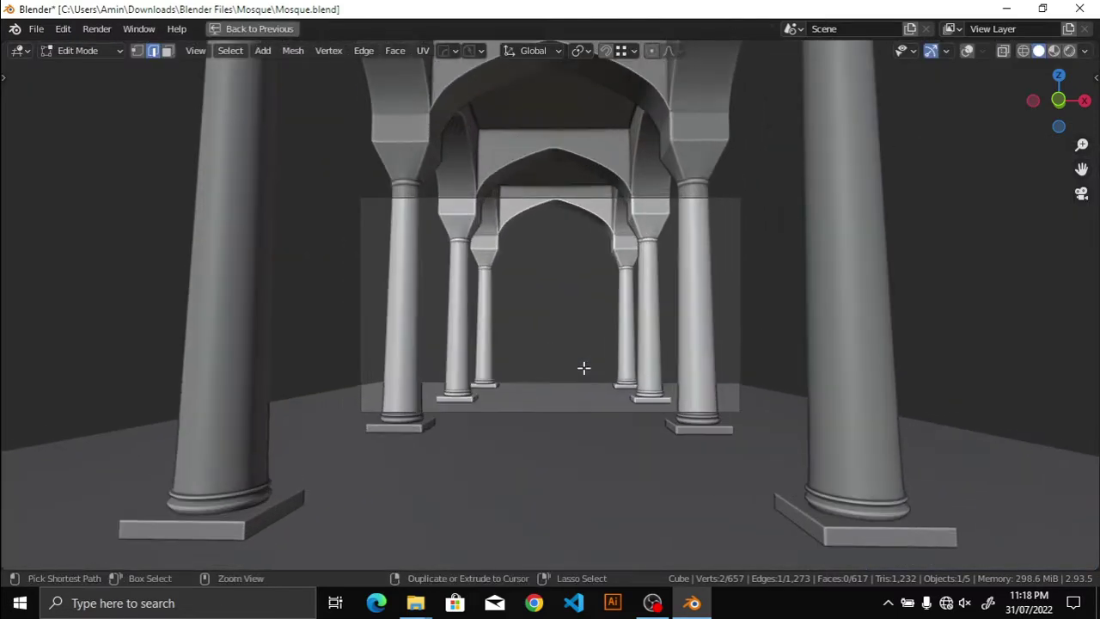
pyautogui.hotkey('ctrl', 'space')
pyautogui.press('n')
pyautogui.moveTo(463, 408); pyautogui.dragTo(470, 386, button='middle')
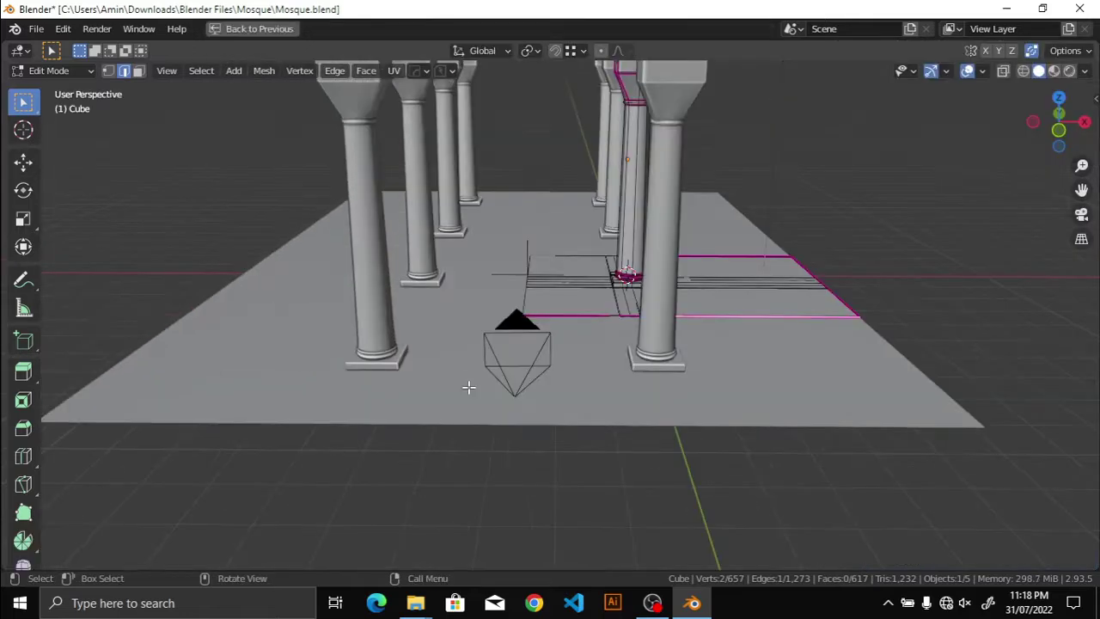
# Step: Frame the column base ring and inspect its edge crease value in the side panel
pyautogui.press('KP_Decimal')
pyautogui.moveTo(401, 309)
pyautogui.mouseDown(button='middle')
pyautogui.moveTo(459, 351)
pyautogui.moveTo(451, 386)
pyautogui.mouseUp(button='middle')
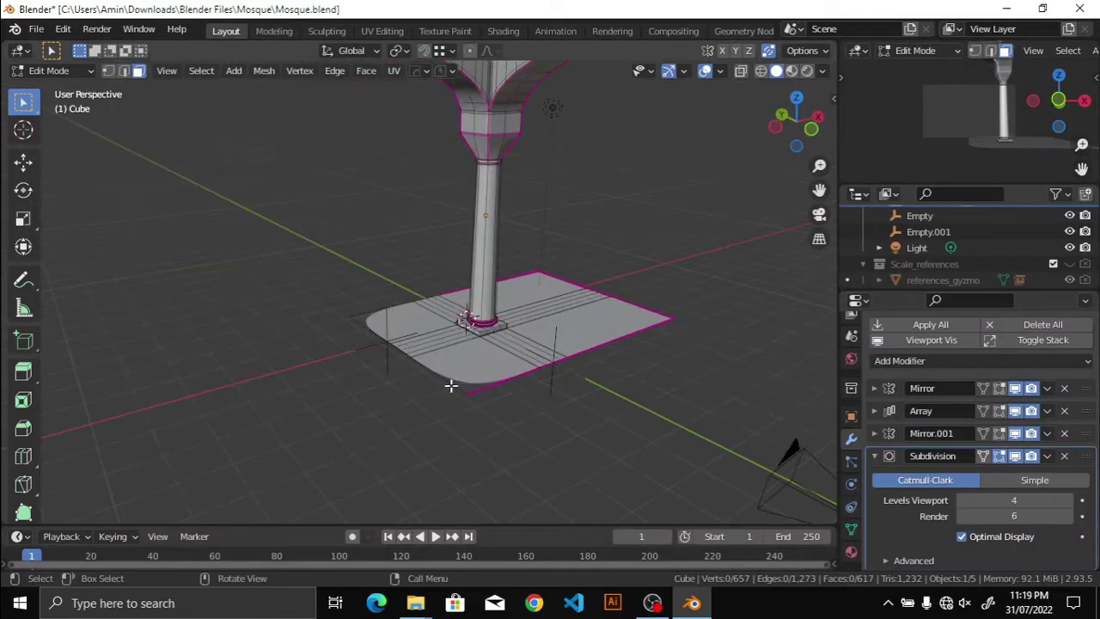
pyautogui.hotkey('shift', 'z')
pyautogui.moveTo(373, 310)
pyautogui.mouseDown(button='middle')
pyautogui.moveTo(422, 349)
pyautogui.moveTo(439, 440)
pyautogui.mouseUp(button='middle')
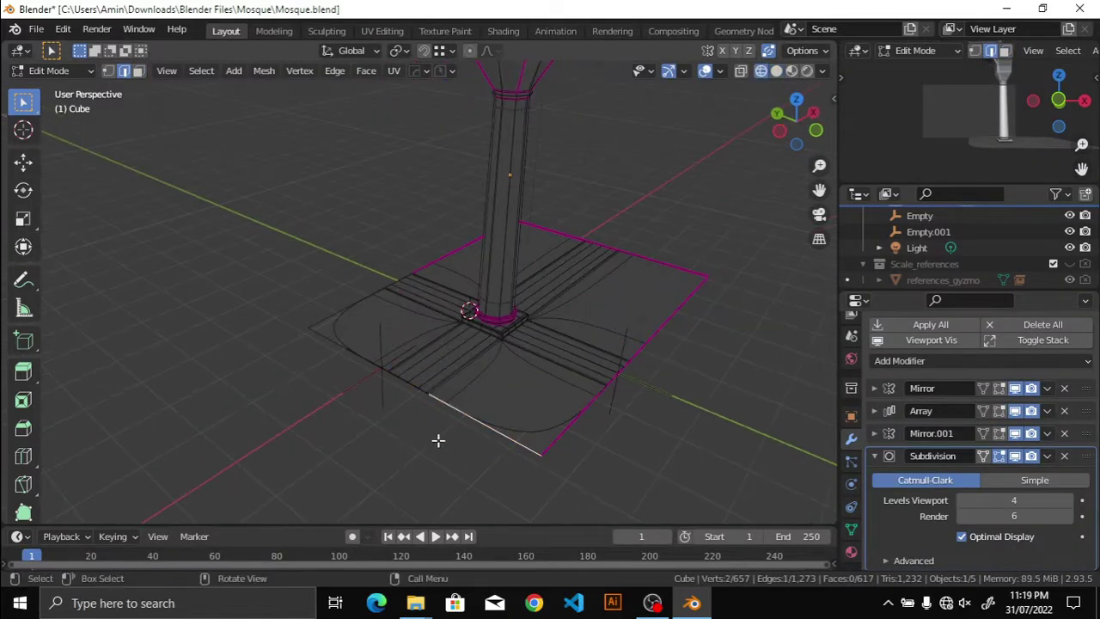
pyautogui.press('n')
pyautogui.click(757, 275)
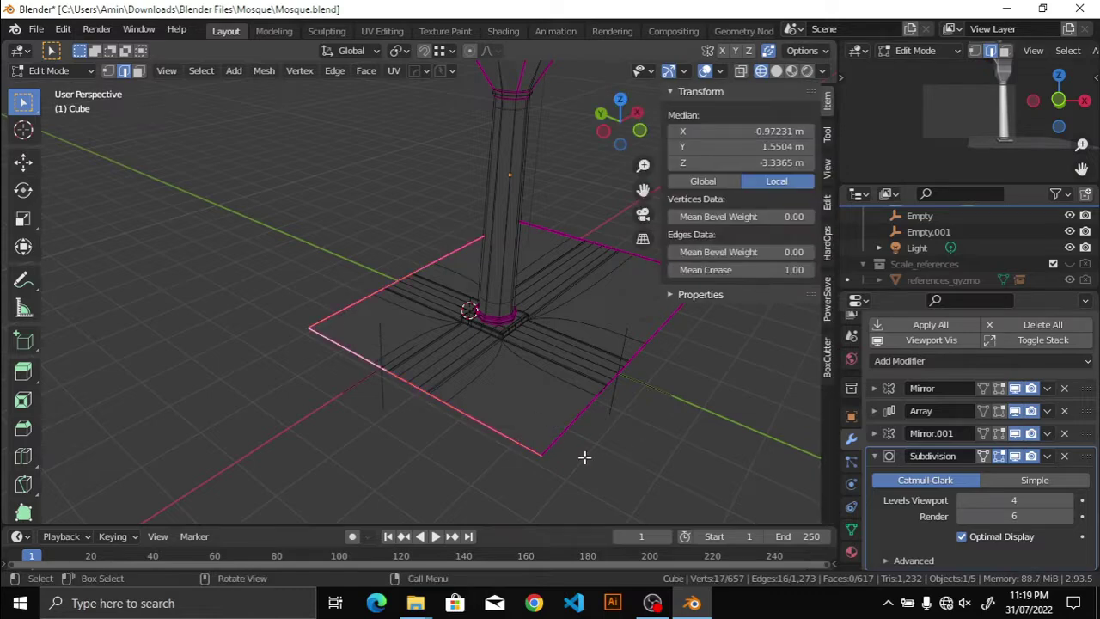
pyautogui.press('n')
pyautogui.hotkey('shift', 'z')
pyautogui.press('KP_Decimal')
pyautogui.hotkey('shift', 'z')
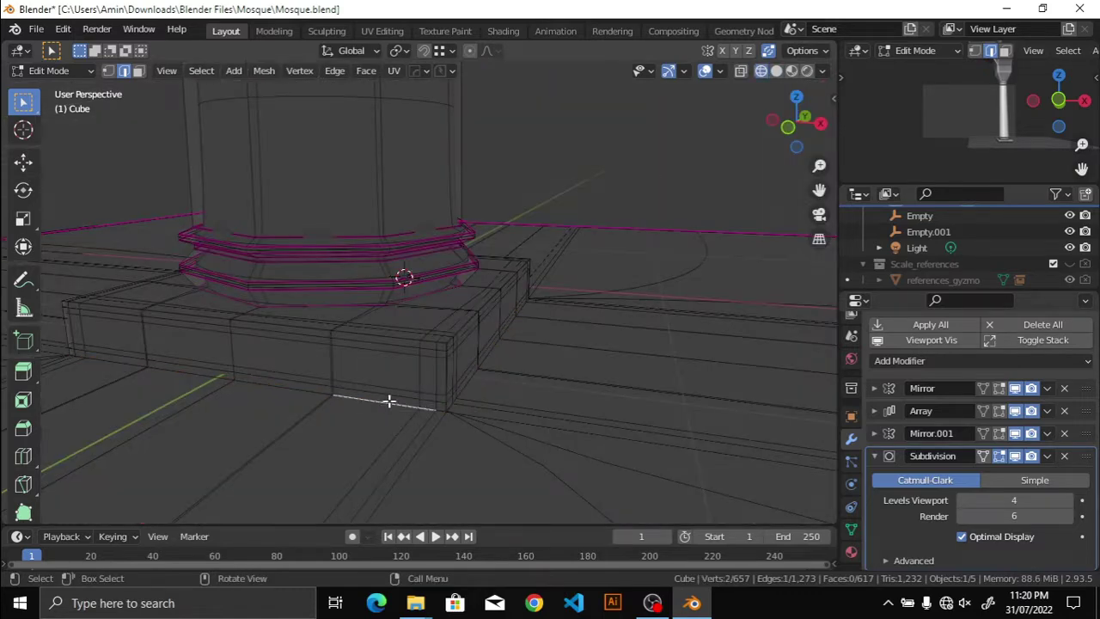
# Step: Select faces by number of sides using a less-than comparison
pyautogui.scroll(-4, 388, 401)
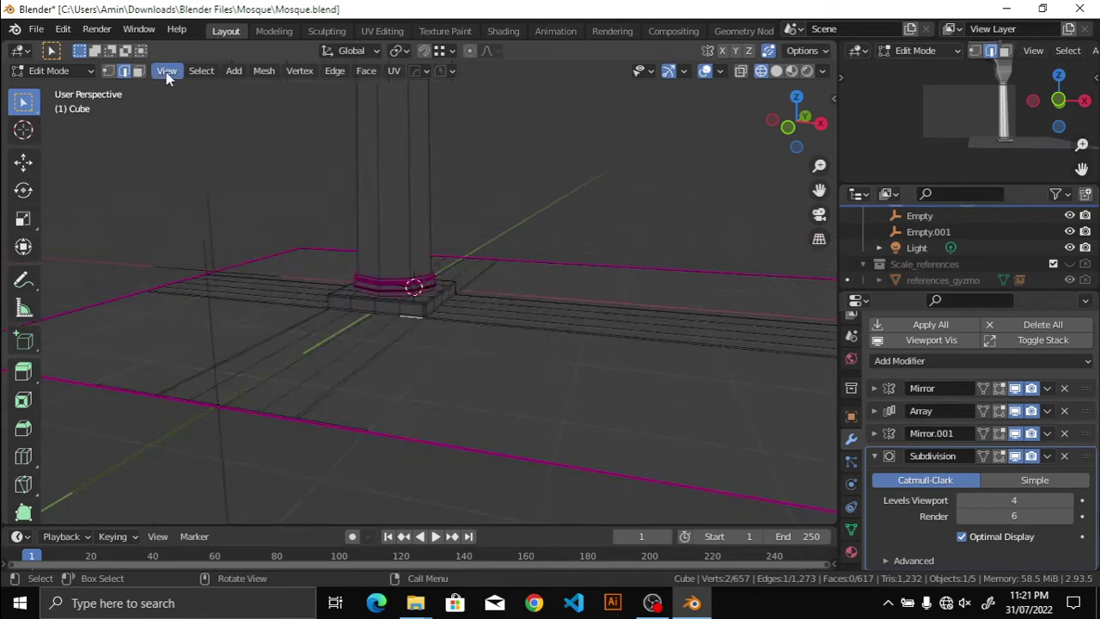
pyautogui.click(201, 70)
pyautogui.click(284, 249)
pyautogui.click(117, 510)
pyautogui.click(209, 488)
pyautogui.click(202, 455)
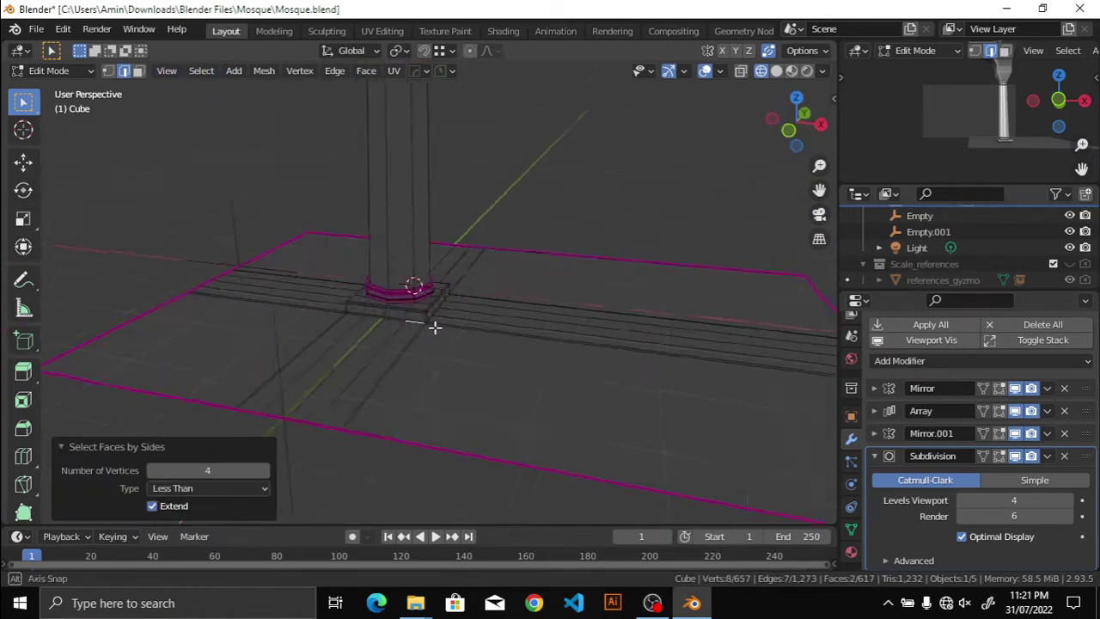
# Step: Select a ceiling face and its coplanar faces, then clear the selection
pyautogui.scroll(5, 388, 327)
pyautogui.moveTo(630, 479)
pyautogui.mouseDown(button='middle')
pyautogui.moveTo(736, 401)
pyautogui.moveTo(641, 361)
pyautogui.moveTo(598, 435)
pyautogui.moveTo(550, 321)
pyautogui.moveTo(693, 346)
pyautogui.moveTo(839, 274)
pyautogui.mouseUp(button='middle')
pyautogui.moveTo(655, 284)
pyautogui.mouseDown(button='middle')
pyautogui.moveTo(550, 297)
pyautogui.moveTo(467, 267)
pyautogui.moveTo(420, 164)
pyautogui.mouseUp(button='middle')
pyautogui.click(420, 152)
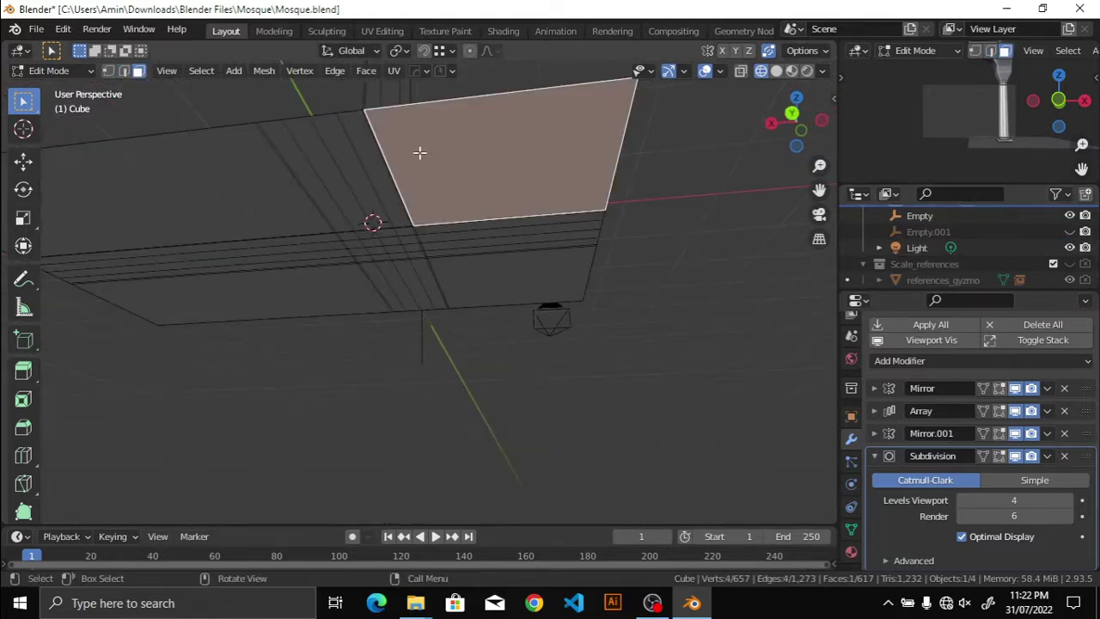
pyautogui.click(201, 71)
pyautogui.click(413, 335)
pyautogui.moveTo(386, 287)
pyautogui.mouseDown(button='middle')
pyautogui.moveTo(433, 204)
pyautogui.moveTo(506, 181)
pyautogui.moveTo(418, 283)
pyautogui.moveTo(410, 322)
pyautogui.moveTo(409, 233)
pyautogui.moveTo(337, 295)
pyautogui.moveTo(422, 241)
pyautogui.moveTo(535, 432)
pyautogui.moveTo(309, 152)
pyautogui.mouseUp(button='middle')
pyautogui.press('c')
pyautogui.press('Escape')
pyautogui.hotkey('alt', 'a')
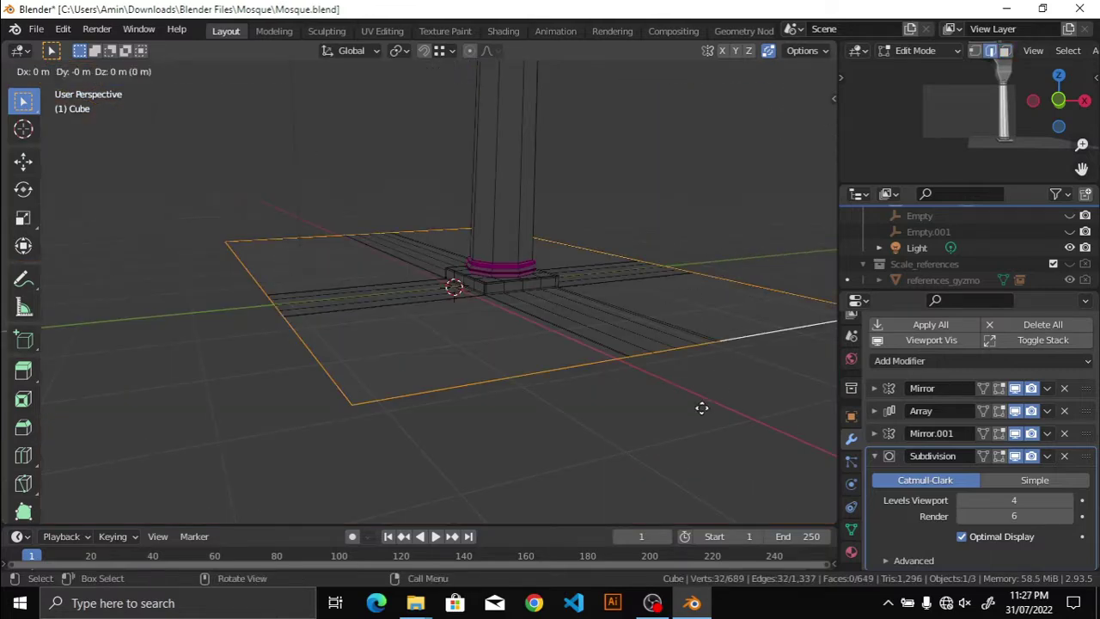
# Step: Extrude the floor boundary downward and fill the open underside with faces
pyautogui.click(703, 418)
pyautogui.hotkey('ctrl', 'f')
pyautogui.click(515, 423)
pyautogui.moveTo(514, 423); pyautogui.dragTo(397, 375, button='middle')
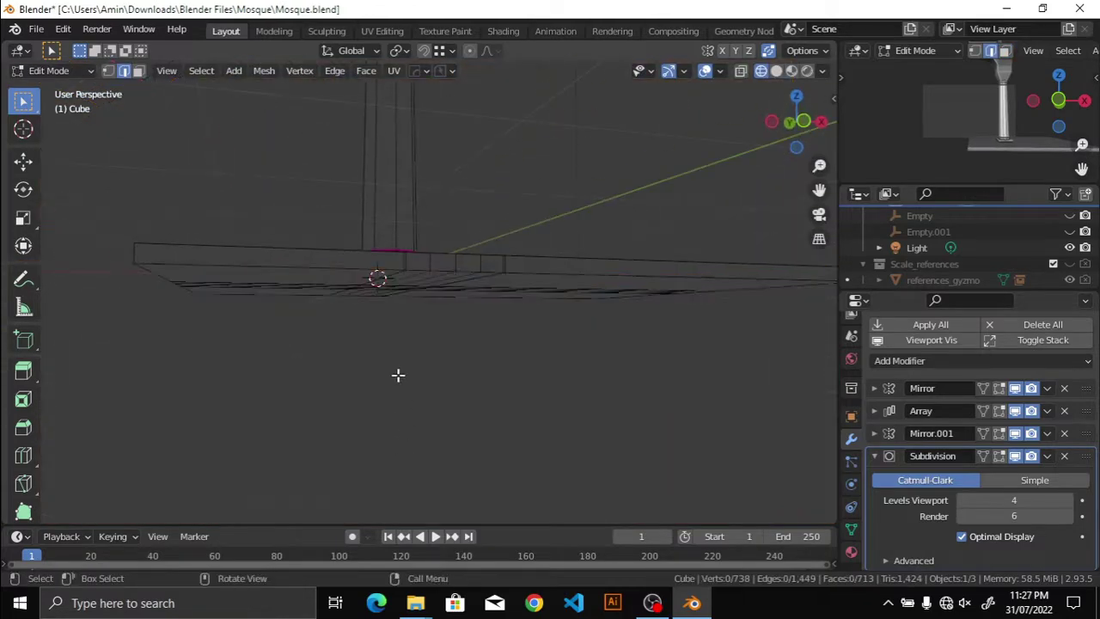
pyautogui.press('KP_0')
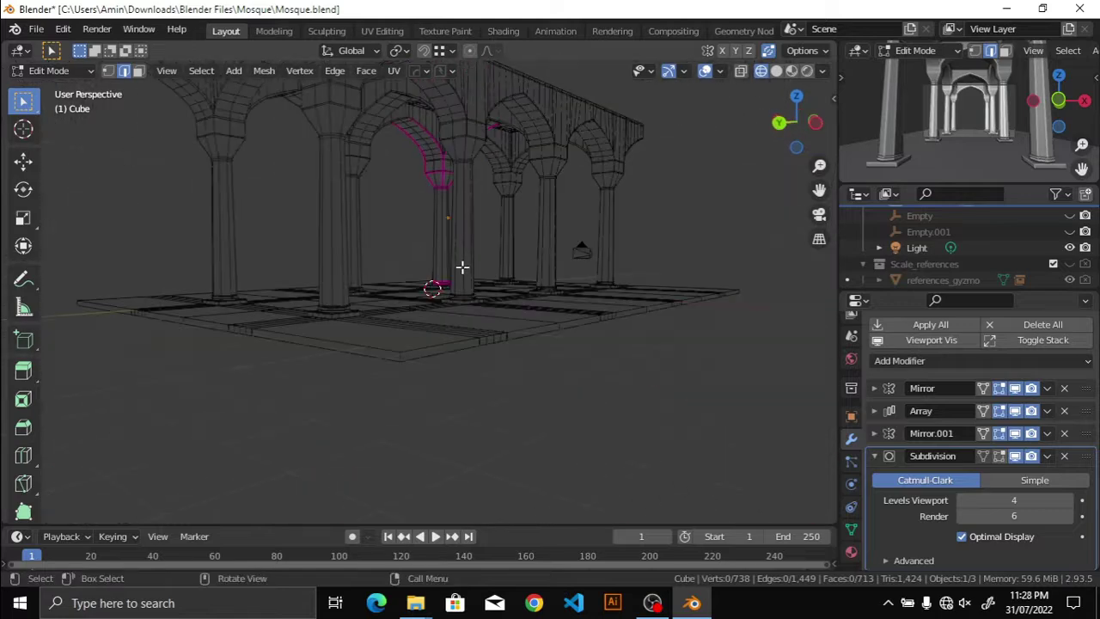
# Step: Select the floor slab's outer edge loop and edit its Crease value in the side panel
pyautogui.scroll(5, 459, 267)
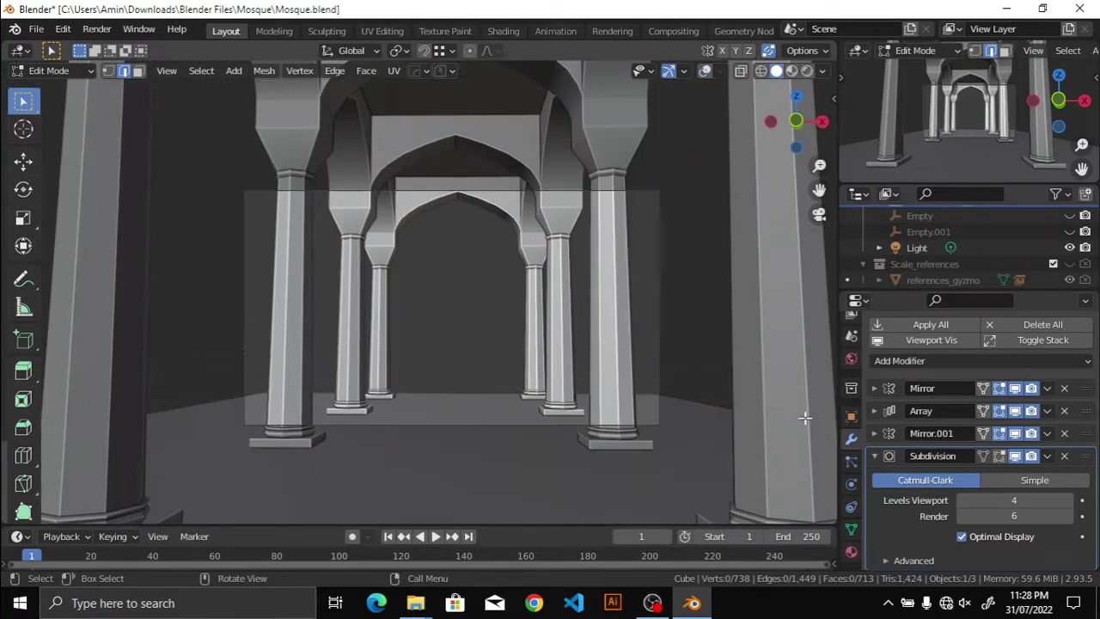
pyautogui.scroll(-2, 519, 279)
pyautogui.scroll(-2, 519, 276)
pyautogui.scroll(-2, 519, 276)
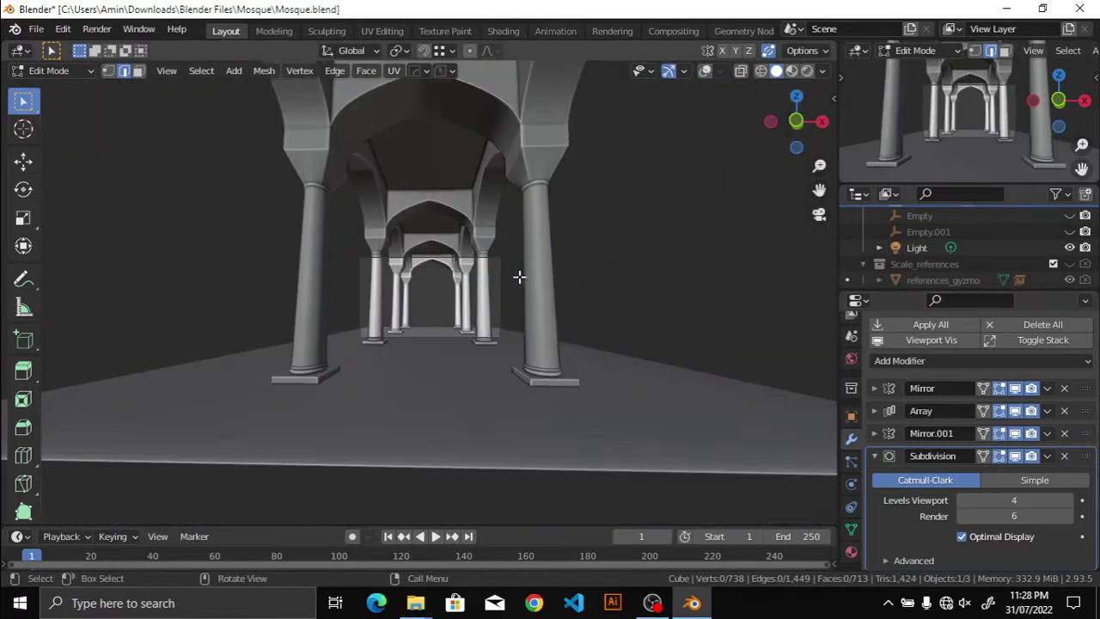
pyautogui.moveTo(512, 298)
pyautogui.mouseDown(button='middle')
pyautogui.moveTo(417, 338)
pyautogui.moveTo(442, 464)
pyautogui.moveTo(417, 344)
pyautogui.moveTo(386, 328)
pyautogui.moveTo(239, 357)
pyautogui.mouseUp(button='middle')
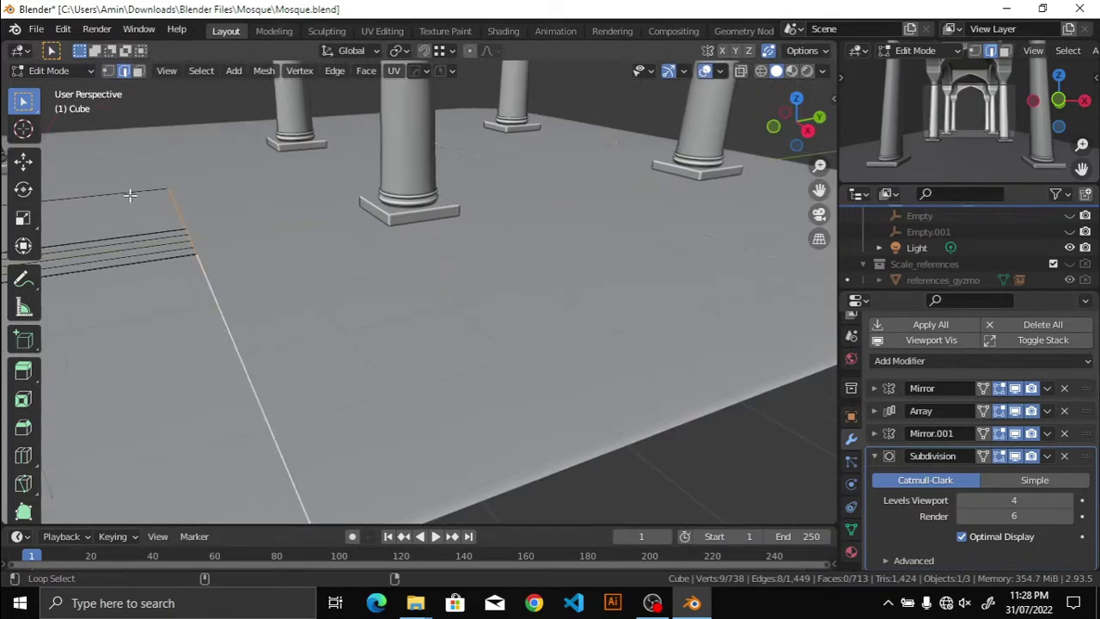
pyautogui.keyDown('alt'); pyautogui.keyDown('shift'); pyautogui.click(130, 196); pyautogui.keyUp('shift'); pyautogui.keyUp('alt')
pyautogui.moveTo(130, 196); pyautogui.dragTo(241, 313, button='middle')
pyautogui.press('n')
pyautogui.doubleClick(755, 270)
pyautogui.write('0.0')
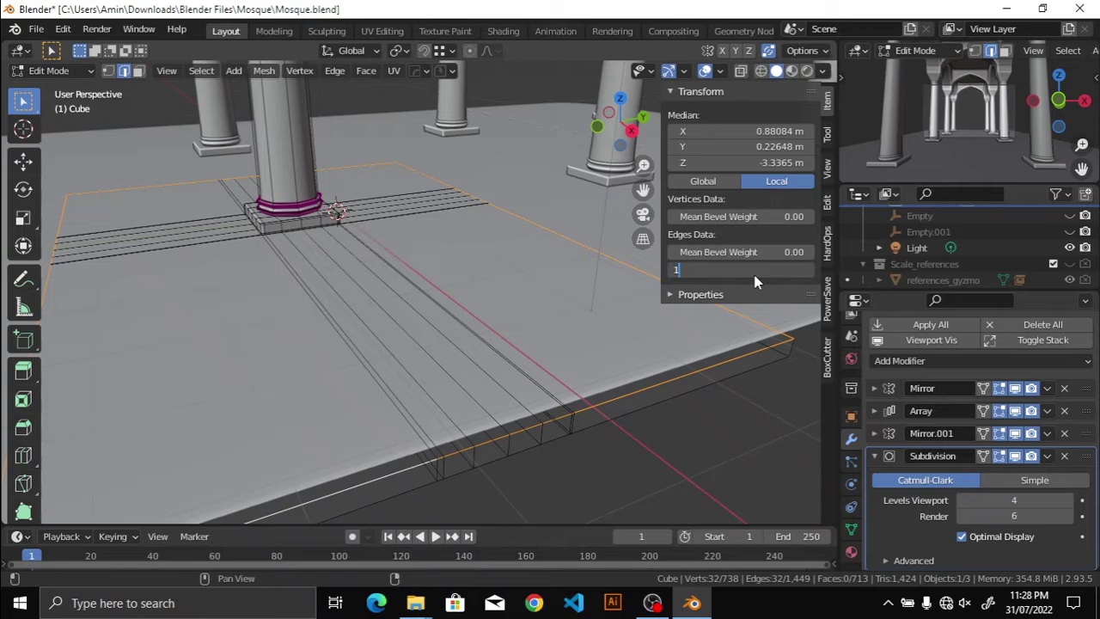
pyautogui.write('n')
pyautogui.moveTo(572, 277)
pyautogui.mouseDown(button='middle')
pyautogui.moveTo(386, 140)
pyautogui.moveTo(401, 275)
pyautogui.moveTo(764, 398)
pyautogui.mouseUp(button='middle')
# Step: Collapse the Array and Subdivision modifier panels and hide the array copies in Edit Mode
pyautogui.click(874, 411)
pyautogui.click(874, 411)
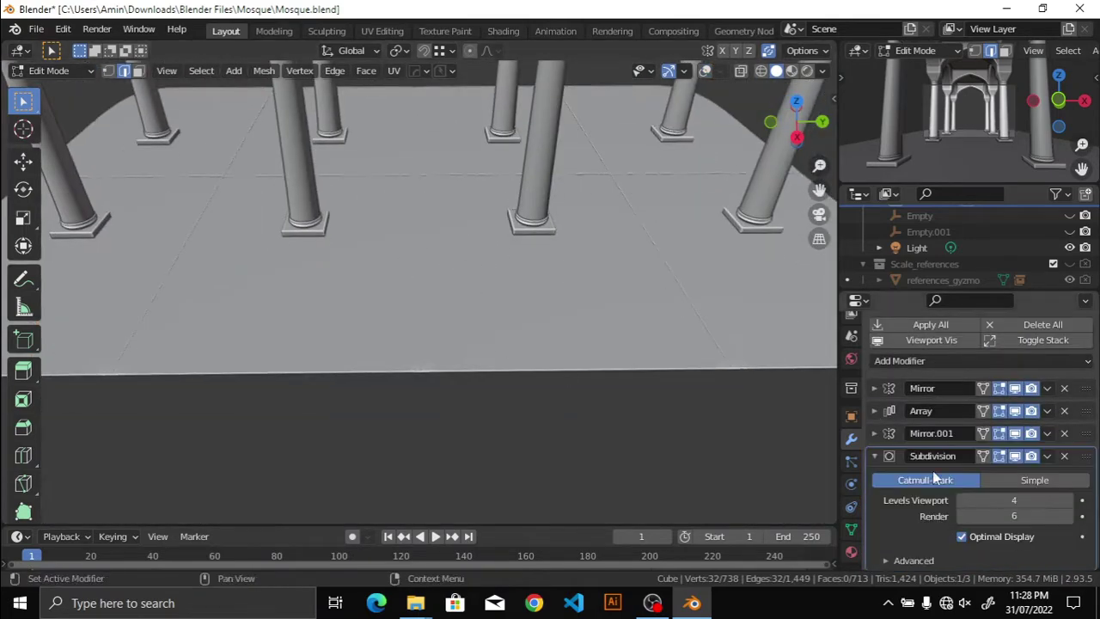
pyautogui.click(874, 455)
pyautogui.moveTo(496, 381); pyautogui.dragTo(491, 295, button='middle')
pyautogui.scroll(5, 490, 295)
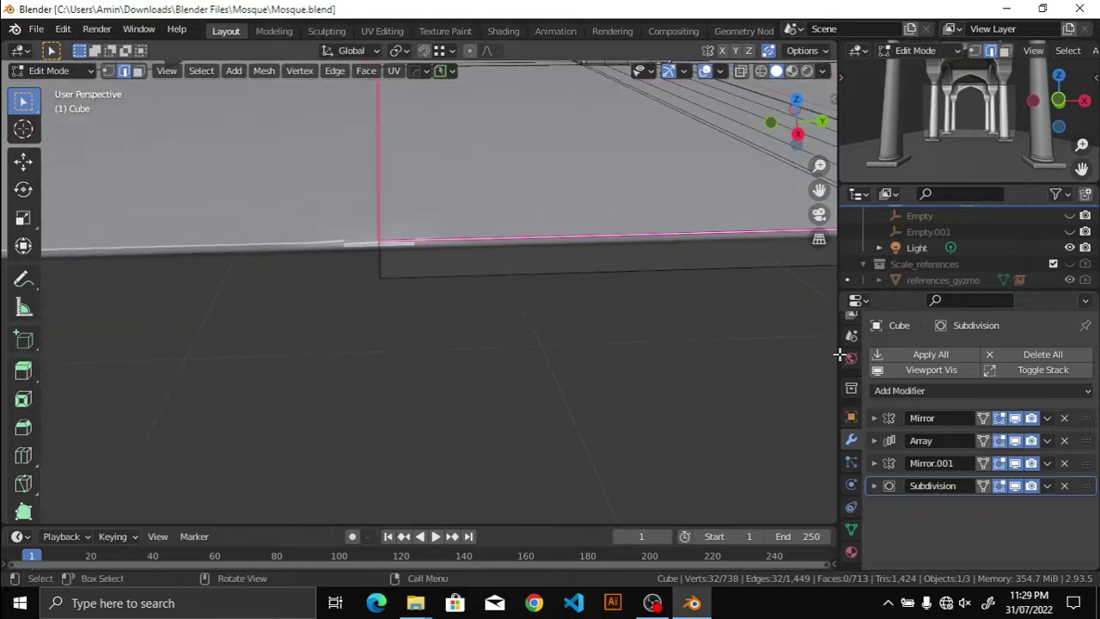
pyautogui.scroll(-2, 386, 332)
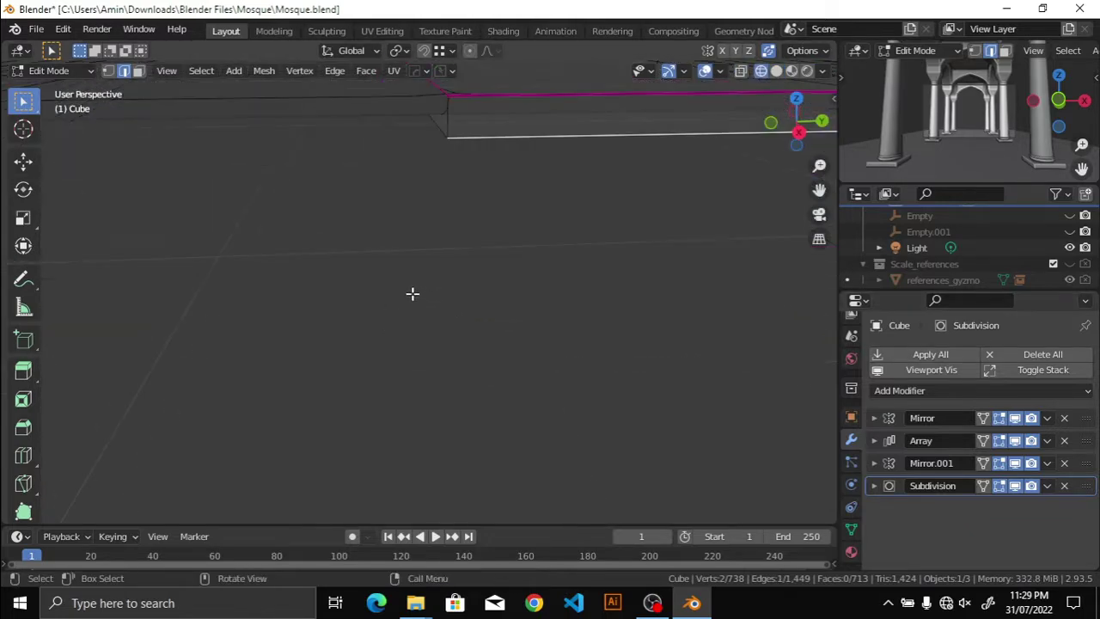
pyautogui.moveTo(465, 136)
pyautogui.mouseDown(button='middle')
pyautogui.moveTo(516, 218)
pyautogui.moveTo(397, 151)
pyautogui.mouseUp(button='middle')
pyautogui.scroll(-2, 515, 218)
pyautogui.click(999, 440)
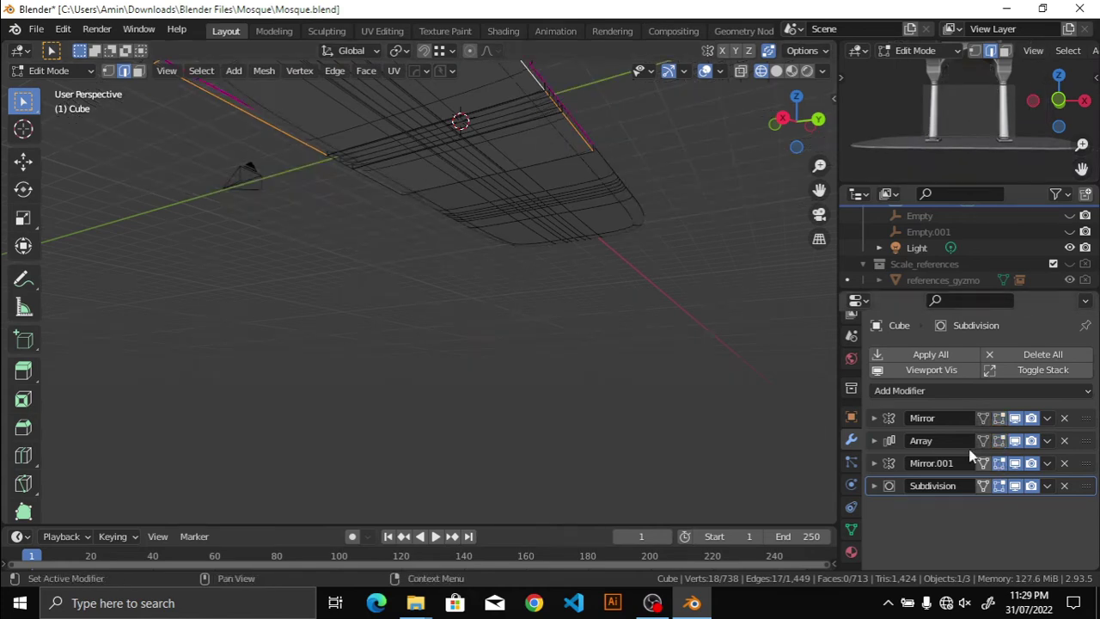
# Step: Add a loop cut across the floor slab, then undo it
pyautogui.moveTo(773, 395)
pyautogui.mouseDown(button='middle')
pyautogui.moveTo(489, 240)
pyautogui.moveTo(521, 179)
pyautogui.moveTo(302, 201)
pyautogui.moveTo(229, 268)
pyautogui.mouseUp(button='middle')
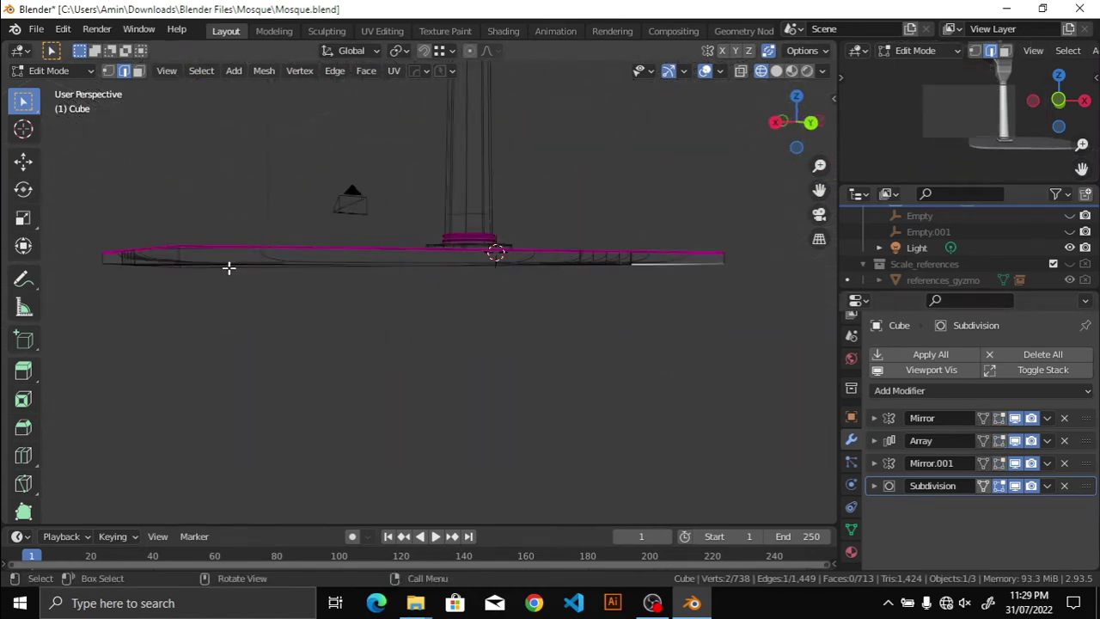
pyautogui.moveTo(227, 224)
pyautogui.mouseDown(button='middle')
pyautogui.moveTo(412, 263)
pyautogui.moveTo(538, 321)
pyautogui.moveTo(505, 364)
pyautogui.moveTo(513, 344)
pyautogui.moveTo(292, 356)
pyautogui.mouseUp(button='middle')
pyautogui.press('n')
pyautogui.hotkey('alt', 'a')
pyautogui.hotkey('ctrl', 'r')
pyautogui.click(461, 296)
pyautogui.hotkey('ctrl', 'z')
pyautogui.hotkey('ctrl', 'z')
# Step: Select the slab's outer edge loop plus the front corner edge and apply a crease value
pyautogui.keyDown('alt'); pyautogui.click(120, 337); pyautogui.keyUp('alt')
pyautogui.keyDown('shift'); pyautogui.click(321, 273); pyautogui.keyUp('shift')
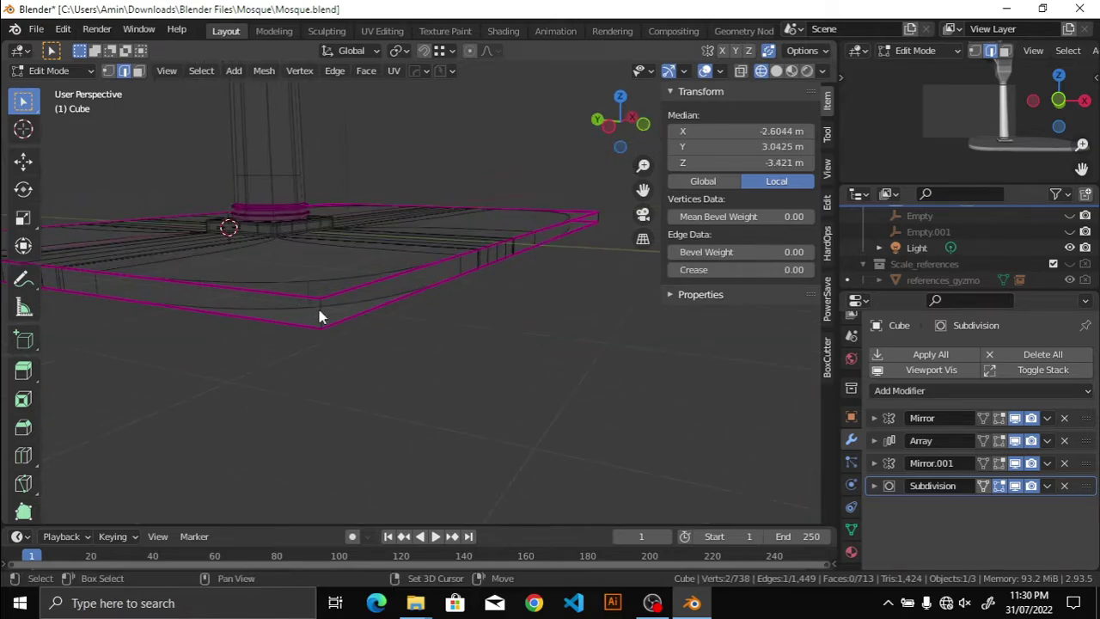
pyautogui.moveTo(319, 314)
pyautogui.mouseDown(button='middle')
pyautogui.moveTo(582, 350)
pyautogui.moveTo(280, 320)
pyautogui.moveTo(281, 337)
pyautogui.moveTo(473, 325)
pyautogui.mouseUp(button='middle')
pyautogui.keyDown('shift'); pyautogui.click(472, 325); pyautogui.keyUp('shift')
pyautogui.press('Return')
pyautogui.press('n')
# Step: Switch to solid shading and orbit among the columns to inspect the creased slab
pyautogui.moveTo(550, 283)
pyautogui.mouseDown(button='middle')
pyautogui.moveTo(407, 304)
pyautogui.moveTo(601, 361)
pyautogui.mouseUp(button='middle')
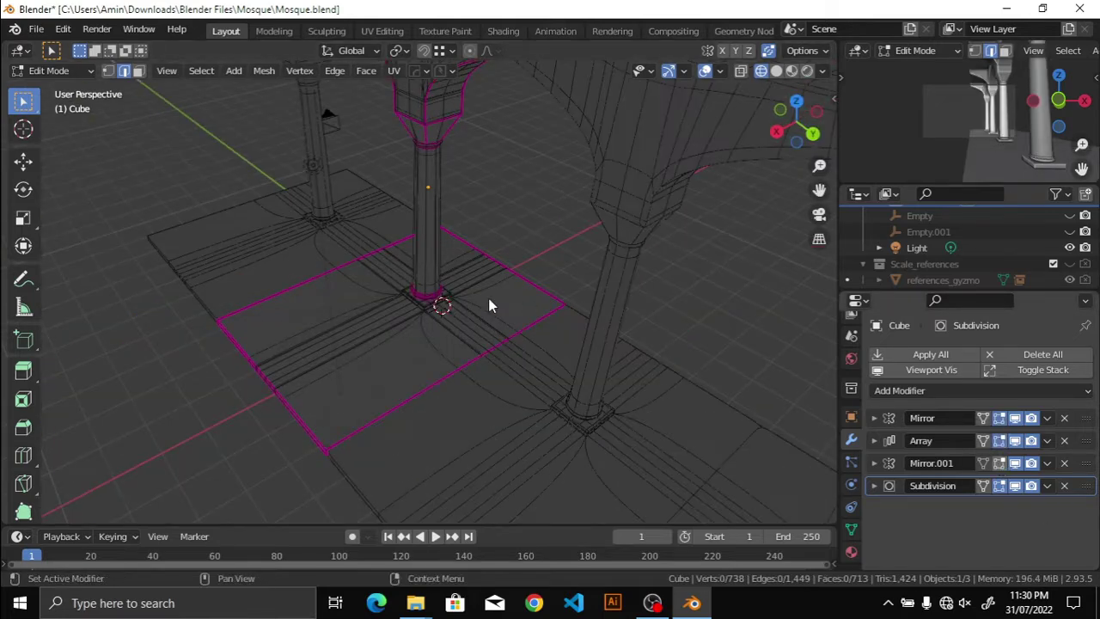
pyautogui.scroll(-3, 489, 305)
pyautogui.moveTo(489, 298); pyautogui.dragTo(447, 284, button='middle')
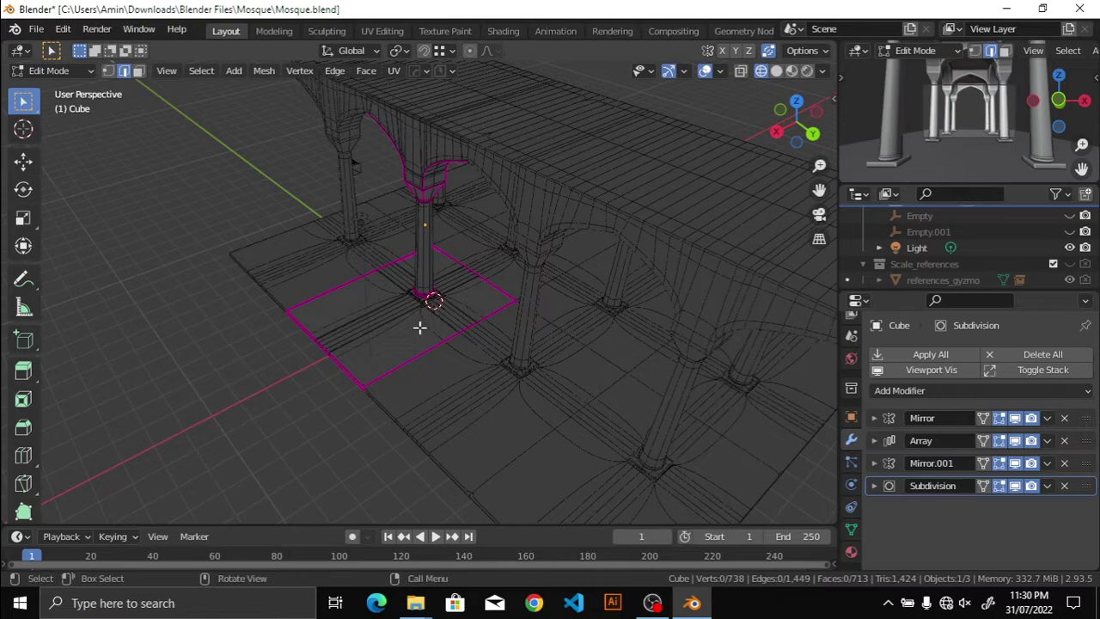
pyautogui.hotkey('shift', 'z')
pyautogui.scroll(-2, 545, 314)
pyautogui.scroll(5, 631, 295)
pyautogui.moveTo(631, 294)
pyautogui.mouseDown(button='middle')
pyautogui.moveTo(531, 341)
pyautogui.moveTo(550, 361)
pyautogui.moveTo(481, 324)
pyautogui.mouseUp(button='middle')
pyautogui.scroll(3, 481, 324)
pyautogui.scroll(2, 447, 354)
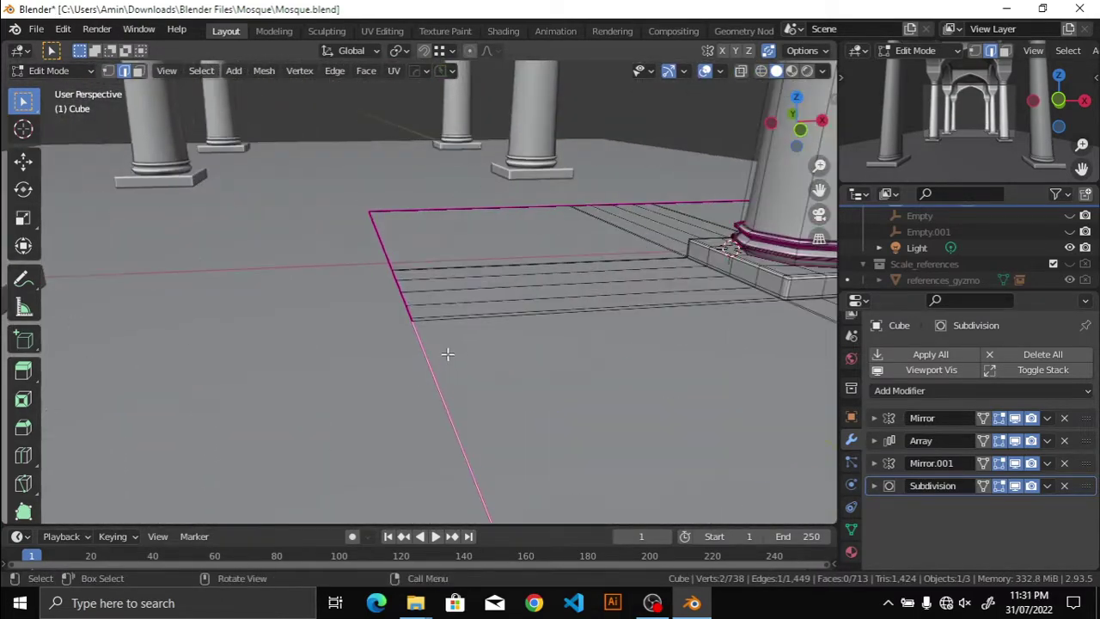
pyautogui.scroll(-2, 446, 354)
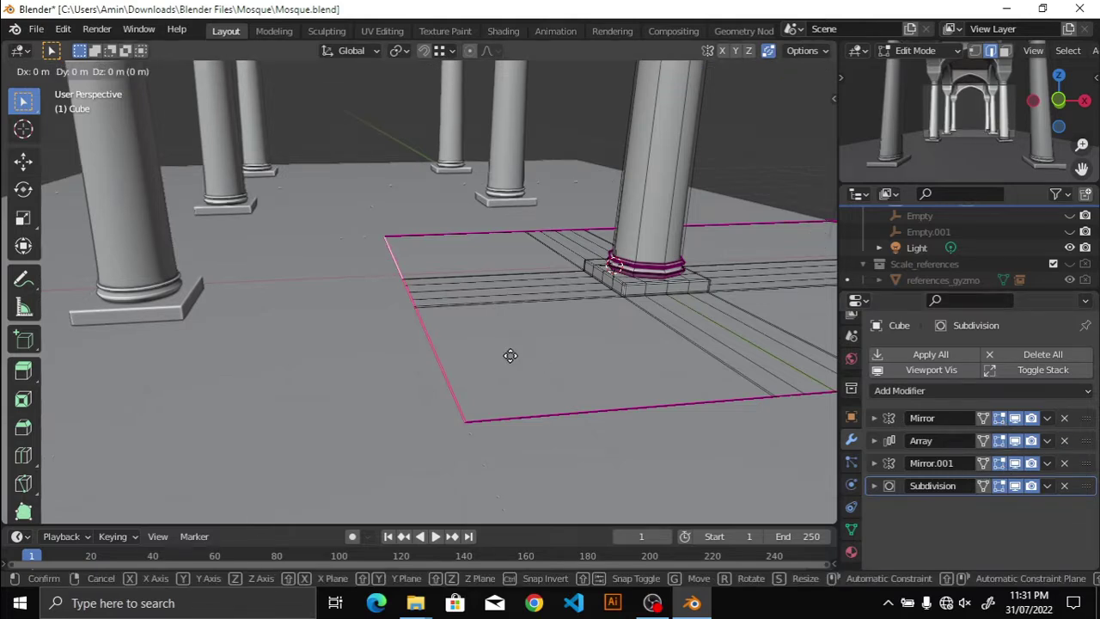
# Step: Toggle modifier edit-mode display for slab thickness and array copies, then undo to restore the mirrored columns
pyautogui.press('Escape')
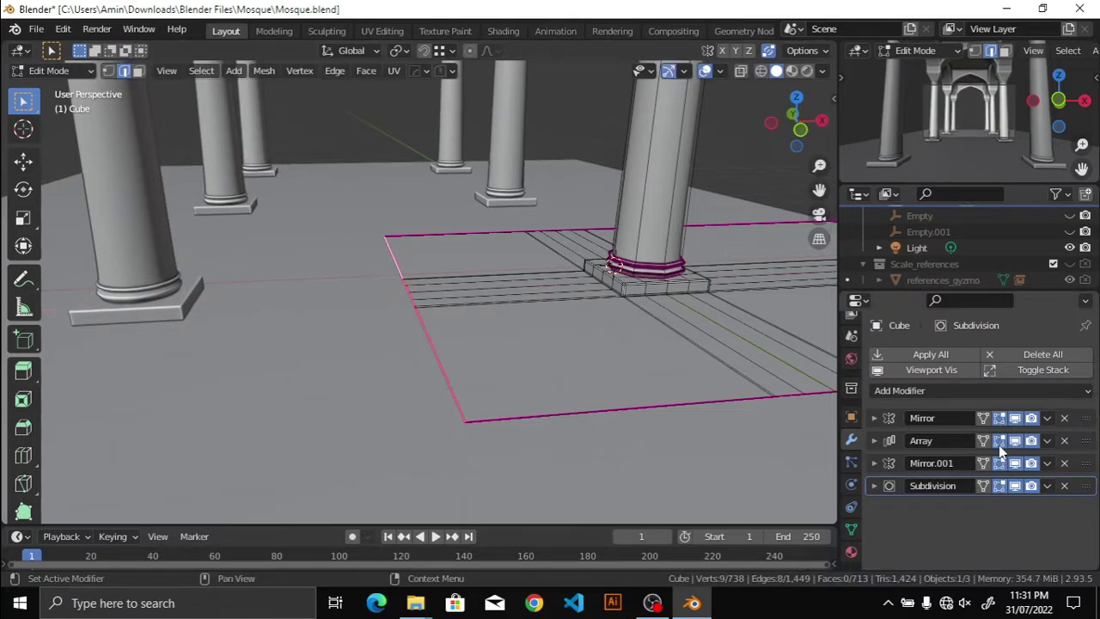
pyautogui.click(999, 440)
pyautogui.click(999, 463)
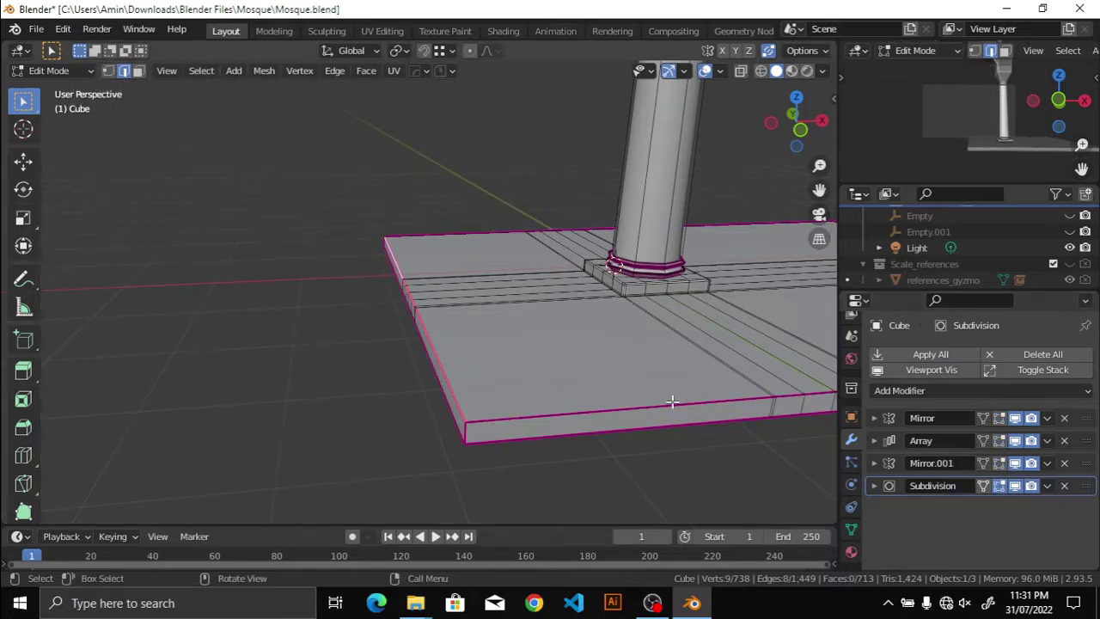
pyautogui.hotkey('ctrl', 'z')
pyautogui.hotkey('ctrl', 'z')
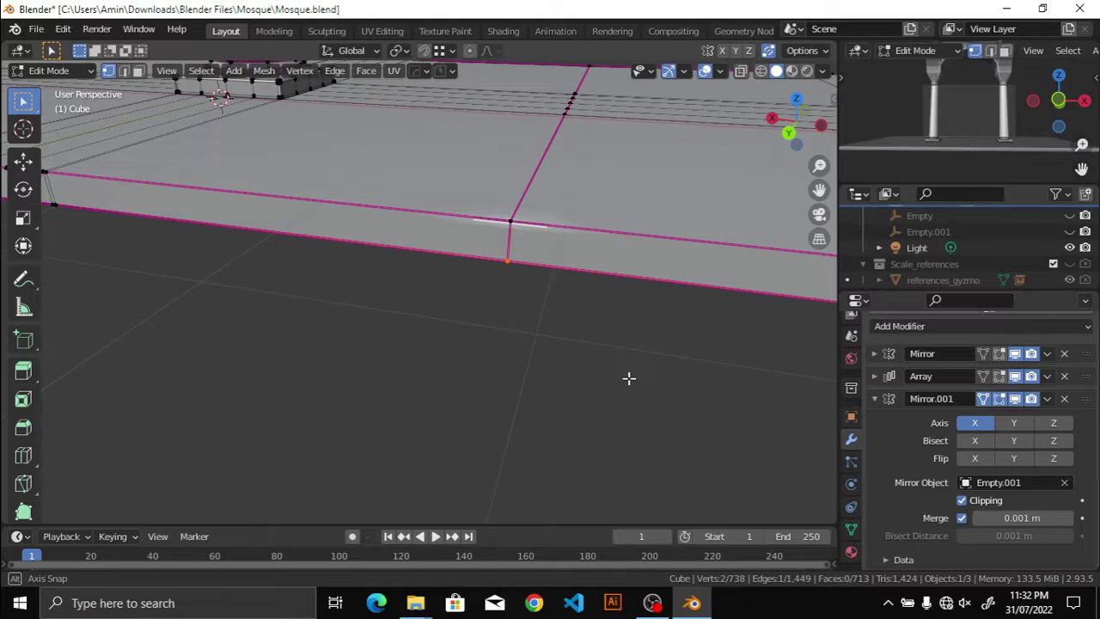
pyautogui.moveTo(628, 375)
pyautogui.mouseDown(button='middle')
pyautogui.moveTo(482, 339)
pyautogui.moveTo(421, 351)
pyautogui.moveTo(484, 324)
pyautogui.moveTo(435, 349)
pyautogui.moveTo(427, 462)
pyautogui.mouseUp(button='middle')
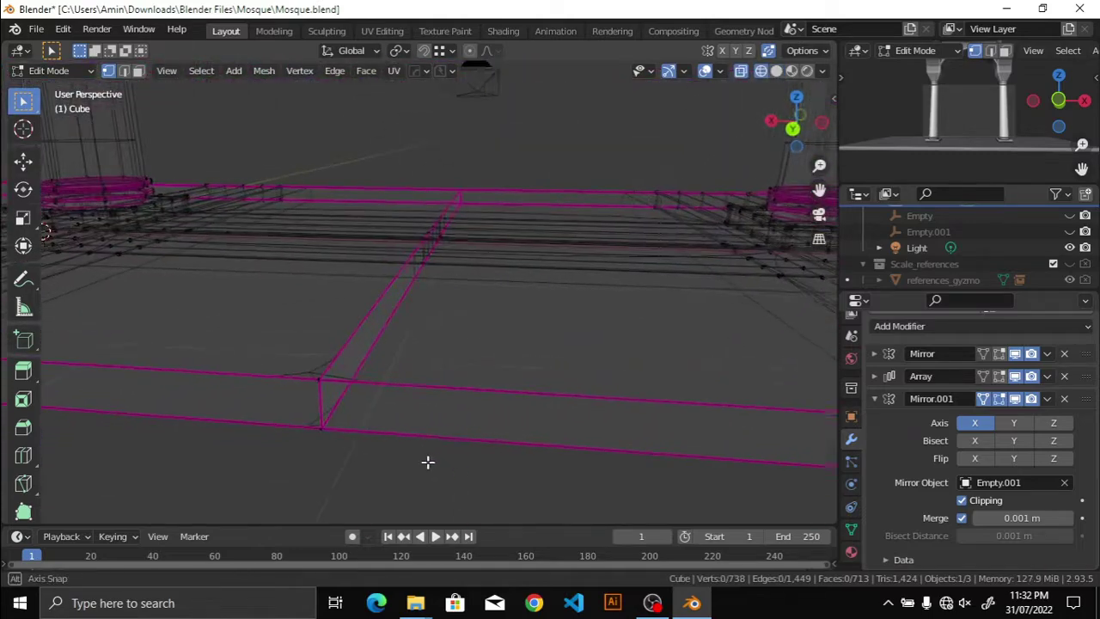
# Step: Grow the selection around the column base and delete those faces
pyautogui.click(201, 70)
pyautogui.click(380, 301)
pyautogui.moveTo(379, 301)
pyautogui.mouseDown(button='middle')
pyautogui.moveTo(533, 284)
pyautogui.moveTo(599, 250)
pyautogui.moveTo(565, 295)
pyautogui.moveTo(524, 297)
pyautogui.mouseUp(button='middle')
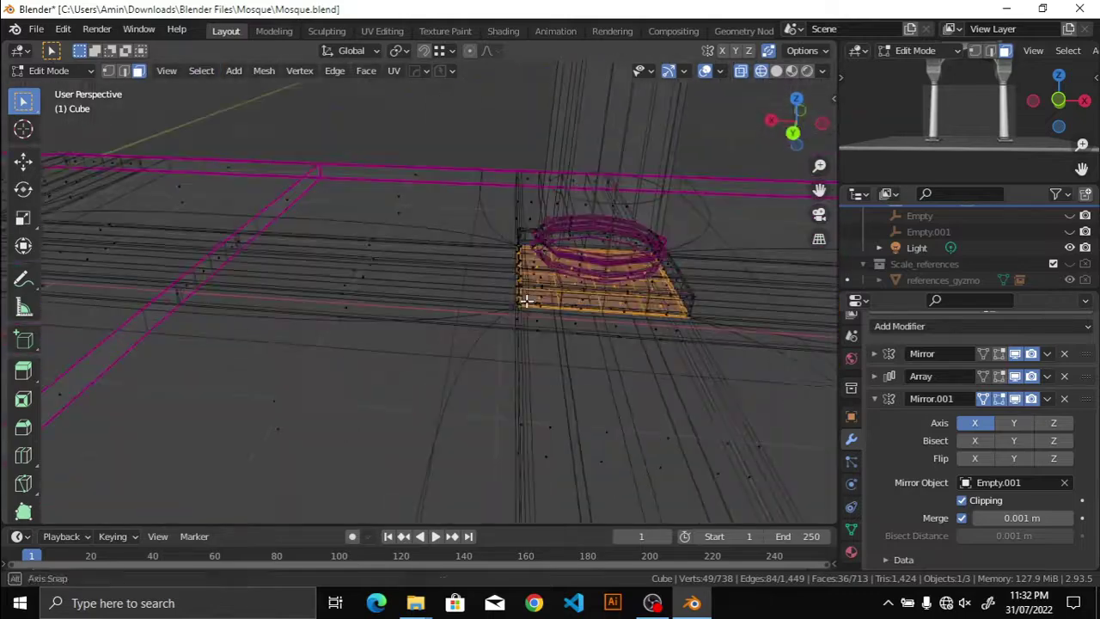
pyautogui.press('x')
pyautogui.click(639, 246)
# Step: Delete a single stray face from the slab
pyautogui.moveTo(354, 273)
pyautogui.mouseDown(button='middle')
pyautogui.moveTo(322, 290)
pyautogui.moveTo(260, 266)
pyautogui.moveTo(388, 249)
pyautogui.moveTo(315, 265)
pyautogui.moveTo(525, 246)
pyautogui.moveTo(602, 258)
pyautogui.mouseUp(button='middle')
pyautogui.click(261, 266)
pyautogui.press('x')
pyautogui.click(359, 263)
# Step: Switch the viewport to wireframe for a see-through view of the slab
pyautogui.hotkey('shift', 'z')
pyautogui.hotkey('ctrl', '1')
pyautogui.moveTo(498, 361)
pyautogui.mouseDown(button='middle')
pyautogui.moveTo(432, 327)
pyautogui.moveTo(481, 373)
pyautogui.moveTo(640, 254)
pyautogui.moveTo(515, 295)
pyautogui.moveTo(582, 292)
pyautogui.moveTo(550, 290)
pyautogui.mouseUp(button='middle')
pyautogui.press('z')
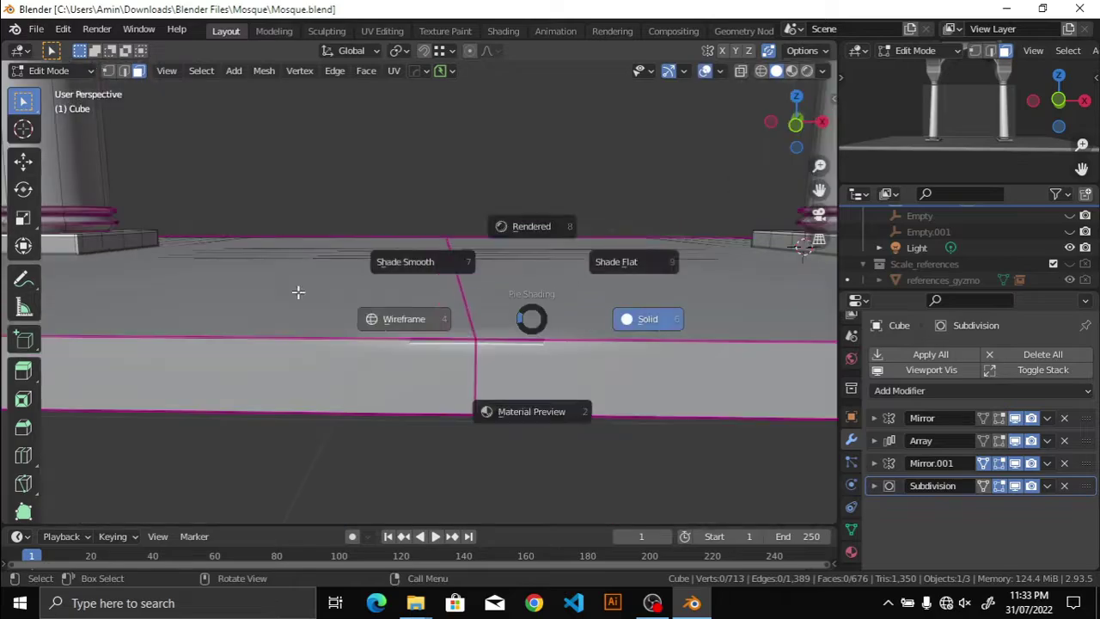
pyautogui.click(297, 292)
# Step: Select a slab face with all faces coplanar to it and delete them
pyautogui.keyDown('alt'); pyautogui.click(388, 270); pyautogui.keyUp('alt')
pyautogui.click(388, 271)
pyautogui.moveTo(388, 271)
pyautogui.mouseDown(button='middle')
pyautogui.moveTo(413, 216)
pyautogui.moveTo(415, 275)
pyautogui.mouseUp(button='middle')
pyautogui.click(201, 70)
pyautogui.click(406, 338)
pyautogui.moveTo(511, 299)
pyautogui.mouseDown(button='middle')
pyautogui.moveTo(467, 306)
pyautogui.moveTo(533, 318)
pyautogui.mouseUp(button='middle')
pyautogui.press('x')
pyautogui.click(572, 259)
# Step: Return to solid shading and hide the array copies in edit mode
pyautogui.hotkey('alt', 'z')
pyautogui.scroll(3, 525, 318)
pyautogui.scroll(-4, 523, 319)
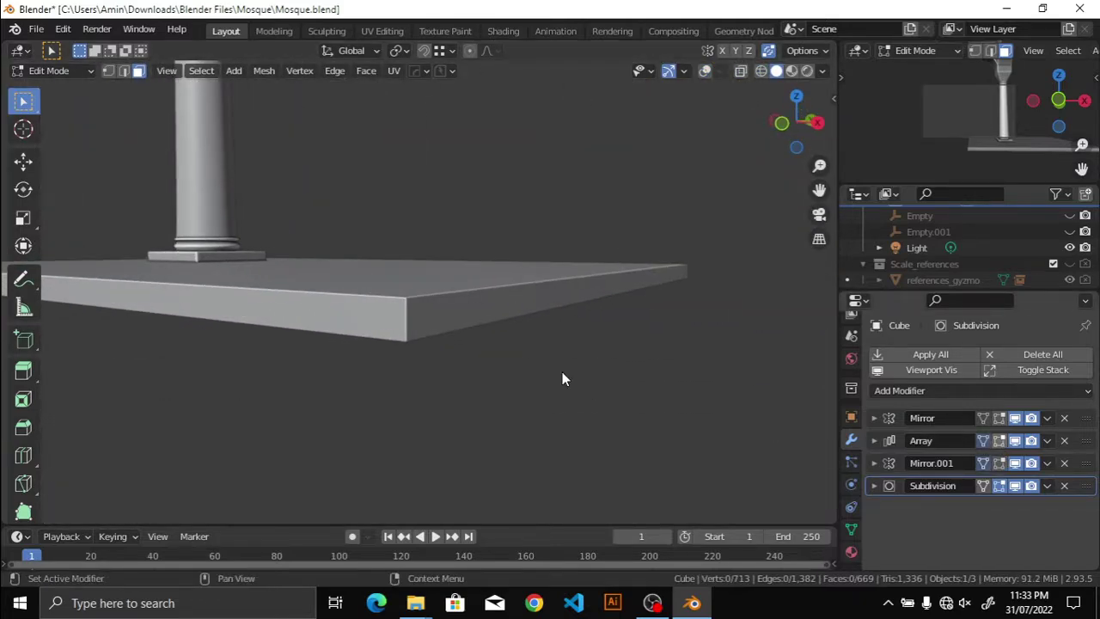
pyautogui.click(984, 441)
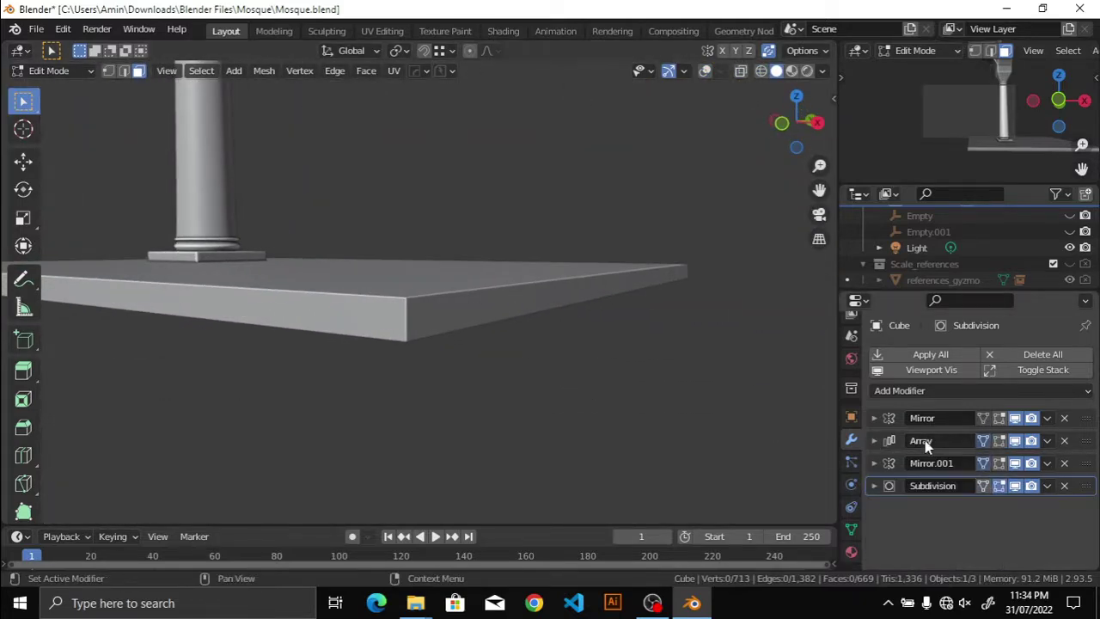
# Step: Show mirror copies in edit mode, then select a face's coplanar set in X-ray and delete those 8 faces
pyautogui.click(983, 418)
pyautogui.moveTo(519, 324)
pyautogui.mouseDown(button='middle')
pyautogui.moveTo(596, 338)
pyautogui.moveTo(479, 307)
pyautogui.moveTo(491, 351)
pyautogui.mouseUp(button='middle')
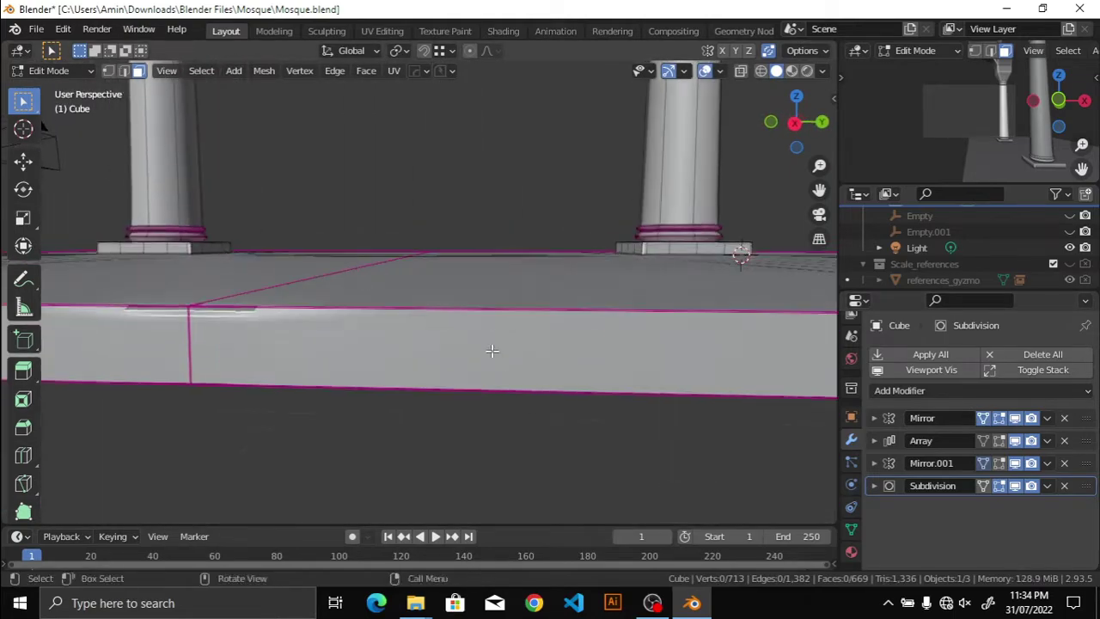
pyautogui.hotkey('alt', 'z')
pyautogui.click(304, 332)
pyautogui.moveTo(304, 332); pyautogui.dragTo(344, 295, button='middle')
pyautogui.click(201, 71)
pyautogui.click(393, 332)
pyautogui.moveTo(393, 331); pyautogui.dragTo(535, 294, button='middle')
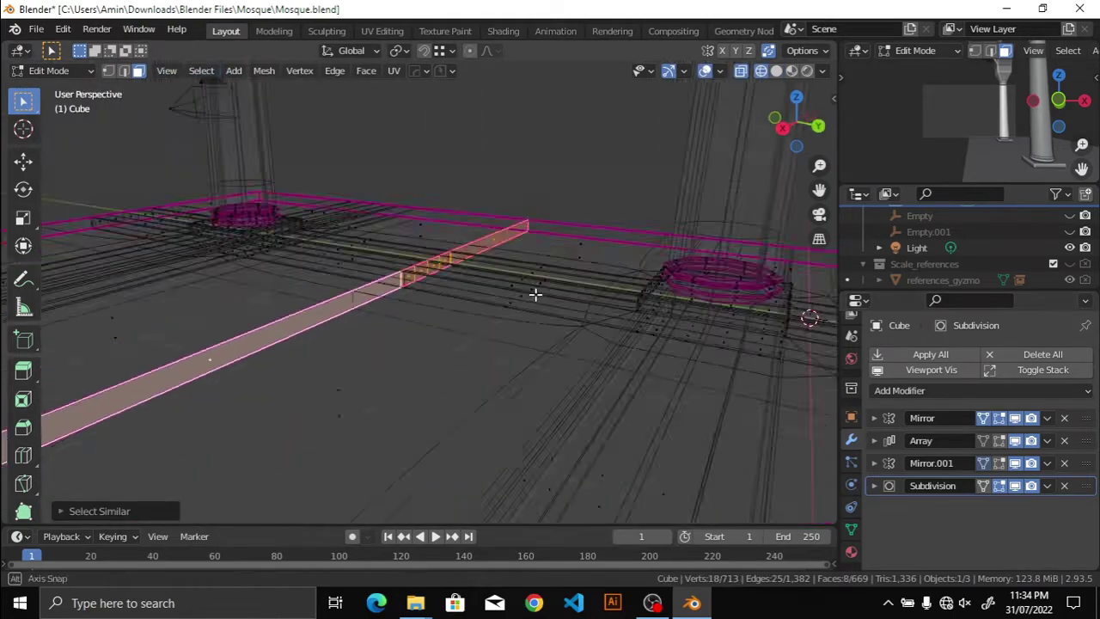
pyautogui.scroll(-5, 531, 300)
pyautogui.scroll(5, 528, 307)
pyautogui.press('x')
pyautogui.click(562, 258)
# Step: In wireframe, delete another set of faces coplanar with a chosen floor face
pyautogui.moveTo(470, 306)
pyautogui.mouseDown(button='middle')
pyautogui.moveTo(440, 281)
pyautogui.moveTo(447, 297)
pyautogui.mouseUp(button='middle')
pyautogui.hotkey('alt', 'z')
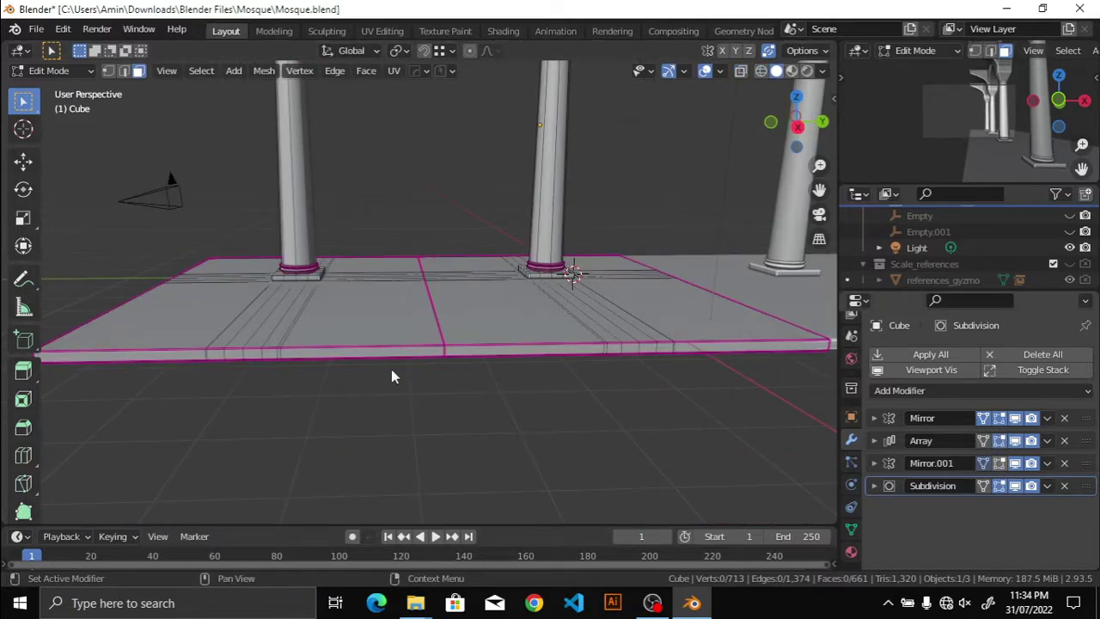
pyautogui.moveTo(391, 376)
pyautogui.mouseDown(button='middle')
pyautogui.moveTo(670, 334)
pyautogui.moveTo(565, 339)
pyautogui.moveTo(503, 314)
pyautogui.moveTo(516, 283)
pyautogui.mouseUp(button='middle')
pyautogui.press('z')
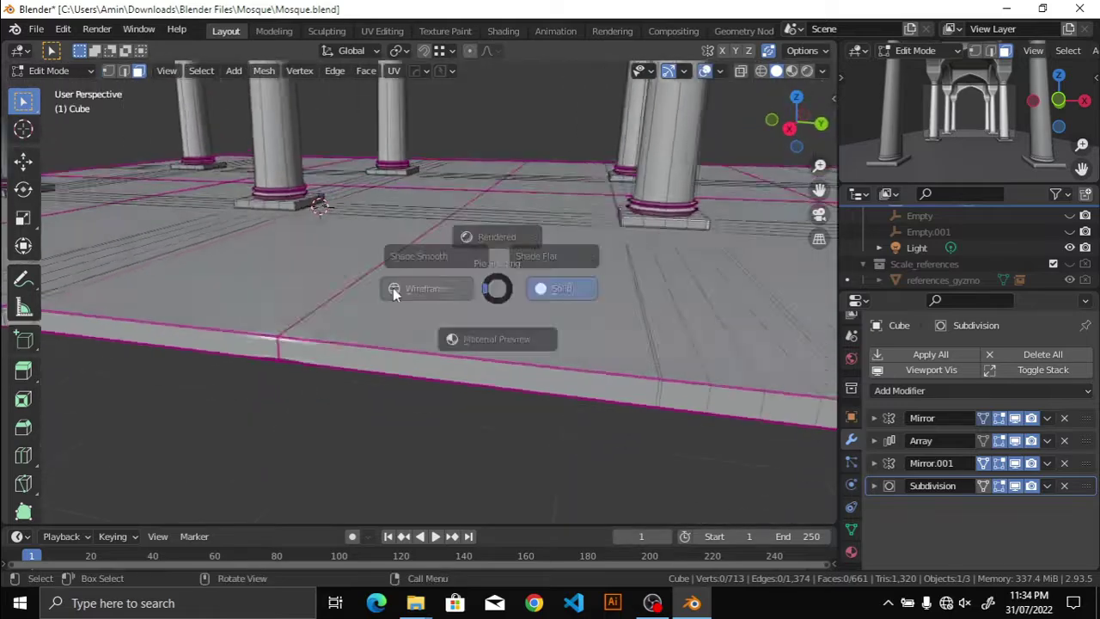
pyautogui.click(393, 288)
pyautogui.click(202, 71)
pyautogui.moveTo(235, 247)
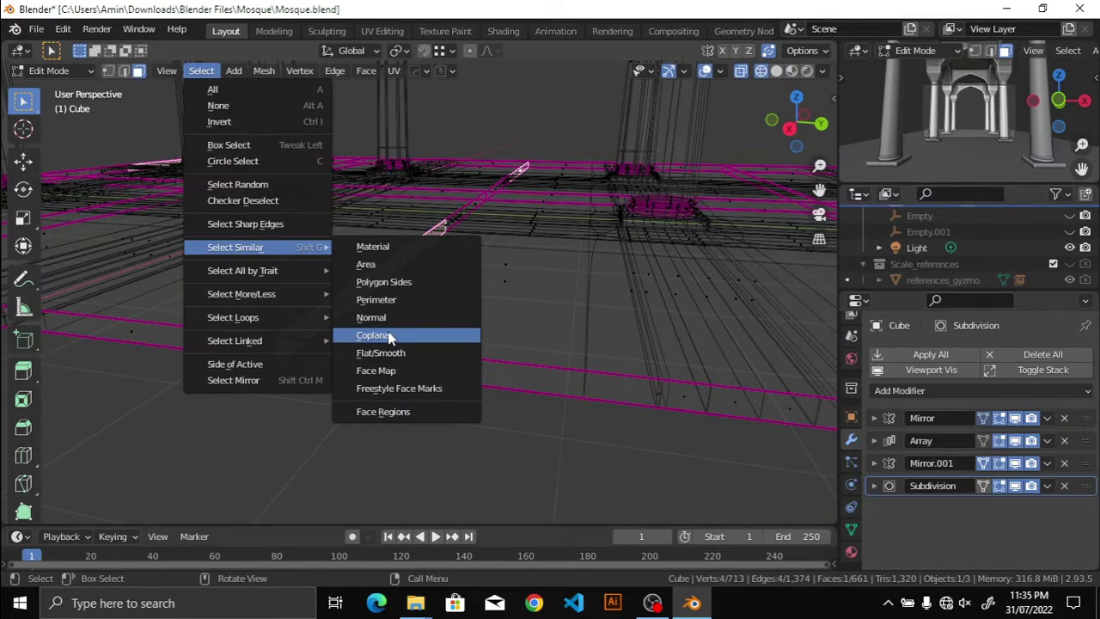
pyautogui.click(462, 334)
pyautogui.moveTo(462, 333)
pyautogui.mouseDown(button='middle')
pyautogui.moveTo(472, 306)
pyautogui.moveTo(351, 296)
pyautogui.mouseUp(button='middle')
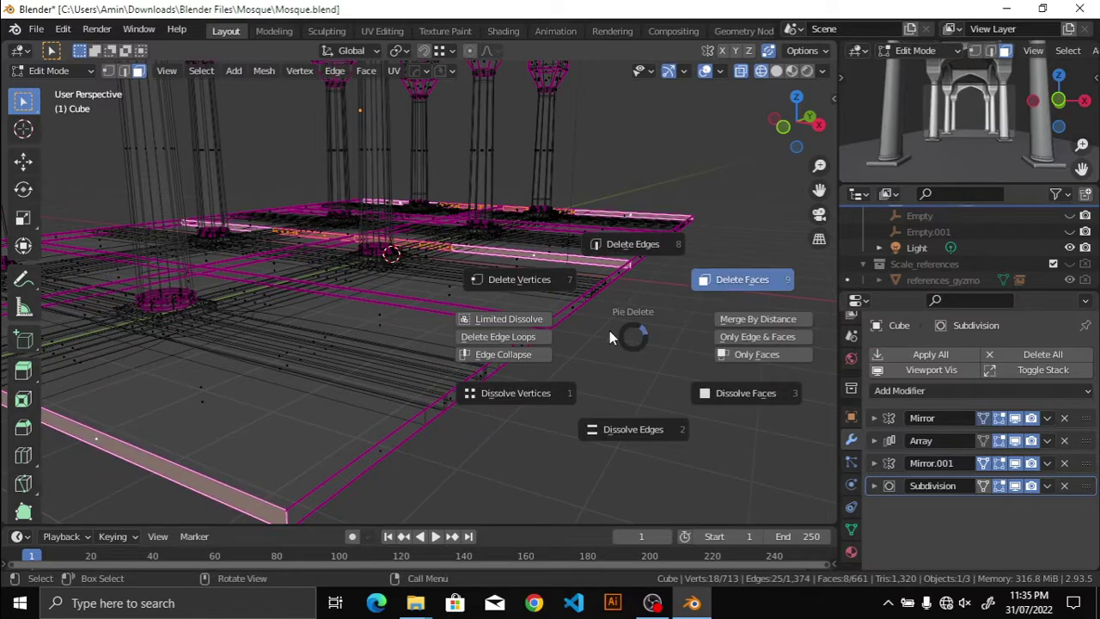
pyautogui.click(621, 319)
# Step: Return to solid shading, look straight down the arcade, and save Mosque.blend
pyautogui.hotkey('shift', 'z')
pyautogui.moveTo(621, 319); pyautogui.dragTo(556, 344, button='middle')
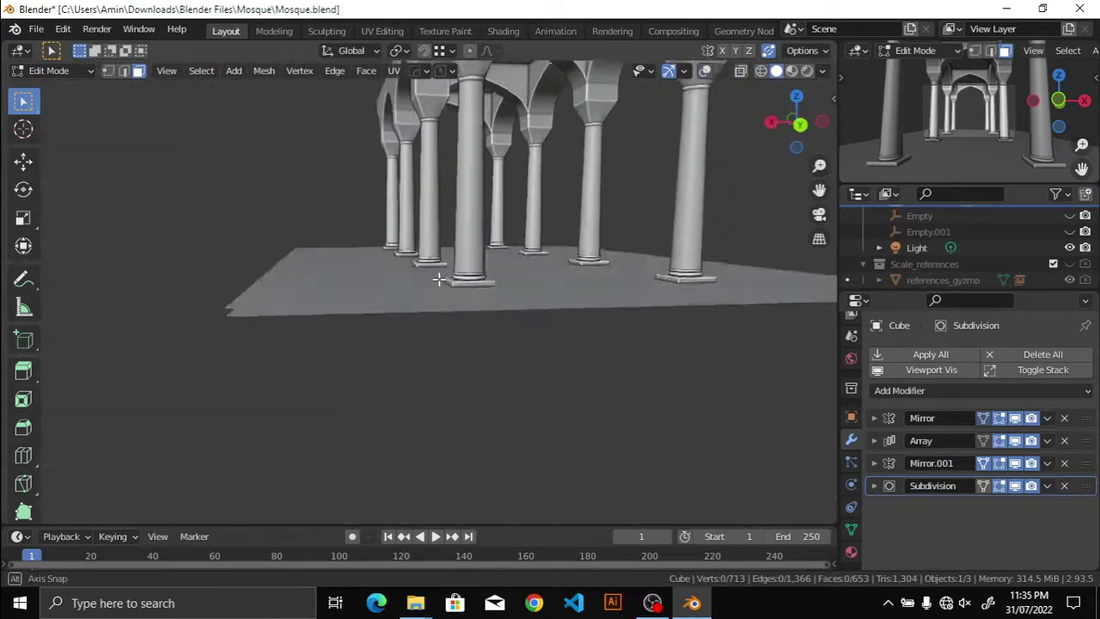
pyautogui.scroll(5, 556, 344)
pyautogui.scroll(-3, 556, 344)
pyautogui.moveTo(413, 300); pyautogui.dragTo(516, 287, button='middle')
pyautogui.scroll(4, 516, 287)
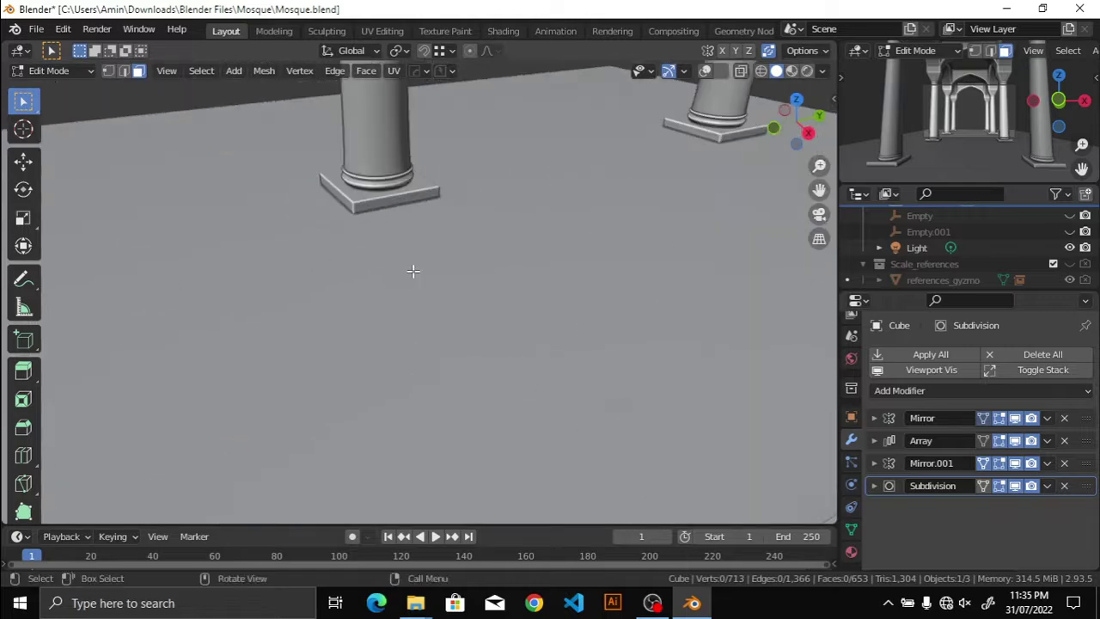
pyautogui.scroll(-3, 413, 270)
pyautogui.moveTo(413, 270)
pyautogui.mouseDown(button='middle')
pyautogui.moveTo(457, 300)
pyautogui.moveTo(414, 309)
pyautogui.mouseUp(button='middle')
pyautogui.scroll(2, 414, 309)
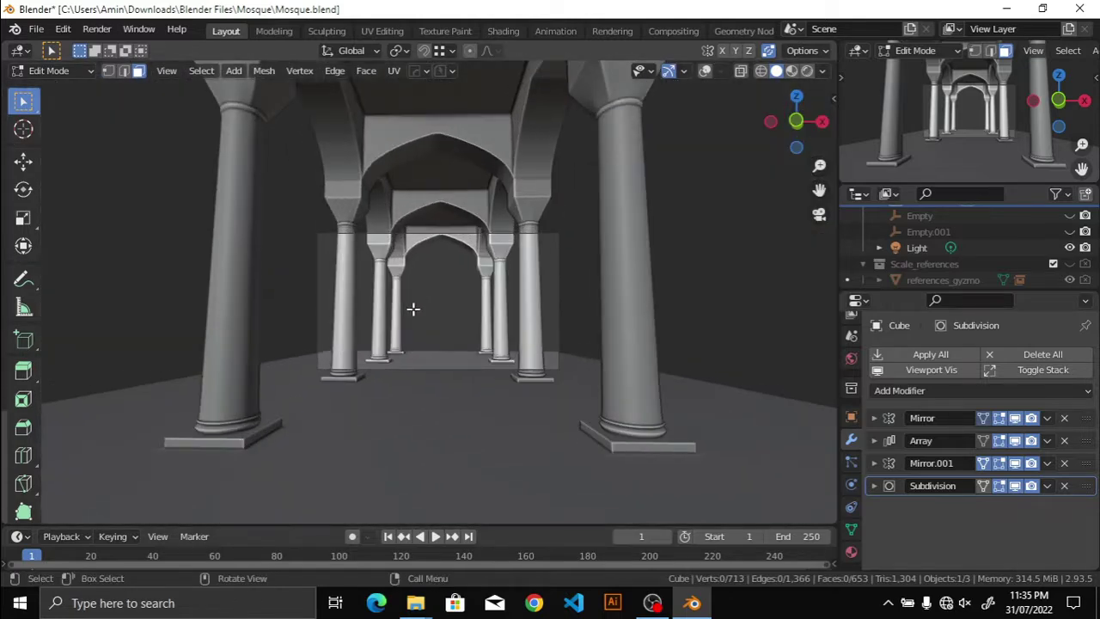
pyautogui.scroll(-2, 413, 308)
pyautogui.hotkey('ctrl', 's')
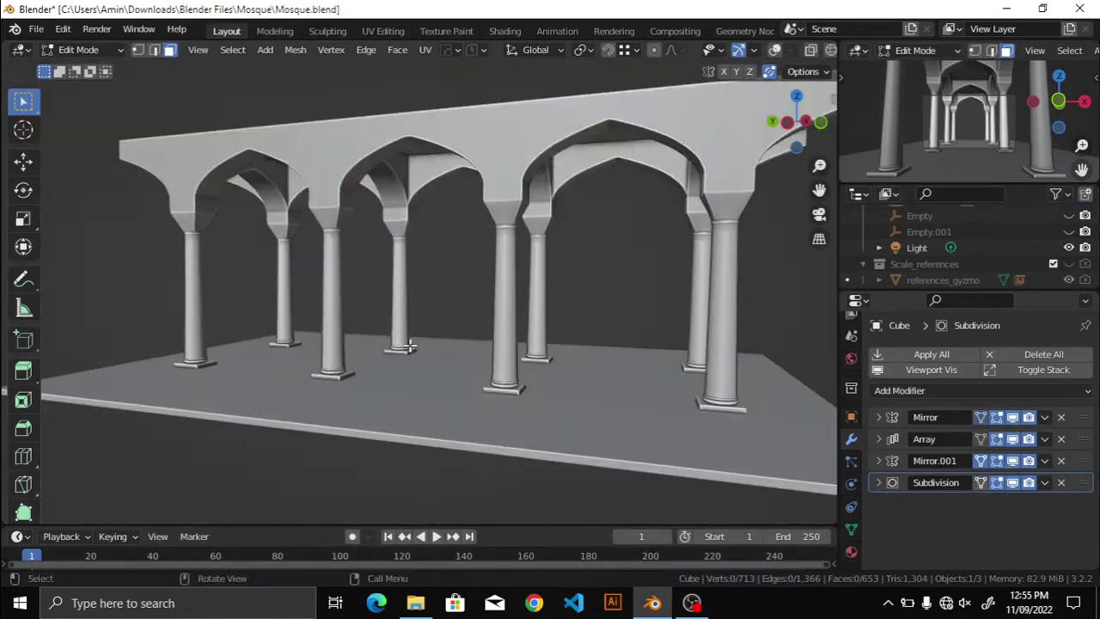
# Step: Orbit to a top-down view of the floor, toggling X-ray and returning to solid shading
pyautogui.scroll(3, 510, 363)
pyautogui.moveTo(422, 315)
pyautogui.mouseDown(button='middle')
pyautogui.moveTo(509, 363)
pyautogui.moveTo(420, 289)
pyautogui.mouseUp(button='middle')
pyautogui.hotkey('alt', 'z')
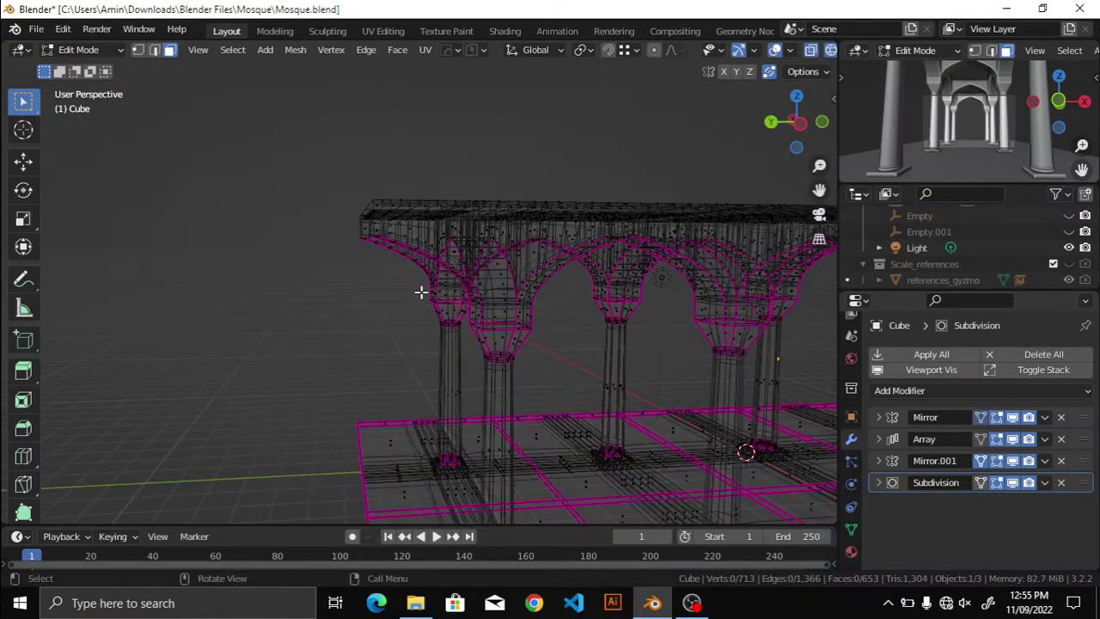
pyautogui.scroll(2, 531, 334)
pyautogui.scroll(-2, 457, 327)
pyautogui.moveTo(456, 327)
pyautogui.mouseDown(button='middle')
pyautogui.moveTo(557, 421)
pyautogui.moveTo(564, 339)
pyautogui.mouseUp(button='middle')
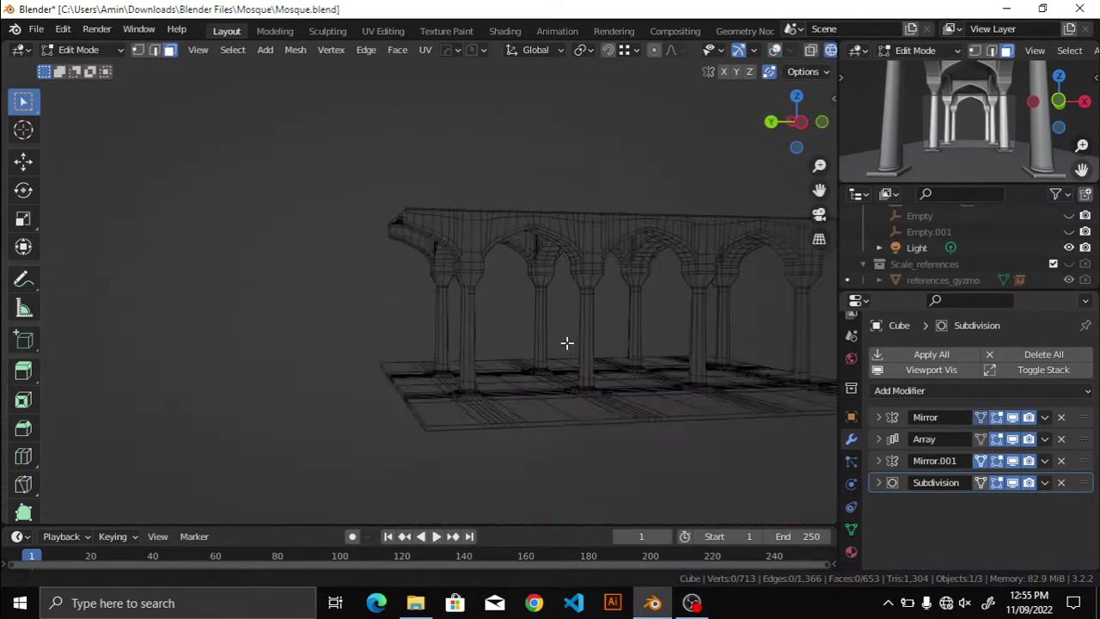
pyautogui.press('z')
pyautogui.click(648, 359)
pyautogui.scroll(3, 550, 244)
pyautogui.moveTo(648, 341); pyautogui.dragTo(587, 373, button='middle')
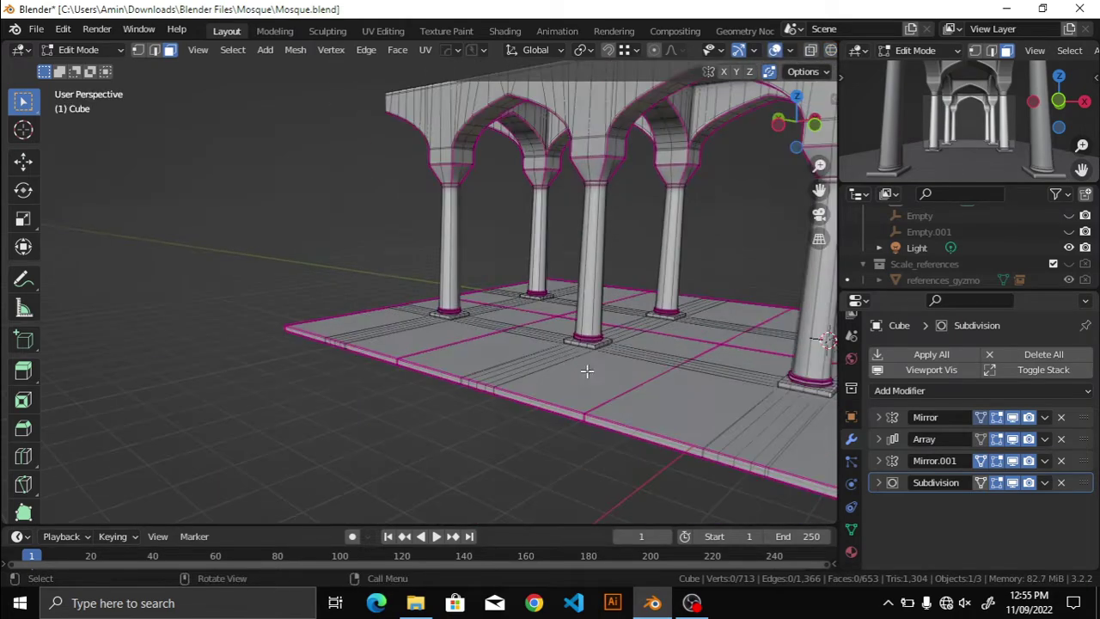
pyautogui.scroll(4, 383, 248)
pyautogui.moveTo(383, 248)
pyautogui.mouseDown(button='middle')
pyautogui.moveTo(582, 302)
pyautogui.moveTo(618, 343)
pyautogui.moveTo(559, 307)
pyautogui.moveTo(348, 268)
pyautogui.mouseUp(button='middle')
# Step: Place a trial loop cut on the floor, then undo it
pyautogui.scroll(3, 463, 291)
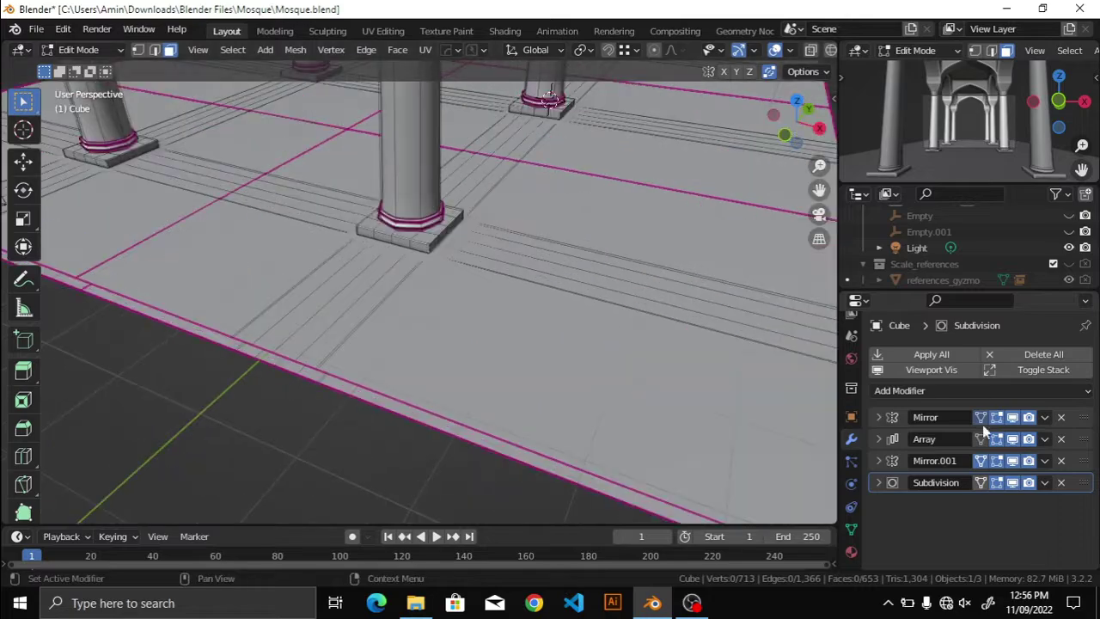
pyautogui.scroll(3, 481, 289)
pyautogui.scroll(-5, 515, 287)
pyautogui.scroll(6, 553, 284)
pyautogui.scroll(-5, 552, 283)
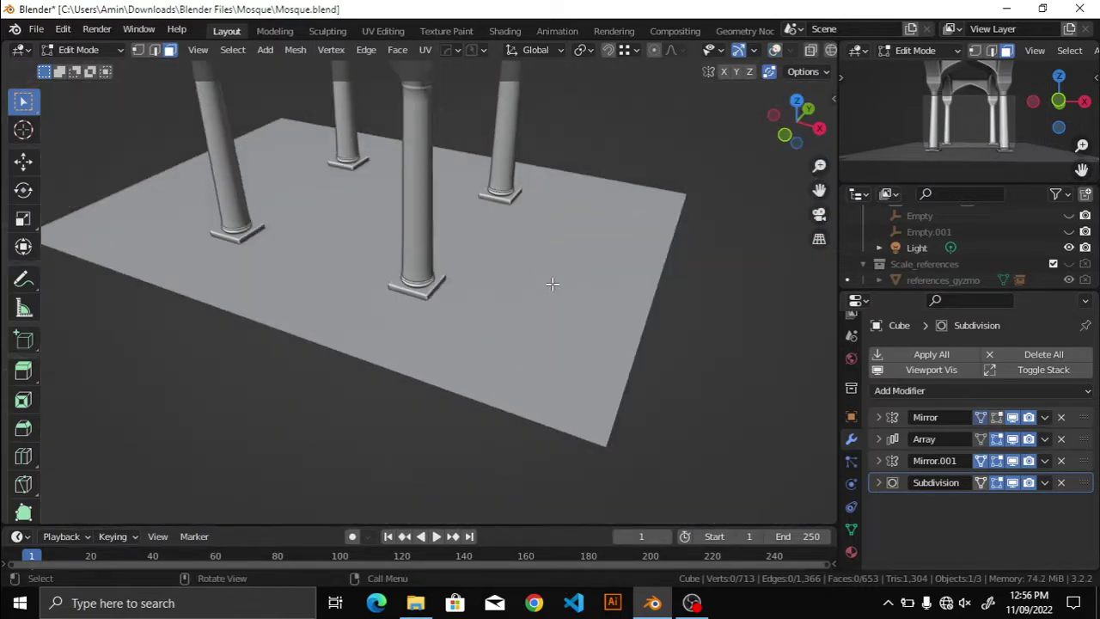
pyautogui.click(479, 285)
pyautogui.scroll(4, 474, 297)
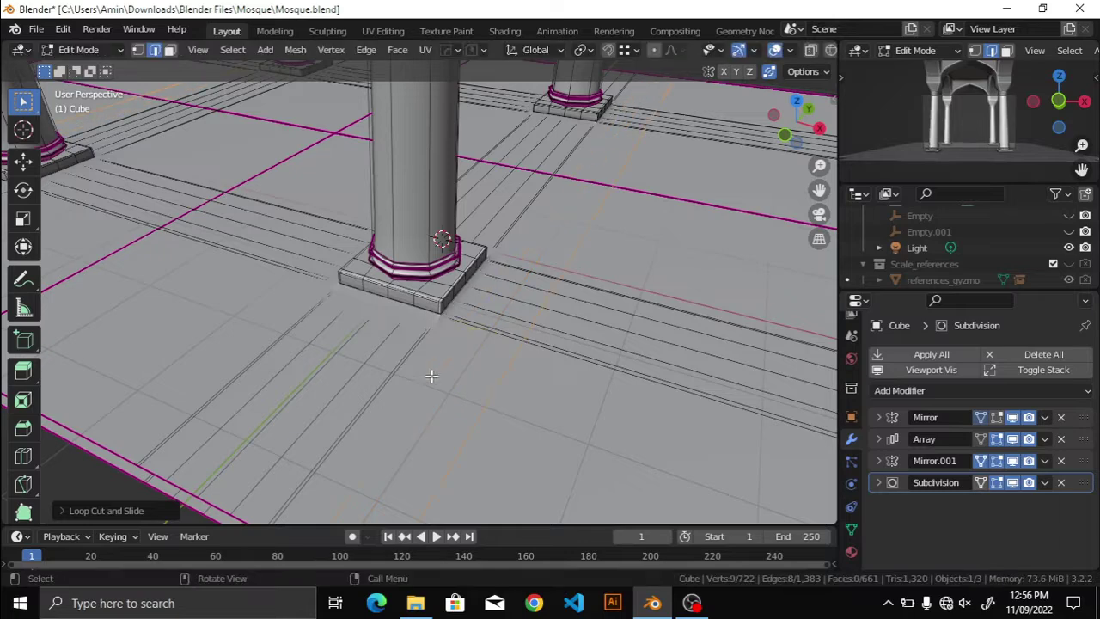
pyautogui.hotkey('ctrl', 'z')
# Step: Hide the modifiers in the viewport and select the edge loop around the pillar platform's bottom
pyautogui.scroll(2, 521, 396)
pyautogui.scroll(-2, 520, 396)
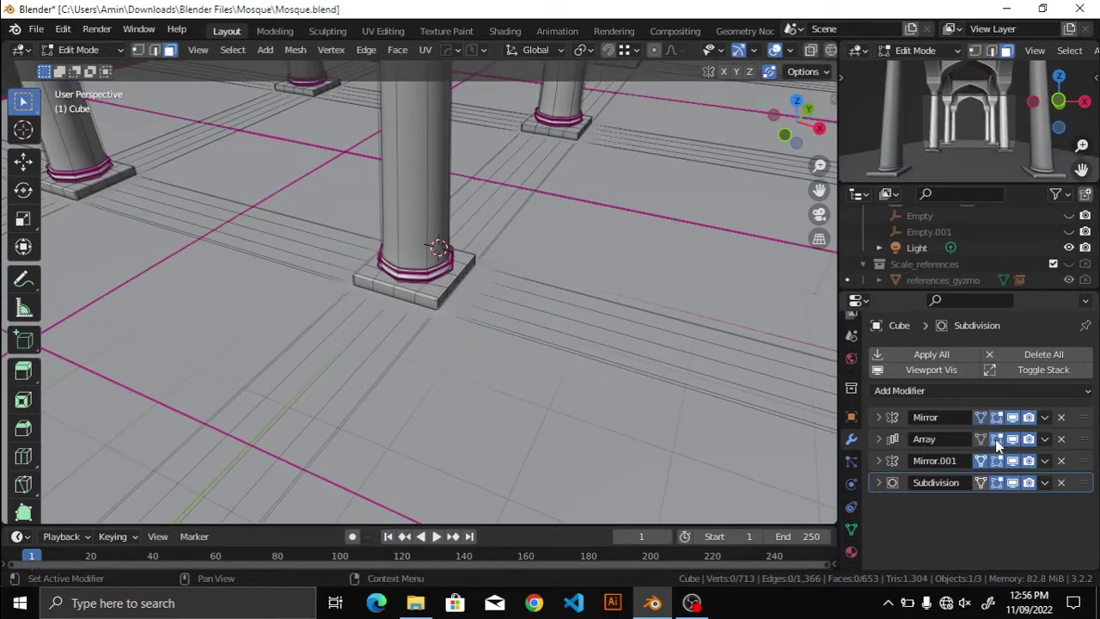
pyautogui.scroll(5, 441, 343)
pyautogui.moveTo(442, 343); pyautogui.dragTo(550, 287, button='middle')
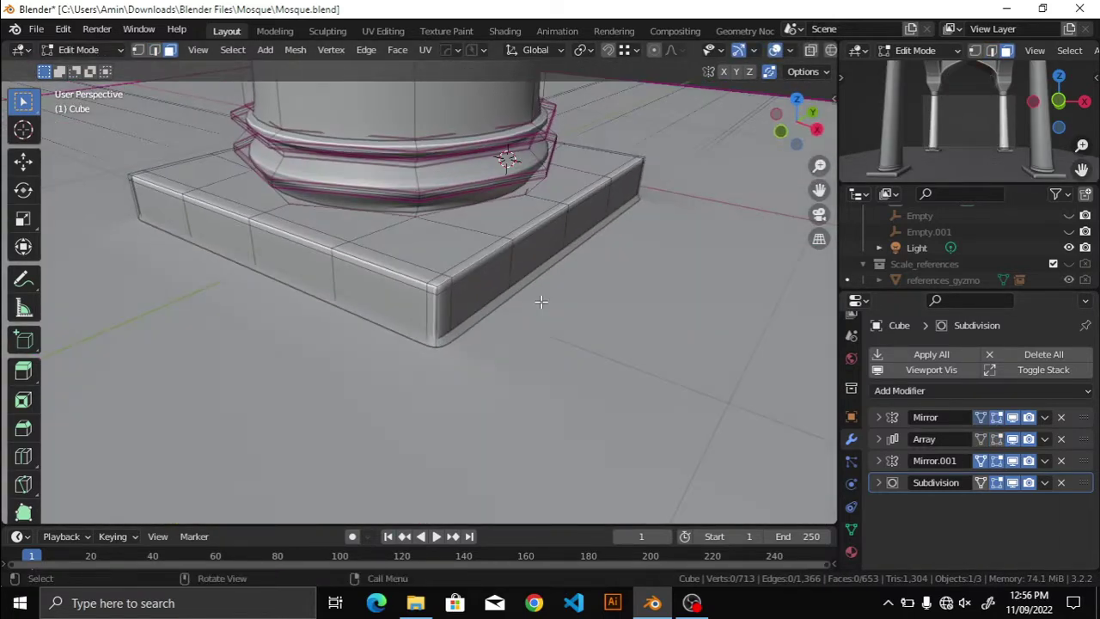
pyautogui.scroll(-3, 550, 299)
pyautogui.click(957, 378)
pyautogui.scroll(3, 523, 304)
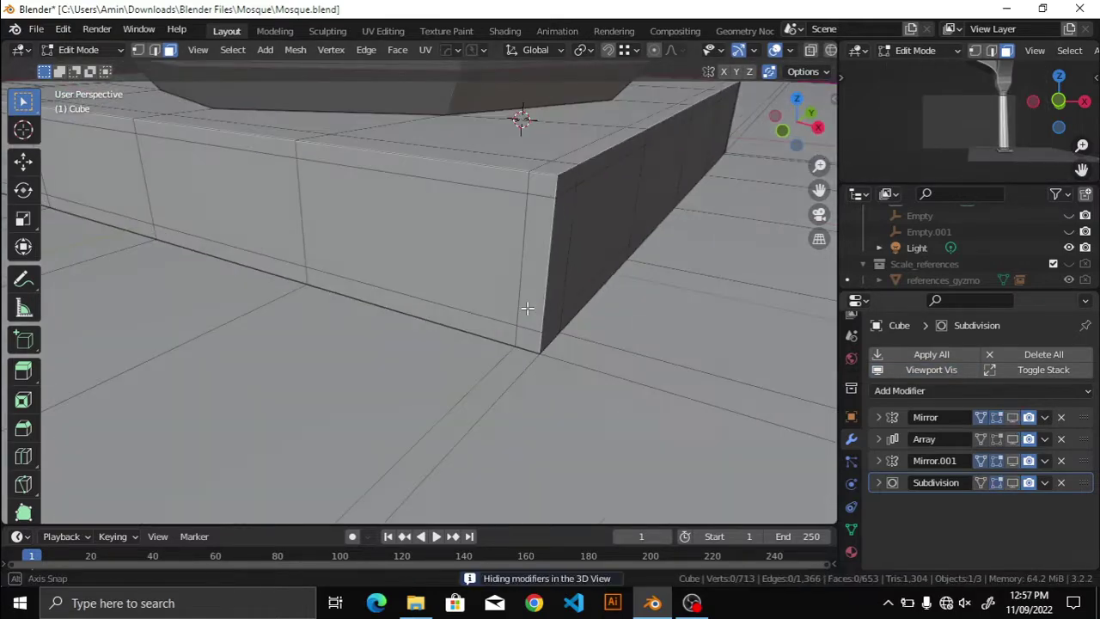
pyautogui.click(527, 375)
pyautogui.click(640, 375)
pyautogui.scroll(-3, 449, 398)
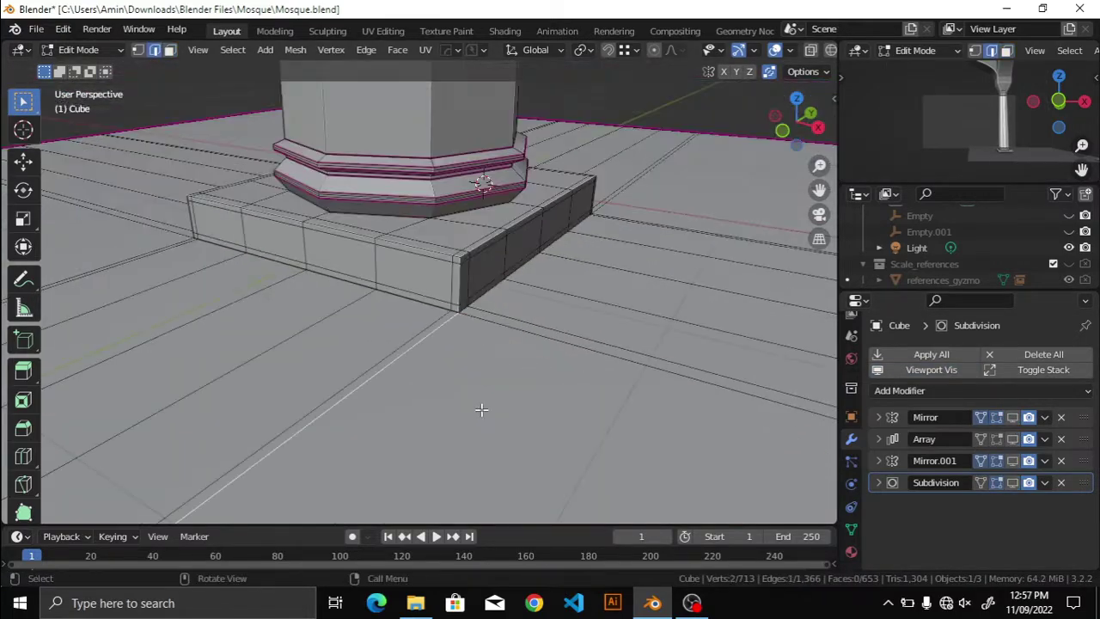
pyautogui.scroll(5, 498, 388)
pyautogui.scroll(-4, 481, 361)
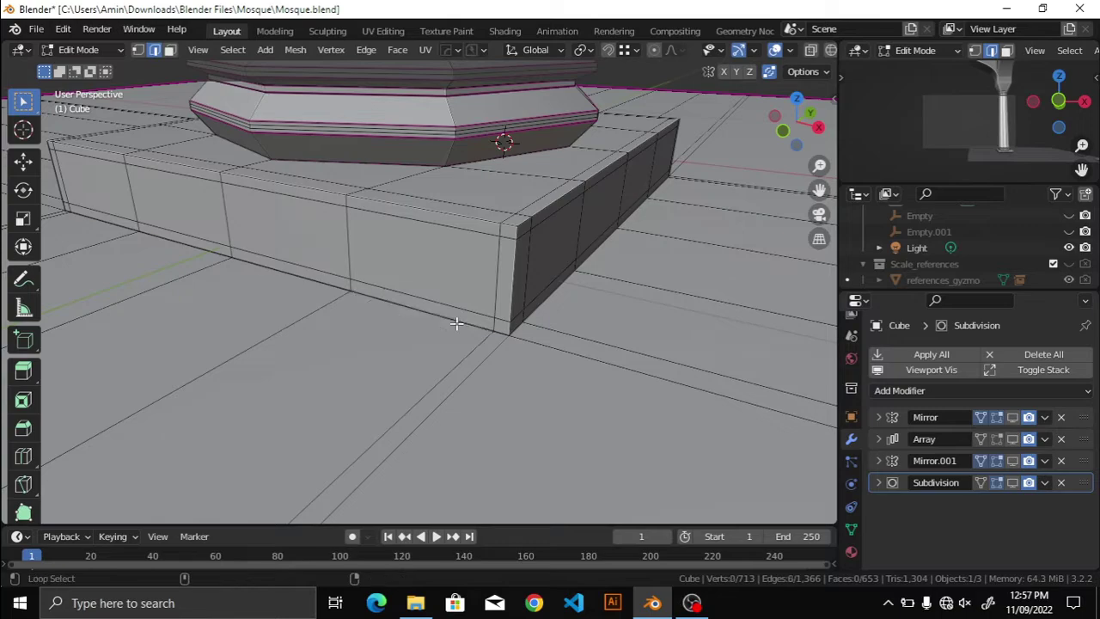
pyautogui.scroll(-3, 481, 370)
pyautogui.keyDown('alt'); pyautogui.click(401, 300); pyautogui.keyUp('alt')
# Step: Check the pillar base shape with X-ray, modifiers shown, and overlays briefly hidden
pyautogui.hotkey('alt', 'z')
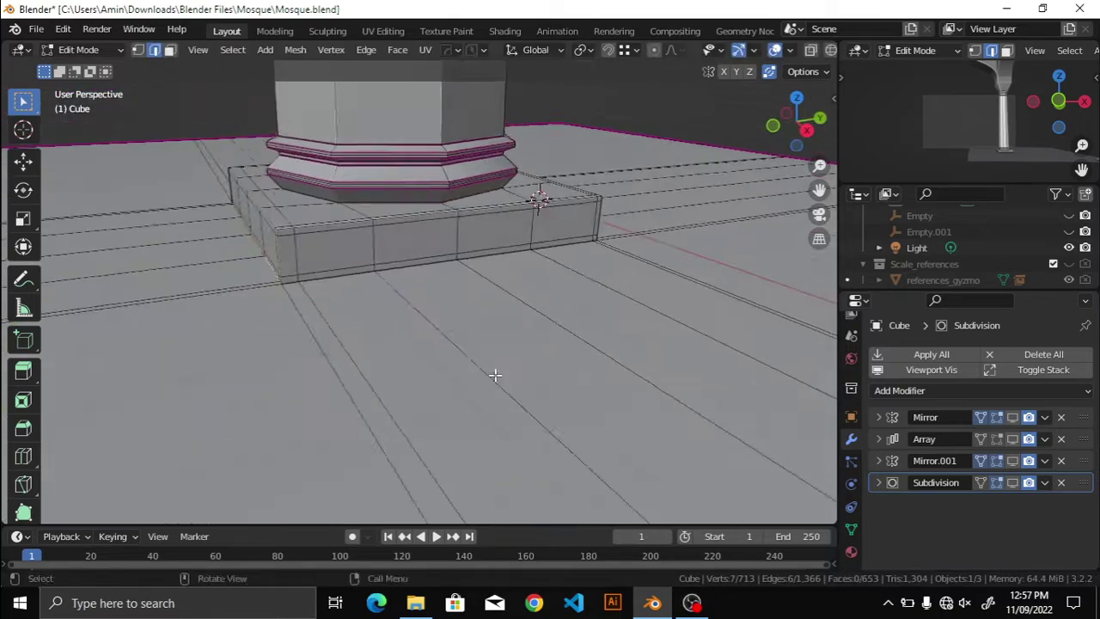
pyautogui.scroll(4, 533, 378)
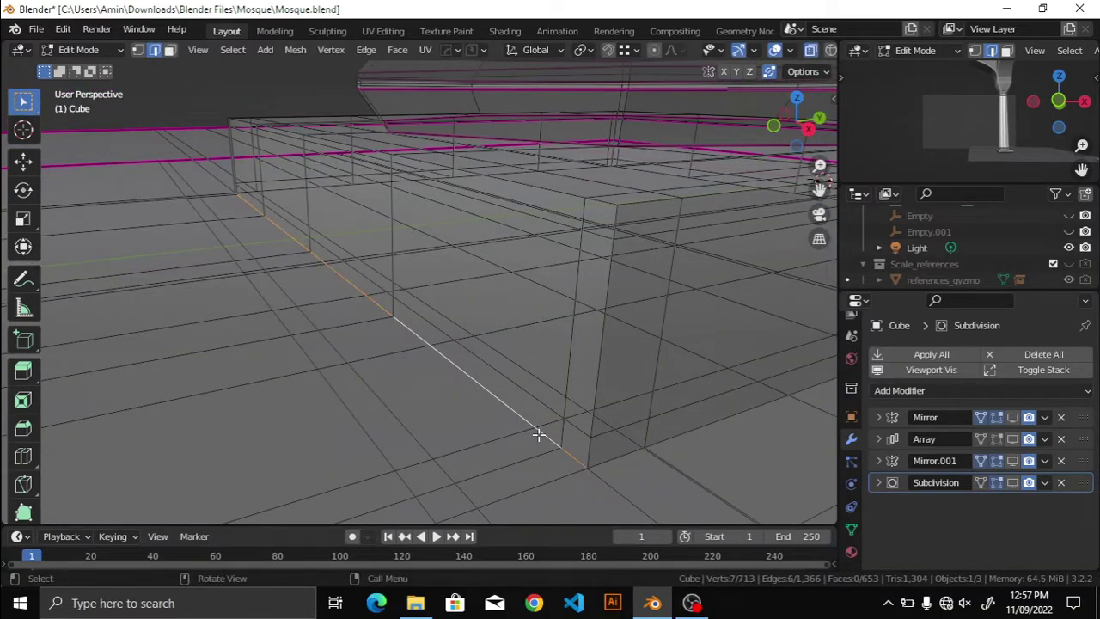
pyautogui.moveTo(538, 434); pyautogui.dragTo(489, 386, button='middle')
pyautogui.click(931, 370)
pyautogui.moveTo(596, 373)
pyautogui.mouseDown(button='middle')
pyautogui.moveTo(708, 375)
pyautogui.moveTo(679, 258)
pyautogui.mouseUp(button='middle')
pyautogui.hotkey('alt', 'z')
pyautogui.hotkey('shift', 'alt', 'z')
pyautogui.moveTo(634, 344)
pyautogui.mouseDown(button='middle')
pyautogui.moveTo(555, 283)
pyautogui.moveTo(585, 307)
pyautogui.mouseUp(button='middle')
pyautogui.hotkey('shift', 'alt', 'z')
pyautogui.hotkey('alt', 'z')
pyautogui.hotkey('alt', 'z')
pyautogui.click(930, 369)
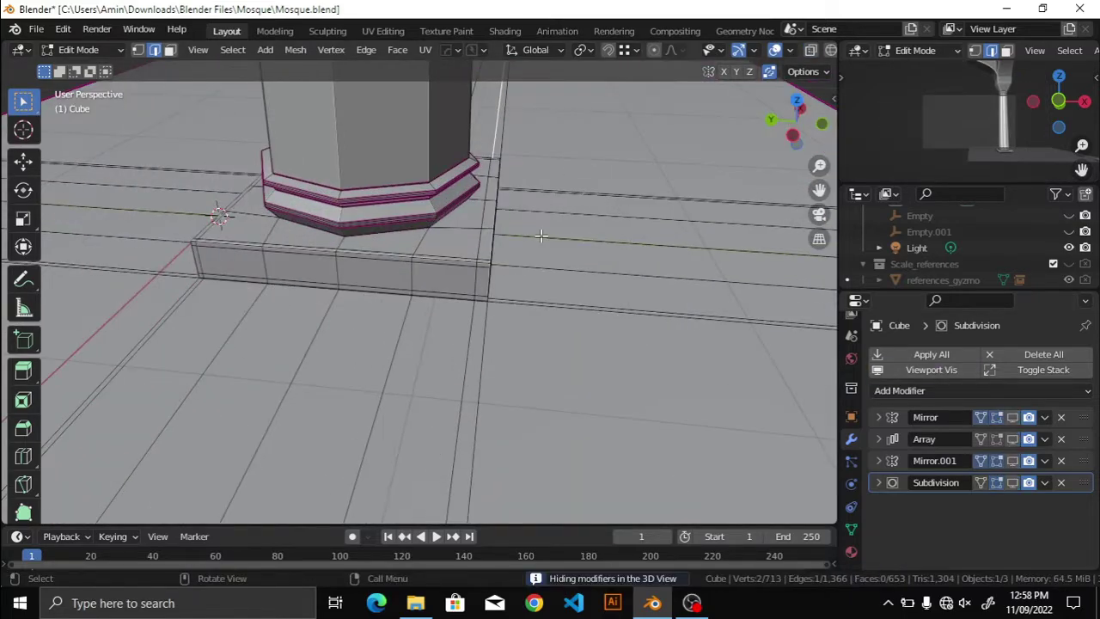
# Step: Loop-cut the floor with Ctrl+R and slide the new loops flush with the pillar base edges
pyautogui.hotkey('ctrl', 'r')
pyautogui.click(540, 236)
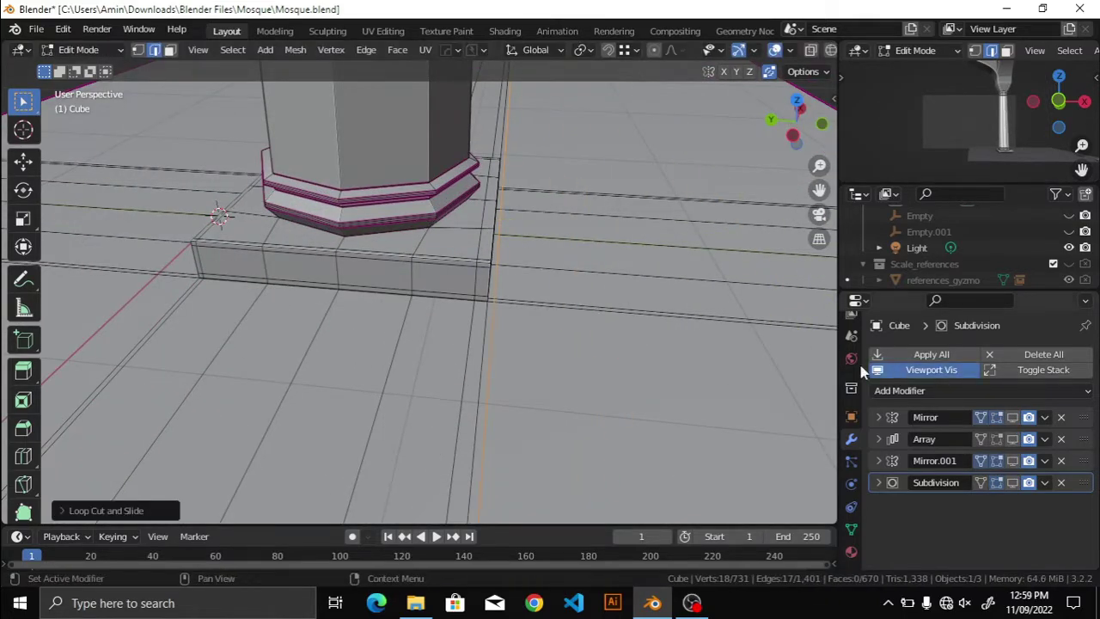
pyautogui.click(863, 369)
pyautogui.moveTo(476, 269); pyautogui.dragTo(341, 250, button='middle')
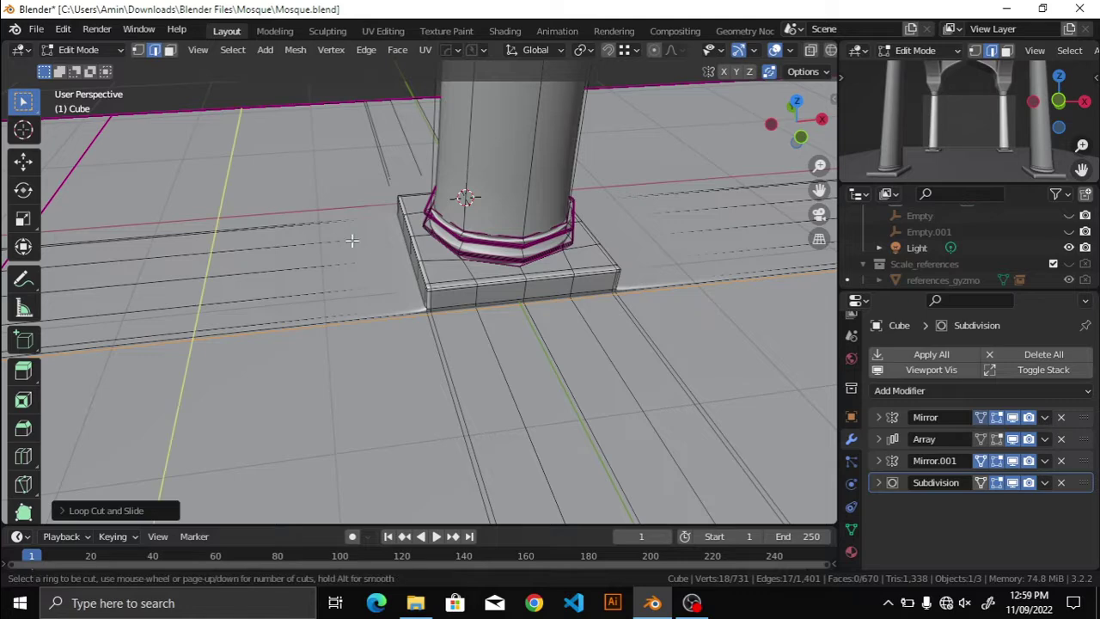
pyautogui.click(527, 254)
pyautogui.moveTo(526, 254); pyautogui.dragTo(589, 287, button='middle')
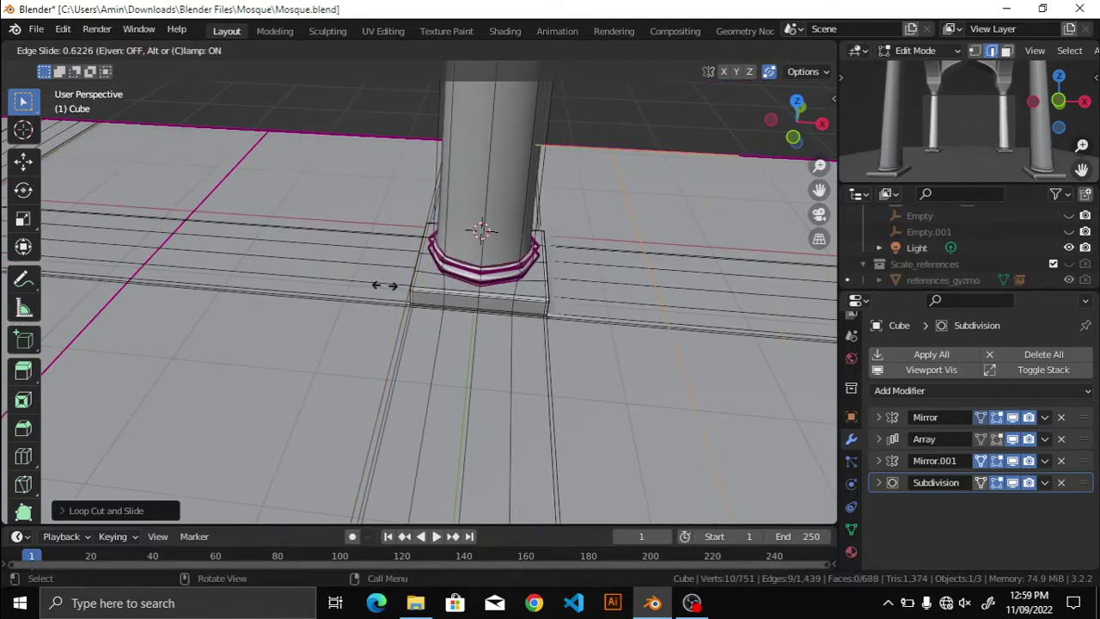
pyautogui.click(274, 280)
pyautogui.moveTo(283, 281); pyautogui.dragTo(399, 307, button='middle')
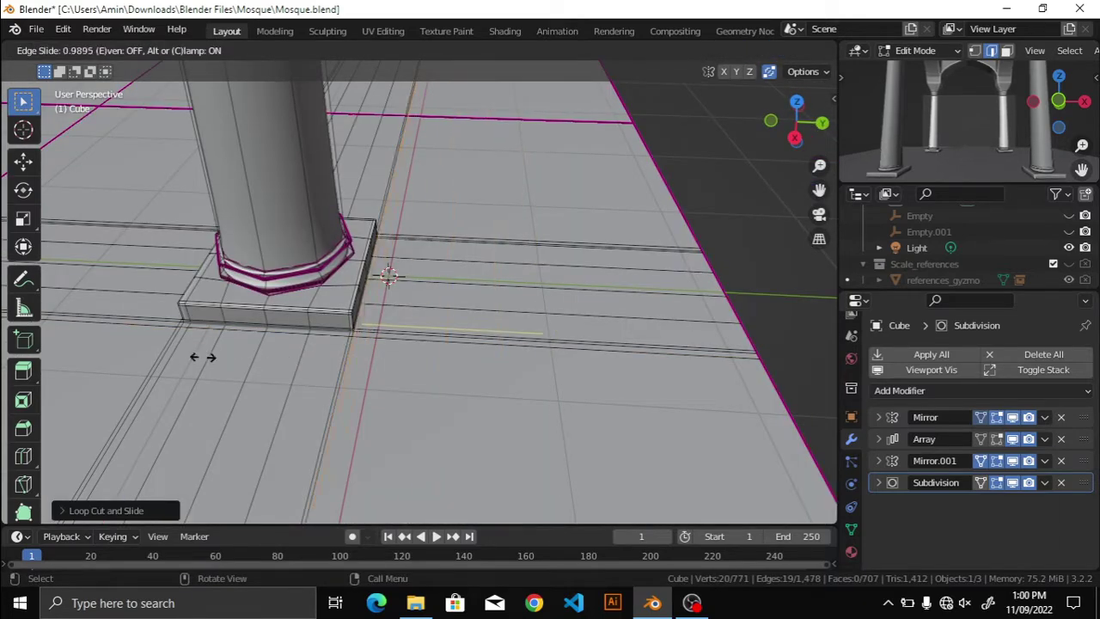
pyautogui.click(388, 275)
# Step: Orbit out to review the new floor loops across the whole arcade
pyautogui.moveTo(336, 336); pyautogui.dragTo(364, 329, button='middle')
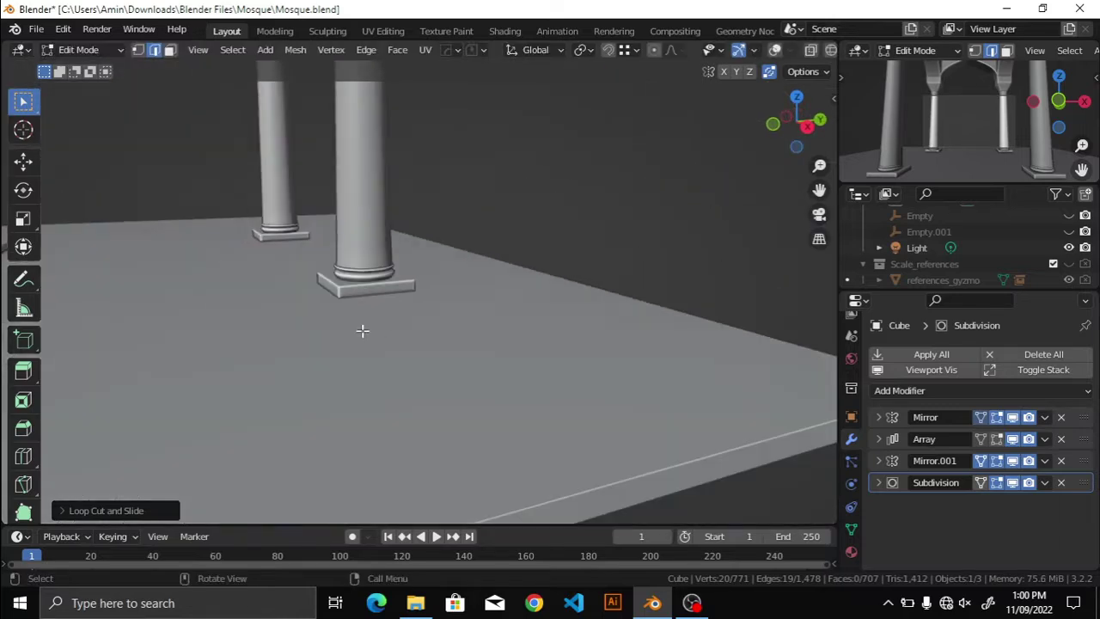
pyautogui.moveTo(516, 325); pyautogui.dragTo(422, 398, button='middle')
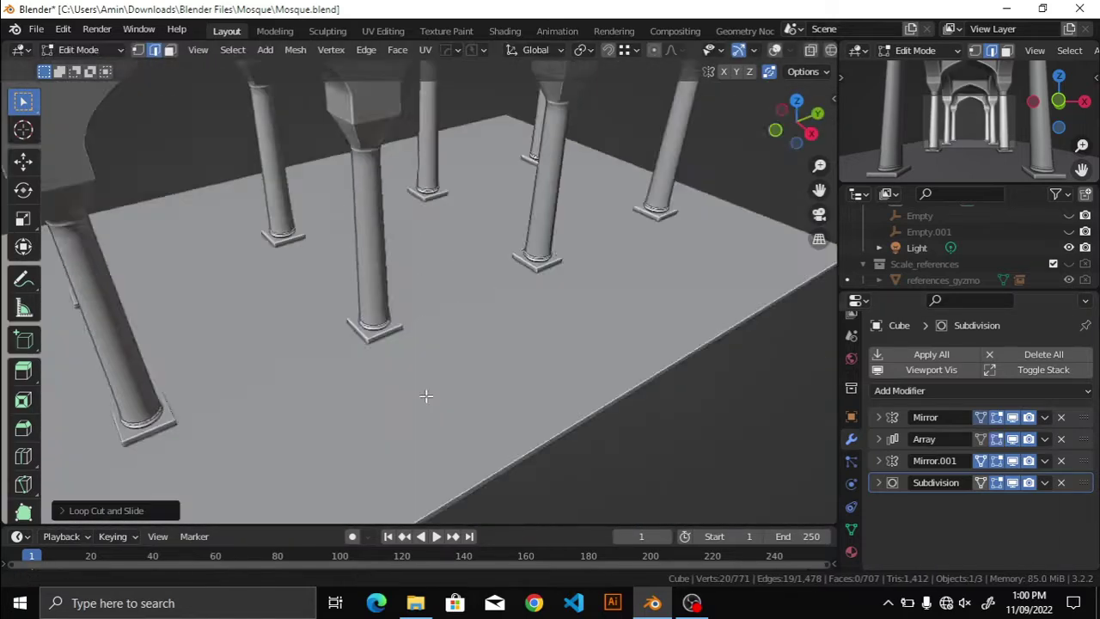
pyautogui.scroll(-3, 461, 352)
pyautogui.moveTo(461, 352); pyautogui.dragTo(498, 355, button='middle')
# Step: Save the mosque file and switch the viewport to wireframe shading
pyautogui.scroll(3, 499, 354)
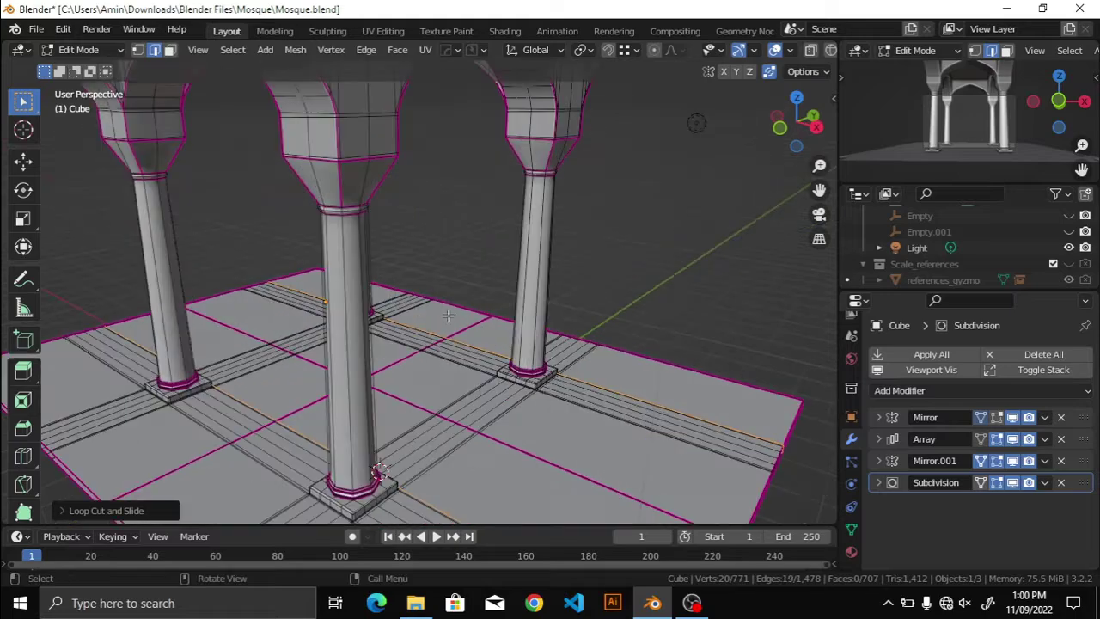
pyautogui.scroll(-3, 441, 307)
pyautogui.hotkey('ctrl', 's')
pyautogui.moveTo(442, 306)
pyautogui.mouseDown(button='middle')
pyautogui.moveTo(574, 324)
pyautogui.moveTo(382, 298)
pyautogui.moveTo(493, 360)
pyautogui.moveTo(312, 481)
pyautogui.mouseUp(button='middle')
pyautogui.scroll(2, 593, 351)
pyautogui.hotkey('shift', 'alt', 'z')
pyautogui.scroll(4, 593, 351)
pyautogui.hotkey('shift', 'alt', 'z')
pyautogui.scroll(-4, 382, 299)
pyautogui.scroll(4, 408, 336)
pyautogui.scroll(5, 407, 336)
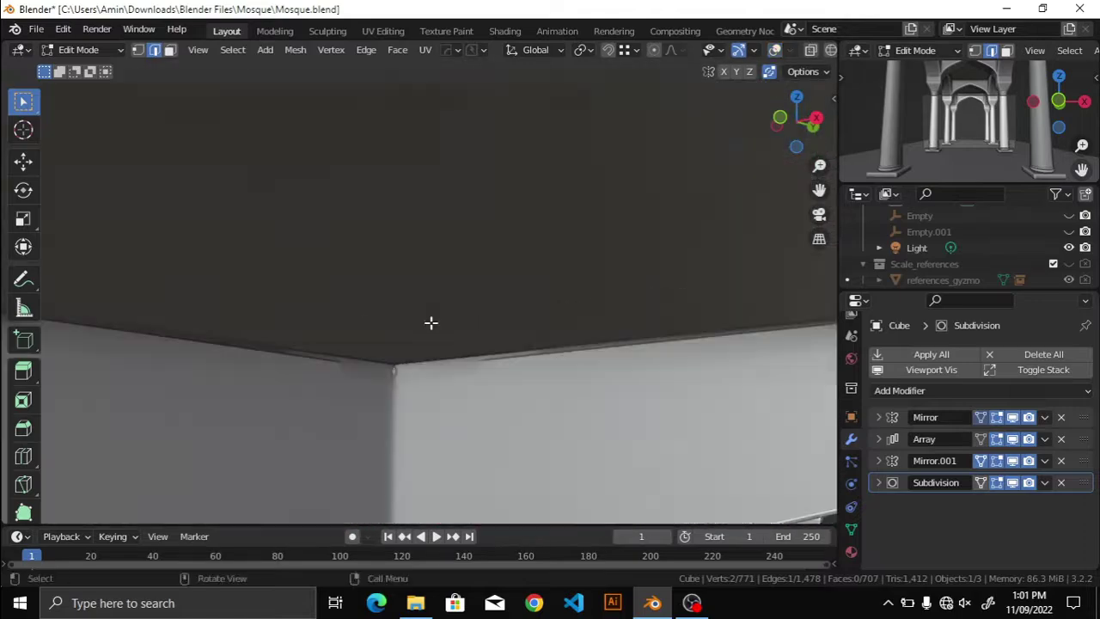
pyautogui.press('z')
pyautogui.click(207, 233)
# Step: Select the edge loops along the arch ceiling and give them a 0.8 mean crease
pyautogui.keyDown('alt'); pyautogui.click(285, 230); pyautogui.keyUp('alt')
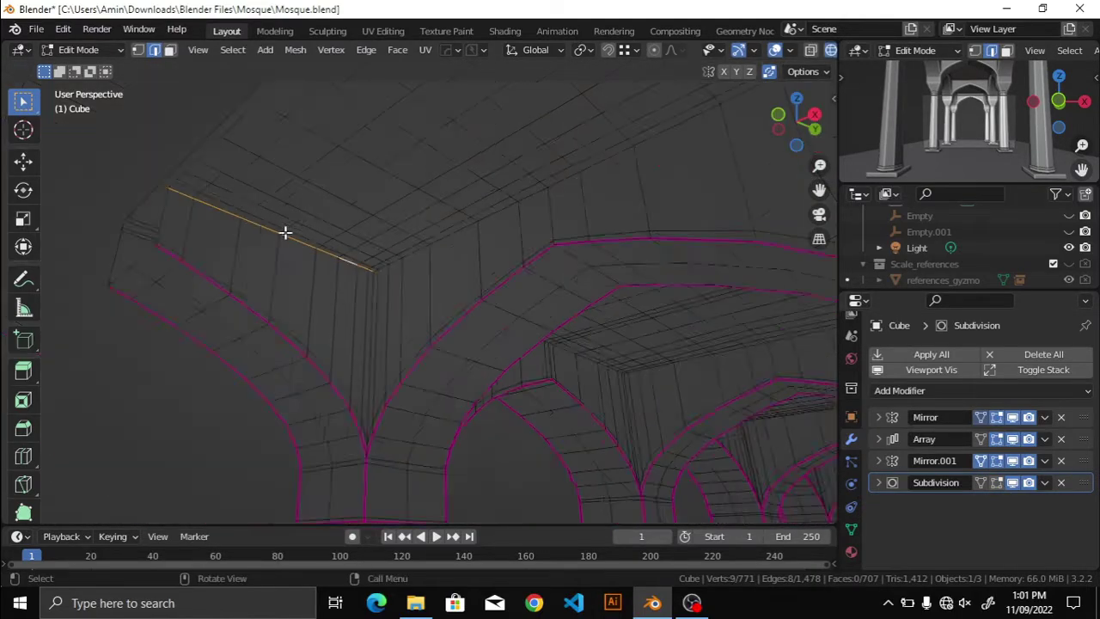
pyautogui.moveTo(284, 231)
pyautogui.mouseDown(button='middle')
pyautogui.moveTo(454, 276)
pyautogui.moveTo(481, 334)
pyautogui.mouseUp(button='middle')
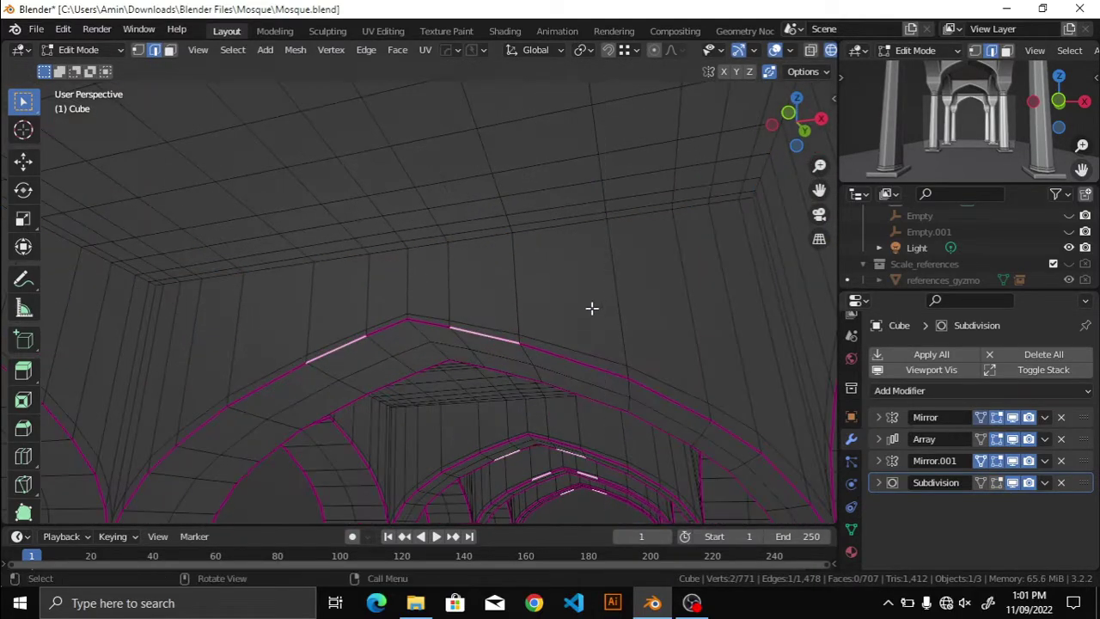
pyautogui.press('n')
pyautogui.click(726, 290)
pyautogui.press('n')
pyautogui.moveTo(481, 235); pyautogui.dragTo(189, 268, button='middle')
pyautogui.keyDown('alt'); pyautogui.click(189, 268); pyautogui.keyUp('alt')
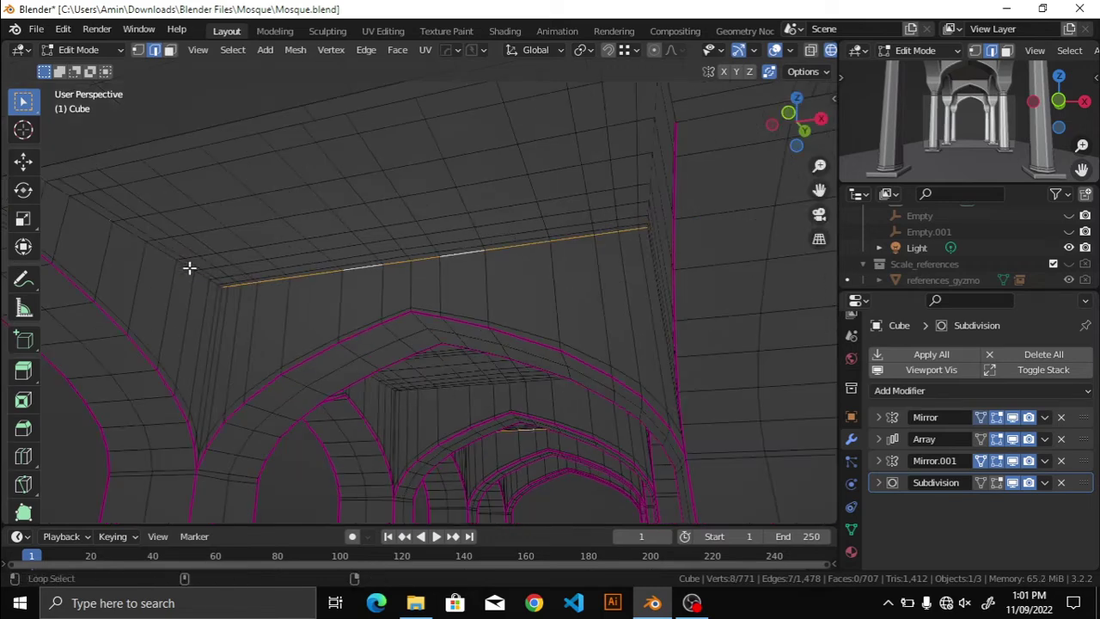
pyautogui.moveTo(463, 326); pyautogui.dragTo(382, 347, button='middle')
# Step: Switch to solid shading and check the crease values on the arch ceiling
pyautogui.press('z')
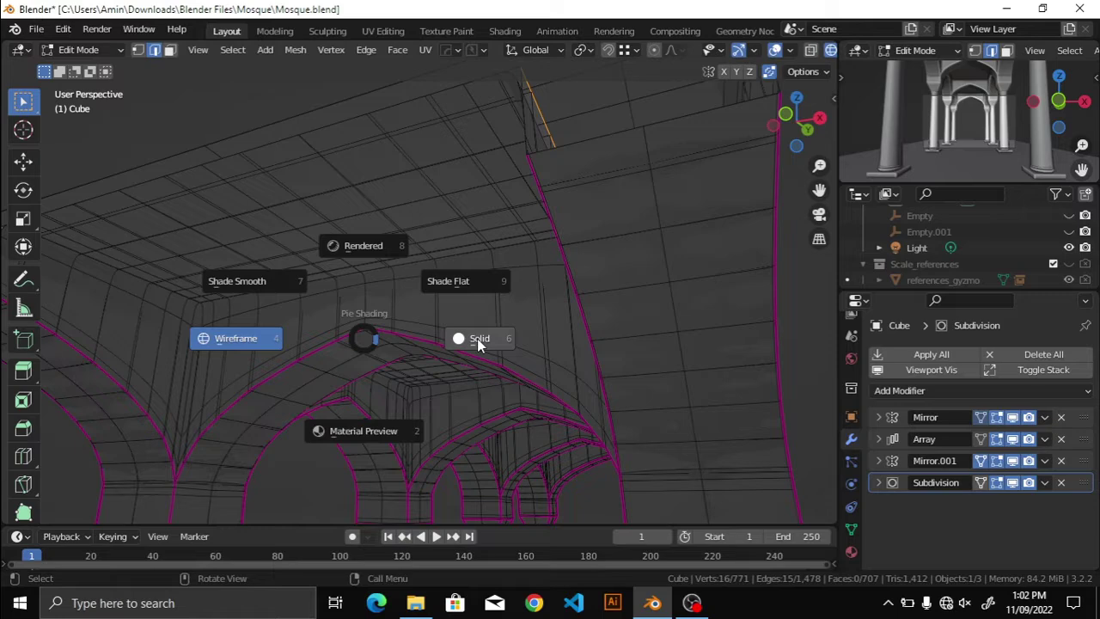
pyautogui.hotkey('shift', 'z')
pyautogui.scroll(2, 476, 345)
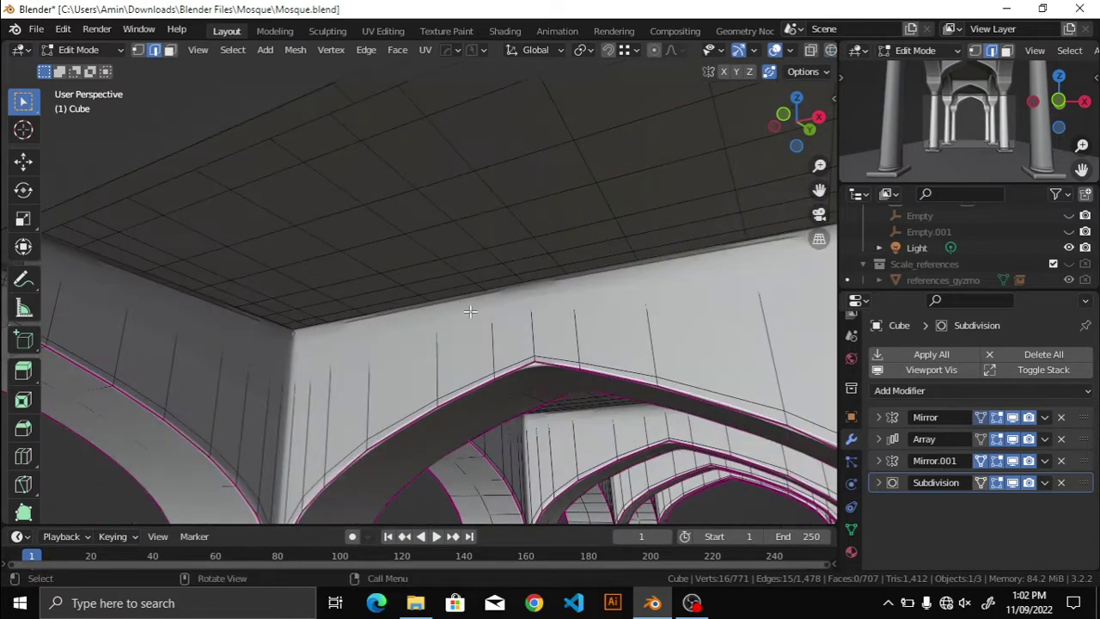
pyautogui.press('n')
pyautogui.scroll(-3, 463, 328)
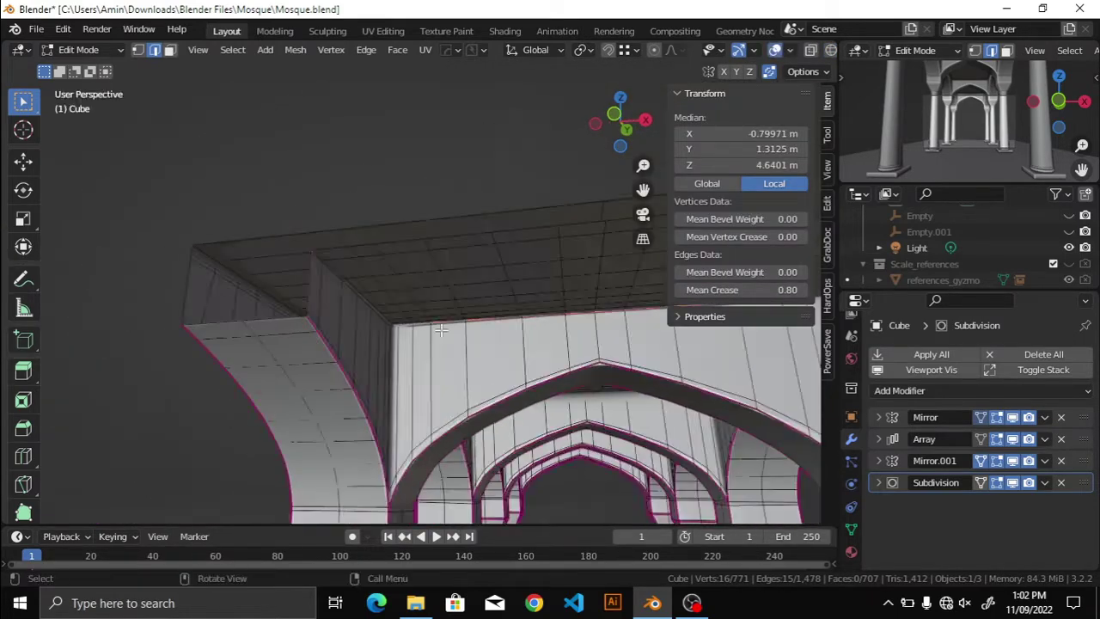
pyautogui.press('n')
pyautogui.moveTo(452, 336); pyautogui.dragTo(484, 382, button='middle')
pyautogui.scroll(-2, 572, 397)
# Step: Return the viewport to wireframe shading and orbit beneath the arches
pyautogui.press('z')
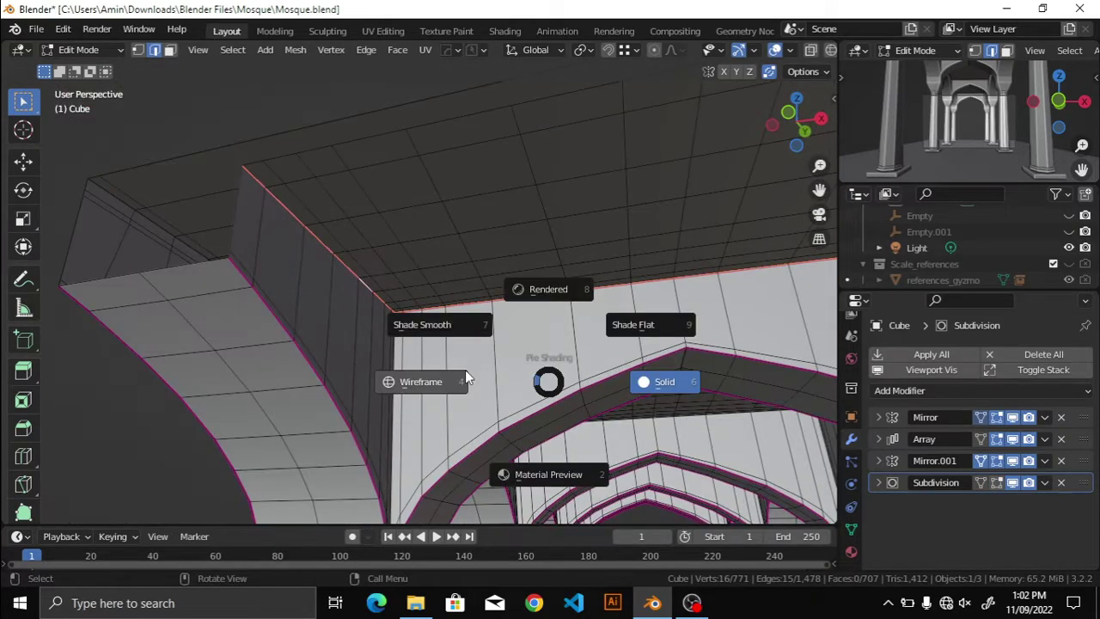
pyautogui.press('4')
pyautogui.scroll(1, 571, 304)
pyautogui.scroll(3, 565, 284)
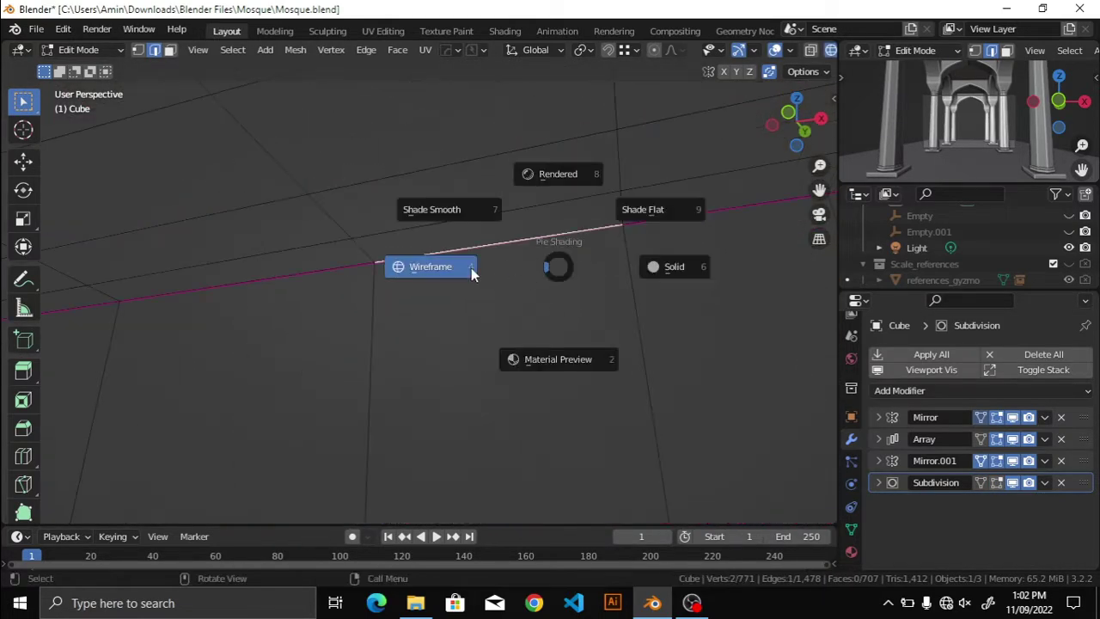
pyautogui.click(471, 273)
pyautogui.moveTo(471, 266)
pyautogui.mouseDown(button='middle')
pyautogui.moveTo(417, 263)
pyautogui.moveTo(641, 344)
pyautogui.moveTo(545, 344)
pyautogui.moveTo(532, 292)
pyautogui.mouseUp(button='middle')
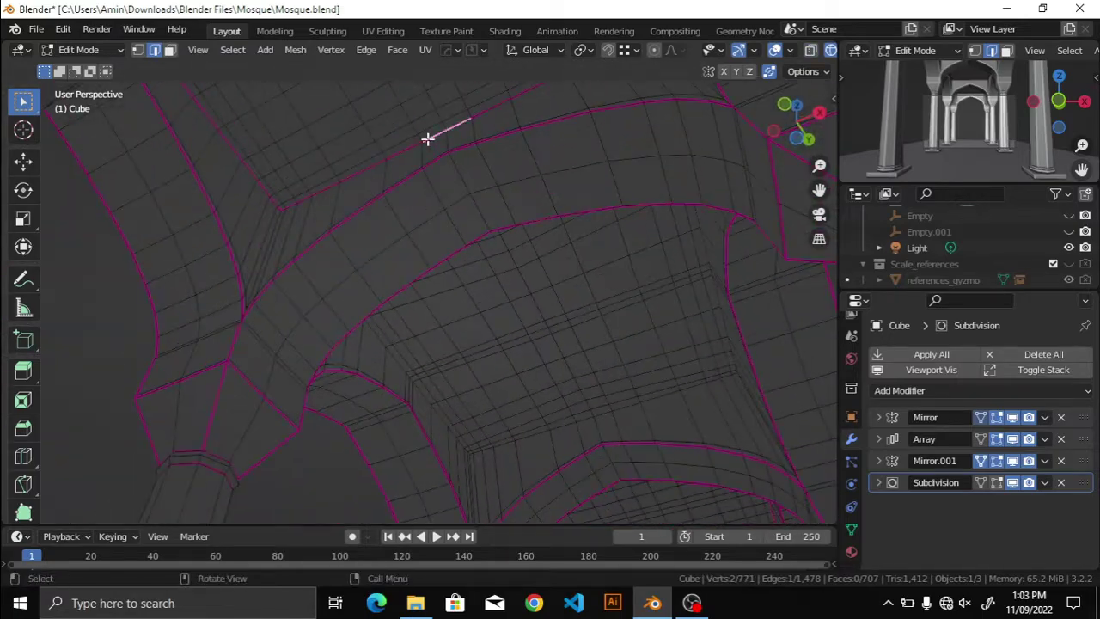
pyautogui.moveTo(428, 138)
pyautogui.mouseDown(button='middle')
pyautogui.moveTo(533, 315)
pyautogui.moveTo(417, 386)
pyautogui.moveTo(567, 354)
pyautogui.moveTo(399, 290)
pyautogui.mouseUp(button='middle')
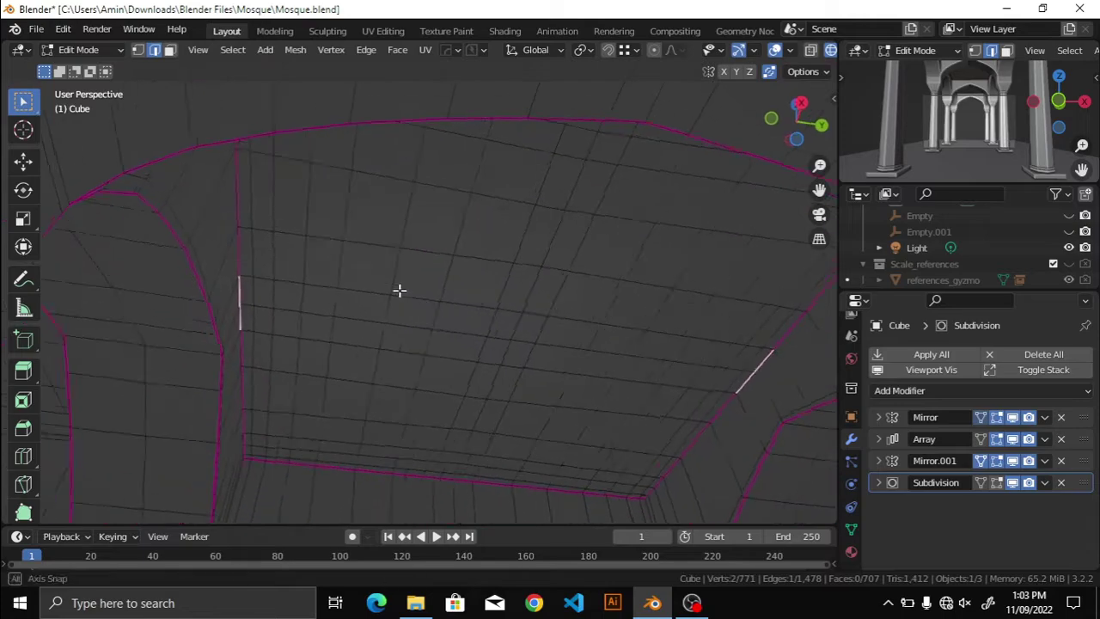
# Step: Select the edge loops around the ceiling panels, confirm the 0.8 crease, and return to solid shading
pyautogui.keyDown('alt'); pyautogui.click(295, 344); pyautogui.keyUp('alt')
pyautogui.moveTo(294, 343); pyautogui.dragTo(506, 442, button='middle')
pyautogui.press('n')
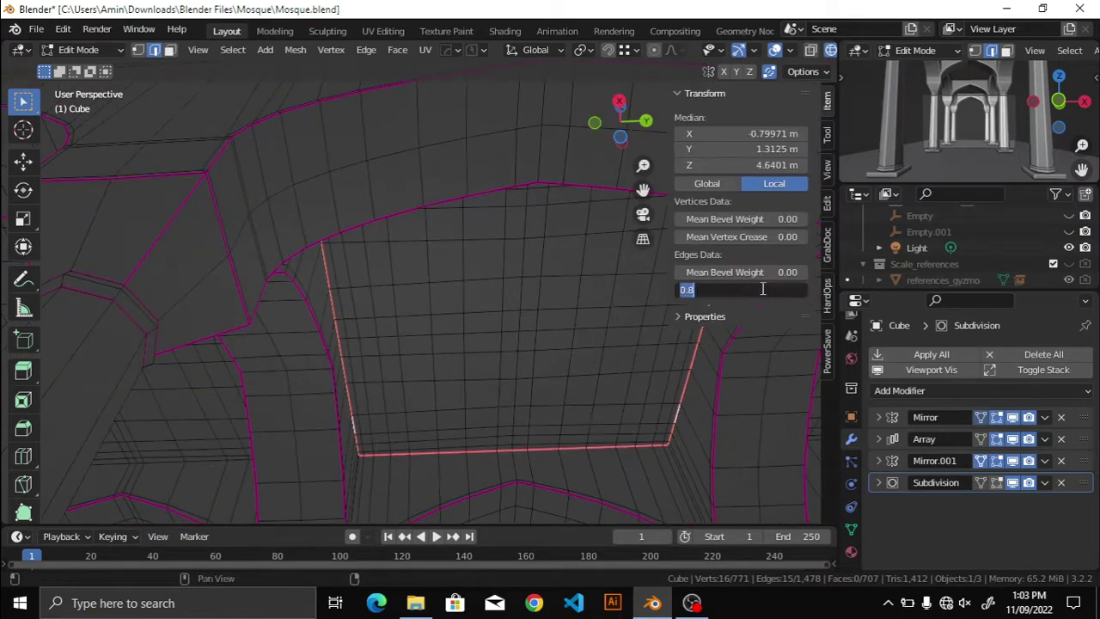
pyautogui.press('n')
pyautogui.moveTo(538, 379)
pyautogui.mouseDown(button='middle')
pyautogui.moveTo(580, 351)
pyautogui.moveTo(634, 364)
pyautogui.moveTo(763, 338)
pyautogui.moveTo(620, 307)
pyautogui.mouseUp(button='middle')
pyautogui.keyDown('alt'); pyautogui.click(634, 365); pyautogui.keyUp('alt')
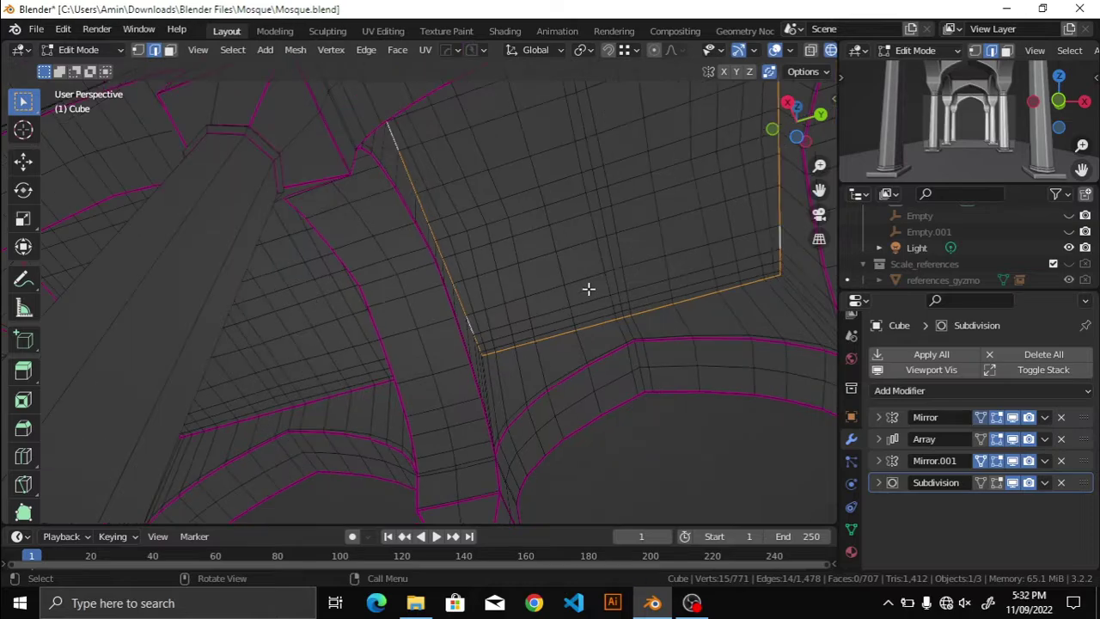
pyautogui.press('n')
pyautogui.press('n')
pyautogui.moveTo(661, 398)
pyautogui.mouseDown(button='middle')
pyautogui.moveTo(569, 371)
pyautogui.moveTo(542, 265)
pyautogui.moveTo(361, 335)
pyautogui.moveTo(278, 250)
pyautogui.moveTo(447, 326)
pyautogui.mouseUp(button='middle')
pyautogui.scroll(-5, 571, 372)
pyautogui.hotkey('shift', 'z')
pyautogui.scroll(3, 340, 252)
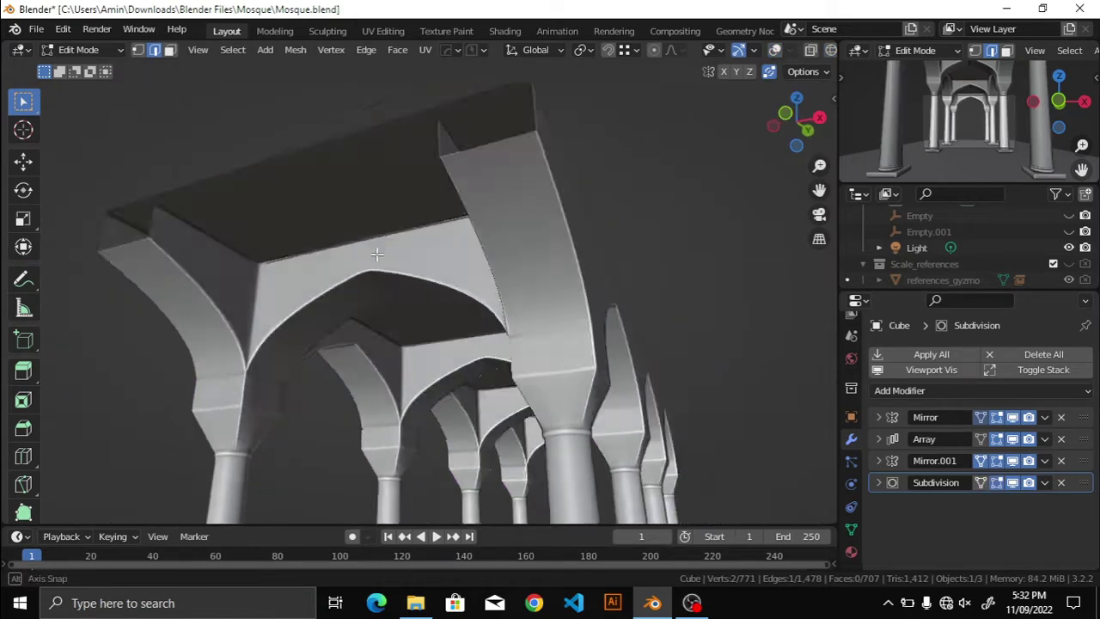
# Step: Set the Subdivision modifier's Levels Viewport to 4
pyautogui.scroll(4, 779, 385)
pyautogui.click(879, 482)
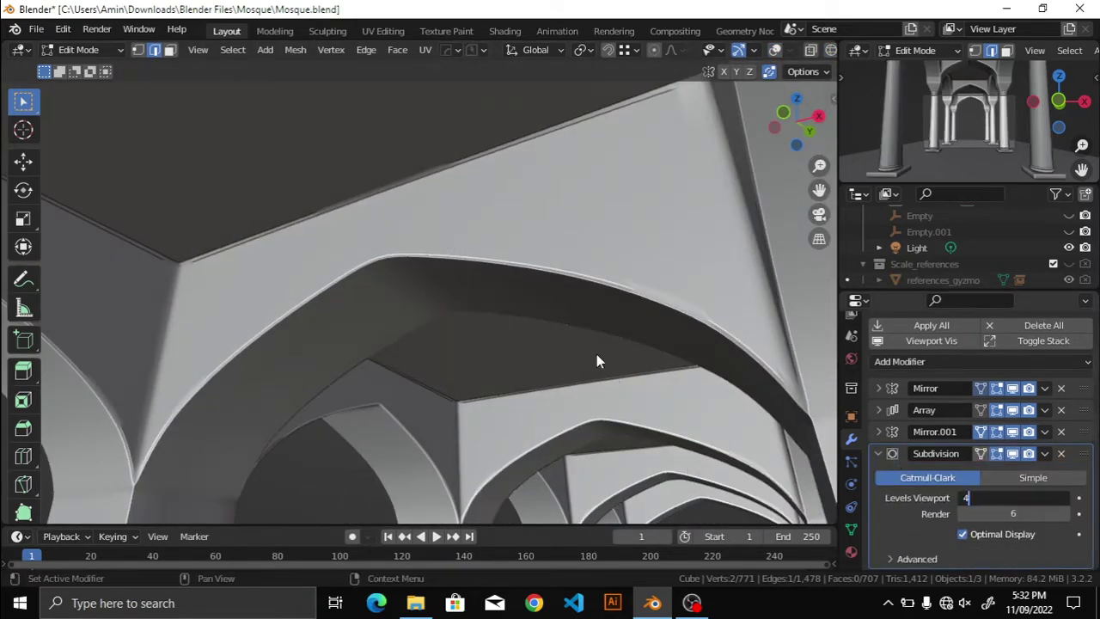
pyautogui.moveTo(597, 355)
pyautogui.mouseDown(button='middle')
pyautogui.moveTo(590, 343)
pyautogui.moveTo(606, 319)
pyautogui.moveTo(541, 226)
pyautogui.moveTo(582, 401)
pyautogui.moveTo(621, 327)
pyautogui.moveTo(599, 312)
pyautogui.moveTo(590, 325)
pyautogui.mouseUp(button='middle')
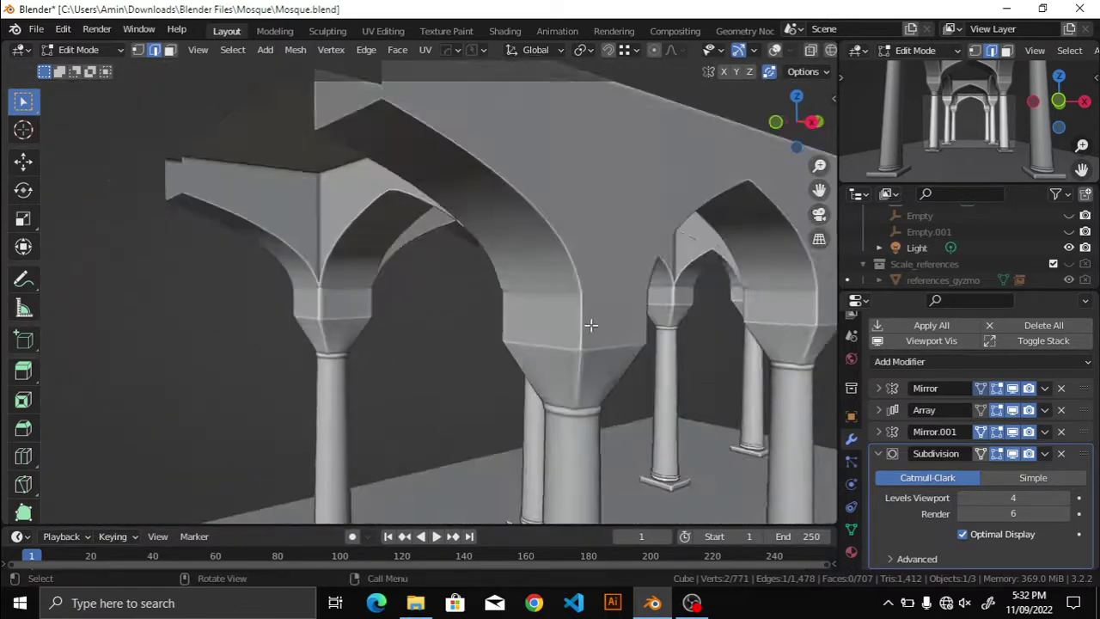
pyautogui.click(878, 452)
pyautogui.scroll(-5, 516, 327)
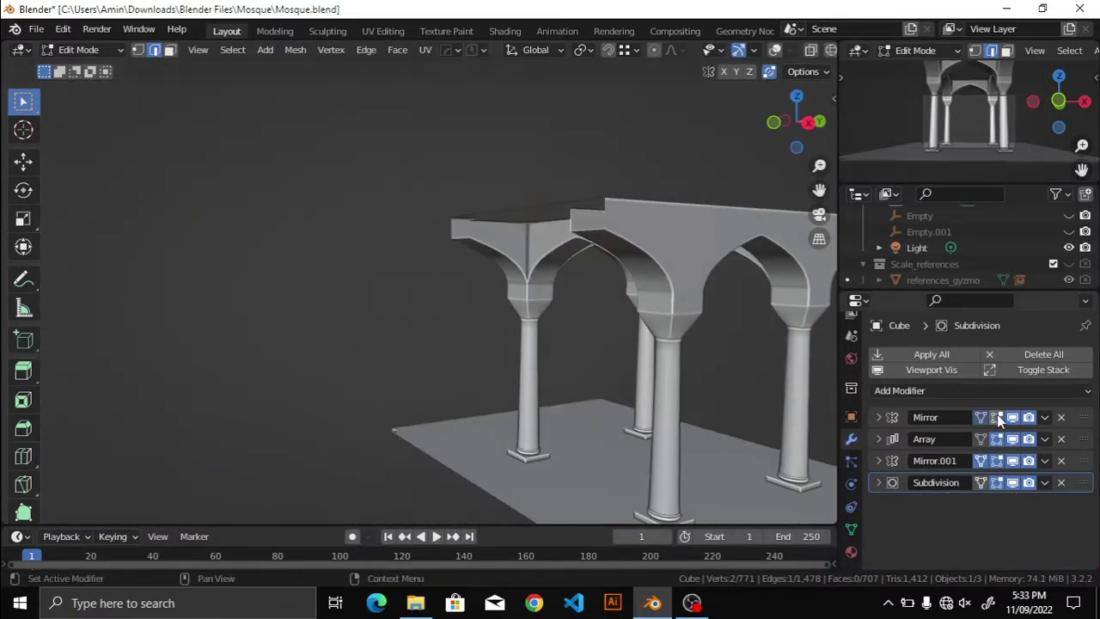
# Step: Apply the Mirror and Array modifiers to the arcade mesh
pyautogui.click(996, 417)
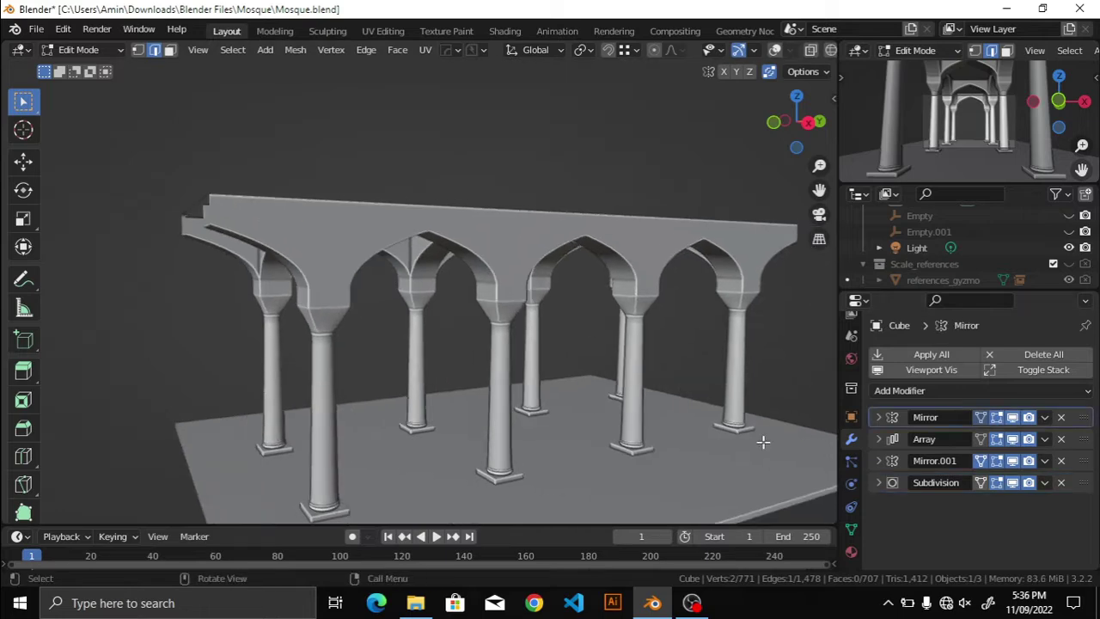
pyautogui.click(1044, 417)
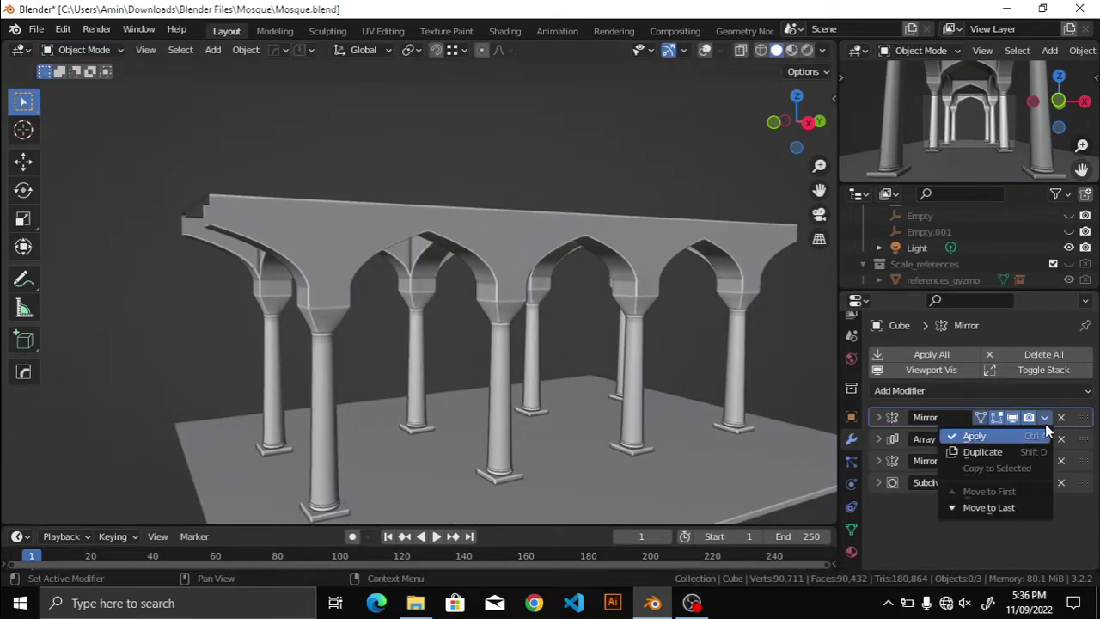
pyautogui.click(975, 436)
pyautogui.press('Tab')
pyautogui.scroll(5, 430, 307)
# Step: Check the arch from front and side views, then apply the Mirror.001 modifier
pyautogui.moveTo(430, 307)
pyautogui.mouseDown(button='middle')
pyautogui.moveTo(464, 312)
pyautogui.moveTo(458, 267)
pyautogui.mouseUp(button='middle')
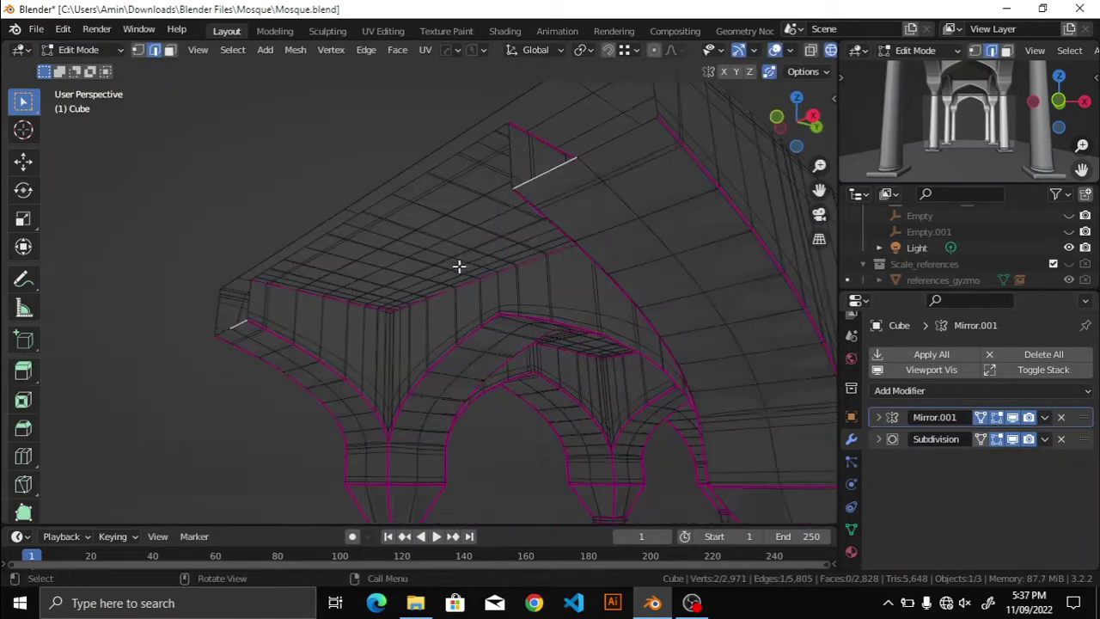
pyautogui.keyDown('alt'); pyautogui.click(248, 303); pyautogui.keyUp('alt')
pyautogui.moveTo(248, 304); pyautogui.dragTo(475, 310, button='middle')
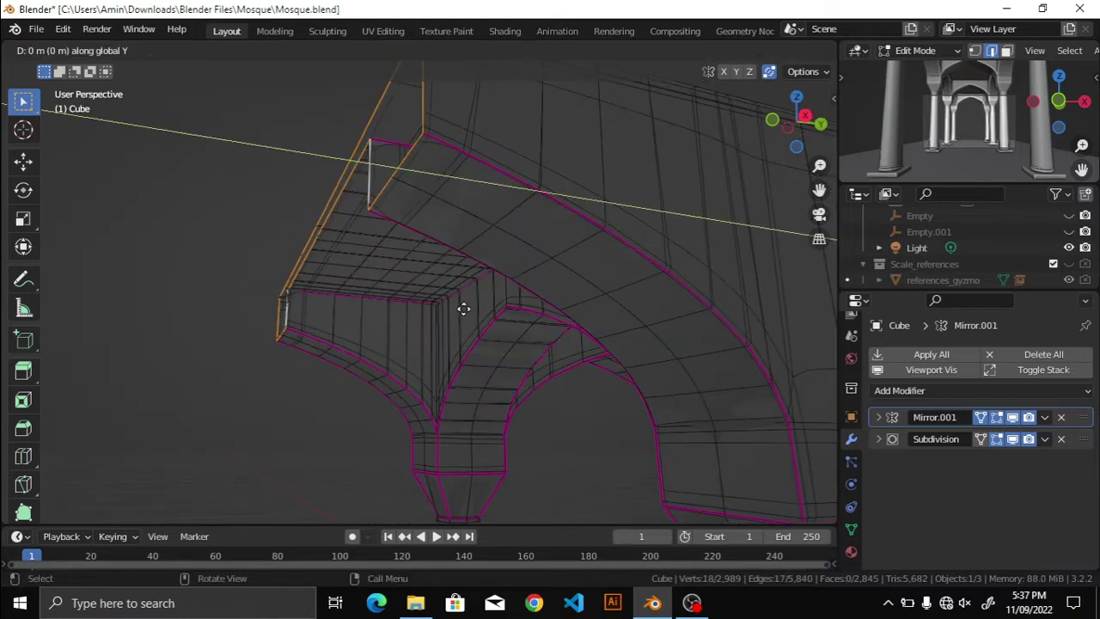
pyautogui.press('KP_1')
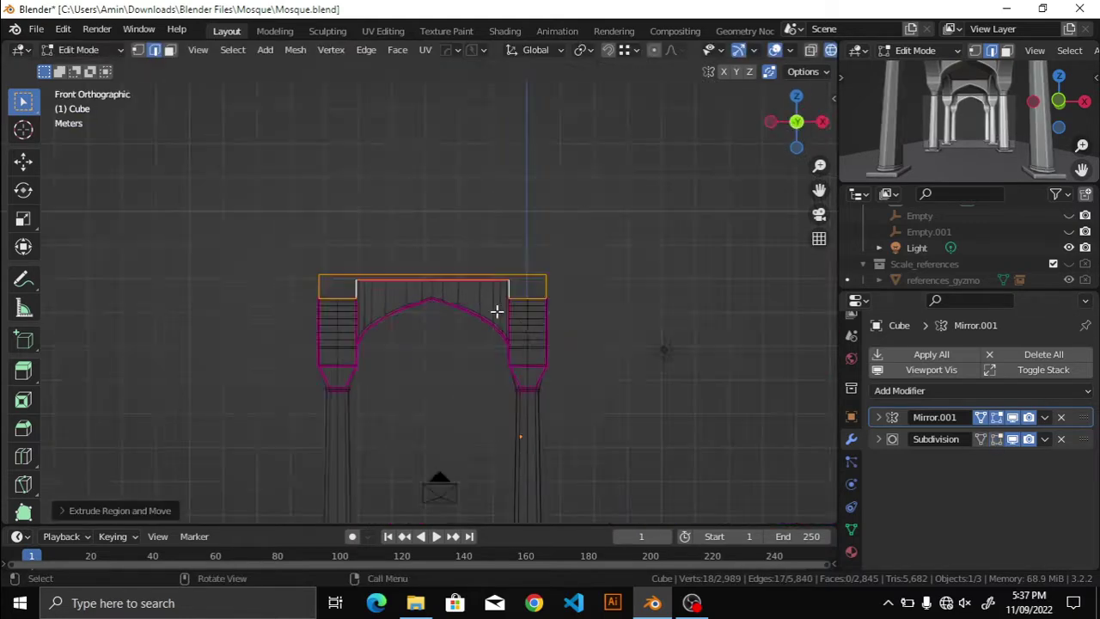
pyautogui.press('KP_3')
pyautogui.scroll(3, 413, 336)
pyautogui.moveTo(430, 263)
pyautogui.mouseDown(button='middle')
pyautogui.moveTo(433, 199)
pyautogui.moveTo(488, 298)
pyautogui.mouseUp(button='middle')
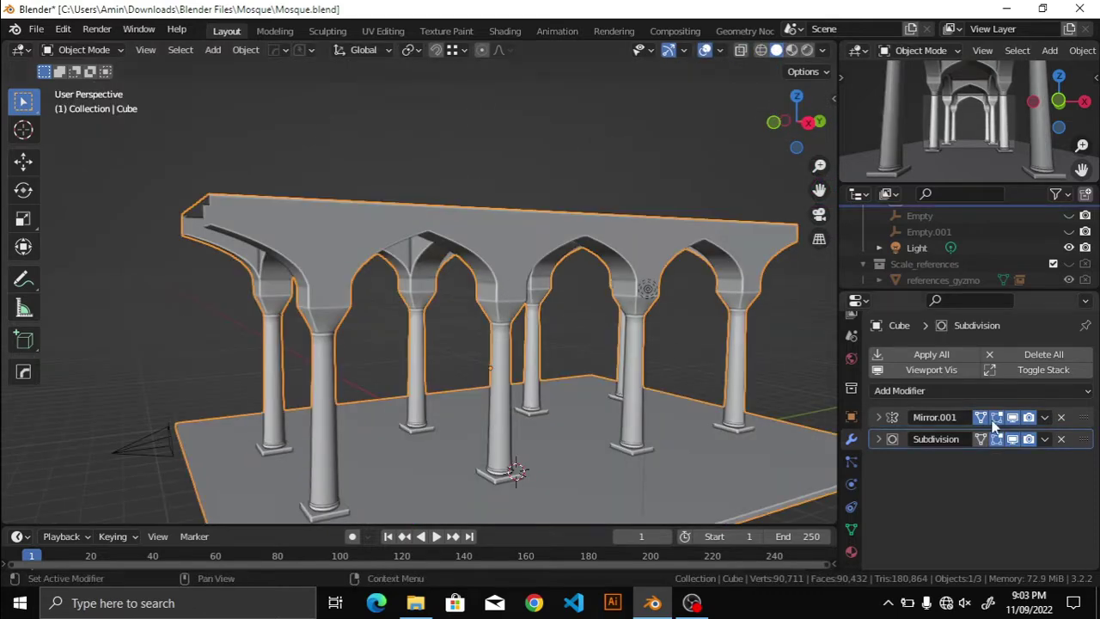
pyautogui.hotkey('ctrl', 'a')
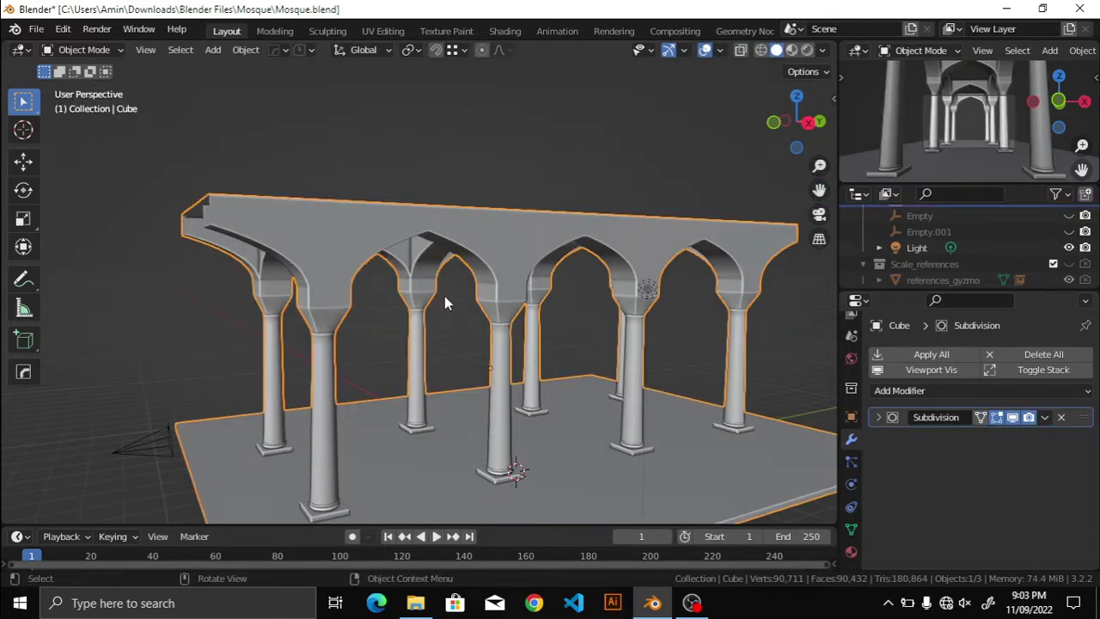
# Step: Add a plane, apply its transform and set its origin to geometry
pyautogui.moveTo(364, 285); pyautogui.dragTo(319, 252, button='middle')
pyautogui.hotkey('shift', 'a')
pyautogui.click(472, 272)
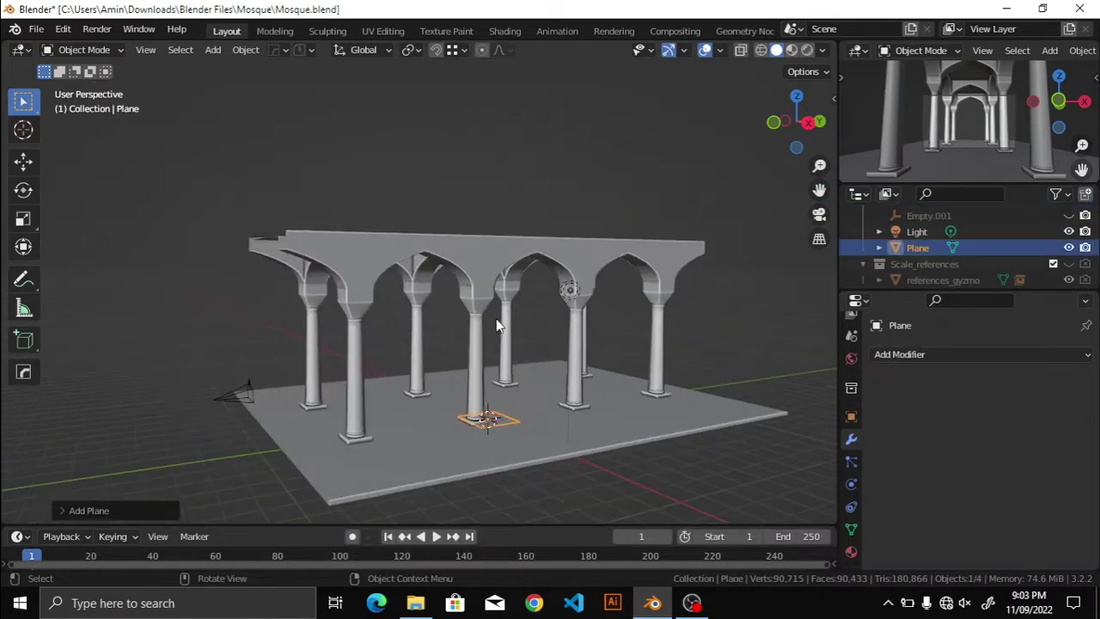
pyautogui.press('KP_1')
pyautogui.press('KP_3')
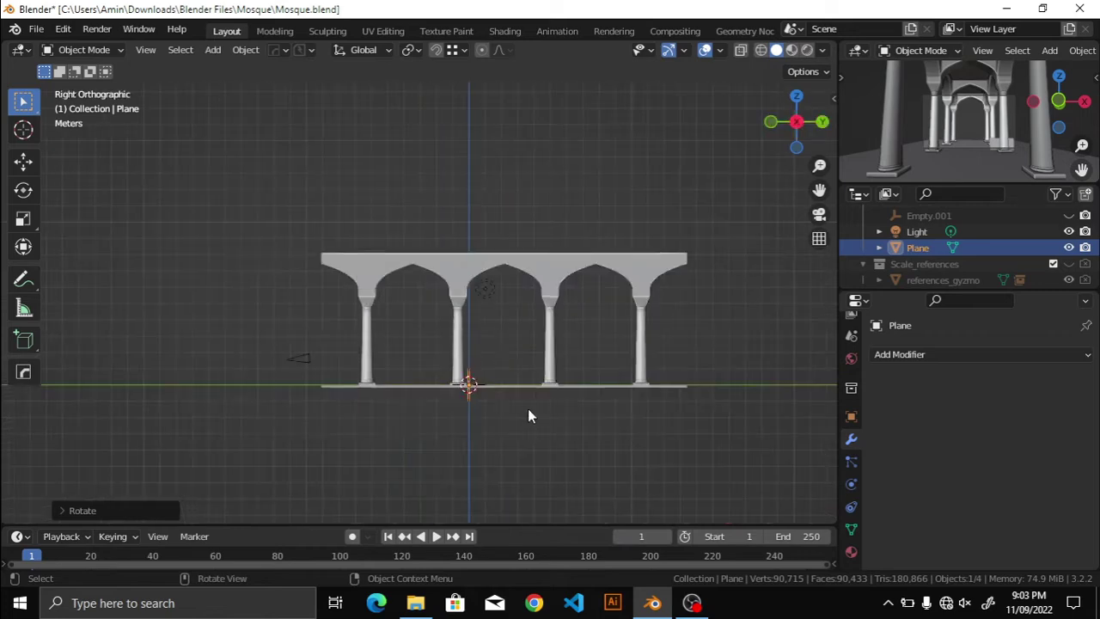
pyautogui.hotkey('ctrl', 'a')
pyautogui.click(717, 361)
pyautogui.rightClick(718, 361)
pyautogui.click(748, 361)
pyautogui.moveTo(748, 361)
pyautogui.mouseDown(button='middle')
pyautogui.moveTo(683, 357)
pyautogui.moveTo(625, 258)
pyautogui.moveTo(610, 405)
pyautogui.mouseUp(button='middle')
# Step: In edit mode with X-ray on, scale up the plane from the front view
pyautogui.press('Tab')
pyautogui.hotkey('alt', 'z')
pyautogui.press('KP_1')
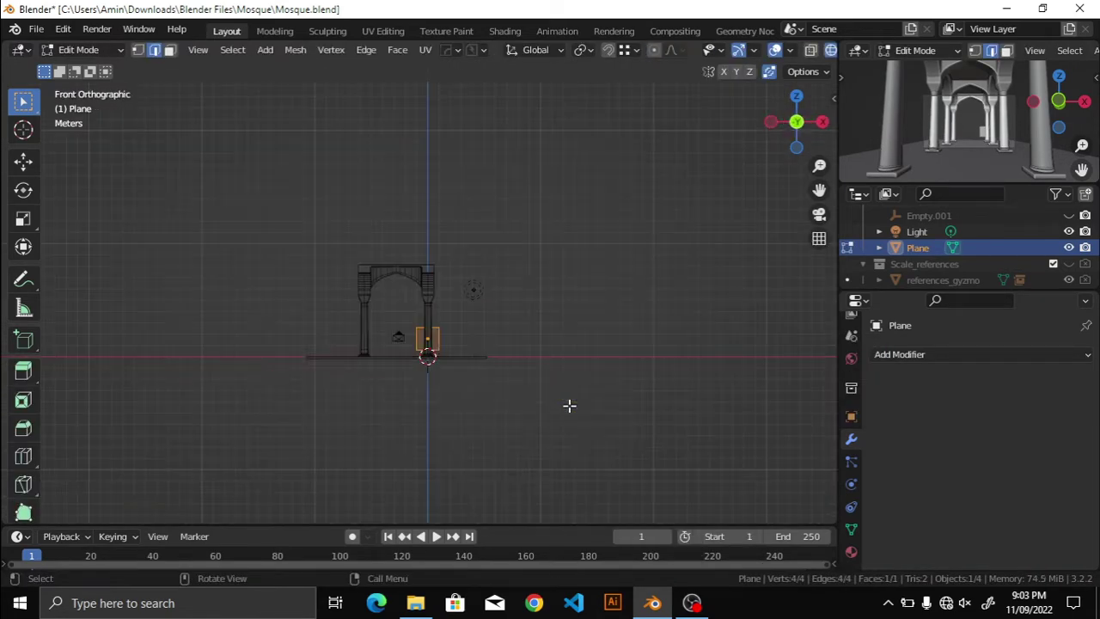
pyautogui.press('s')
pyautogui.click(699, 442)
pyautogui.moveTo(700, 442); pyautogui.dragTo(434, 336, button='middle')
# Step: Raise one edge of the plane along Z so the plane stands upright
pyautogui.hotkey('ctrl', 'Tab')
pyautogui.click(433, 430)
pyautogui.moveTo(433, 429); pyautogui.dragTo(522, 415, button='middle')
pyautogui.click(522, 415)
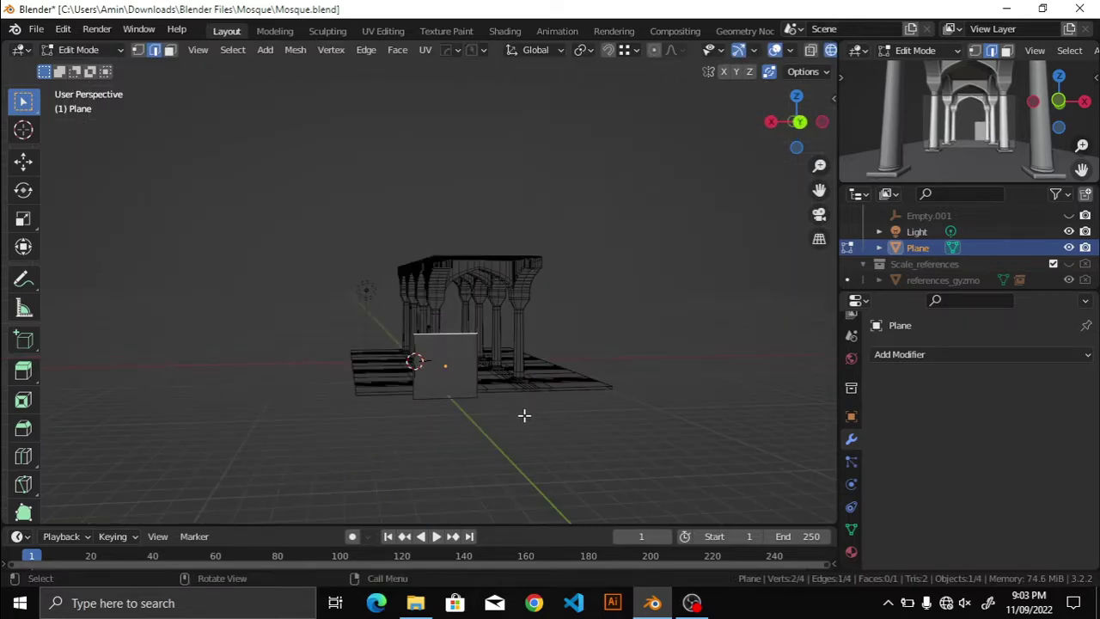
pyautogui.press('g')
pyautogui.press('z')
pyautogui.click(489, 363)
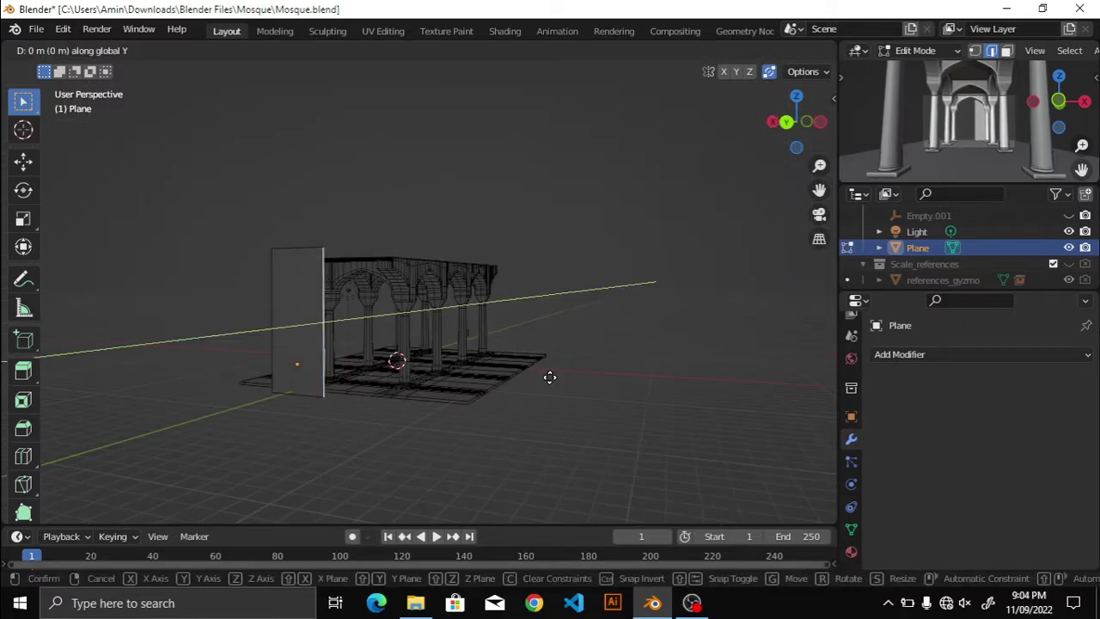
pyautogui.click(641, 414)
pyautogui.moveTo(641, 415)
pyautogui.mouseDown(button='middle')
pyautogui.moveTo(582, 400)
pyautogui.moveTo(675, 297)
pyautogui.moveTo(533, 324)
pyautogui.moveTo(552, 324)
pyautogui.mouseUp(button='middle')
pyautogui.press('KP_3')
pyautogui.click(529, 328)
# Step: Select the whole plane and move it to the arcade's end
pyautogui.press('a')
pyautogui.click(589, 191)
pyautogui.press('KP_3')
pyautogui.press('KP_6')
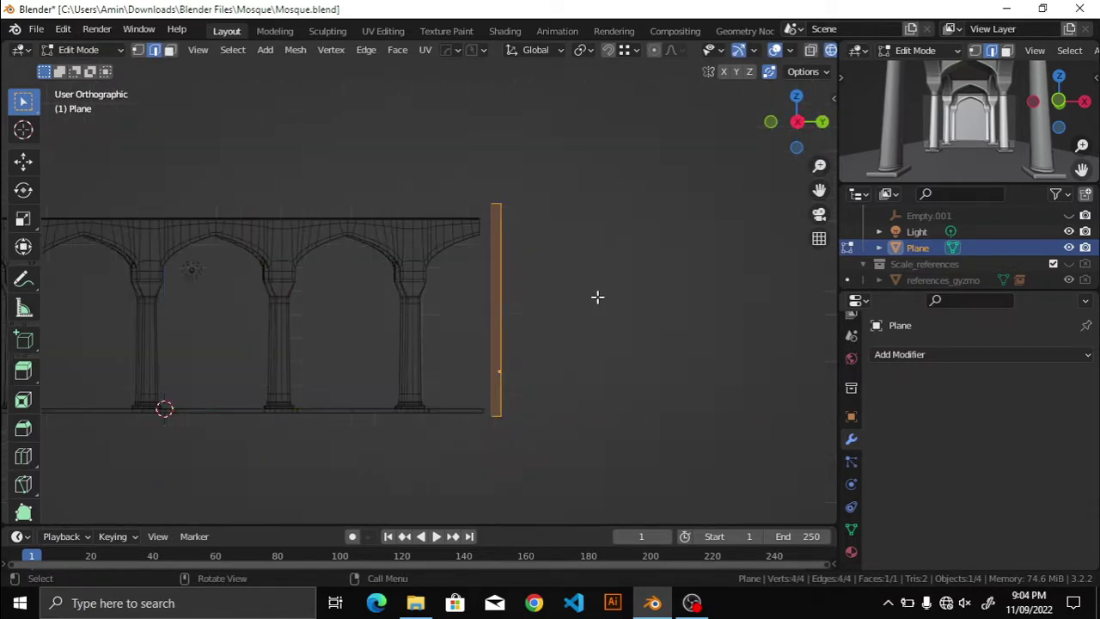
pyautogui.press('KP_3')
pyautogui.press('g')
pyautogui.click(596, 298)
pyautogui.moveTo(596, 297); pyautogui.dragTo(449, 308, button='middle')
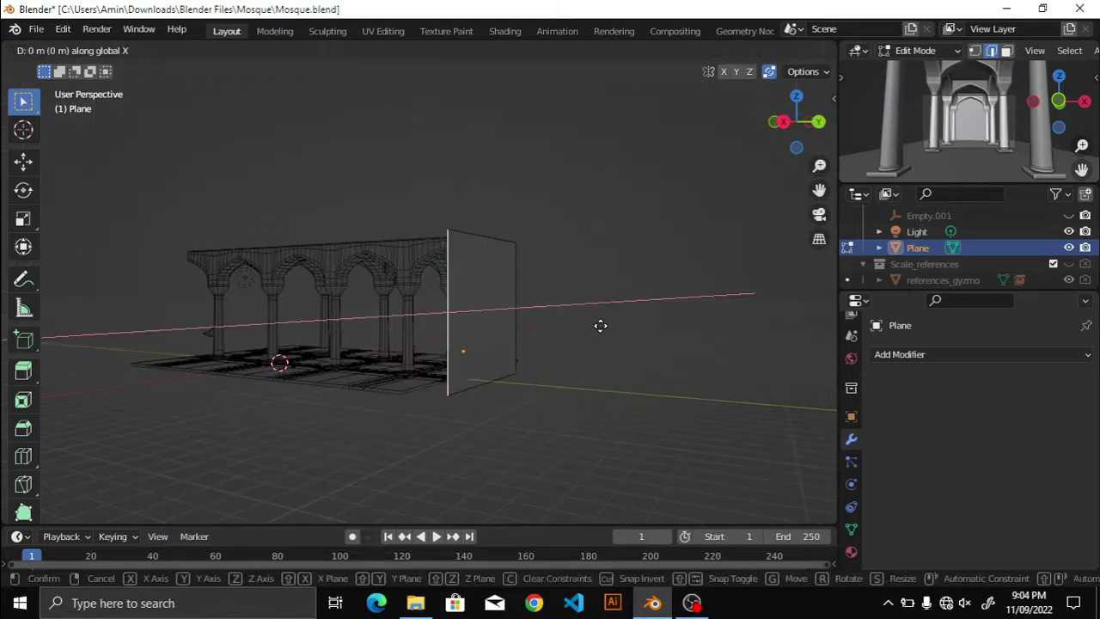
pyautogui.press('Escape')
pyautogui.moveTo(600, 326); pyautogui.dragTo(489, 331, button='middle')
# Step: Widen the wall by scaling along X and save the file
pyautogui.press('s')
pyautogui.press('x')
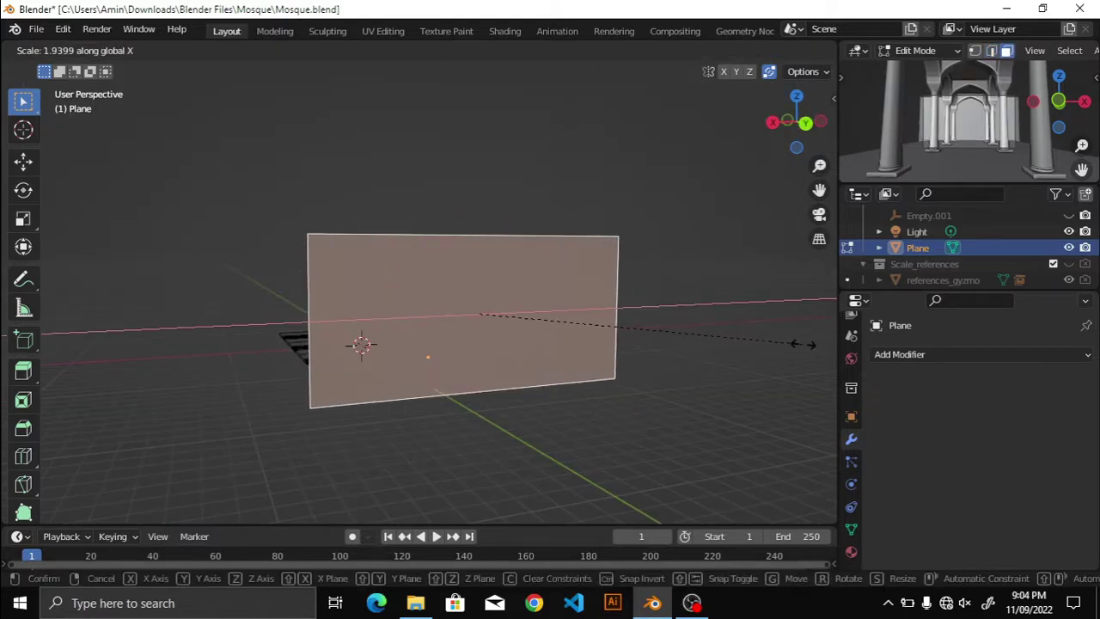
pyautogui.click(803, 344)
pyautogui.click(590, 397)
pyautogui.click(596, 397)
pyautogui.hotkey('ctrl', 's')
# Step: Add horizontal loop cuts across the wall plane
pyautogui.hotkey('ctrl', 'Tab')
pyautogui.moveTo(476, 344)
pyautogui.mouseDown(button='middle')
pyautogui.moveTo(540, 332)
pyautogui.moveTo(465, 304)
pyautogui.mouseUp(button='middle')
pyautogui.hotkey('ctrl', 'a')
pyautogui.click(481, 336)
pyautogui.press('Tab')
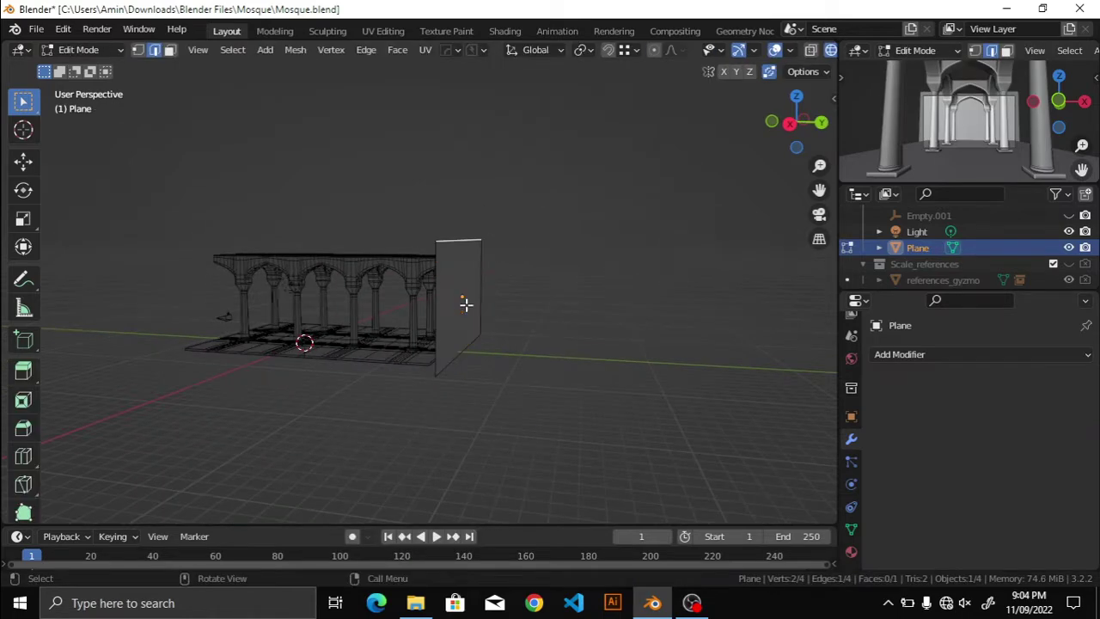
pyautogui.moveTo(577, 332); pyautogui.dragTo(458, 329, button='middle')
pyautogui.hotkey('ctrl', 'r')
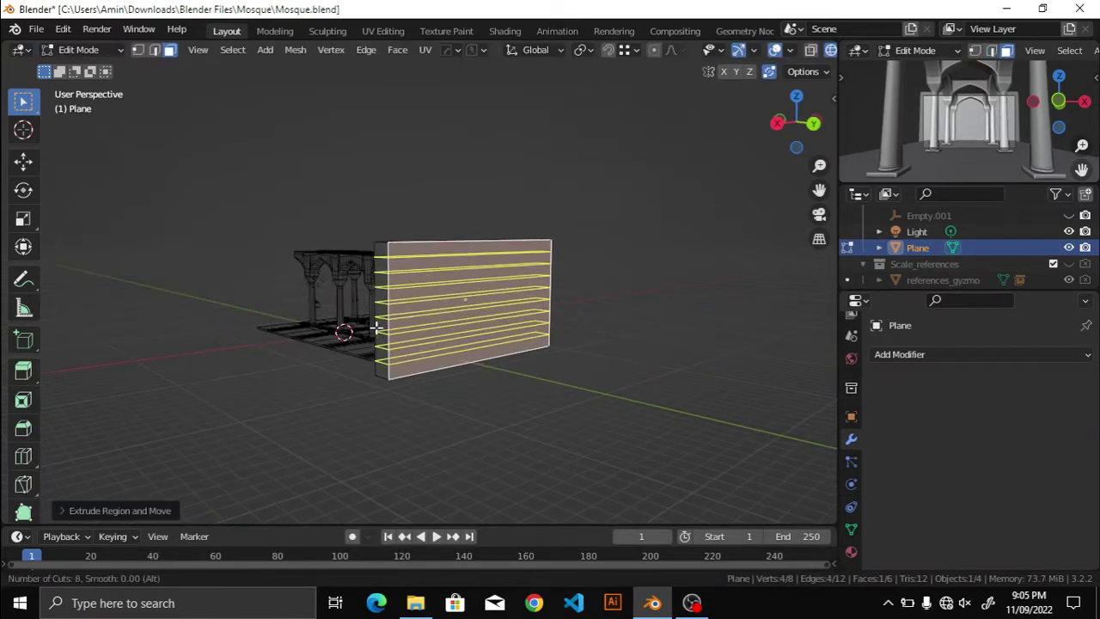
pyautogui.click(375, 326)
# Step: Add vertical loop cuts across the wall to form a grid and save Mosque.blend
pyautogui.click(108, 510)
pyautogui.hotkey('ctrl', 'r')
pyautogui.click(420, 368)
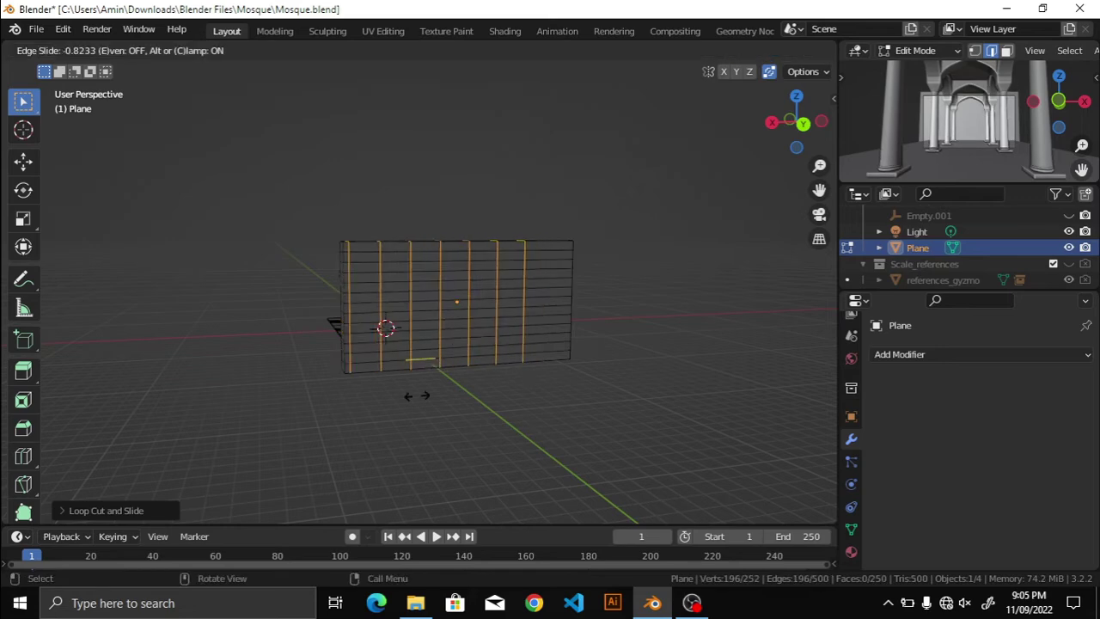
pyautogui.click(417, 395)
pyautogui.moveTo(84, 365)
pyautogui.mouseDown(button='middle')
pyautogui.moveTo(493, 422)
pyautogui.moveTo(489, 436)
pyautogui.mouseUp(button='middle')
pyautogui.press('Tab')
pyautogui.hotkey('ctrl', 's')
# Step: Fuse the grid wall into the arcade with a Hard Ops fast Union boolean
pyautogui.hotkey('shift', 'z')
pyautogui.scroll(2, 482, 395)
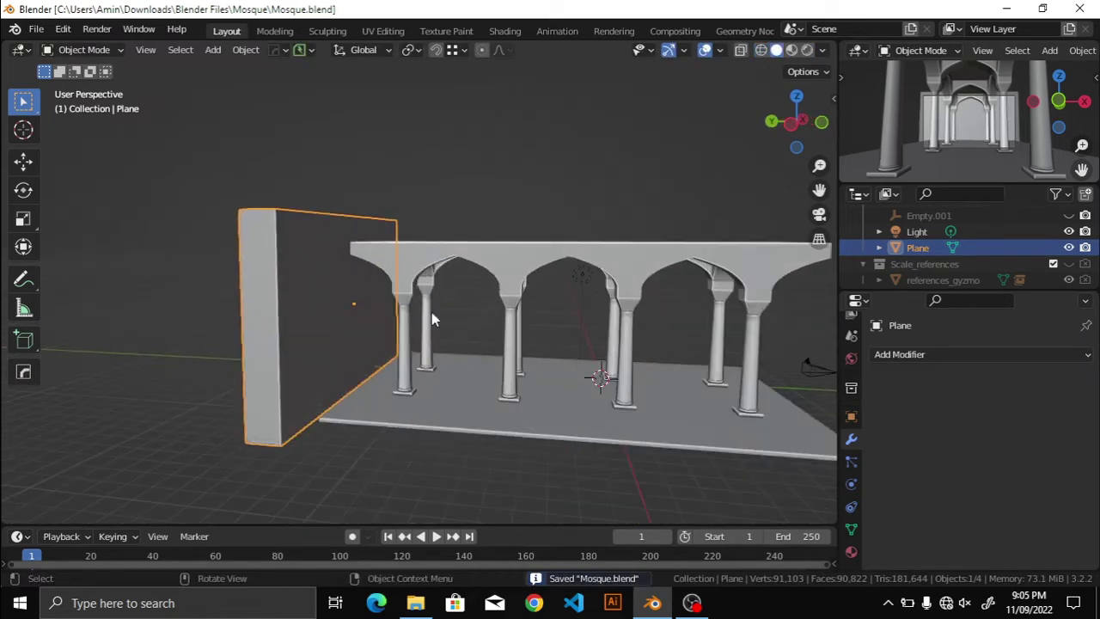
pyautogui.click(431, 312)
pyautogui.keyDown('shift'); pyautogui.click(238, 284); pyautogui.keyUp('shift')
pyautogui.press('ctrl+KP_Add')
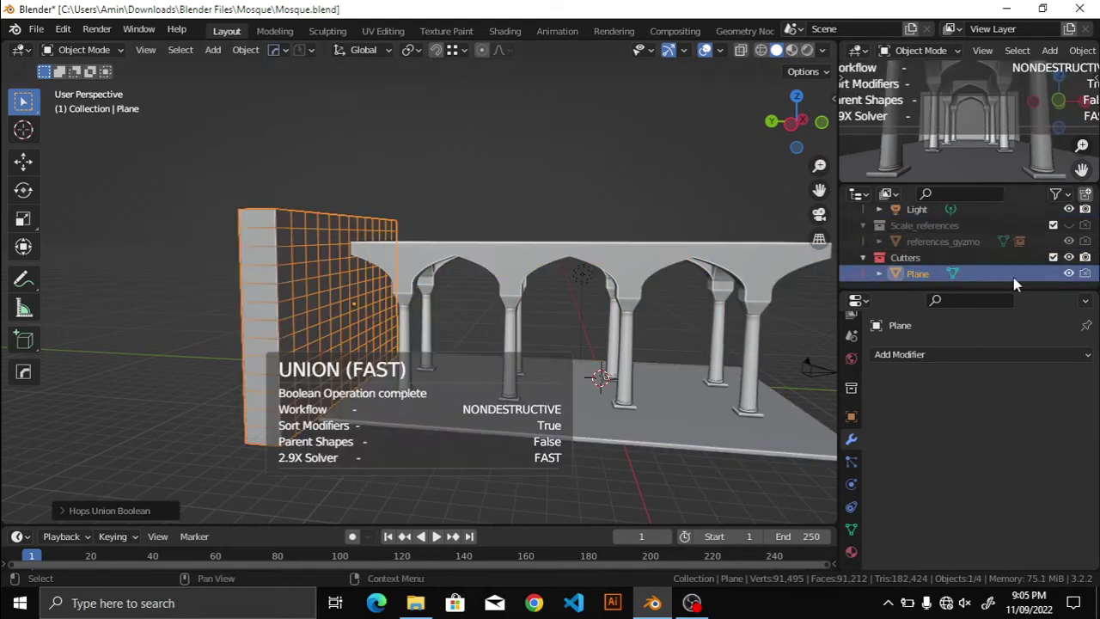
pyautogui.click(895, 273)
# Step: Nudge the wall along Y from the side view and save the file
pyautogui.press('g')
pyautogui.click(487, 220)
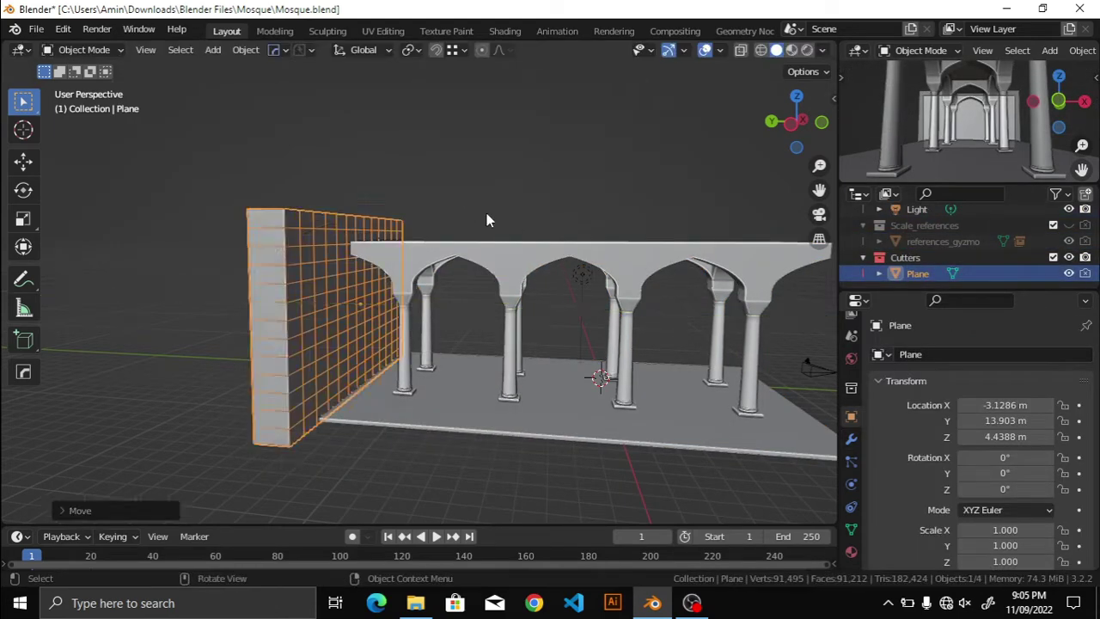
pyautogui.press('KP_3')
pyautogui.press('g')
pyautogui.press('y')
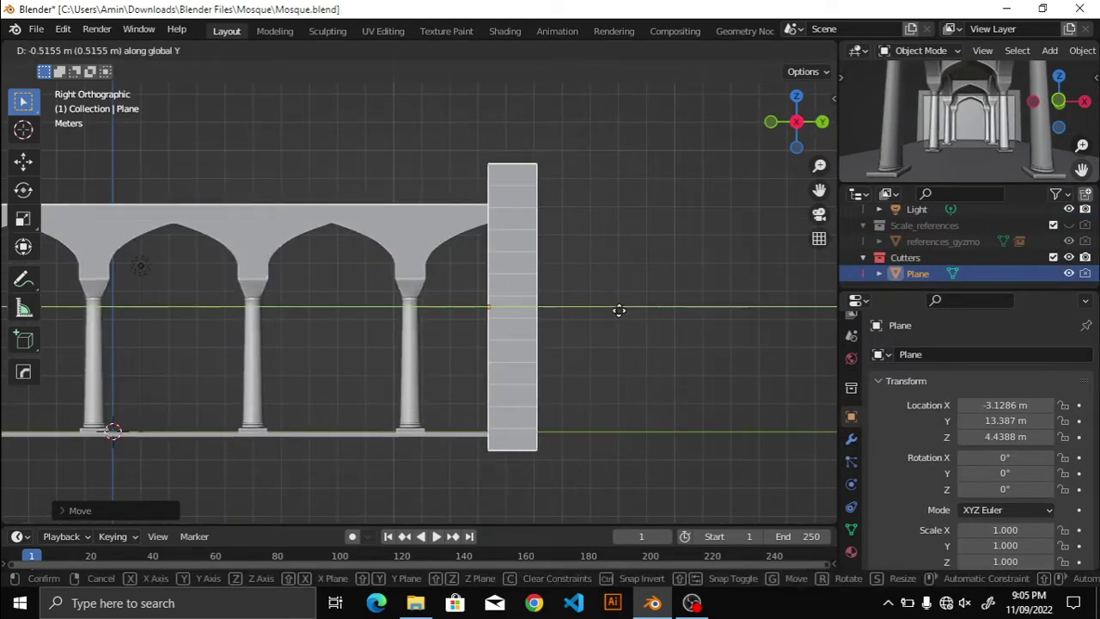
pyautogui.click(616, 310)
pyautogui.moveTo(616, 310); pyautogui.dragTo(576, 270, button='middle')
pyautogui.hotkey('ctrl', 's')
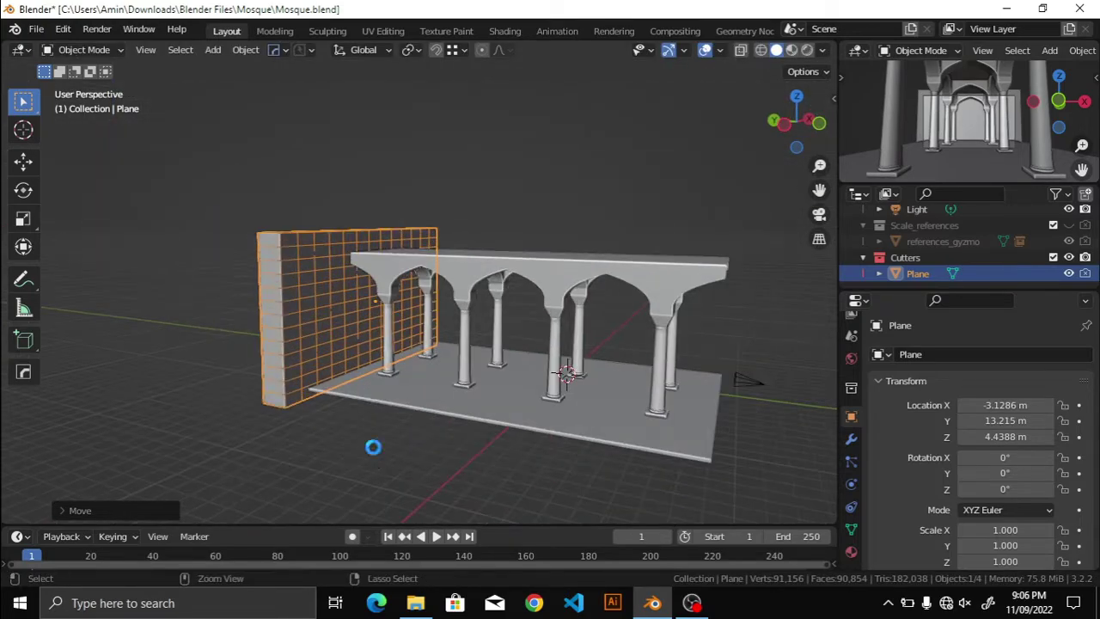
pyautogui.click(373, 446)
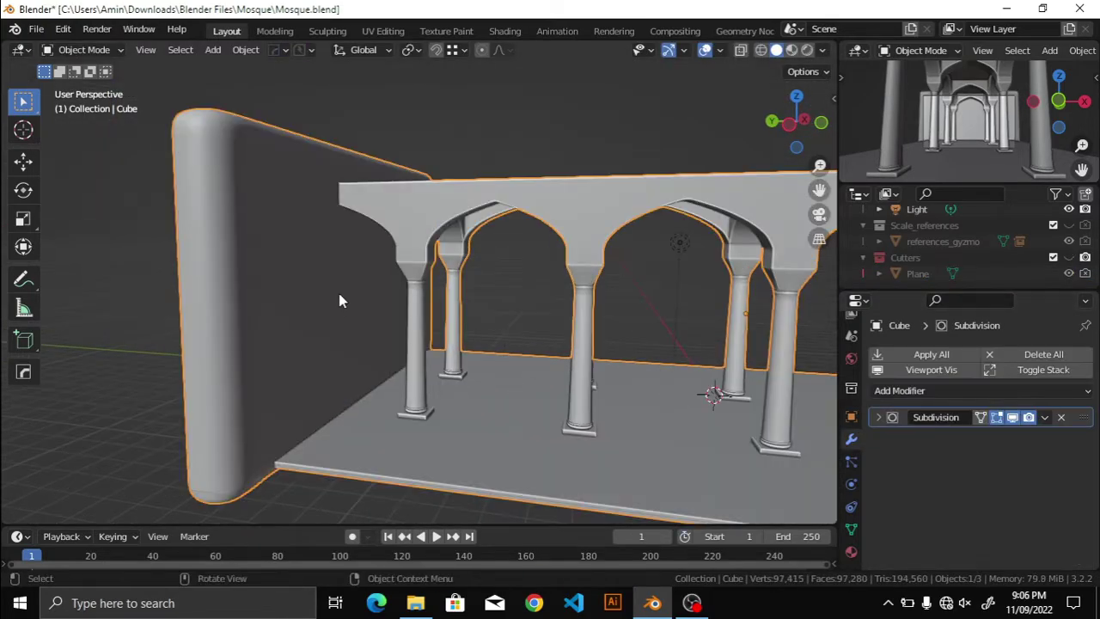
# Step: In Edit Mode, select several edge loops on the arcade wall
pyautogui.press('Tab')
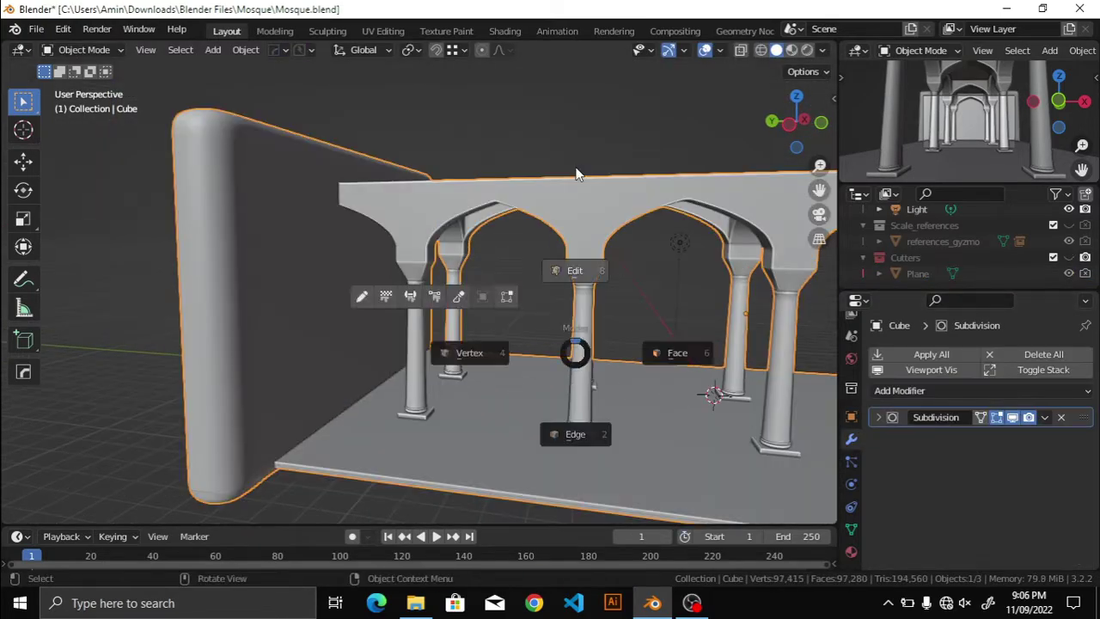
pyautogui.click(576, 433)
pyautogui.moveTo(575, 433)
pyautogui.mouseDown(button='middle')
pyautogui.moveTo(437, 252)
pyautogui.moveTo(676, 258)
pyautogui.moveTo(221, 282)
pyautogui.mouseUp(button='middle')
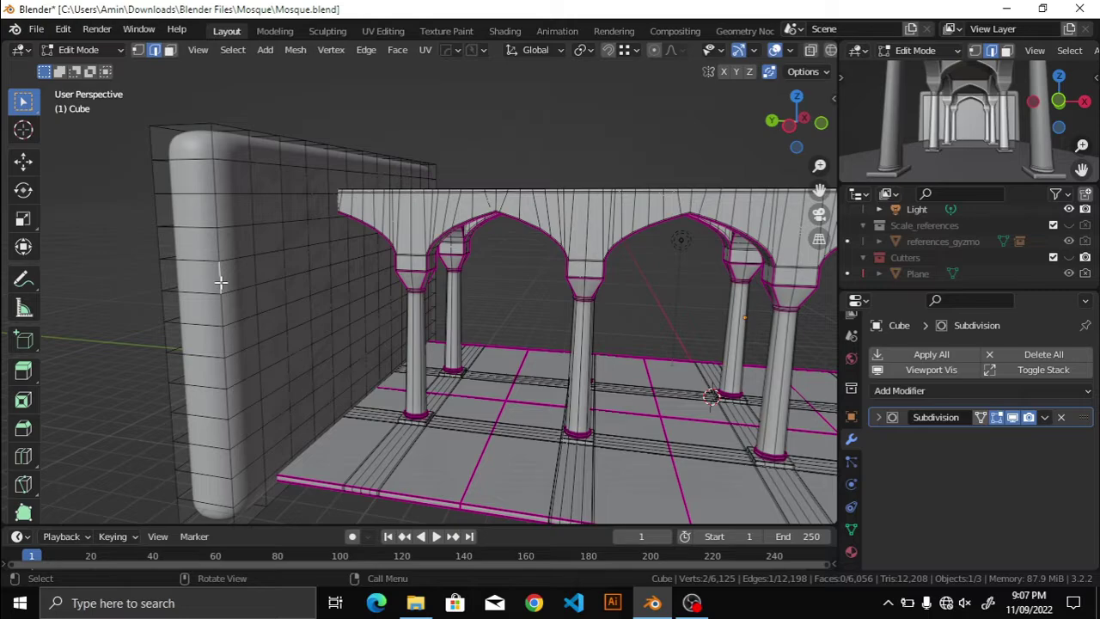
pyautogui.keyDown('alt'); pyautogui.keyDown('shift'); pyautogui.click(160, 300); pyautogui.keyUp('shift'); pyautogui.keyUp('alt')
pyautogui.moveTo(161, 299); pyautogui.dragTo(215, 468, button='middle')
pyautogui.moveTo(305, 460)
pyautogui.mouseDown(button='middle')
pyautogui.moveTo(552, 344)
pyautogui.moveTo(493, 386)
pyautogui.moveTo(435, 393)
pyautogui.moveTo(447, 304)
pyautogui.moveTo(594, 398)
pyautogui.mouseUp(button='middle')
pyautogui.keyDown('alt'); pyautogui.keyDown('shift'); pyautogui.click(494, 386); pyautogui.keyUp('shift'); pyautogui.keyUp('alt')
pyautogui.keyDown('alt'); pyautogui.keyDown('shift'); pyautogui.click(652, 216); pyautogui.keyUp('shift'); pyautogui.keyUp('alt')
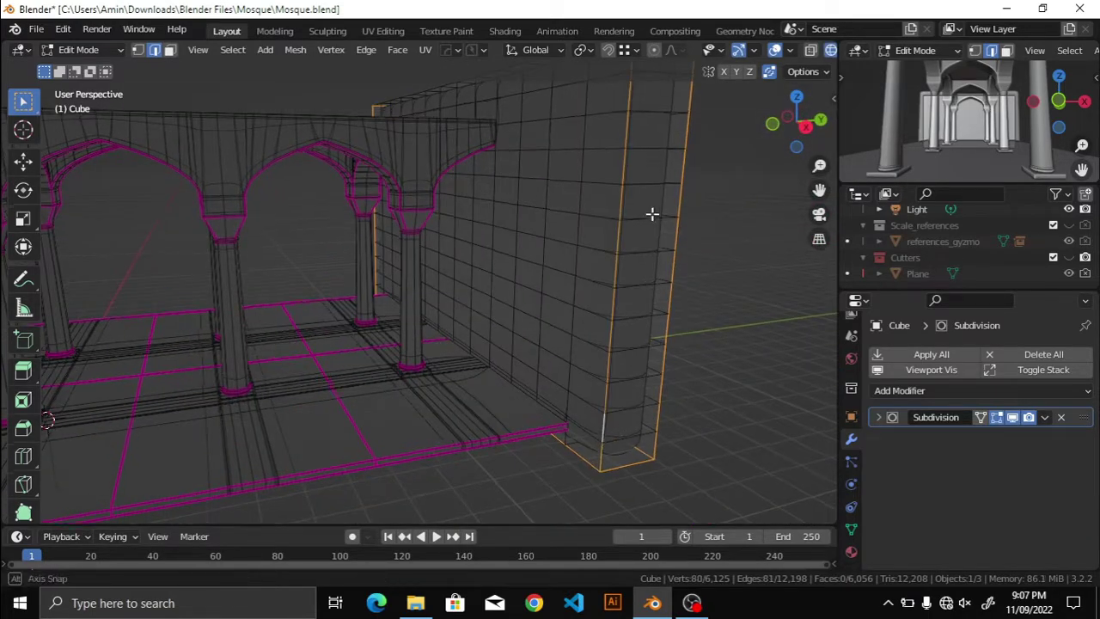
pyautogui.moveTo(653, 214)
pyautogui.mouseDown(button='middle')
pyautogui.moveTo(643, 250)
pyautogui.moveTo(559, 353)
pyautogui.mouseUp(button='middle')
# Step: In local view, give the selected wall edges a Mean Crease value
pyautogui.press('KP_Divide')
pyautogui.press('n')
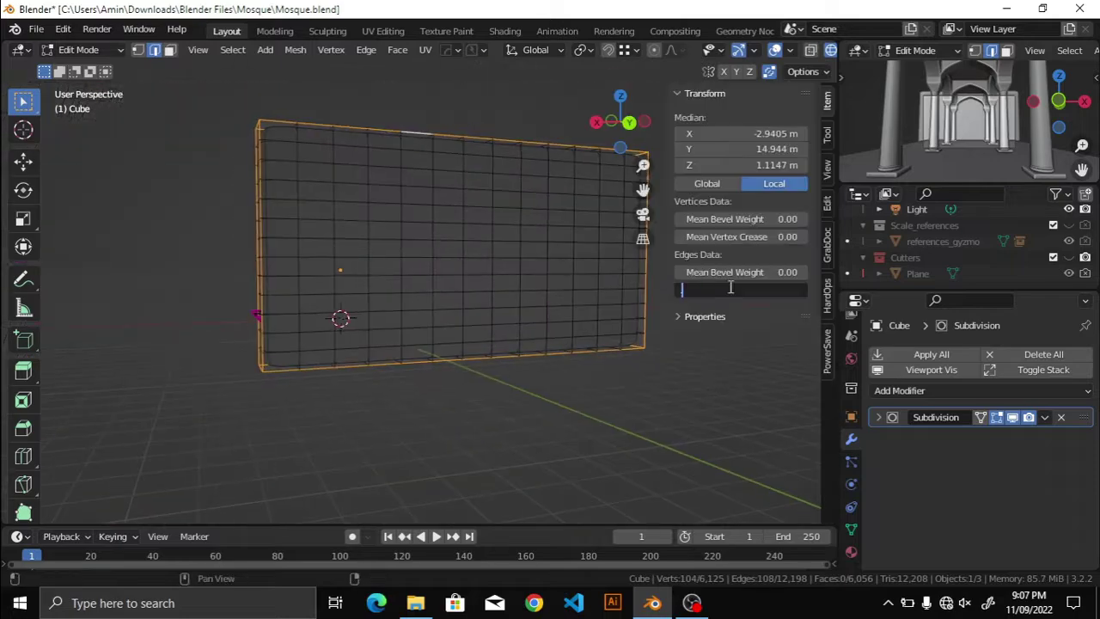
pyautogui.write('.8')
pyautogui.press('Return')
pyautogui.press('KP_Divide')
# Step: Cut a loop into the wall, undo it, and preview the arches without overlays
pyautogui.moveTo(450, 422)
pyautogui.mouseDown(button='middle')
pyautogui.moveTo(638, 424)
pyautogui.moveTo(361, 323)
pyautogui.mouseUp(button='middle')
pyautogui.press('Tab')
pyautogui.press('n')
pyautogui.press('Tab')
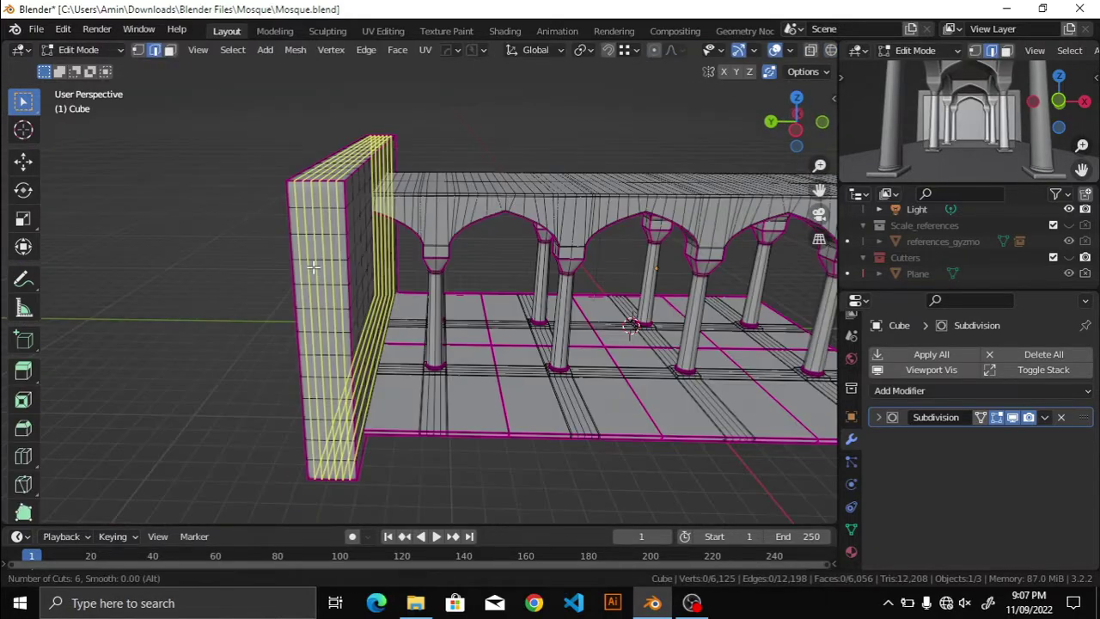
pyautogui.moveTo(314, 266); pyautogui.dragTo(361, 276, button='middle')
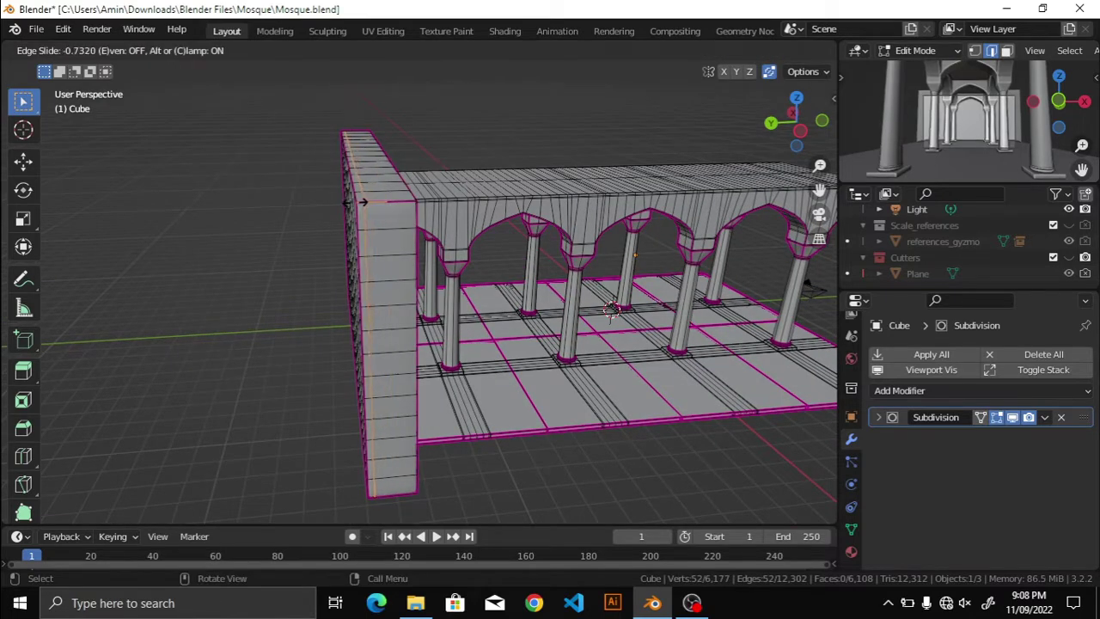
pyautogui.hotkey('ctrl', 'z')
pyautogui.moveTo(602, 336); pyautogui.dragTo(561, 321, button='middle')
pyautogui.hotkey('shift', 'alt', 'z')
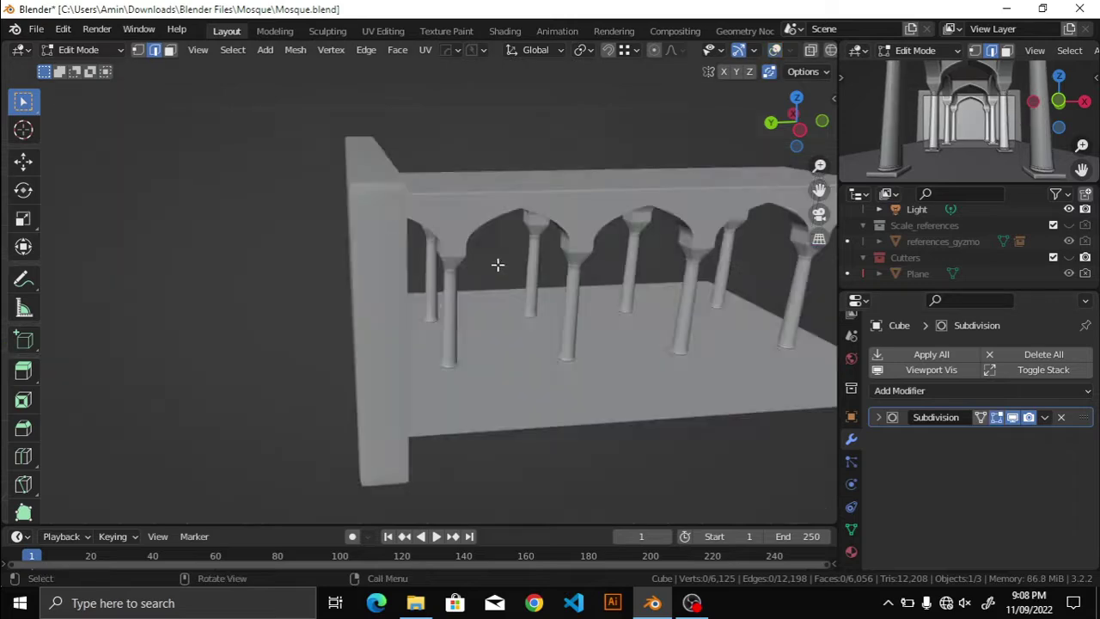
pyautogui.moveTo(434, 305)
pyautogui.mouseDown(button='middle')
pyautogui.moveTo(489, 299)
pyautogui.moveTo(329, 261)
pyautogui.mouseUp(button='middle')
pyautogui.hotkey('shift', 'alt', 'z')
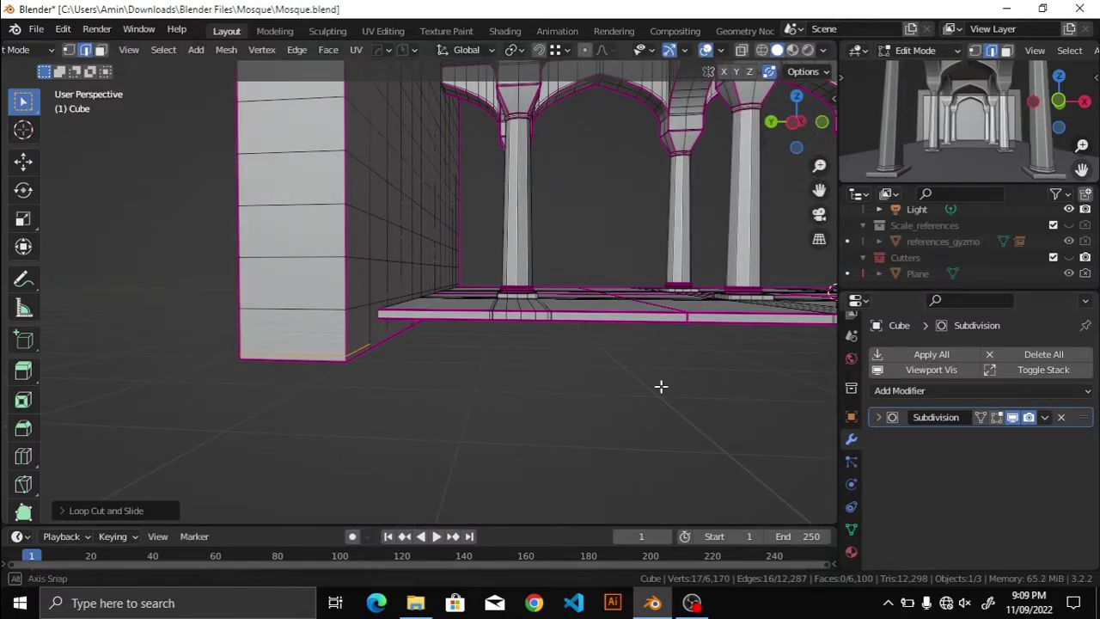
# Step: Cut a new edge loop into the wall beside the arcade and save Mosque.blend
pyautogui.moveTo(660, 387); pyautogui.dragTo(1001, 427, button='middle')
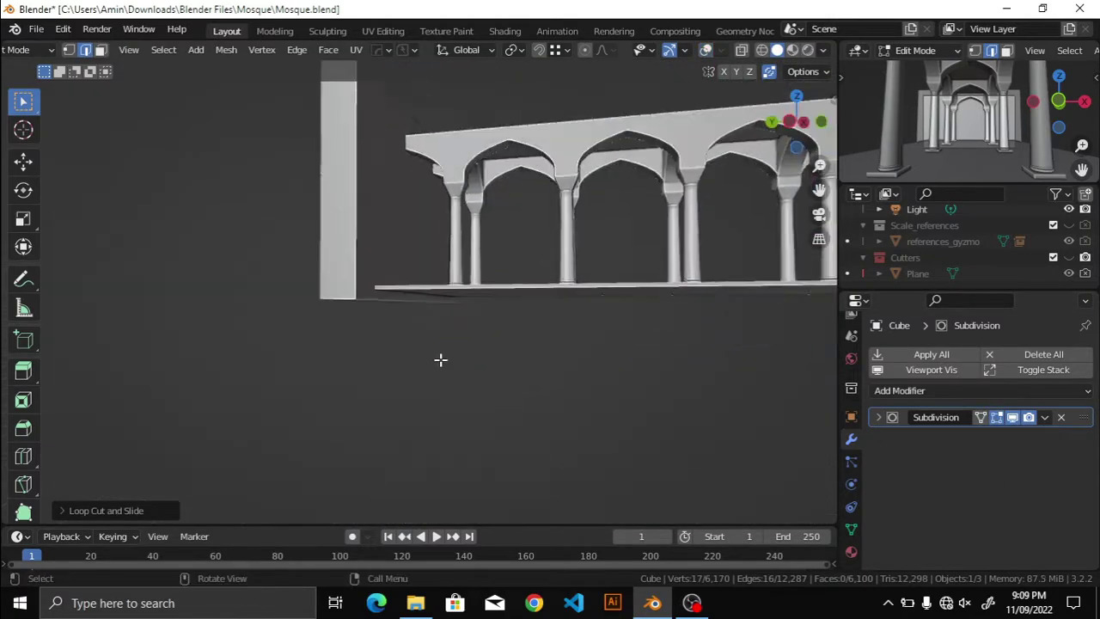
pyautogui.hotkey('ctrl', 'r')
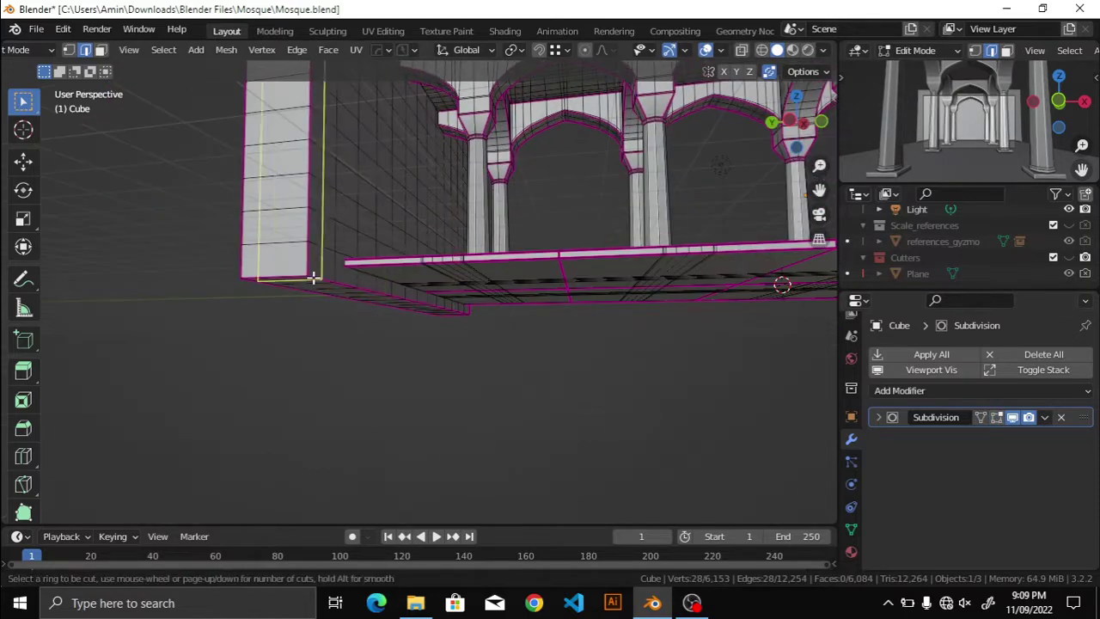
pyautogui.click(302, 273)
pyautogui.moveTo(302, 274)
pyautogui.mouseDown(button='middle')
pyautogui.moveTo(319, 322)
pyautogui.moveTo(164, 267)
pyautogui.mouseUp(button='middle')
pyautogui.press('1')
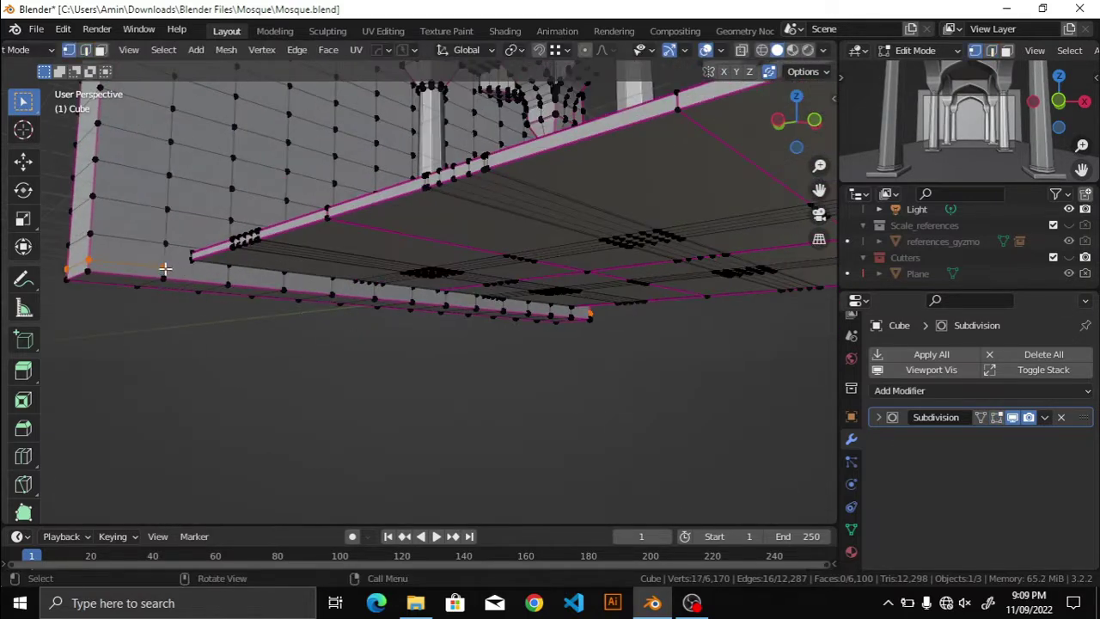
pyautogui.moveTo(659, 354)
pyautogui.mouseDown(button='middle')
pyautogui.moveTo(471, 376)
pyautogui.moveTo(562, 415)
pyautogui.mouseUp(button='middle')
pyautogui.hotkey('ctrl', 's')
pyautogui.press('2')
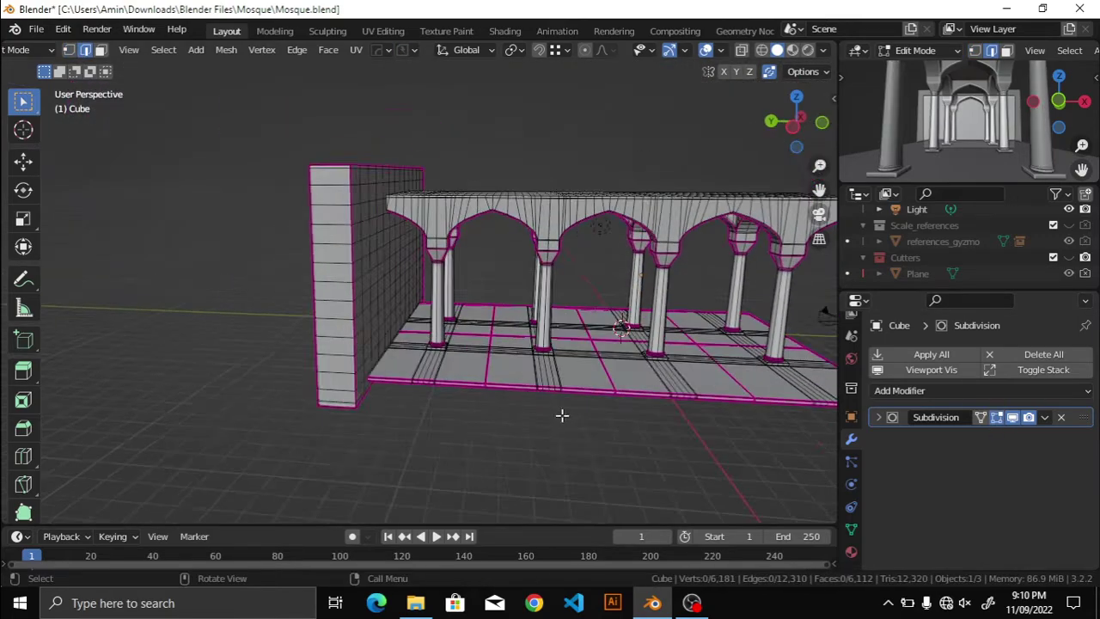
# Step: Add another edge loop near the wall's other end and check the solid shape
pyautogui.press('Tab')
pyautogui.moveTo(565, 310)
pyautogui.mouseDown(button='middle')
pyautogui.moveTo(499, 285)
pyautogui.moveTo(423, 309)
pyautogui.mouseUp(button='middle')
pyautogui.press('Tab')
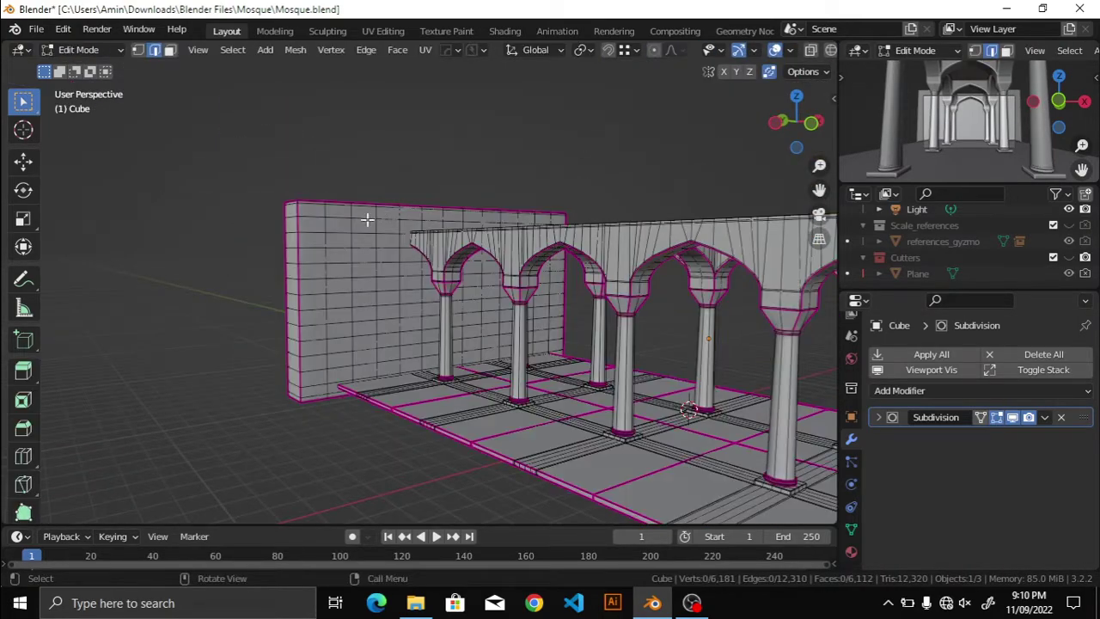
pyautogui.moveTo(366, 218); pyautogui.dragTo(386, 250, button='middle')
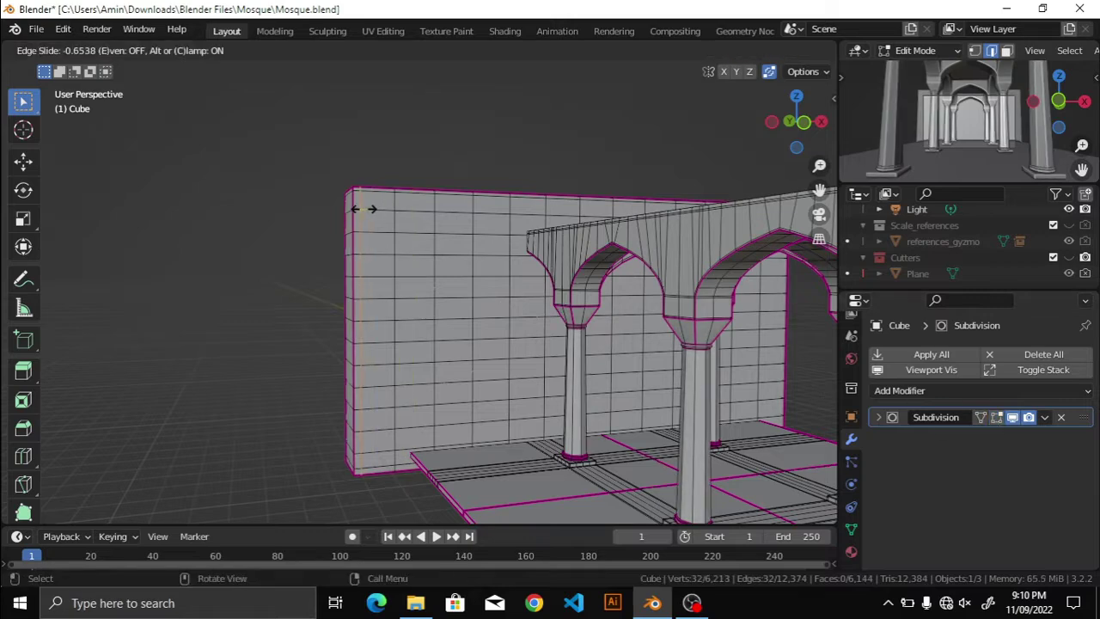
pyautogui.moveTo(616, 337); pyautogui.dragTo(653, 307, button='middle')
pyautogui.click(652, 307)
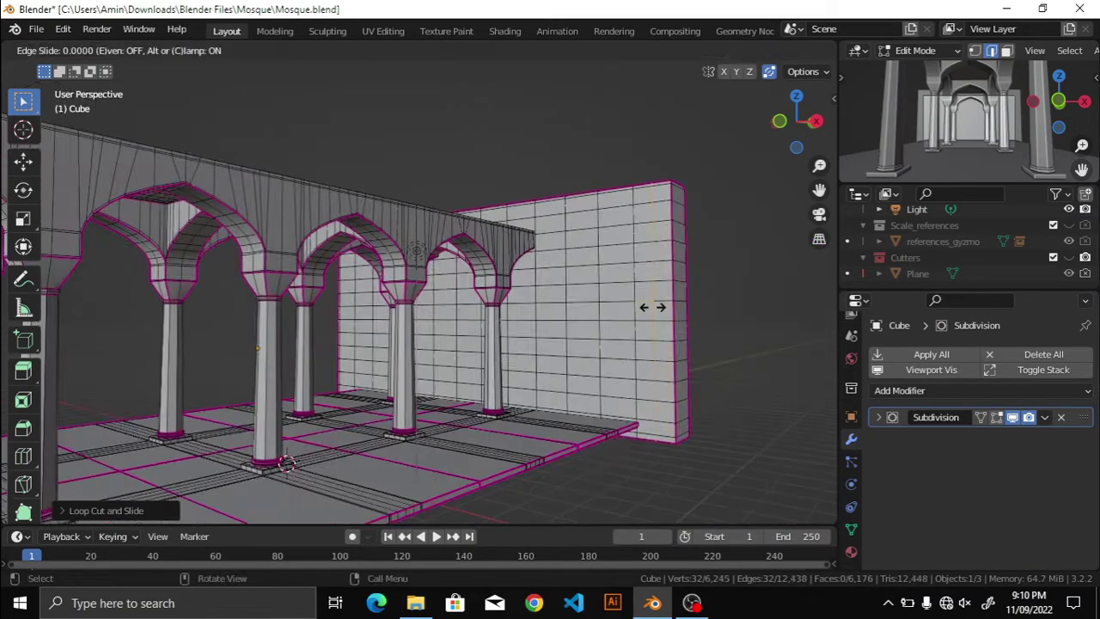
pyautogui.hotkey('shift', 'alt', 'z')
pyautogui.scroll(-3, 596, 318)
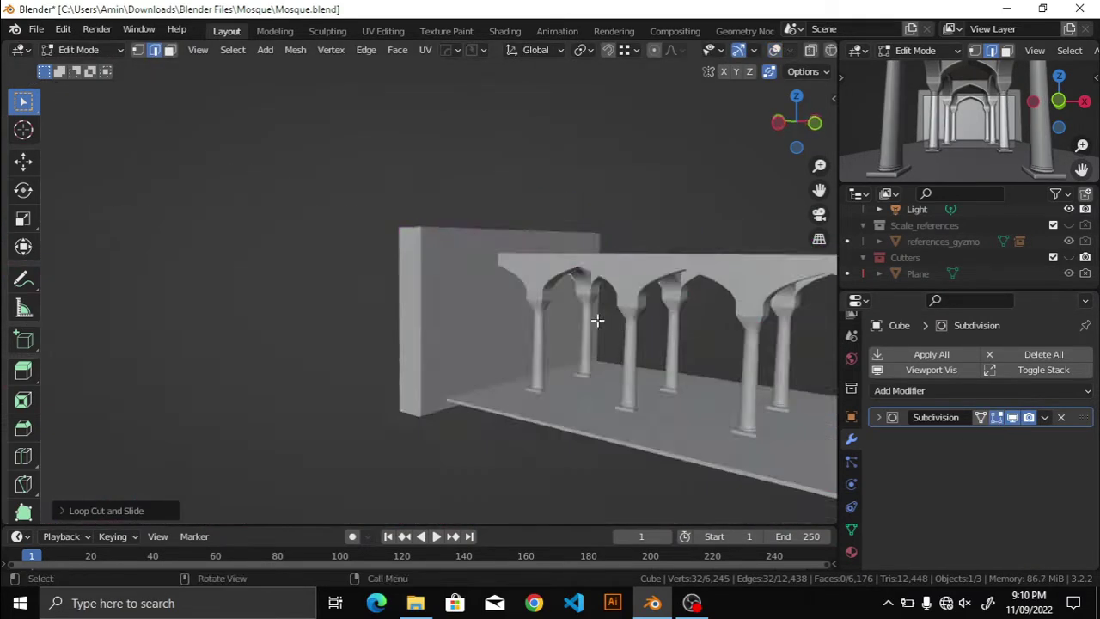
pyautogui.scroll(5, 541, 339)
# Step: Save Mosque.blend again and restore the full window layout
pyautogui.moveTo(596, 319)
pyautogui.mouseDown(button='middle')
pyautogui.moveTo(578, 345)
pyautogui.moveTo(646, 368)
pyautogui.mouseUp(button='middle')
pyautogui.scroll(-3, 578, 345)
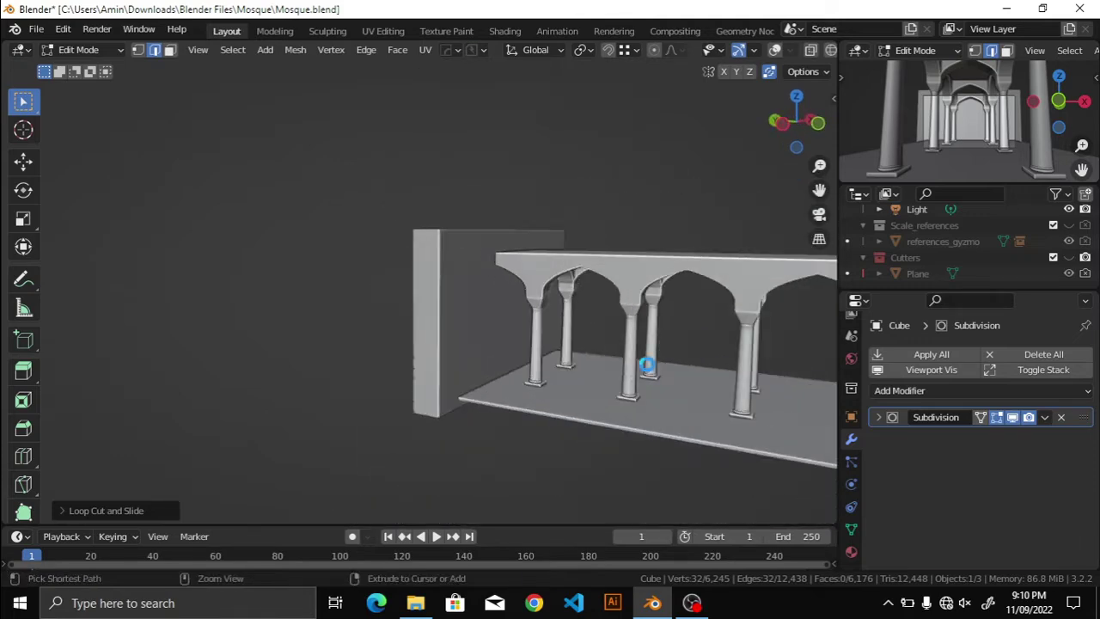
pyautogui.hotkey('ctrl', 's')
pyautogui.hotkey('ctrl', 'space')
pyautogui.hotkey('ctrl', 'space')
pyautogui.press('Tab')
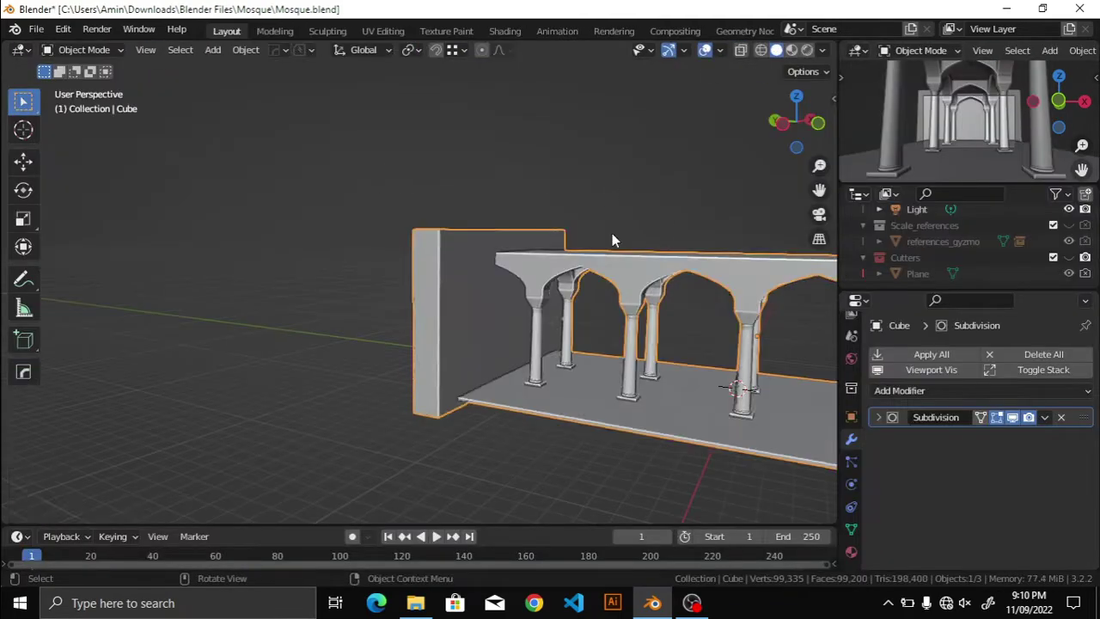
pyautogui.moveTo(611, 238)
pyautogui.mouseDown(button='middle')
pyautogui.moveTo(587, 277)
pyautogui.moveTo(782, 275)
pyautogui.mouseUp(button='middle')
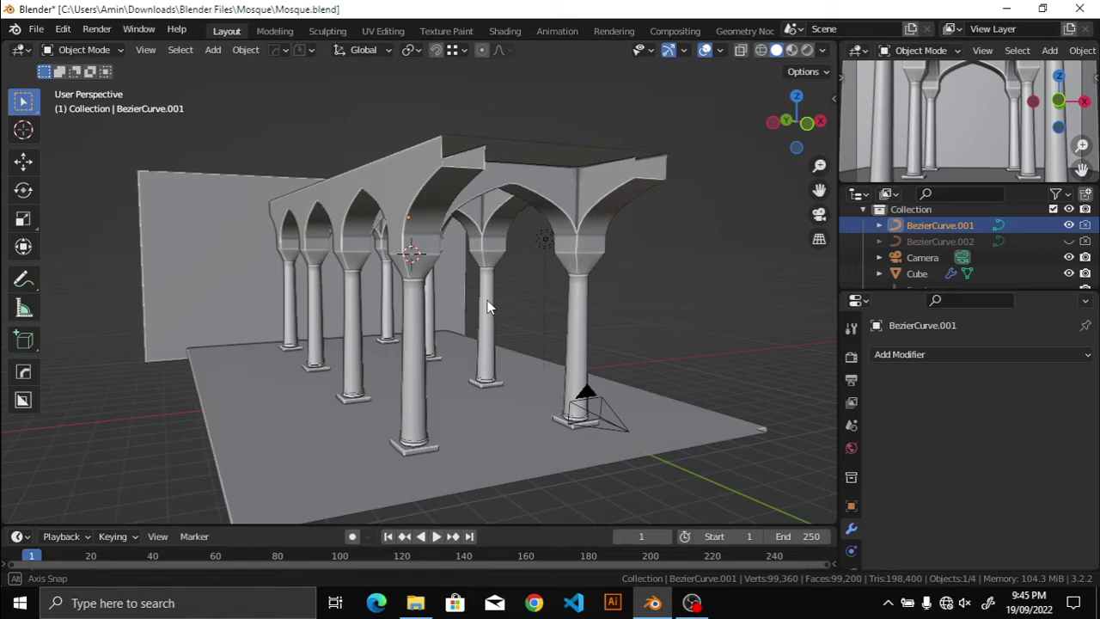
# Step: Rotate the arch curve 90° around Z and apply its rotation
pyautogui.press('r')
pyautogui.press('z')
pyautogui.press('9')
pyautogui.press('0')
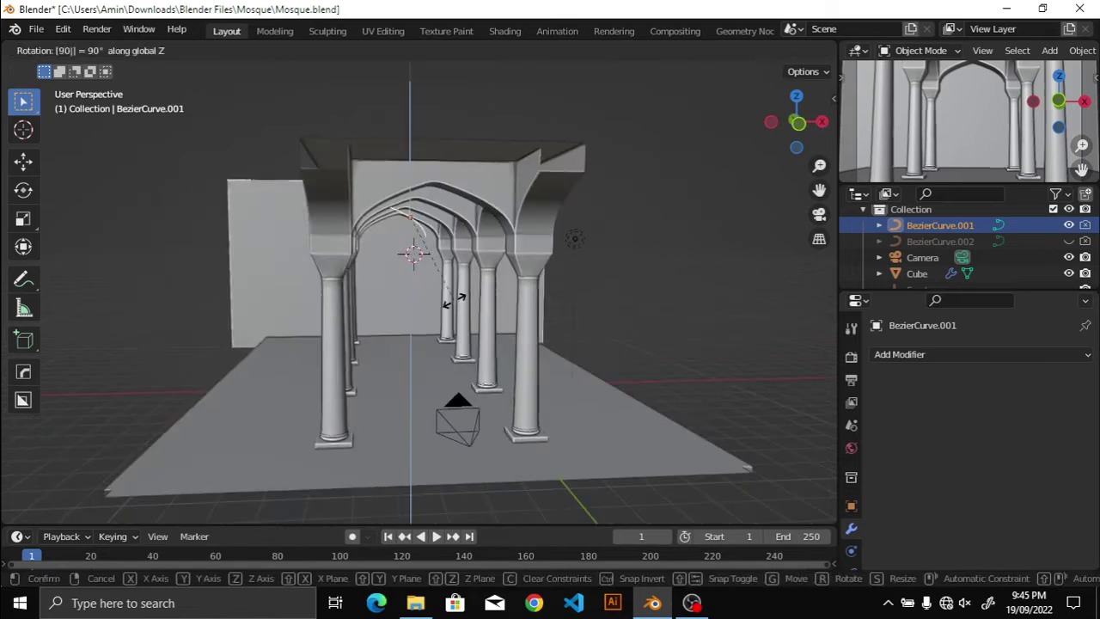
pyautogui.press('Return')
pyautogui.hotkey('ctrl', 's')
pyautogui.hotkey('ctrl', 'a')
pyautogui.click(454, 301)
# Step: Snap the 3D cursor to the curve's end point and set the origin there
pyautogui.press('KP_1')
pyautogui.scroll(-3, 971, 249)
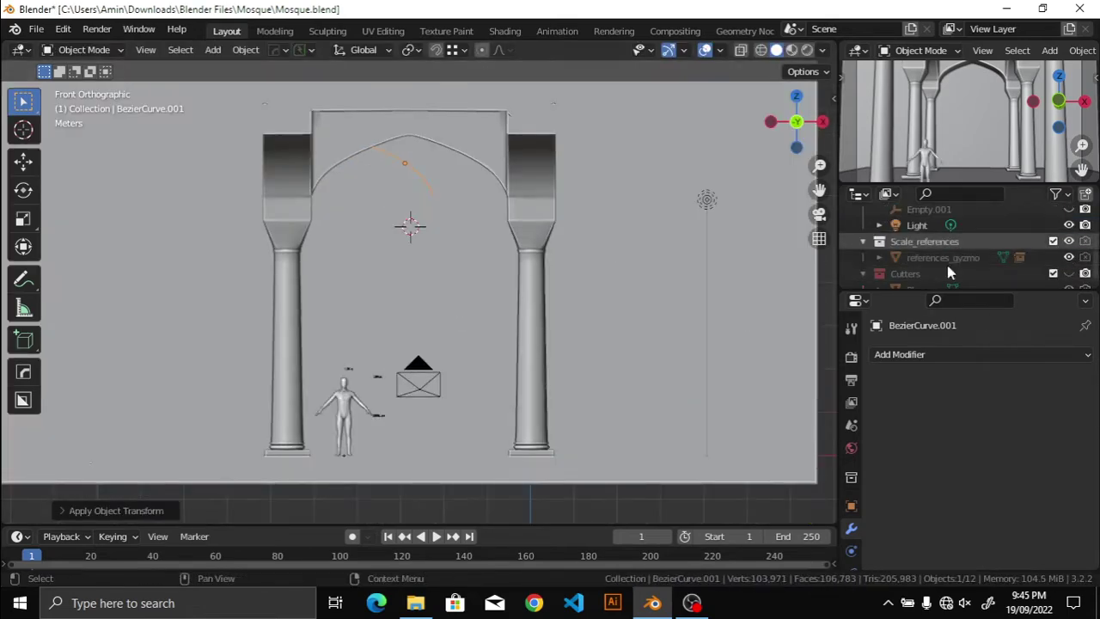
pyautogui.scroll(3, 404, 215)
pyautogui.press('Tab')
pyautogui.press('g')
pyautogui.click(382, 161)
pyautogui.hotkey('shift', 's')
pyautogui.click(418, 313)
pyautogui.press('Tab')
pyautogui.rightClick(388, 223)
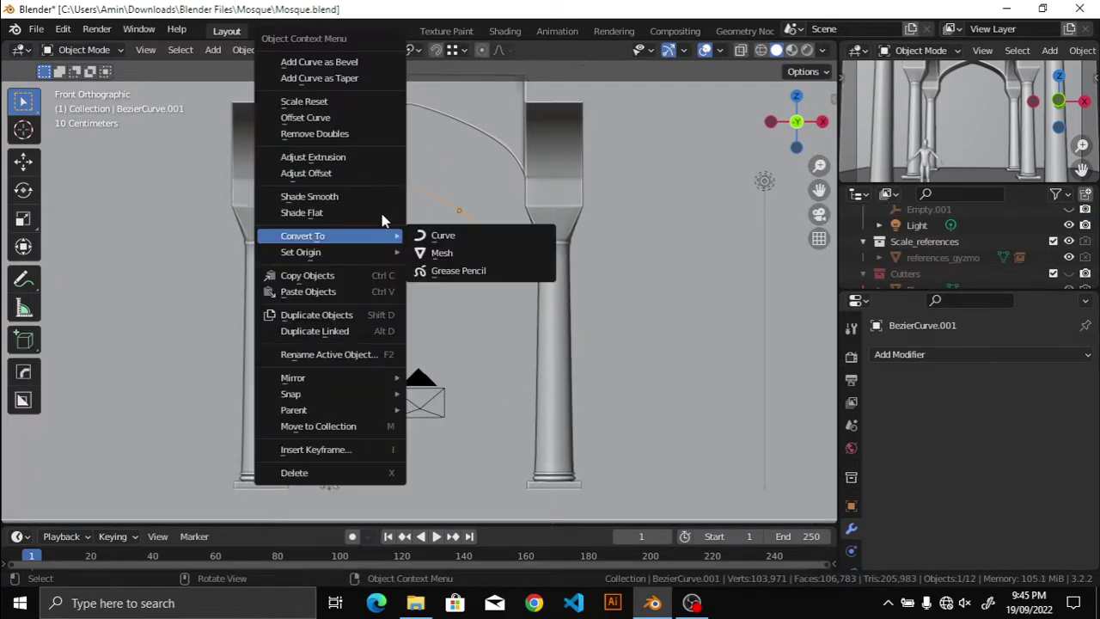
pyautogui.click(447, 258)
# Step: Mirror the curve across X, scale it down, and lower it into the archway
pyautogui.hotkey('alt', 'x')
pyautogui.click(484, 289)
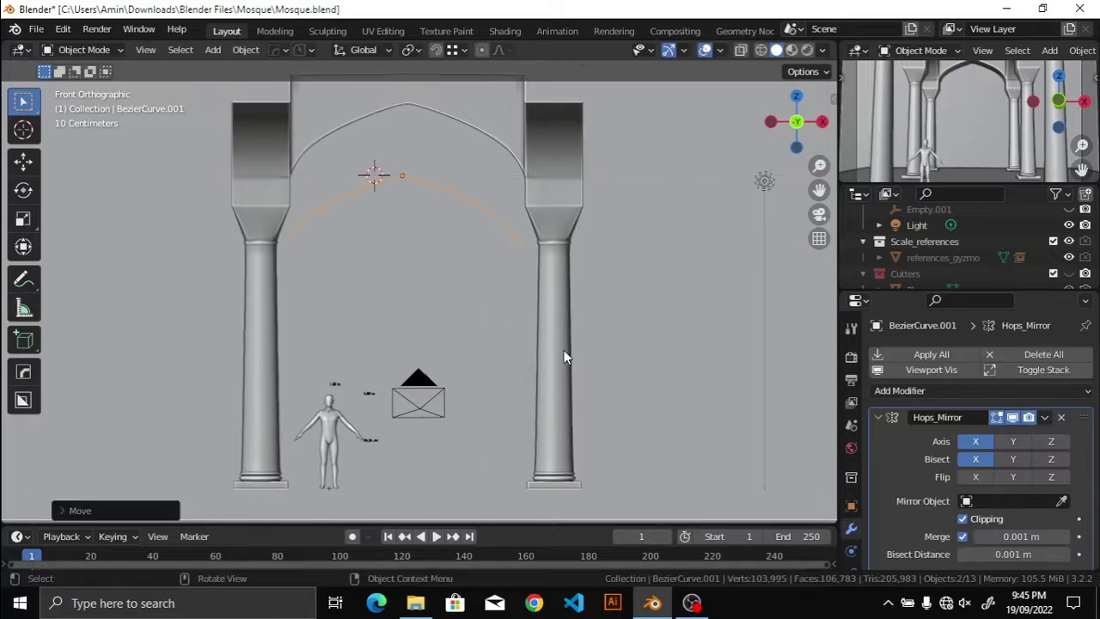
pyautogui.click(506, 329)
pyautogui.press('g')
pyautogui.press('z')
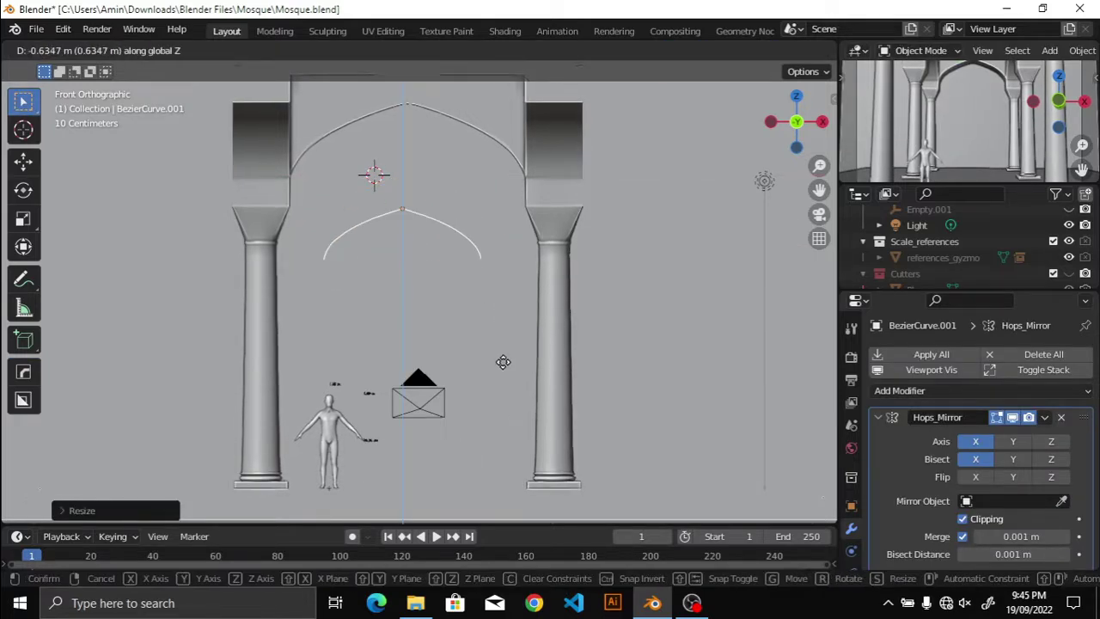
pyautogui.click(503, 361)
# Step: Set the curve's Resolution Preview to 3
pyautogui.press('Tab')
pyautogui.press('Tab')
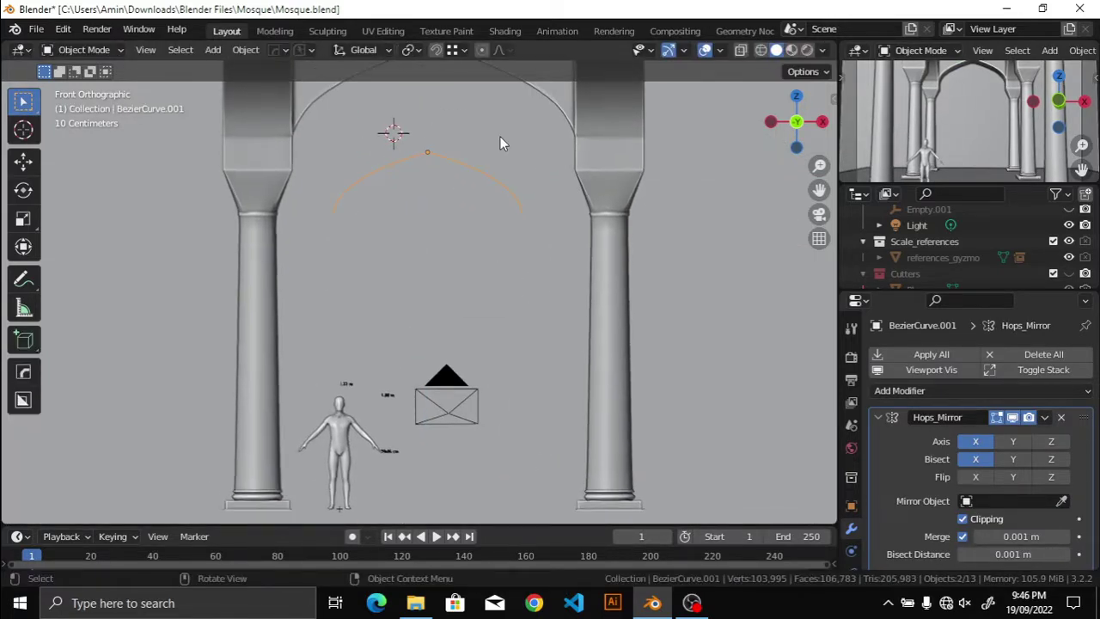
pyautogui.click(851, 437)
pyautogui.write('3')
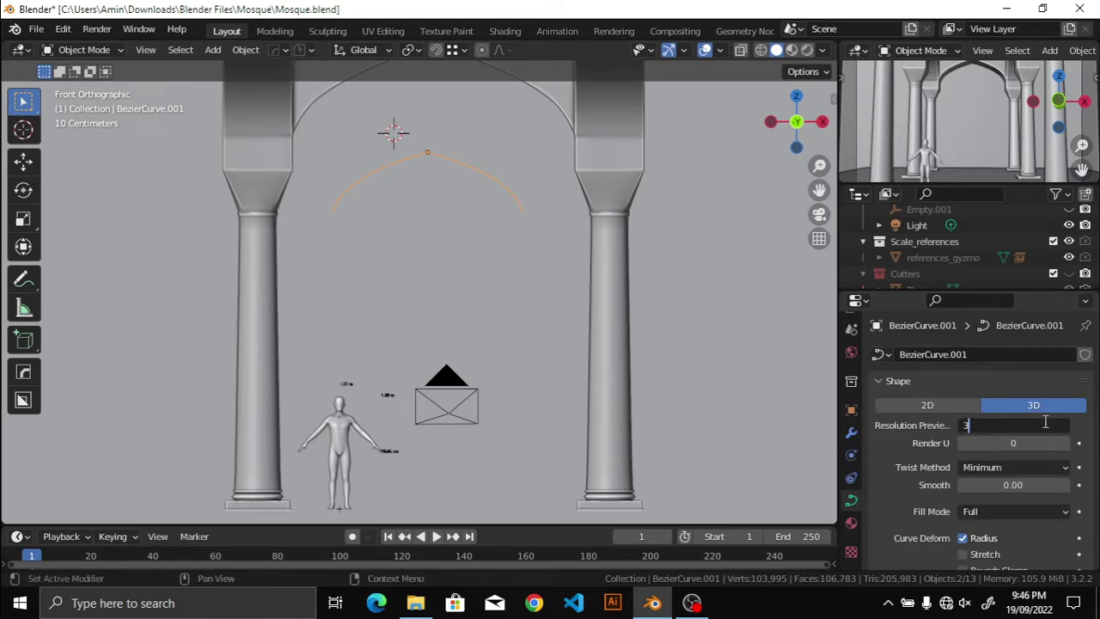
pyautogui.press('Return')
pyautogui.press('Tab')
# Step: Convert the arch curve to a mesh and switch to vertex selection
pyautogui.press('Tab')
pyautogui.rightClick(457, 183)
pyautogui.click(520, 253)
pyautogui.press('Tab')
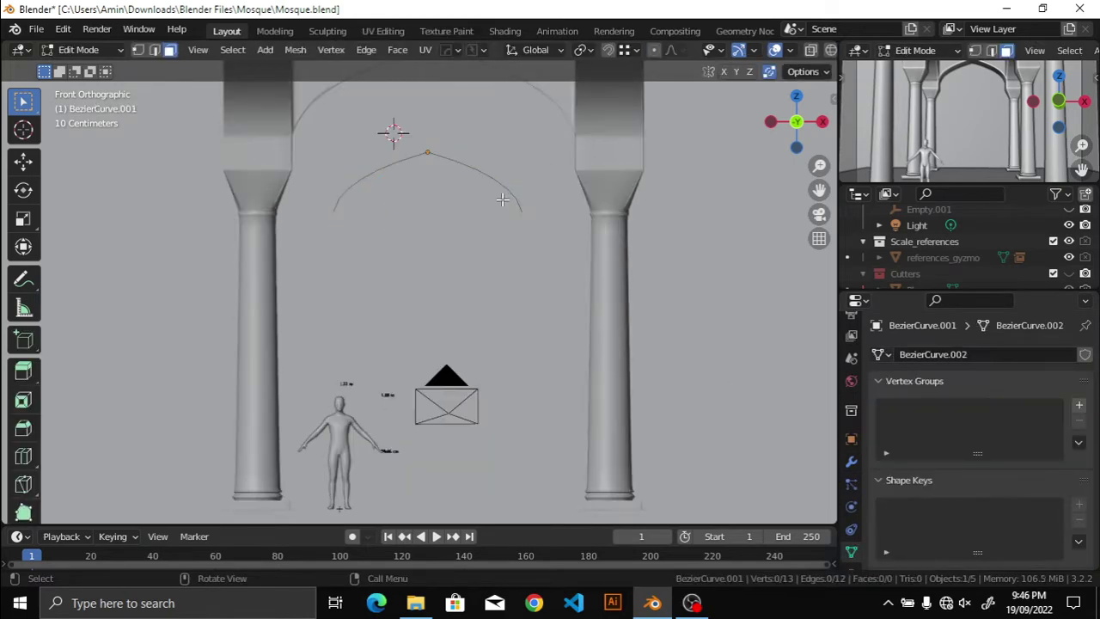
pyautogui.press('1')
pyautogui.keyDown('shift'); pyautogui.moveTo(517, 307); pyautogui.dragTo(544, 285, button='middle'); pyautogui.keyUp('shift')
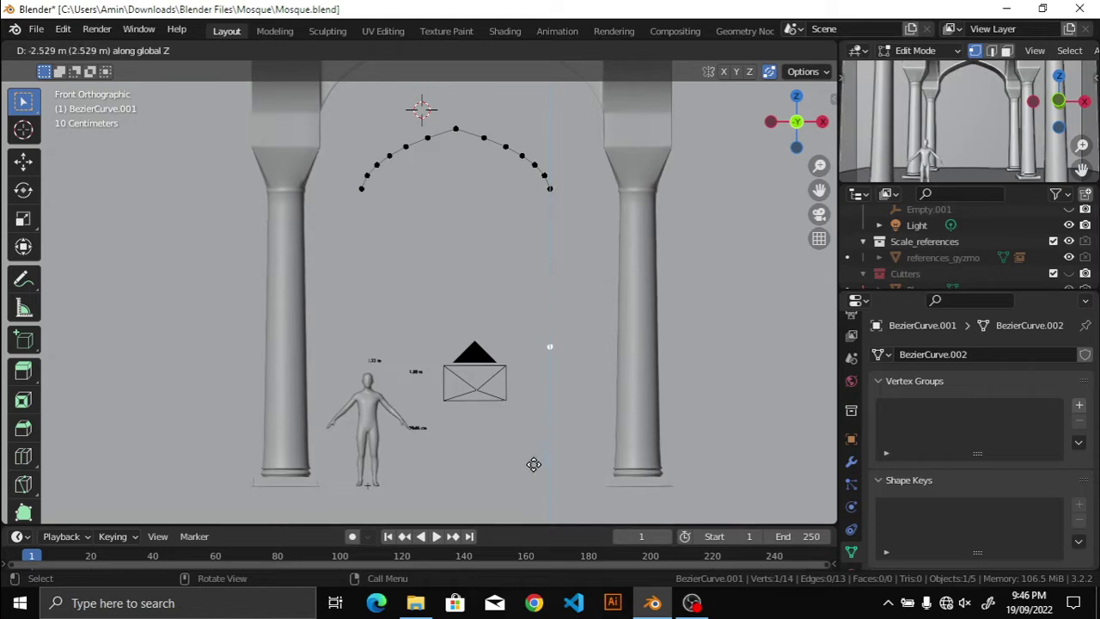
pyautogui.keyDown('shift'); pyautogui.moveTo(479, 116); pyautogui.dragTo(522, 112, button='middle'); pyautogui.keyUp('shift')
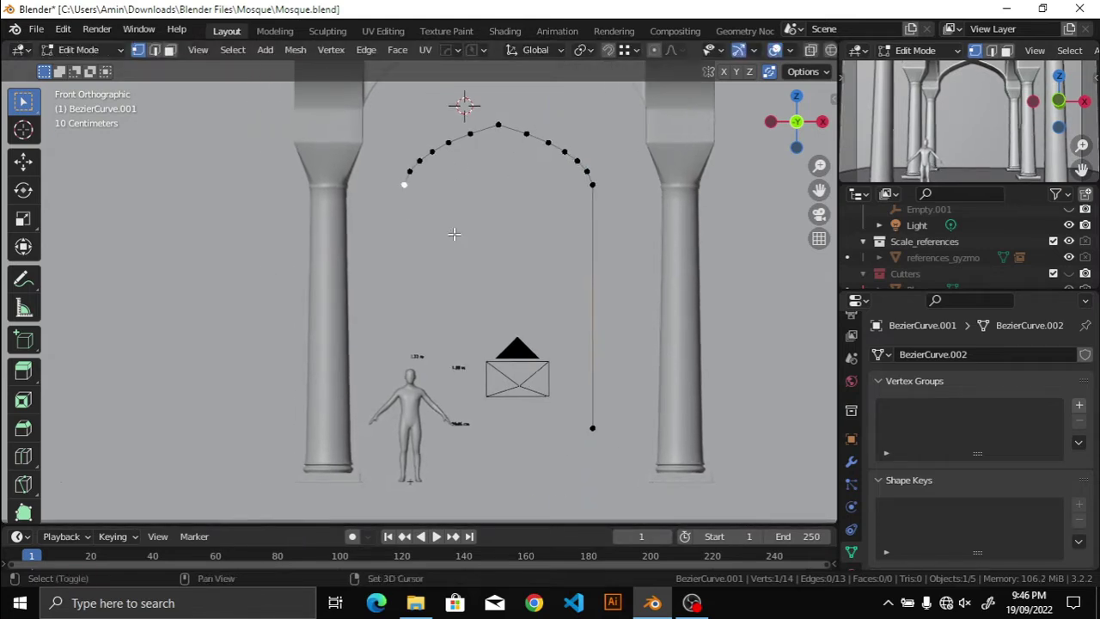
pyautogui.keyDown('shift'); pyautogui.moveTo(454, 233); pyautogui.dragTo(507, 182, button='middle'); pyautogui.keyUp('shift')
# Step: Extrude both arch ends straight down to form the door's sides
pyautogui.press('e')
pyautogui.click(646, 378)
pyautogui.click(457, 133)
pyautogui.press('e')
pyautogui.click(457, 376)
pyautogui.keyDown('shift'); pyautogui.moveTo(550, 74); pyautogui.dragTo(475, 102, button='middle'); pyautogui.keyUp('shift')
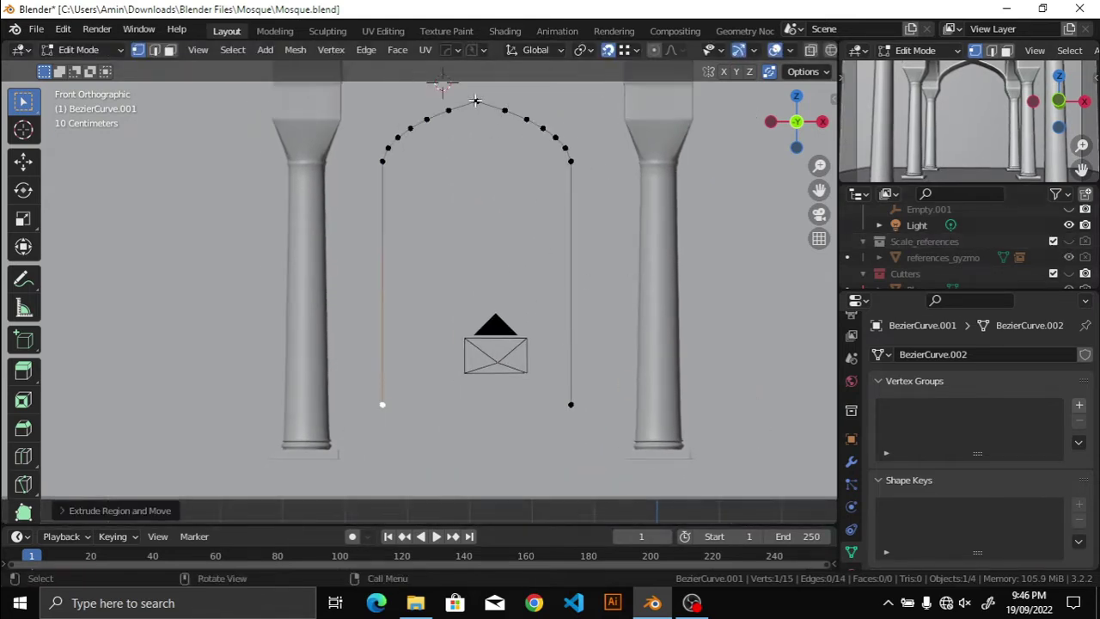
# Step: Turn on X-ray and extrude a bottom edge across to close the door outline
pyautogui.press('z')
pyautogui.click(571, 425)
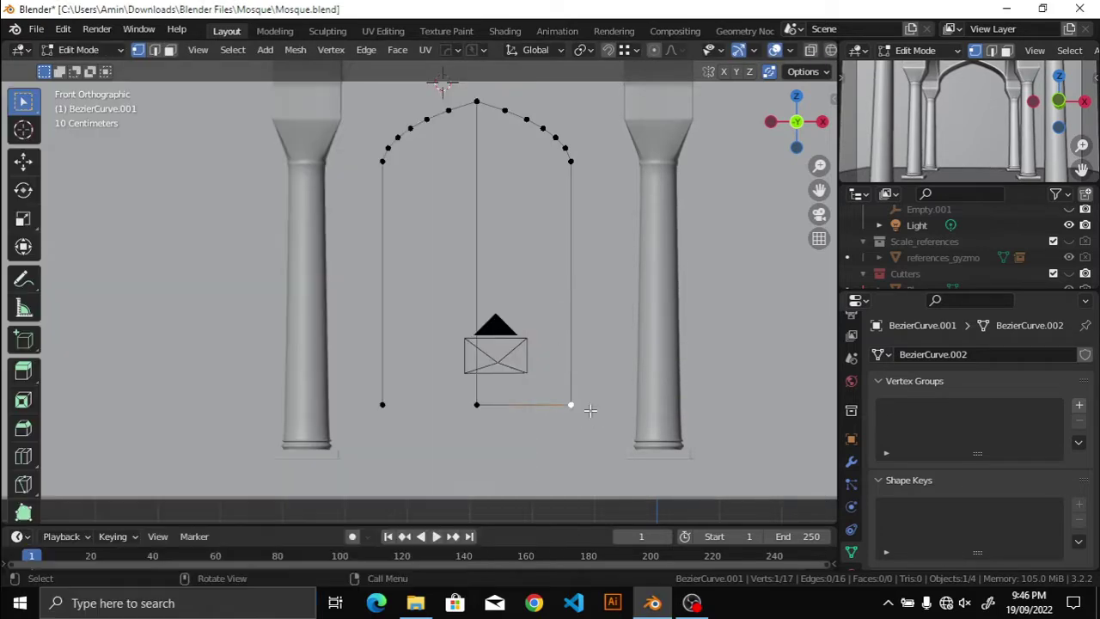
pyautogui.hotkey('alt', 'z')
pyautogui.click(487, 428)
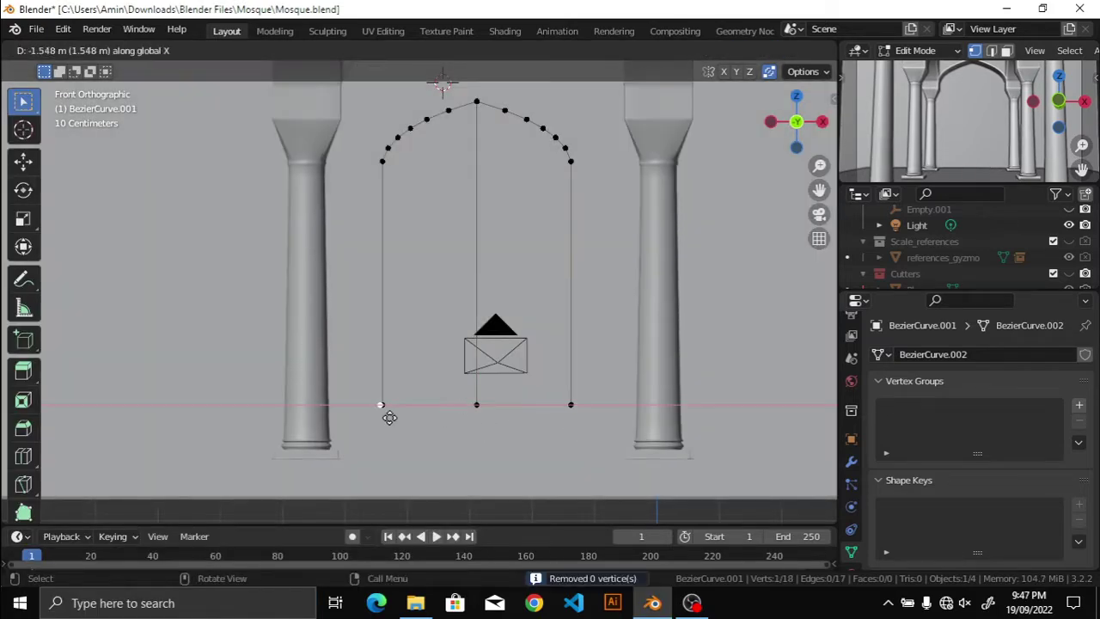
pyautogui.click(386, 412)
pyautogui.hotkey('alt', 'z')
pyautogui.hotkey('alt', 'z')
pyautogui.click(476, 404)
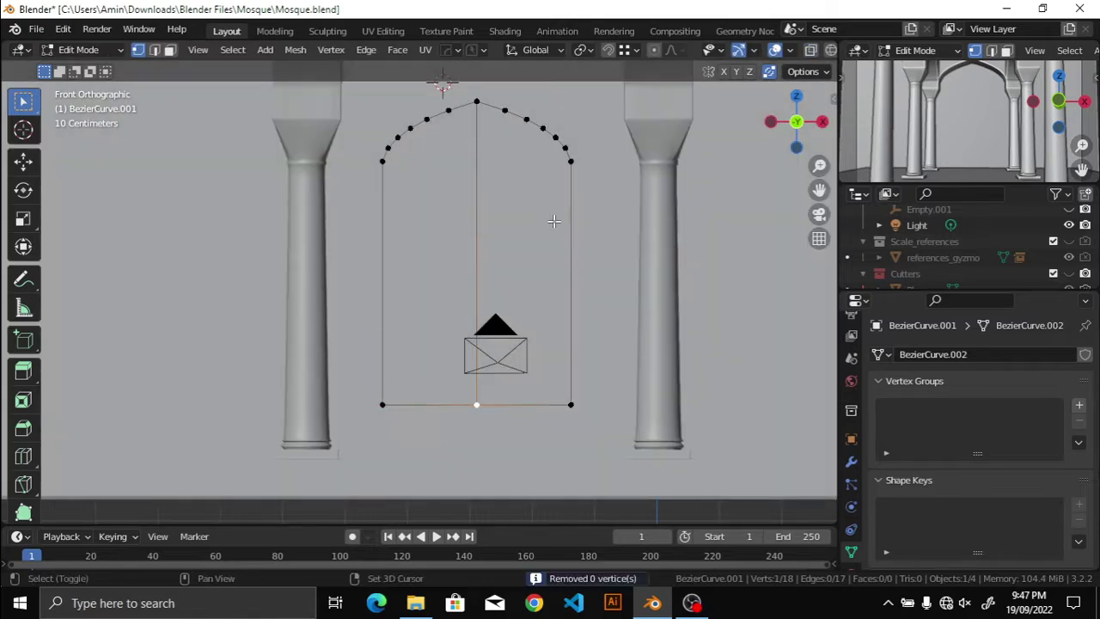
pyautogui.keyDown('shift'); pyautogui.moveTo(503, 144); pyautogui.dragTo(491, 172, button='middle'); pyautogui.keyUp('shift')
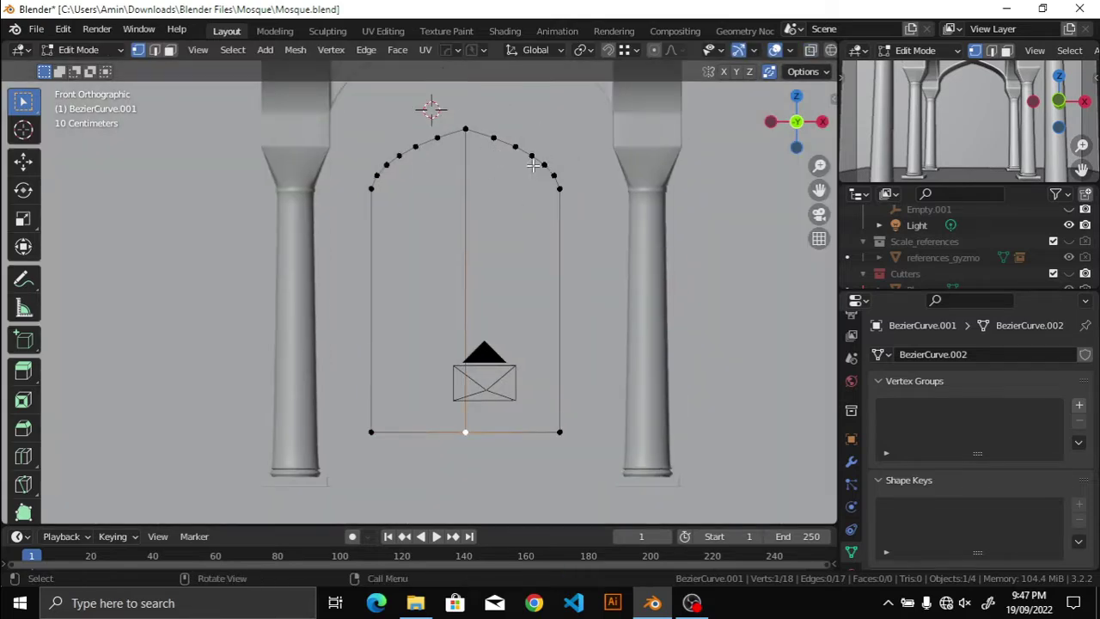
# Step: Subdivide the bottom edge with 4 cuts
pyautogui.keyDown('shift'); pyautogui.click(560, 431); pyautogui.keyUp('shift')
pyautogui.rightClick(560, 431)
pyautogui.click(473, 187)
pyautogui.click(68, 508)
pyautogui.doubleClick(244, 399)
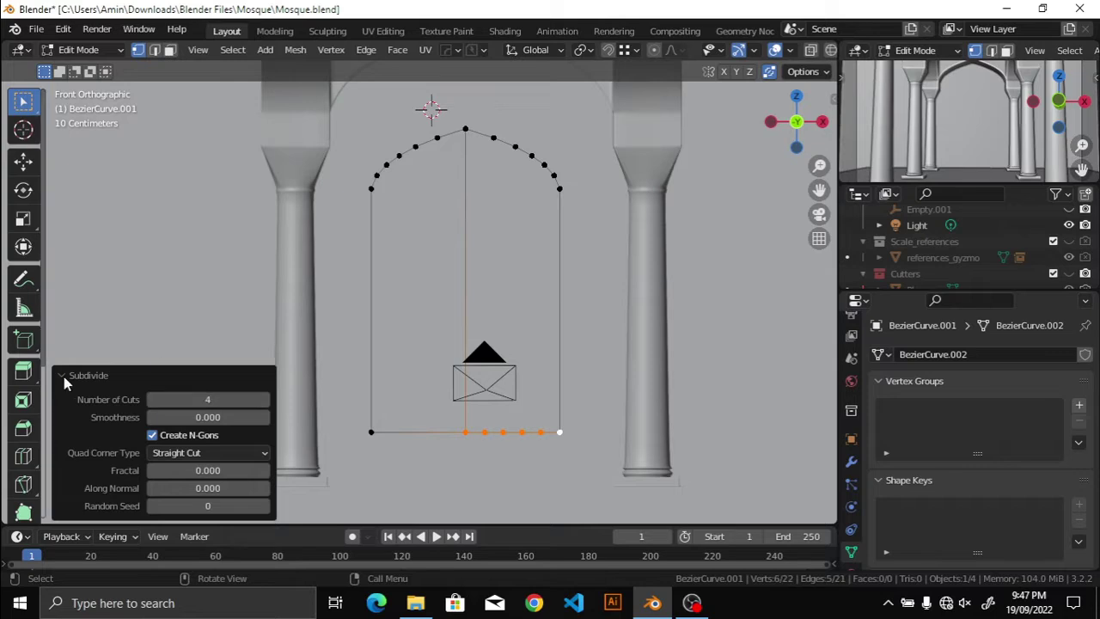
# Step: Move a bottom vertex along X and slide it into place for a plank line
pyautogui.click(483, 431)
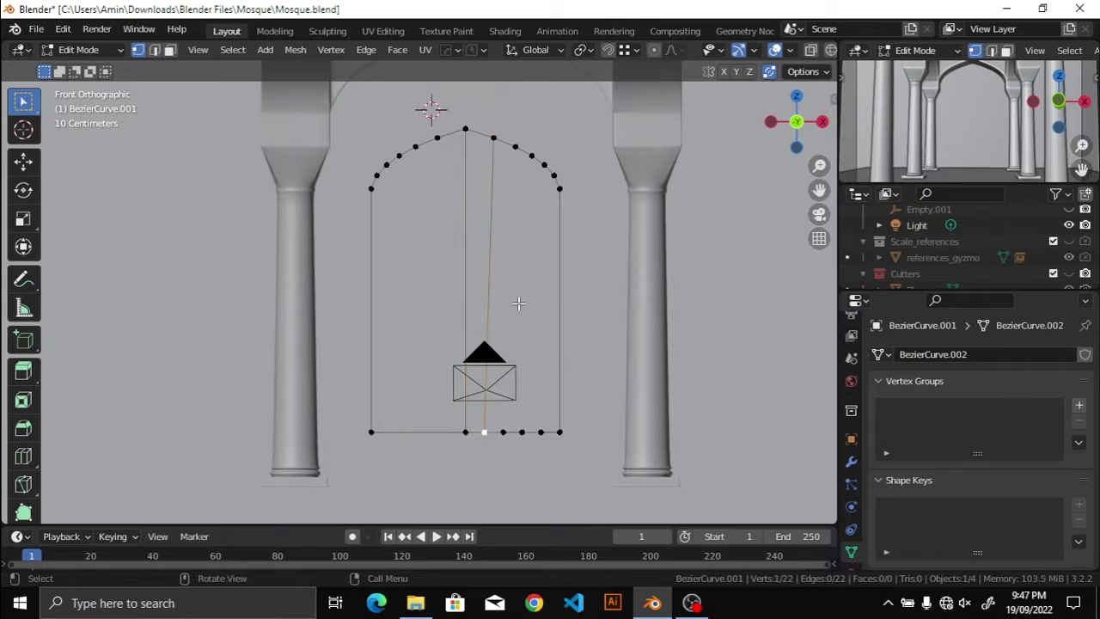
pyautogui.press('g')
pyautogui.press('x')
pyautogui.click(492, 136)
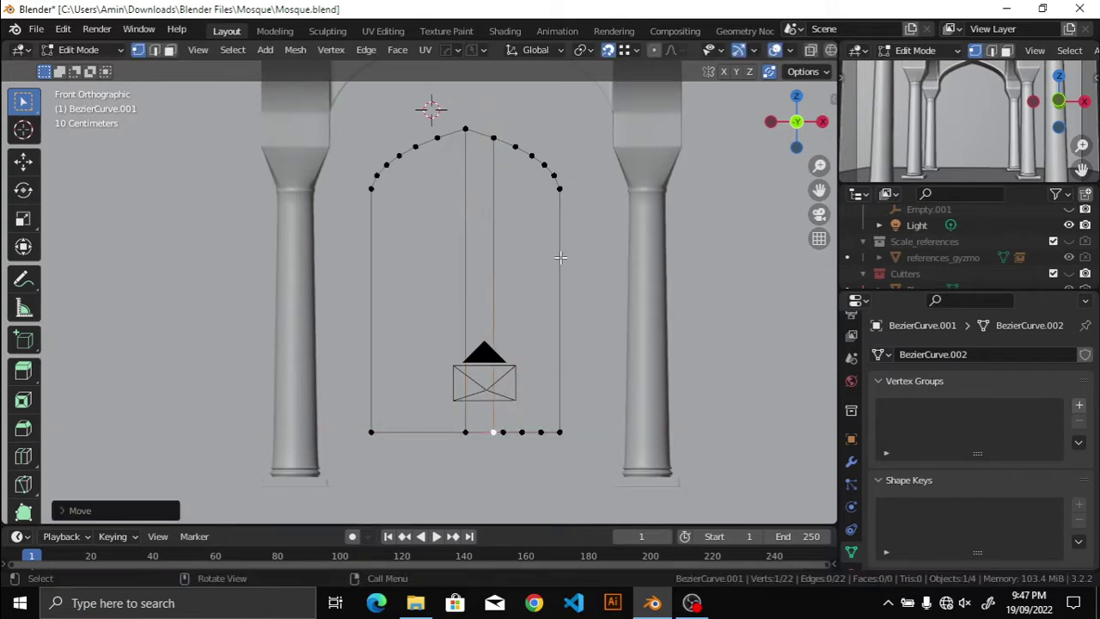
pyautogui.hotkey('shift', 'v')
pyautogui.click(541, 220)
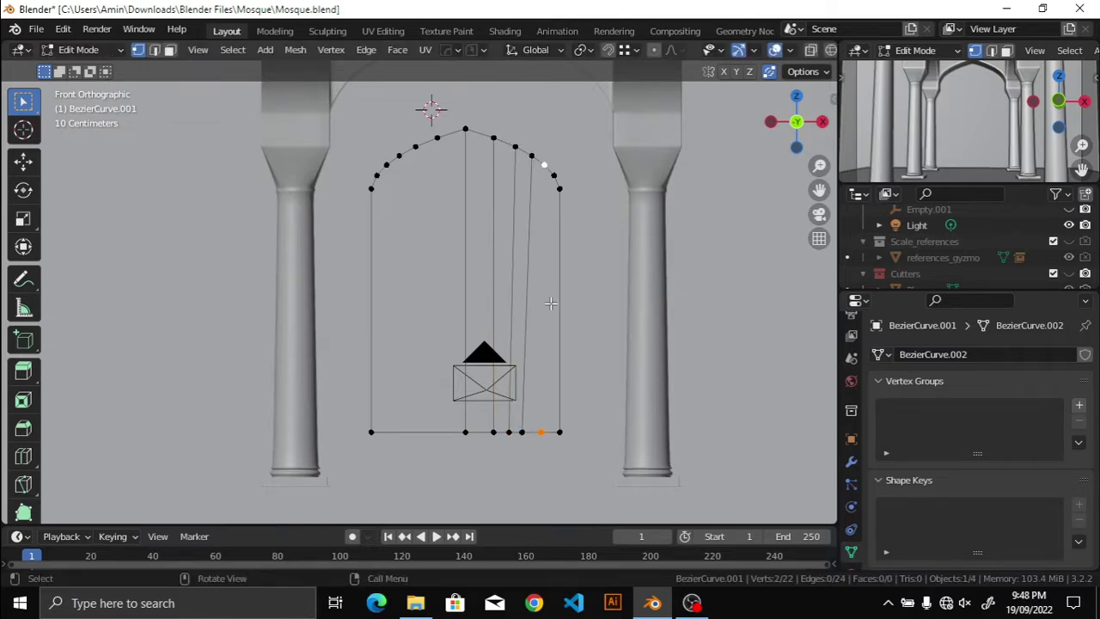
# Step: Subdivide again for another plank line and dissolve the left arc vertices
pyautogui.rightClick(559, 419)
pyautogui.click(495, 223)
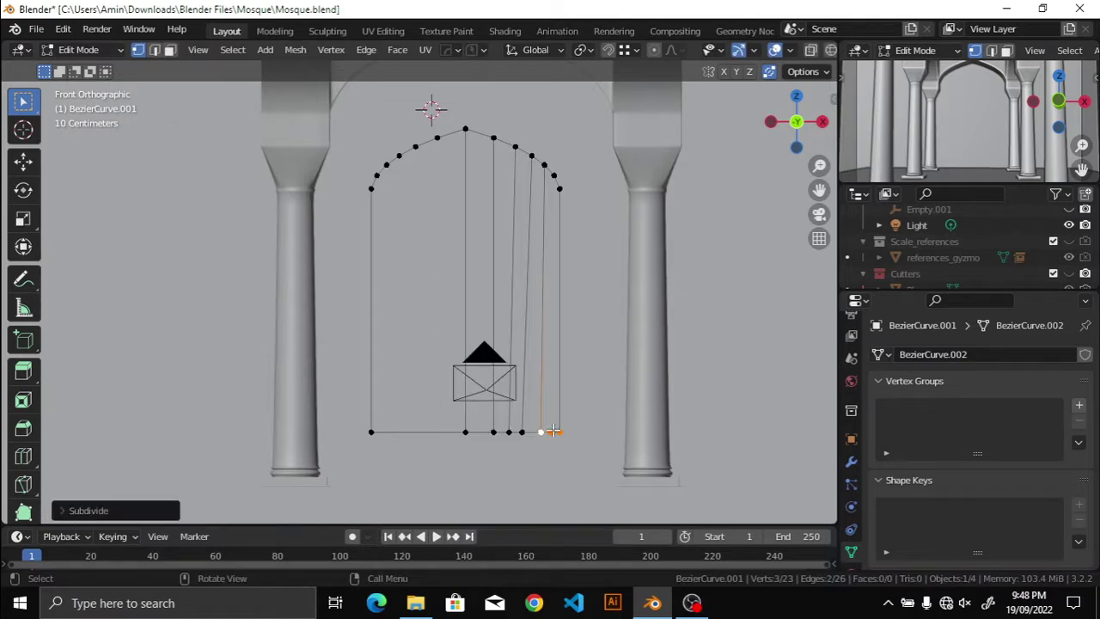
pyautogui.press('x')
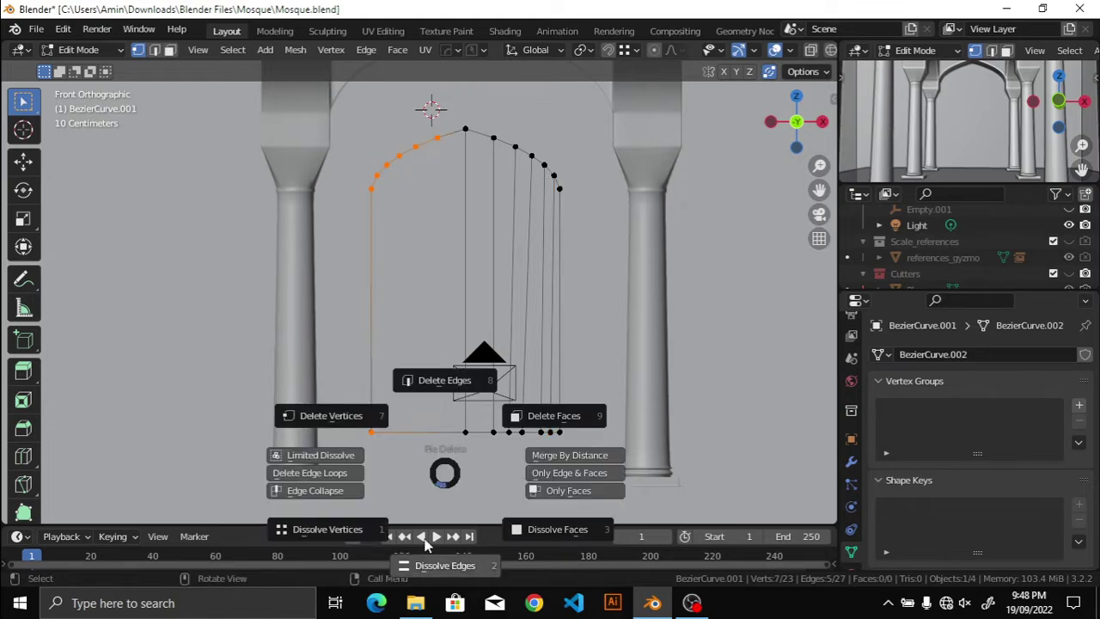
pyautogui.click(339, 536)
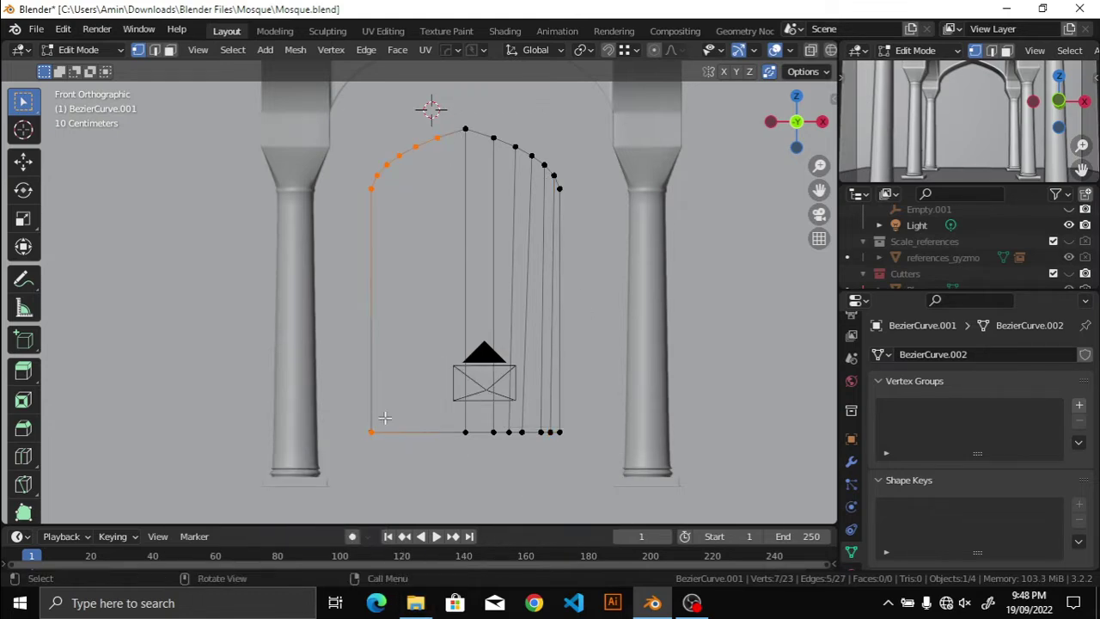
# Step: Box-select and reposition the corner vertex, then bring the whole arch into view
pyautogui.press('b')
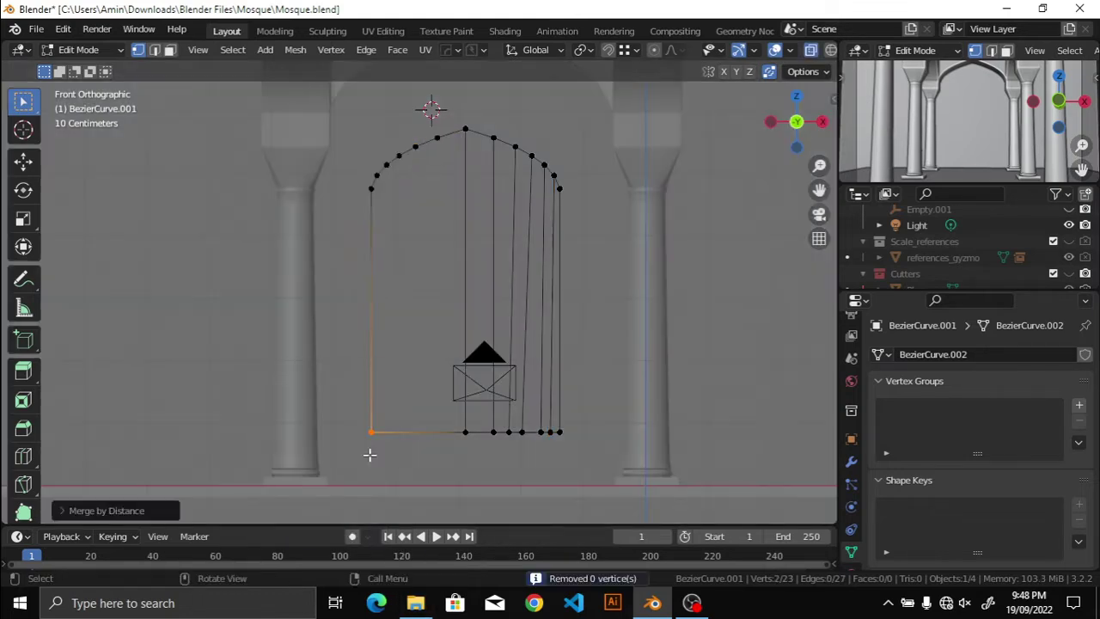
pyautogui.press('KP_Decimal')
pyautogui.press('g')
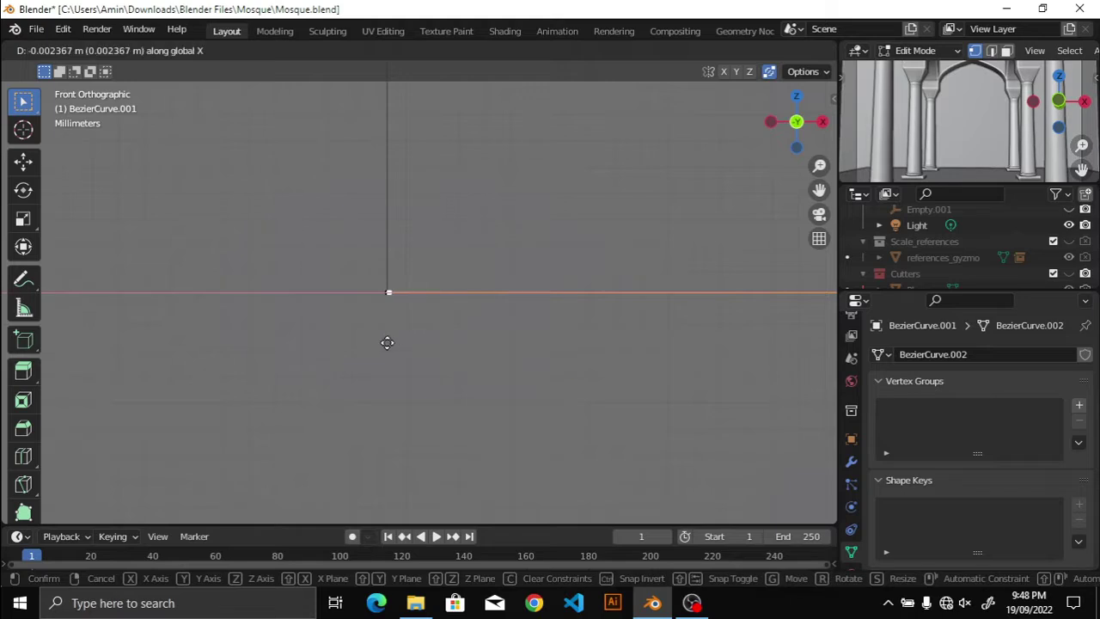
pyautogui.click(387, 343)
pyautogui.scroll(-8, 383, 339)
pyautogui.press('z')
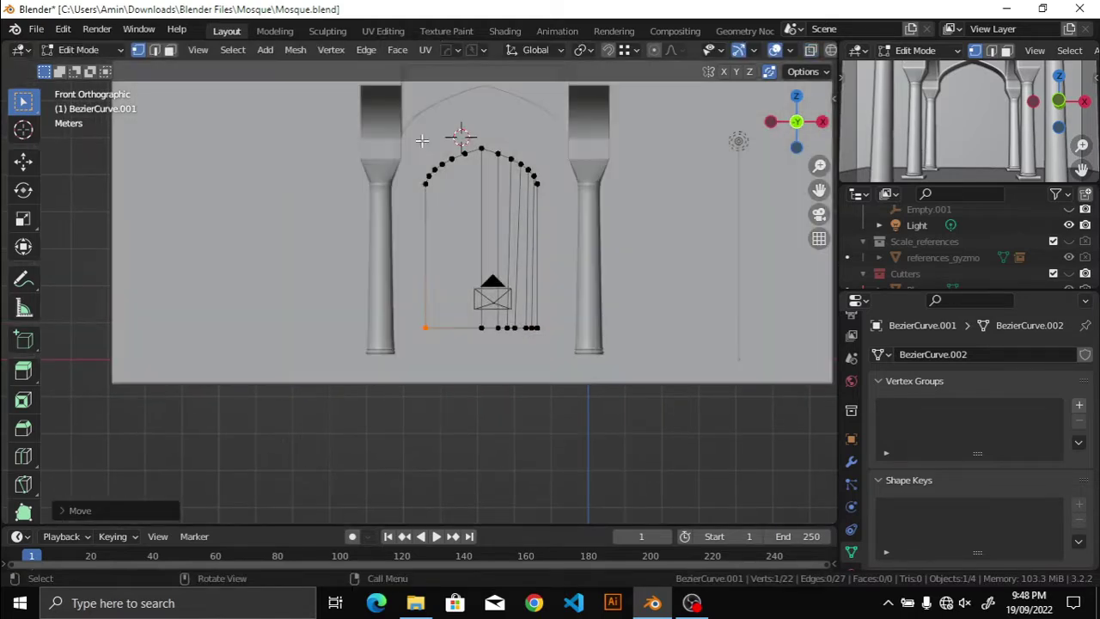
pyautogui.scroll(2, 425, 283)
# Step: Delete the left half and symmetrize the outline from +X to -X
pyautogui.press('x')
pyautogui.click(327, 216)
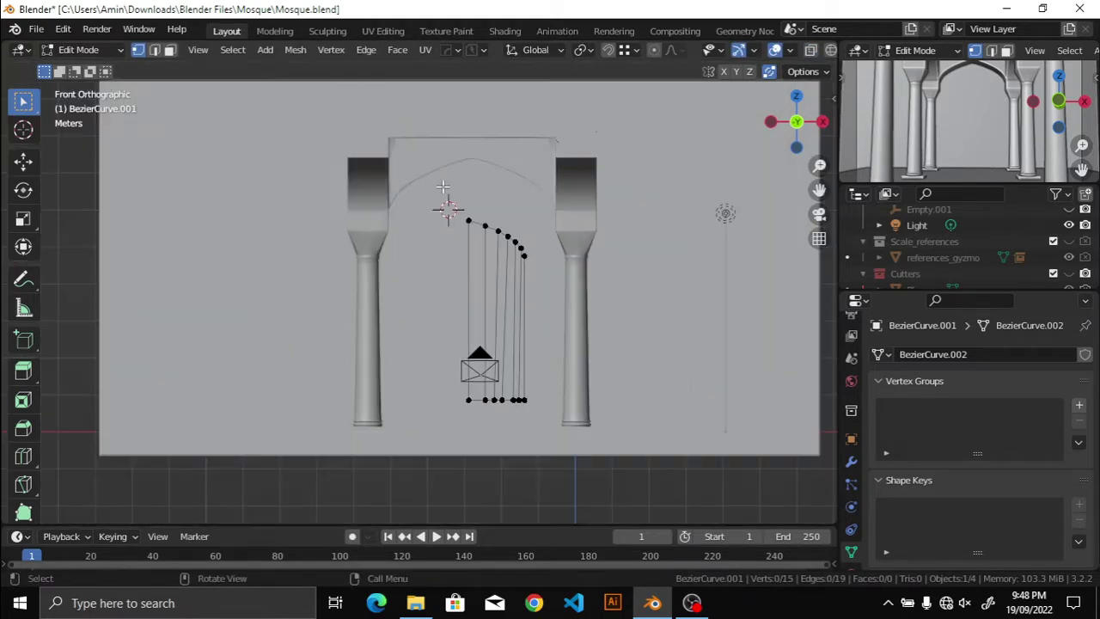
pyautogui.press('a')
pyautogui.press('F3')
pyautogui.press('Return')
# Step: Undo the Symmetrize and select the bottom centre vertex, framing it in view
pyautogui.click(69, 510)
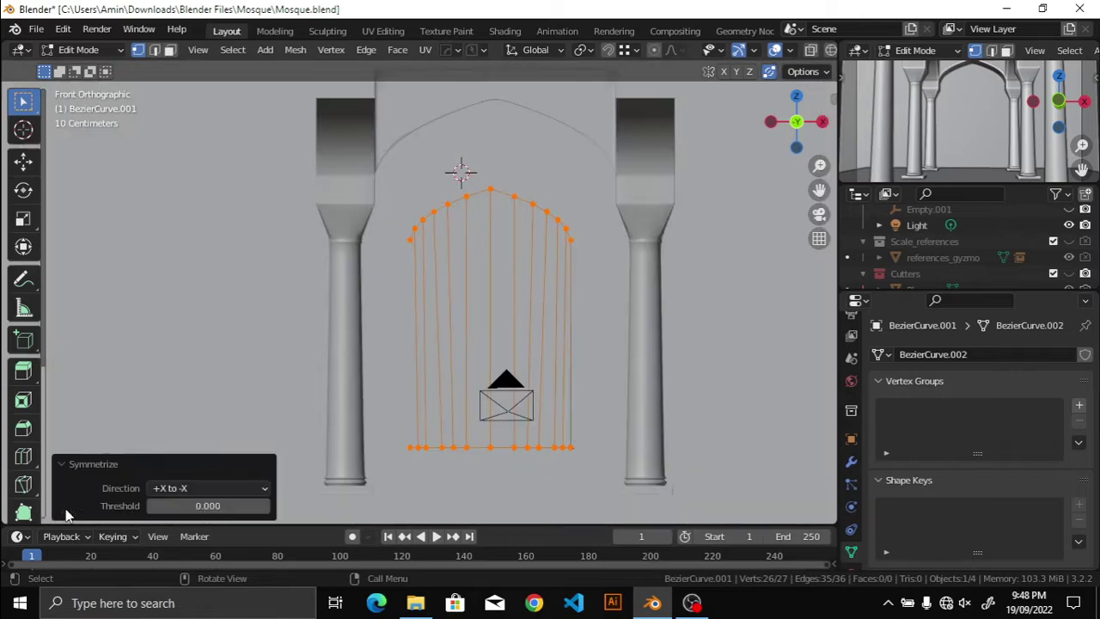
pyautogui.hotkey('ctrl', 'z')
pyautogui.press('m')
pyautogui.press('Escape')
pyautogui.scroll(3, 516, 387)
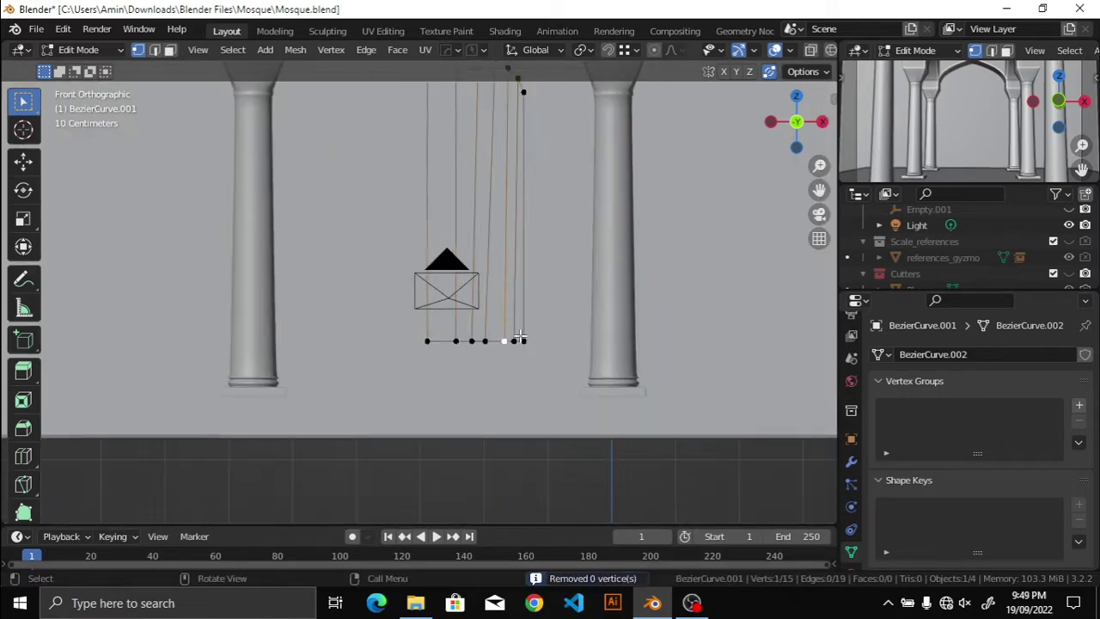
pyautogui.click(483, 377)
pyautogui.press('.')
pyautogui.press('Escape')
pyautogui.press('KP_Decimal')
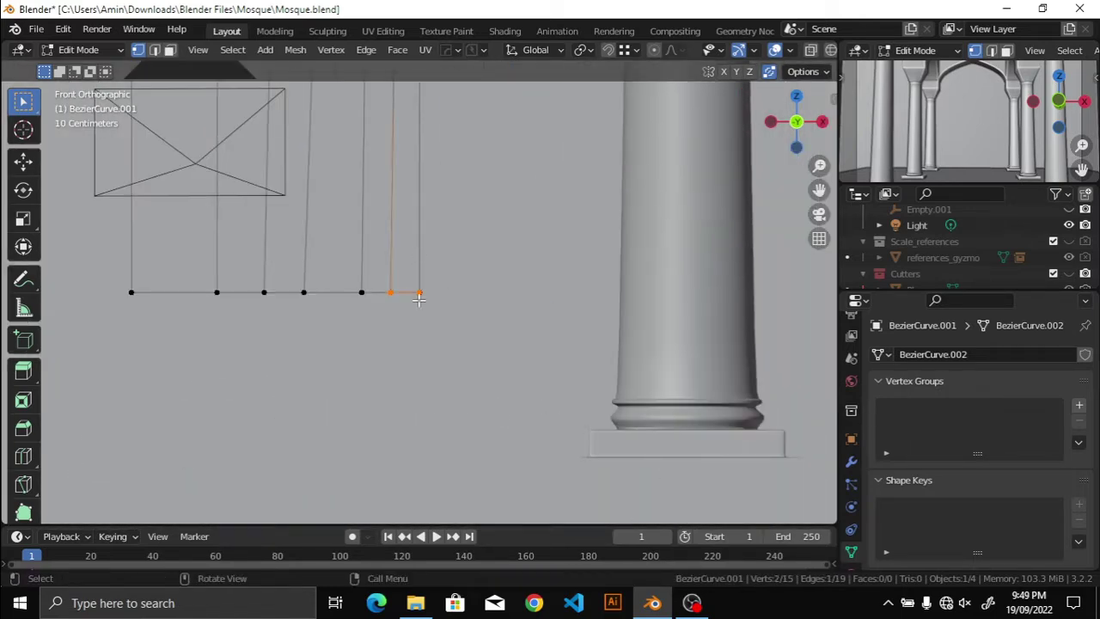
pyautogui.scroll(3, 419, 298)
# Step: Slide the centre vertex along X, then symmetrize the whole curve into a full arch
pyautogui.press('g')
pyautogui.press('x')
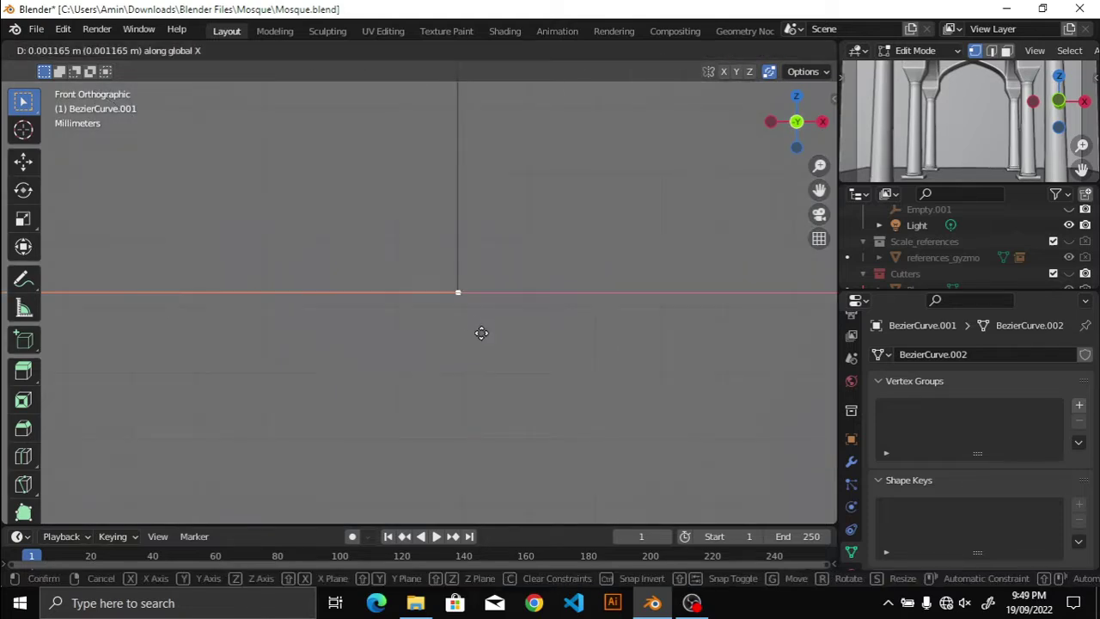
pyautogui.click(482, 333)
pyautogui.scroll(-5, 481, 344)
pyautogui.scroll(-2, 515, 327)
pyautogui.press('a')
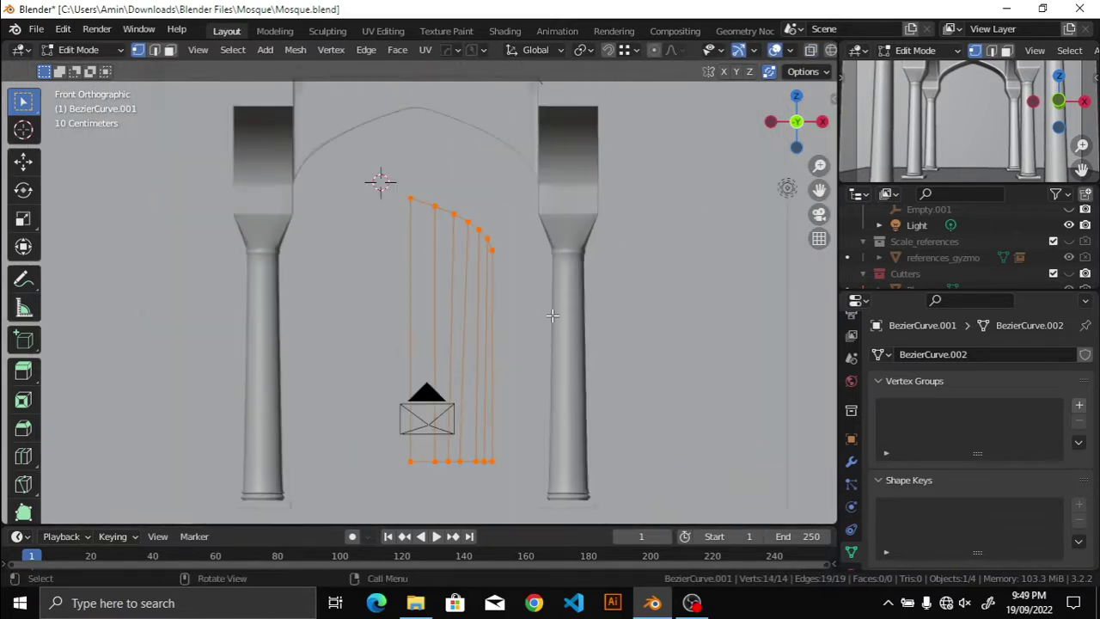
pyautogui.press('F3')
pyautogui.press('Return')
pyautogui.press('KP_Decimal')
pyautogui.hotkey('alt', 'a')
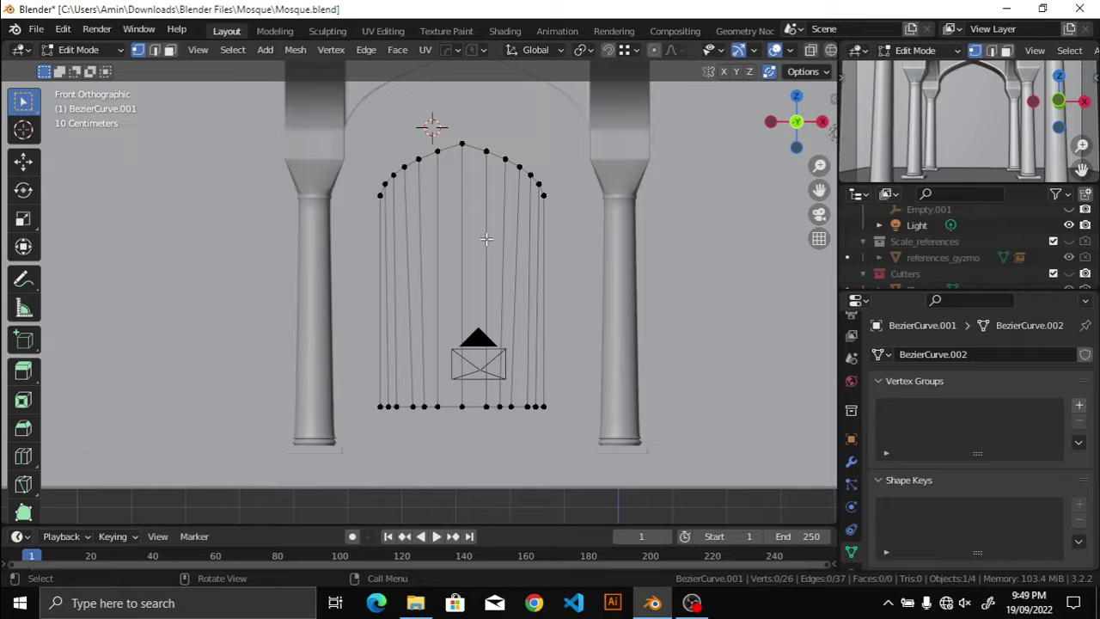
# Step: In vertex mode with wireframe, select the right edge of the centre strip for filling
pyautogui.press('1')
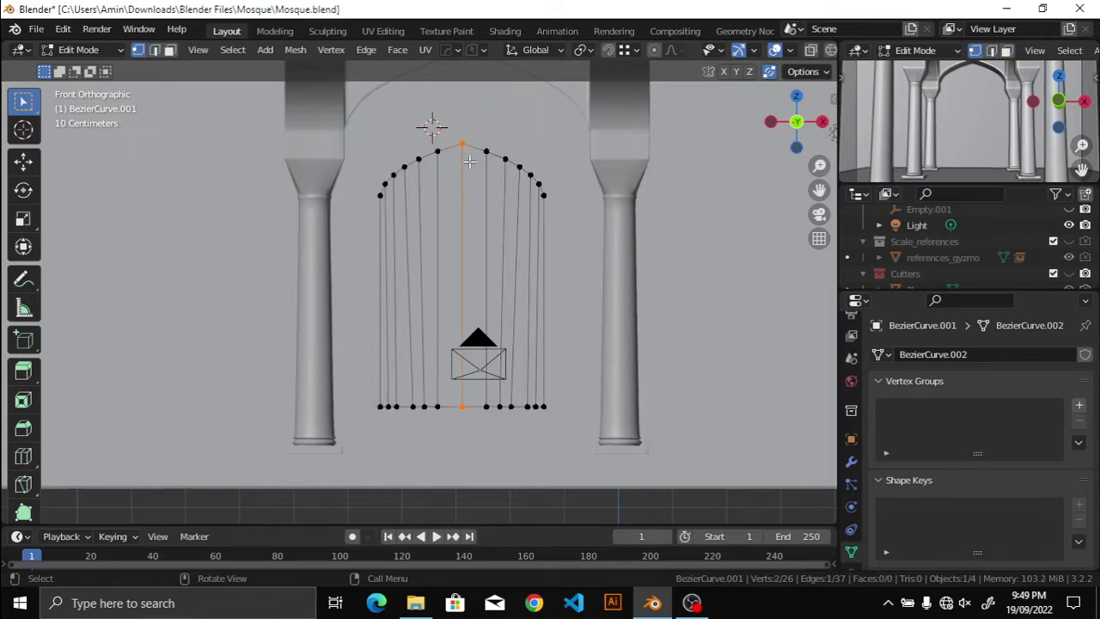
pyautogui.hotkey('shift', 'z')
pyautogui.scroll(1, 498, 160)
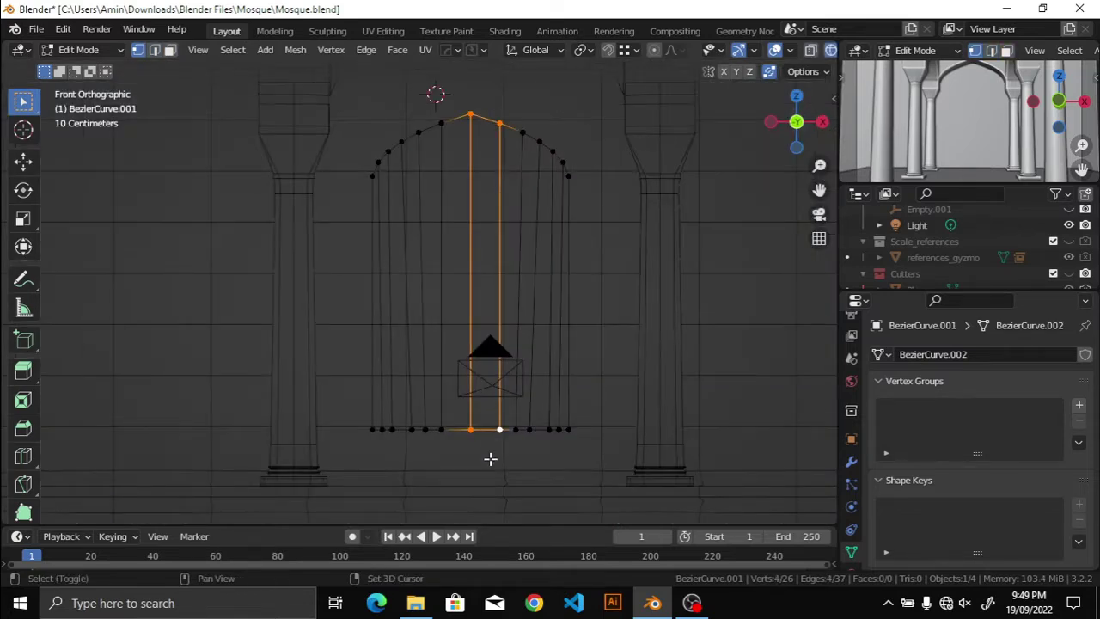
pyautogui.keyDown('alt'); pyautogui.click(491, 258); pyautogui.keyUp('alt')
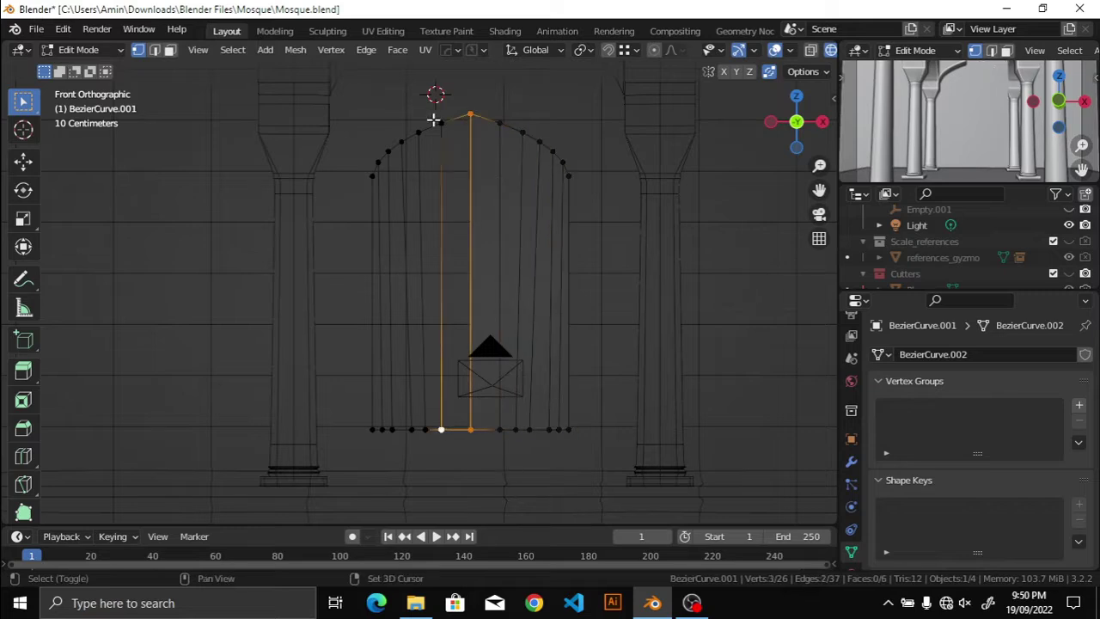
pyautogui.press('z')
pyautogui.hotkey('alt', 'a')
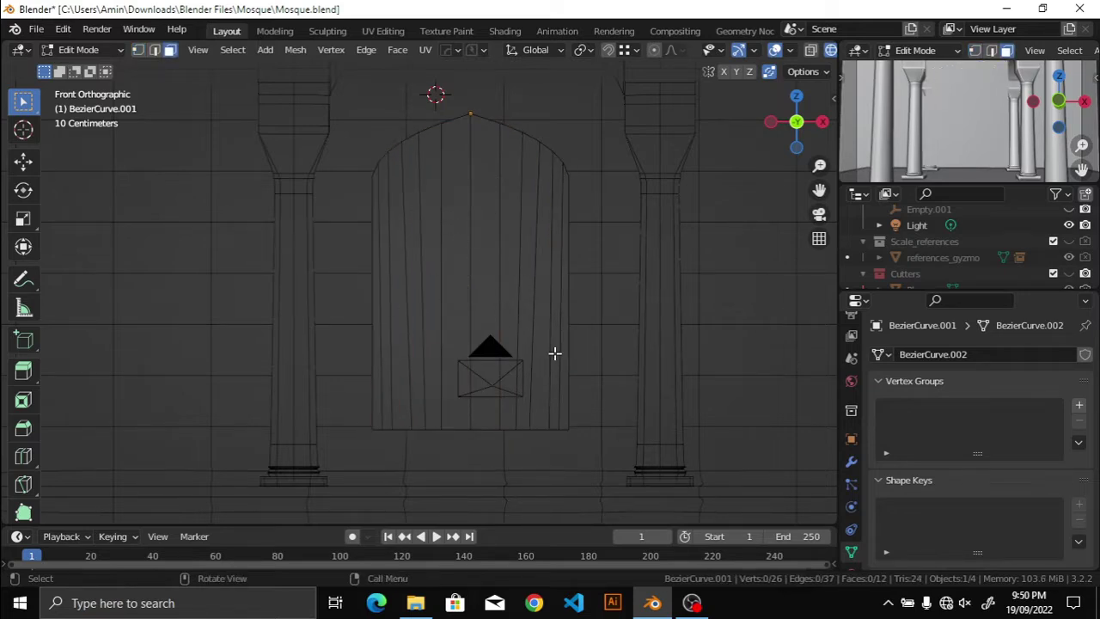
pyautogui.hotkey('shift', 'z')
pyautogui.scroll(-1, 515, 307)
# Step: Select all door faces and inset them to create a narrow border
pyautogui.press('a')
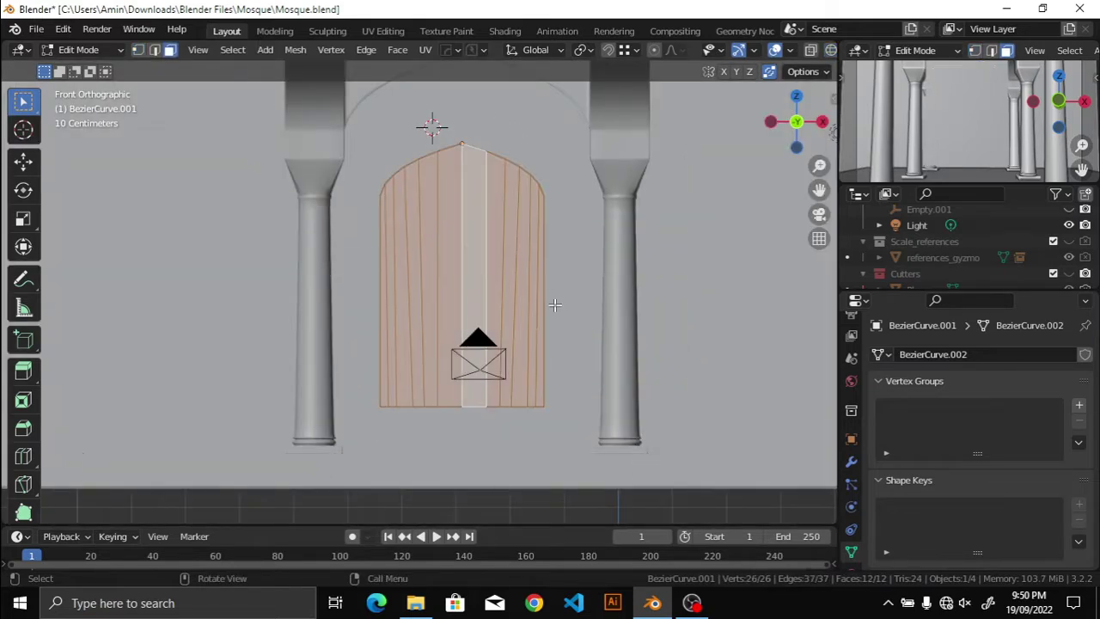
pyautogui.scroll(1, 560, 307)
pyautogui.press('i')
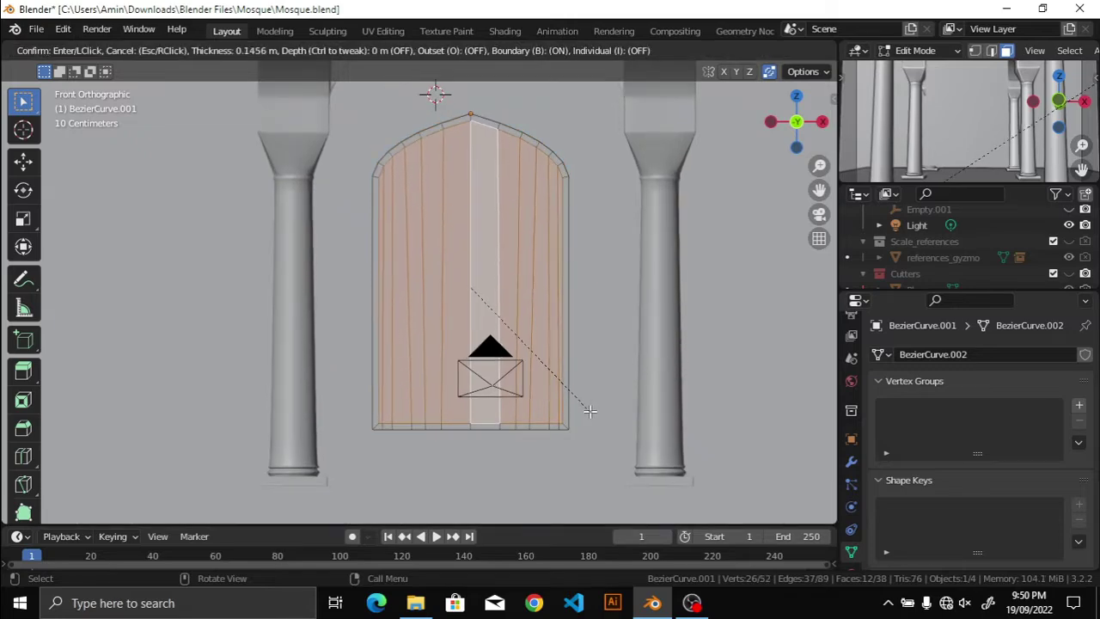
pyautogui.click(589, 411)
# Step: Invert the selection to the inset rim and scale it slightly outward
pyautogui.hotkey('shift', 'z')
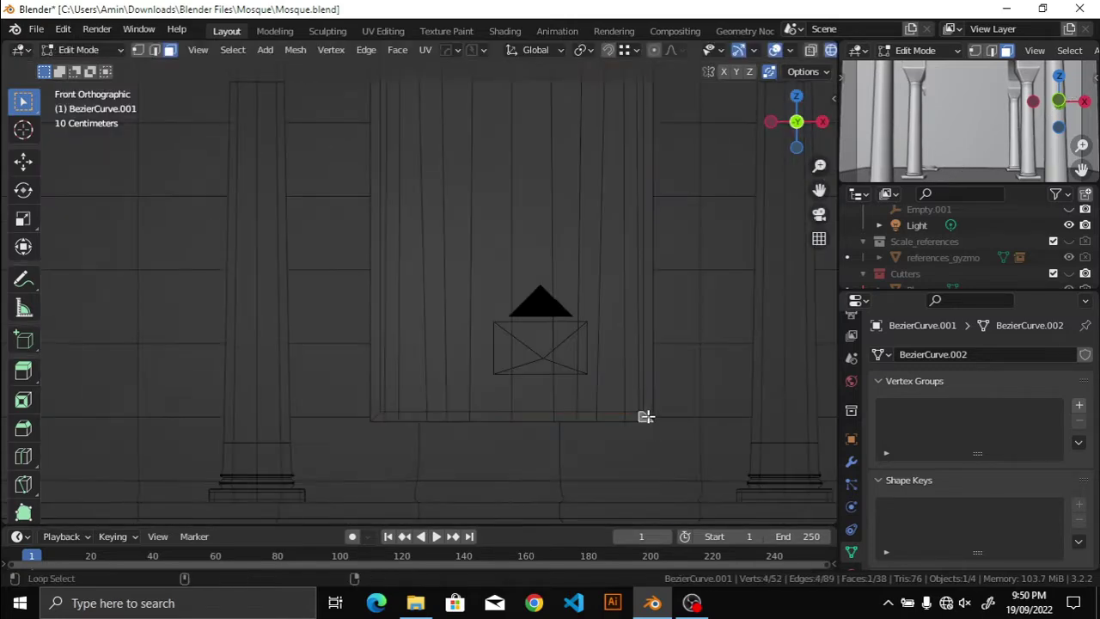
pyautogui.hotkey('ctrl', 'i')
pyautogui.press('s')
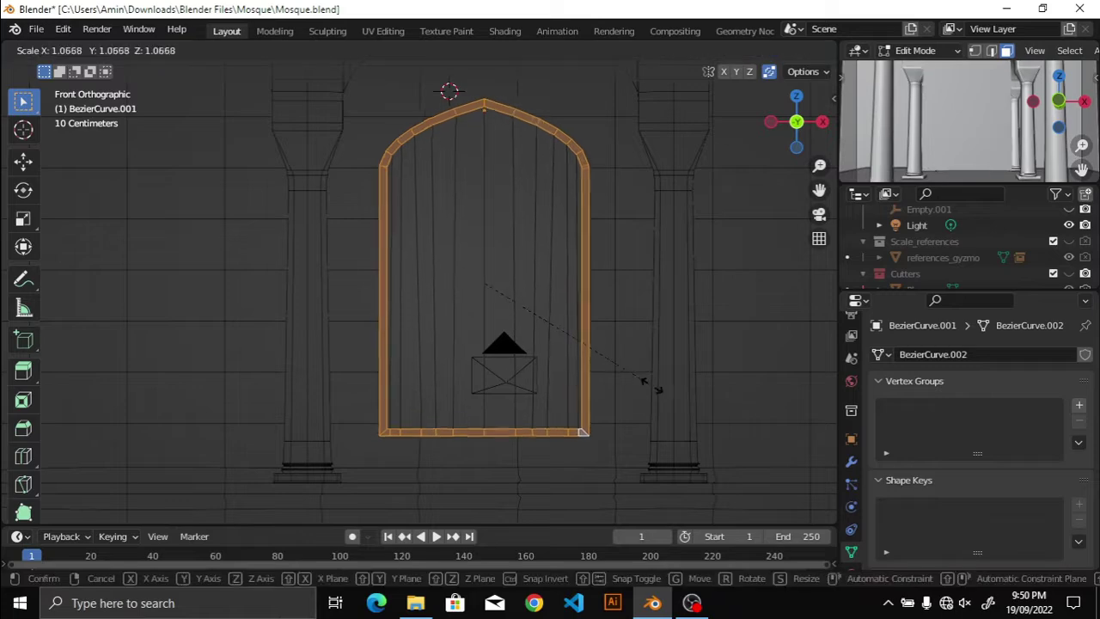
pyautogui.press('Escape')
pyautogui.scroll(1, 613, 315)
pyautogui.keyDown('shift'); pyautogui.moveTo(613, 315); pyautogui.dragTo(613, 341, button='middle'); pyautogui.keyUp('shift')
pyautogui.press('2')
pyautogui.press('s')
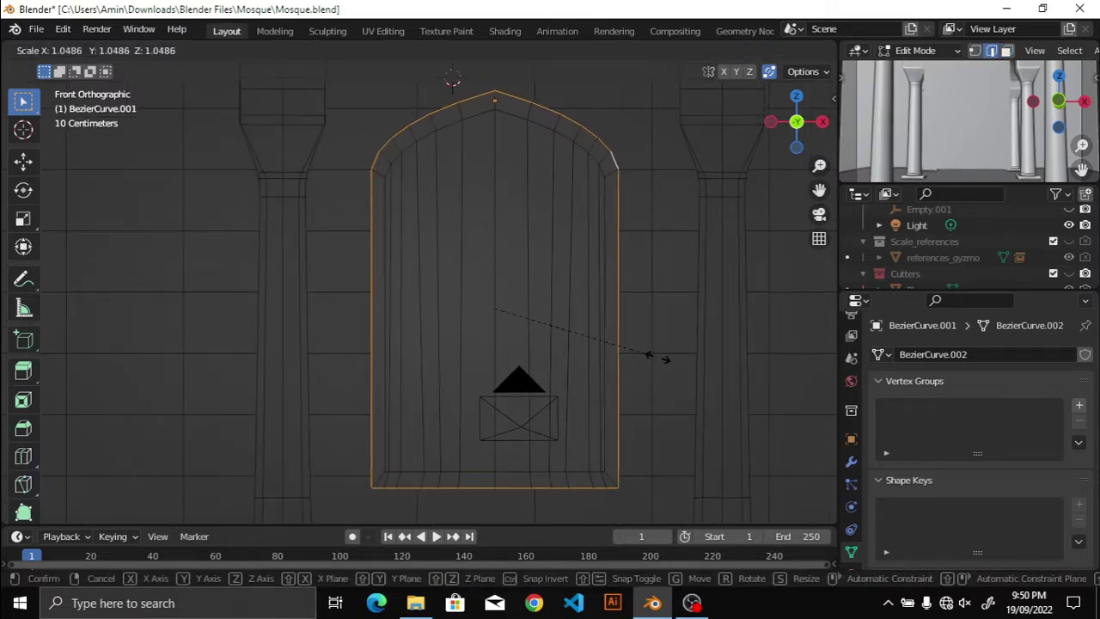
pyautogui.press('a')
pyautogui.press('s')
pyautogui.press('Escape')
# Step: Select the border faces, invert to the interior plank faces, and view them in perspective
pyautogui.click(611, 231)
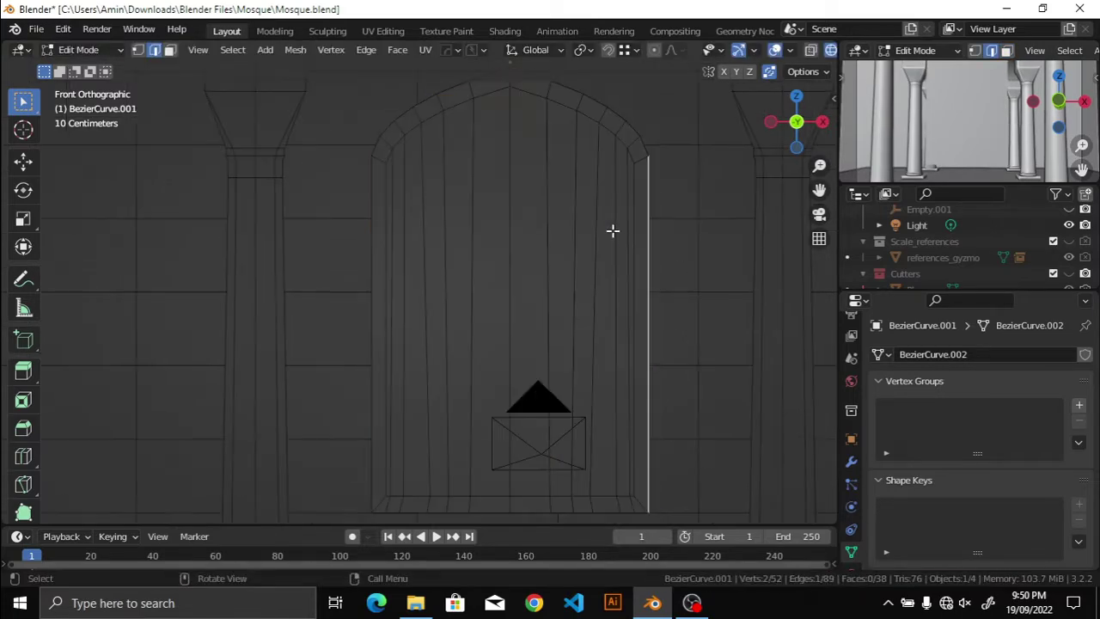
pyautogui.scroll(-2, 611, 232)
pyautogui.click(490, 233)
pyautogui.hotkey('ctrl', '3')
pyautogui.scroll(1, 403, 263)
pyautogui.keyDown('alt'); pyautogui.click(380, 159); pyautogui.keyUp('alt')
pyautogui.scroll(-1, 454, 221)
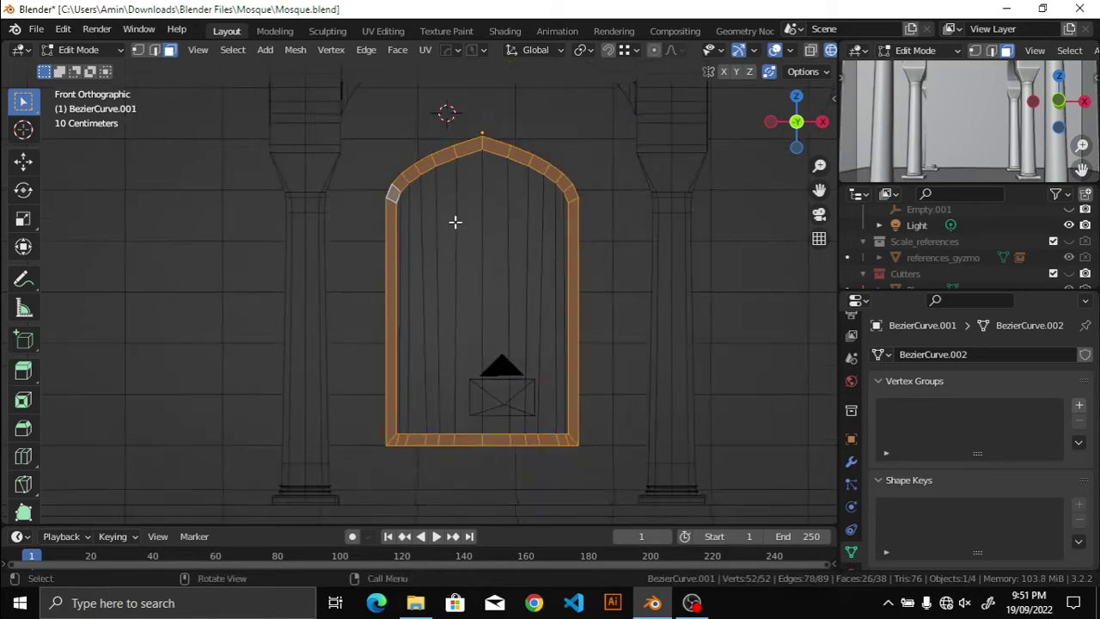
pyautogui.hotkey('ctrl', 'i')
pyautogui.scroll(-1, 637, 319)
pyautogui.moveTo(638, 320)
pyautogui.mouseDown(button='middle')
pyautogui.moveTo(528, 353)
pyautogui.moveTo(521, 270)
pyautogui.moveTo(492, 263)
pyautogui.moveTo(593, 262)
pyautogui.mouseUp(button='middle')
# Step: Extrude the plank faces back along their normal into the border frame
pyautogui.press('e')
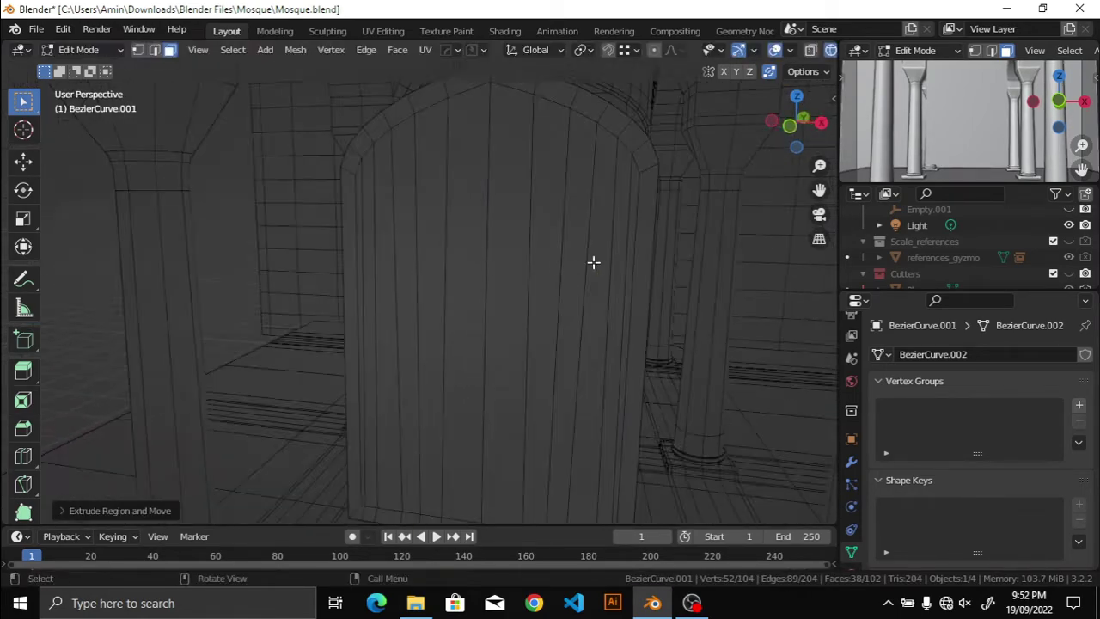
pyautogui.moveTo(633, 189)
pyautogui.mouseDown()
pyautogui.moveTo(550, 233)
pyautogui.moveTo(412, 268)
pyautogui.moveTo(358, 298)
pyautogui.mouseUp()
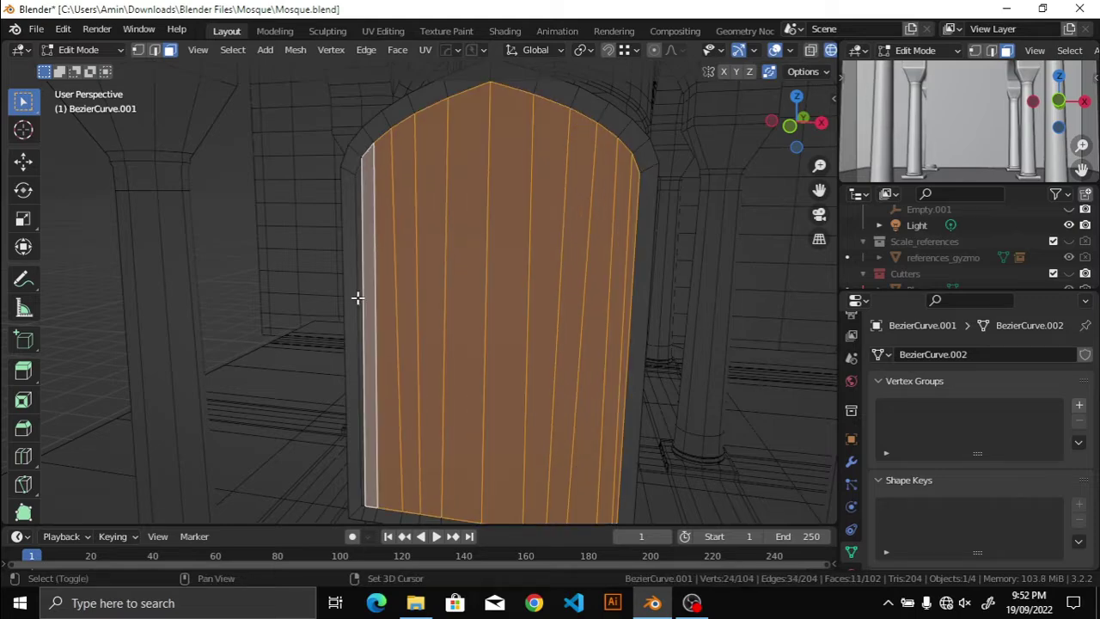
pyautogui.moveTo(359, 297); pyautogui.dragTo(538, 261, button='middle')
pyautogui.press('e')
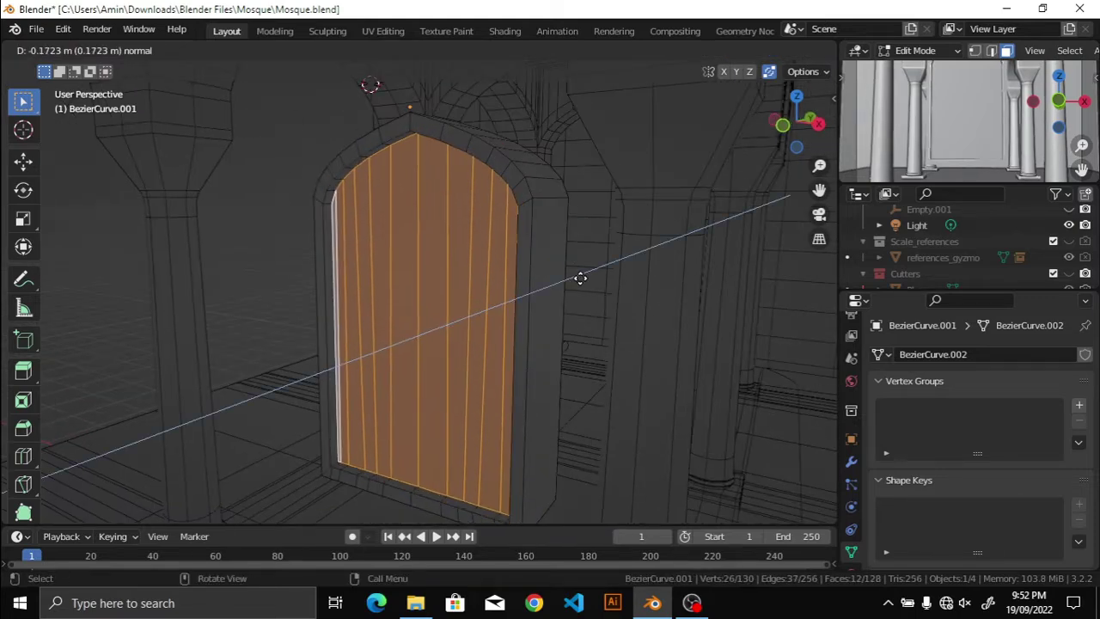
pyautogui.click(581, 277)
# Step: Isolate the door in Local View, then discard the trial groove extrusion and inset
pyautogui.press('KP_Divide')
pyautogui.hotkey('alt', 'z')
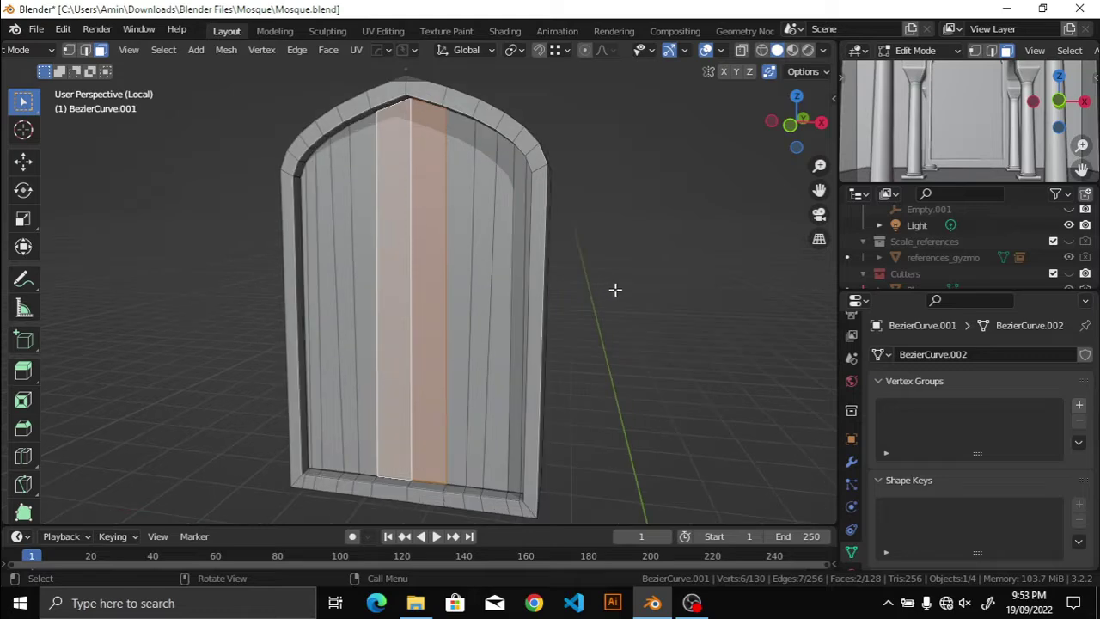
pyautogui.moveTo(614, 290); pyautogui.dragTo(600, 293, button='middle')
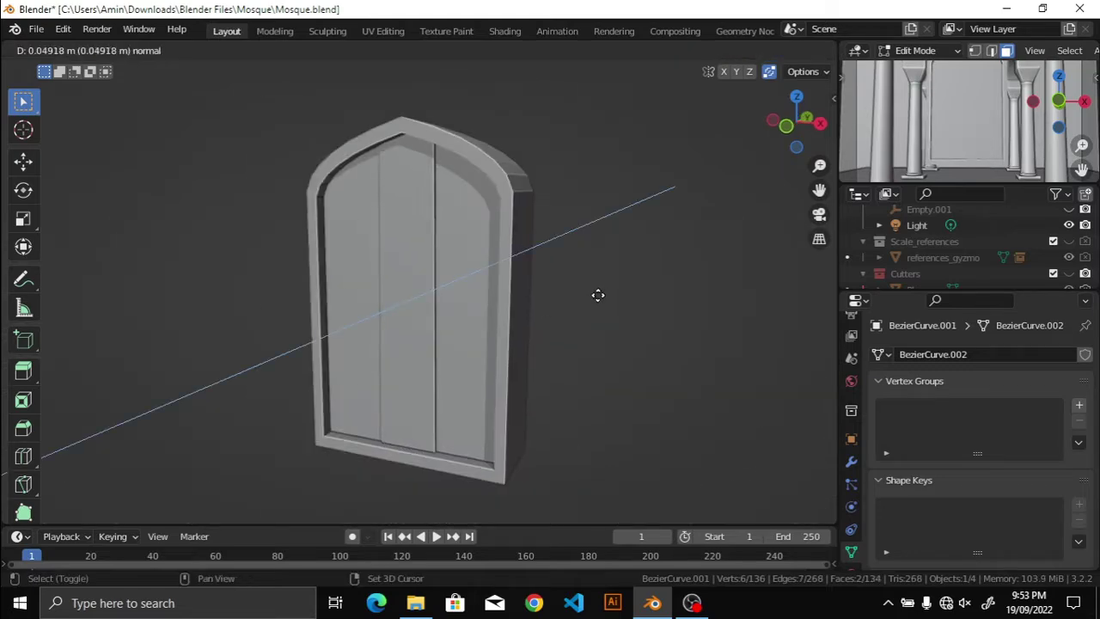
pyautogui.press('Escape')
pyautogui.hotkey('ctrl', 'z')
pyautogui.scroll(3, 568, 318)
pyautogui.scroll(-2, 604, 317)
pyautogui.press('i')
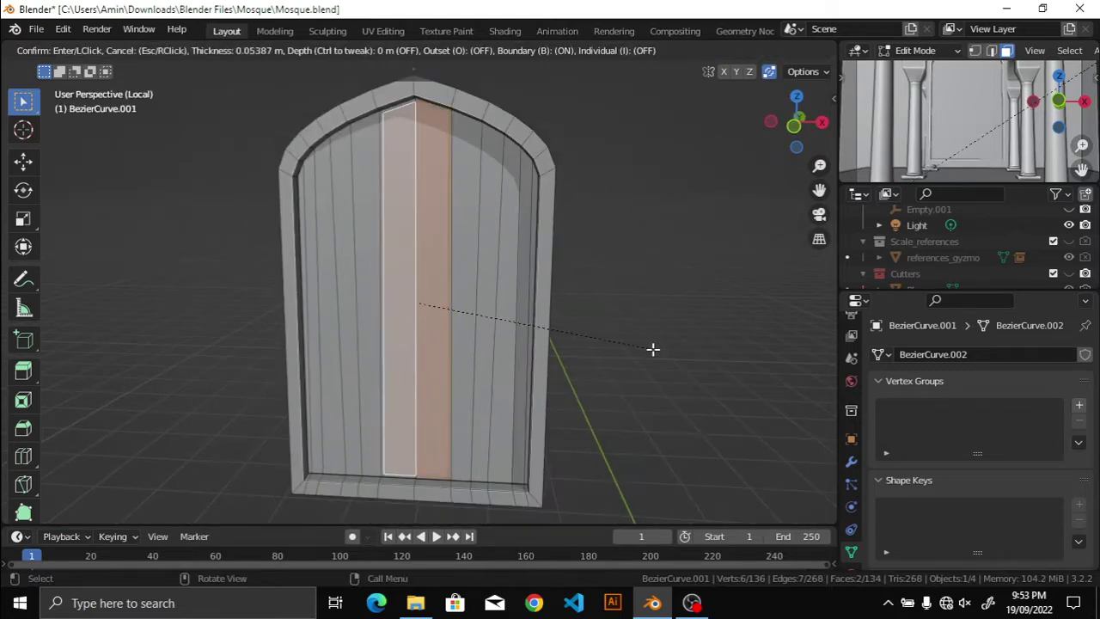
pyautogui.press('Escape')
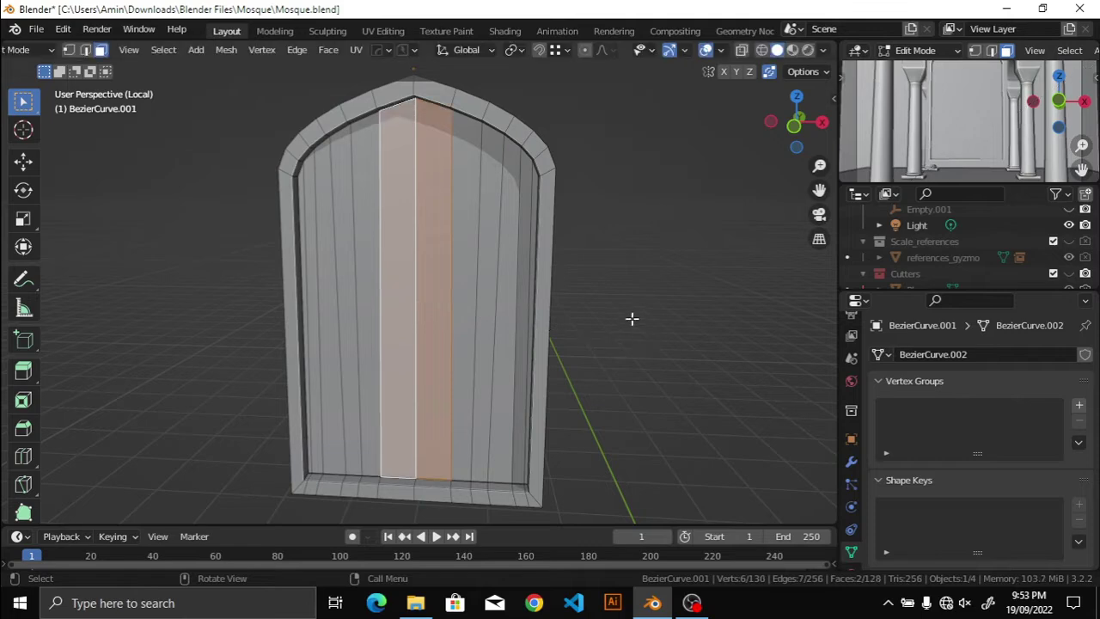
# Step: Select every coplanar plank face with Select Similar > Coplanar
pyautogui.press('s')
pyautogui.press('x')
pyautogui.press('Escape')
pyautogui.click(163, 50)
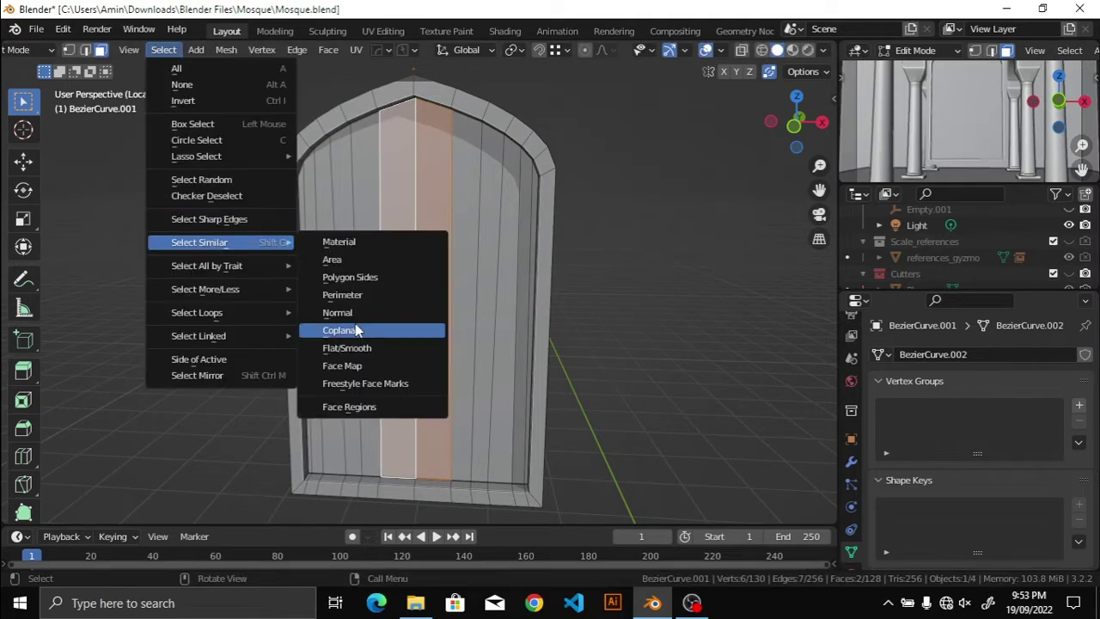
pyautogui.click(369, 329)
pyautogui.press('s')
pyautogui.press('Escape')
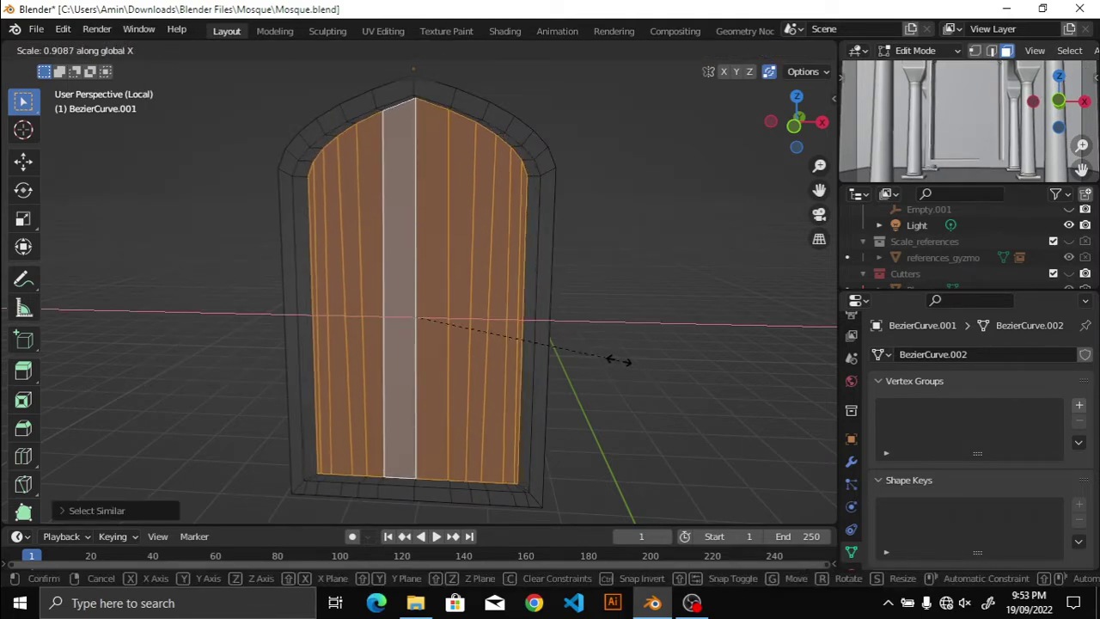
# Step: Add a centred vertical loop cut down the middle of the door
pyautogui.hotkey('ctrl', 'r')
pyautogui.click(447, 102)
pyautogui.rightClick(446, 102)
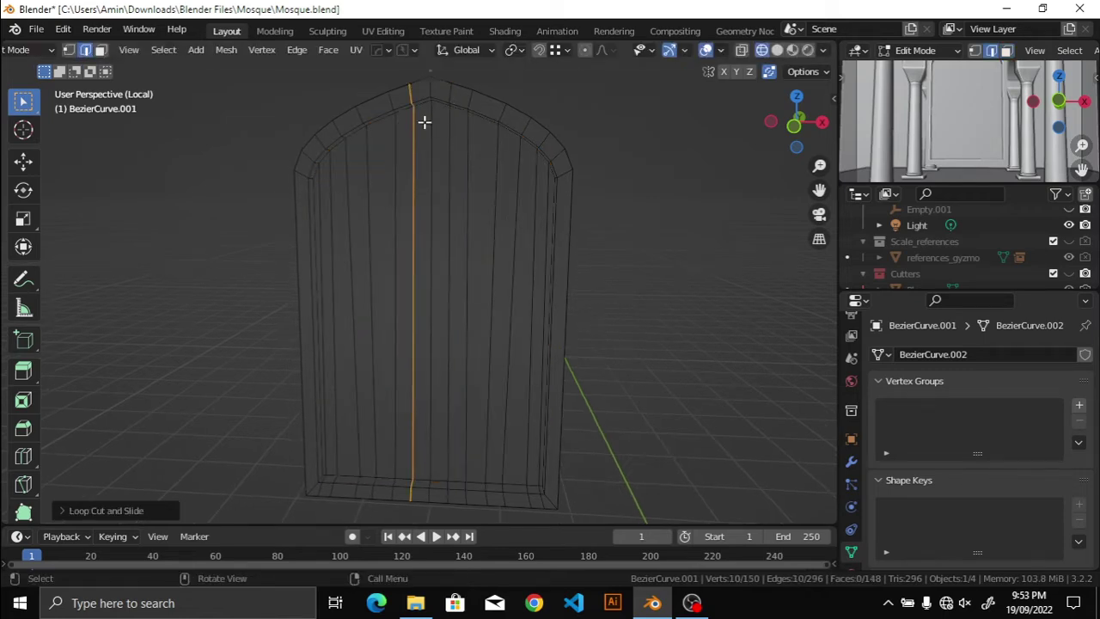
pyautogui.press('KP_1')
pyautogui.moveTo(473, 140)
pyautogui.mouseDown(button='middle')
pyautogui.moveTo(442, 201)
pyautogui.moveTo(564, 235)
pyautogui.mouseUp(button='middle')
# Step: Extrude the face column beside the centre cut along its normals
pyautogui.press('3')
pyautogui.keyDown('alt'); pyautogui.click(437, 172); pyautogui.keyUp('alt')
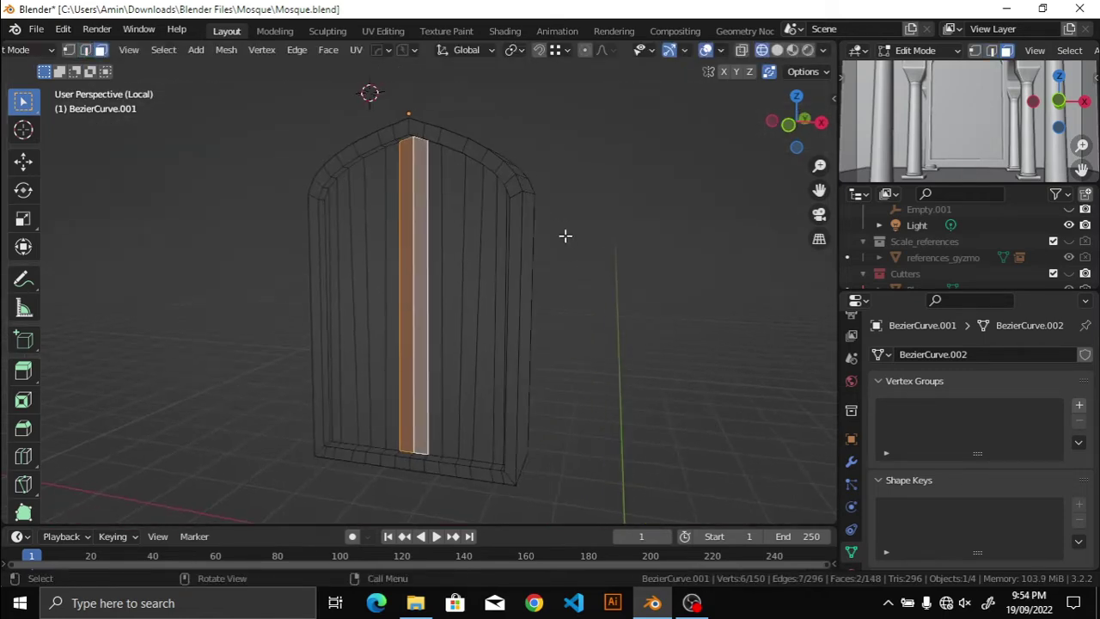
pyautogui.hotkey('shift', 'z')
pyautogui.hotkey('shift', 'alt', 'z')
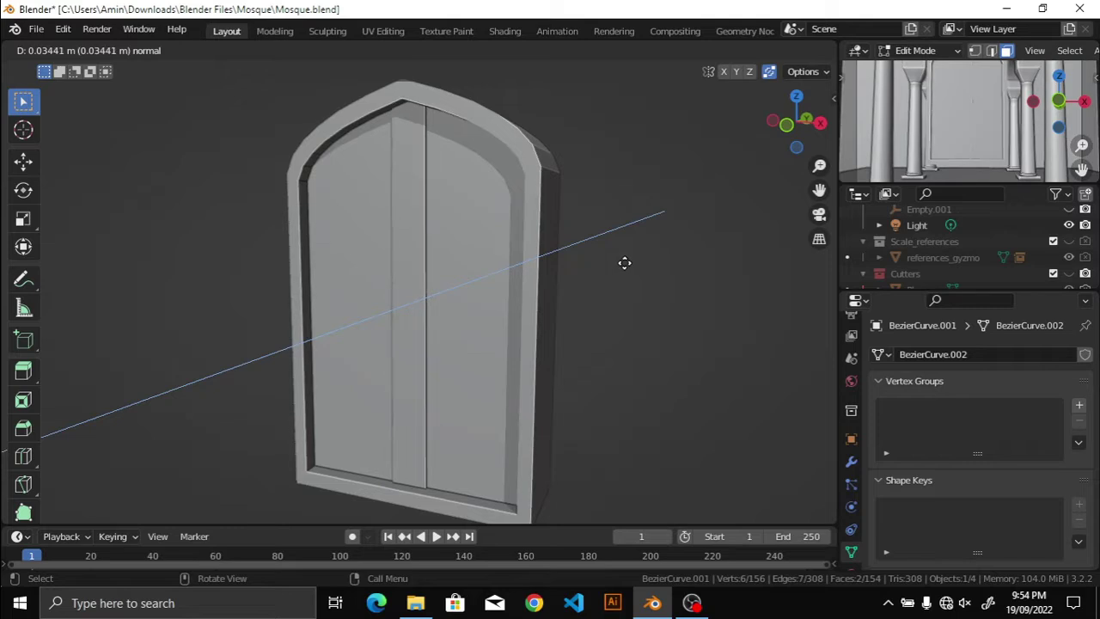
pyautogui.click(620, 263)
pyautogui.hotkey('shift', 'alt', 'z')
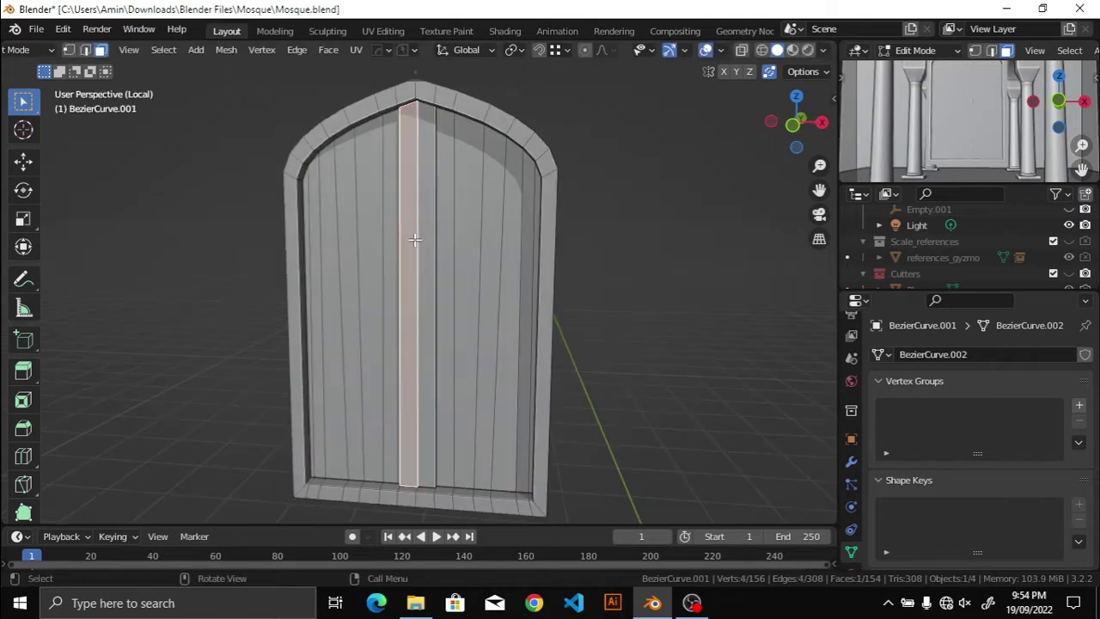
# Step: Bevel the centre edge into a narrow seam and inspect it in wireframe
pyautogui.press('2')
pyautogui.hotkey('ctrl', 'b')
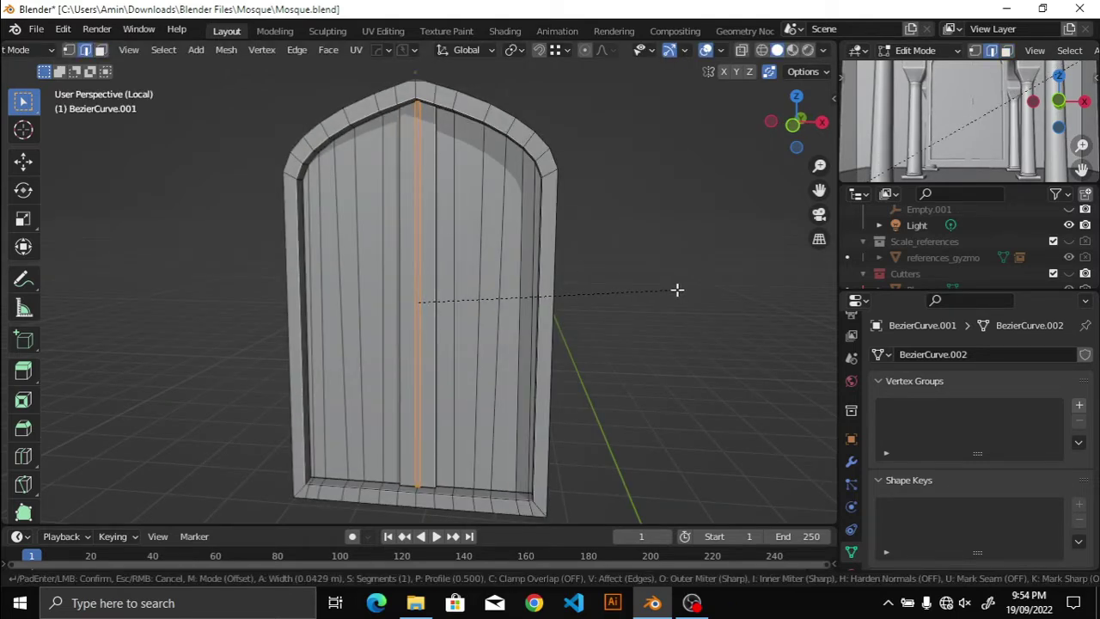
pyautogui.click(674, 290)
pyautogui.scroll(3, 614, 295)
pyautogui.press('z')
pyautogui.click(489, 294)
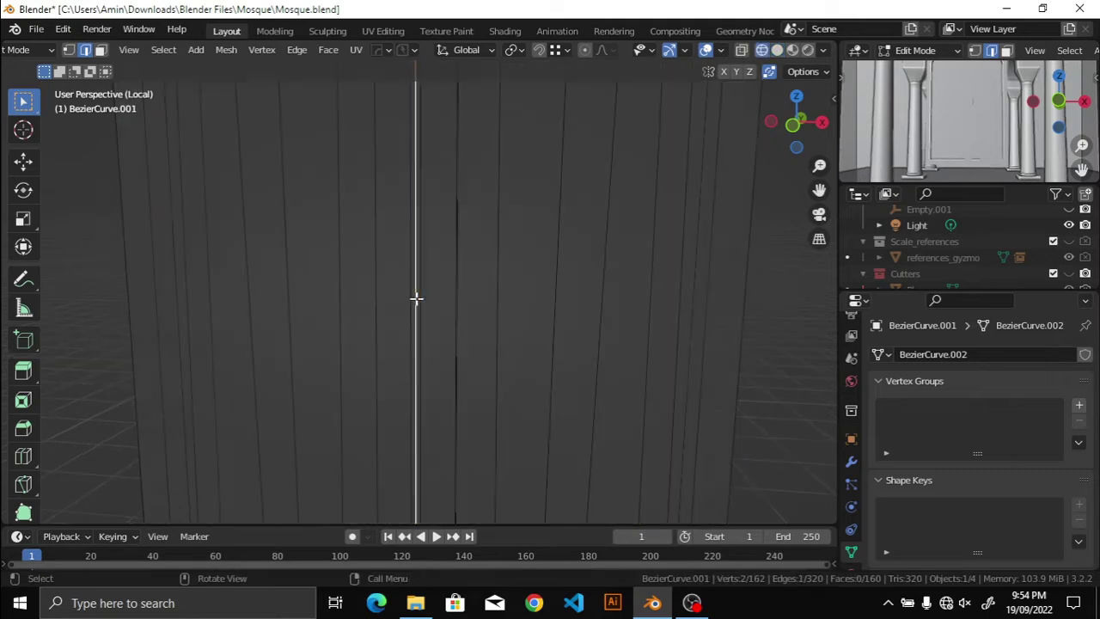
pyautogui.scroll(-3, 510, 248)
# Step: Bevel the central seam edge and return to solid shading
pyautogui.keyDown('alt'); pyautogui.click(372, 205); pyautogui.keyUp('alt')
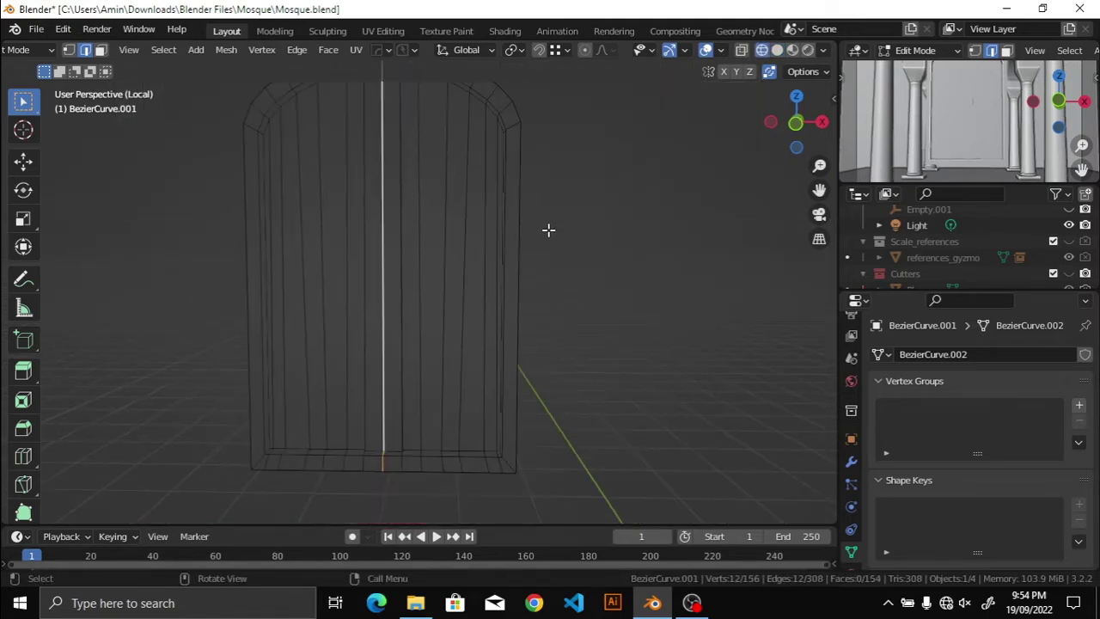
pyautogui.hotkey('ctrl', 'b')
pyautogui.rightClick(380, 283)
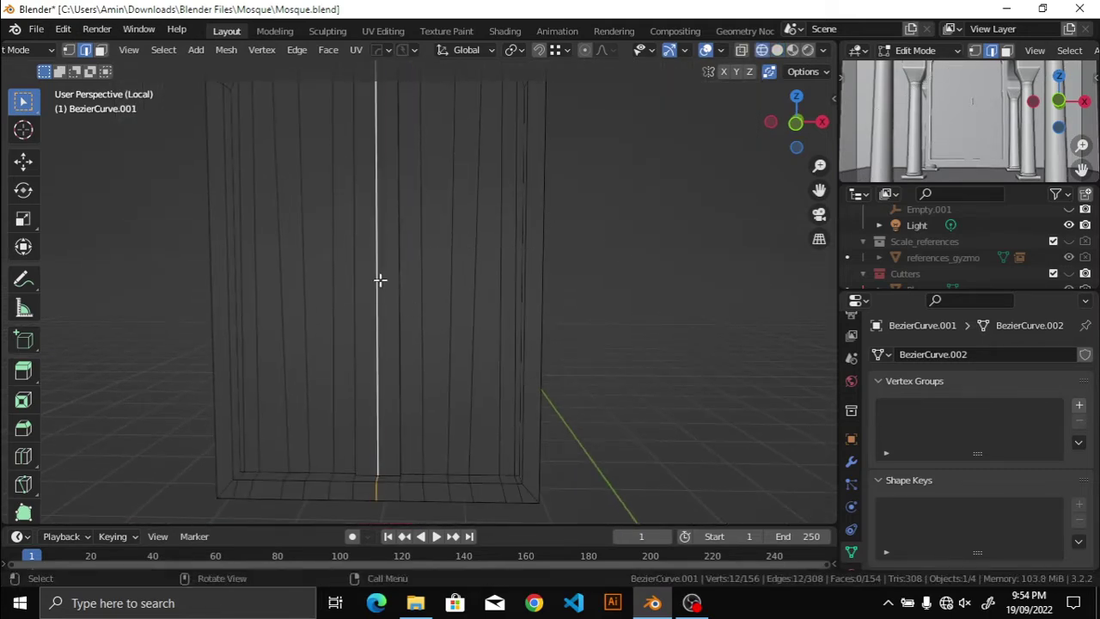
pyautogui.moveTo(381, 282); pyautogui.dragTo(585, 309, button='middle')
pyautogui.hotkey('ctrl', 'b')
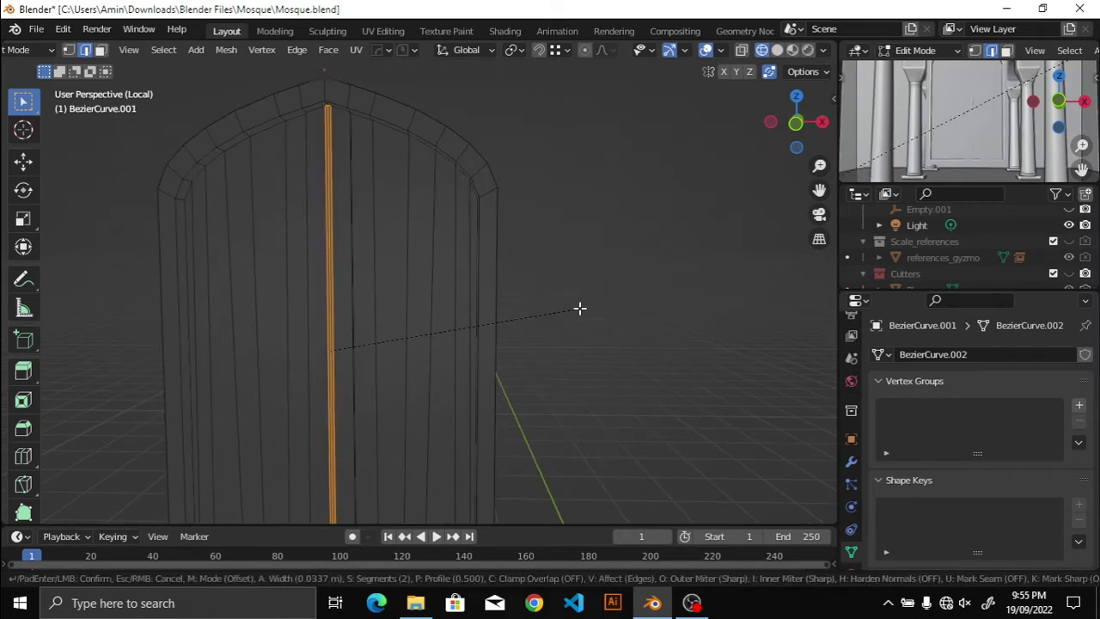
pyautogui.click(567, 307)
pyautogui.scroll(3, 285, 280)
pyautogui.press('z')
pyautogui.click(565, 300)
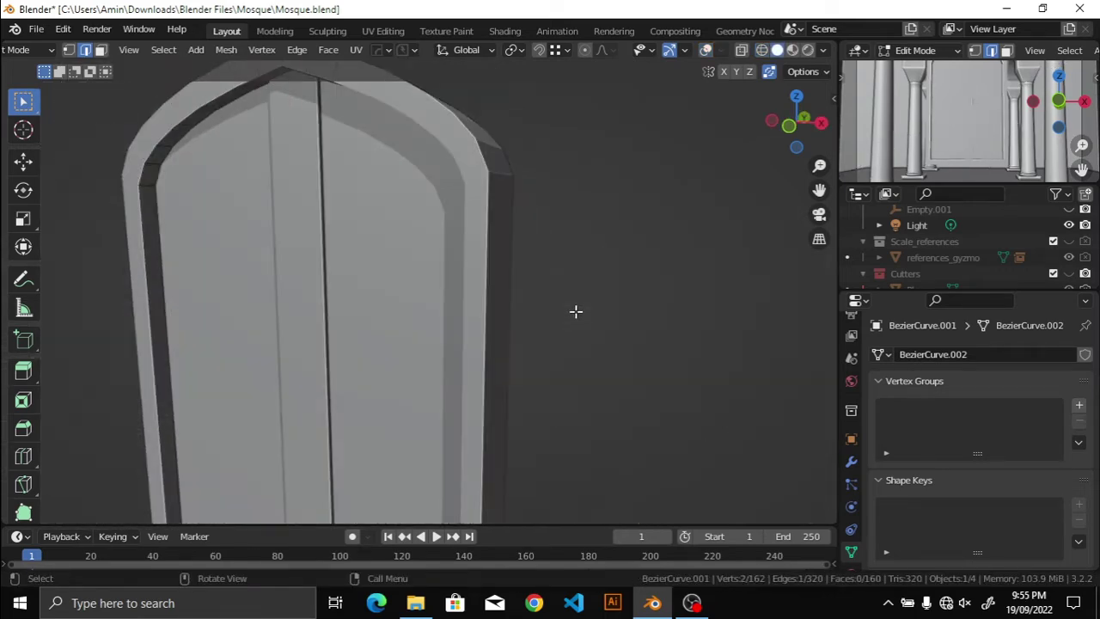
# Step: Push the seam geometry back along Y to recess the groove
pyautogui.press('g')
pyautogui.press('y')
pyautogui.click(530, 300)
pyautogui.scroll(-4, 513, 300)
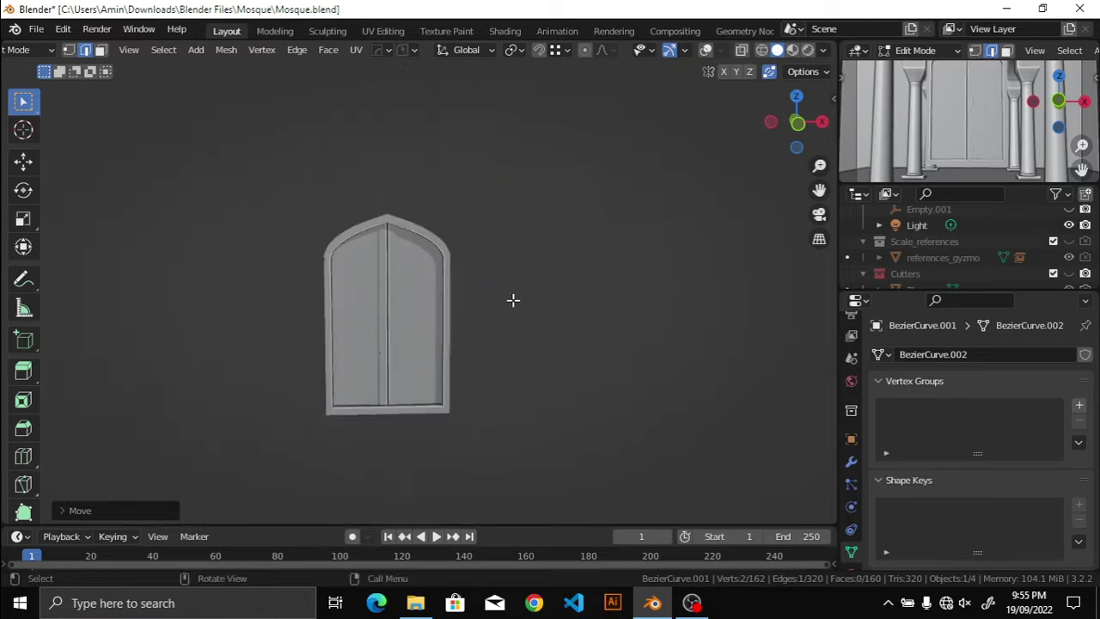
pyautogui.scroll(5, 510, 299)
pyautogui.scroll(3, 661, 370)
pyautogui.scroll(-3, 662, 371)
# Step: Fine-tune the seam faces' width with two X-axis scalings
pyautogui.press('s')
pyautogui.press('x')
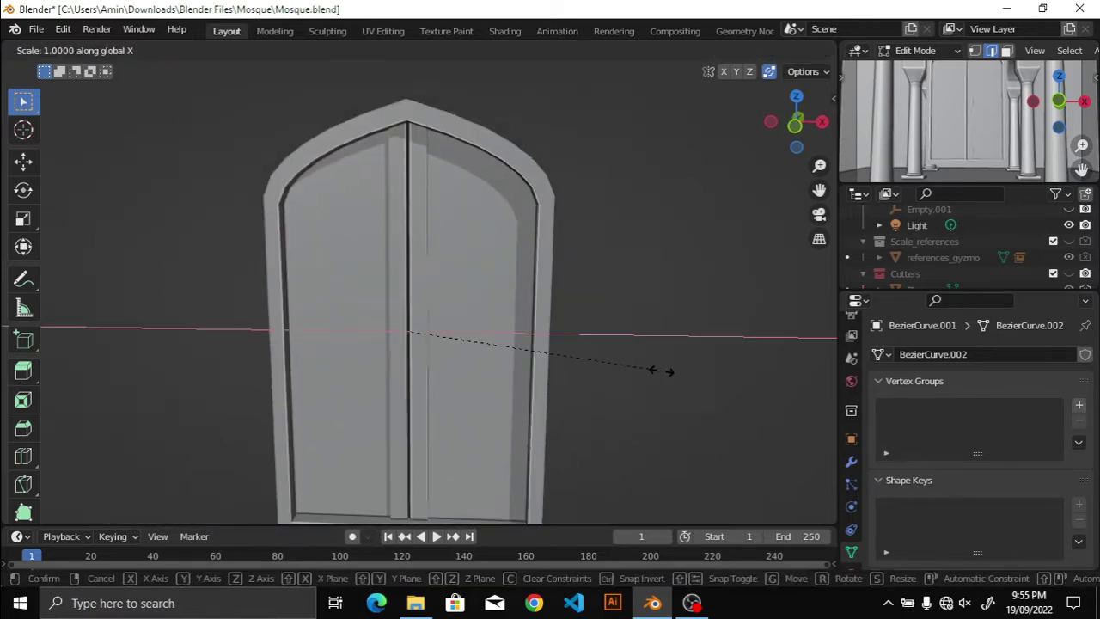
pyautogui.click(535, 350)
pyautogui.scroll(1, 516, 352)
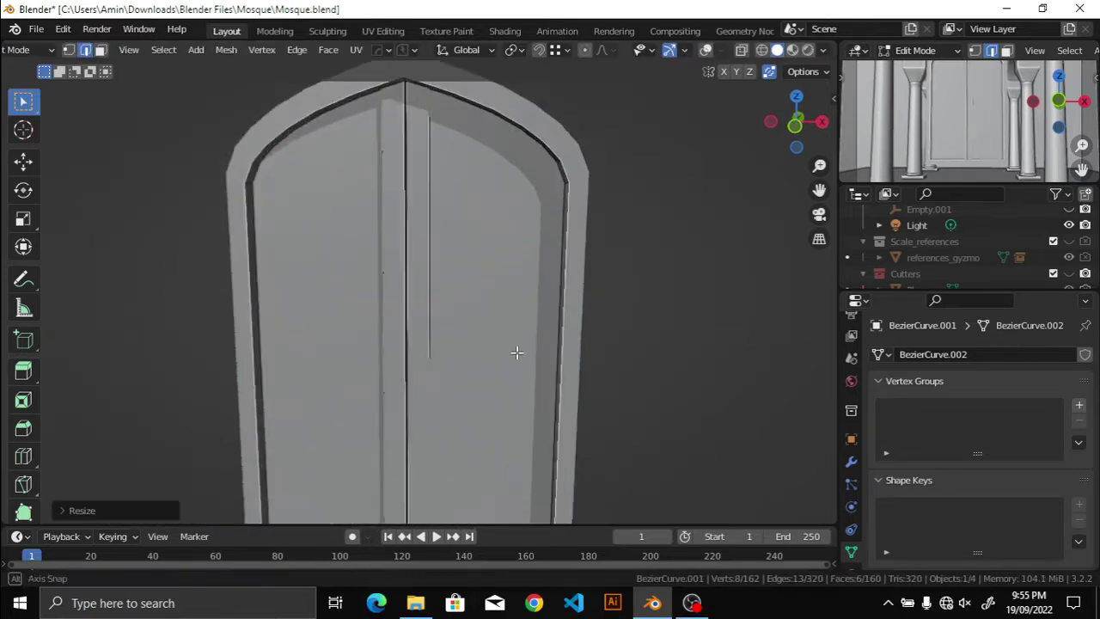
pyautogui.scroll(3, 530, 338)
pyautogui.scroll(-5, 565, 334)
pyautogui.scroll(-2, 564, 335)
pyautogui.scroll(5, 565, 335)
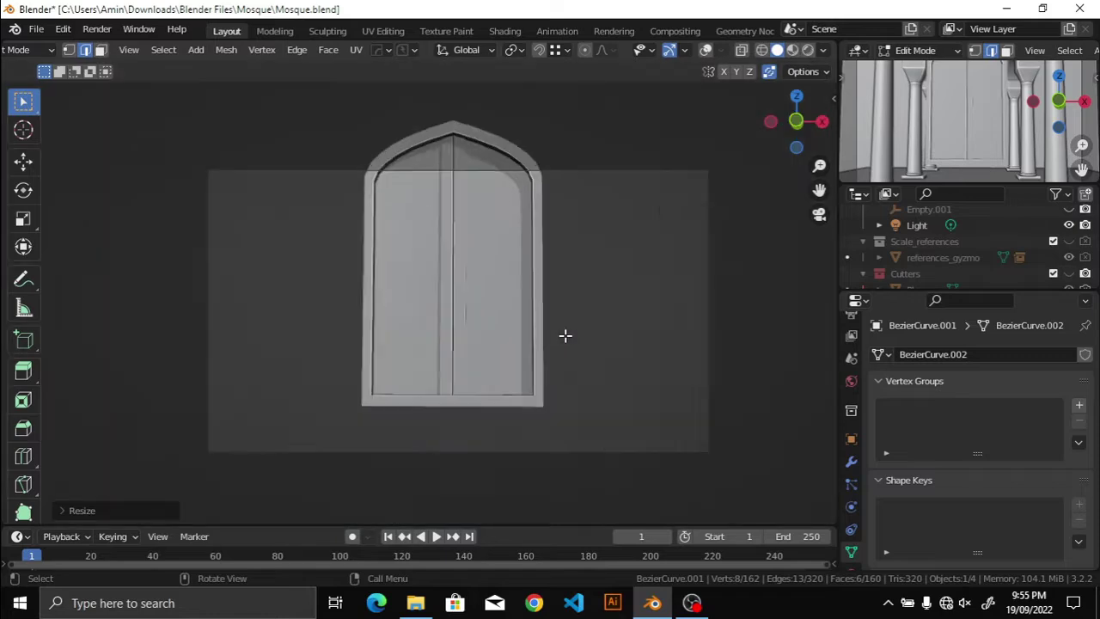
pyautogui.scroll(2, 601, 344)
pyautogui.press('s')
pyautogui.press('x')
pyautogui.click(557, 325)
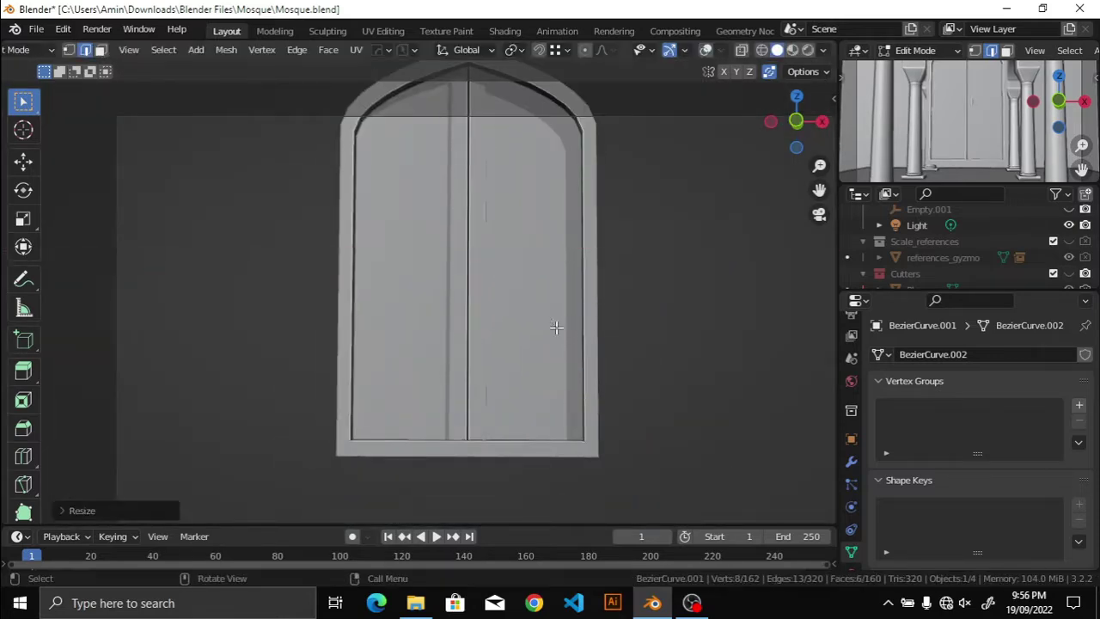
pyautogui.moveTo(557, 326)
pyautogui.mouseDown(button='middle')
pyautogui.moveTo(520, 336)
pyautogui.moveTo(505, 307)
pyautogui.moveTo(518, 308)
pyautogui.mouseUp(button='middle')
# Step: In face mode, select all matching plank faces with Select Similar, then cancel a trial inset
pyautogui.press('3')
pyautogui.click(519, 307)
pyautogui.click(163, 49)
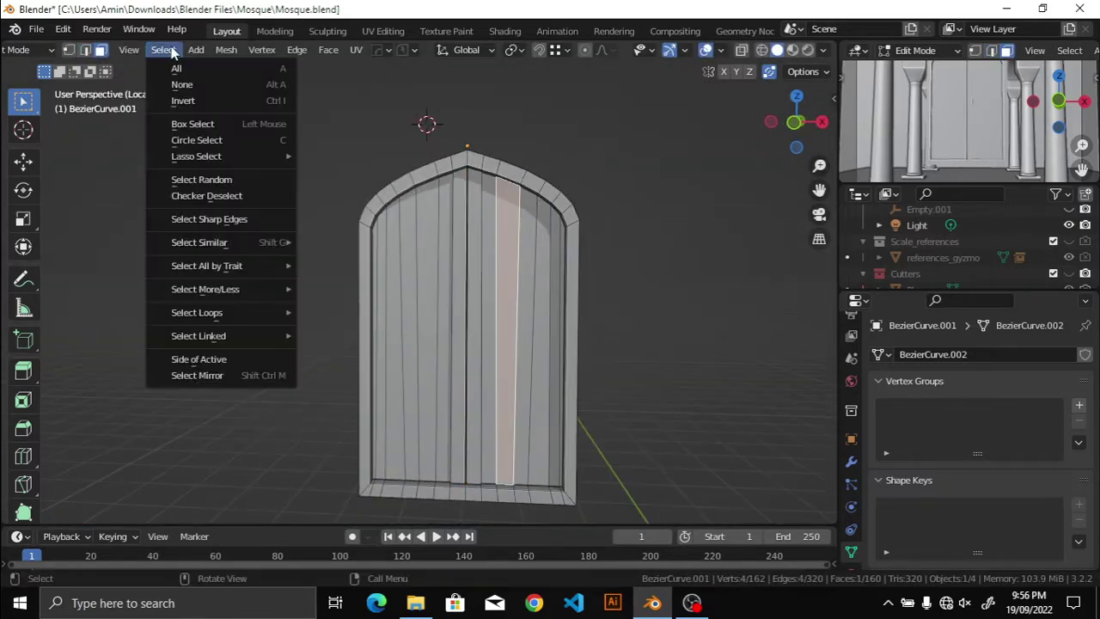
pyautogui.click(335, 284)
pyautogui.press('z')
pyautogui.click(294, 418)
pyautogui.press('i')
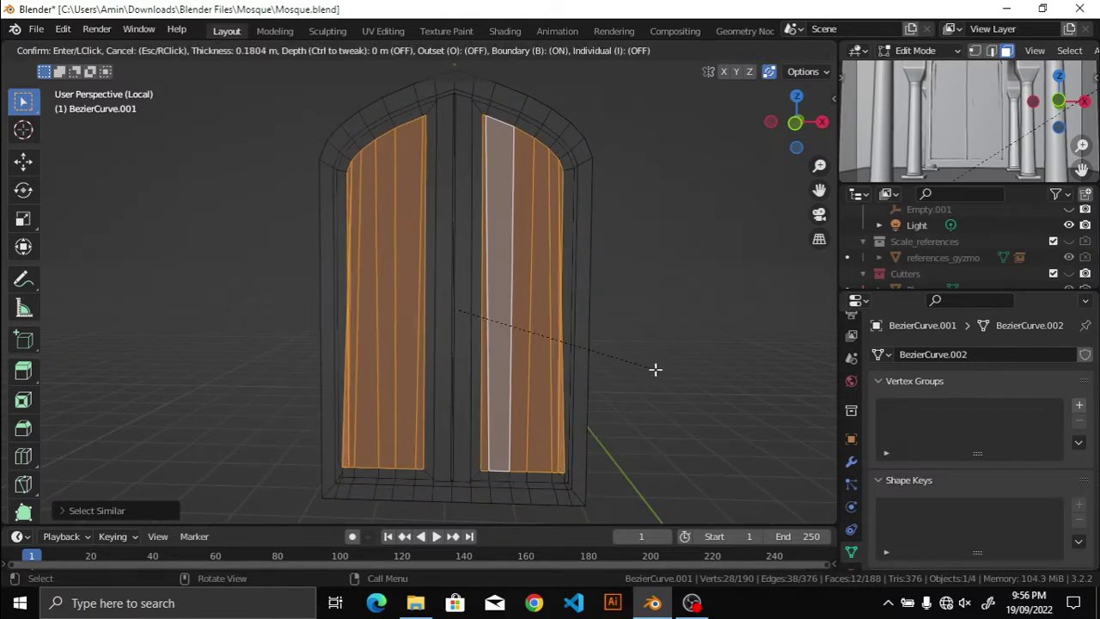
pyautogui.press('Escape')
# Step: Slide a stray vertex and then its edge back into place along the door
pyautogui.press('1')
pyautogui.scroll(3, 696, 279)
pyautogui.scroll(-3, 696, 278)
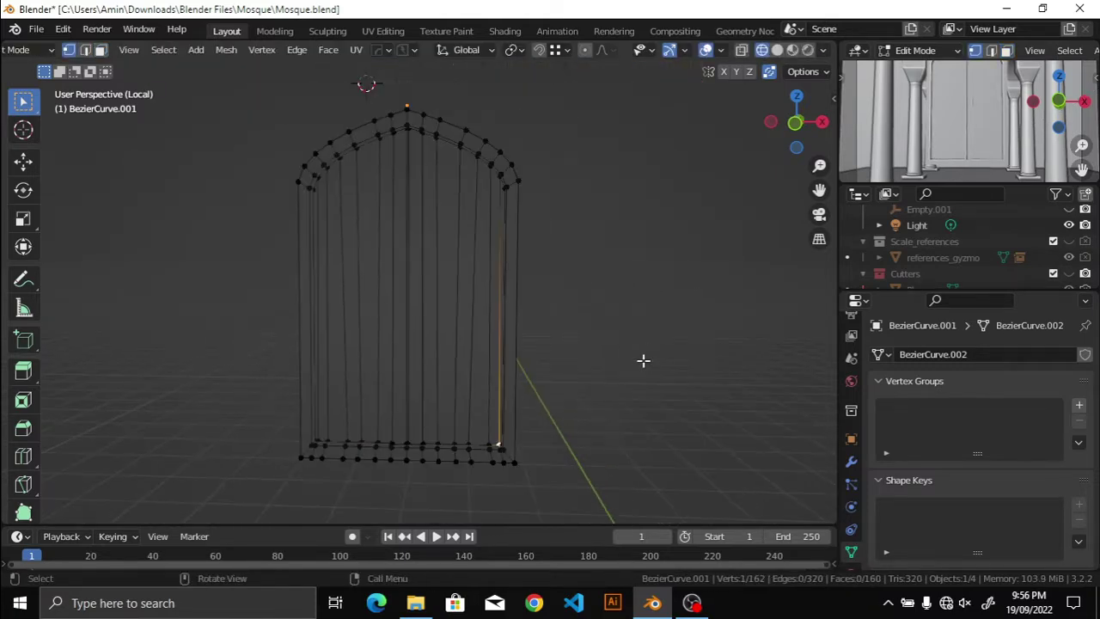
pyautogui.hotkey('shift', 'v')
pyautogui.click(644, 361)
pyautogui.scroll(2, 519, 126)
pyautogui.scroll(-3, 573, 322)
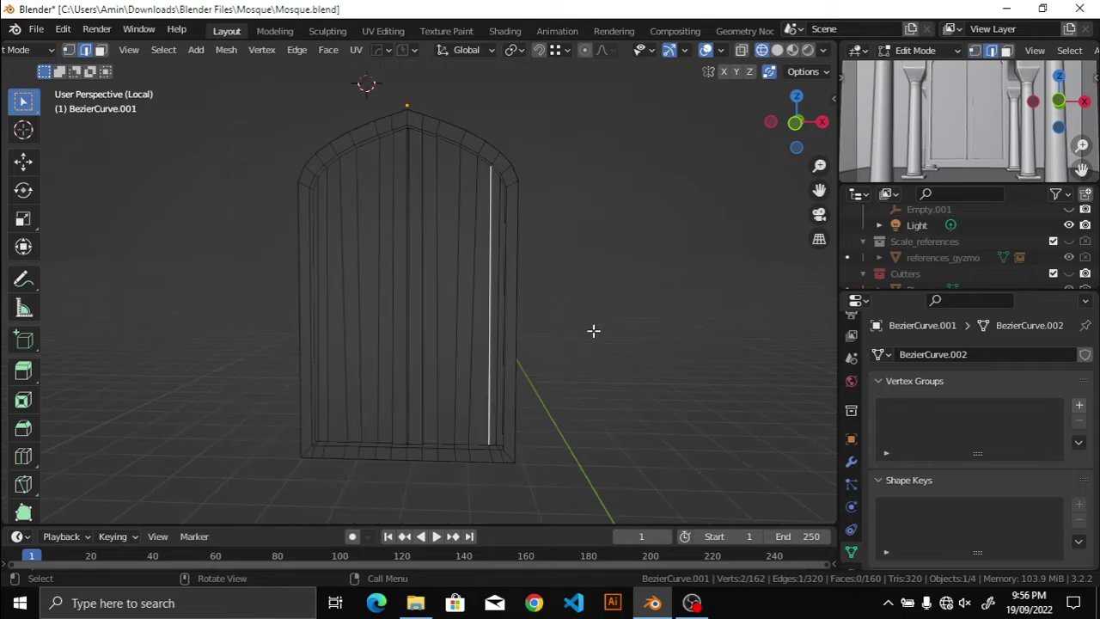
pyautogui.press('2')
pyautogui.press('g')
pyautogui.press('g')
pyautogui.click(579, 346)
# Step: From the front view, slide the bottom vertex along its edge to tidy the plank area
pyautogui.press('KP_1')
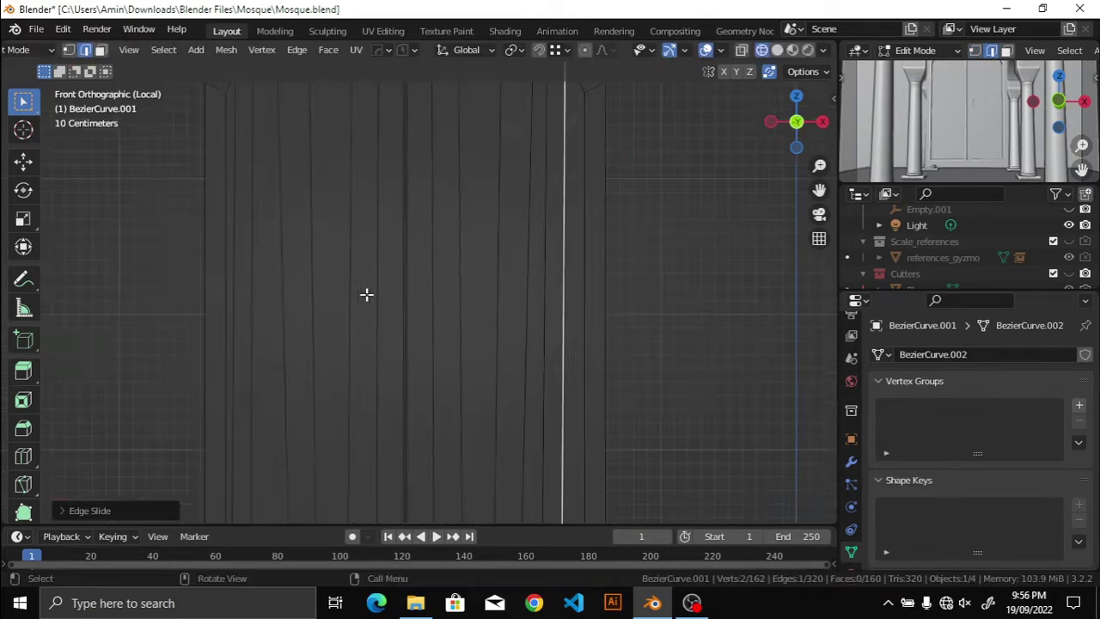
pyautogui.scroll(-3, 402, 288)
pyautogui.moveTo(599, 294); pyautogui.dragTo(594, 354, button='middle')
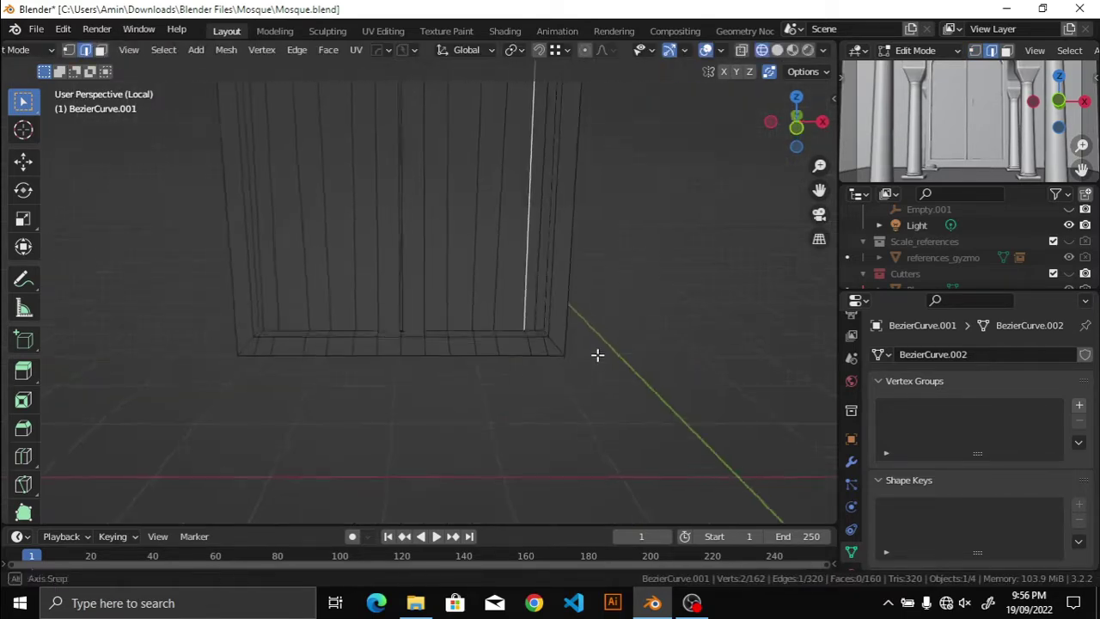
pyautogui.press('1')
pyautogui.hotkey('shift', 'v')
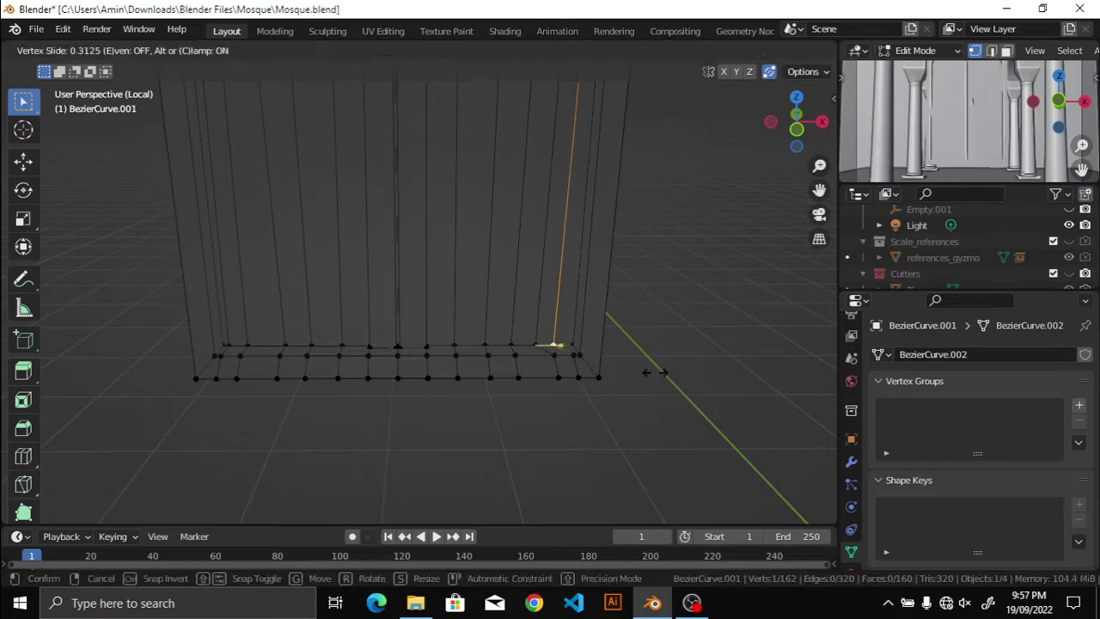
pyautogui.press('Escape')
pyautogui.scroll(-3, 480, 362)
# Step: Reselect the similar plank faces, inset them, and scale the panels smaller twice
pyautogui.click(164, 49)
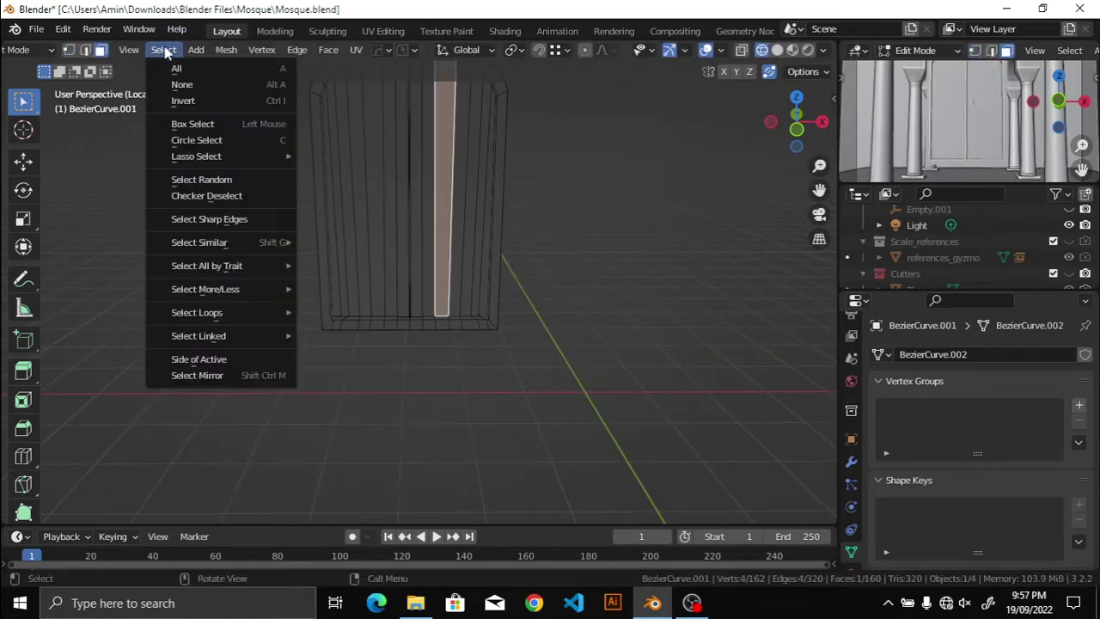
pyautogui.click(339, 249)
pyautogui.press('KP_1')
pyautogui.press('i')
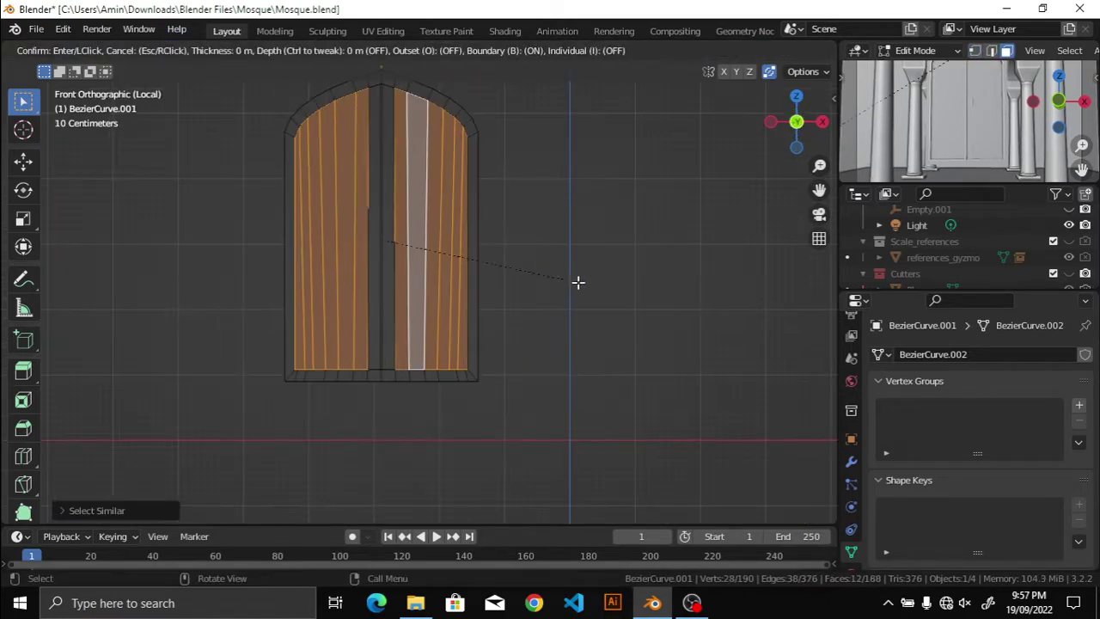
pyautogui.click(572, 284)
pyautogui.press('s')
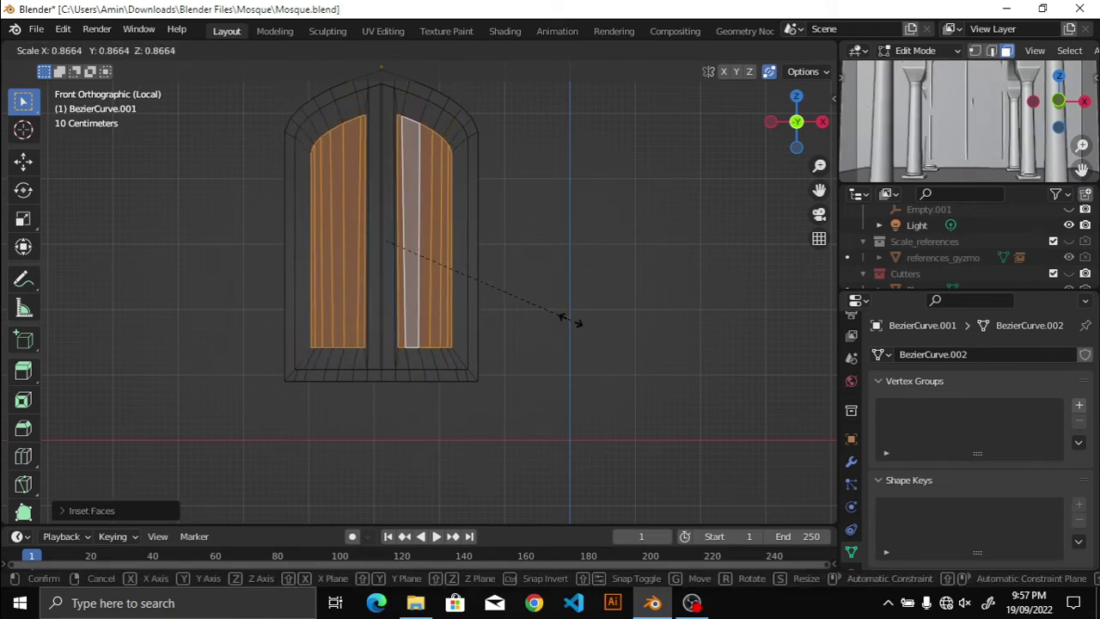
pyautogui.click(570, 318)
pyautogui.press('s')
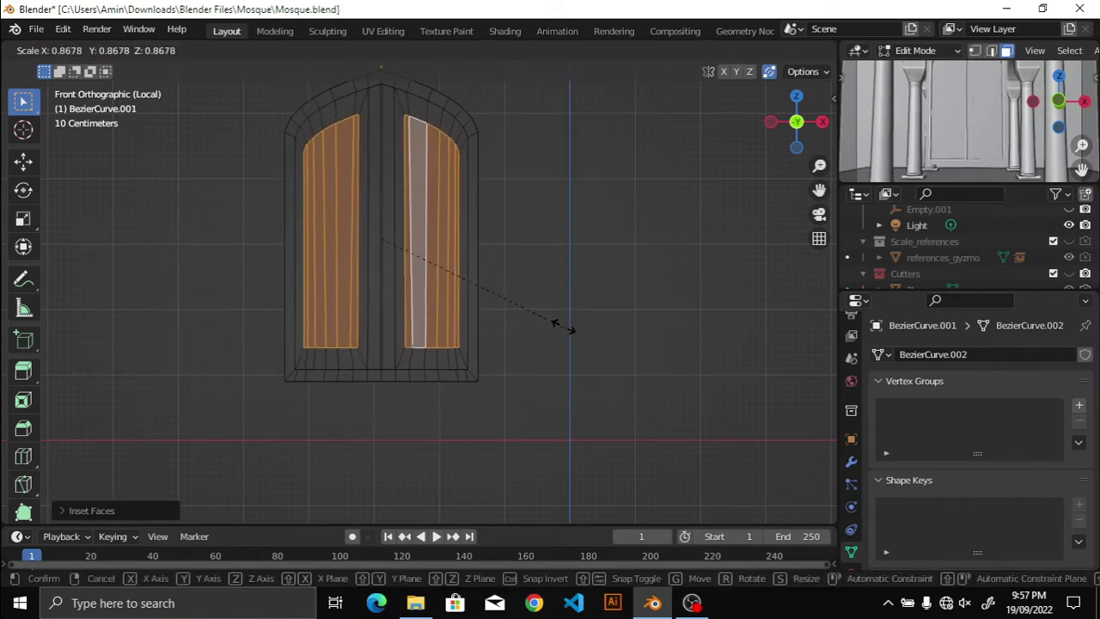
pyautogui.click(563, 325)
# Step: Check the panels in solid shading, then lower them along Z inside the arched frame
pyautogui.hotkey('shift', 'z')
pyautogui.press('KP_Decimal')
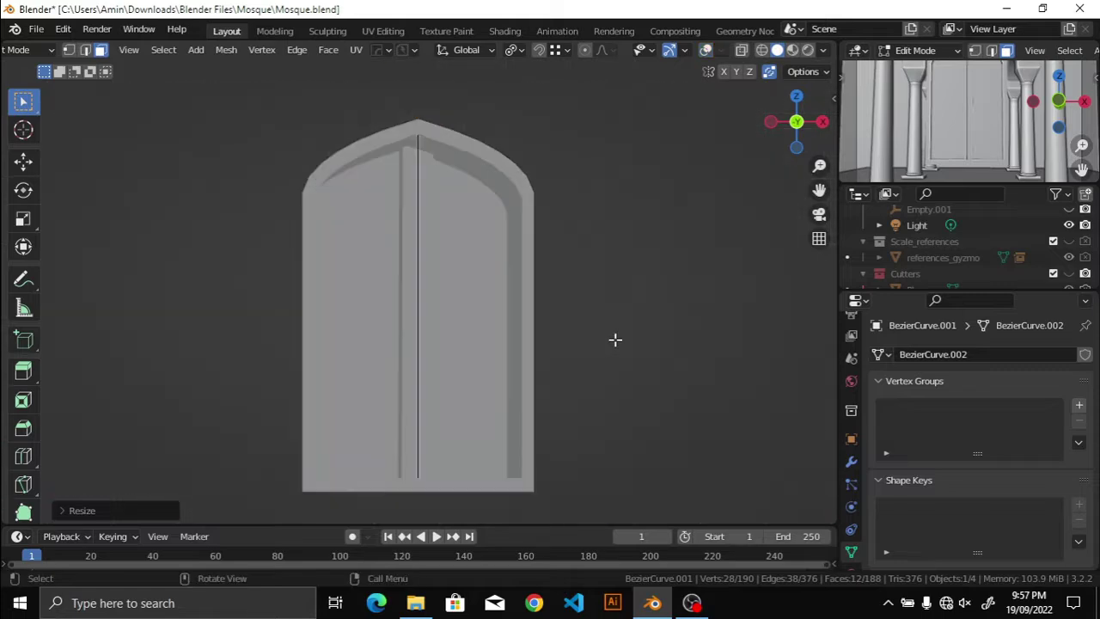
pyautogui.hotkey('shift', 'z')
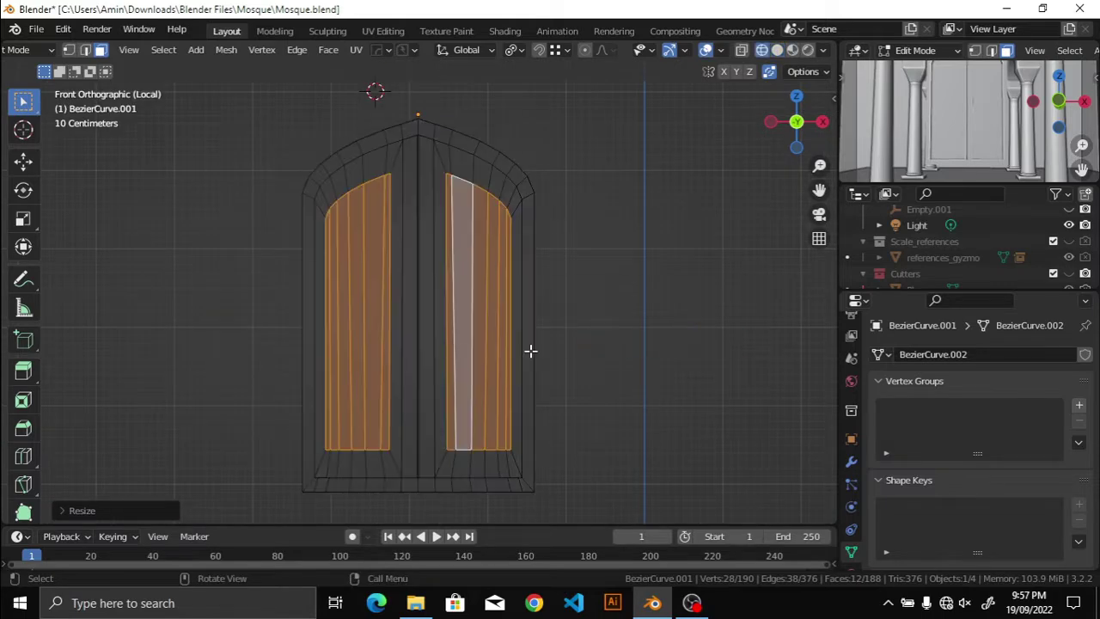
pyautogui.press('g')
pyautogui.press('z')
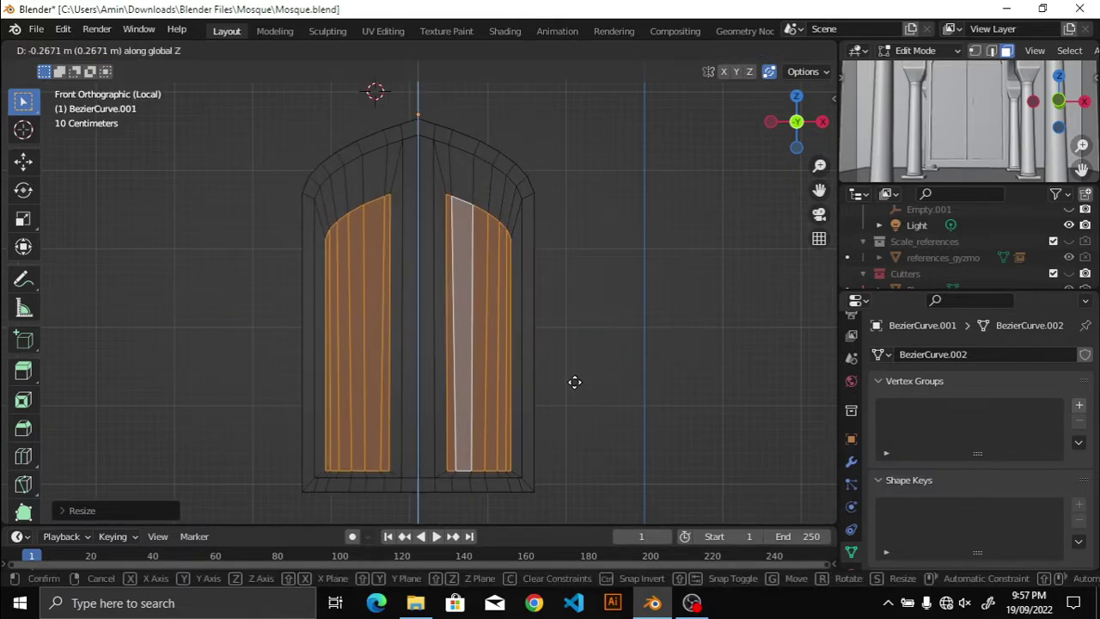
pyautogui.click(575, 382)
pyautogui.moveTo(581, 373); pyautogui.dragTo(539, 377, button='middle')
pyautogui.press('KP_1')
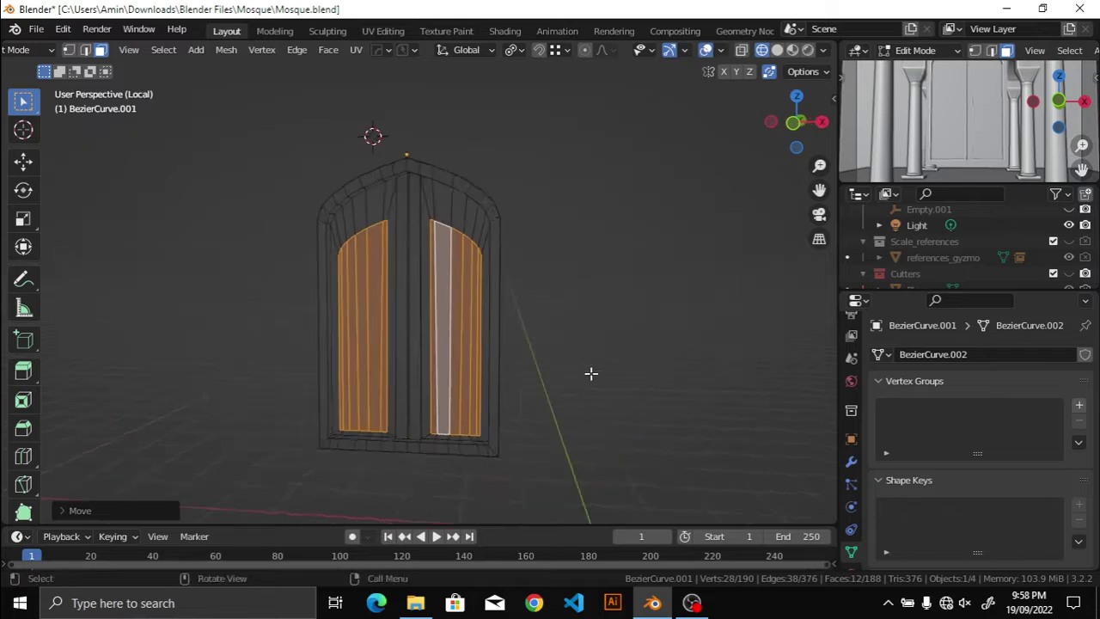
# Step: Stretch the panels taller along Z and extrude them along their normals
pyautogui.press('s')
pyautogui.press('z')
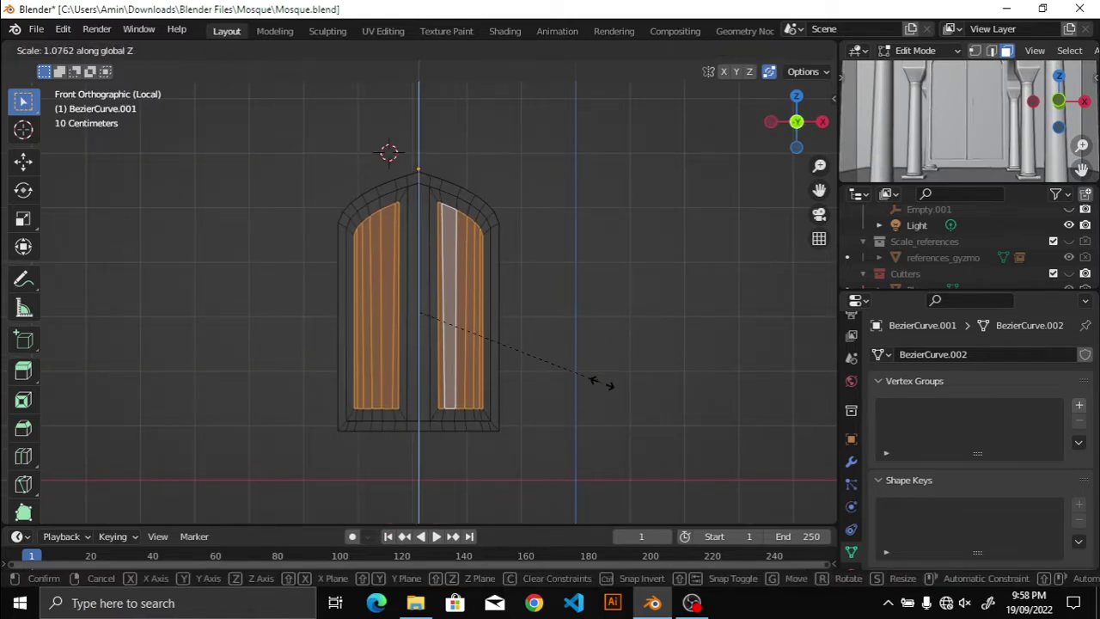
pyautogui.click(593, 379)
pyautogui.moveTo(592, 379)
pyautogui.mouseDown(button='middle')
pyautogui.moveTo(550, 375)
pyautogui.moveTo(622, 378)
pyautogui.moveTo(582, 396)
pyautogui.moveTo(616, 322)
pyautogui.mouseUp(button='middle')
pyautogui.hotkey('shift', 'z')
pyautogui.click(569, 390)
pyautogui.scroll(2, 573, 370)
# Step: Offset the extruded panel faces along the Y depth axis
pyautogui.scroll(4, 572, 371)
pyautogui.press('e')
pyautogui.press('y')
pyautogui.click(662, 381)
pyautogui.scroll(-3, 602, 370)
pyautogui.scroll(-3, 616, 321)
# Step: Save Mosque.blend, sharpen the door's edges with HardOps and add a Subdivision modifier (Ctrl+2)
pyautogui.hotkey('ctrl', 's')
pyautogui.hotkey('ctrl', 'Tab')
pyautogui.click(517, 165)
pyautogui.press('q')
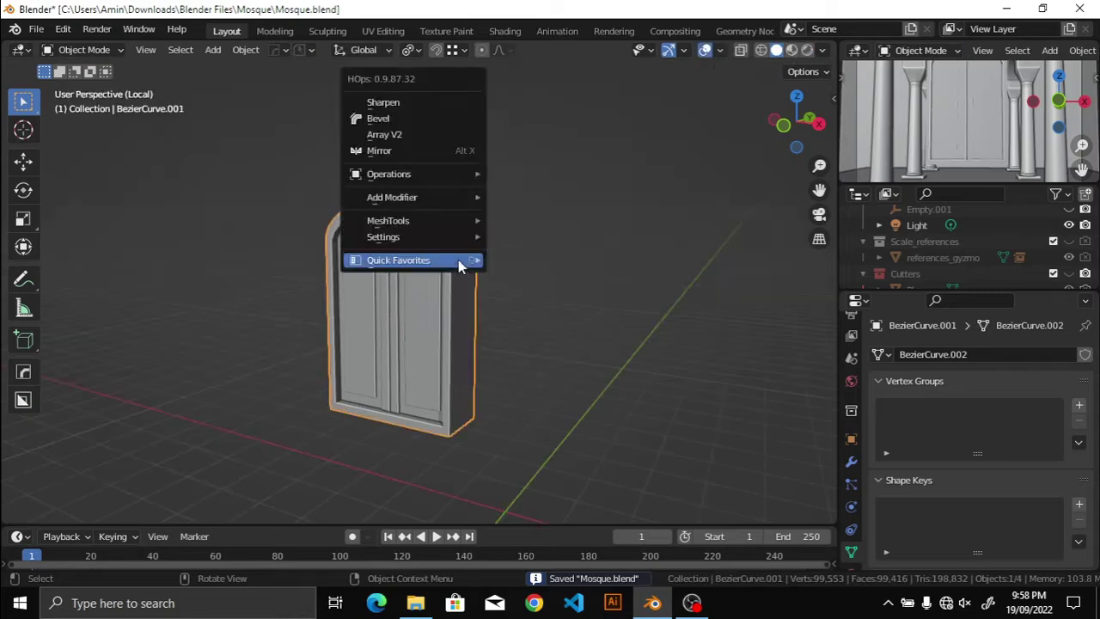
pyautogui.press('s')
pyautogui.hotkey('ctrl', '2')
# Step: Switch the door back to Edit Mode, inspect the smoothing, save, and collapse the Subdivision panel
pyautogui.scroll(3, 498, 215)
pyautogui.hotkey('ctrl', 'Tab')
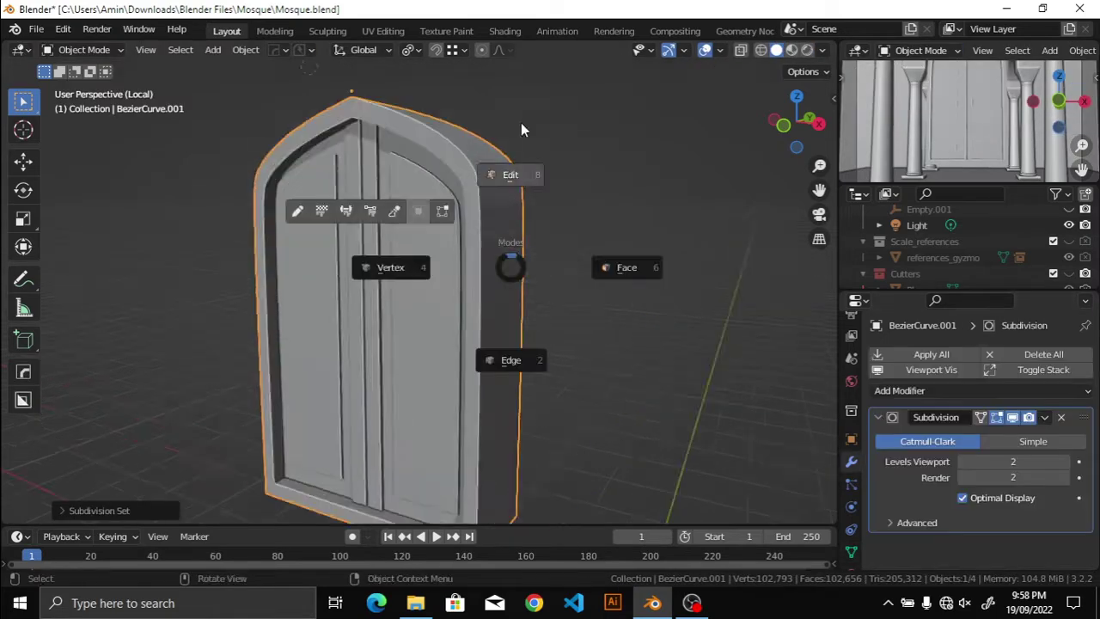
pyautogui.click(521, 128)
pyautogui.scroll(4, 516, 240)
pyautogui.press('q')
pyautogui.scroll(-3, 570, 375)
pyautogui.moveTo(569, 375)
pyautogui.mouseDown(button='middle')
pyautogui.moveTo(725, 400)
pyautogui.moveTo(522, 358)
pyautogui.mouseUp(button='middle')
pyautogui.scroll(3, 558, 344)
pyautogui.scroll(-4, 596, 330)
pyautogui.press('KP_1')
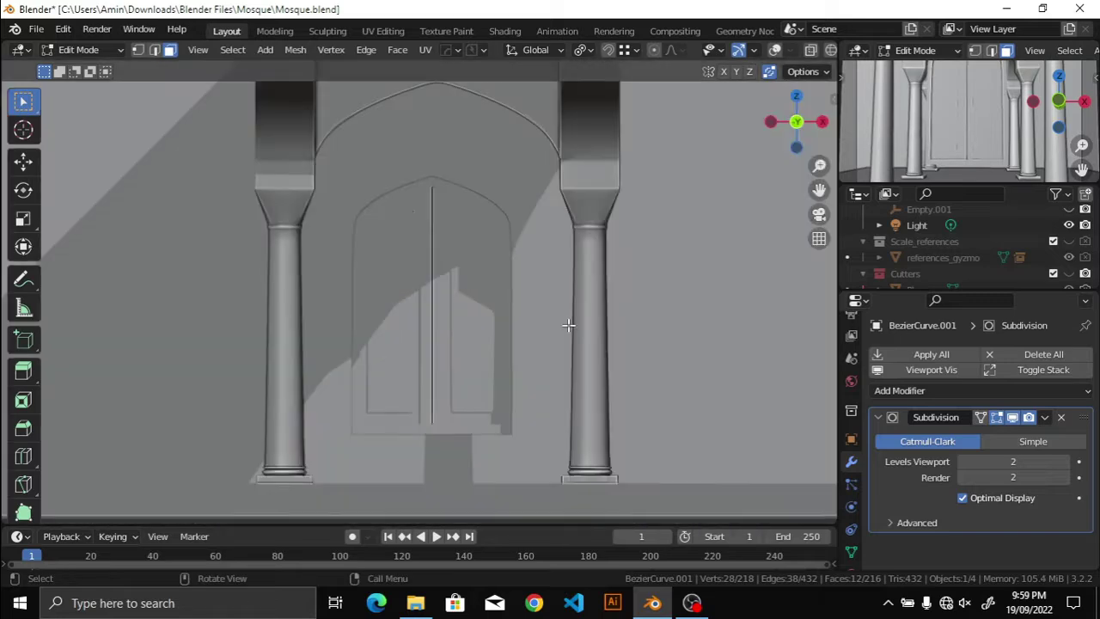
pyautogui.scroll(-2, 570, 321)
pyautogui.hotkey('ctrl', 's')
pyautogui.click(878, 417)
# Step: Select the whole door mesh in wireframe shading and move it vertically
pyautogui.hotkey('shift', 'alt', 'z')
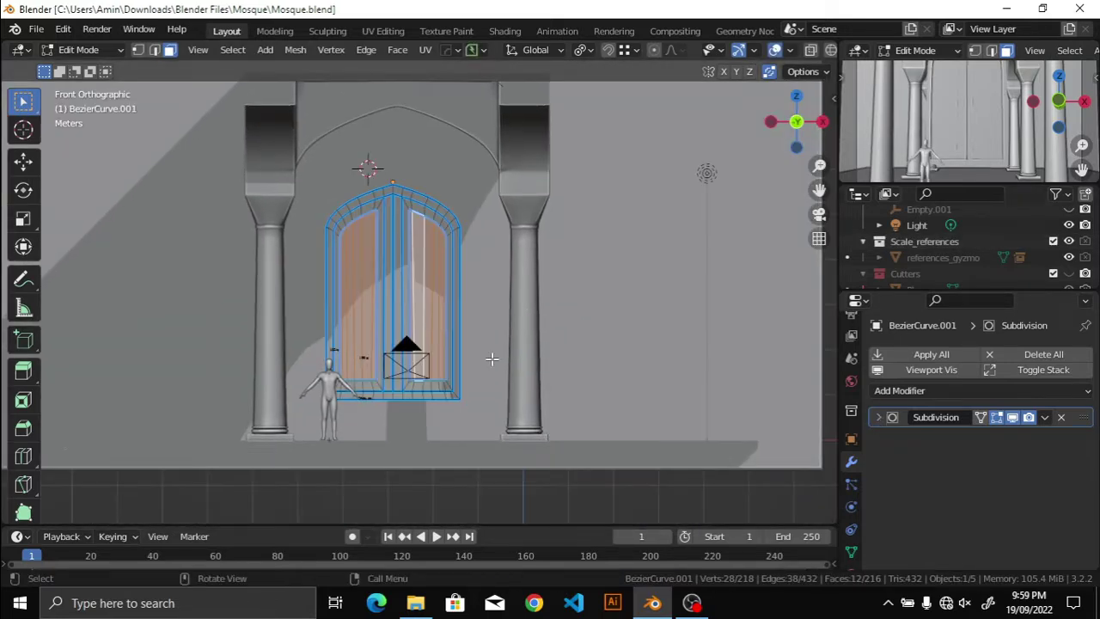
pyautogui.press('Tab')
pyautogui.press('Tab')
pyautogui.press('a')
pyautogui.press('z')
pyautogui.press('4')
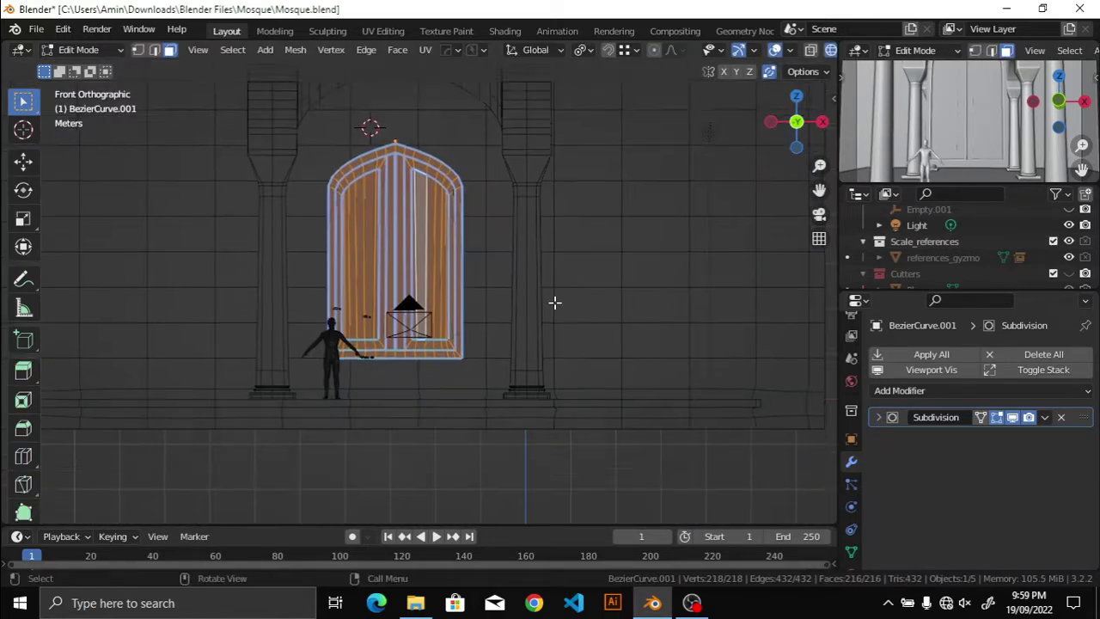
pyautogui.press('g')
pyautogui.press('z')
pyautogui.moveTo(610, 342)
pyautogui.mouseDown(button='middle')
pyautogui.moveTo(626, 332)
pyautogui.moveTo(585, 334)
pyautogui.mouseUp(button='middle')
pyautogui.press('KP_1')
# Step: Shrink the door slightly and set its height under the arch between the columns
pyautogui.press('s')
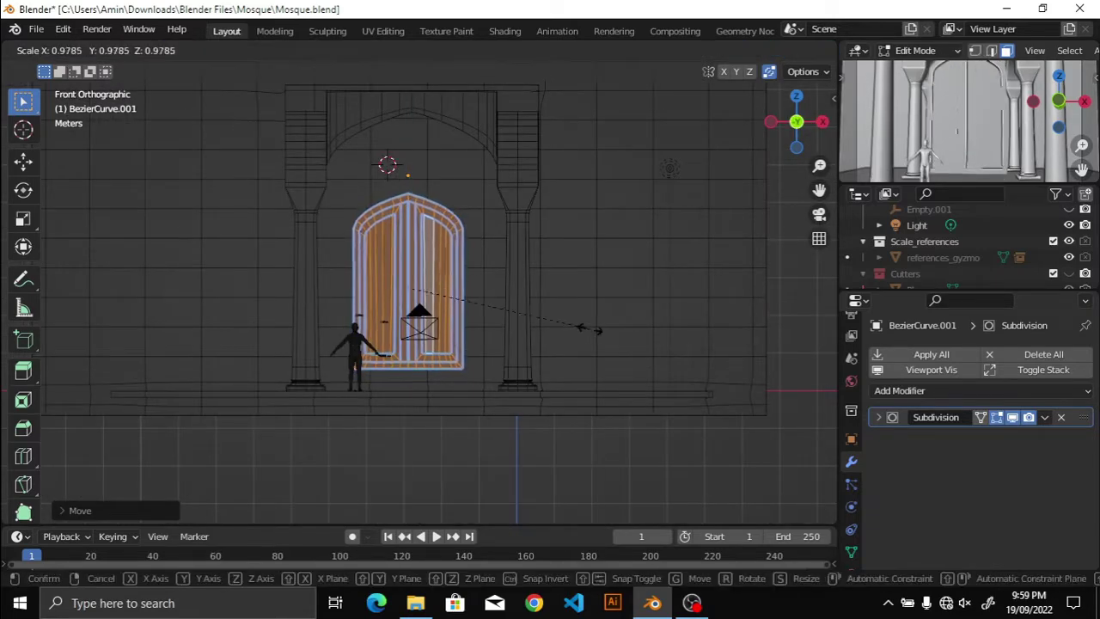
pyautogui.click(583, 328)
pyautogui.scroll(2, 549, 327)
pyautogui.press('KP_Decimal')
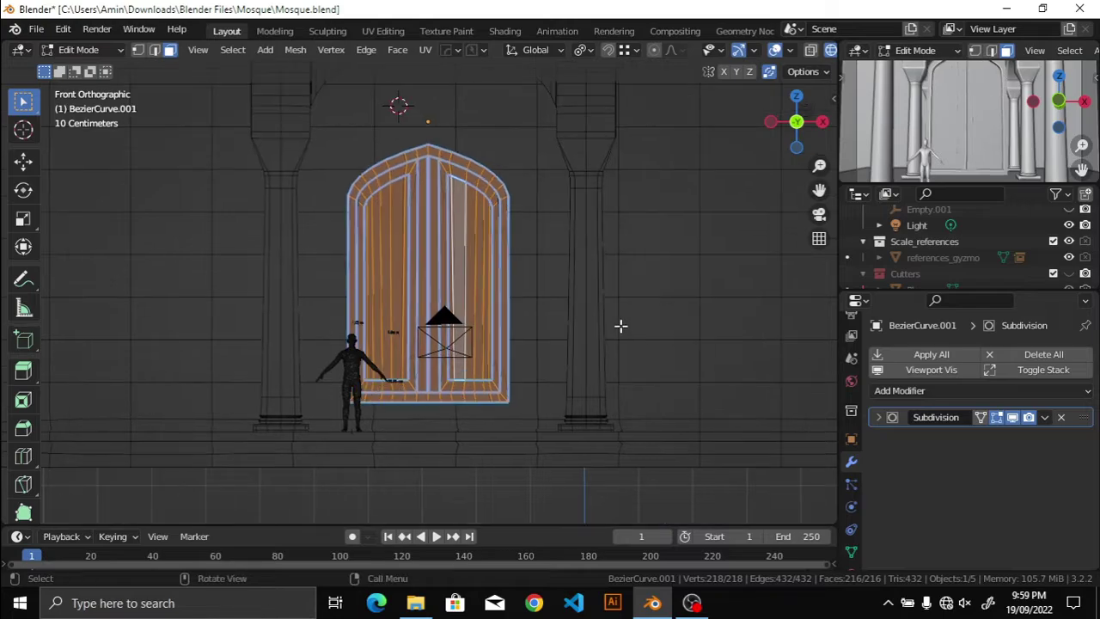
pyautogui.scroll(-3, 621, 325)
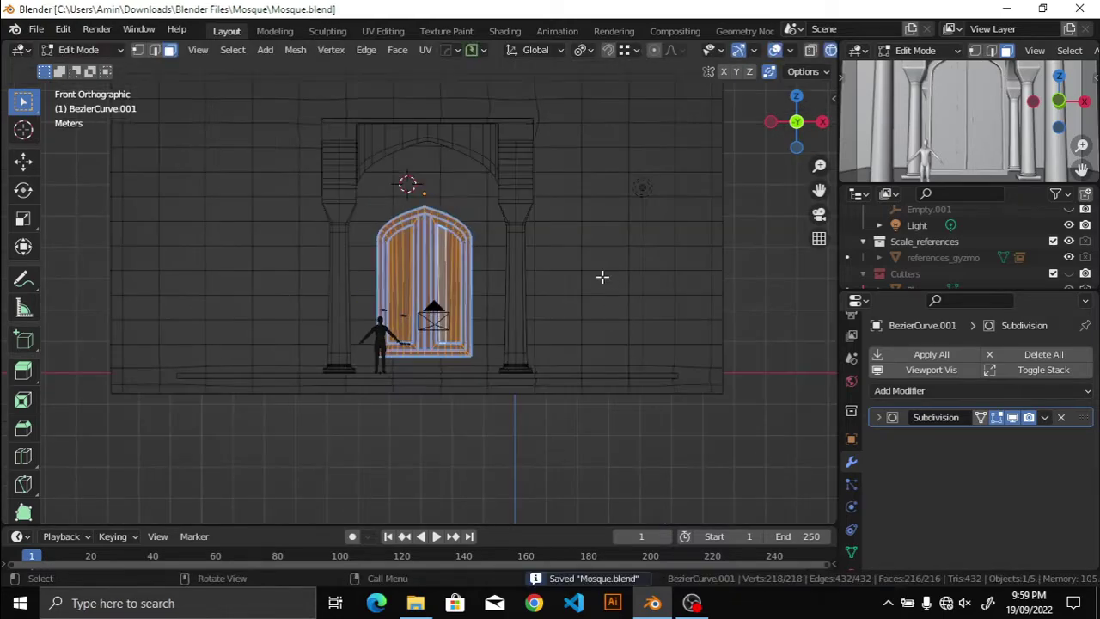
pyautogui.scroll(3, 602, 276)
pyautogui.press('g')
pyautogui.press('z')
pyautogui.click(607, 386)
pyautogui.press('KP_5')
pyautogui.moveTo(648, 336); pyautogui.dragTo(439, 289, button='middle')
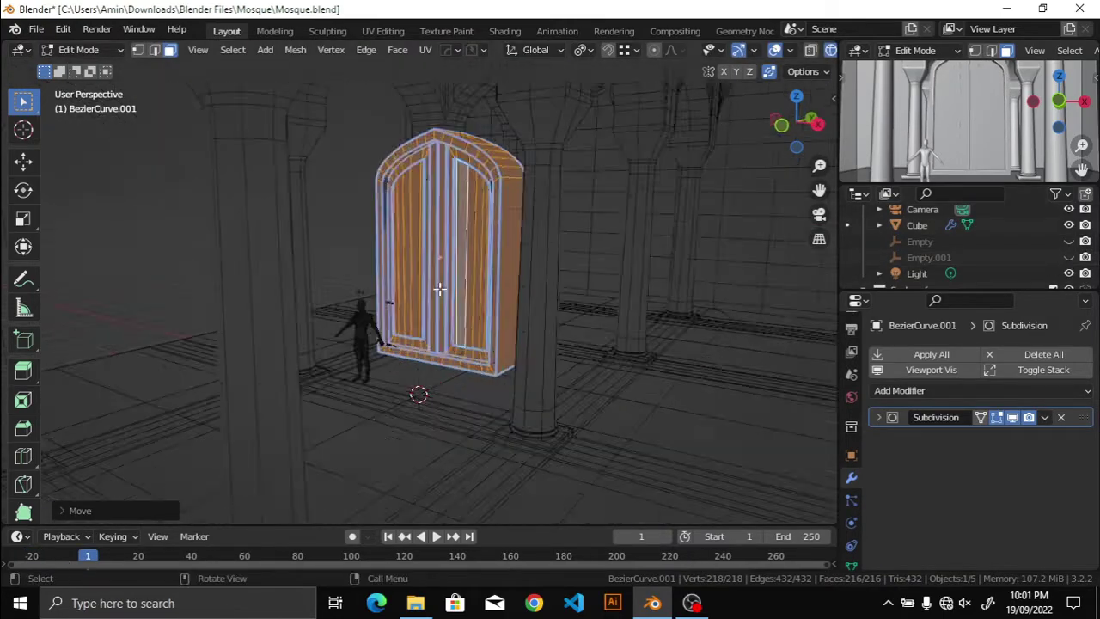
# Step: Pick a face strip on the door front and save Mosque.blend
pyautogui.scroll(2, 439, 288)
pyautogui.hotkey('shift', 'z')
pyautogui.moveTo(804, 286); pyautogui.dragTo(289, 308, button='middle')
pyautogui.click(513, 300)
pyautogui.hotkey('ctrl', 's')
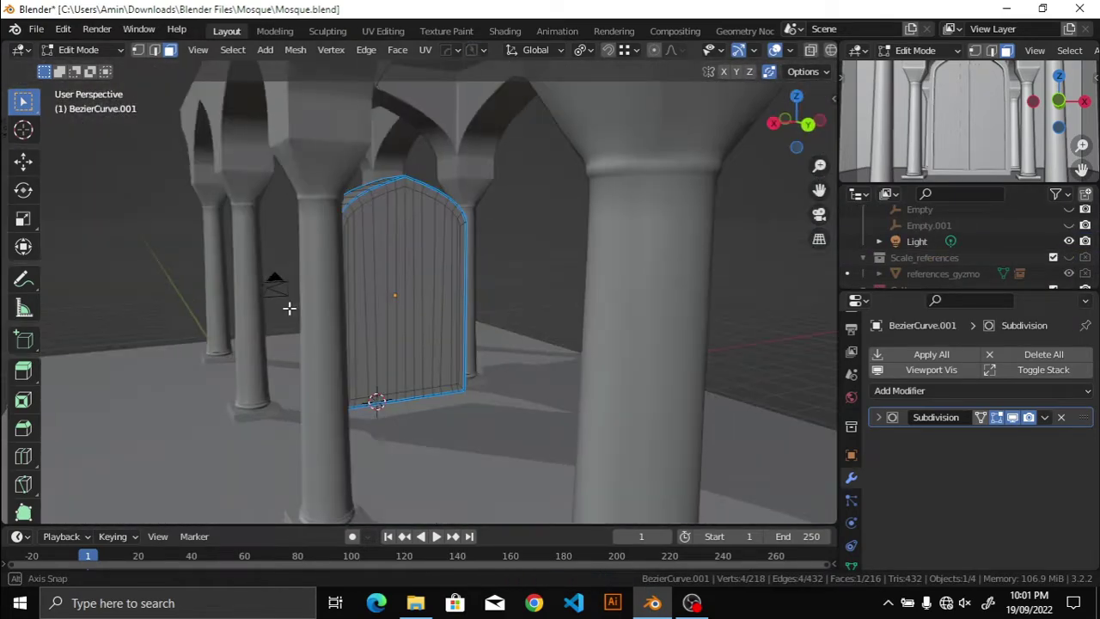
pyautogui.scroll(2, 425, 292)
pyautogui.click(384, 302)
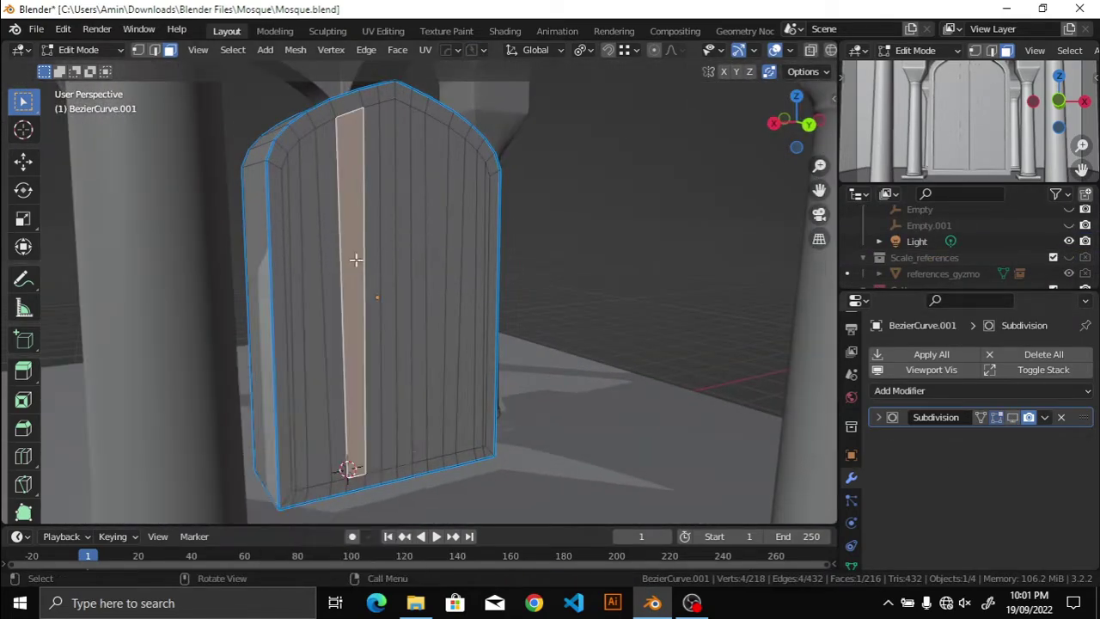
pyautogui.hotkey('shift', 'z')
# Step: Select all front faces with Select Similar > Normal, offset them along Y, and save
pyautogui.click(232, 49)
pyautogui.click(421, 309)
pyautogui.scroll(-3, 643, 315)
pyautogui.press('g')
pyautogui.moveTo(644, 315)
pyautogui.mouseDown(button='middle')
pyautogui.moveTo(477, 312)
pyautogui.moveTo(508, 285)
pyautogui.moveTo(443, 351)
pyautogui.mouseUp(button='middle')
pyautogui.press('y')
pyautogui.scroll(-3, 490, 320)
pyautogui.click(459, 336)
pyautogui.hotkey('ctrl', 's')
# Step: In Object Mode, move the whole door 11.61 m along Y into the back-wall arch
pyautogui.press('Tab')
pyautogui.hotkey('shift', 'z')
pyautogui.press('g')
pyautogui.press('y')
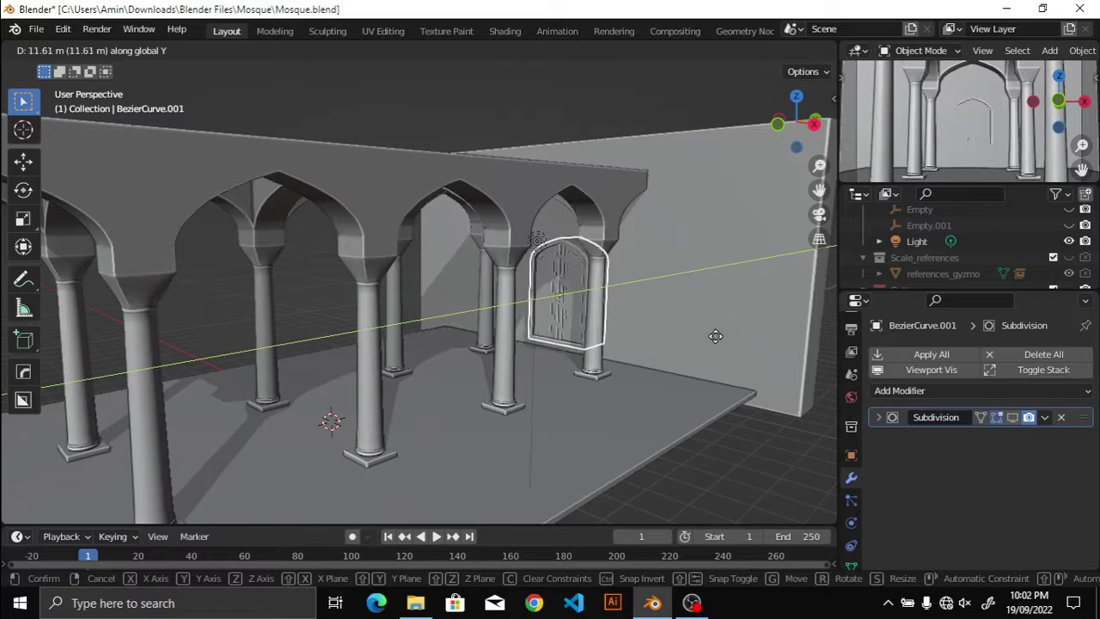
pyautogui.click(715, 336)
# Step: Orbit around the arcade to check the placed door, then select the Cube mesh
pyautogui.moveTo(715, 336); pyautogui.dragTo(447, 292, button='middle')
pyautogui.scroll(3, 535, 281)
pyautogui.moveTo(536, 281)
pyautogui.mouseDown(button='middle')
pyautogui.moveTo(455, 341)
pyautogui.moveTo(374, 288)
pyautogui.moveTo(422, 287)
pyautogui.moveTo(409, 373)
pyautogui.mouseUp(button='middle')
pyautogui.scroll(-2, 442, 356)
pyautogui.scroll(2, 441, 349)
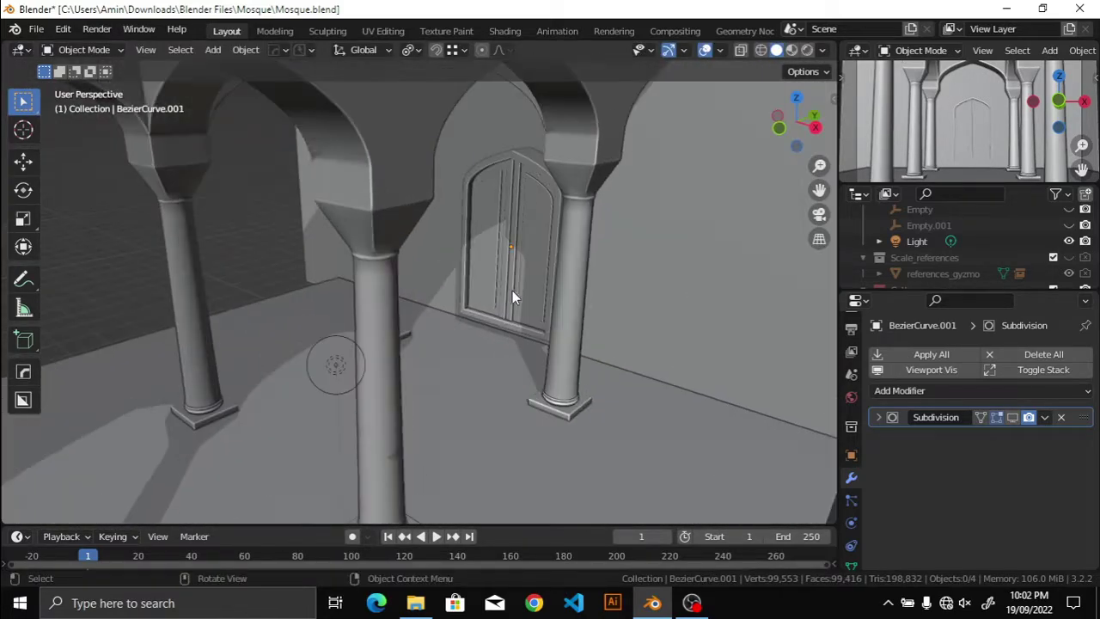
pyautogui.moveTo(512, 297)
pyautogui.mouseDown(button='middle')
pyautogui.moveTo(527, 283)
pyautogui.moveTo(508, 235)
pyautogui.moveTo(437, 317)
pyautogui.moveTo(413, 284)
pyautogui.mouseUp(button='middle')
pyautogui.click(413, 284)
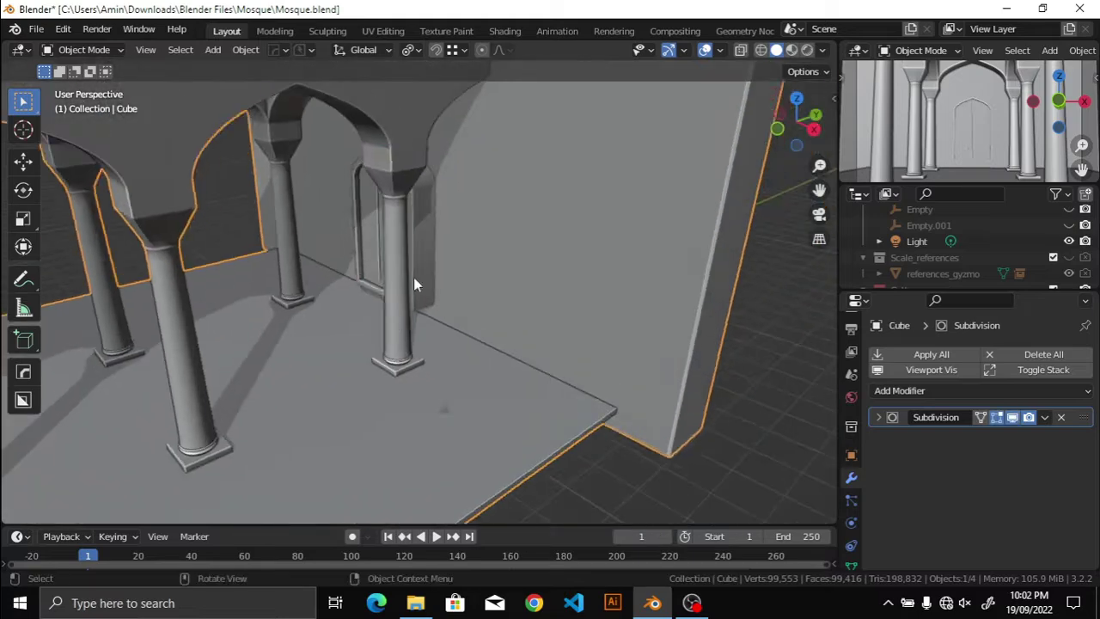
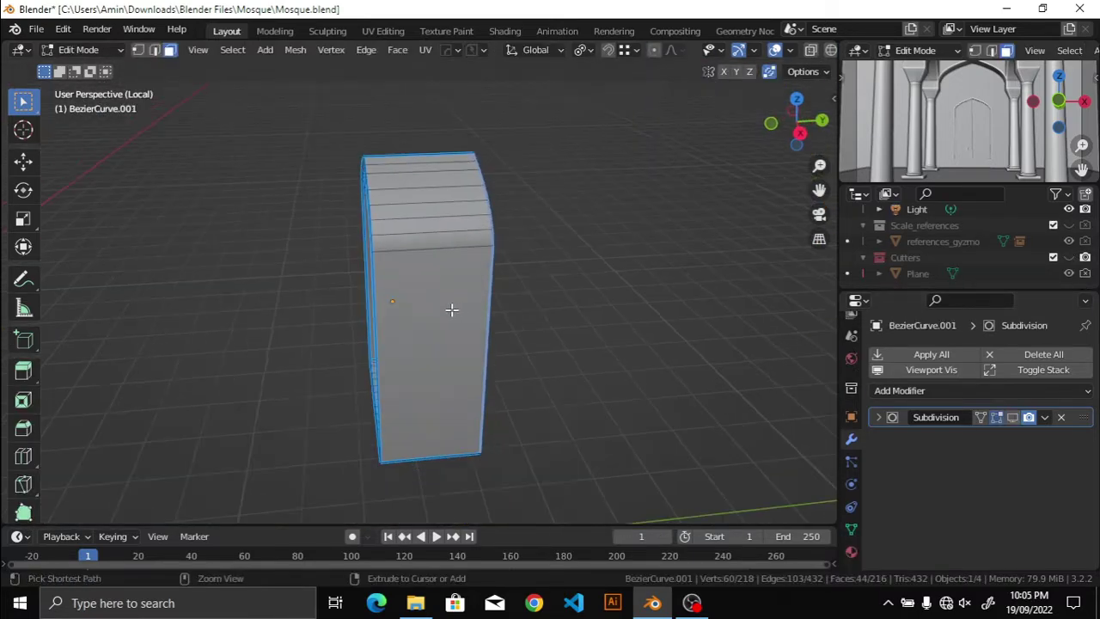
# Step: Add an extra edge loop to the arched door cutter and return to Object Mode
pyautogui.click(428, 234)
pyautogui.click(51, 510)
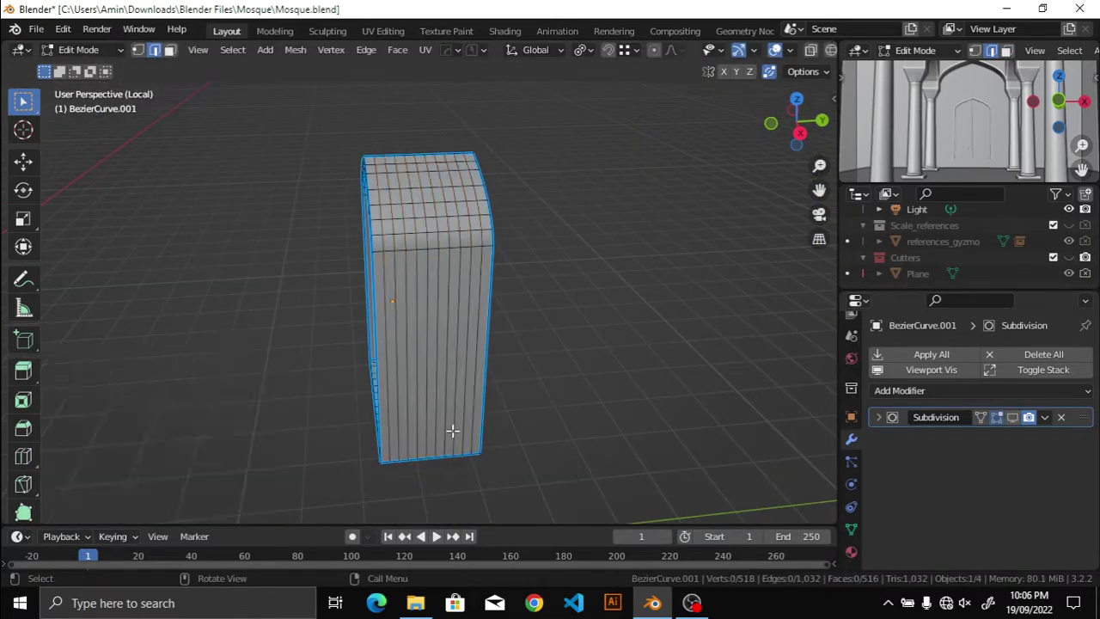
pyautogui.moveTo(452, 432)
pyautogui.mouseDown(button='middle')
pyautogui.moveTo(509, 386)
pyautogui.moveTo(560, 398)
pyautogui.mouseUp(button='middle')
pyautogui.hotkey('ctrl', 'Tab')
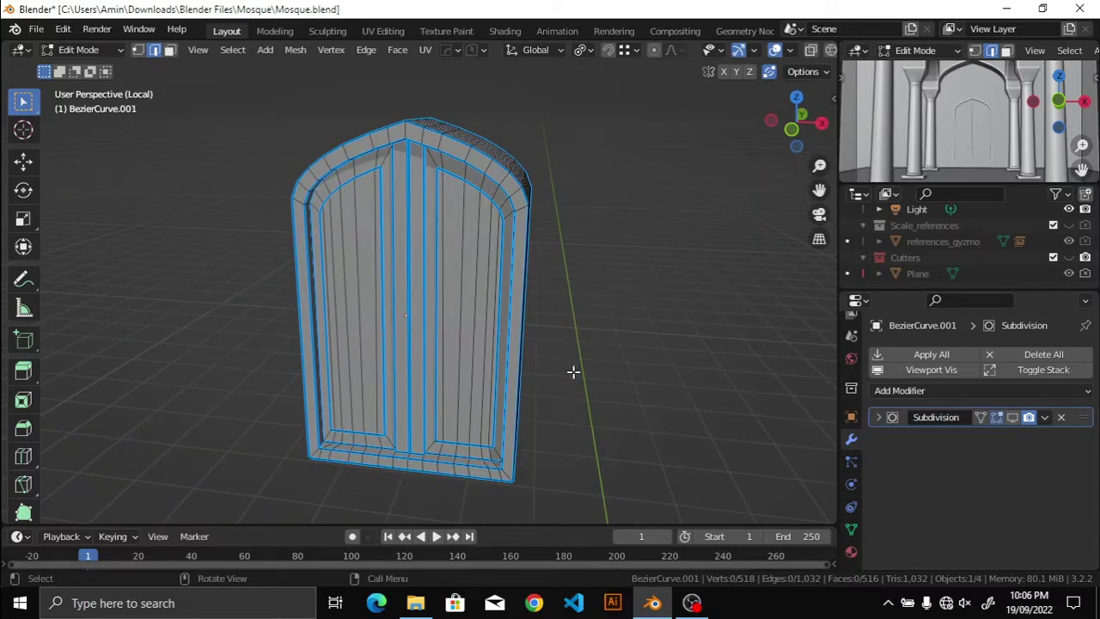
pyautogui.press('Tab')
# Step: Leave local view and slide the door cutter along the Y axis into the wall
pyautogui.press('KP_Divide')
pyautogui.scroll(3, 412, 274)
pyautogui.scroll(-4, 446, 327)
pyautogui.moveTo(403, 314); pyautogui.dragTo(488, 359, button='middle')
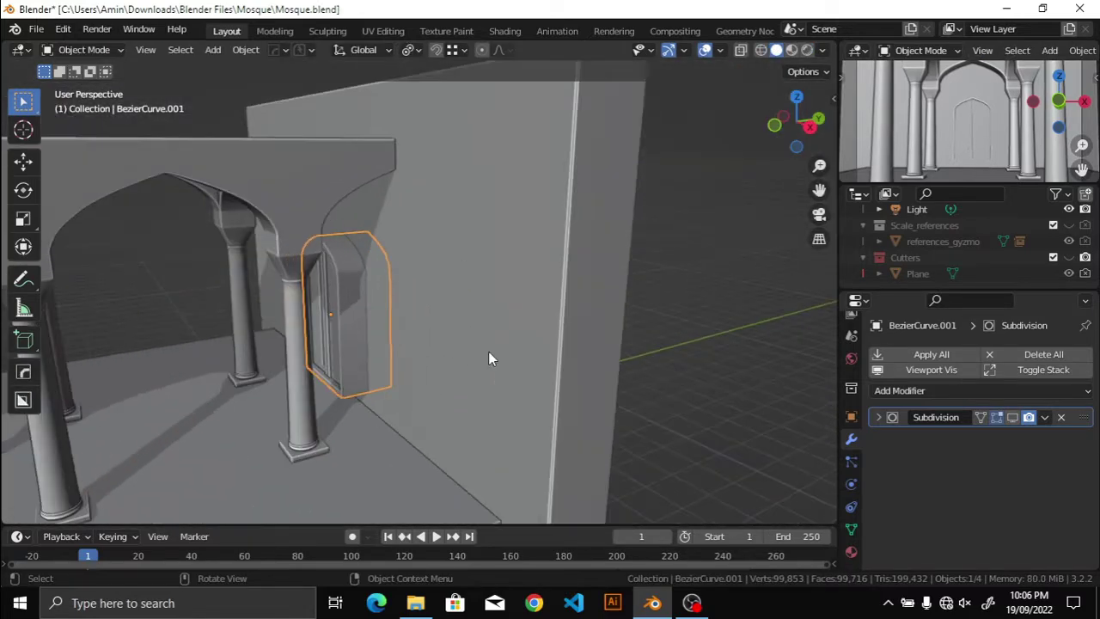
pyautogui.press('g')
pyautogui.press('y')
pyautogui.press('Return')
# Step: Subtract the door cutter from the wall with a HardOps Difference boolean
pyautogui.keyDown('shift'); pyautogui.click(587, 396); pyautogui.keyUp('shift')
pyautogui.press('q')
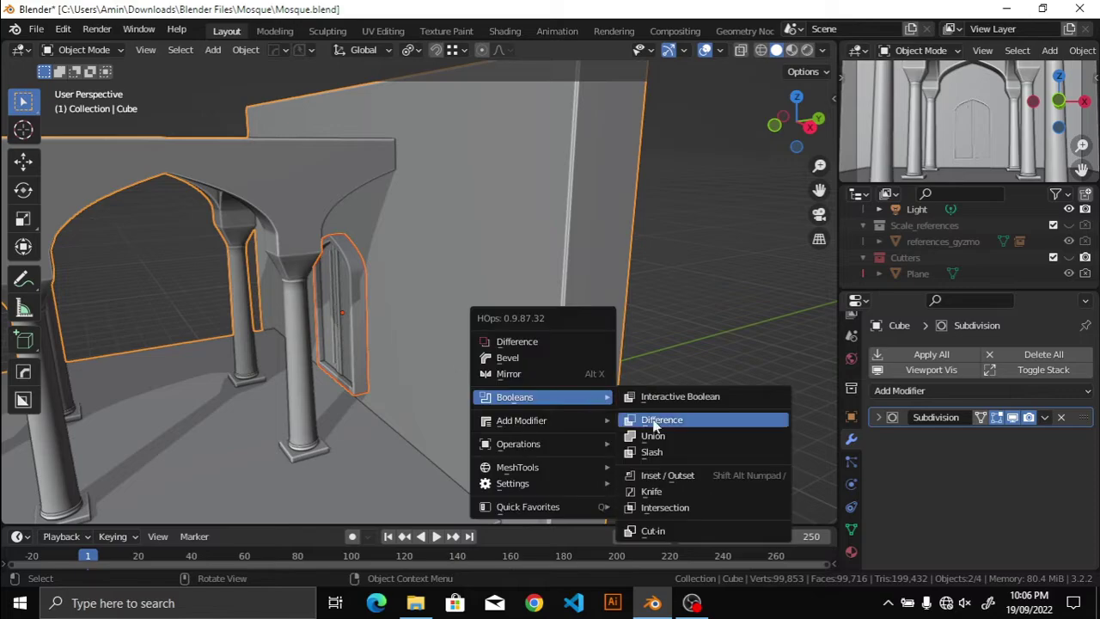
pyautogui.click(656, 424)
pyautogui.scroll(4, 496, 310)
pyautogui.scroll(-4, 495, 331)
pyautogui.moveTo(495, 332)
pyautogui.mouseDown(button='middle')
pyautogui.moveTo(551, 312)
pyautogui.moveTo(568, 327)
pyautogui.moveTo(512, 370)
pyautogui.moveTo(587, 376)
pyautogui.mouseUp(button='middle')
pyautogui.scroll(-3, 579, 340)
pyautogui.scroll(4, 544, 352)
pyautogui.scroll(3, 587, 375)
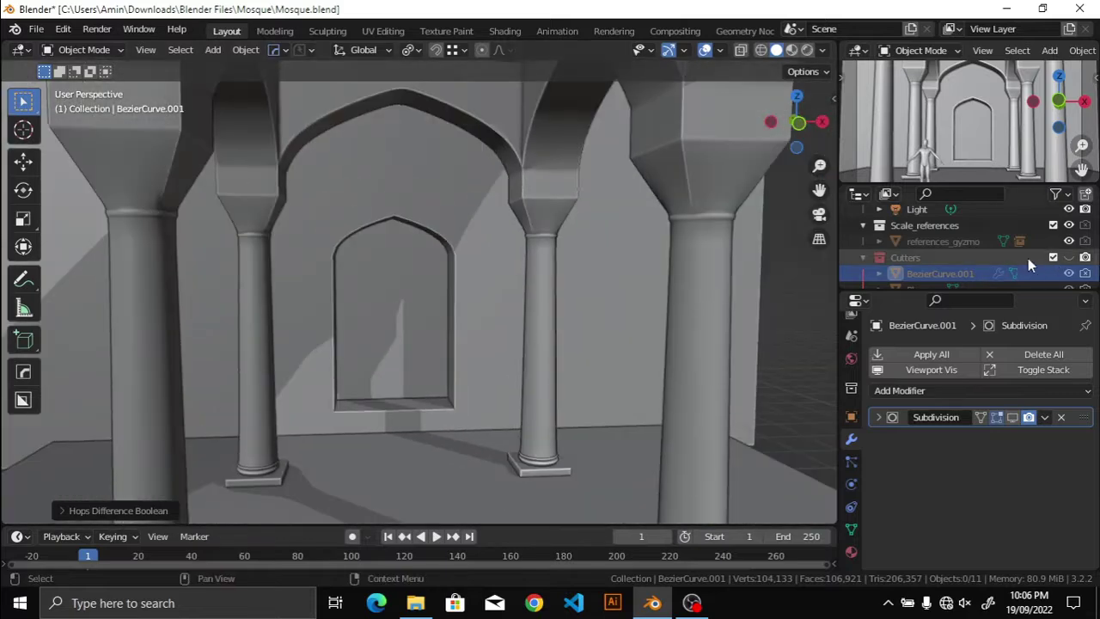
pyautogui.scroll(-3, 633, 306)
# Step: Duplicate the door cutter into another collection and hide the Cutters collection
pyautogui.moveTo(632, 306); pyautogui.dragTo(515, 344, button='middle')
pyautogui.click(369, 327)
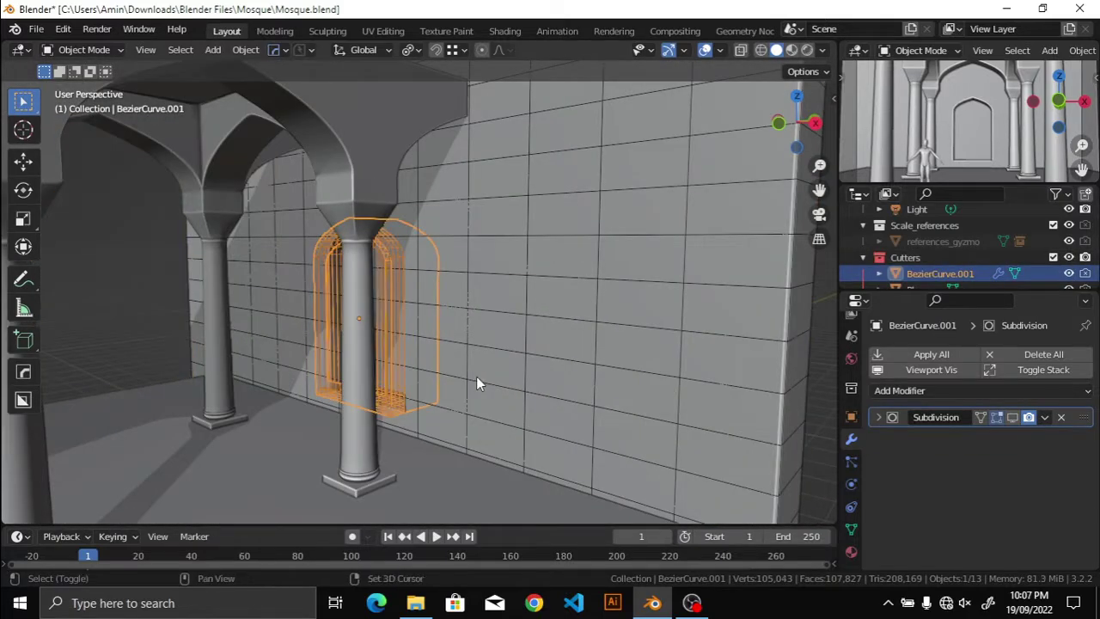
pyautogui.hotkey('shift', 'd')
pyautogui.click(476, 377)
pyautogui.moveTo(962, 258); pyautogui.dragTo(905, 189)
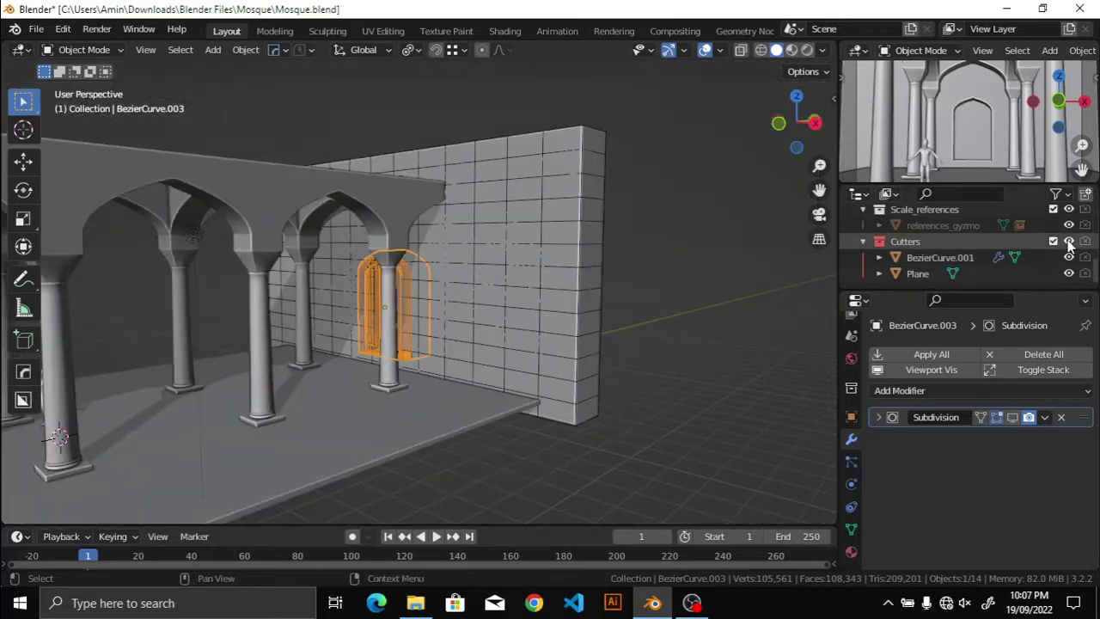
pyautogui.click(1069, 242)
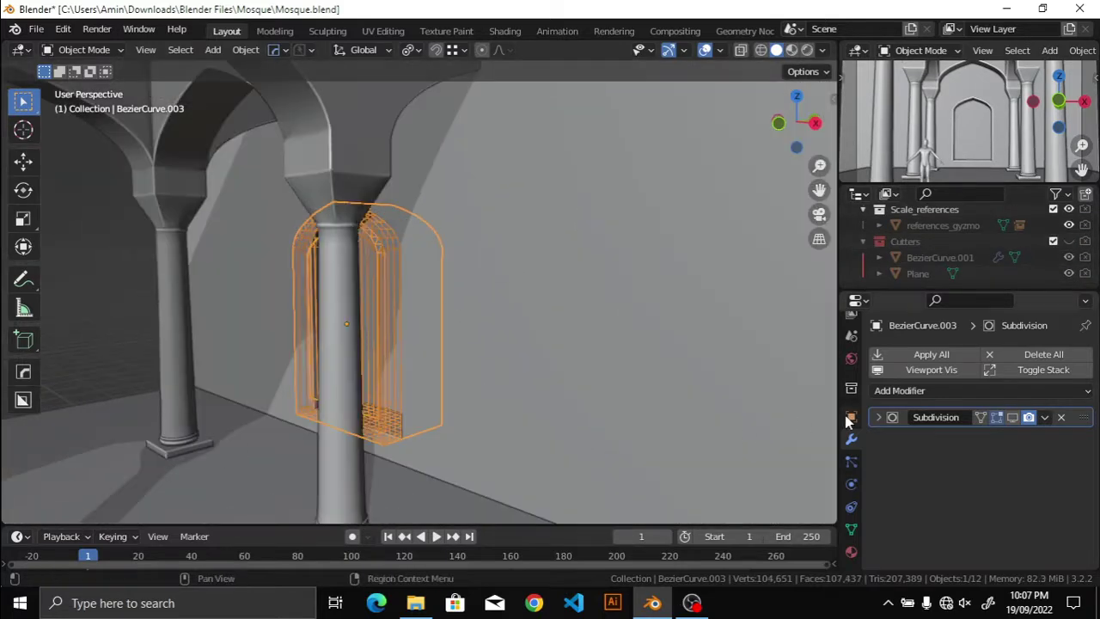
# Step: Set the duplicate cutter's viewport display type to Solid
pyautogui.click(850, 416)
pyautogui.scroll(-2, 908, 489)
pyautogui.click(919, 537)
pyautogui.scroll(-5, 945, 499)
pyautogui.click(989, 491)
pyautogui.click(988, 437)
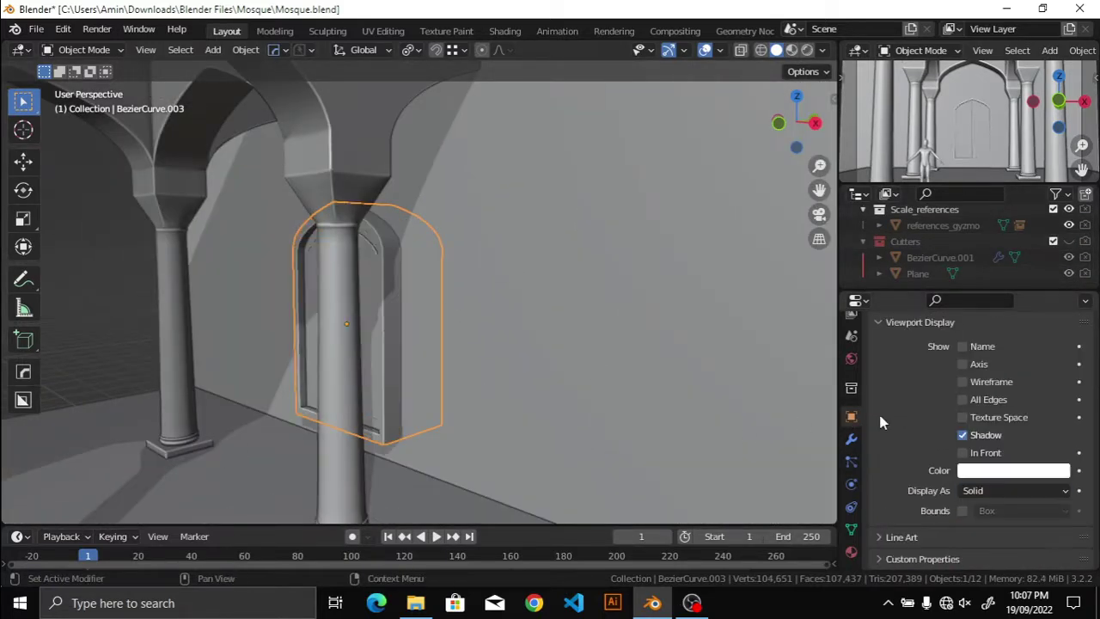
pyautogui.scroll(2, 874, 442)
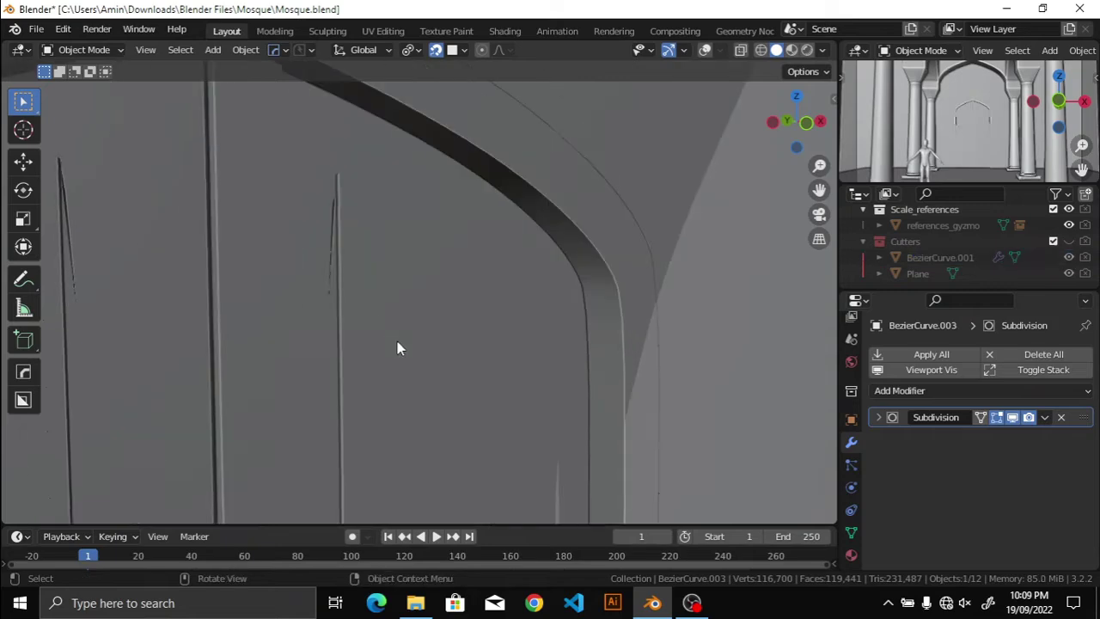
# Step: Hide the duplicate and isolate the original BezierCurve.001 cutter in local view
pyautogui.moveTo(672, 274); pyautogui.dragTo(617, 336, button='middle')
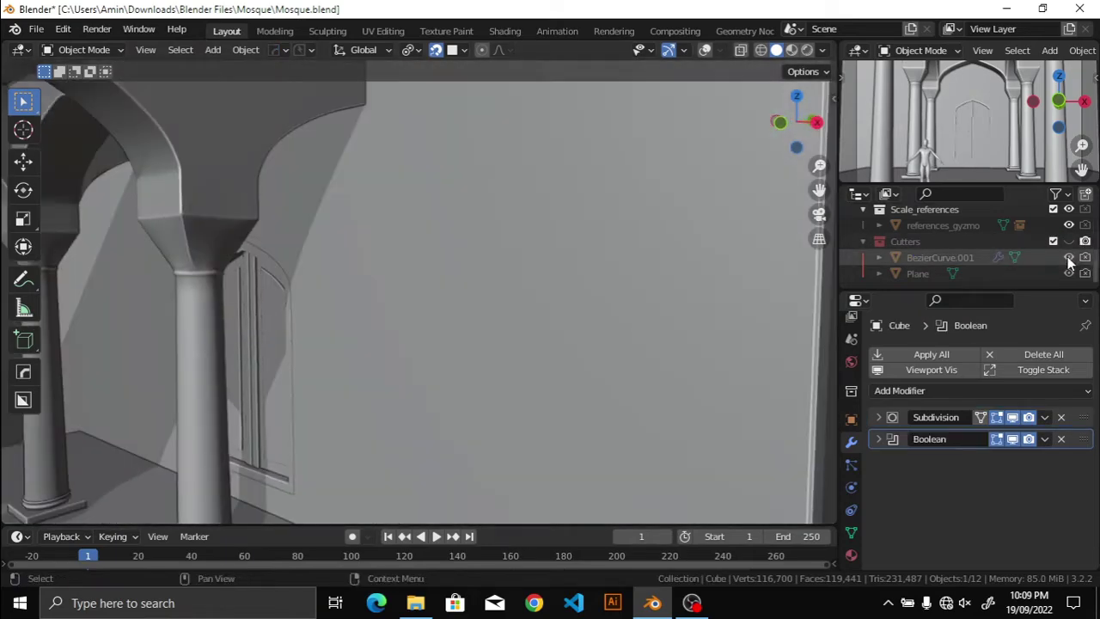
pyautogui.click(1069, 209)
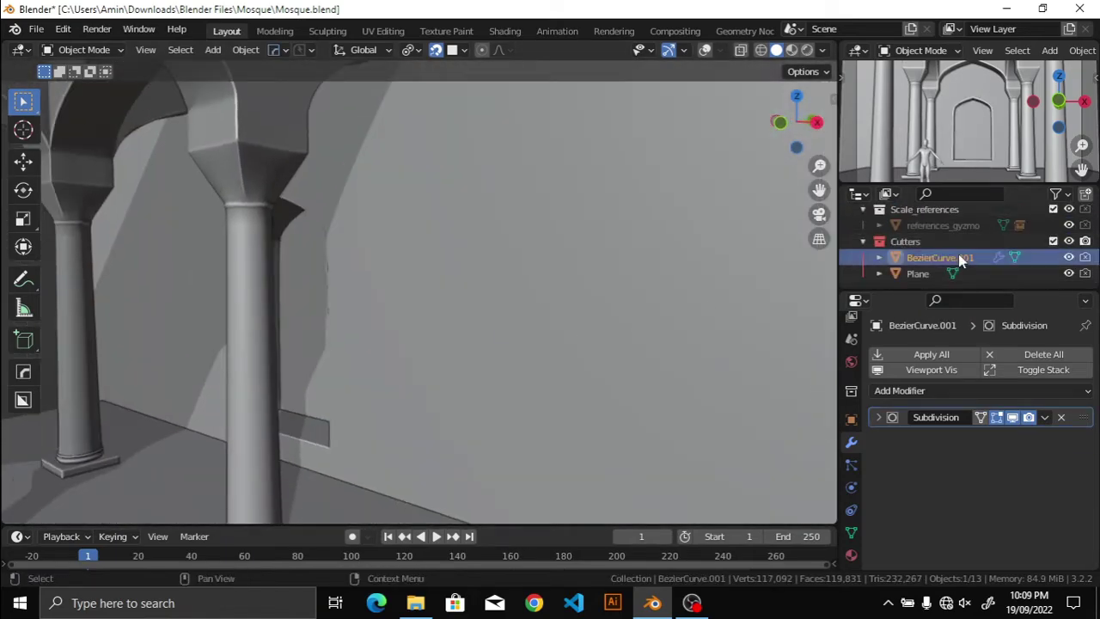
pyautogui.press('KP_Divide')
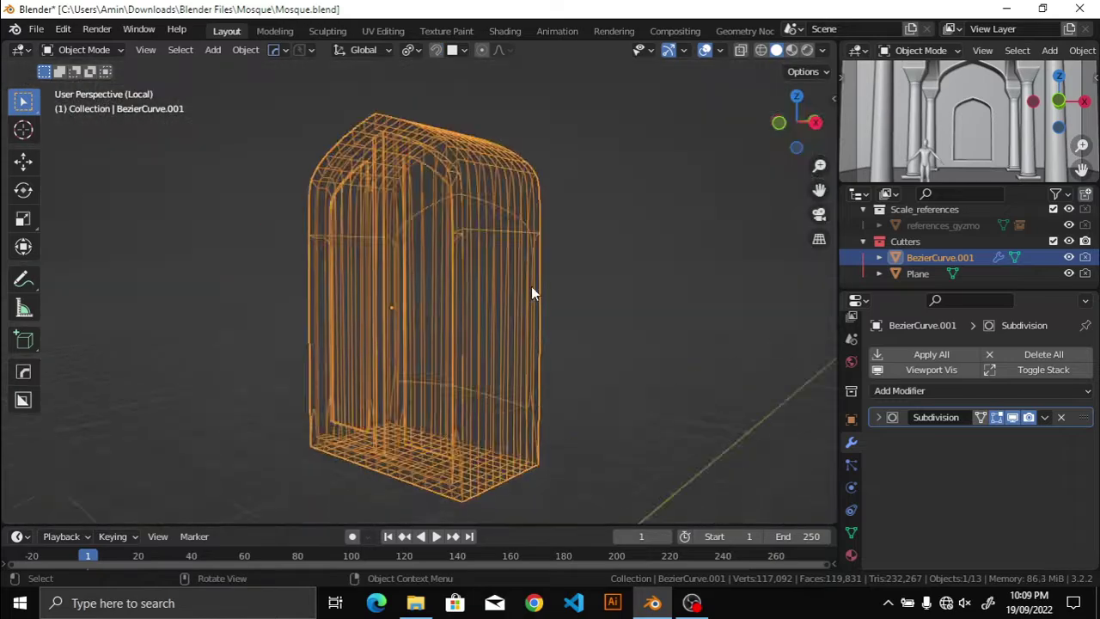
# Step: Reselect the isolated door cutter and enter Edit Mode on it
pyautogui.moveTo(499, 289); pyautogui.dragTo(611, 295, button='middle')
pyautogui.press('z')
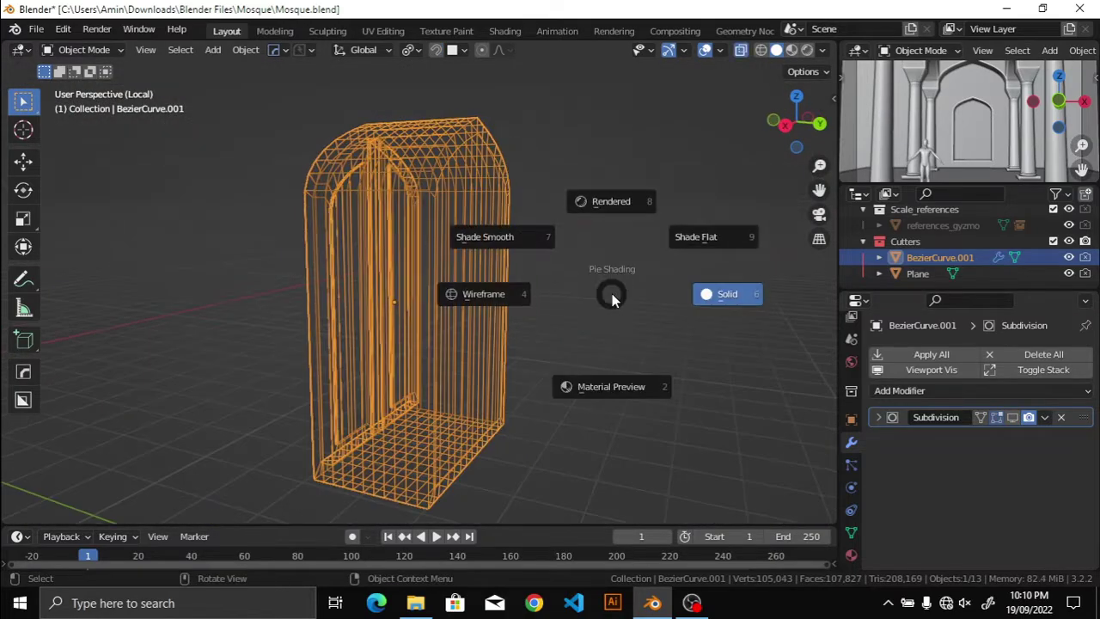
pyautogui.hotkey('alt', 'a')
pyautogui.click(409, 323)
pyautogui.press('Tab')
pyautogui.moveTo(528, 221); pyautogui.dragTo(587, 250, button='middle')
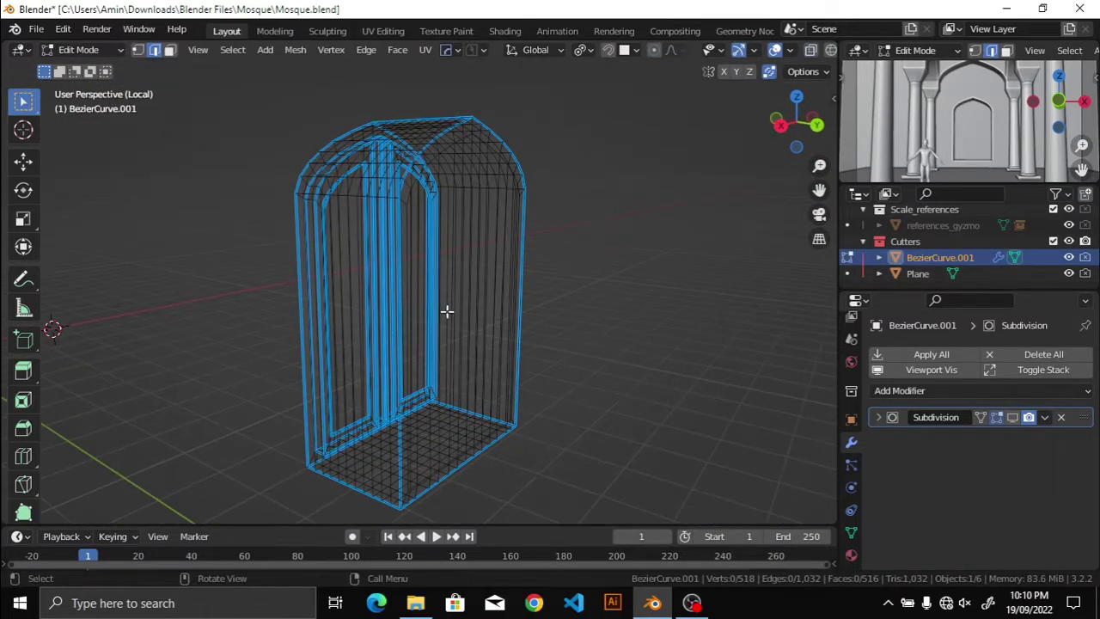
# Step: Select the cutter's coplanar flat-side faces and push them along Y to deepen it
pyautogui.press('3')
pyautogui.click(490, 322)
pyautogui.moveTo(490, 322)
pyautogui.mouseDown(button='middle')
pyautogui.moveTo(559, 300)
pyautogui.moveTo(761, 373)
pyautogui.mouseUp(button='middle')
pyautogui.click(232, 50)
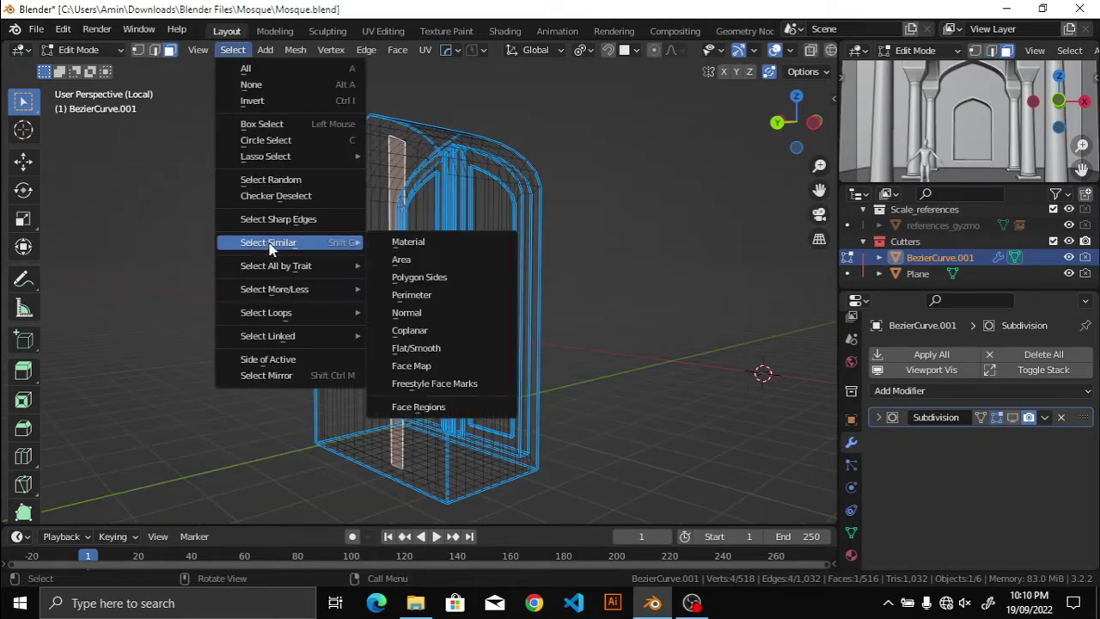
pyautogui.click(391, 314)
pyautogui.moveTo(349, 313); pyautogui.dragTo(599, 312, button='middle')
pyautogui.press('g')
pyautogui.press('y')
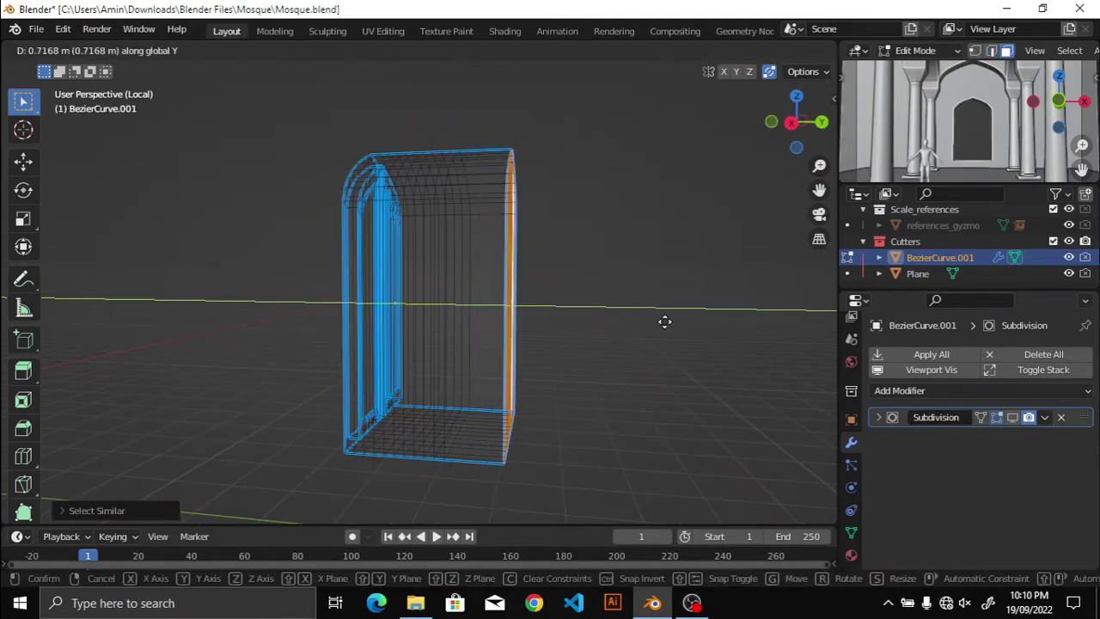
pyautogui.click(665, 321)
# Step: Exit local view and inspect the opening in a maximized viewport
pyautogui.press('KP_Divide')
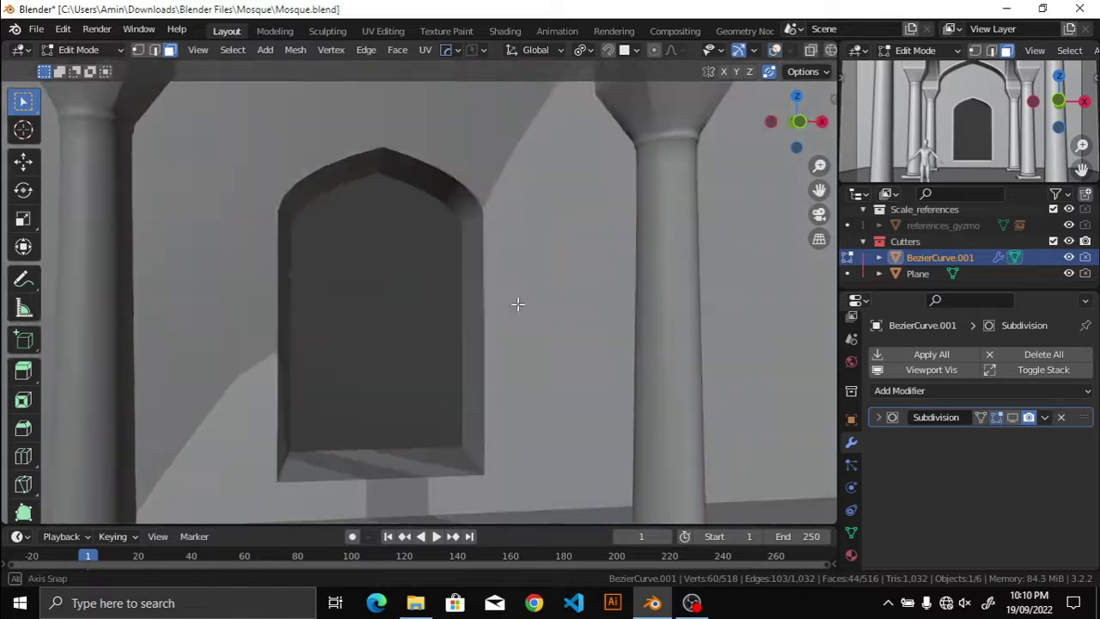
pyautogui.moveTo(517, 304)
pyautogui.mouseDown(button='middle')
pyautogui.moveTo(388, 307)
pyautogui.moveTo(691, 317)
pyautogui.mouseUp(button='middle')
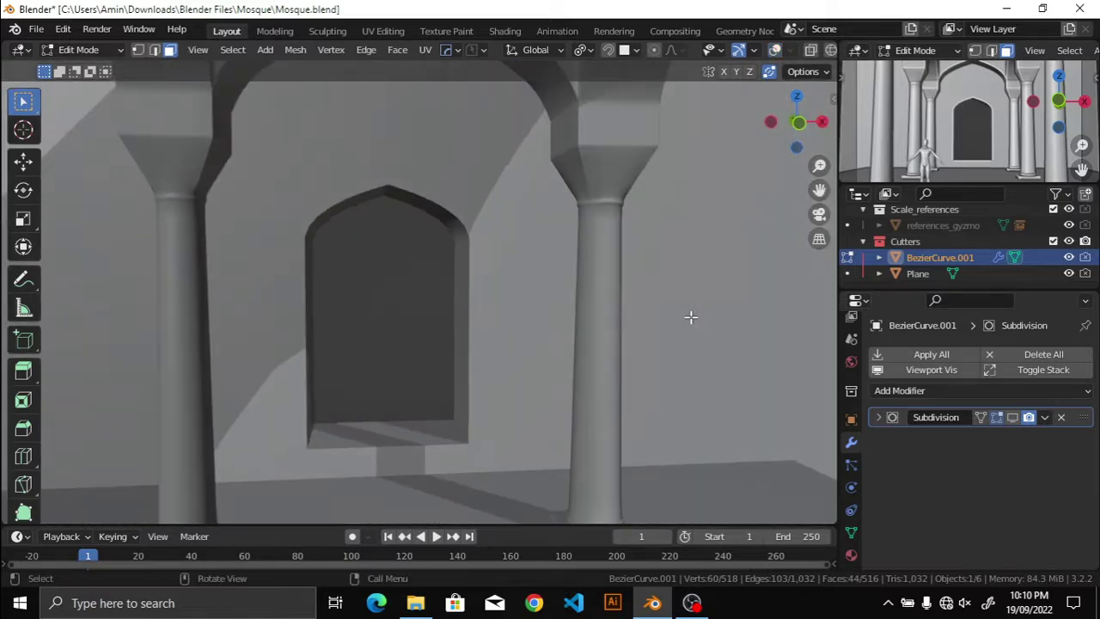
pyautogui.hotkey('ctrl', 'alt', 'space')
pyautogui.scroll(-3, 679, 331)
pyautogui.scroll(-2, 675, 335)
pyautogui.scroll(-3, 676, 341)
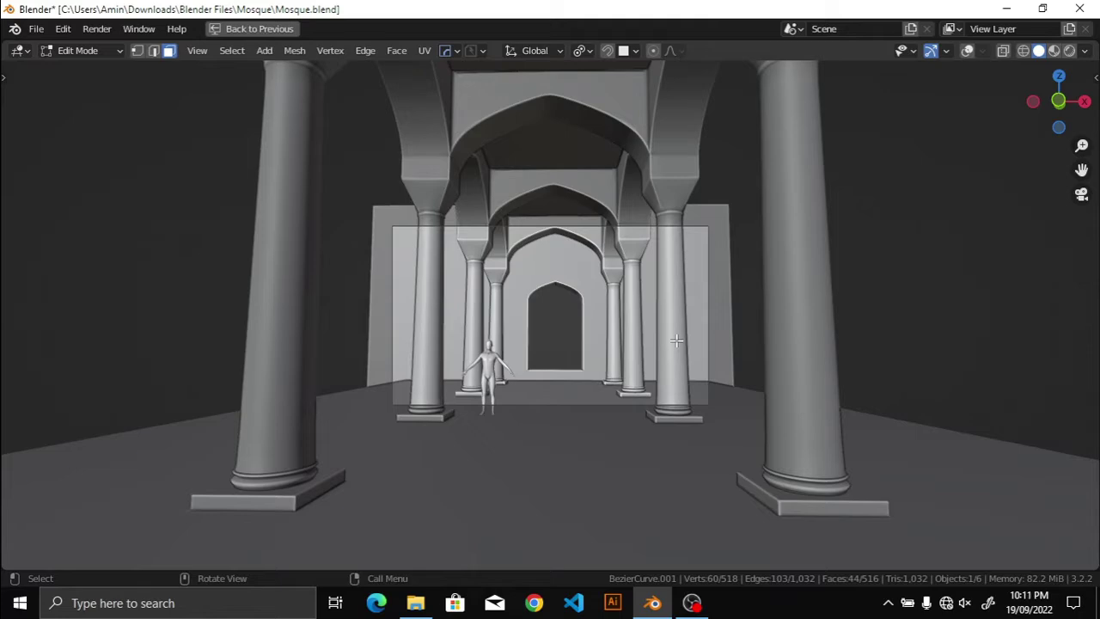
pyautogui.hotkey('ctrl', 'alt', 'space')
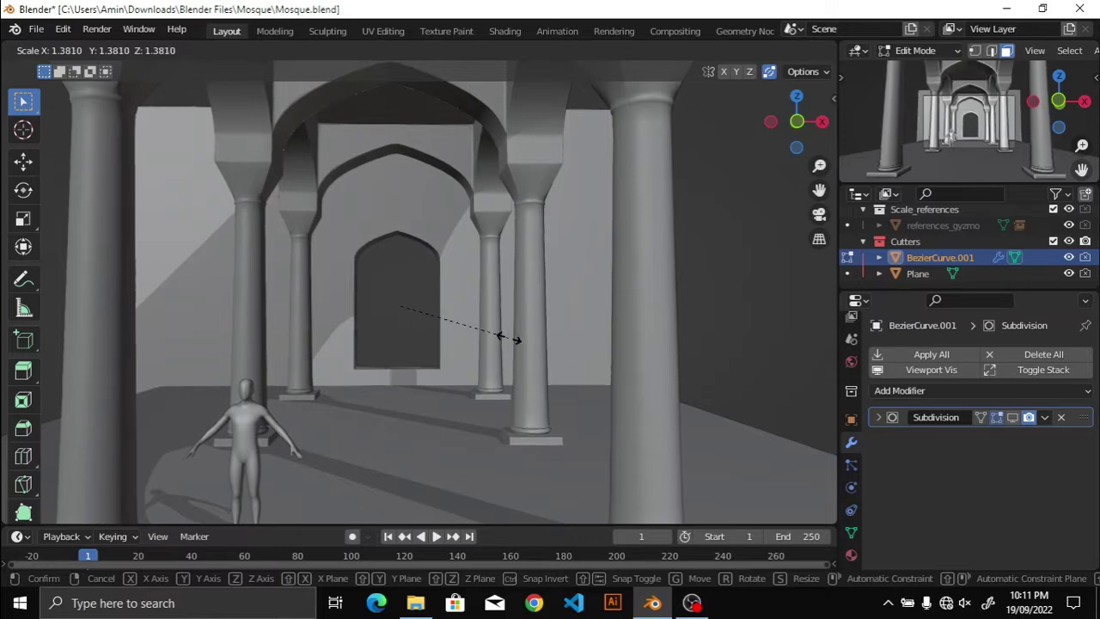
pyautogui.scroll(-2, 540, 335)
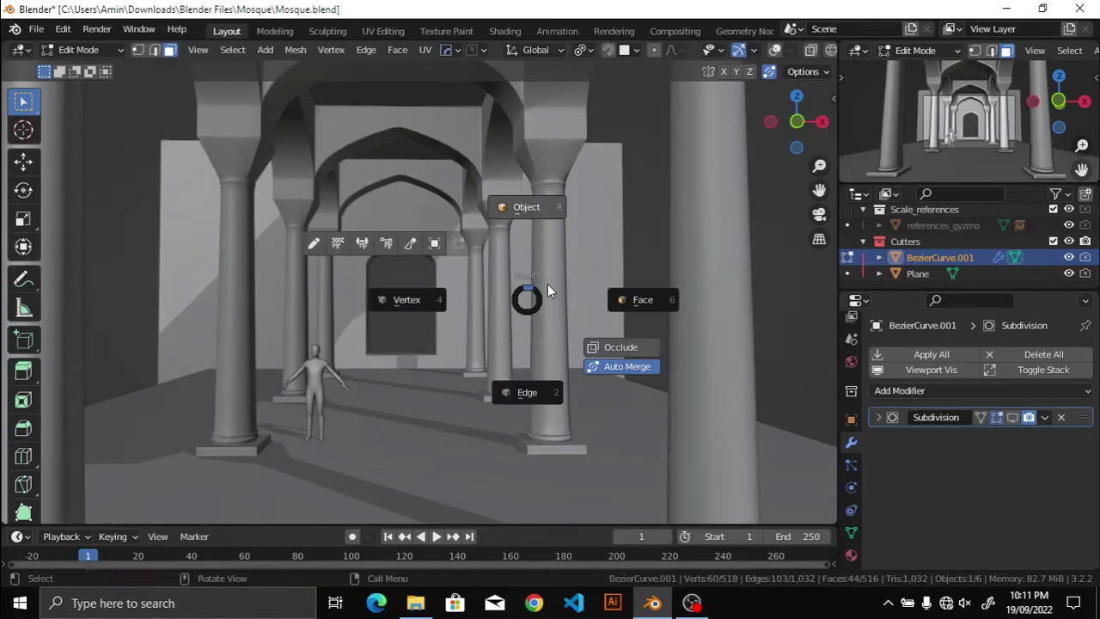
# Step: From camera view, scale up the doorway cutter and raise it along Z
pyautogui.click(516, 191)
pyautogui.press('Tab')
pyautogui.moveTo(508, 312); pyautogui.dragTo(424, 232, button='middle')
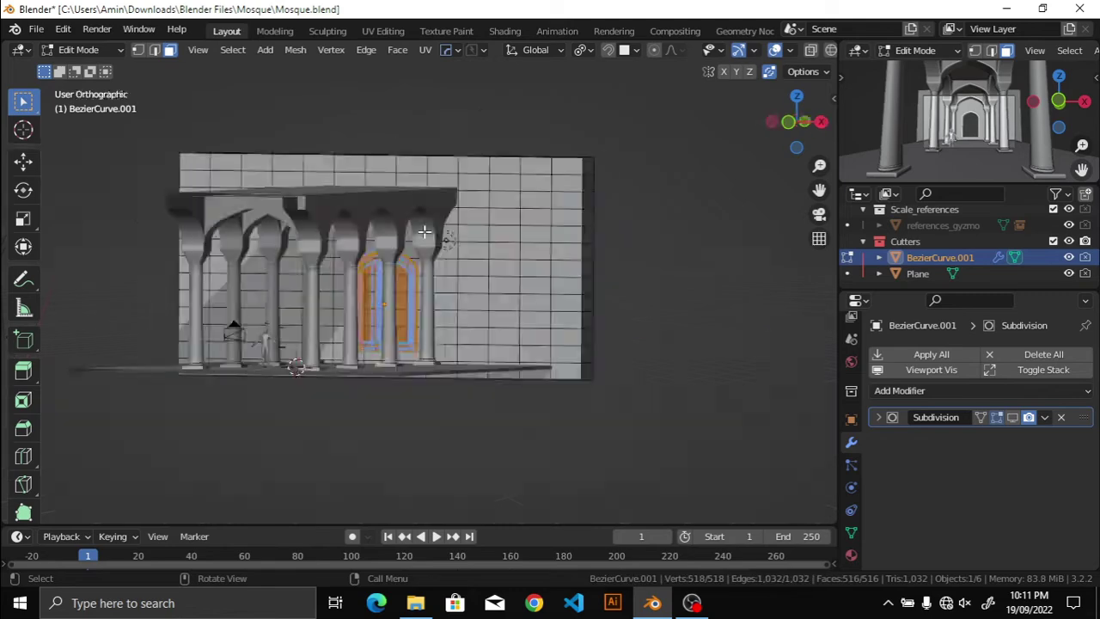
pyautogui.press('KP_0')
pyautogui.hotkey('ctrl', 'space')
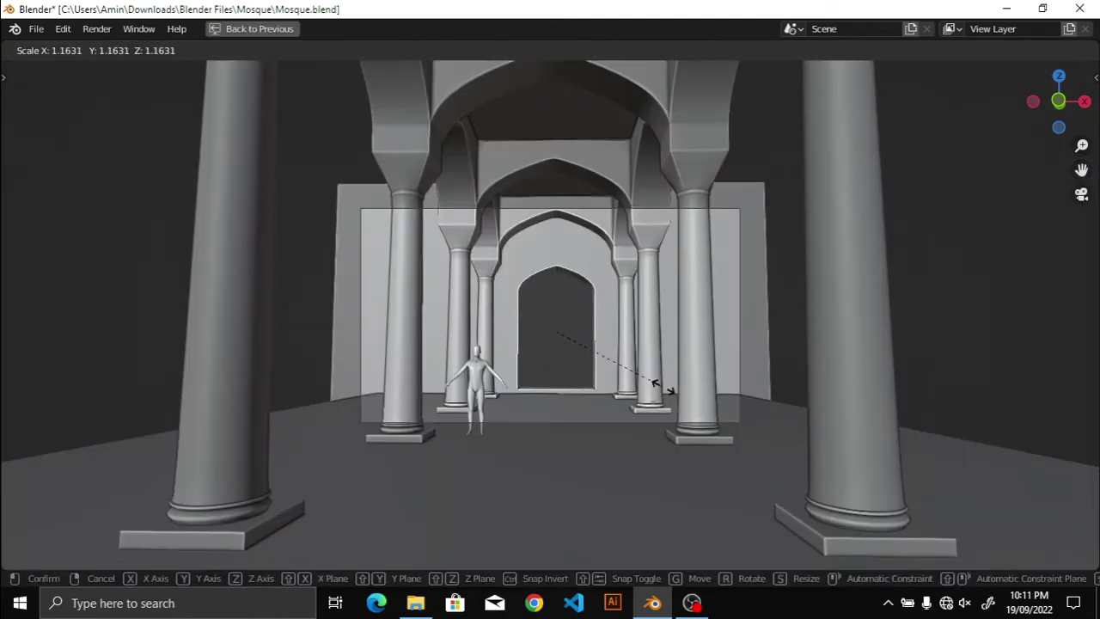
pyautogui.click(663, 389)
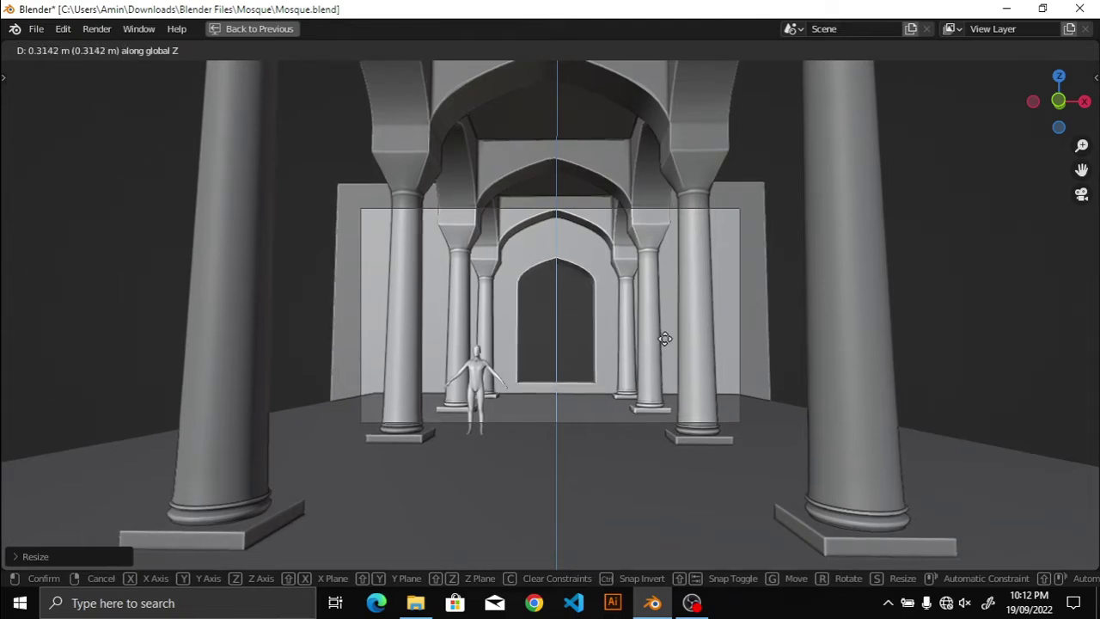
pyautogui.click(666, 344)
pyautogui.press('s')
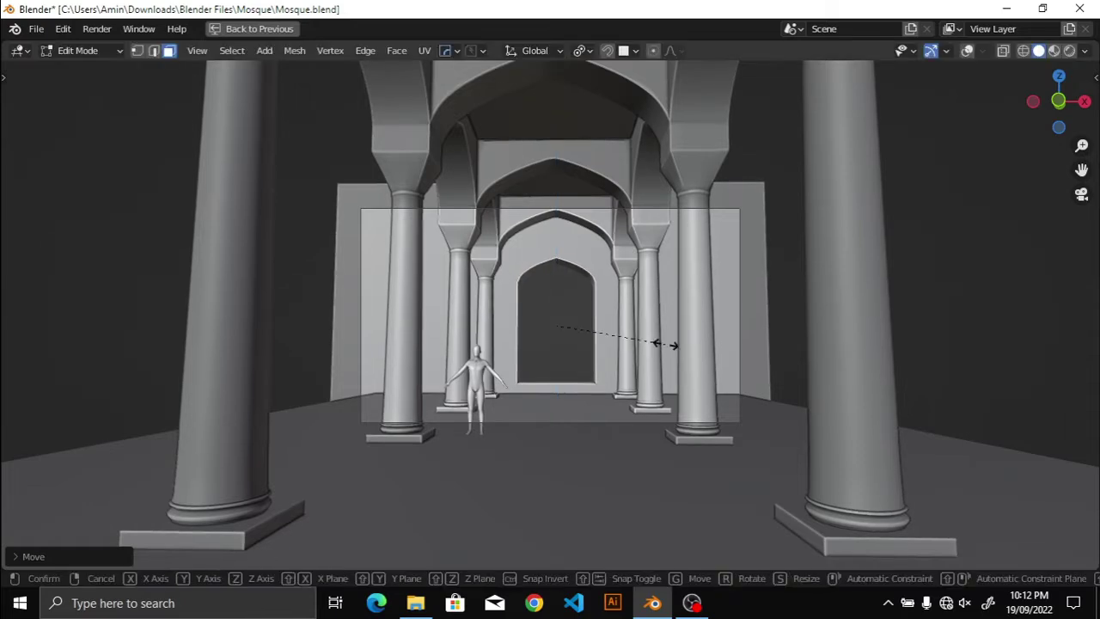
pyautogui.click(711, 372)
pyautogui.hotkey('ctrl', 'space')
# Step: Save the file and hide BezierCurve.002 to get a clear view of the mosque interior
pyautogui.press('q')
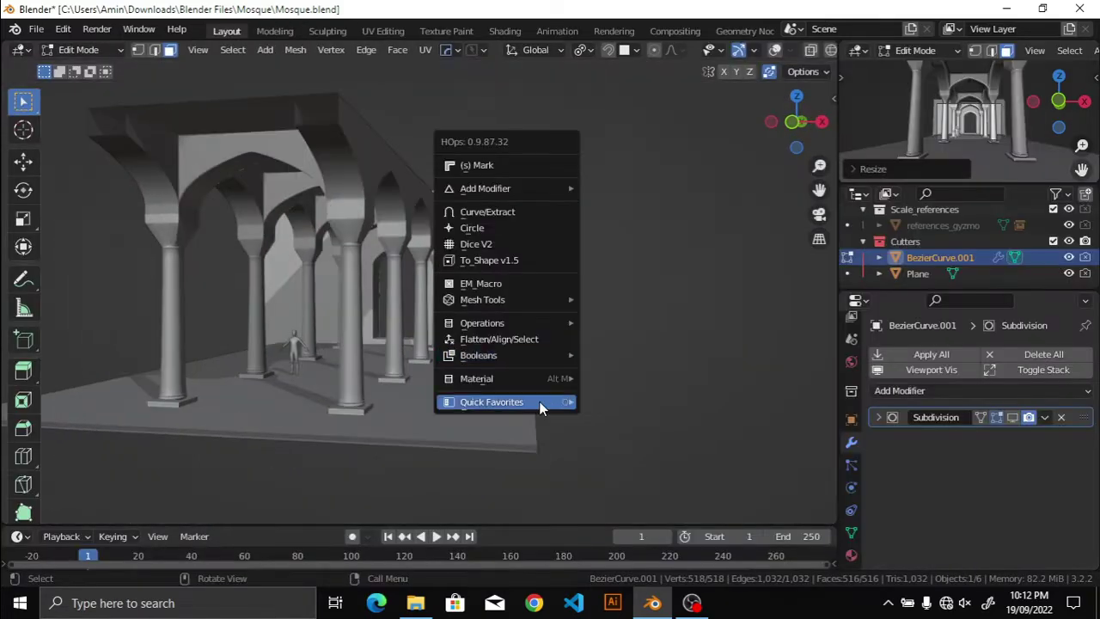
pyautogui.moveTo(481, 344)
pyautogui.mouseDown(button='middle')
pyautogui.moveTo(507, 362)
pyautogui.moveTo(786, 370)
pyautogui.mouseUp(button='middle')
pyautogui.hotkey('ctrl', 's')
pyautogui.scroll(-3, 921, 256)
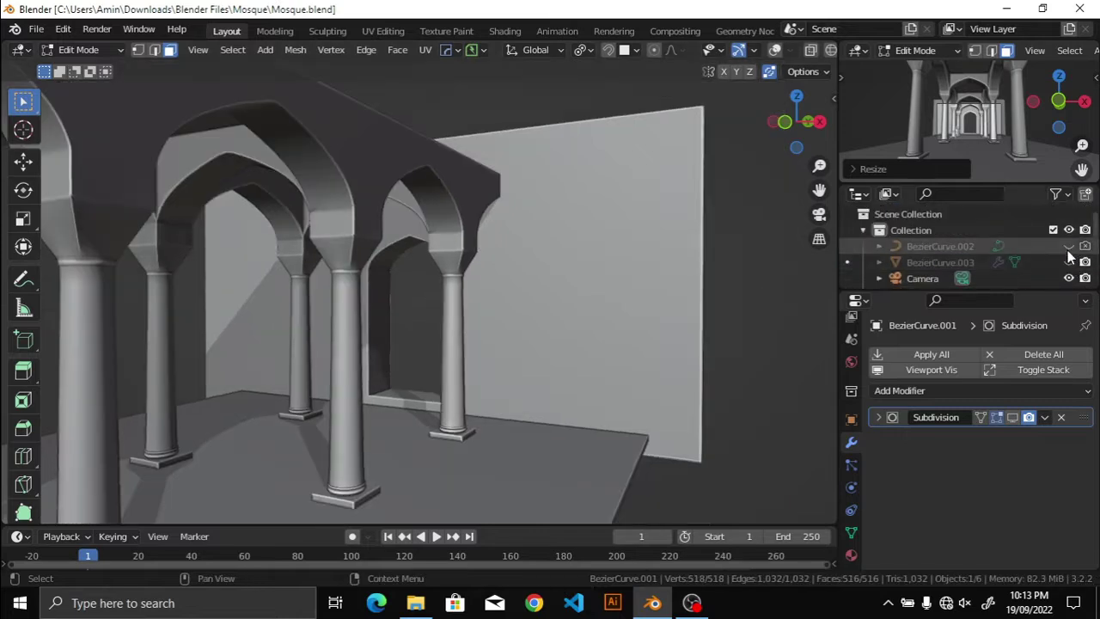
pyautogui.click(1070, 247)
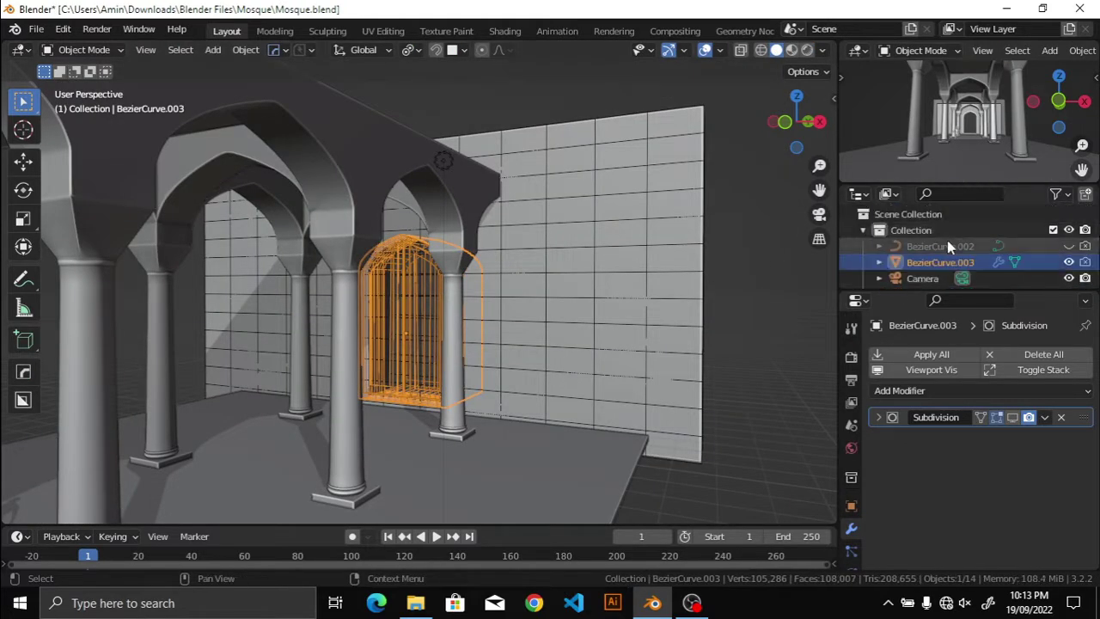
pyautogui.moveTo(576, 264); pyautogui.dragTo(694, 381, button='middle')
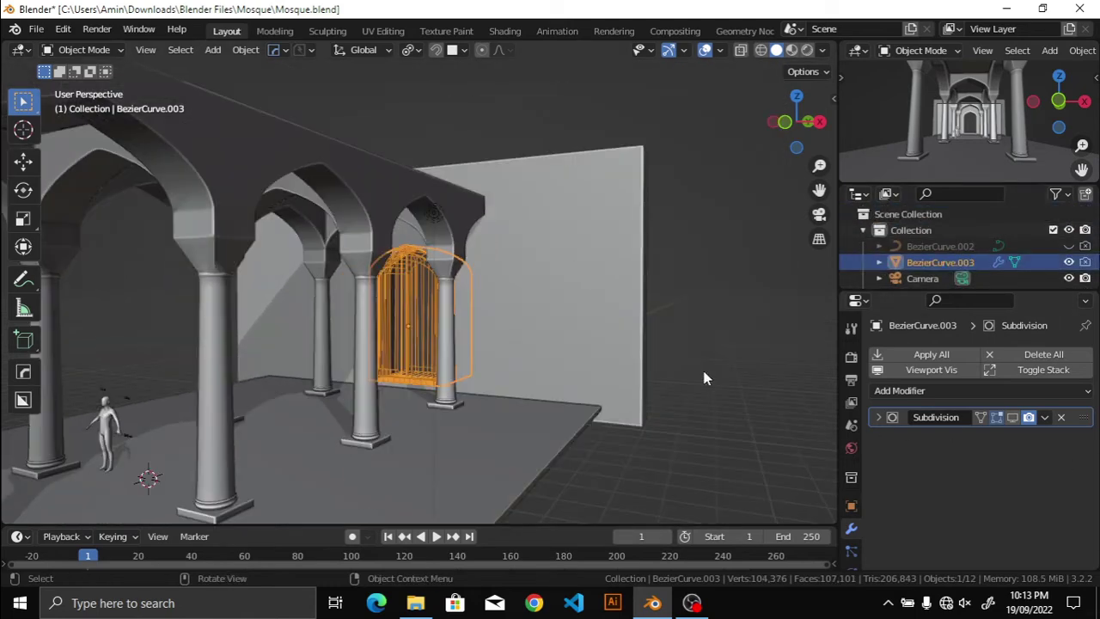
pyautogui.scroll(-3, 994, 259)
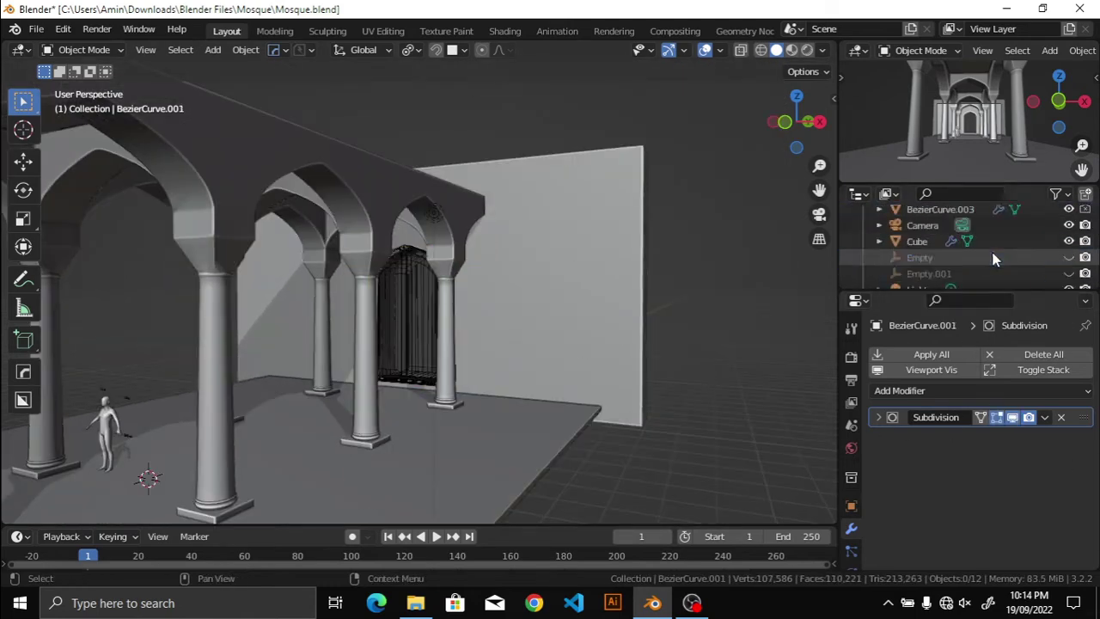
pyautogui.scroll(3, 746, 408)
# Step: Display the door as Solid, then select all its linked geometry in Edit Mode and isolate it
pyautogui.click(851, 505)
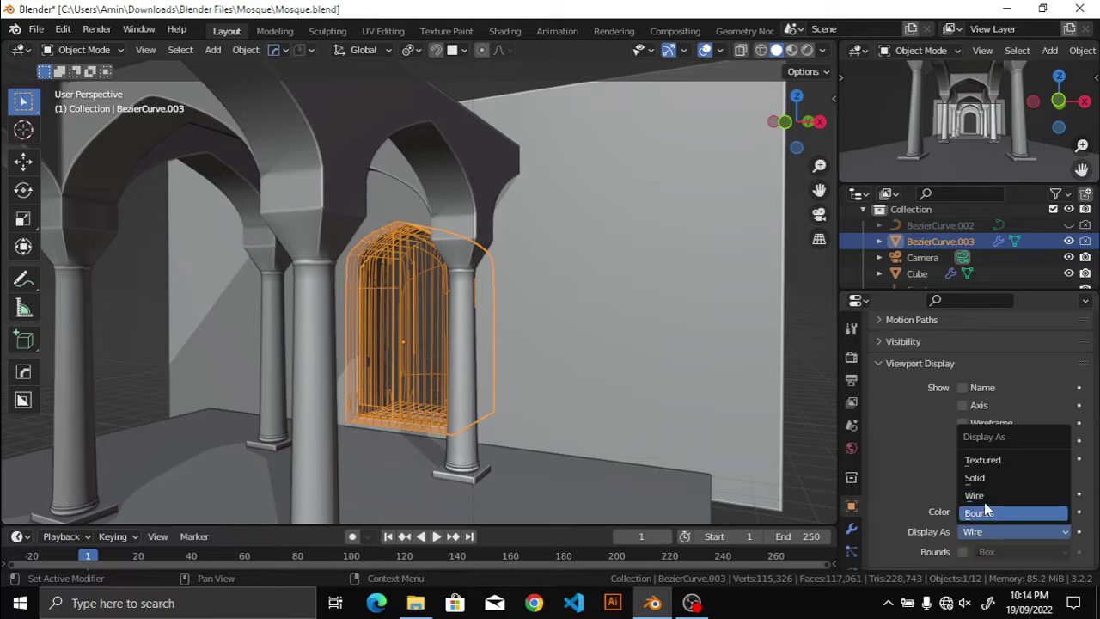
pyautogui.click(974, 477)
pyautogui.press('Tab')
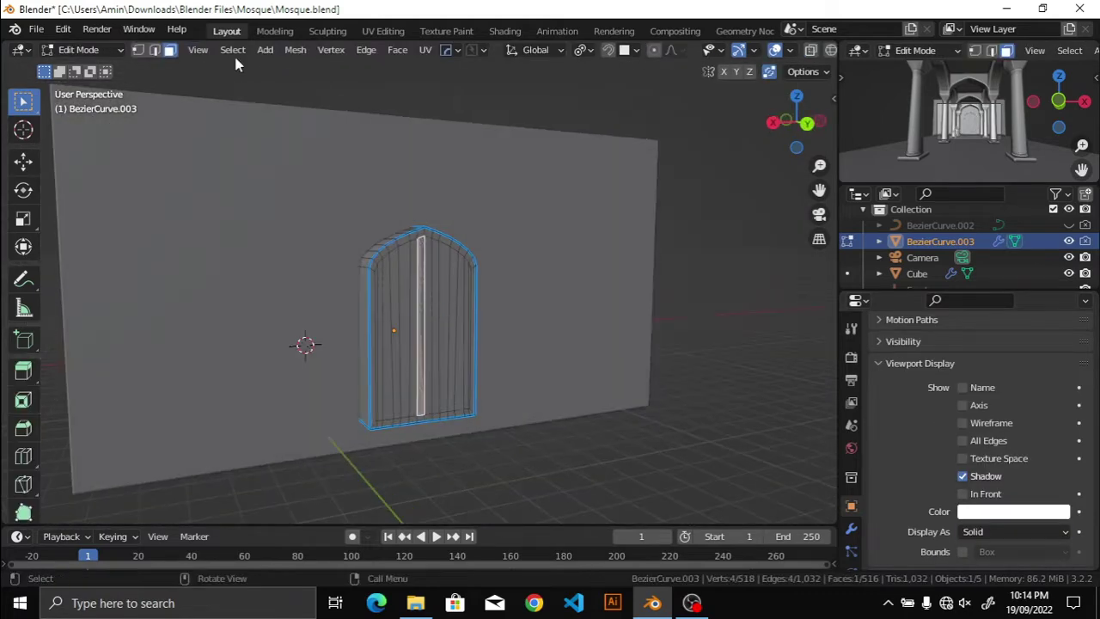
pyautogui.click(234, 49)
pyautogui.click(430, 312)
pyautogui.press('KP_Divide')
# Step: Shift the door geometry along Y, then return to Object Mode and the full scene
pyautogui.press('g')
pyautogui.press('y')
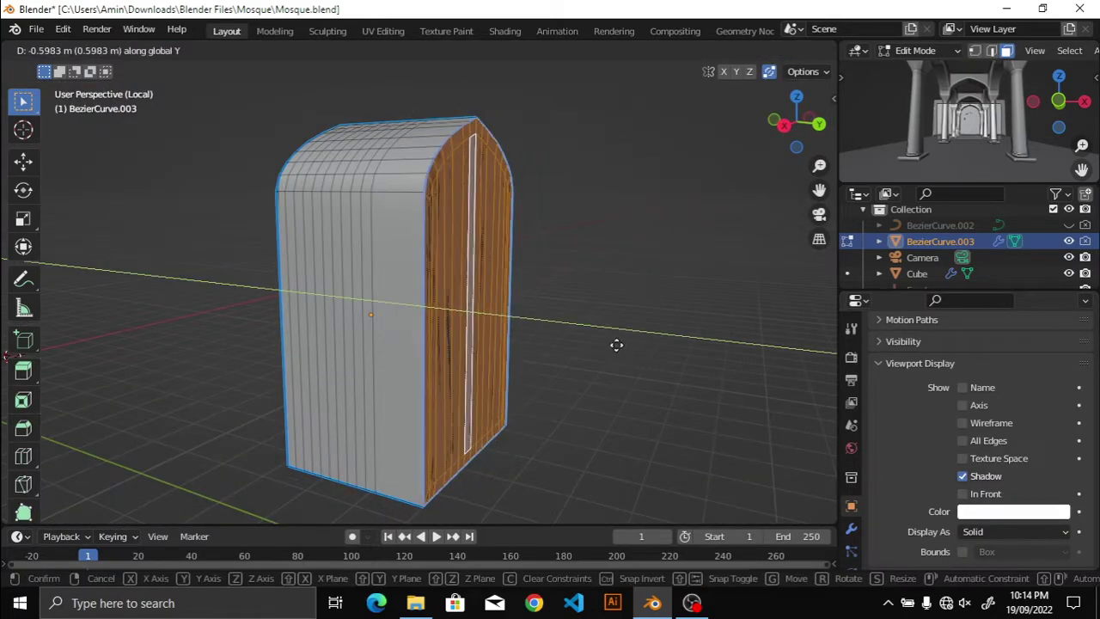
pyautogui.click(616, 345)
pyautogui.press('Tab')
pyautogui.scroll(2, 539, 212)
pyautogui.press('KP_Divide')
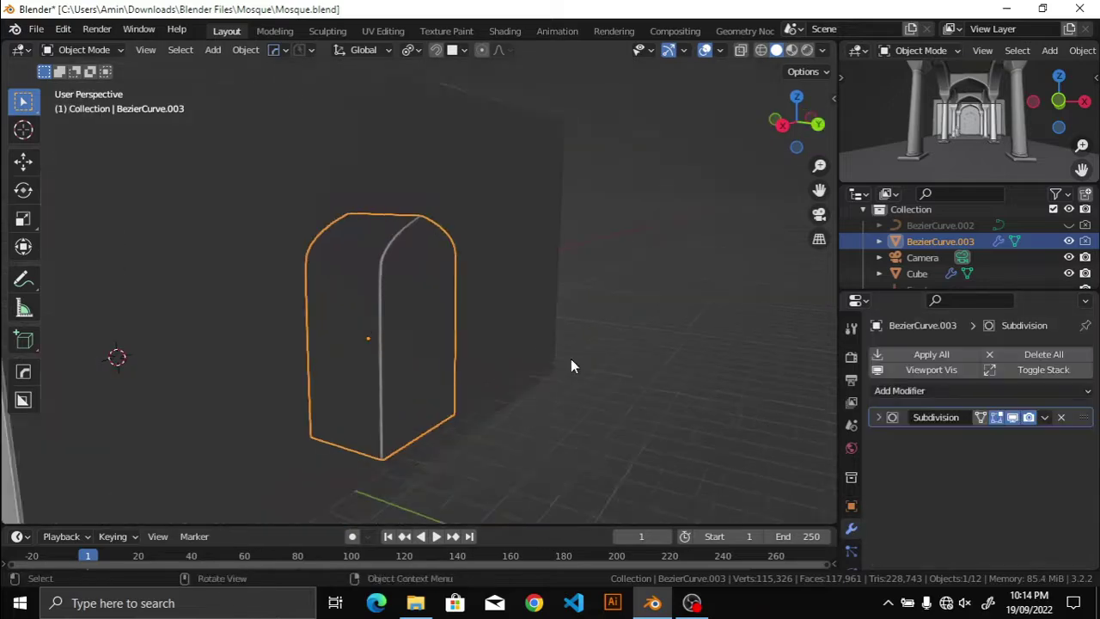
# Step: With snapping on, place the door next to the column and nudge it along Y
pyautogui.moveTo(652, 356)
pyautogui.mouseDown(button='middle')
pyautogui.moveTo(589, 371)
pyautogui.moveTo(663, 350)
pyautogui.moveTo(640, 389)
pyautogui.moveTo(656, 383)
pyautogui.mouseUp(button='middle')
pyautogui.hotkey('shift', 'Tab')
pyautogui.press('g')
pyautogui.click(589, 371)
pyautogui.press('g')
pyautogui.press('y')
pyautogui.click(637, 396)
pyautogui.press('g')
pyautogui.press('y')
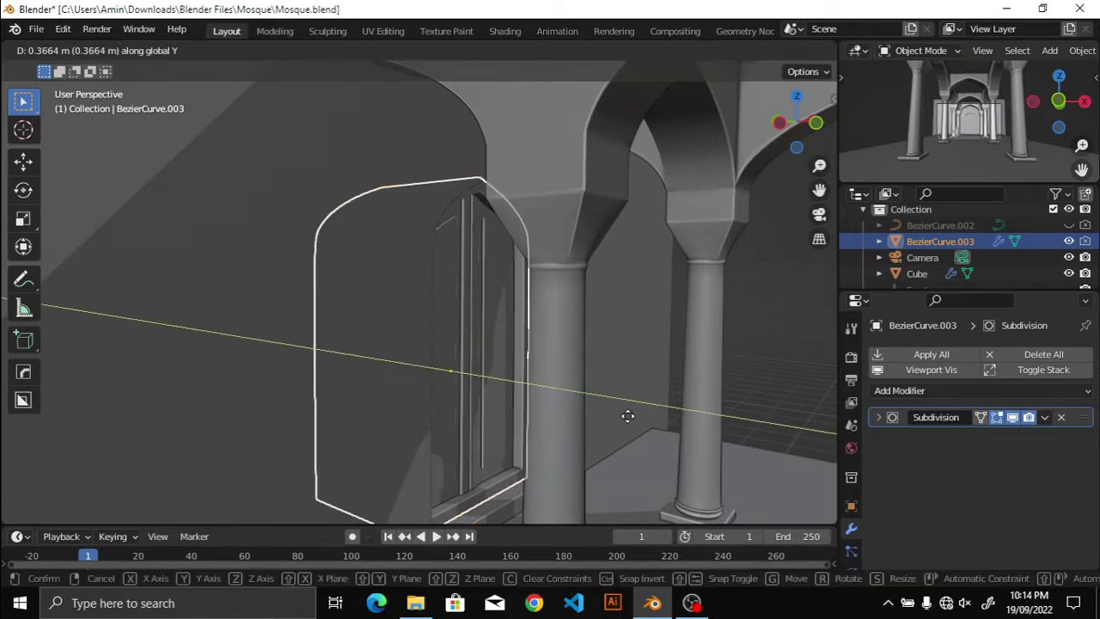
pyautogui.click(628, 416)
# Step: Fine-tune the door's Y position so it sits beside the column
pyautogui.moveTo(619, 417); pyautogui.dragTo(558, 407, button='middle')
pyautogui.scroll(3, 636, 397)
pyautogui.scroll(2, 682, 414)
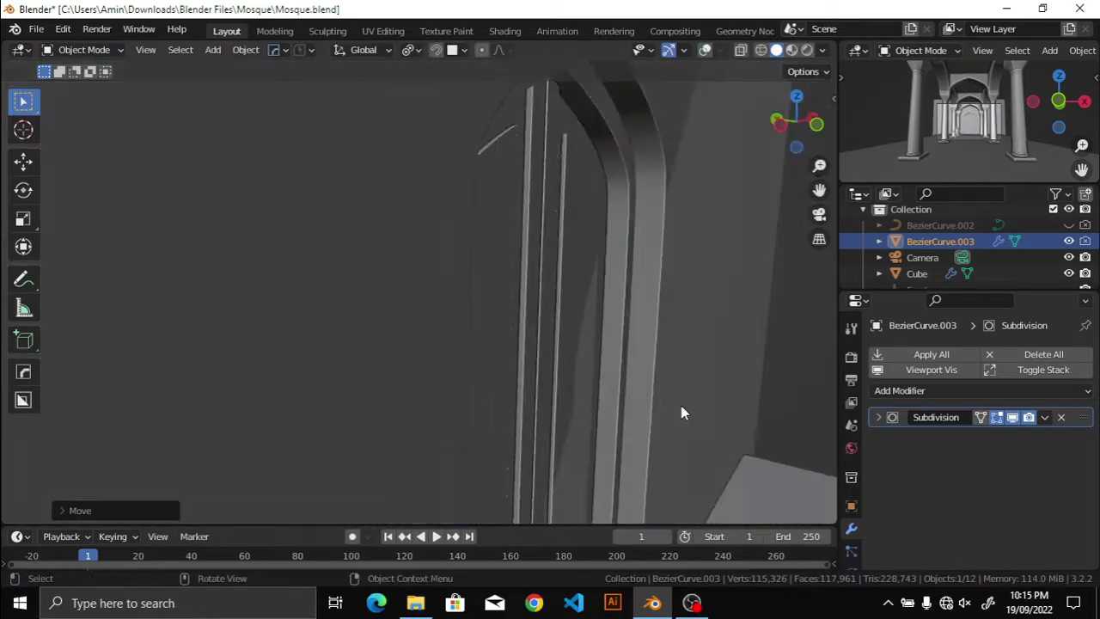
pyautogui.scroll(-3, 682, 413)
pyautogui.moveTo(641, 405); pyautogui.dragTo(596, 397, button='middle')
pyautogui.press('g')
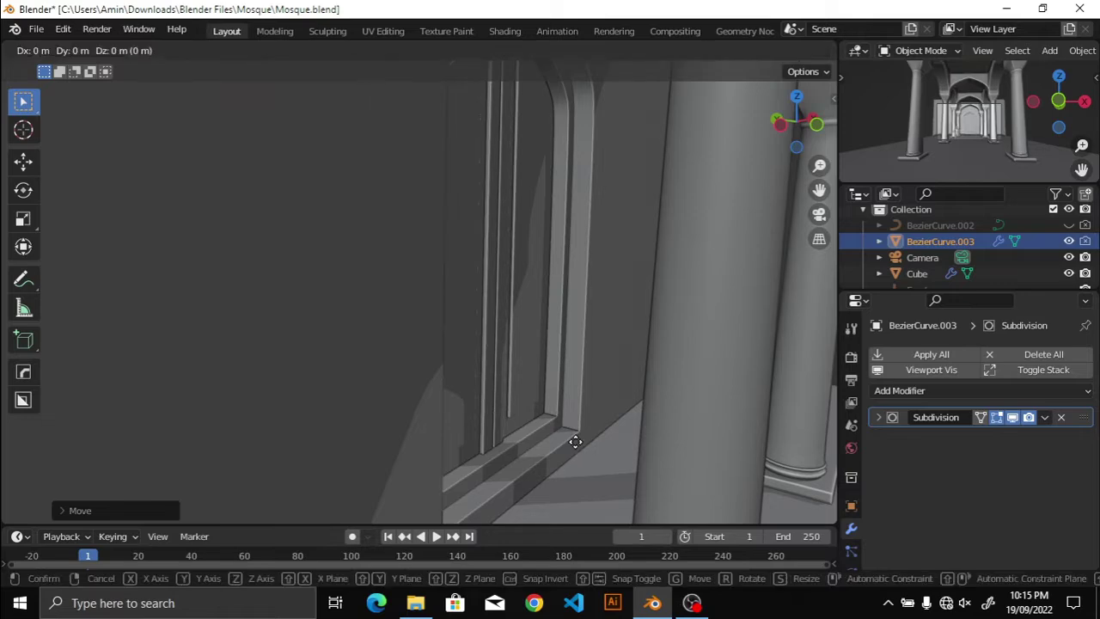
pyautogui.press('y')
pyautogui.click(611, 453)
# Step: In Edit Mode with X-ray toggled, select a vertex on the door arch
pyautogui.press('Tab')
pyautogui.scroll(2, 501, 336)
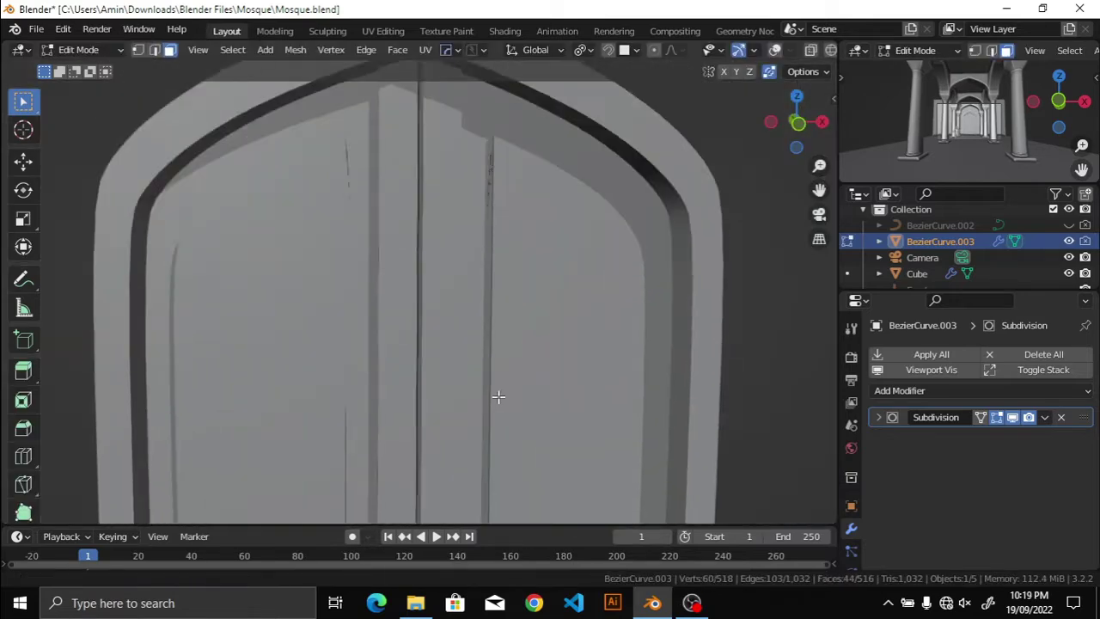
pyautogui.moveTo(498, 395); pyautogui.dragTo(530, 376, button='middle')
pyautogui.press('q')
pyautogui.moveTo(615, 370)
pyautogui.mouseDown(button='middle')
pyautogui.moveTo(650, 361)
pyautogui.moveTo(638, 364)
pyautogui.moveTo(803, 405)
pyautogui.mouseUp(button='middle')
pyautogui.hotkey('alt', 'z')
pyautogui.hotkey('shift', 'alt', 'z')
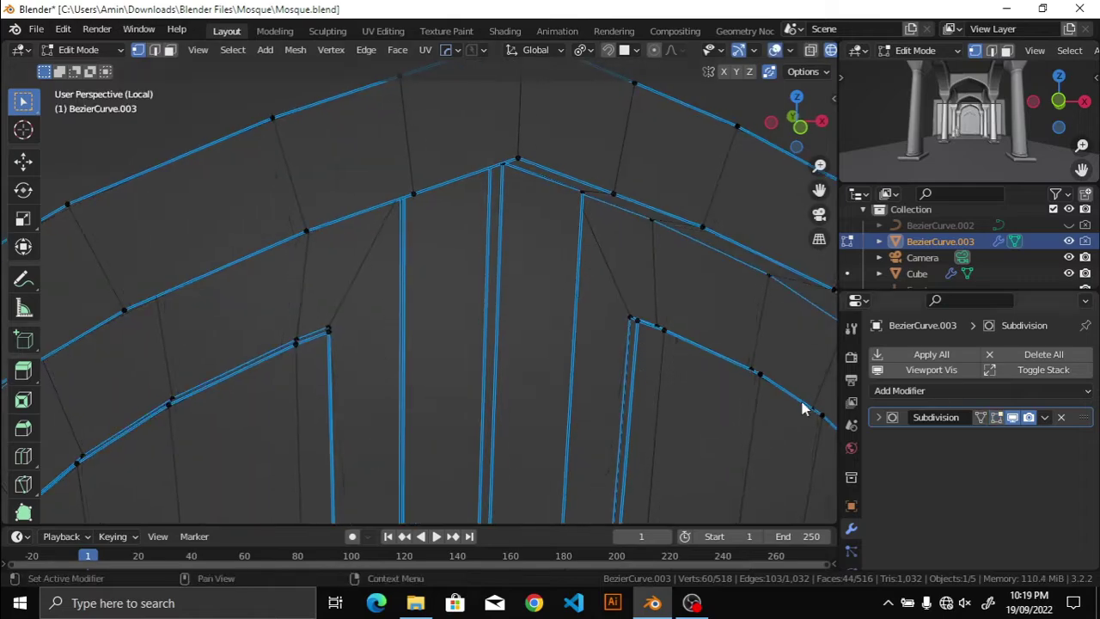
pyautogui.scroll(3, 724, 364)
pyautogui.click(599, 295)
pyautogui.scroll(-3, 599, 295)
pyautogui.moveTo(609, 307)
pyautogui.mouseDown(button='middle')
pyautogui.moveTo(624, 355)
pyautogui.moveTo(650, 359)
pyautogui.moveTo(610, 326)
pyautogui.moveTo(508, 343)
pyautogui.moveTo(471, 319)
pyautogui.moveTo(516, 319)
pyautogui.moveTo(488, 315)
pyautogui.mouseUp(button='middle')
pyautogui.scroll(-3, 575, 328)
# Step: Loop-select the inner arch edges of the door panels
pyautogui.press('2')
pyautogui.press('n')
pyautogui.keyDown('alt'); pyautogui.click(436, 297); pyautogui.keyUp('alt')
pyautogui.press('1')
pyautogui.scroll(-3, 484, 334)
pyautogui.scroll(-1, 482, 332)
pyautogui.scroll(5, 481, 340)
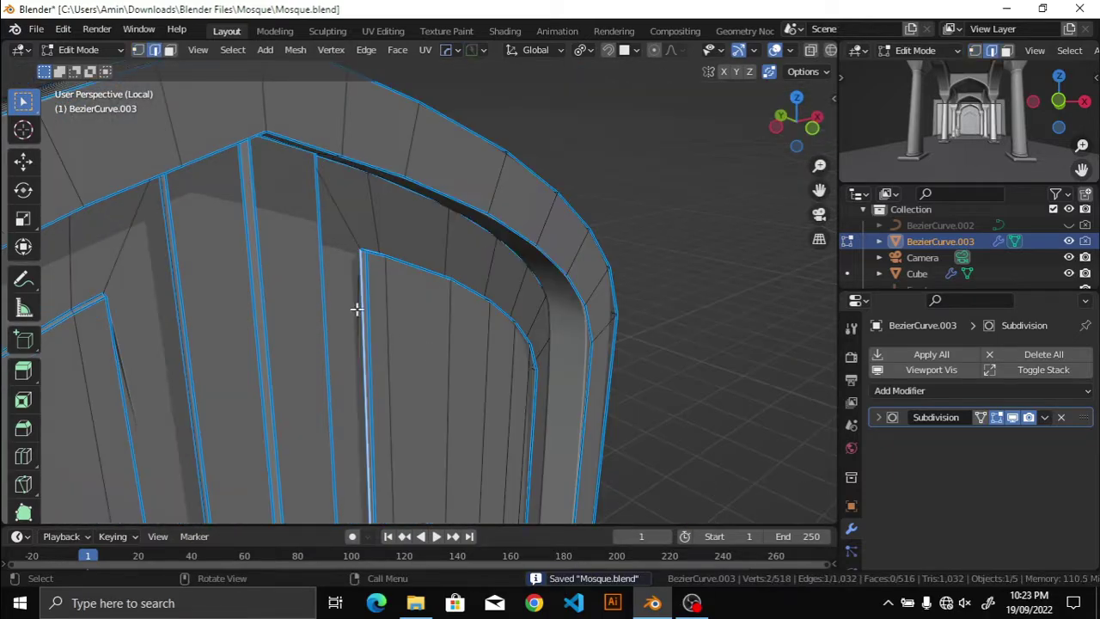
pyautogui.moveTo(357, 310)
pyautogui.mouseDown(button='middle')
pyautogui.moveTo(307, 221)
pyautogui.moveTo(415, 304)
pyautogui.moveTo(347, 239)
pyautogui.moveTo(484, 258)
pyautogui.moveTo(545, 346)
pyautogui.moveTo(576, 421)
pyautogui.mouseUp(button='middle')
pyautogui.keyDown('alt'); pyautogui.click(348, 239); pyautogui.keyUp('alt')
# Step: View the door straight from the front in X-ray mode
pyautogui.hotkey('alt', 'z')
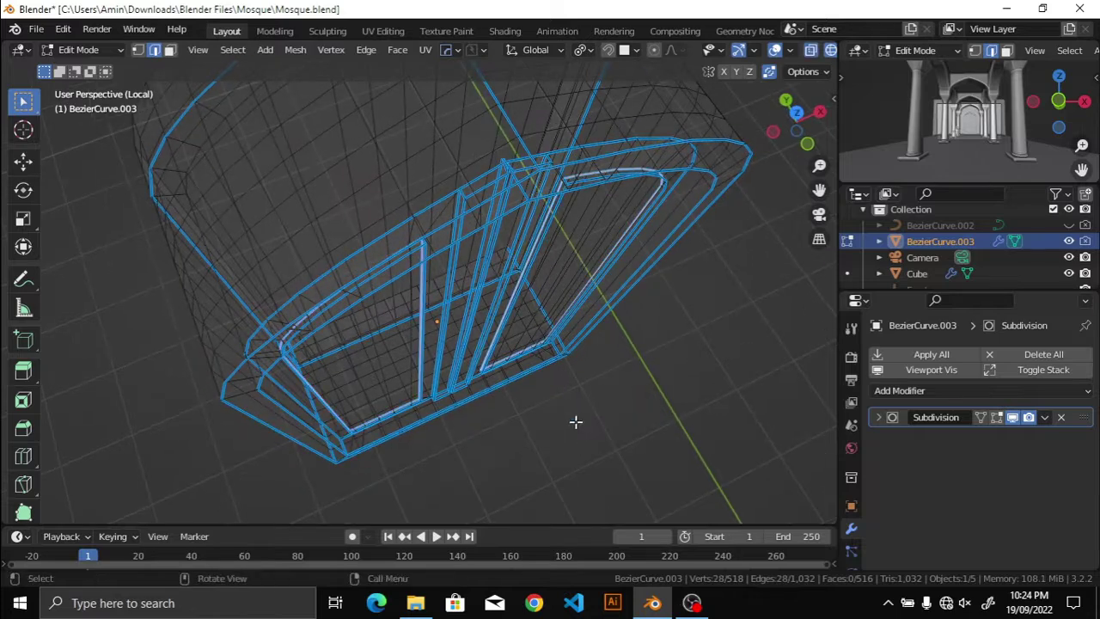
pyautogui.press('KP_1')
pyautogui.scroll(-2, 580, 231)
pyautogui.scroll(-1, 592, 223)
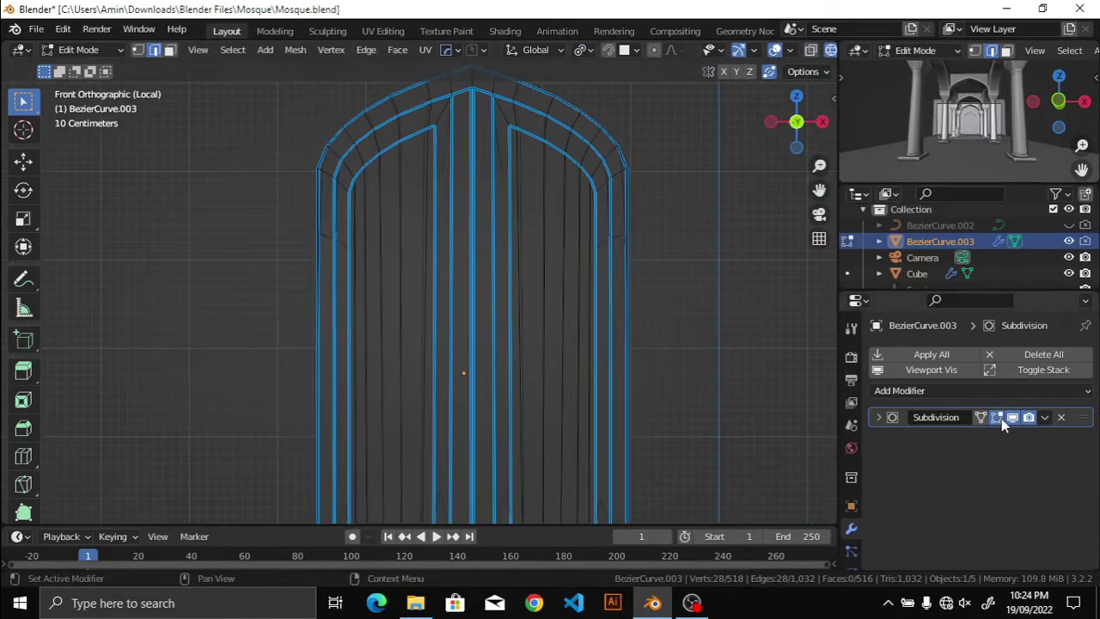
pyautogui.press('q')
pyautogui.scroll(1, 634, 297)
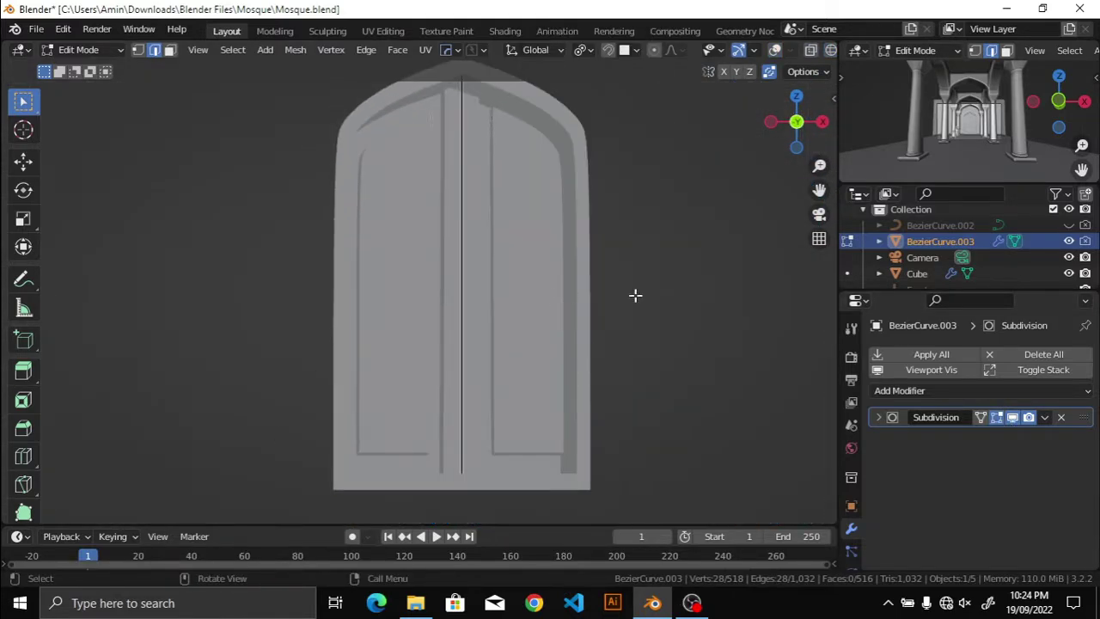
# Step: Scale the selected panel outlines narrower with S Shift+Y, keeping Y fixed
pyautogui.press('s')
pyautogui.hotkey('shift', 'y')
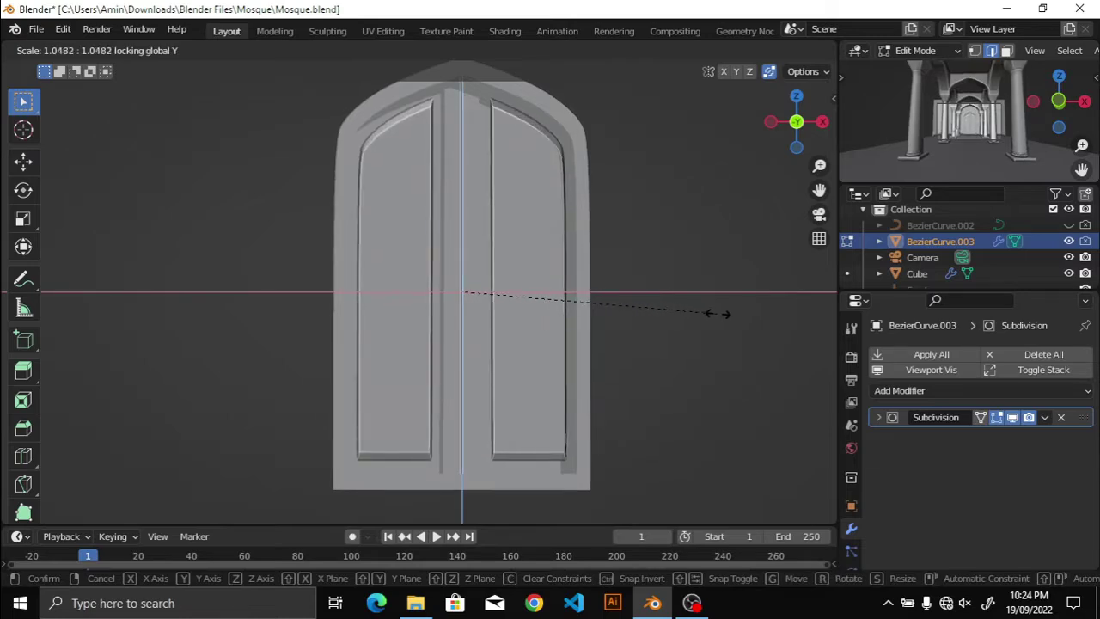
pyautogui.click(732, 313)
pyautogui.moveTo(732, 314); pyautogui.dragTo(592, 273, button='middle')
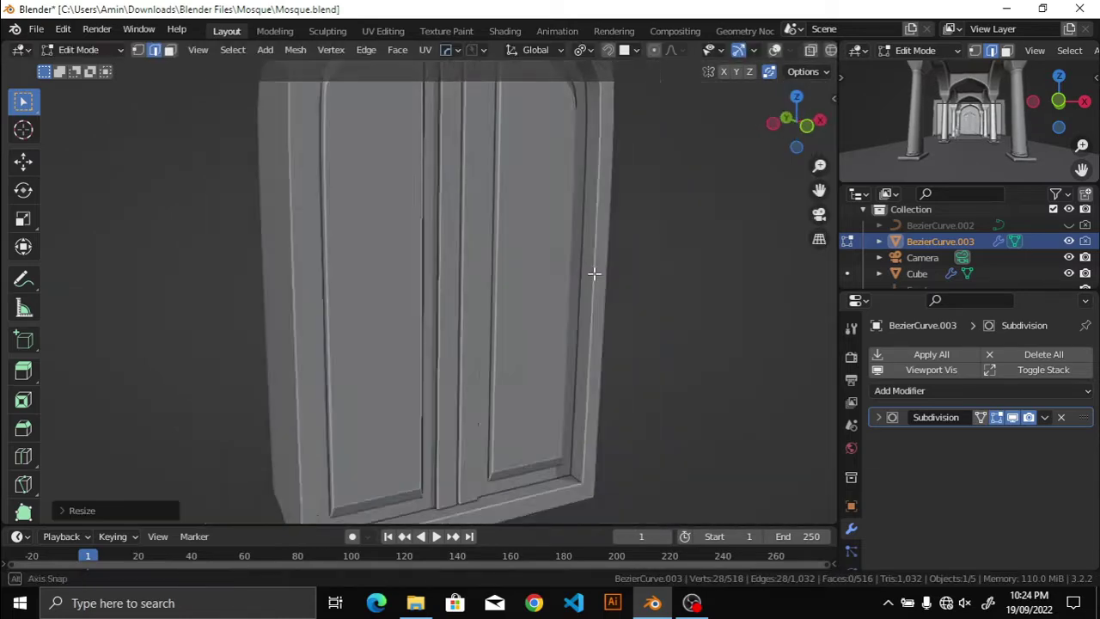
pyautogui.scroll(3, 503, 241)
pyautogui.scroll(-3, 553, 197)
pyautogui.scroll(-2, 553, 174)
pyautogui.scroll(3, 469, 270)
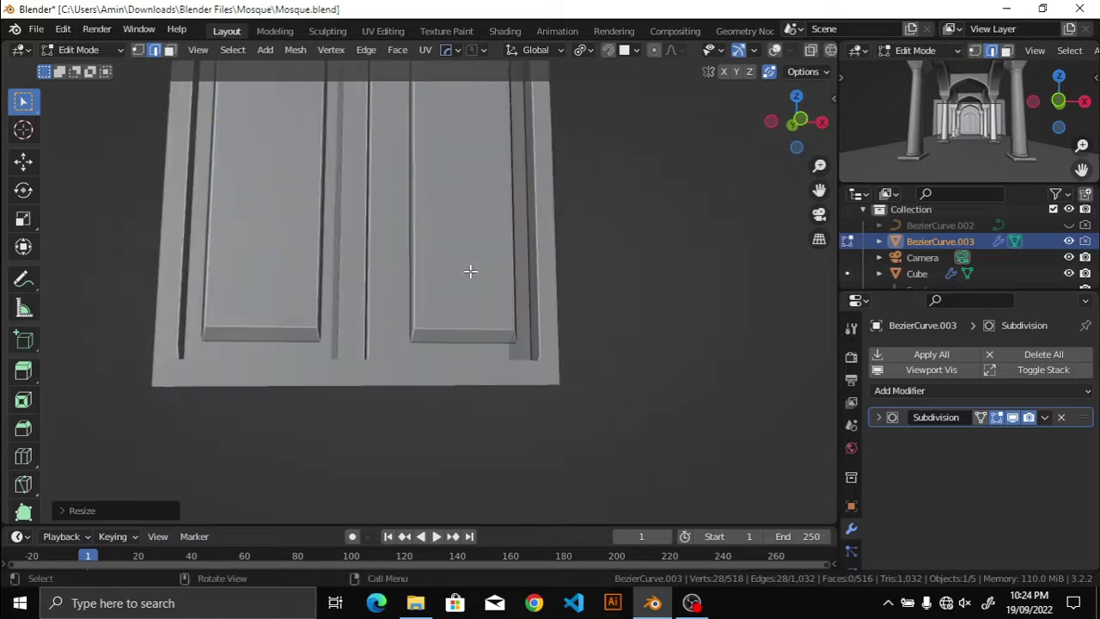
pyautogui.scroll(2, 626, 203)
pyautogui.scroll(-2, 444, 312)
pyautogui.scroll(3, 541, 376)
pyautogui.scroll(-2, 539, 361)
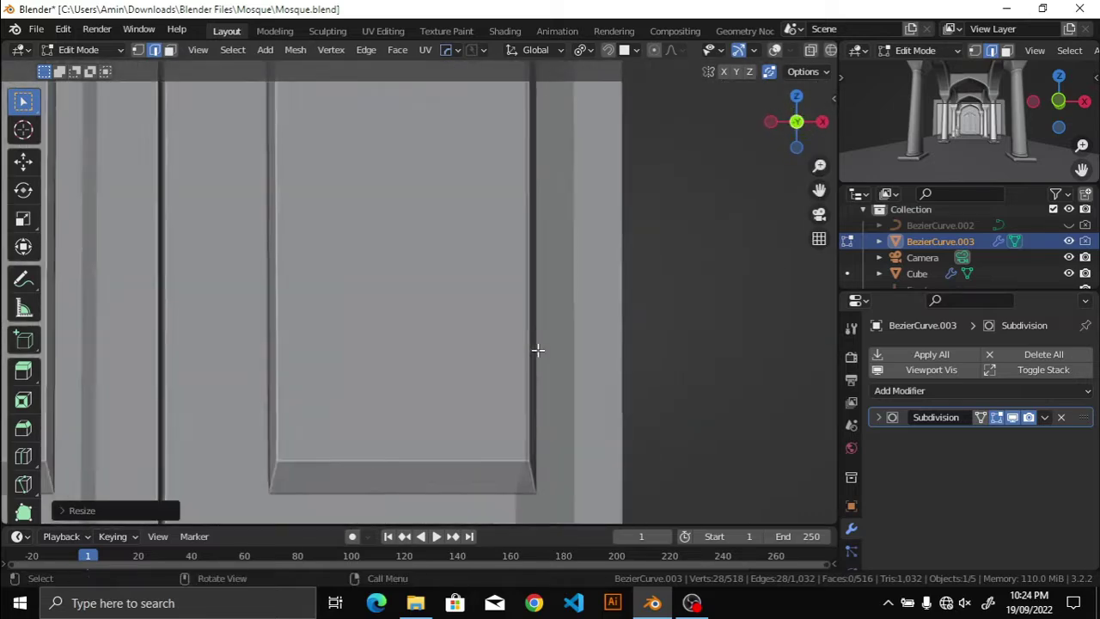
pyautogui.scroll(-2, 432, 263)
pyautogui.scroll(-2, 450, 285)
# Step: Reframe the door front and attempt a Y-constrained scale, then cancel it
pyautogui.hotkey('shift', 'alt', 'z')
pyautogui.moveTo(450, 284); pyautogui.dragTo(463, 287, button='middle')
pyautogui.hotkey('alt', 'z')
pyautogui.scroll(3, 348, 244)
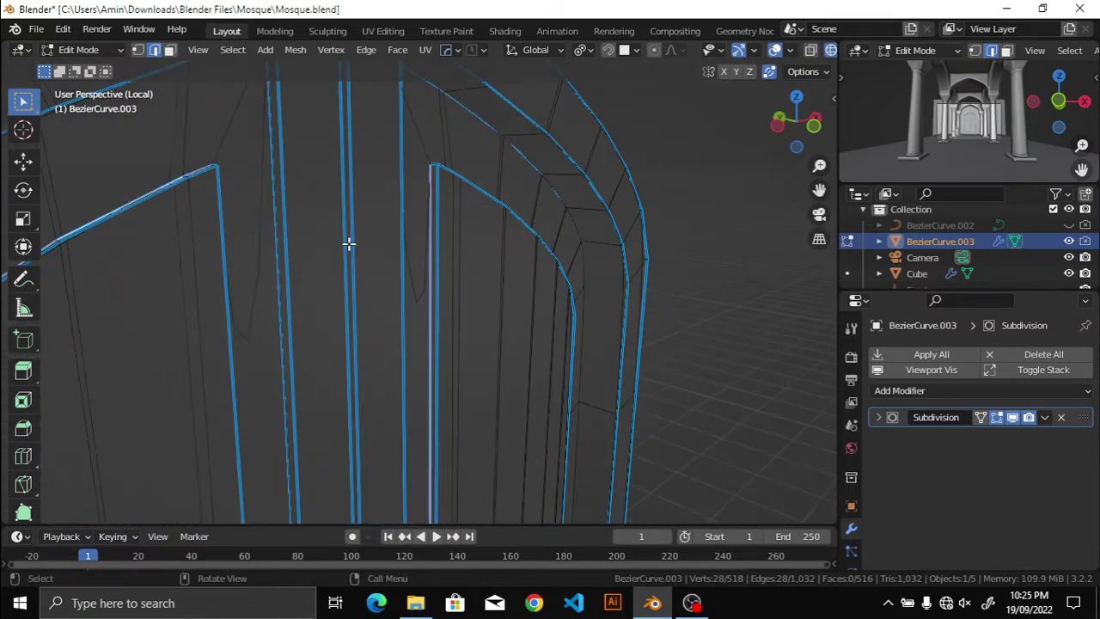
pyautogui.moveTo(273, 247)
pyautogui.mouseDown(button='middle')
pyautogui.moveTo(408, 248)
pyautogui.moveTo(494, 334)
pyautogui.moveTo(596, 363)
pyautogui.moveTo(660, 423)
pyautogui.mouseUp(button='middle')
pyautogui.scroll(-3, 660, 423)
pyautogui.press('s')
pyautogui.press('y')
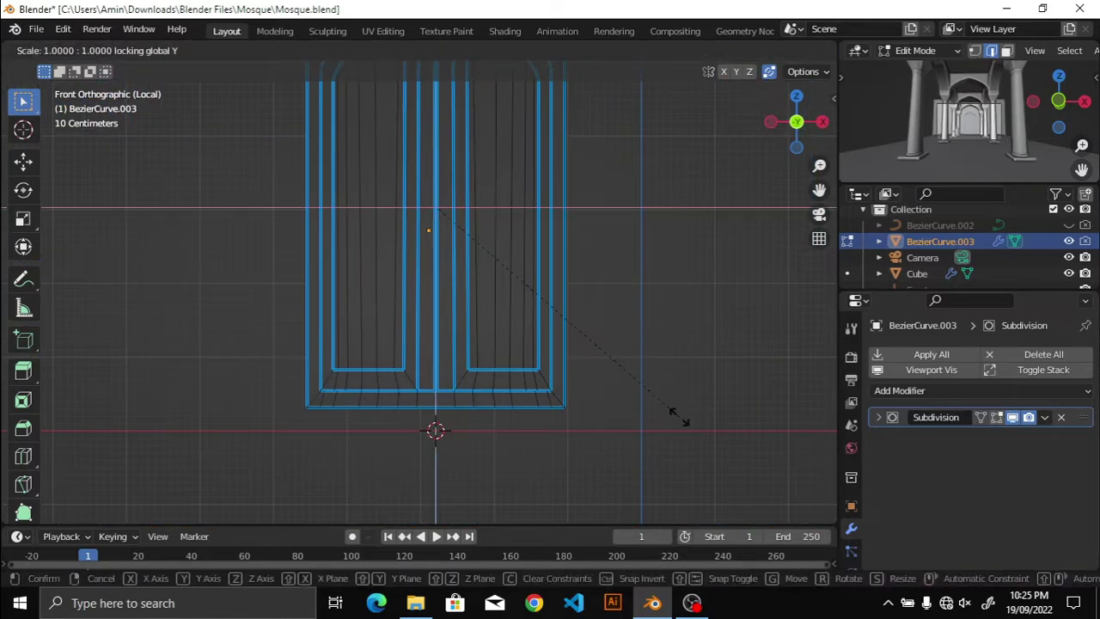
pyautogui.rightClick(741, 439)
# Step: From the front view, narrow the inner panel outlines further
pyautogui.hotkey('alt', 'z')
pyautogui.moveTo(741, 439); pyautogui.dragTo(462, 302, button='middle')
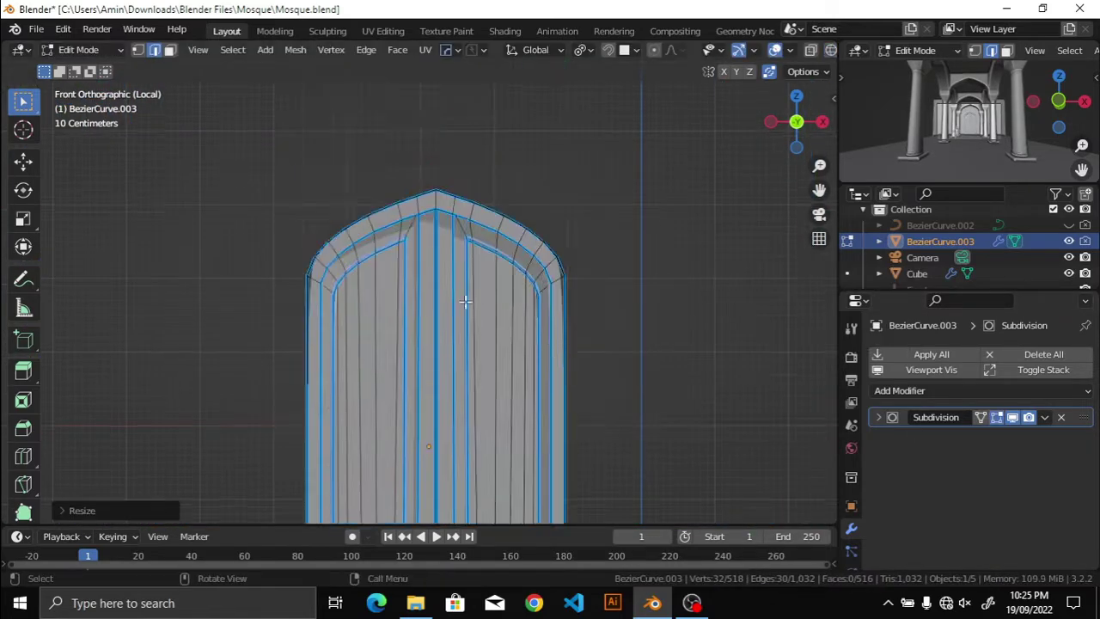
pyautogui.scroll(5, 388, 258)
pyautogui.moveTo(387, 258)
pyautogui.mouseDown(button='middle')
pyautogui.moveTo(526, 272)
pyautogui.moveTo(545, 356)
pyautogui.moveTo(647, 375)
pyautogui.moveTo(506, 379)
pyautogui.mouseUp(button='middle')
pyautogui.scroll(-5, 526, 271)
pyautogui.scroll(5, 499, 336)
pyautogui.hotkey('shift', 'alt', 'z')
pyautogui.scroll(-3, 506, 379)
pyautogui.hotkey('alt', 'z')
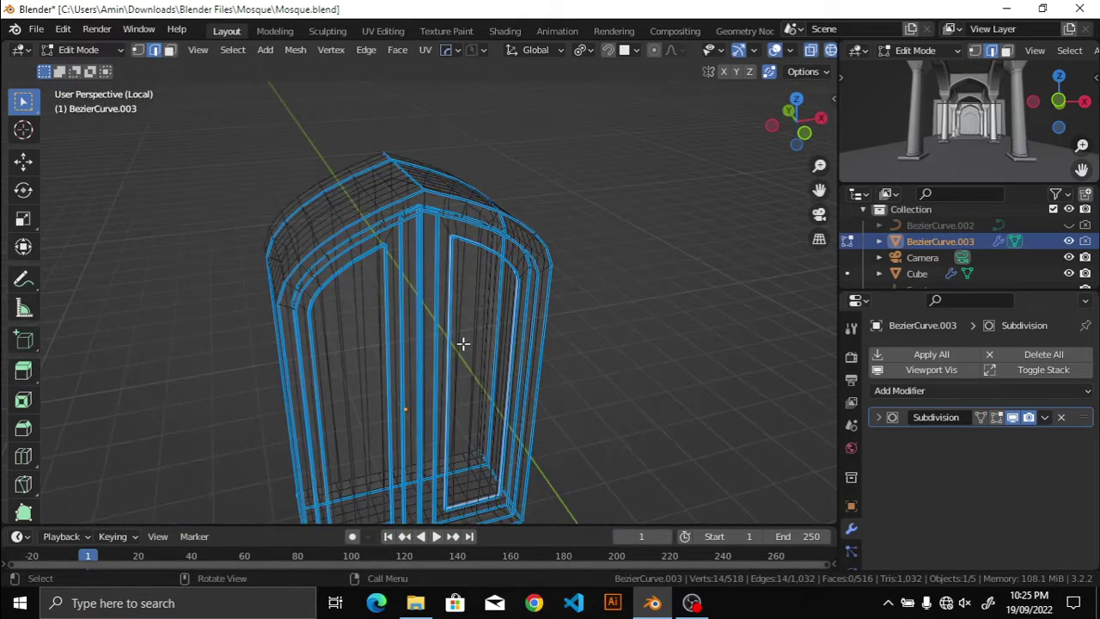
pyautogui.moveTo(463, 344); pyautogui.dragTo(547, 392, button='middle')
pyautogui.press('KP_1')
pyautogui.hotkey('alt', 'z')
pyautogui.hotkey('shift', 'alt', 'z')
pyautogui.scroll(-2, 659, 297)
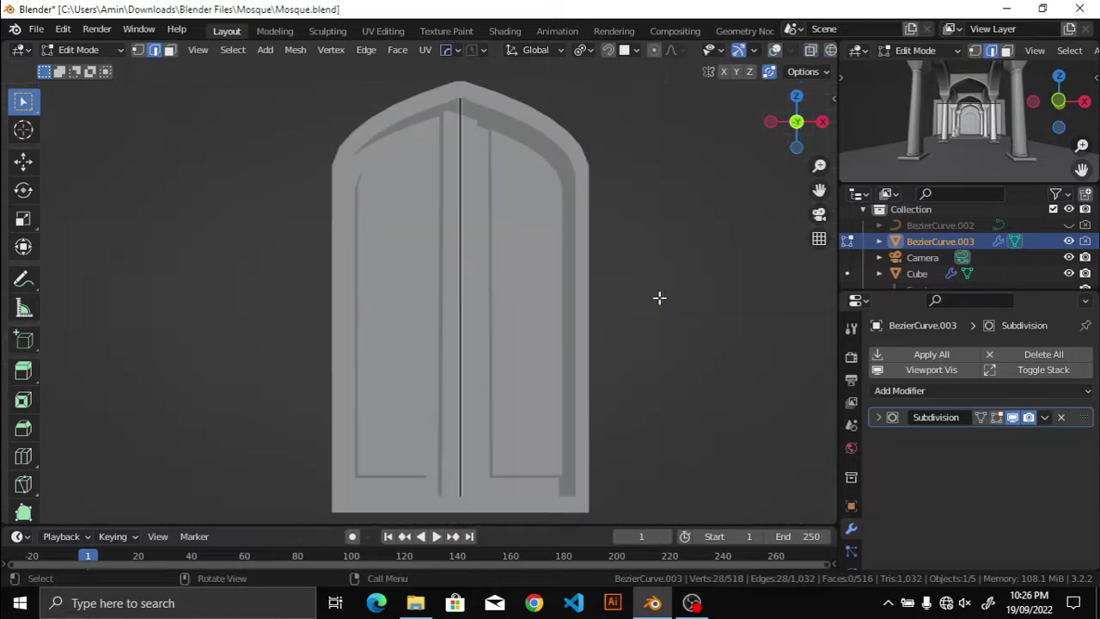
pyautogui.click(594, 315)
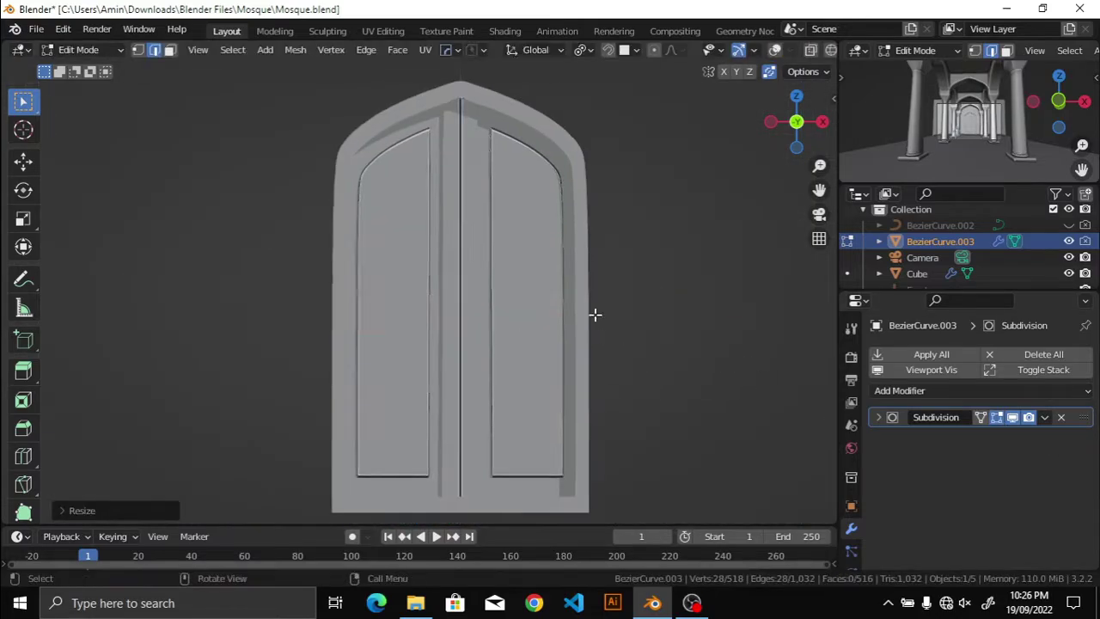
# Step: Inspect the narrowed door panels from an angle and save the file
pyautogui.scroll(5, 601, 318)
pyautogui.moveTo(633, 339)
pyautogui.mouseDown(button='middle')
pyautogui.moveTo(656, 270)
pyautogui.moveTo(610, 240)
pyautogui.moveTo(658, 255)
pyautogui.moveTo(576, 304)
pyautogui.mouseUp(button='middle')
pyautogui.hotkey('shift', 'alt', 'z')
pyautogui.hotkey('ctrl', 's')
# Step: Slide a selected door panel vertex along its edge near the ledge
pyautogui.click(570, 244)
pyautogui.hotkey('shift', 'alt', 'z')
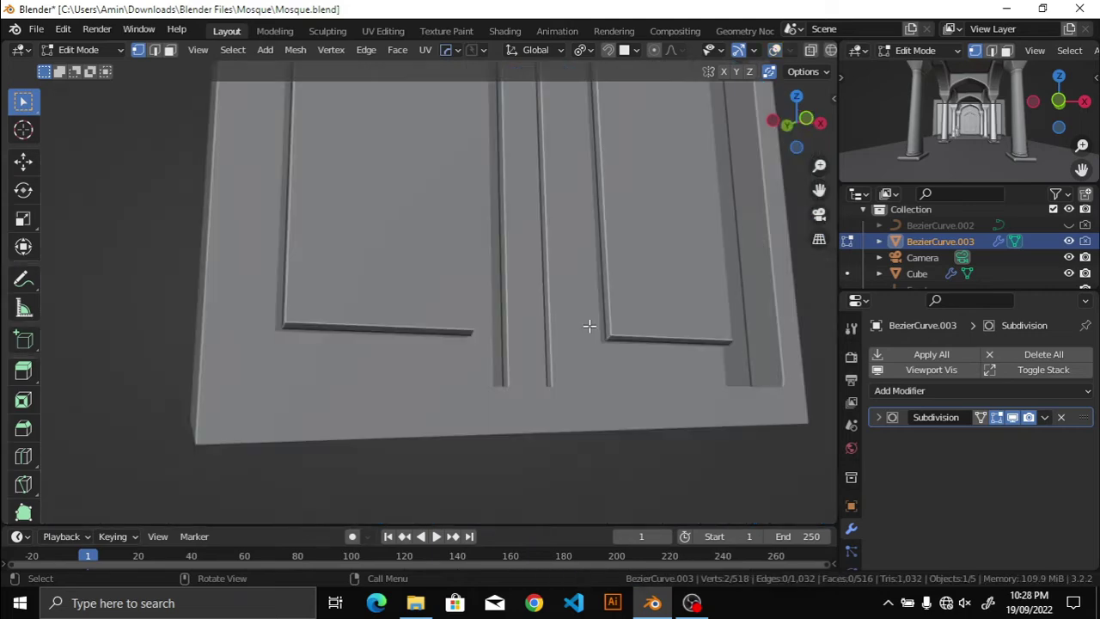
pyautogui.moveTo(589, 326); pyautogui.dragTo(662, 322, button='middle')
pyautogui.scroll(3, 472, 336)
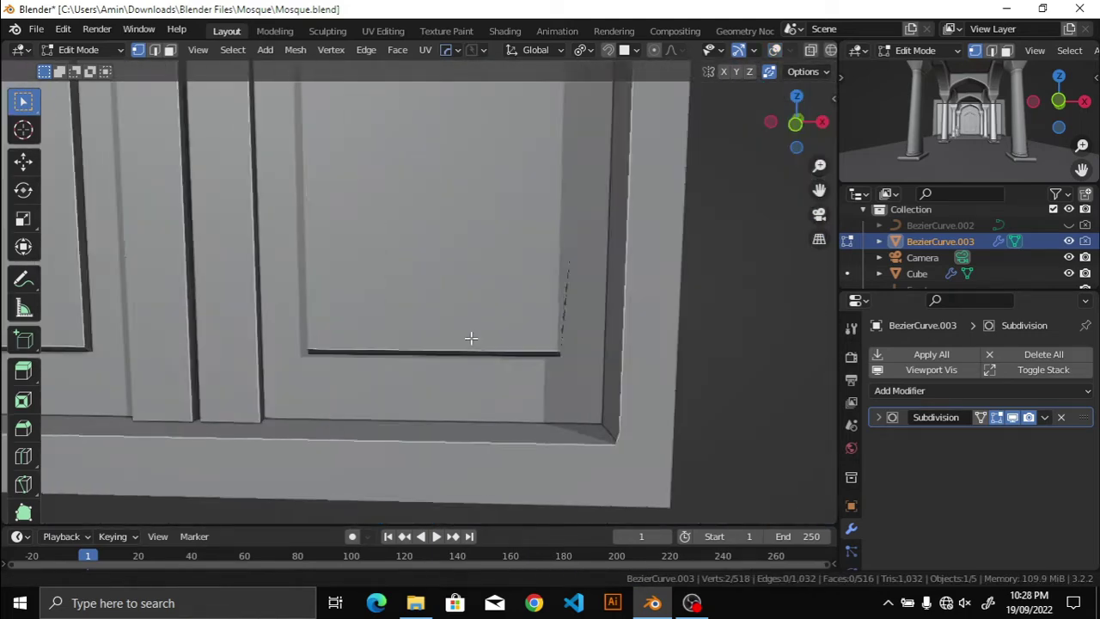
pyautogui.scroll(3, 432, 347)
pyautogui.moveTo(433, 346)
pyautogui.mouseDown(button='middle')
pyautogui.moveTo(458, 342)
pyautogui.moveTo(484, 382)
pyautogui.mouseUp(button='middle')
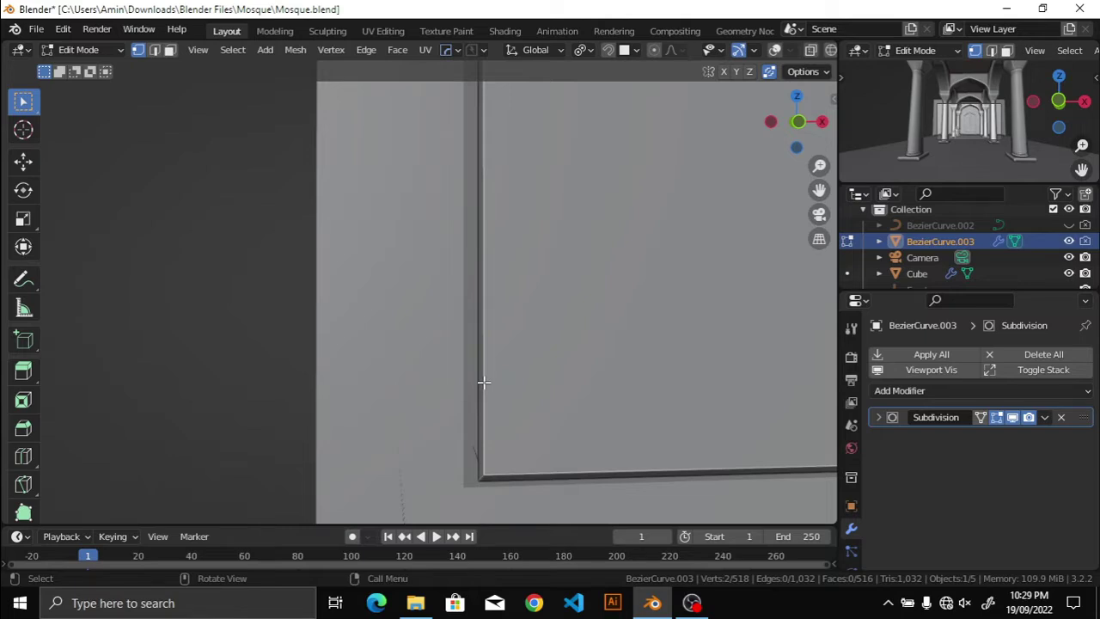
pyautogui.keyDown('shift'); pyautogui.moveTo(511, 404); pyautogui.dragTo(493, 360, button='middle'); pyautogui.keyUp('shift')
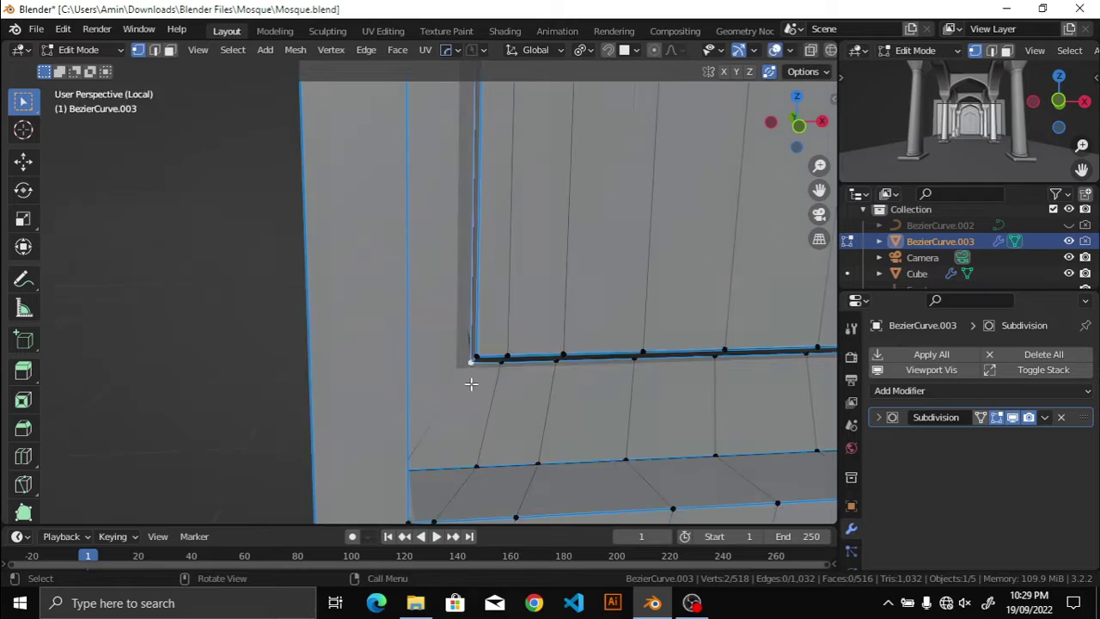
pyautogui.scroll(1, 471, 384)
pyautogui.hotkey('shift', 'v')
pyautogui.click(467, 427)
pyautogui.scroll(-2, 496, 429)
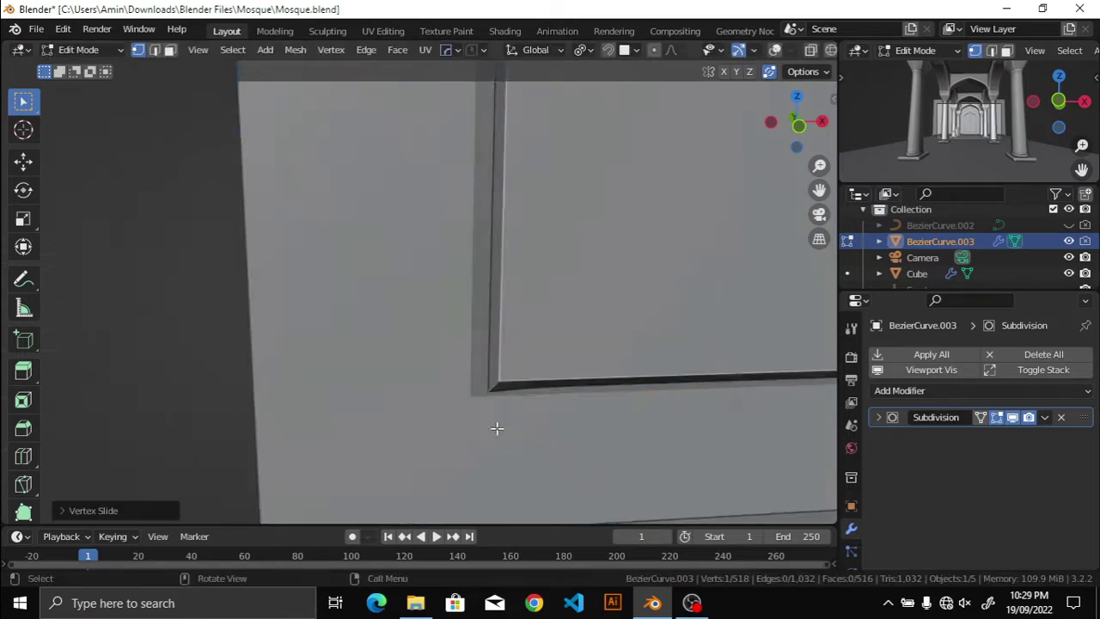
pyautogui.scroll(-2, 487, 315)
pyautogui.scroll(2, 489, 327)
pyautogui.scroll(2, 490, 321)
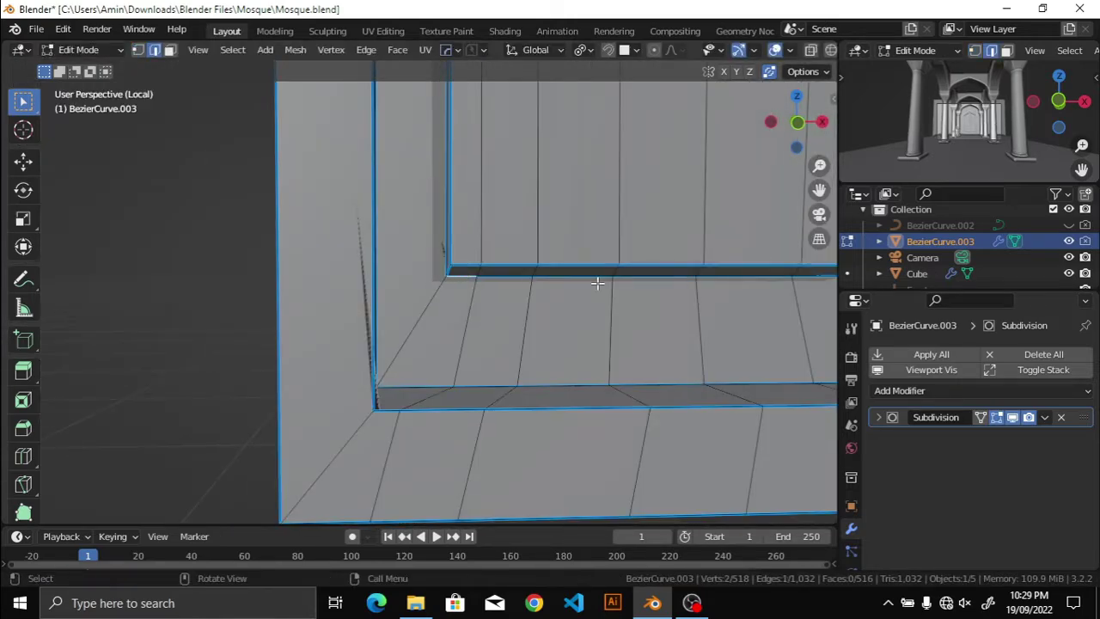
pyautogui.scroll(-2, 597, 283)
# Step: Slide an edge along the panel bottom, checking it in front view
pyautogui.keyDown('ctrl'); pyautogui.click(593, 297); pyautogui.keyUp('ctrl')
pyautogui.press('g')
pyautogui.press('g')
pyautogui.click(472, 308)
pyautogui.keyDown('ctrl'); pyautogui.scroll(-3, 555, 273); pyautogui.keyUp('ctrl')
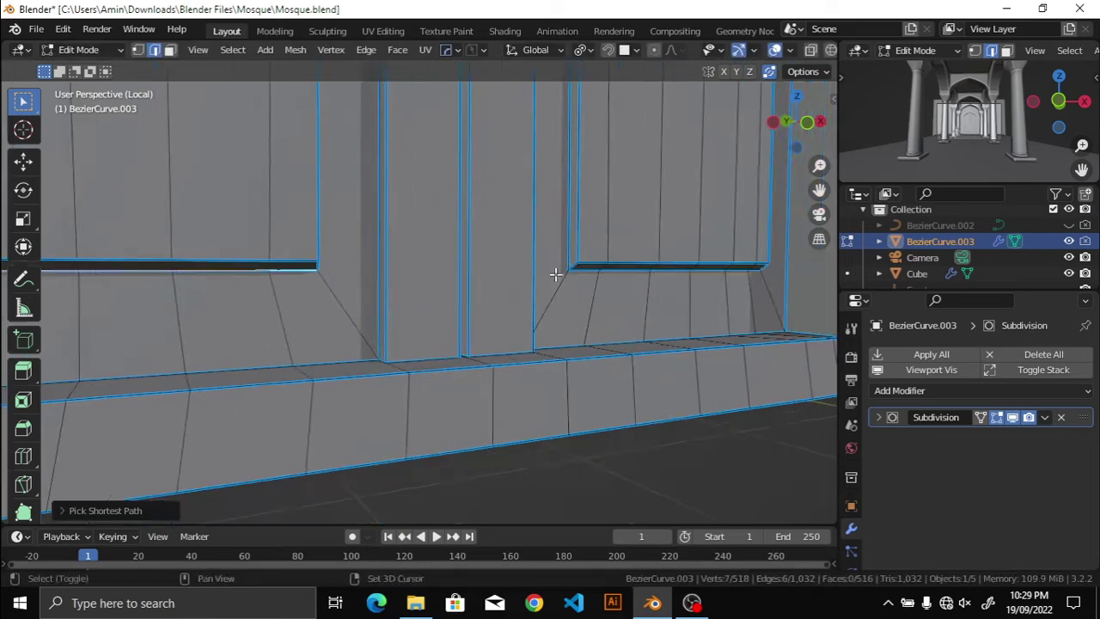
pyautogui.press('KP_1')
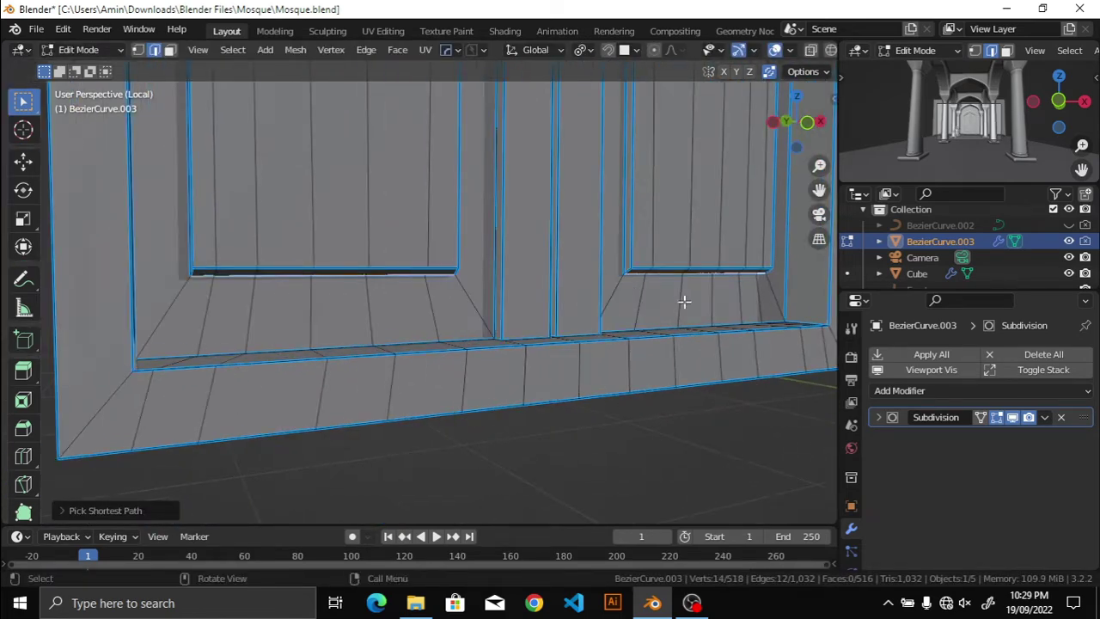
pyautogui.hotkey('ctrl', 'space')
pyautogui.scroll(3, 598, 290)
pyautogui.keyDown('shift'); pyautogui.moveTo(512, 326); pyautogui.dragTo(528, 326, button='middle'); pyautogui.keyUp('shift')
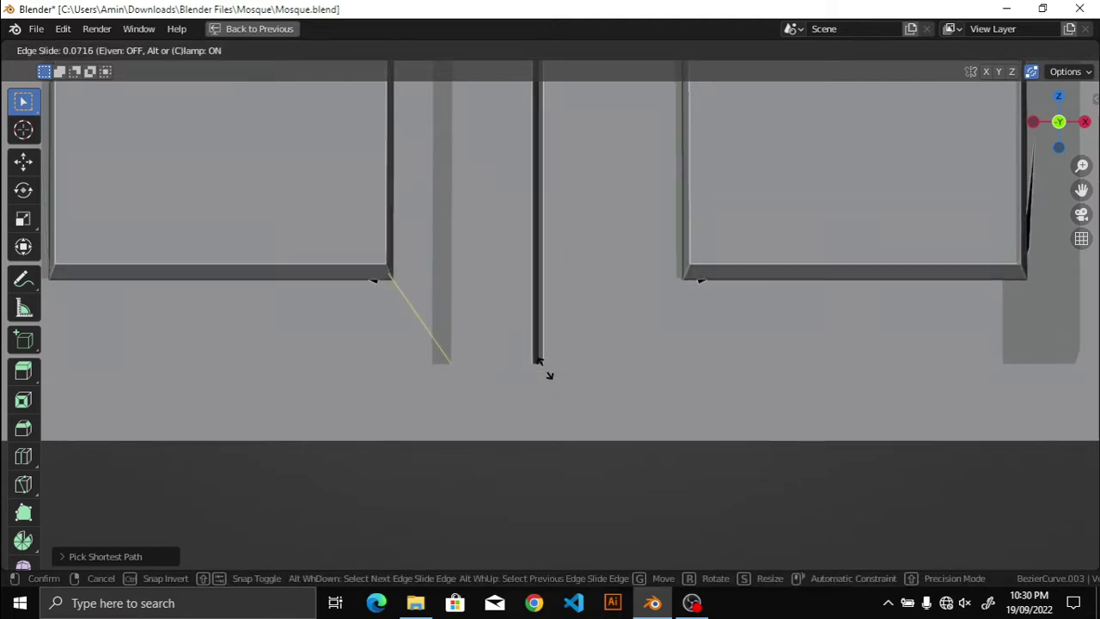
pyautogui.click(555, 417)
pyautogui.scroll(-2, 555, 417)
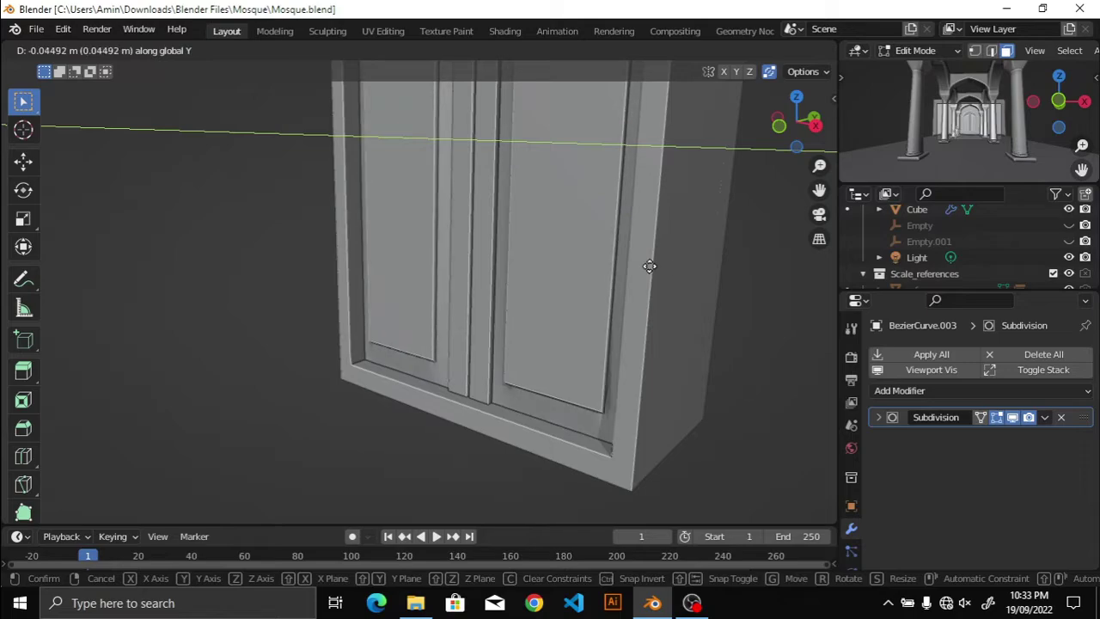
# Step: In edge select mode, use a wireframe front view to select the vertical panel edges
pyautogui.hotkey('shift', 'alt', 'z')
pyautogui.moveTo(653, 270)
pyautogui.mouseDown(button='middle')
pyautogui.moveTo(657, 310)
pyautogui.moveTo(707, 309)
pyautogui.moveTo(530, 248)
pyautogui.moveTo(581, 327)
pyautogui.moveTo(530, 216)
pyautogui.moveTo(380, 222)
pyautogui.moveTo(545, 147)
pyautogui.moveTo(525, 167)
pyautogui.moveTo(479, 369)
pyautogui.moveTo(473, 320)
pyautogui.mouseUp(button='middle')
pyautogui.press('2')
pyautogui.scroll(-3, 530, 216)
pyautogui.press('z')
pyautogui.click(296, 290)
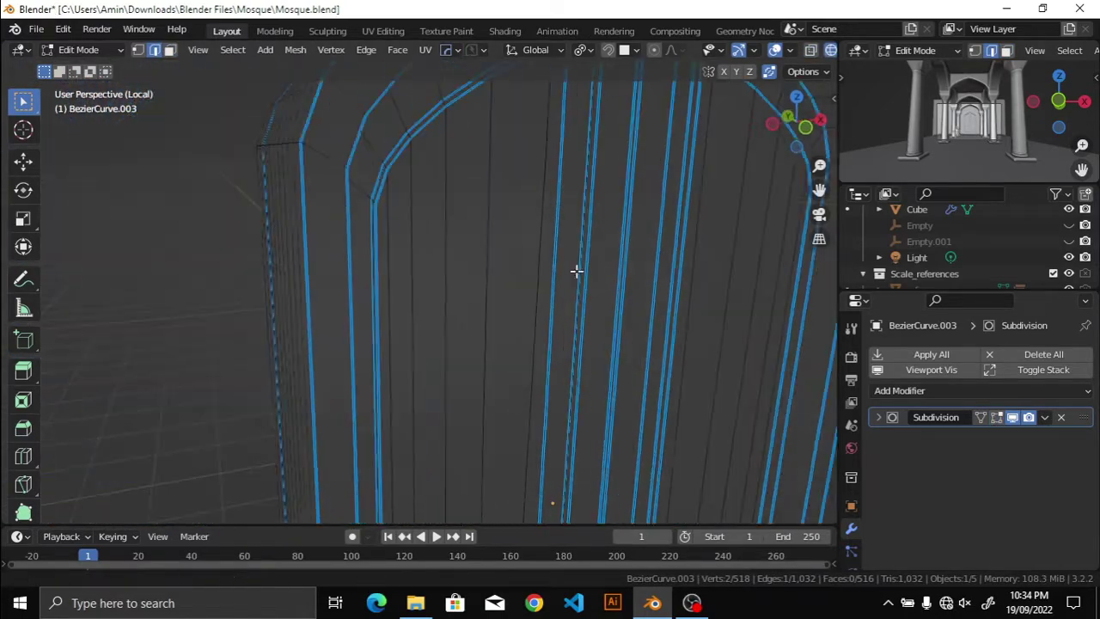
pyautogui.moveTo(577, 269); pyautogui.dragTo(550, 373, button='middle')
pyautogui.press('KP_1')
pyautogui.press('z')
pyautogui.click(619, 318)
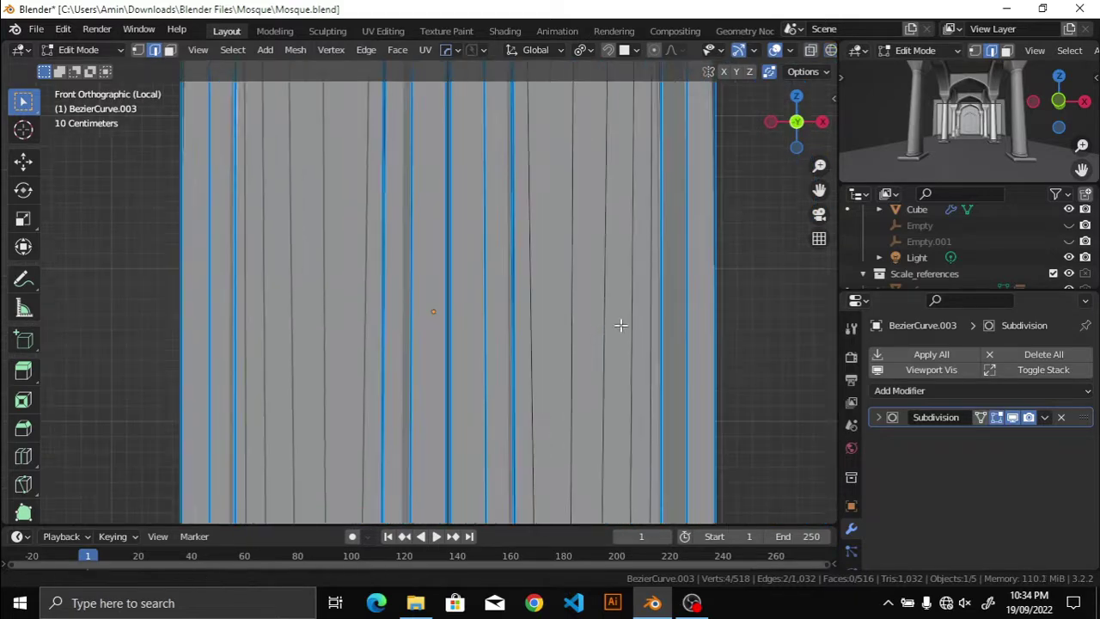
pyautogui.scroll(3, 619, 319)
pyautogui.moveTo(678, 226)
pyautogui.mouseDown(button='middle')
pyautogui.moveTo(467, 315)
pyautogui.moveTo(495, 388)
pyautogui.mouseUp(button='middle')
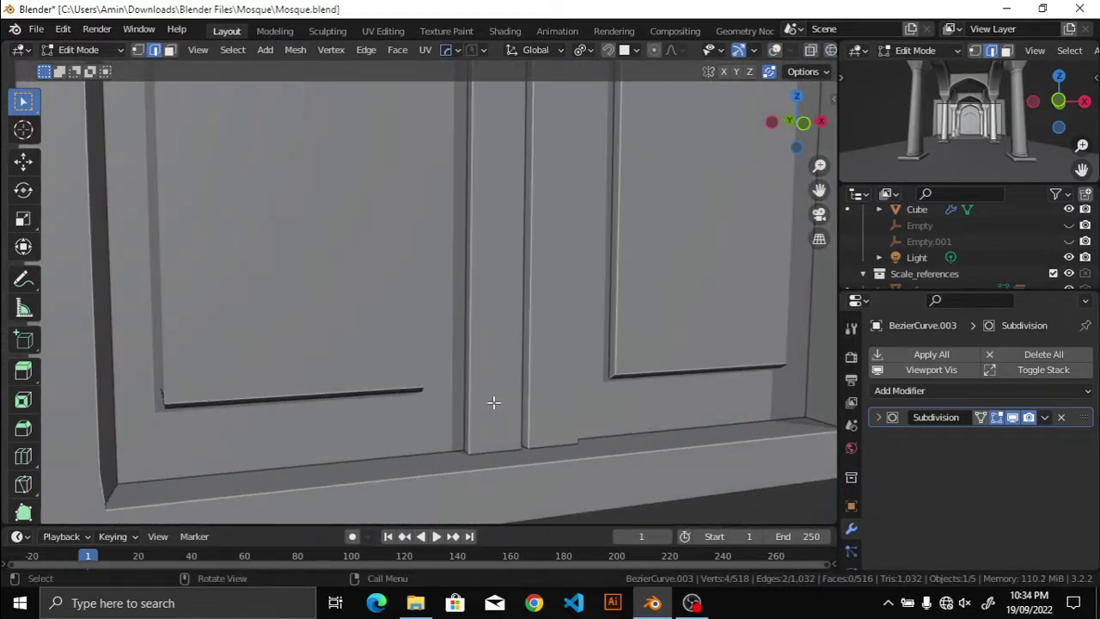
pyautogui.click(504, 462)
pyautogui.moveTo(504, 462); pyautogui.dragTo(552, 405, button='middle')
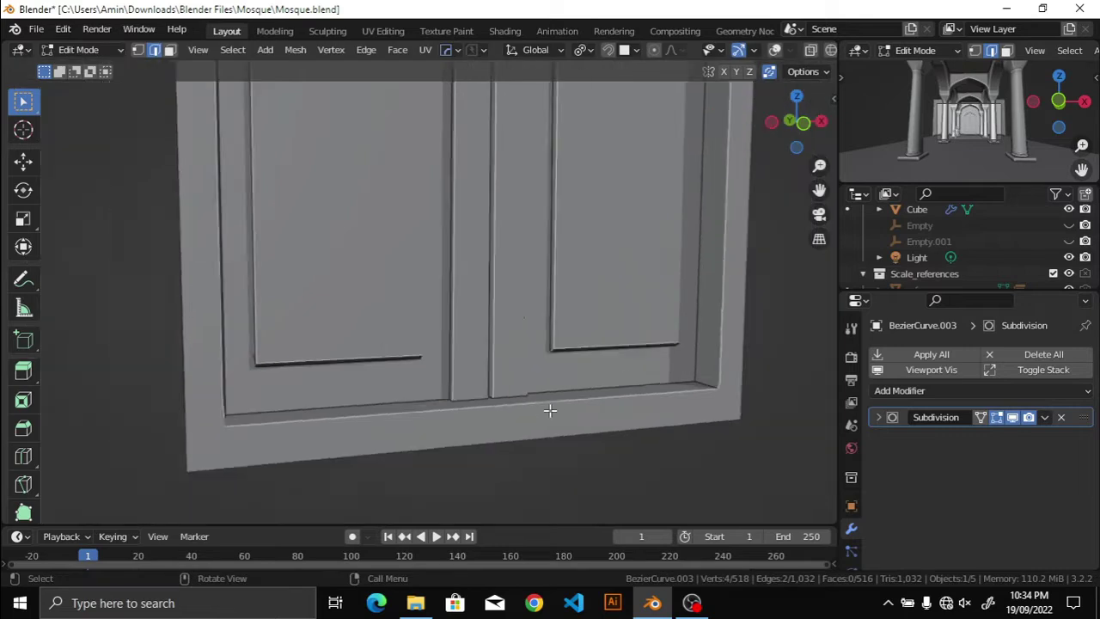
# Step: Change the pivot point and scale the selected panel edges along X
pyautogui.click(583, 50)
pyautogui.click(636, 120)
pyautogui.press('s')
pyautogui.press('x')
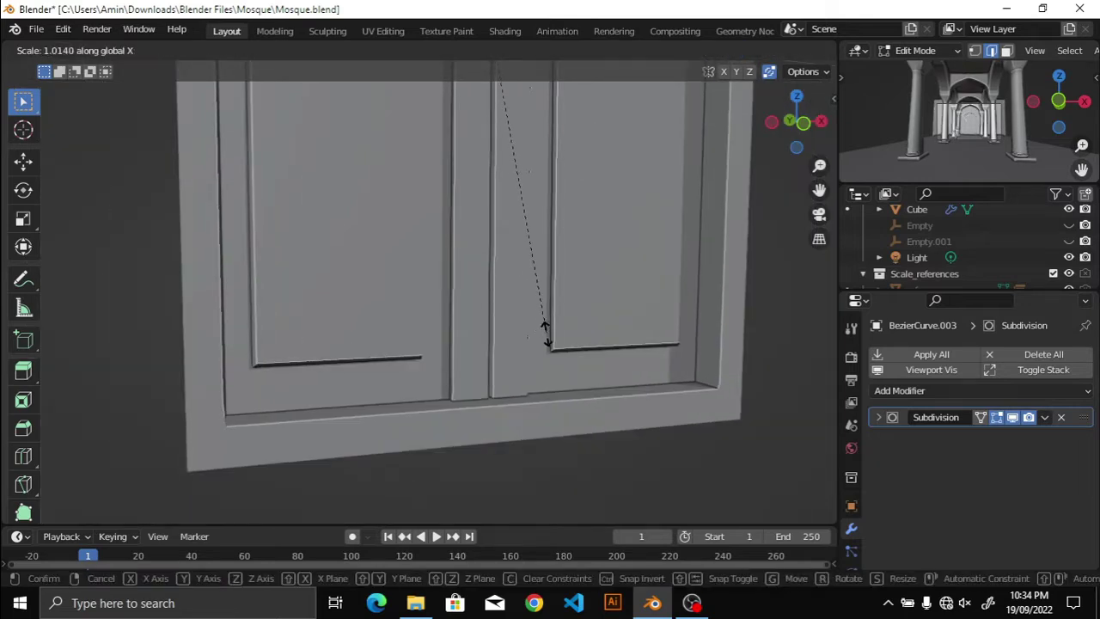
pyautogui.click(552, 336)
pyautogui.scroll(3, 553, 336)
pyautogui.moveTo(626, 307)
pyautogui.keyDown('shift'); pyautogui.mouseDown(button='middle')
pyautogui.moveTo(409, 283)
pyautogui.moveTo(538, 157)
pyautogui.moveTo(578, 360)
pyautogui.moveTo(378, 341)
pyautogui.moveTo(473, 289)
pyautogui.moveTo(481, 344)
pyautogui.moveTo(484, 191)
pyautogui.mouseUp(button='middle'); pyautogui.keyUp('shift')
pyautogui.scroll(-2, 578, 361)
pyautogui.press('s')
pyautogui.press('x')
pyautogui.click(662, 369)
pyautogui.scroll(-1, 592, 341)
pyautogui.scroll(2, 444, 308)
# Step: Scale the panel edges along X again from a wireframe front view
pyautogui.press('KP_1')
pyautogui.scroll(-3, 266, 325)
pyautogui.press('z')
pyautogui.click(300, 302)
pyautogui.press('KP_1')
pyautogui.scroll(2, 550, 341)
pyautogui.hotkey('shift', 'z')
pyautogui.press('s')
pyautogui.press('x')
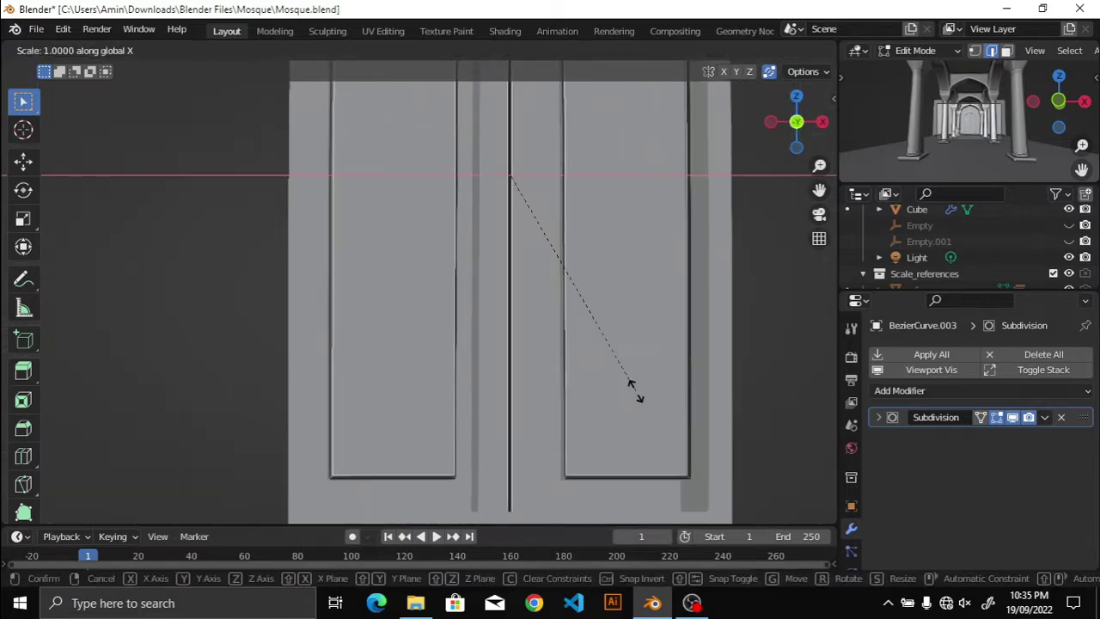
pyautogui.click(527, 288)
# Step: Cancel the unfinished scale and inspect the door bottoms from the front
pyautogui.moveTo(527, 288)
pyautogui.mouseDown(button='middle')
pyautogui.moveTo(491, 400)
pyautogui.moveTo(545, 324)
pyautogui.moveTo(656, 403)
pyautogui.mouseUp(button='middle')
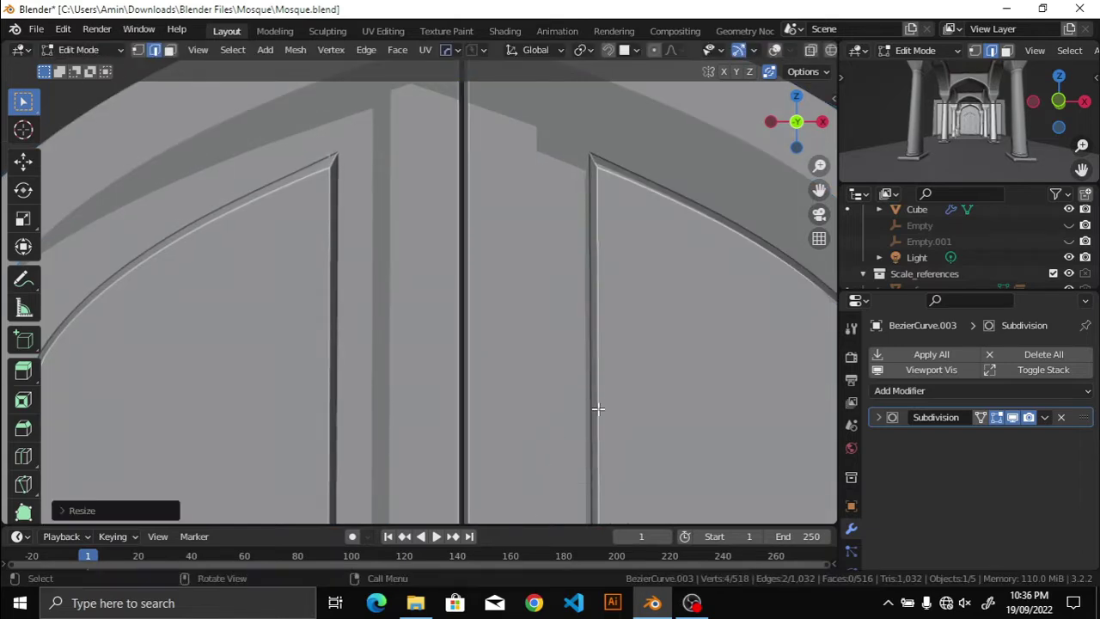
pyautogui.press('Escape')
pyautogui.moveTo(622, 434)
pyautogui.mouseDown(button='middle')
pyautogui.moveTo(439, 317)
pyautogui.moveTo(437, 295)
pyautogui.mouseUp(button='middle')
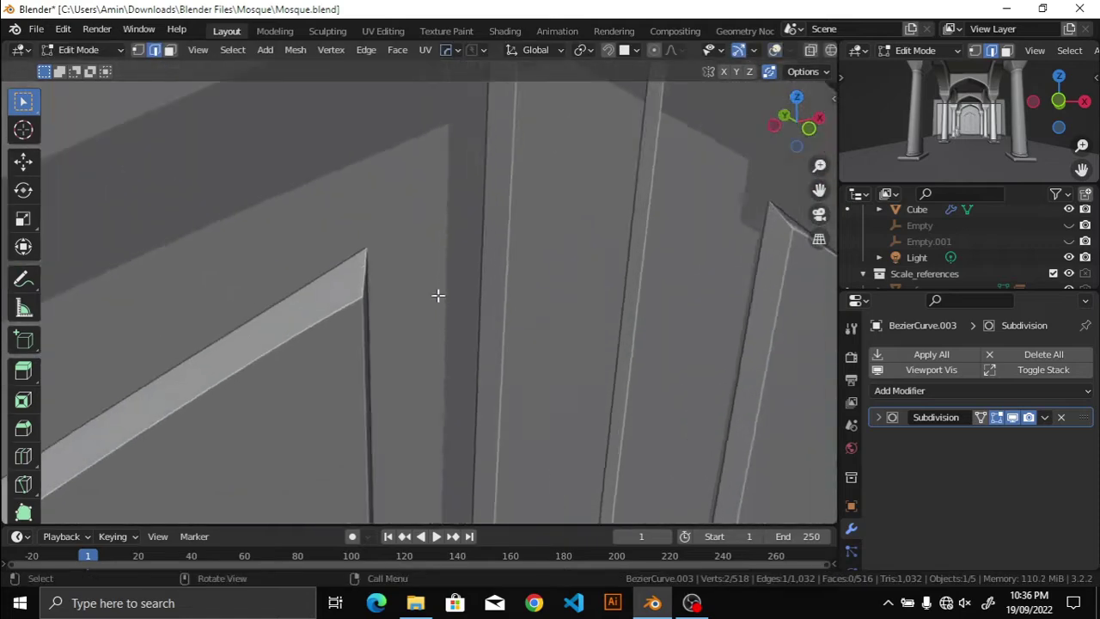
pyautogui.scroll(-3, 556, 373)
pyautogui.press('KP_1')
pyautogui.scroll(3, 543, 167)
pyautogui.moveTo(544, 167)
pyautogui.mouseDown(button='middle')
pyautogui.moveTo(590, 336)
pyautogui.moveTo(295, 295)
pyautogui.moveTo(326, 287)
pyautogui.moveTo(302, 299)
pyautogui.mouseUp(button='middle')
# Step: Set Crease to 1.00 on the first ledge corner edge in the sidebar
pyautogui.press('q')
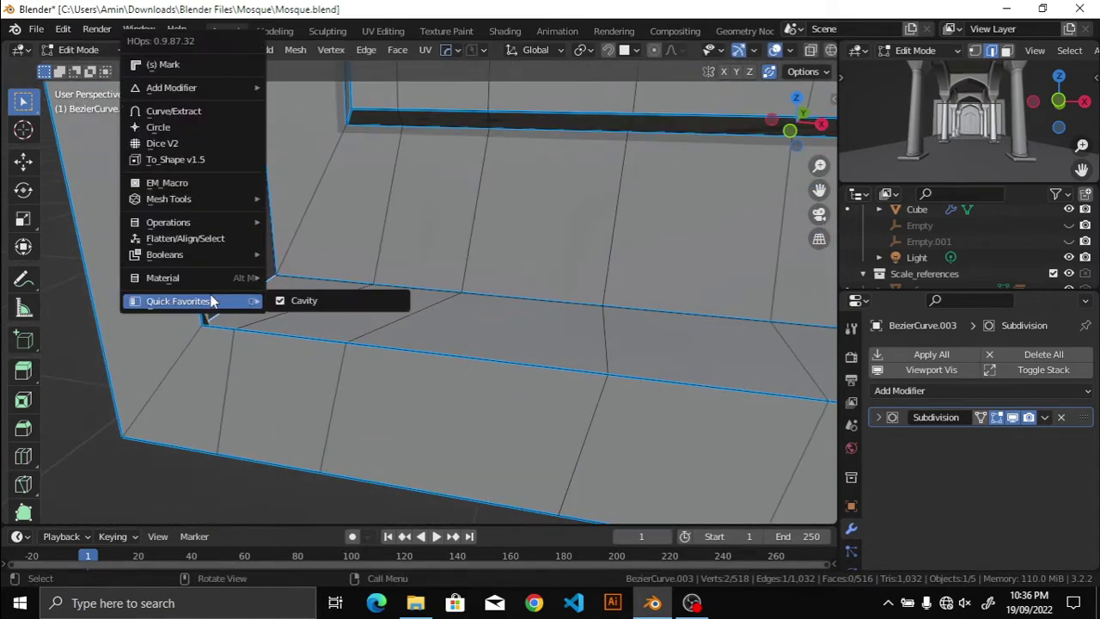
pyautogui.hotkey('shift', 'z')
pyautogui.moveTo(206, 319)
pyautogui.mouseDown(button='middle')
pyautogui.moveTo(277, 322)
pyautogui.moveTo(283, 339)
pyautogui.moveTo(971, 508)
pyautogui.moveTo(387, 375)
pyautogui.mouseUp(button='middle')
pyautogui.moveTo(209, 375)
pyautogui.mouseDown(button='middle')
pyautogui.moveTo(246, 393)
pyautogui.moveTo(312, 344)
pyautogui.moveTo(393, 324)
pyautogui.mouseUp(button='middle')
pyautogui.press('n')
pyautogui.hotkey('shift', 'z')
pyautogui.click(996, 418)
pyautogui.click(395, 320)
pyautogui.press('Return')
# Step: Set Crease to 1.00 on a second ledge corner edge, then clear the selection
pyautogui.moveTo(567, 369); pyautogui.dragTo(545, 381, button='middle')
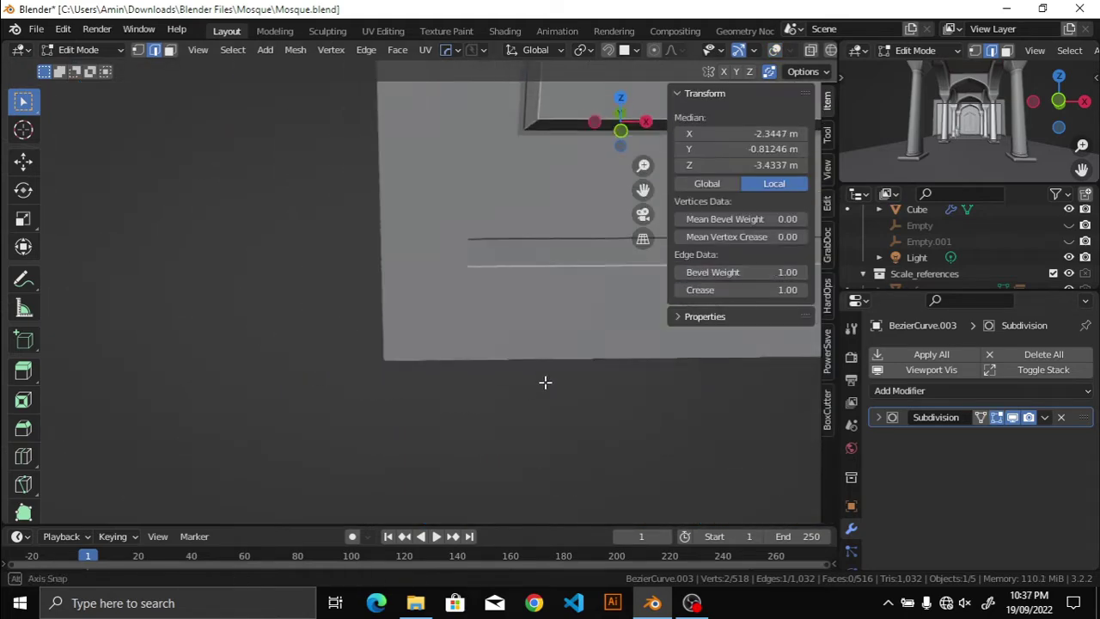
pyautogui.moveTo(561, 341)
pyautogui.mouseDown(button='middle')
pyautogui.moveTo(518, 383)
pyautogui.moveTo(342, 257)
pyautogui.moveTo(596, 302)
pyautogui.mouseUp(button='middle')
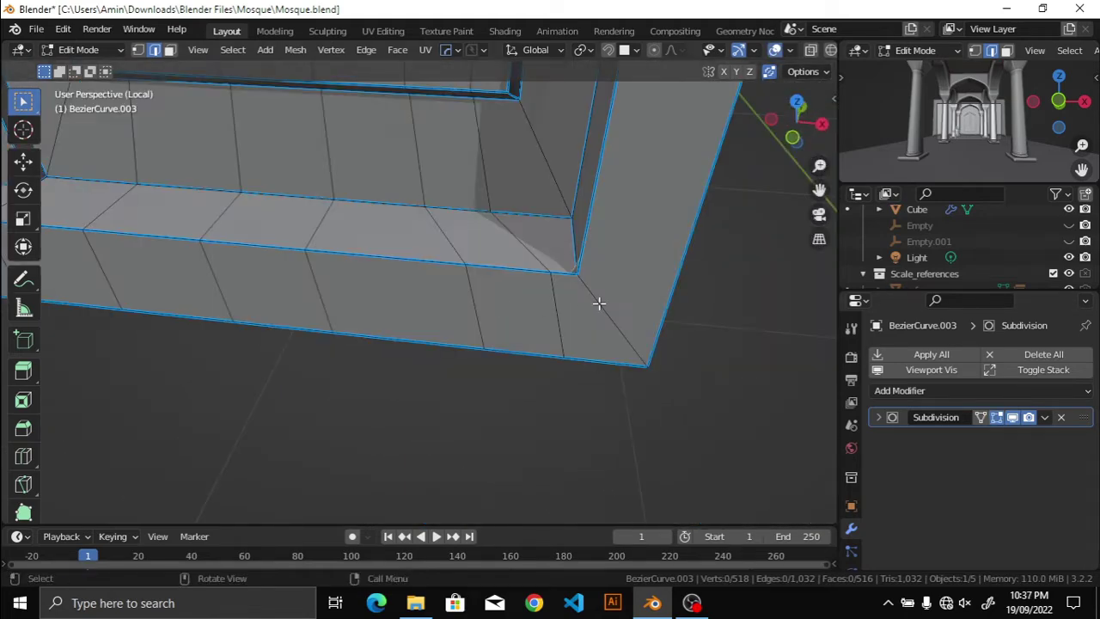
pyautogui.click(597, 301)
pyautogui.click(742, 272)
pyautogui.press('Return')
pyautogui.moveTo(742, 368); pyautogui.dragTo(406, 284, button='middle')
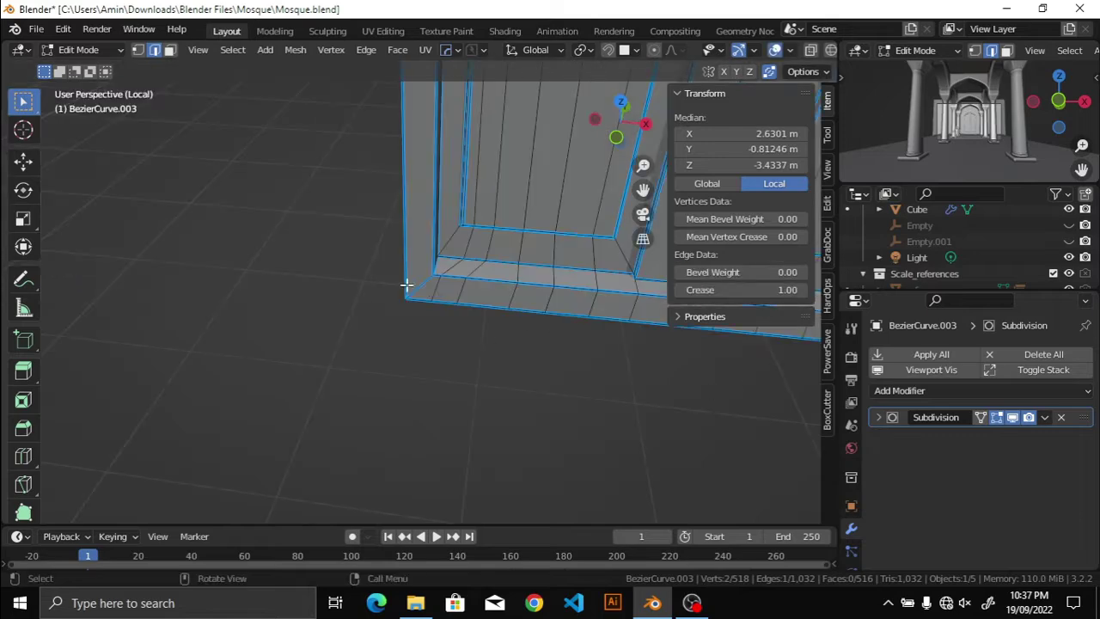
pyautogui.click(515, 381)
pyautogui.press('n')
pyautogui.moveTo(516, 381)
pyautogui.mouseDown(button='middle')
pyautogui.moveTo(444, 360)
pyautogui.moveTo(488, 358)
pyautogui.moveTo(442, 266)
pyautogui.moveTo(493, 309)
pyautogui.mouseUp(button='middle')
# Step: Set the Subdivision modifier to 4 viewport levels and 6 render levels
pyautogui.scroll(2, 494, 309)
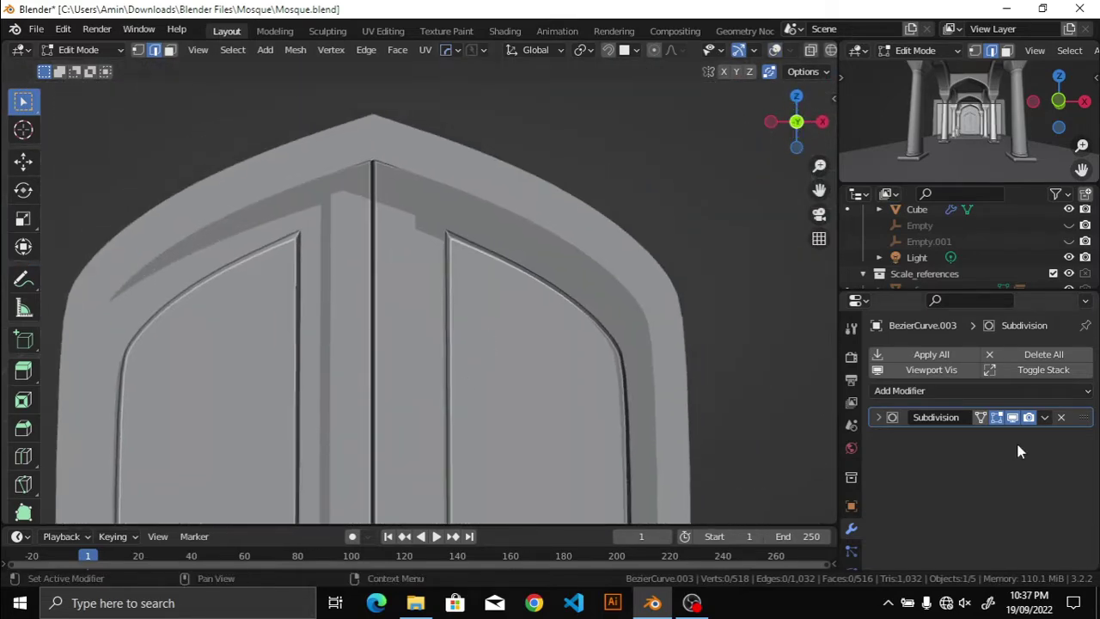
pyautogui.moveTo(415, 388)
pyautogui.mouseDown(button='middle')
pyautogui.moveTo(442, 381)
pyautogui.moveTo(449, 314)
pyautogui.moveTo(474, 405)
pyautogui.moveTo(466, 309)
pyautogui.mouseUp(button='middle')
pyautogui.scroll(-3, 464, 351)
pyautogui.scroll(-2, 473, 404)
pyautogui.scroll(-2, 518, 408)
pyautogui.scroll(3, 518, 407)
pyautogui.scroll(-3, 712, 373)
pyautogui.click(878, 417)
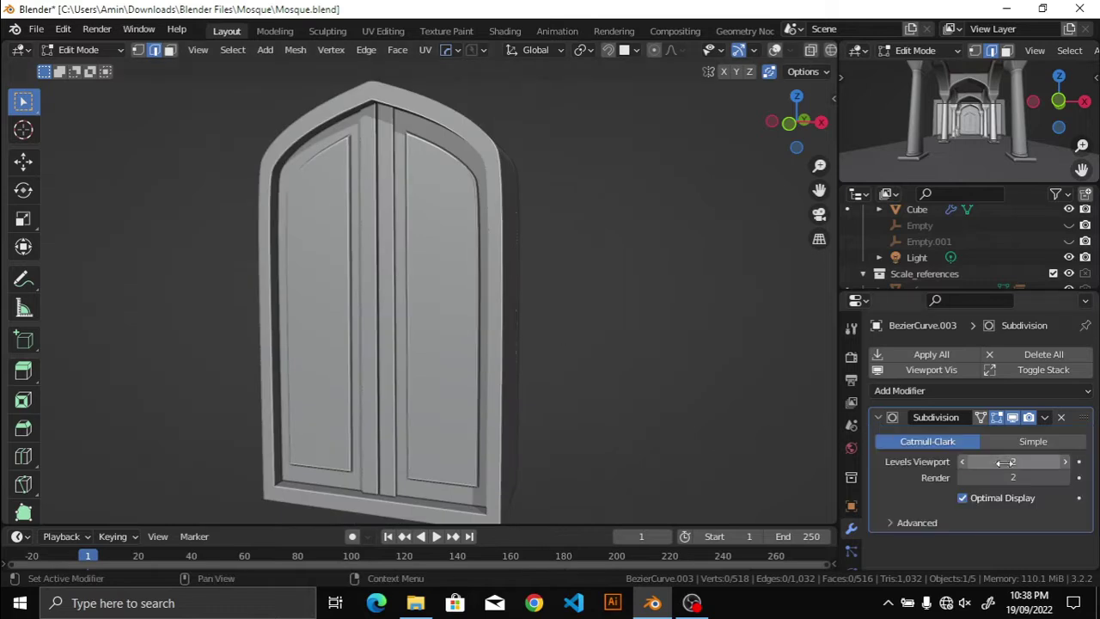
pyautogui.write('4')
pyautogui.press('Return')
pyautogui.scroll(5, 522, 361)
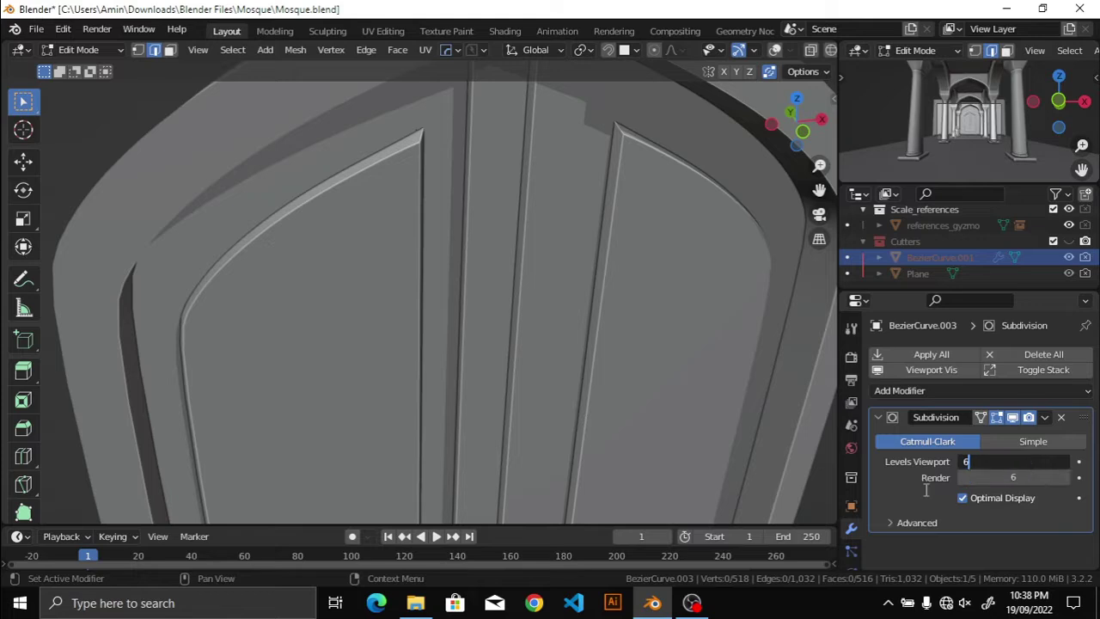
pyautogui.press('Return')
pyautogui.scroll(-3, 724, 413)
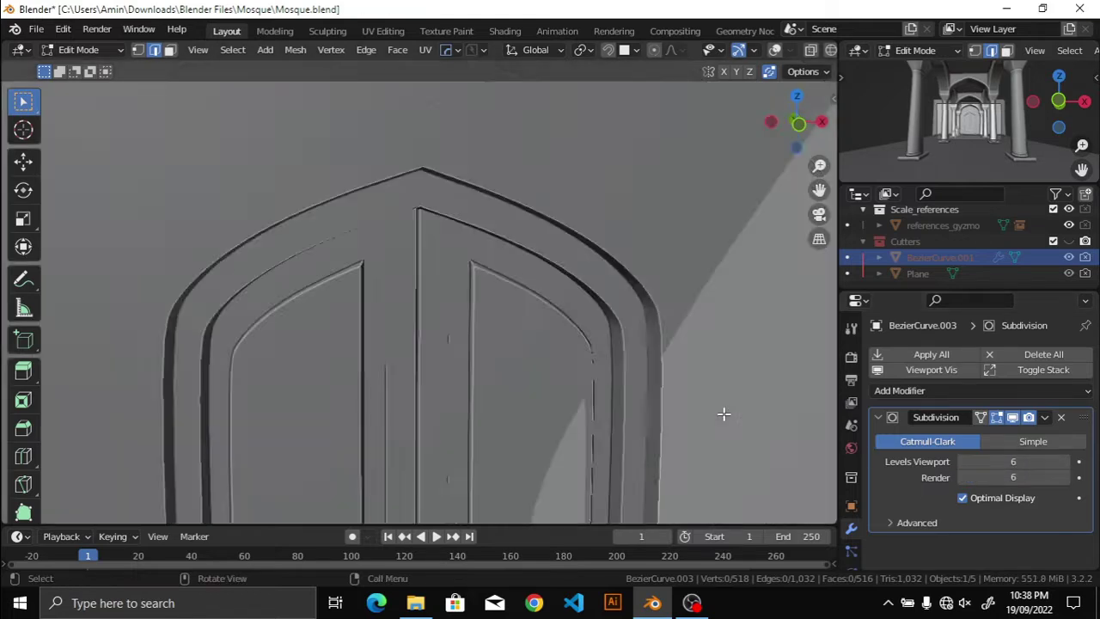
pyautogui.scroll(-3, 708, 405)
# Step: In Object Mode, select BezierCurve.003 and set its subdivision levels to 3
pyautogui.moveTo(707, 405); pyautogui.dragTo(623, 404, button='middle')
pyautogui.hotkey('ctrl', 'Tab')
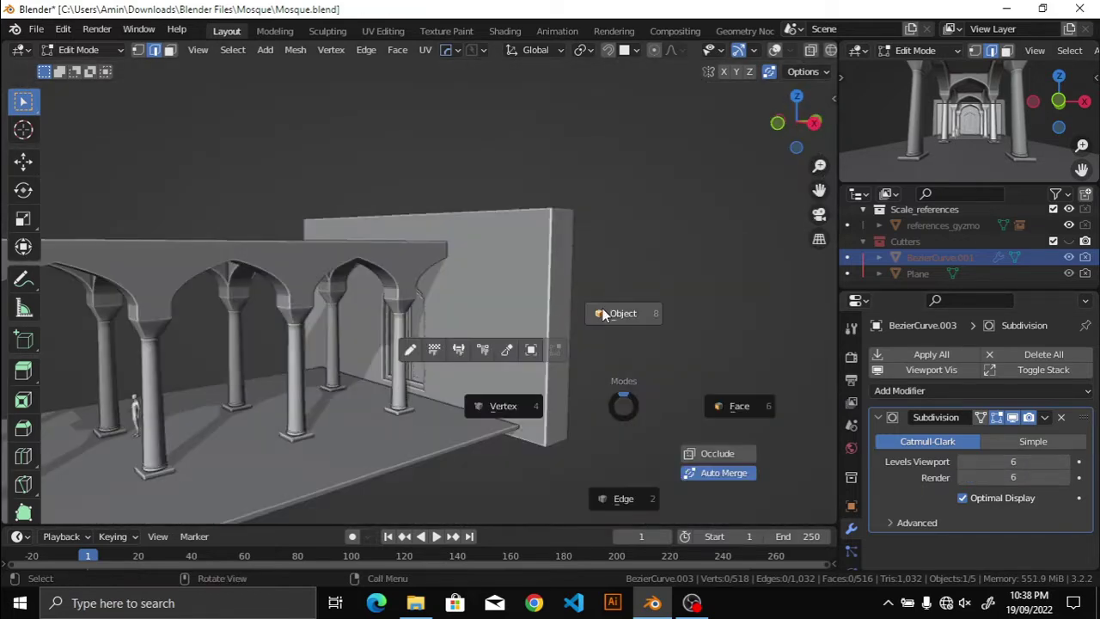
pyautogui.click(601, 312)
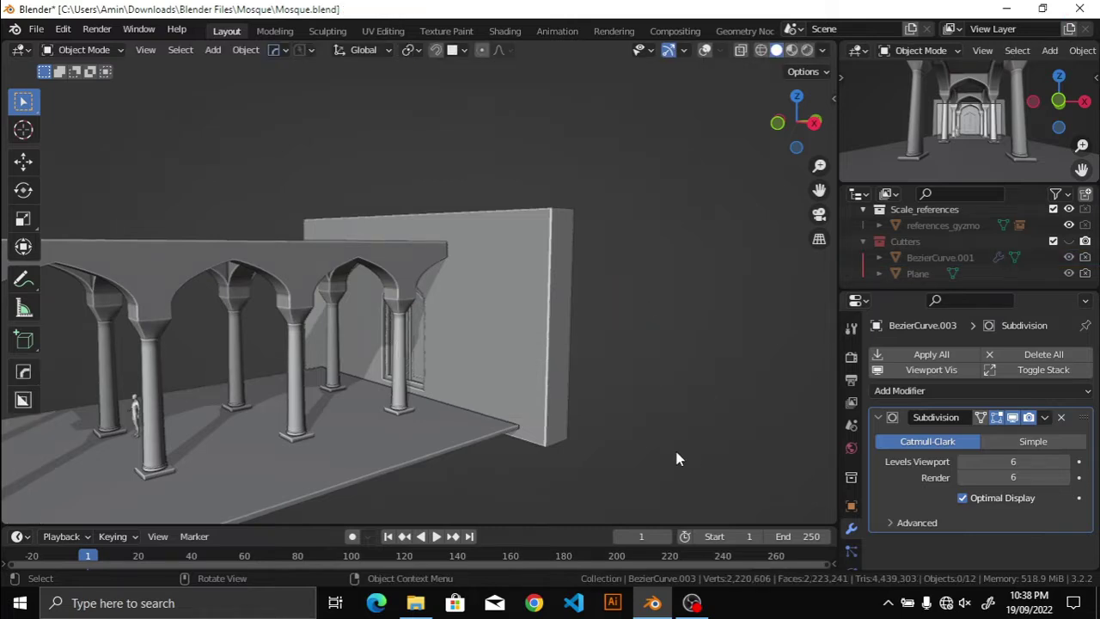
pyautogui.click(612, 388)
pyautogui.hotkey('shift', 'alt', 'z')
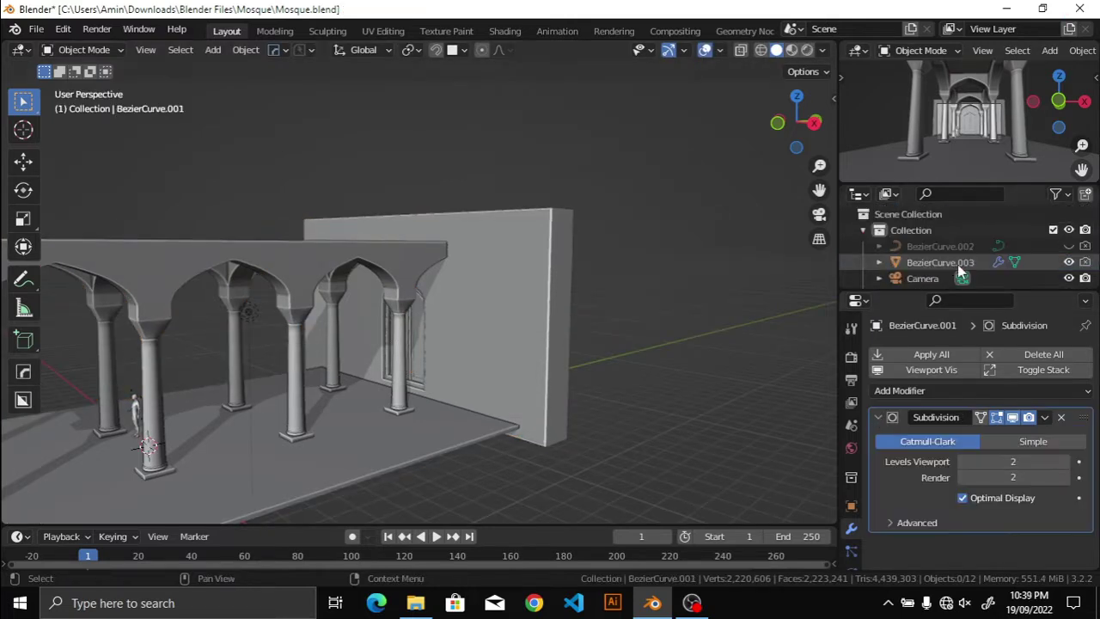
pyautogui.click(959, 267)
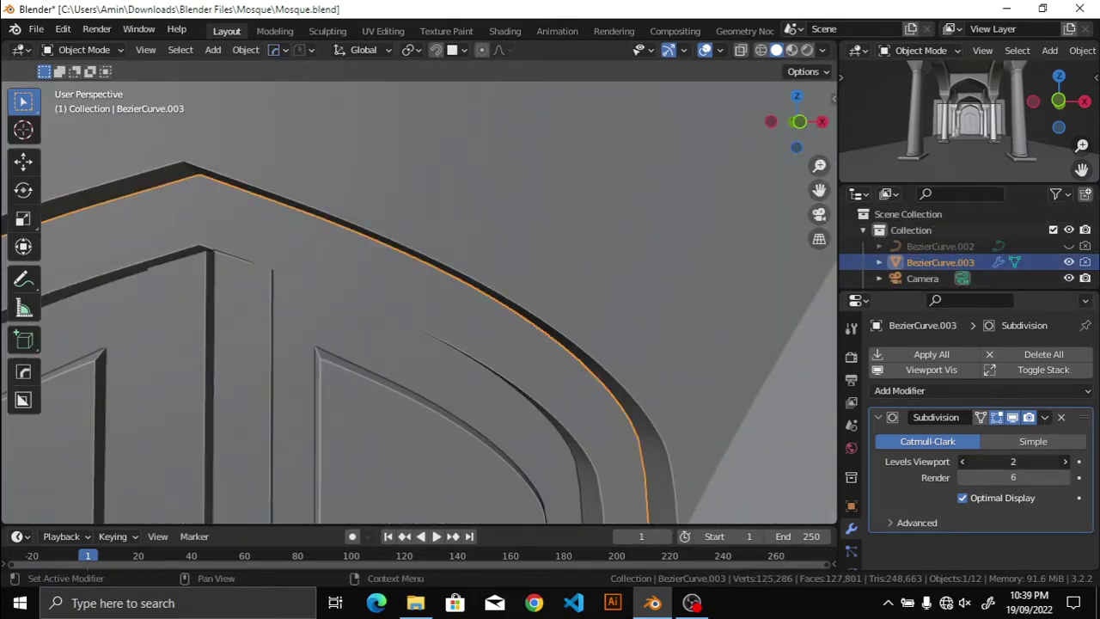
pyautogui.press('Return')
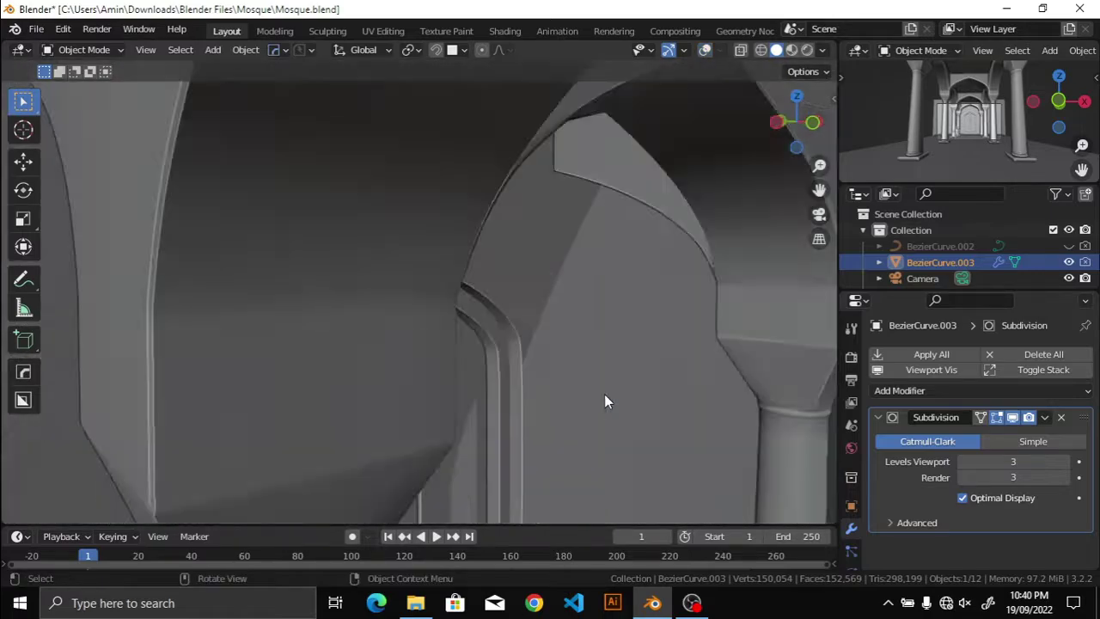
pyautogui.moveTo(604, 394); pyautogui.dragTo(472, 371, button='middle')
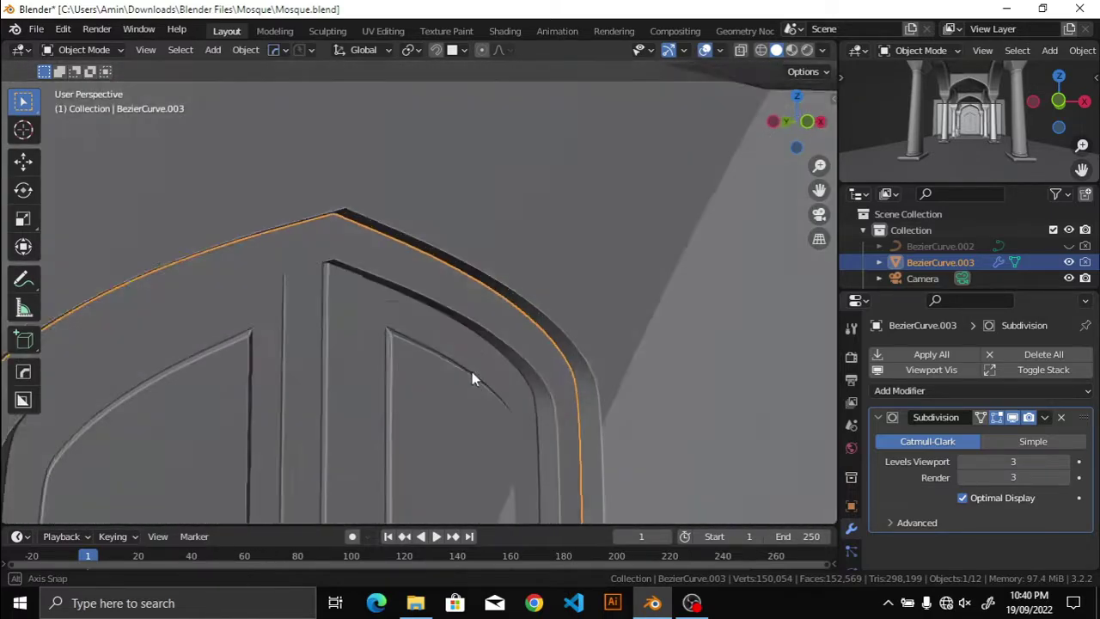
pyautogui.press('Tab')
pyautogui.moveTo(486, 295); pyautogui.dragTo(545, 378, button='middle')
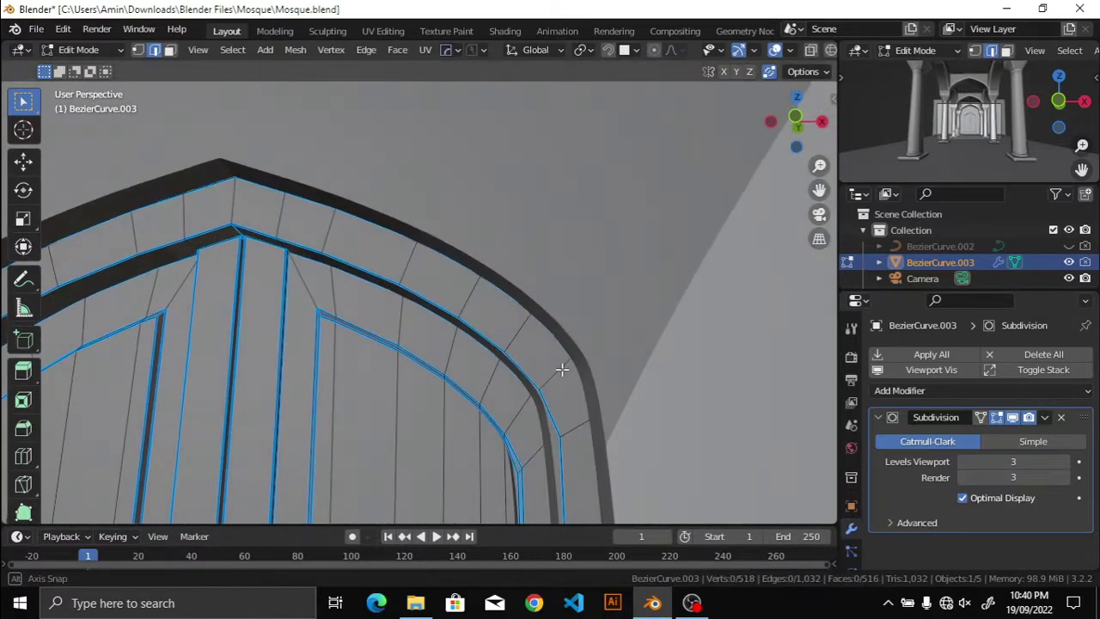
# Step: Isolate the door and select all its edges of similar sharpness
pyautogui.press('KP_Divide')
pyautogui.scroll(-3, 949, 270)
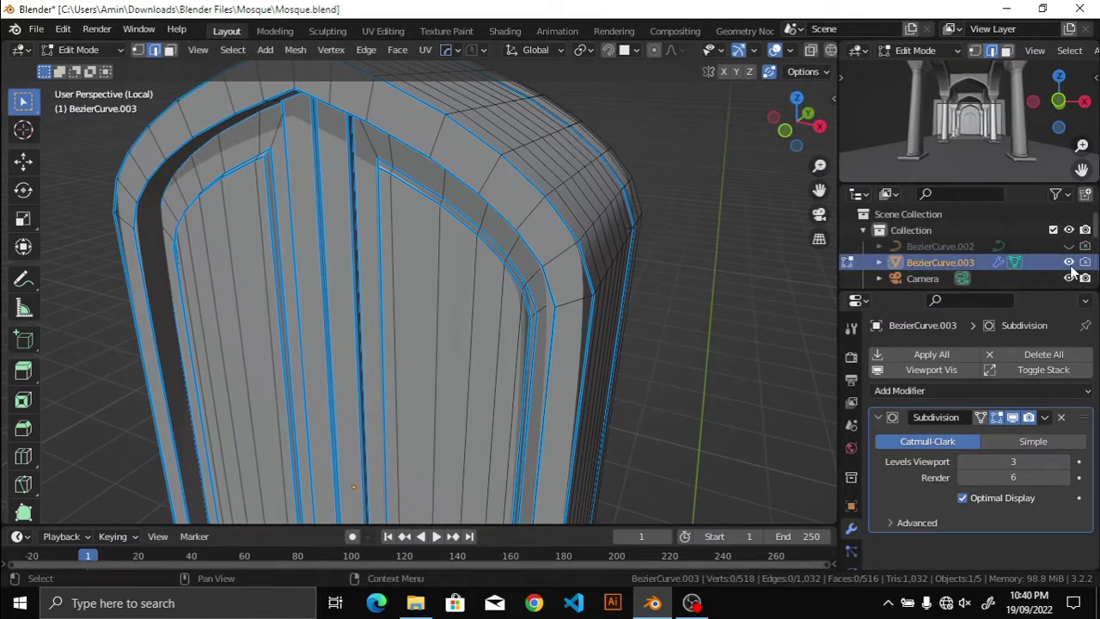
pyautogui.moveTo(441, 270); pyautogui.dragTo(620, 332, button='middle')
pyautogui.scroll(5, 621, 331)
pyautogui.scroll(-3, 596, 287)
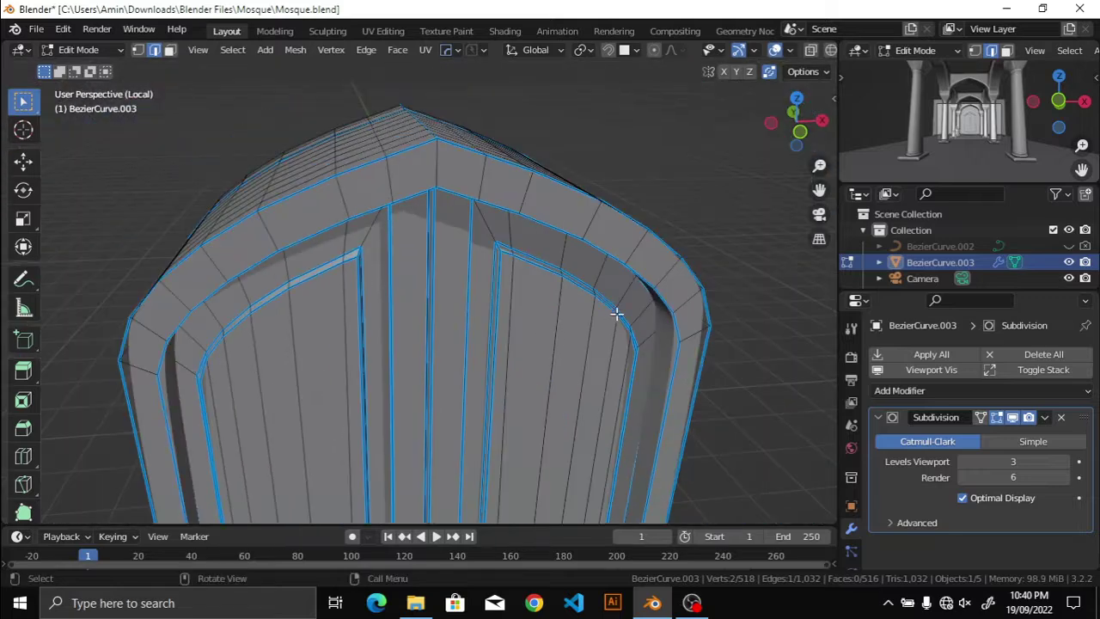
pyautogui.scroll(2, 368, 245)
pyautogui.click(233, 49)
pyautogui.moveTo(267, 242)
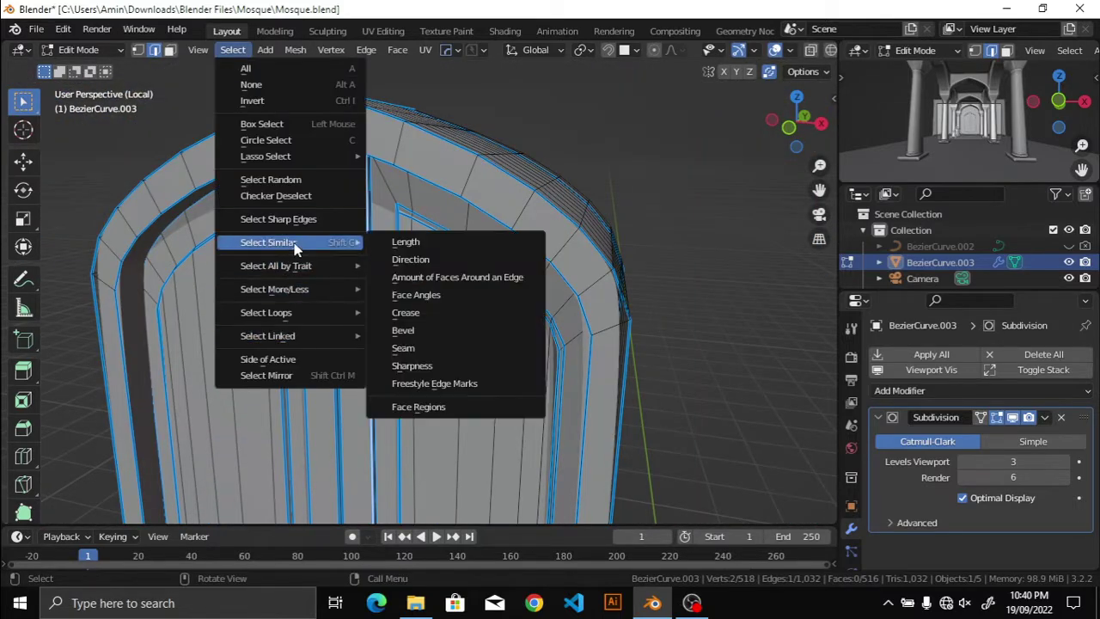
pyautogui.click(498, 365)
pyautogui.scroll(-3, 469, 352)
pyautogui.moveTo(469, 351)
pyautogui.mouseDown(button='middle')
pyautogui.moveTo(392, 344)
pyautogui.moveTo(653, 207)
pyautogui.mouseUp(button='middle')
# Step: Give the sharp door edges a mean crease of 0.8 in solid shading
pyautogui.hotkey('alt', 'a')
pyautogui.click(232, 49)
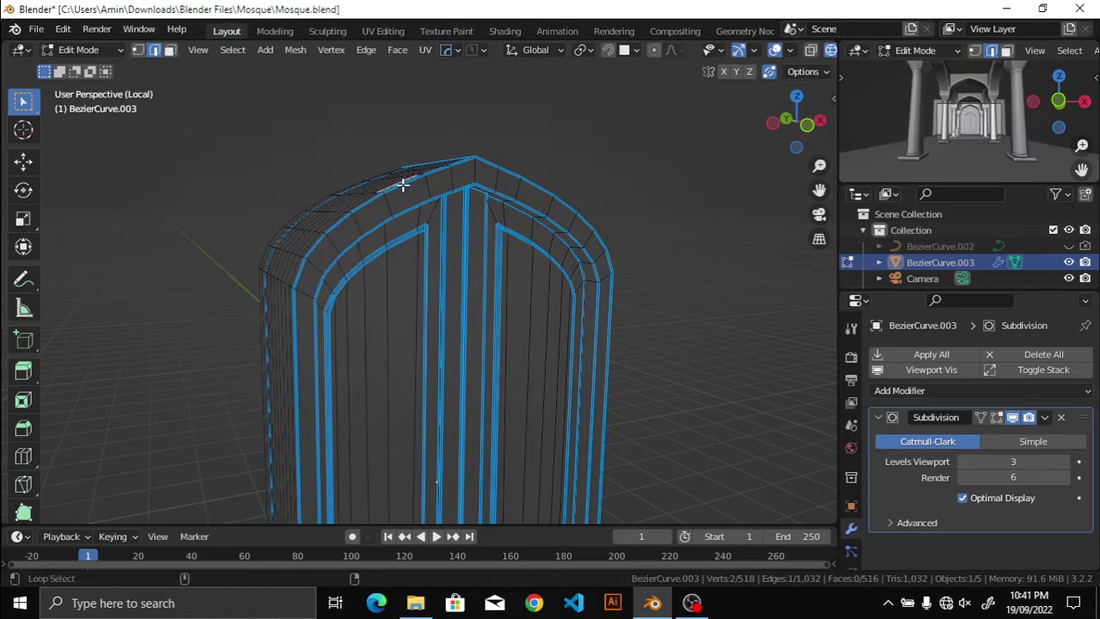
pyautogui.moveTo(405, 184); pyautogui.dragTo(475, 235, button='middle')
pyautogui.scroll(3, 476, 235)
pyautogui.press('z')
pyautogui.click(584, 277)
pyautogui.moveTo(511, 275); pyautogui.dragTo(565, 298, button='middle')
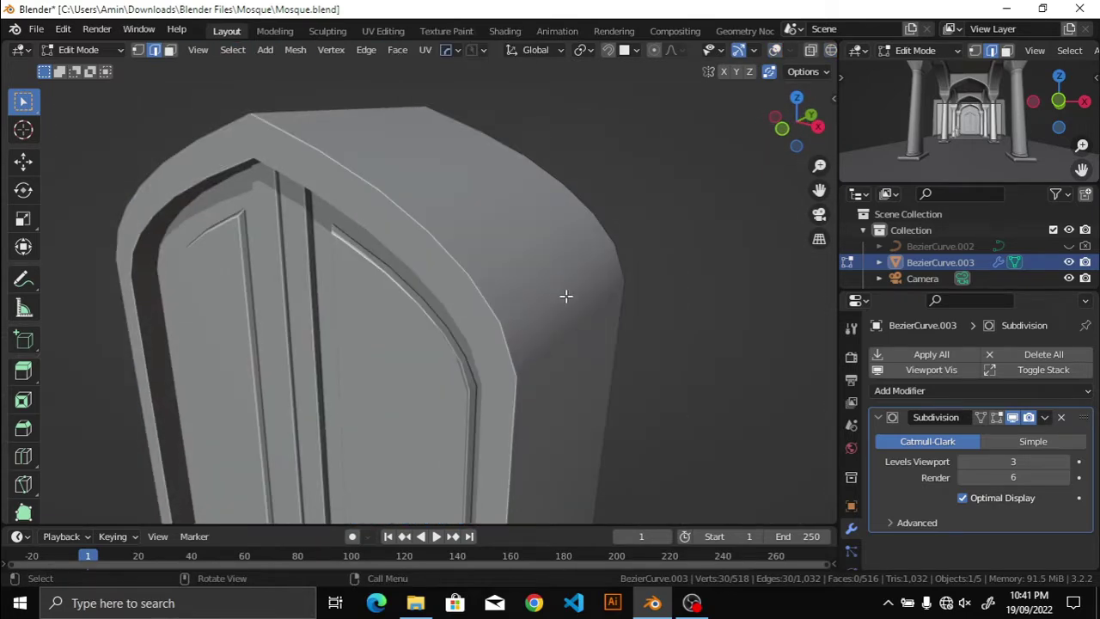
pyautogui.press('n')
pyautogui.press('Return')
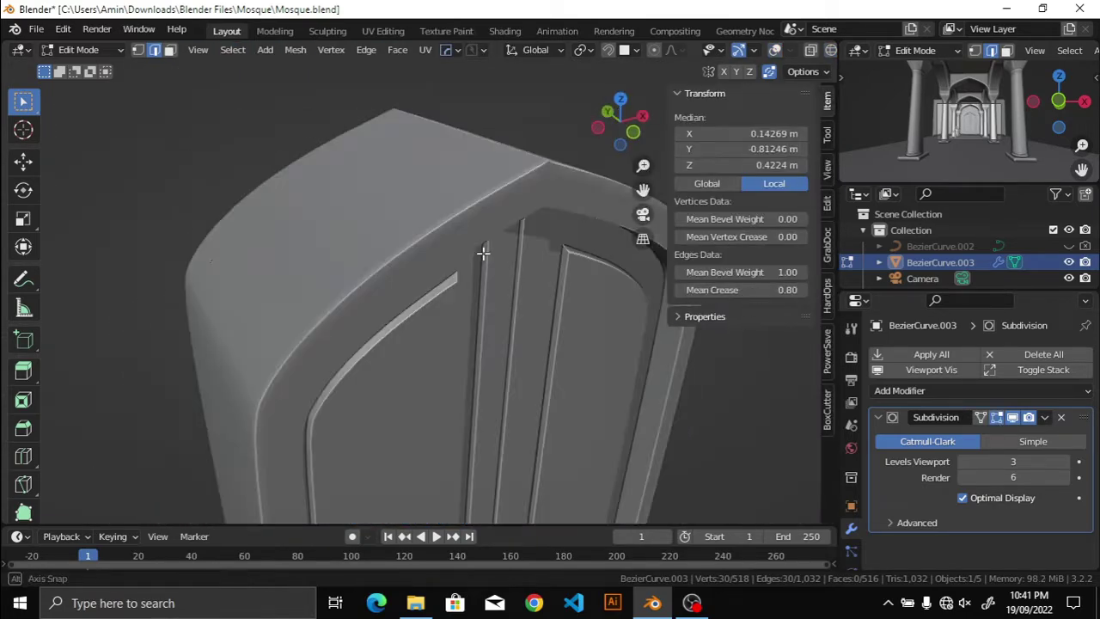
pyautogui.moveTo(447, 215); pyautogui.dragTo(486, 230, button='middle')
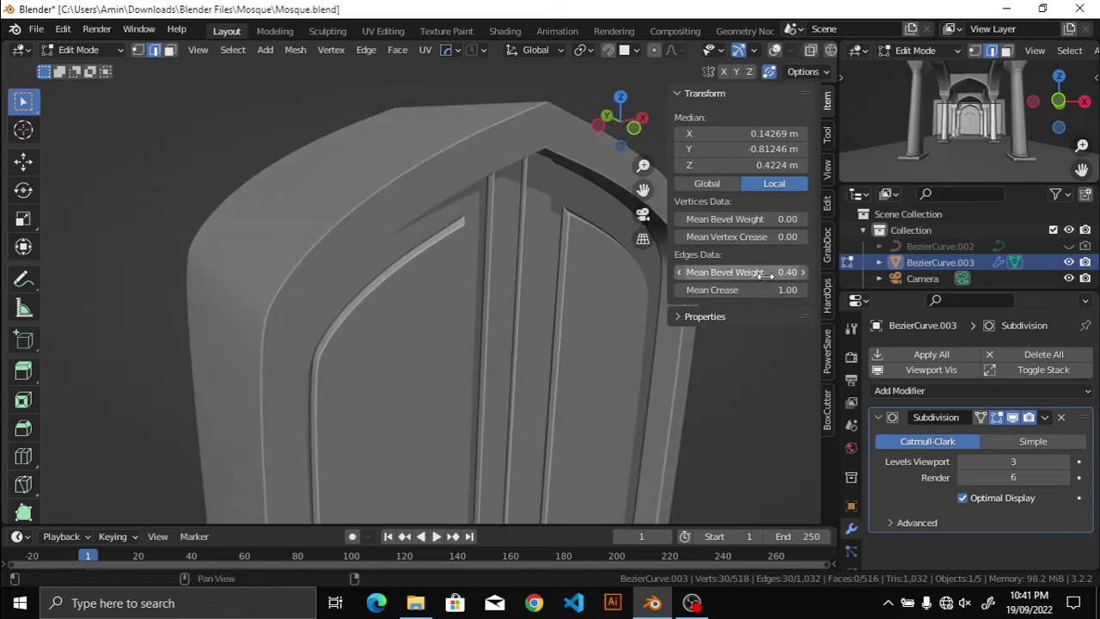
# Step: Add a weight-limited Bevel modifier (0.007 m, 3 segments) to the door
pyautogui.click(899, 390)
pyautogui.click(761, 90)
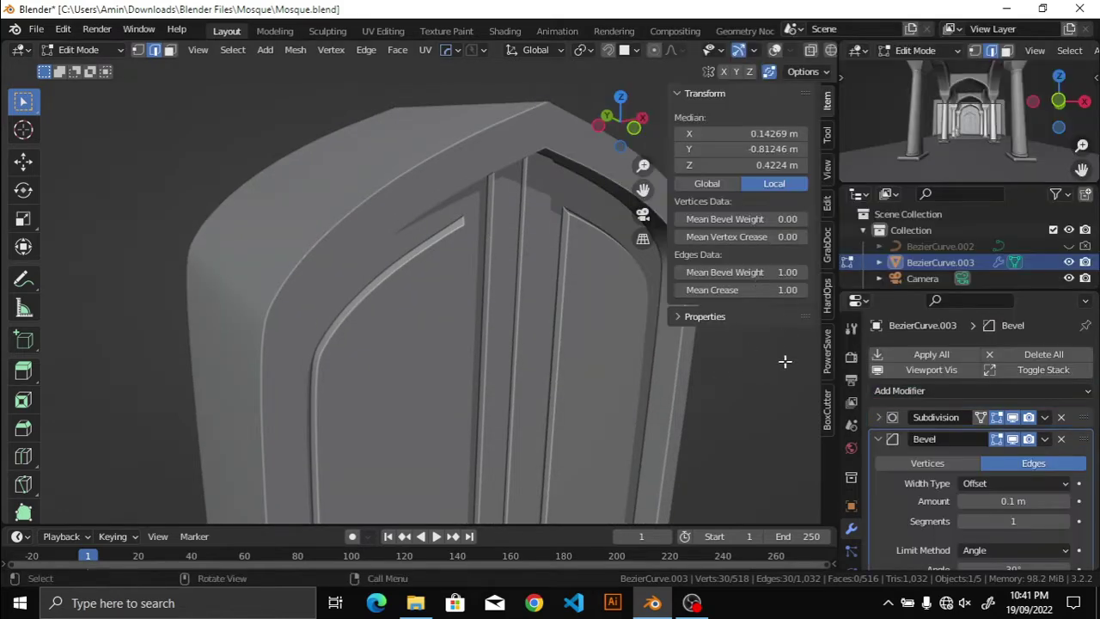
pyautogui.press('n')
pyautogui.scroll(-2, 979, 429)
pyautogui.click(1014, 493)
pyautogui.click(1014, 512)
# Step: Toggle overlays and the sidebar to preview the bevelled door edges
pyautogui.moveTo(611, 346); pyautogui.dragTo(545, 347, button='middle')
pyautogui.hotkey('shift', 'alt', 'z')
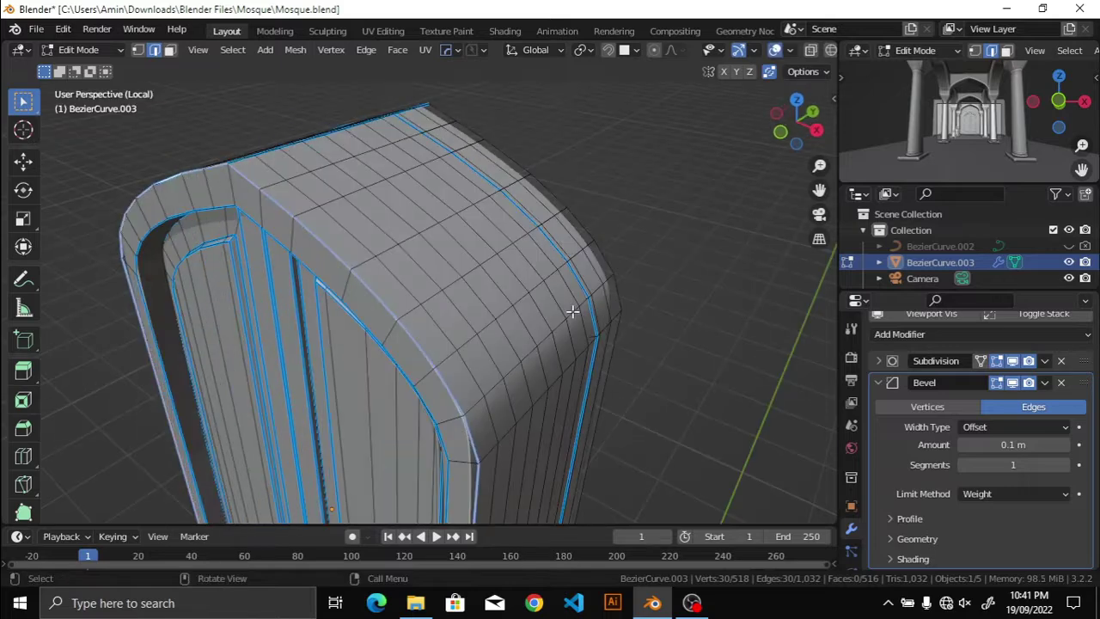
pyautogui.press('n')
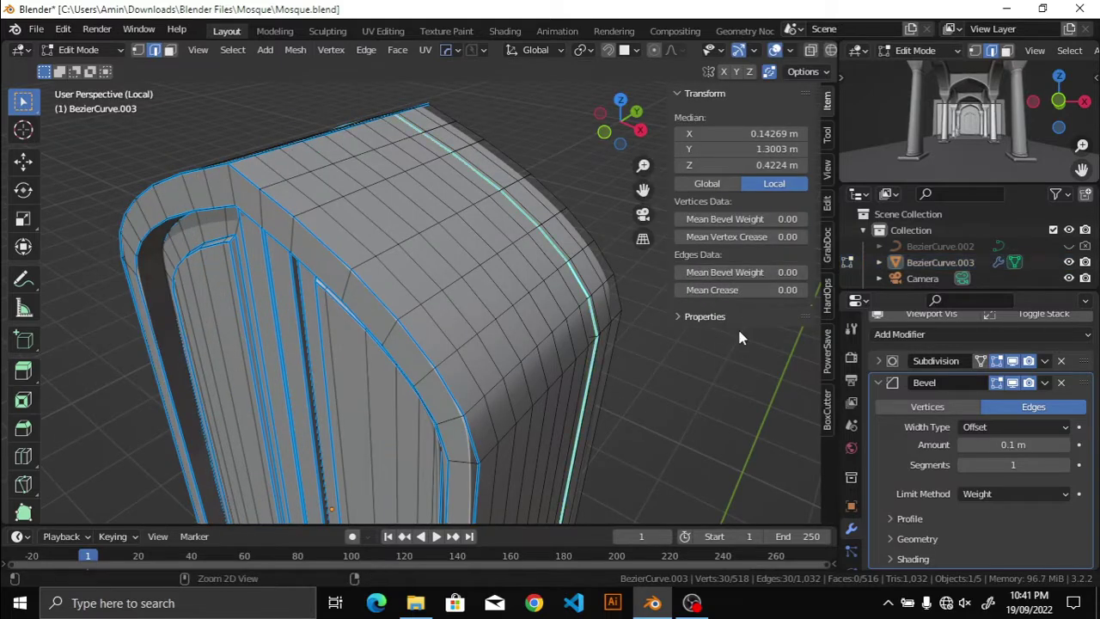
pyautogui.click(738, 290)
pyautogui.hotkey('alt', 'a')
pyautogui.click(878, 382)
pyautogui.hotkey('shift', 'alt', 'z')
pyautogui.moveTo(447, 334); pyautogui.dragTo(456, 318, button='middle')
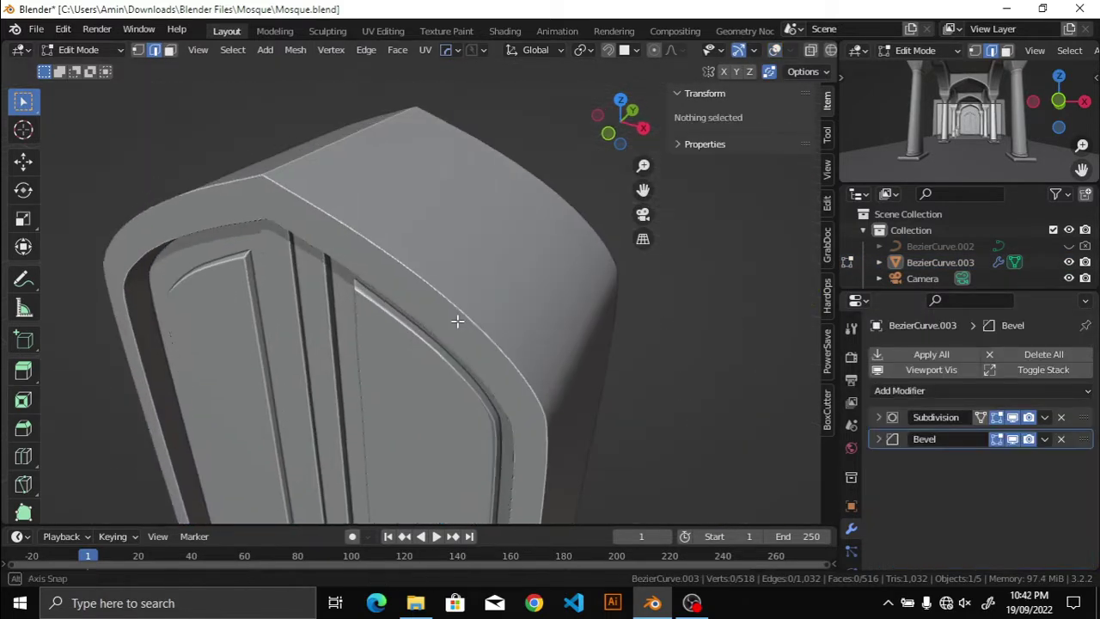
pyautogui.press('n')
pyautogui.click(879, 439)
pyautogui.scroll(-2, 542, 321)
pyautogui.scroll(3, 596, 319)
pyautogui.scroll(-2, 596, 319)
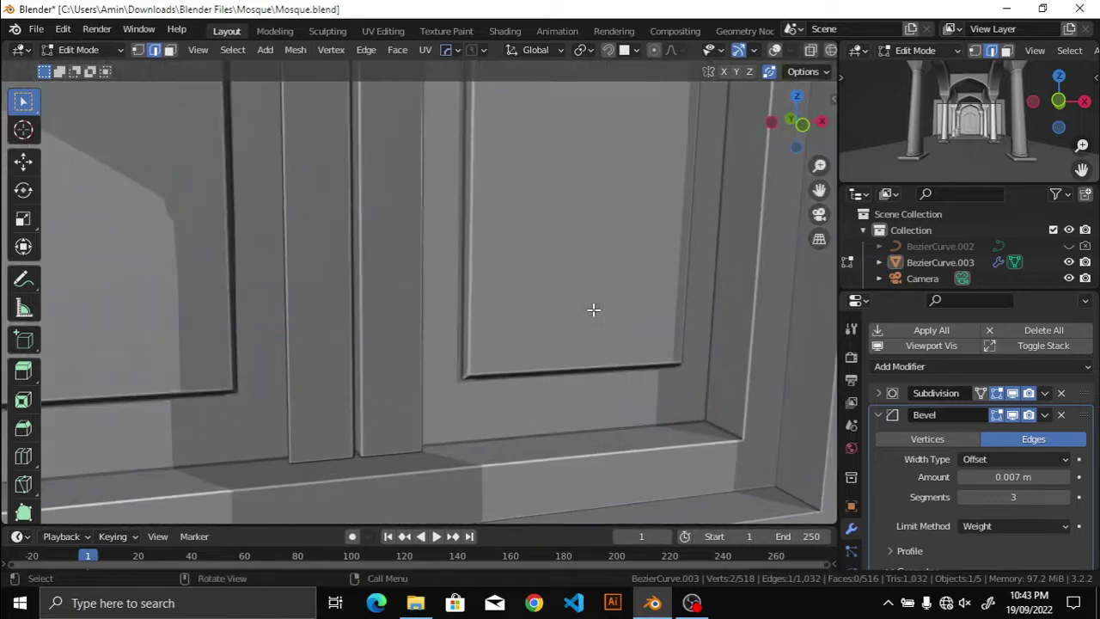
pyautogui.moveTo(593, 309); pyautogui.dragTo(575, 226, button='middle')
pyautogui.scroll(3, 525, 412)
pyautogui.moveTo(525, 413); pyautogui.dragTo(632, 428, button='middle')
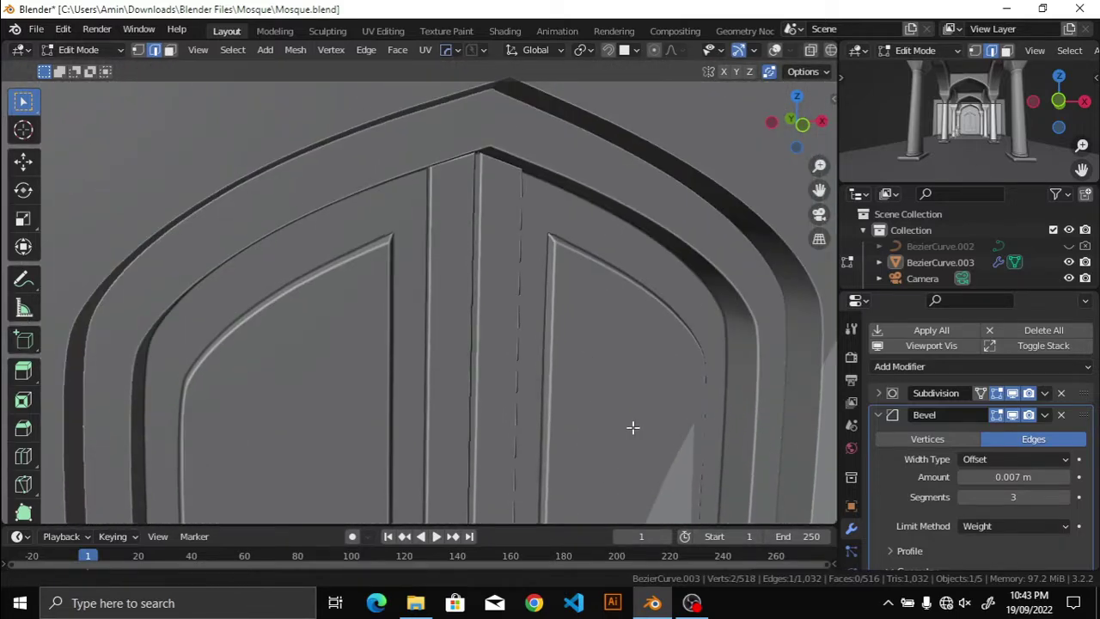
# Step: Show the bevel in edit mode and inspect it around the arched top
pyautogui.click(1012, 415)
pyautogui.scroll(3, 596, 324)
pyautogui.scroll(2, 530, 364)
pyautogui.scroll(-4, 562, 344)
pyautogui.scroll(2, 528, 356)
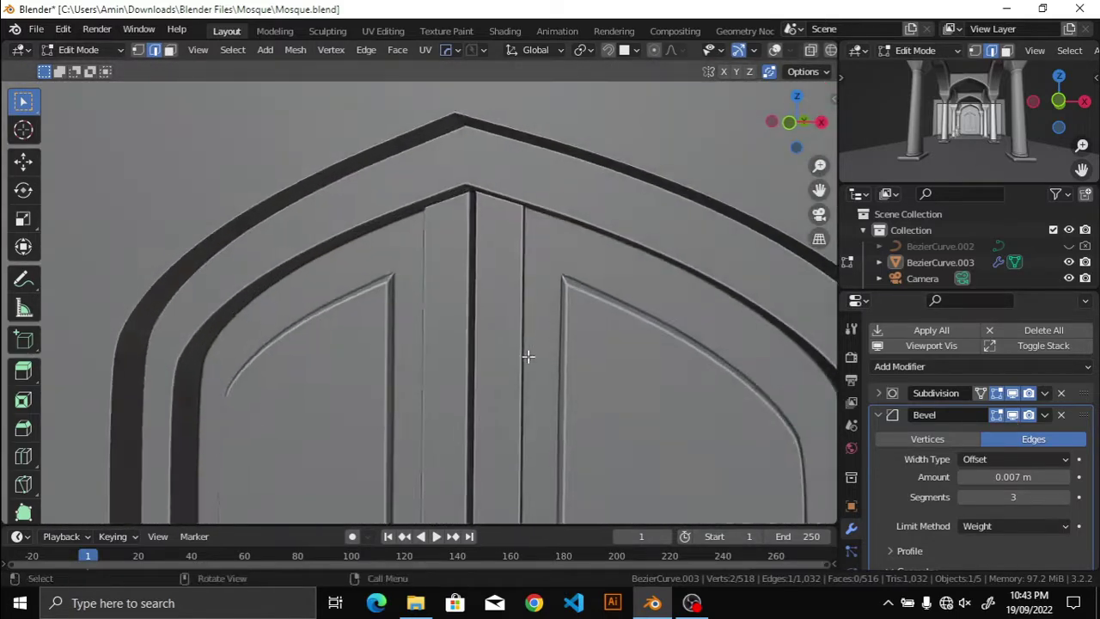
pyautogui.moveTo(528, 355); pyautogui.dragTo(576, 332, button='middle')
pyautogui.hotkey('shift', 'alt', 'z')
pyautogui.click(880, 416)
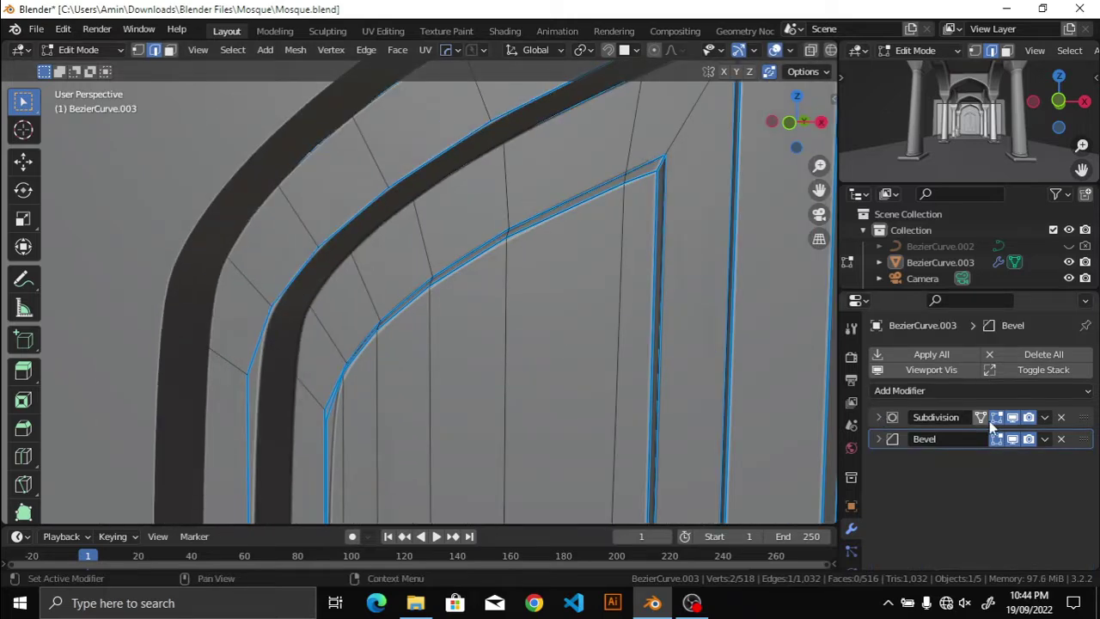
# Step: Reset the viewport to wireframe, then solid shading, with the sidebar closed
pyautogui.press('z')
pyautogui.click(342, 279)
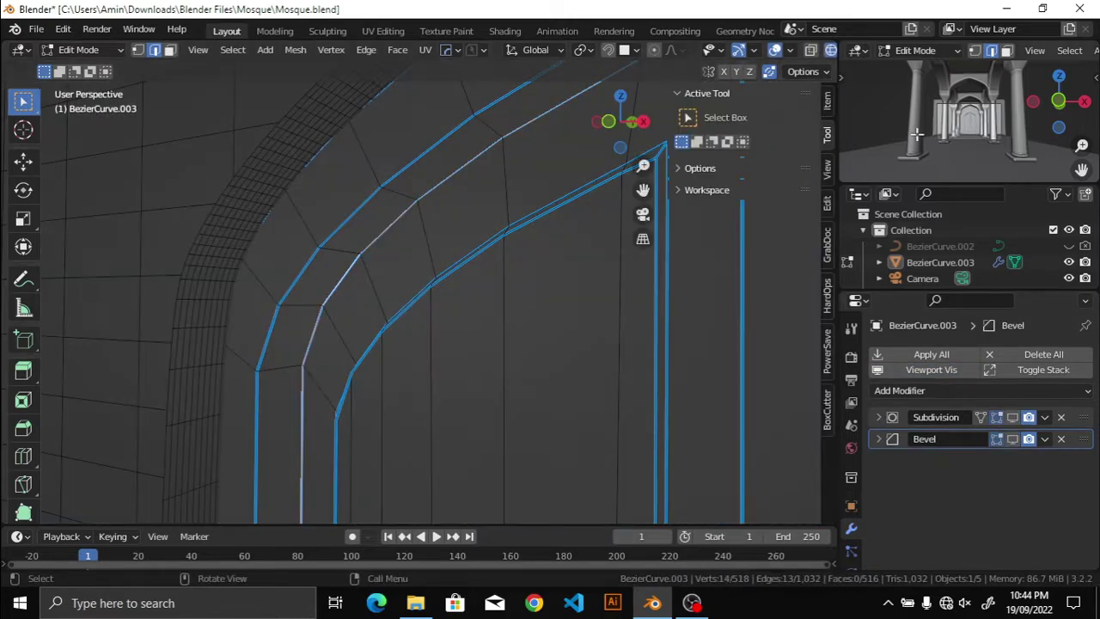
pyautogui.click(827, 100)
pyautogui.press('n')
pyautogui.scroll(-5, 638, 334)
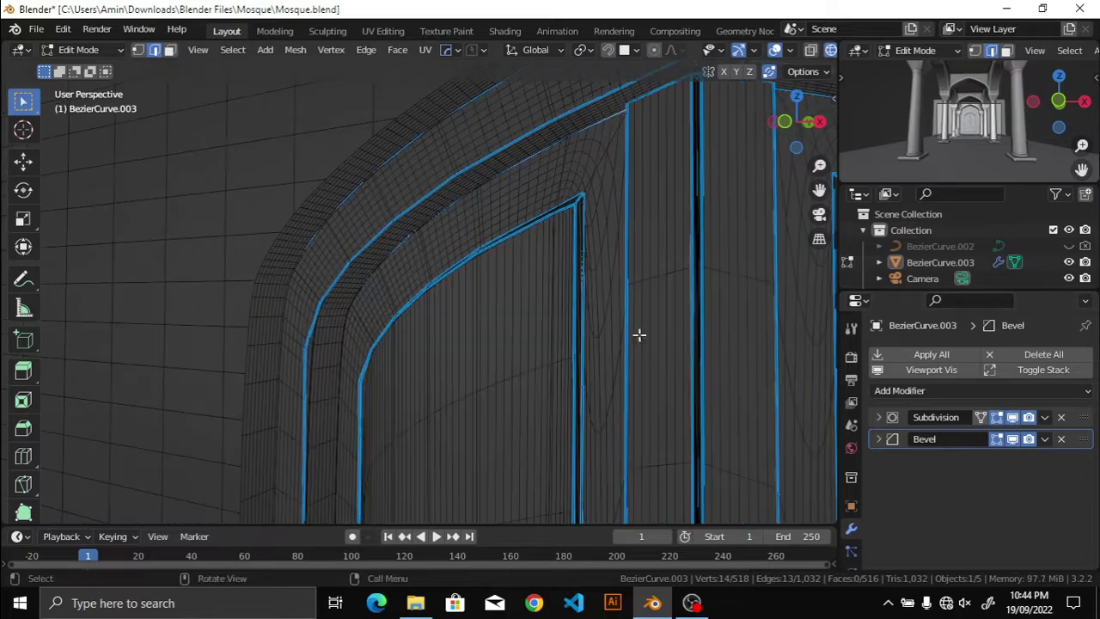
pyautogui.hotkey('shift', 'z')
pyautogui.scroll(-5, 582, 319)
pyautogui.hotkey('ctrl', 'alt', 'space')
pyautogui.scroll(5, 690, 290)
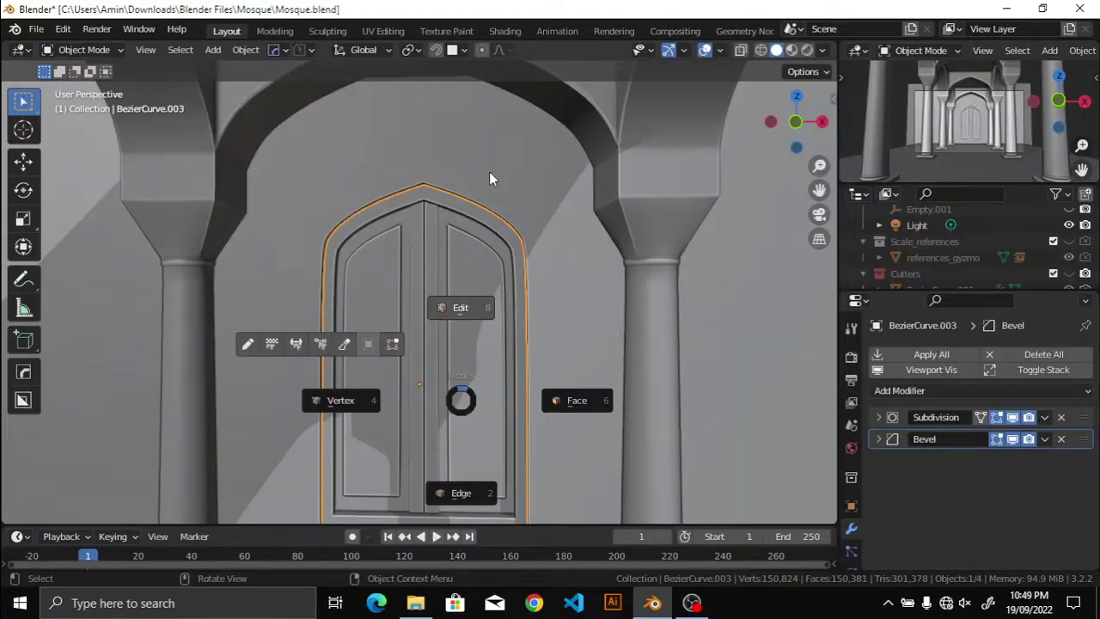
# Step: Edit the isolated door and select the matching panel faces on both leaves
pyautogui.click(489, 179)
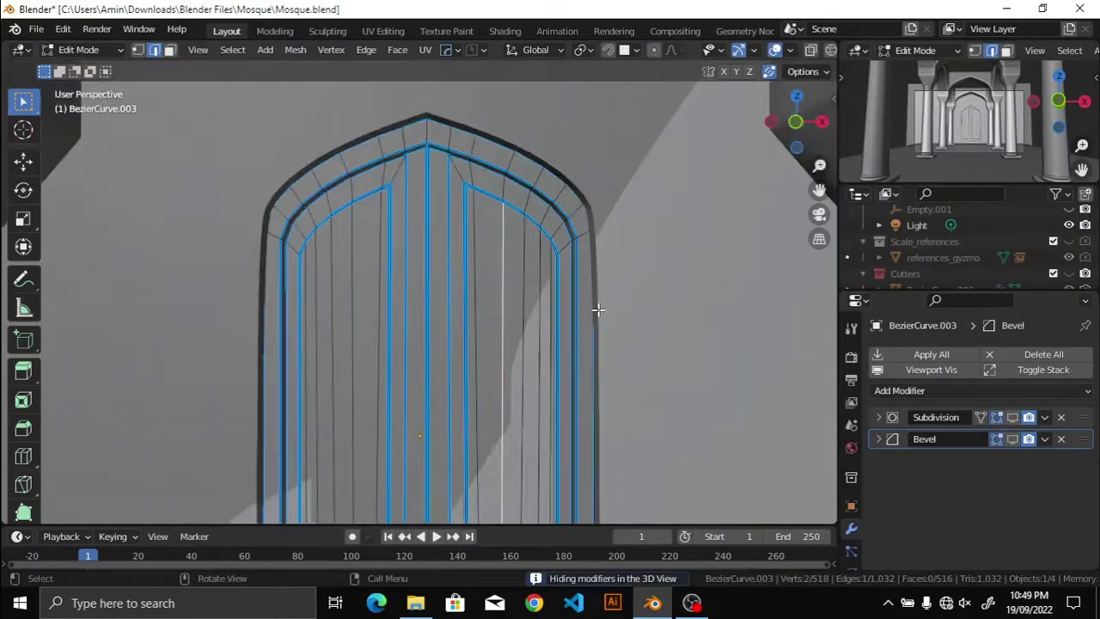
pyautogui.press('KP_Divide')
pyautogui.hotkey('alt', 'z')
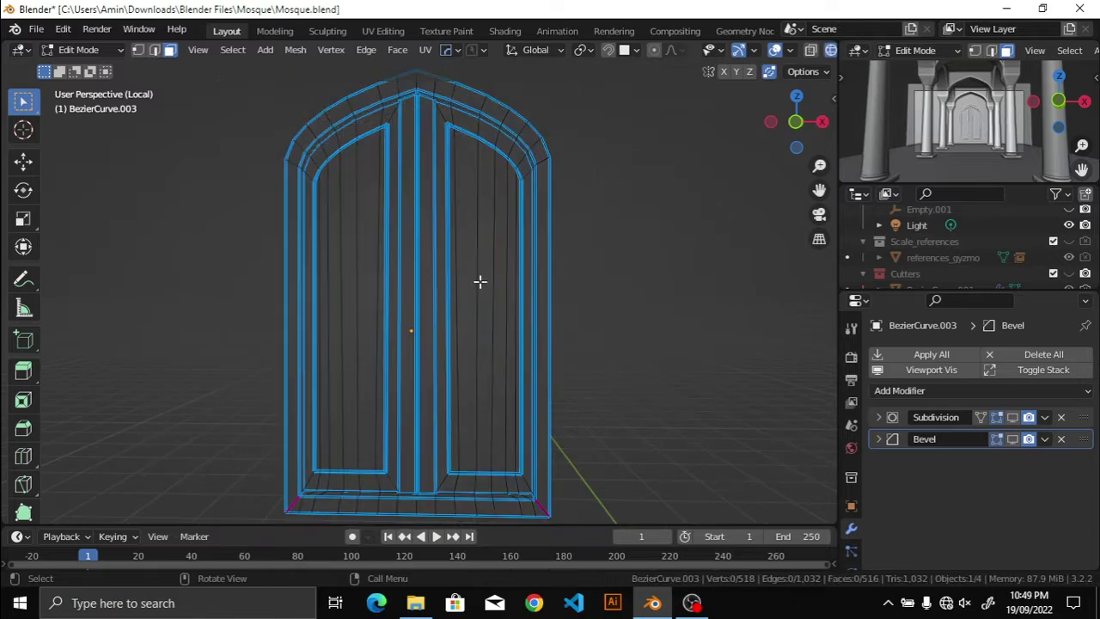
pyautogui.click(243, 53)
pyautogui.press('KP_3')
pyautogui.press('KP_1')
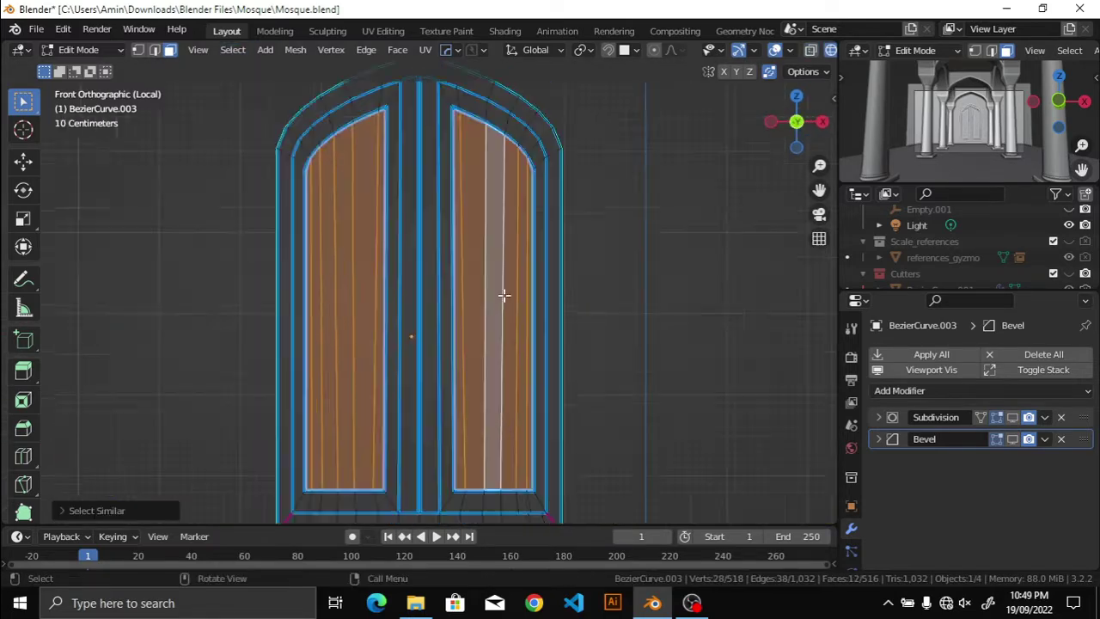
pyautogui.press('KP_Decimal')
pyautogui.press('z')
pyautogui.click(743, 331)
pyautogui.scroll(-2, 670, 343)
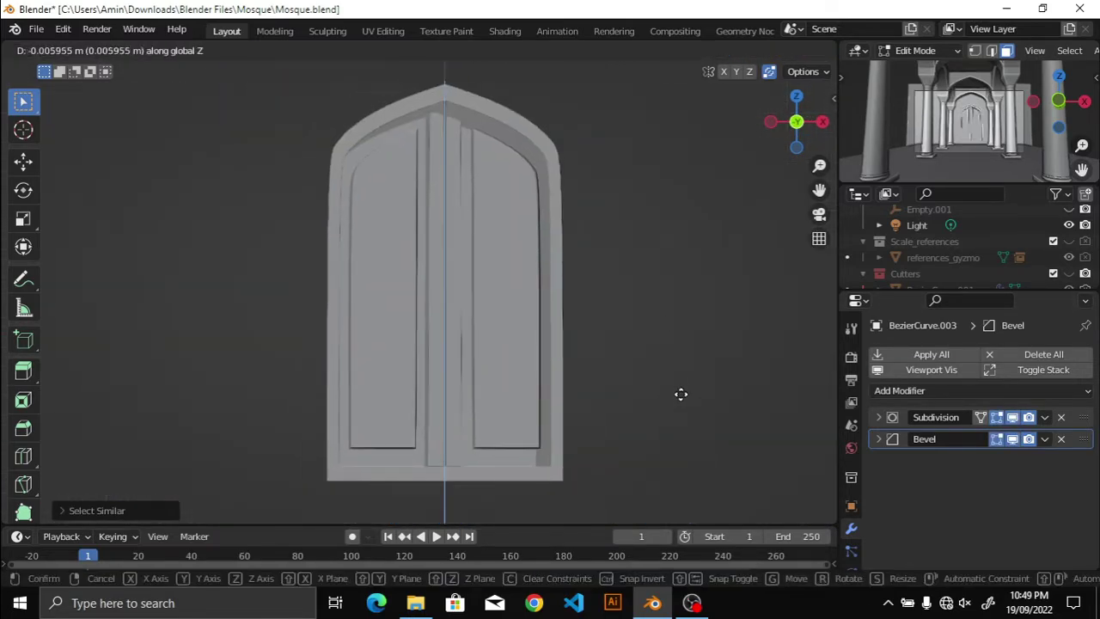
# Step: Move the selected door panels along Z, checked from the front view
pyautogui.moveTo(641, 359)
pyautogui.mouseDown(button='middle')
pyautogui.moveTo(467, 315)
pyautogui.moveTo(535, 290)
pyautogui.mouseUp(button='middle')
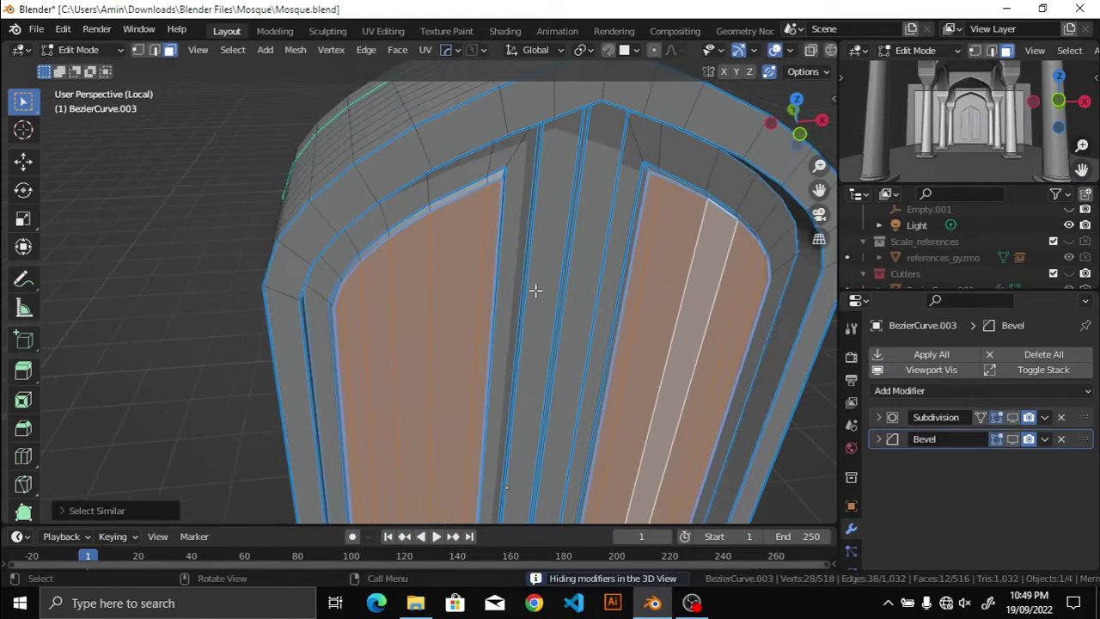
pyautogui.hotkey('alt', 'z')
pyautogui.moveTo(508, 187); pyautogui.dragTo(487, 229, button='middle')
pyautogui.scroll(-3, 481, 329)
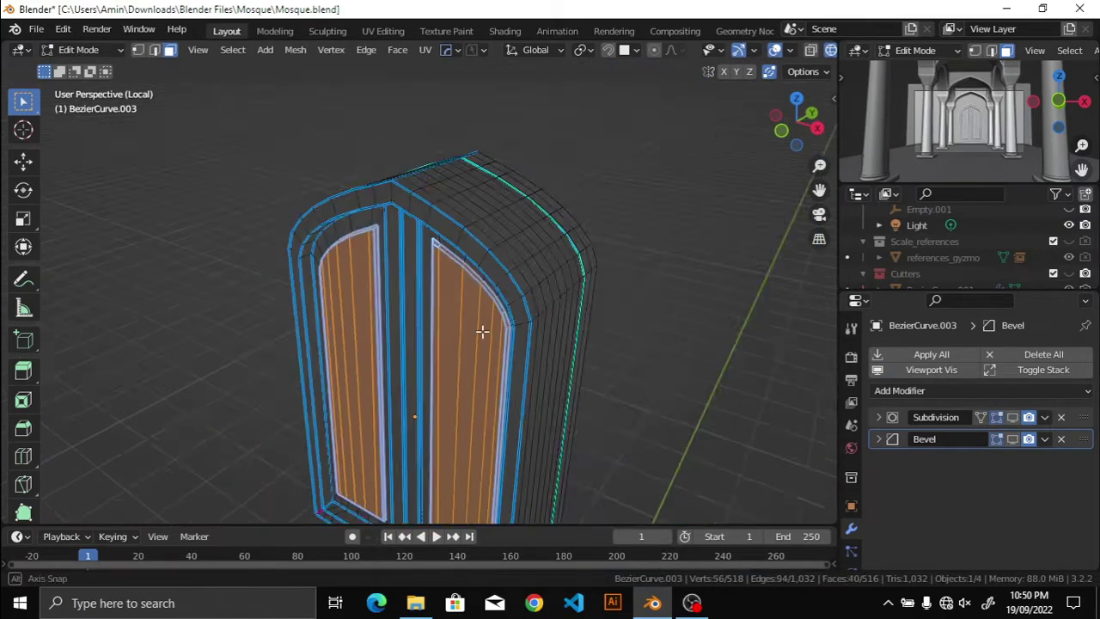
pyautogui.press('KP_1')
pyautogui.hotkey('alt', 'z')
pyautogui.scroll(2, 550, 304)
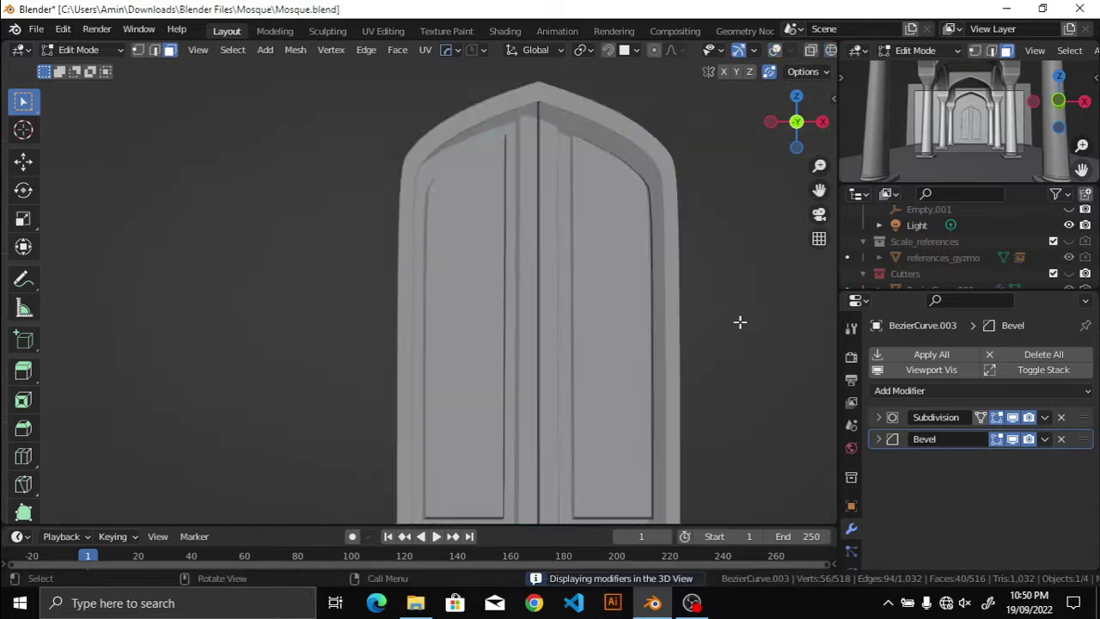
pyautogui.moveTo(737, 322)
pyautogui.mouseDown(button='middle')
pyautogui.moveTo(661, 290)
pyautogui.moveTo(778, 310)
pyautogui.mouseUp(button='middle')
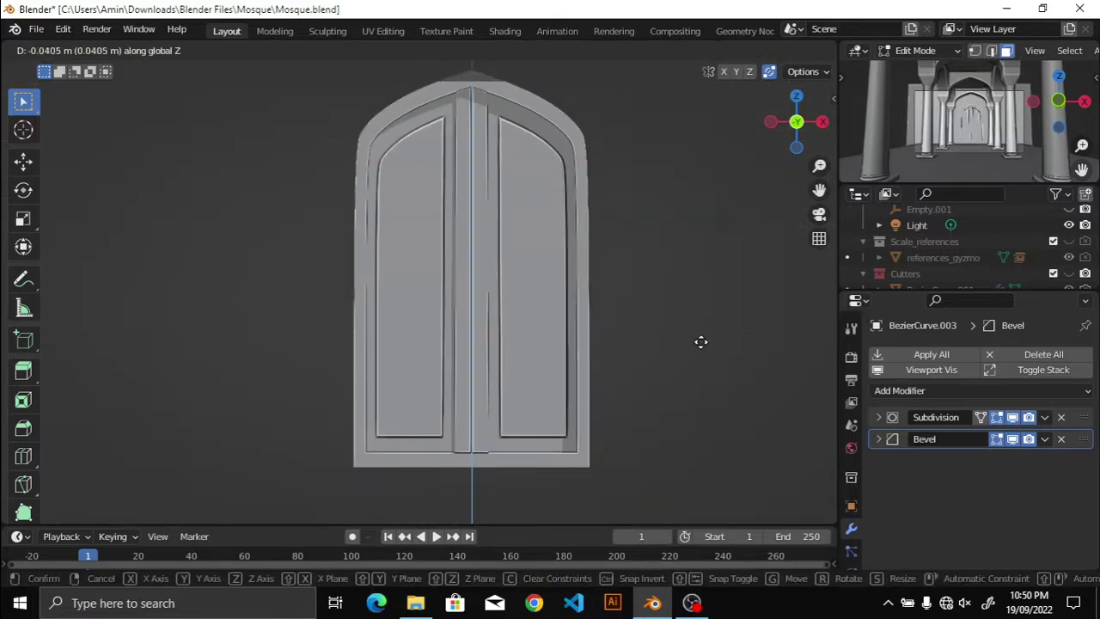
pyautogui.click(698, 396)
# Step: Return to Object Mode and save the project as Mosque.blend
pyautogui.scroll(-3, 679, 361)
pyautogui.press('Tab')
pyautogui.hotkey('ctrl', 's')
# Step: Enlarge the camera preview panel and save the mosque file
pyautogui.scroll(-2, 567, 279)
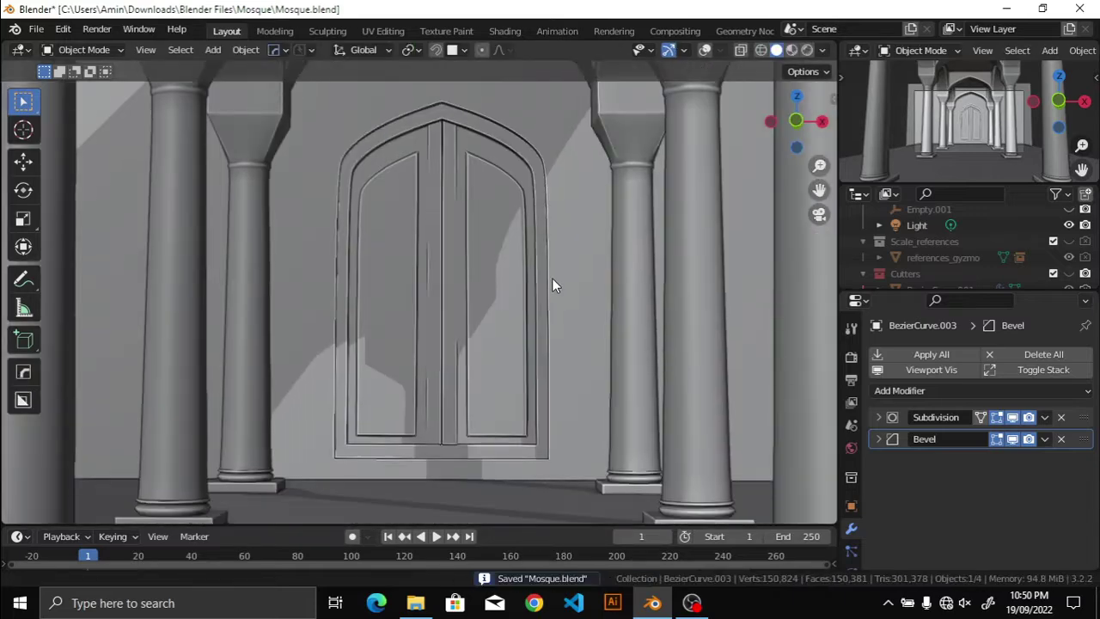
pyautogui.moveTo(553, 279); pyautogui.dragTo(552, 292, button='middle')
pyautogui.scroll(-3, 435, 284)
pyautogui.moveTo(435, 284); pyautogui.dragTo(484, 295, button='middle')
pyautogui.scroll(2, 484, 295)
pyautogui.moveTo(840, 169); pyautogui.dragTo(720, 169)
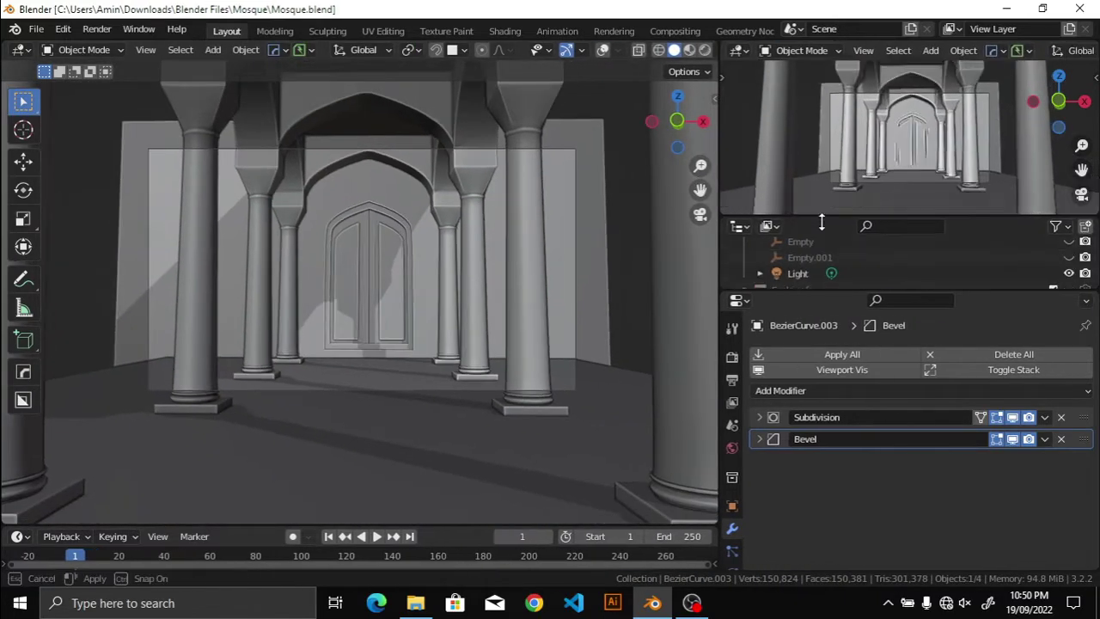
pyautogui.moveTo(911, 292); pyautogui.dragTo(911, 471)
pyautogui.moveTo(866, 236); pyautogui.dragTo(867, 384)
pyautogui.moveTo(481, 310); pyautogui.dragTo(331, 312, button='middle')
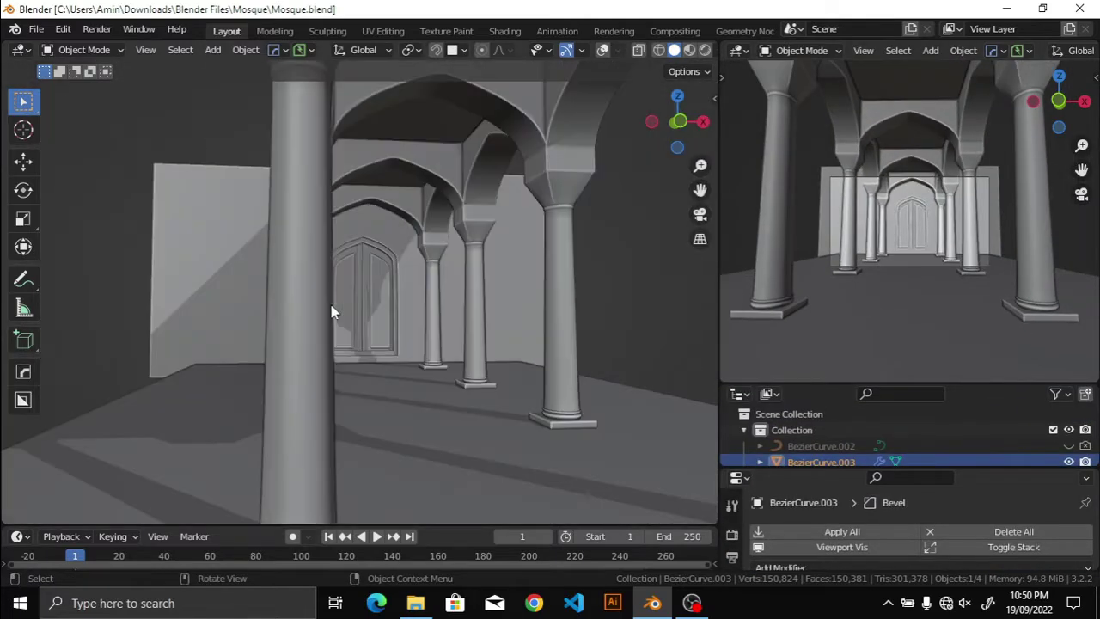
pyautogui.hotkey('ctrl', 's')
# Step: Select the camera and rotate it around the Z axis
pyautogui.scroll(-6, 649, 291)
pyautogui.scroll(3, 865, 287)
pyautogui.moveTo(516, 344)
pyautogui.mouseDown(button='middle')
pyautogui.moveTo(397, 396)
pyautogui.moveTo(509, 302)
pyautogui.mouseUp(button='middle')
pyautogui.click(404, 394)
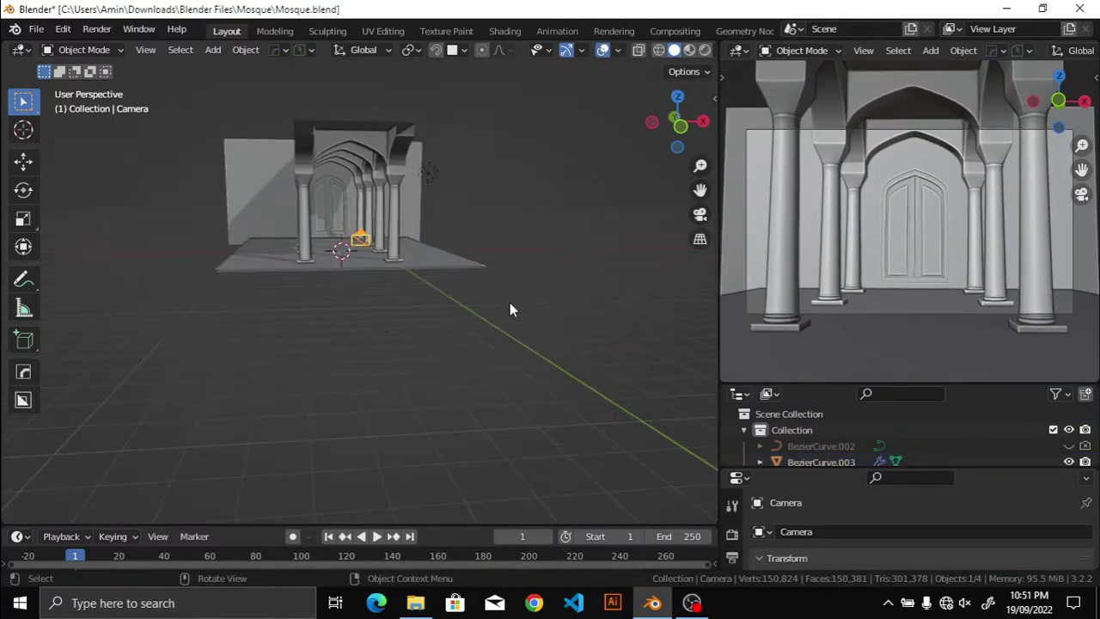
pyautogui.press('r')
pyautogui.press('z')
pyautogui.click(474, 310)
# Step: Move the camera along Z, X and Y to frame the door through the colonnade
pyautogui.press('g')
pyautogui.press('z')
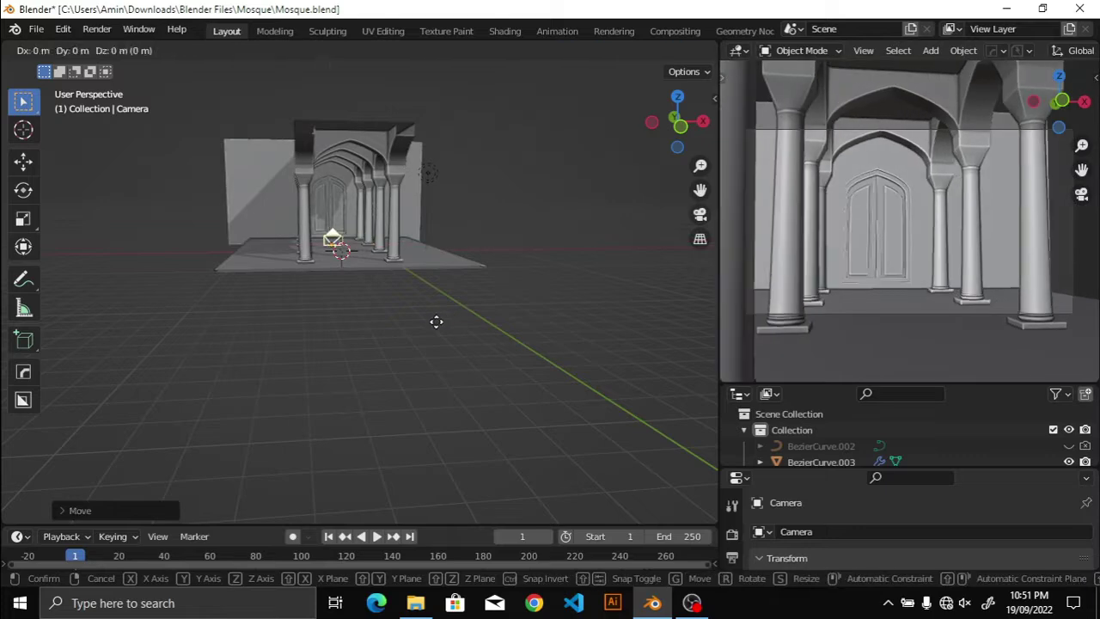
pyautogui.press('x')
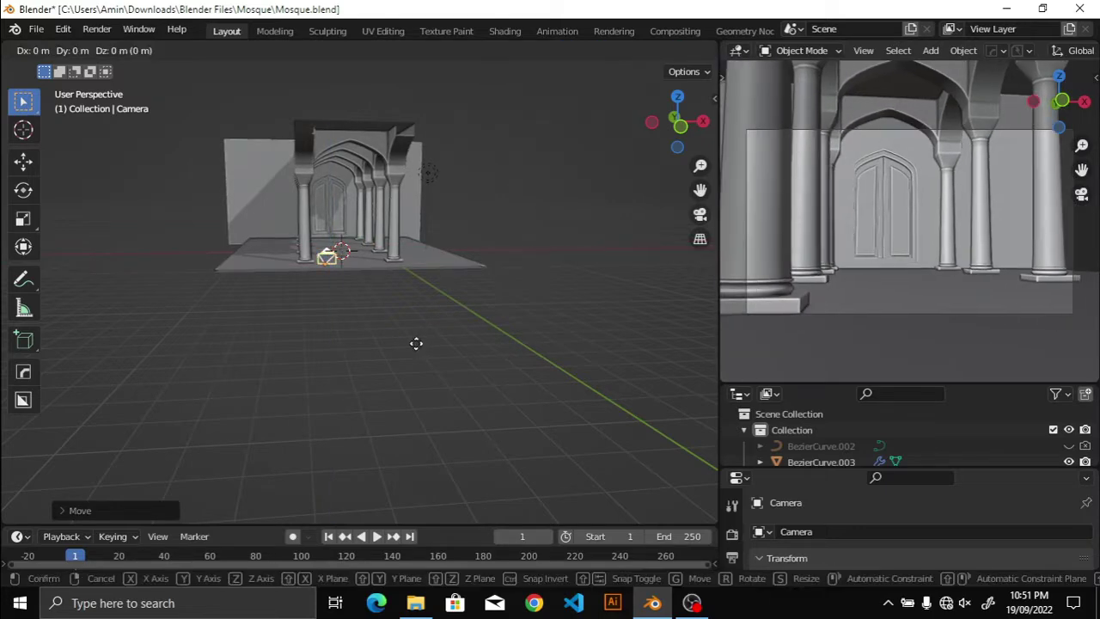
pyautogui.press('z')
pyautogui.press('g')
pyautogui.press('y')
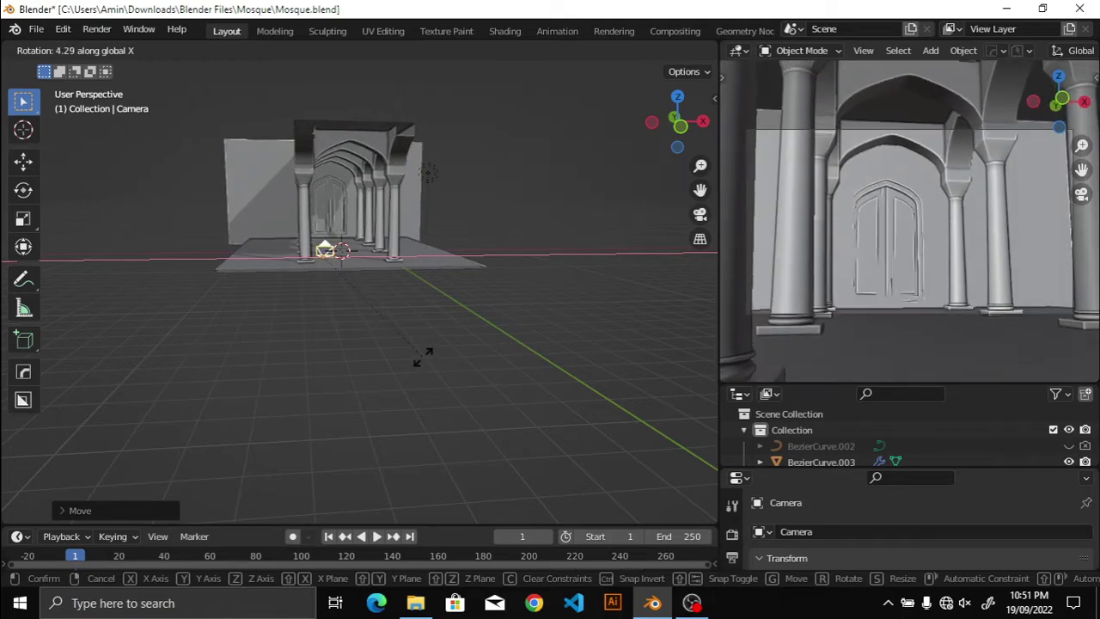
pyautogui.click(427, 359)
pyautogui.press('g')
pyautogui.press('y')
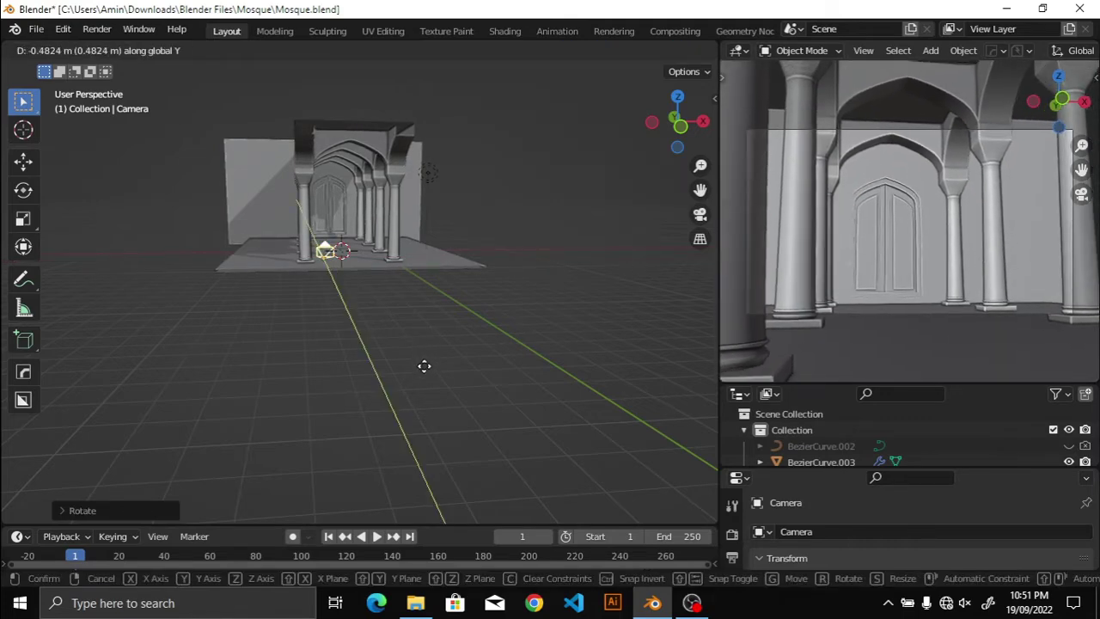
# Step: Preview the camera view full-window, then restore the panel layout
pyautogui.hotkey('ctrl', 'space')
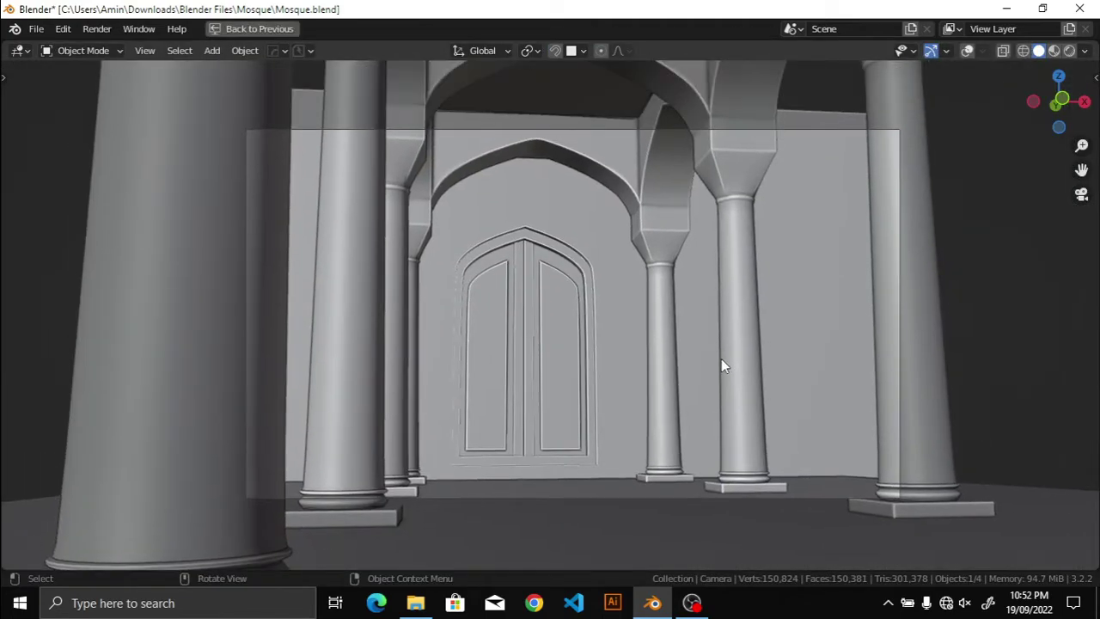
pyautogui.hotkey('ctrl', 'space')
pyautogui.moveTo(833, 369); pyautogui.dragTo(833, 219)
pyautogui.moveTo(833, 491); pyautogui.dragTo(833, 316)
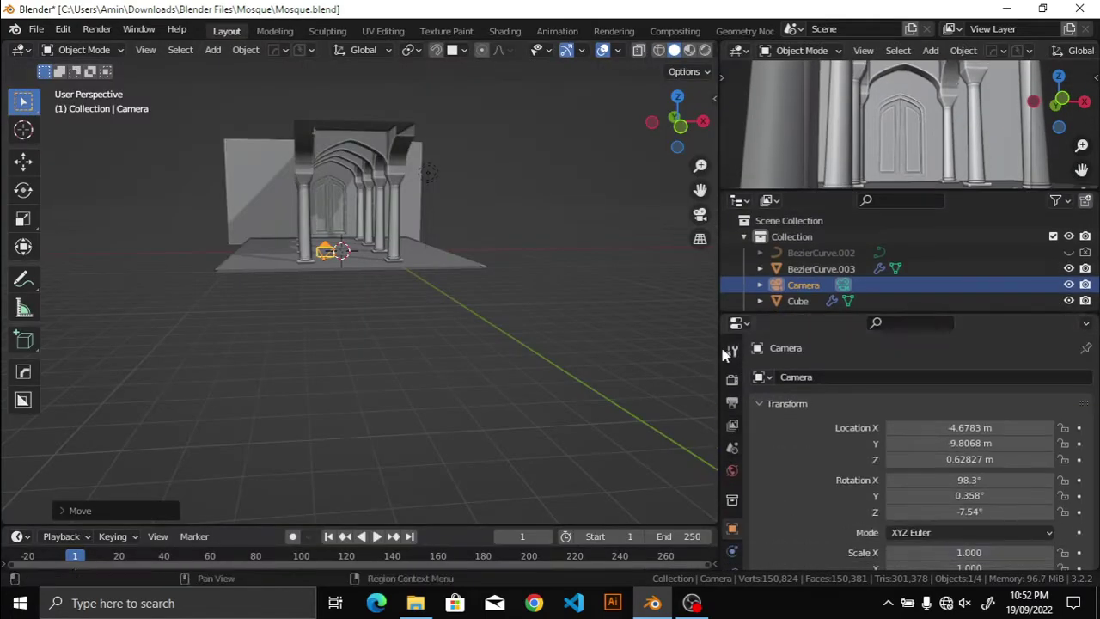
pyautogui.scroll(-5, 298, 201)
pyautogui.moveTo(562, 311); pyautogui.dragTo(504, 152, button='middle')
pyautogui.scroll(3, 390, 258)
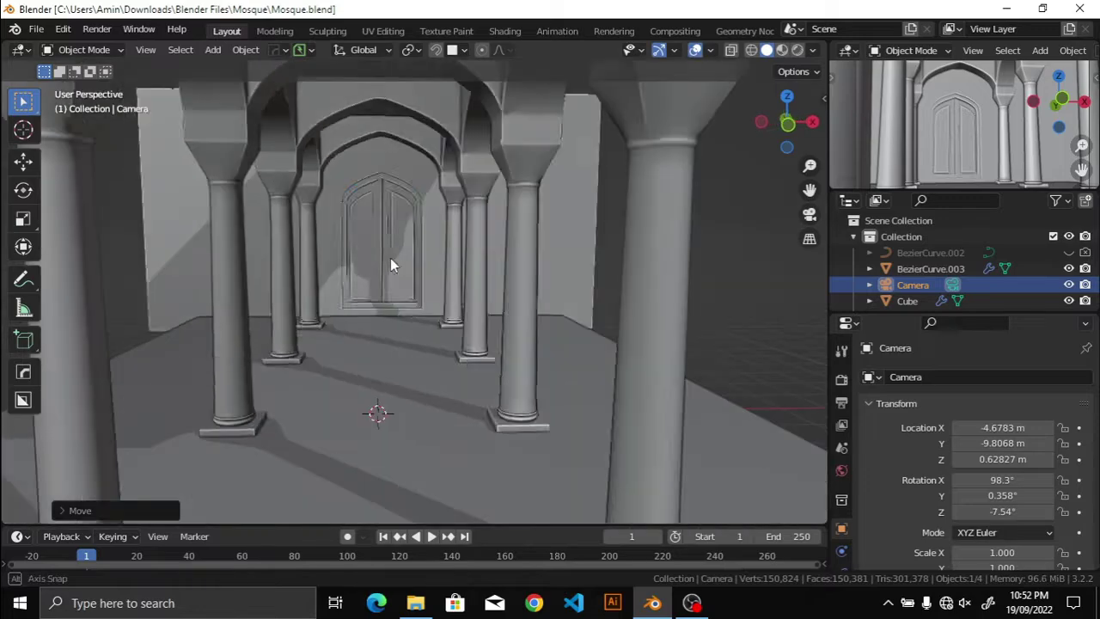
# Step: Nudge the door's similar inner panel faces slightly along Y
pyautogui.click(390, 257)
pyautogui.press('Tab')
pyautogui.moveTo(391, 257); pyautogui.dragTo(548, 179, button='middle')
pyautogui.press('KP_Divide')
pyautogui.moveTo(478, 184); pyautogui.dragTo(591, 250, button='middle')
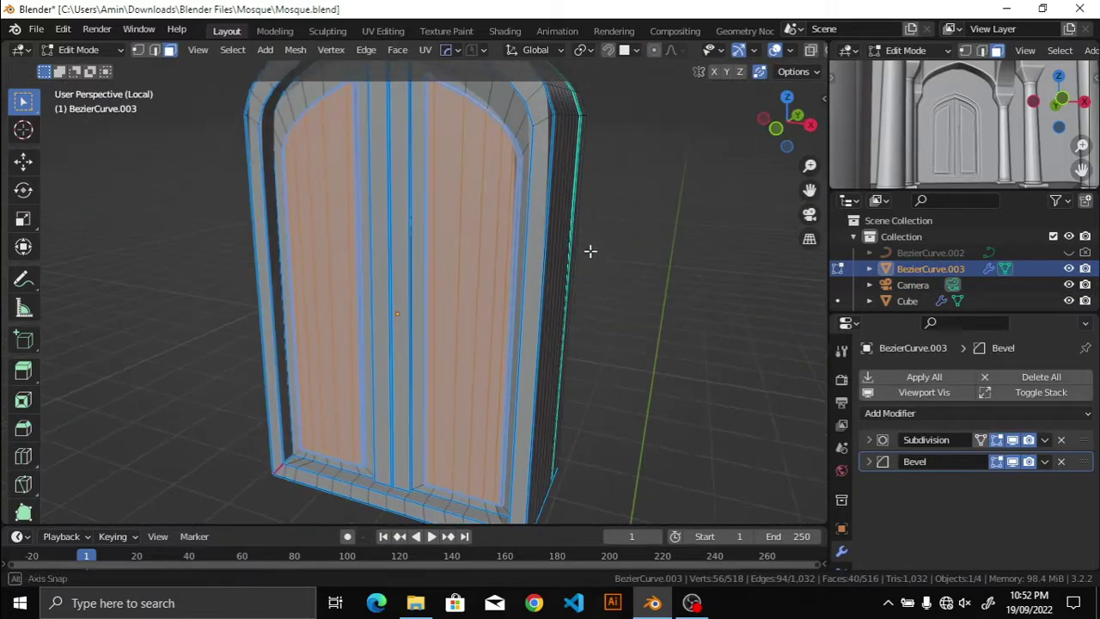
pyautogui.scroll(3, 445, 277)
pyautogui.click(232, 49)
pyautogui.click(379, 219)
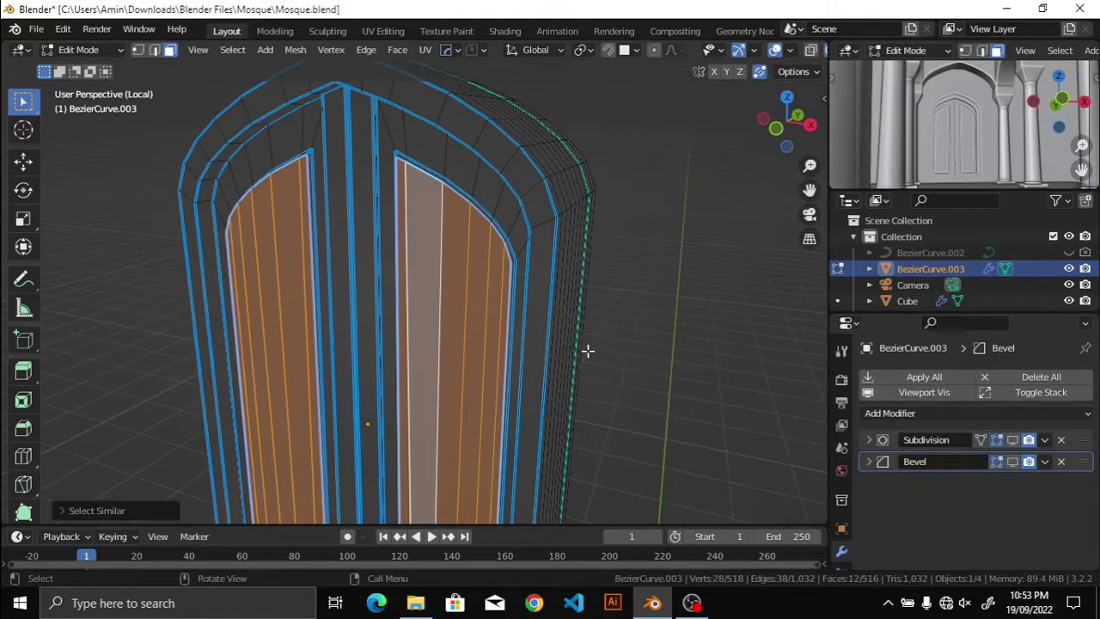
pyautogui.click(685, 276)
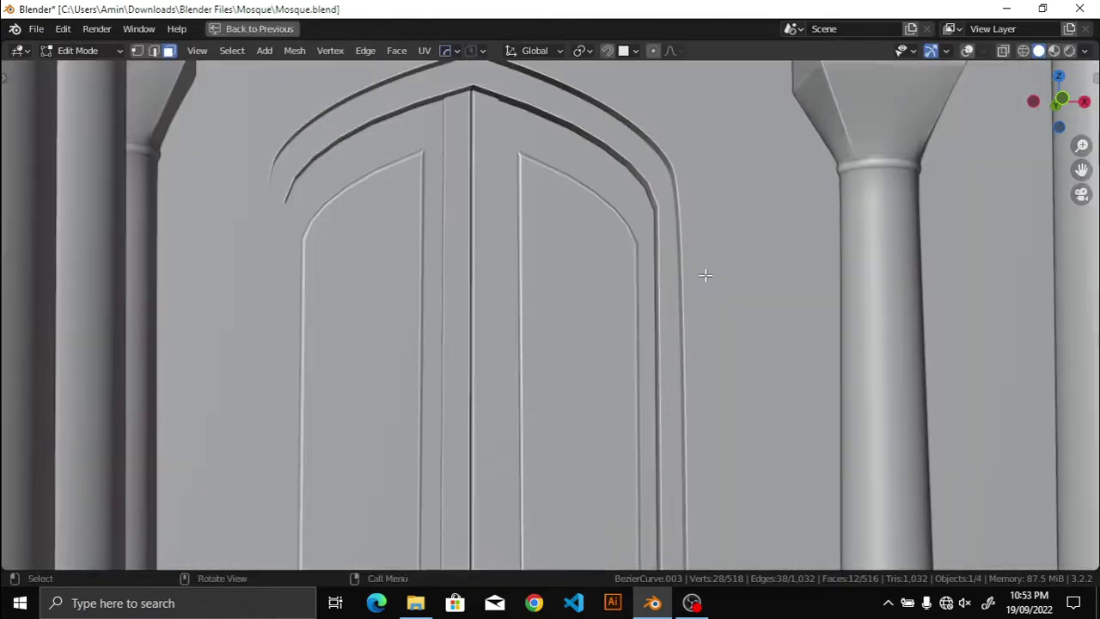
# Step: Return to Object Mode and view the door through the camera without overlays
pyautogui.press('Tab')
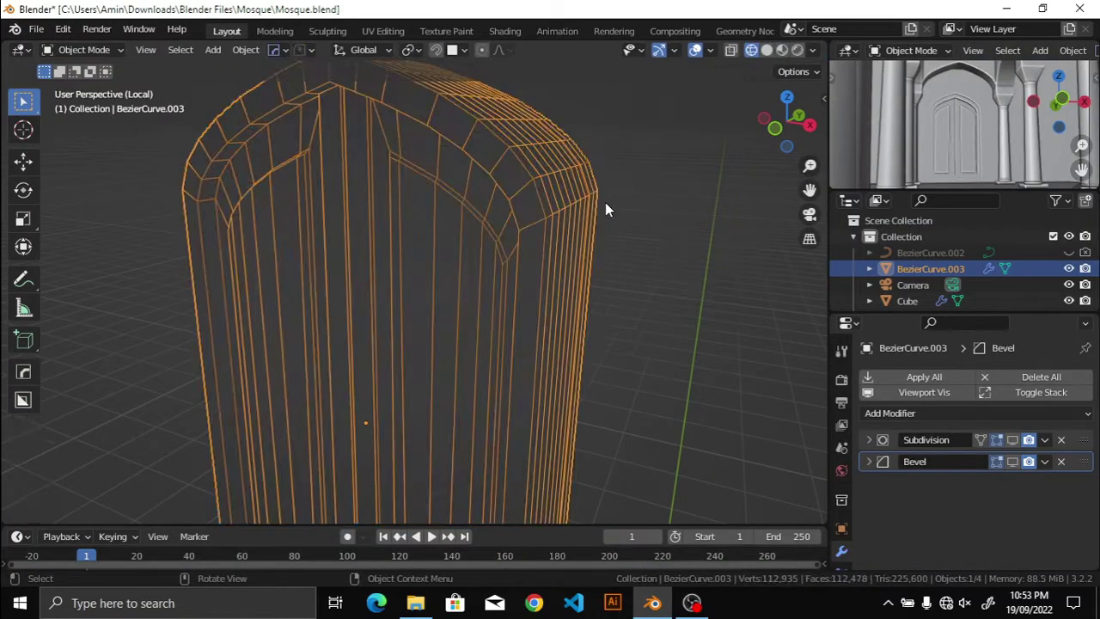
pyautogui.press('KP_Divide')
pyautogui.moveTo(611, 237); pyautogui.dragTo(531, 254, button='middle')
pyautogui.press('KP_1')
pyautogui.press('KP_0')
pyautogui.hotkey('shift', 'alt', 'z')
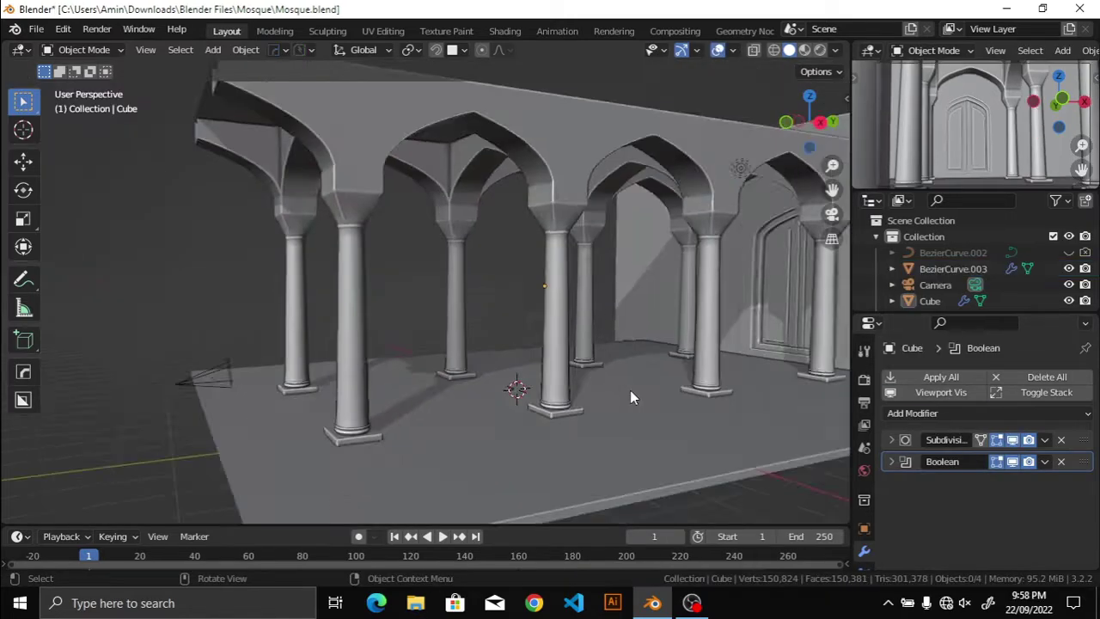
# Step: Add a Sapling tree between the columns using a leafy tree preset
pyautogui.hotkey('shift', 'a')
pyautogui.click(521, 276)
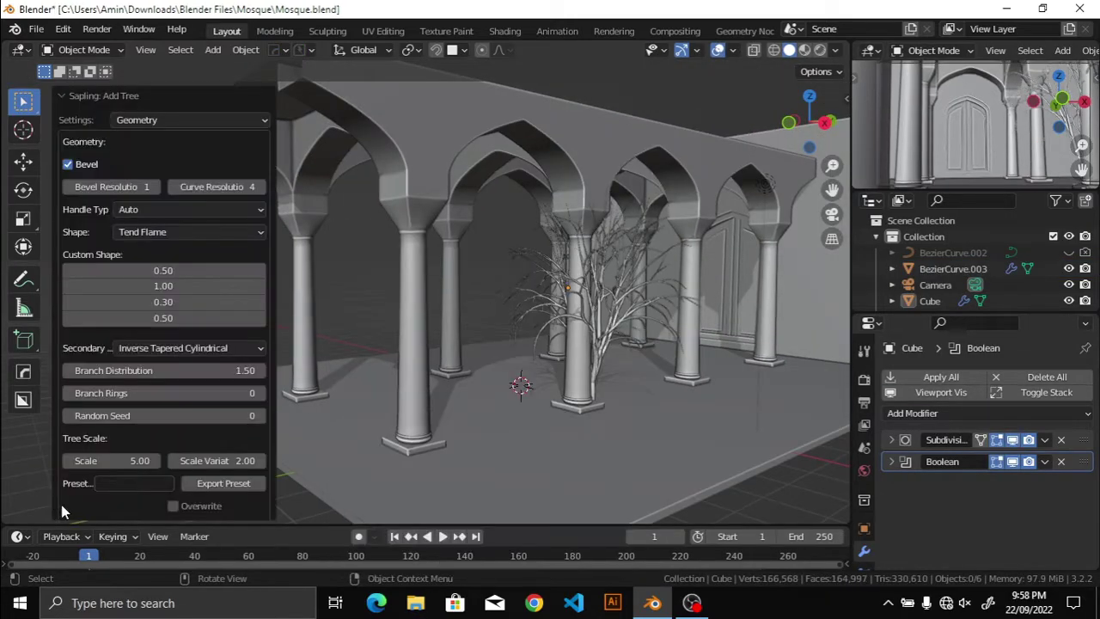
pyautogui.scroll(-2, 117, 502)
pyautogui.click(102, 342)
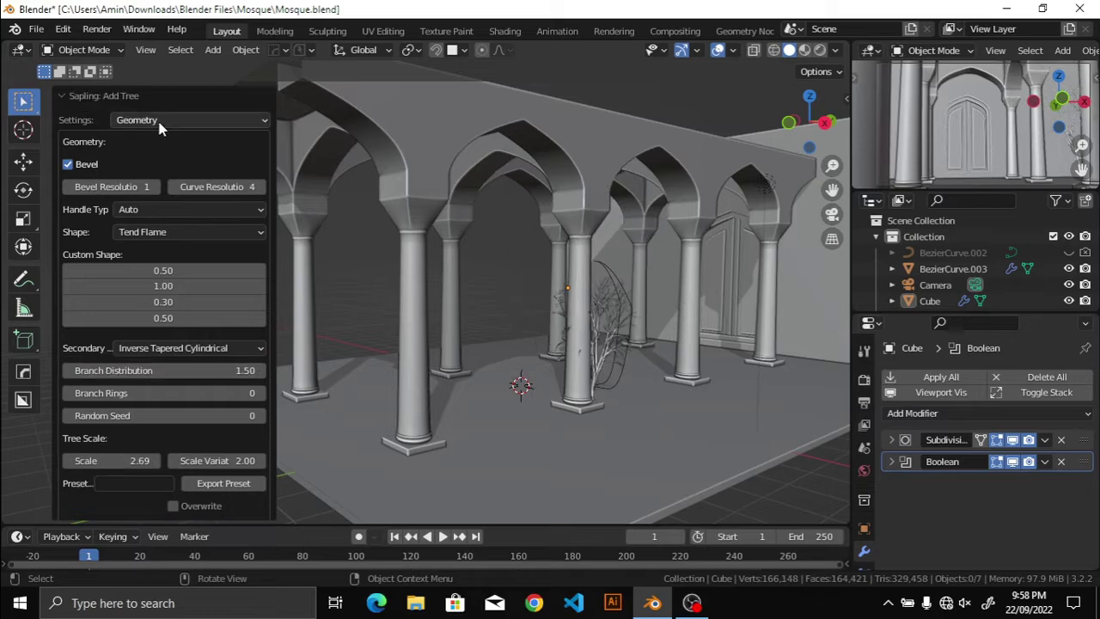
pyautogui.click(128, 118)
pyautogui.click(101, 198)
pyautogui.moveTo(652, 378)
pyautogui.mouseDown(button='middle')
pyautogui.moveTo(600, 390)
pyautogui.moveTo(632, 373)
pyautogui.moveTo(662, 378)
pyautogui.moveTo(593, 366)
pyautogui.moveTo(517, 394)
pyautogui.moveTo(447, 400)
pyautogui.mouseUp(button='middle')
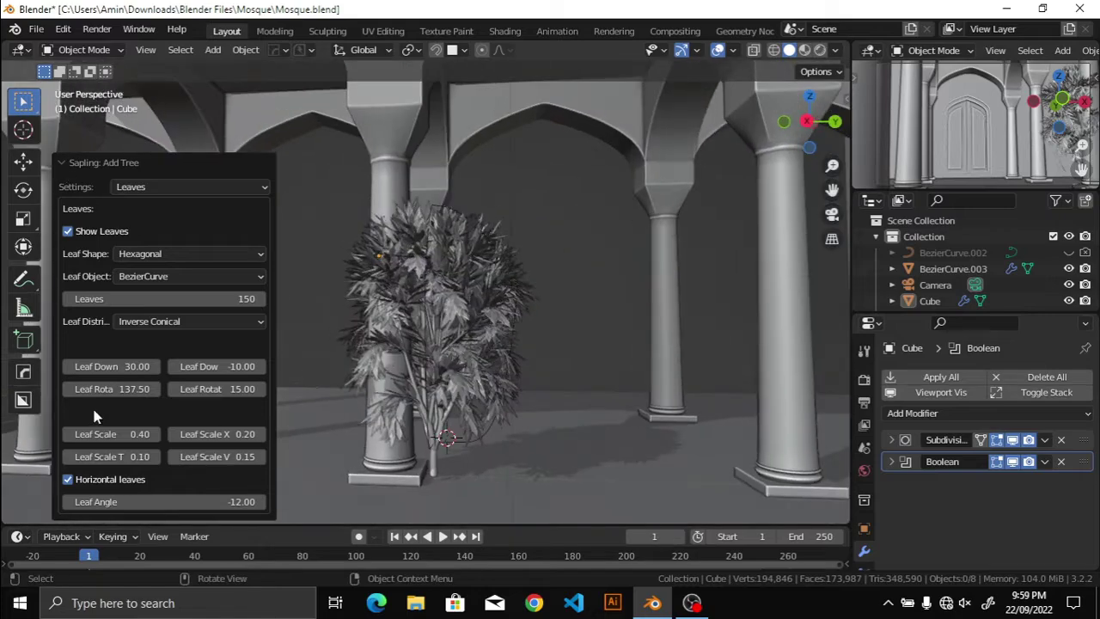
# Step: Lower the tree's prune ratio step by step to 0.82
pyautogui.click(146, 186)
pyautogui.click(146, 170)
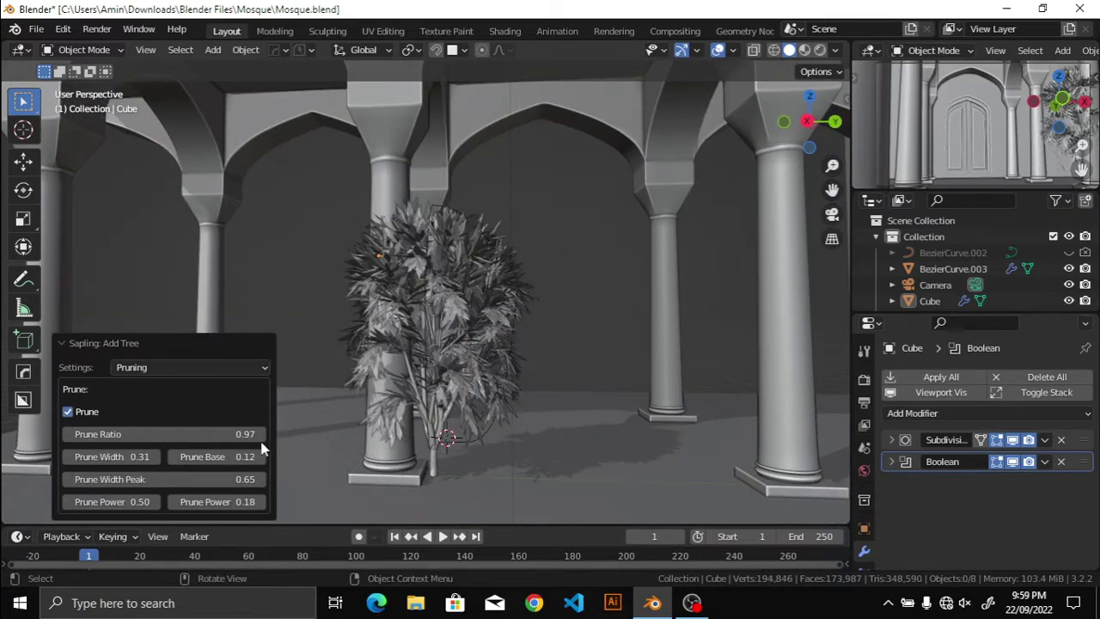
pyautogui.click(67, 435)
pyautogui.click(67, 435)
pyautogui.moveTo(454, 435); pyautogui.dragTo(456, 440, button='middle')
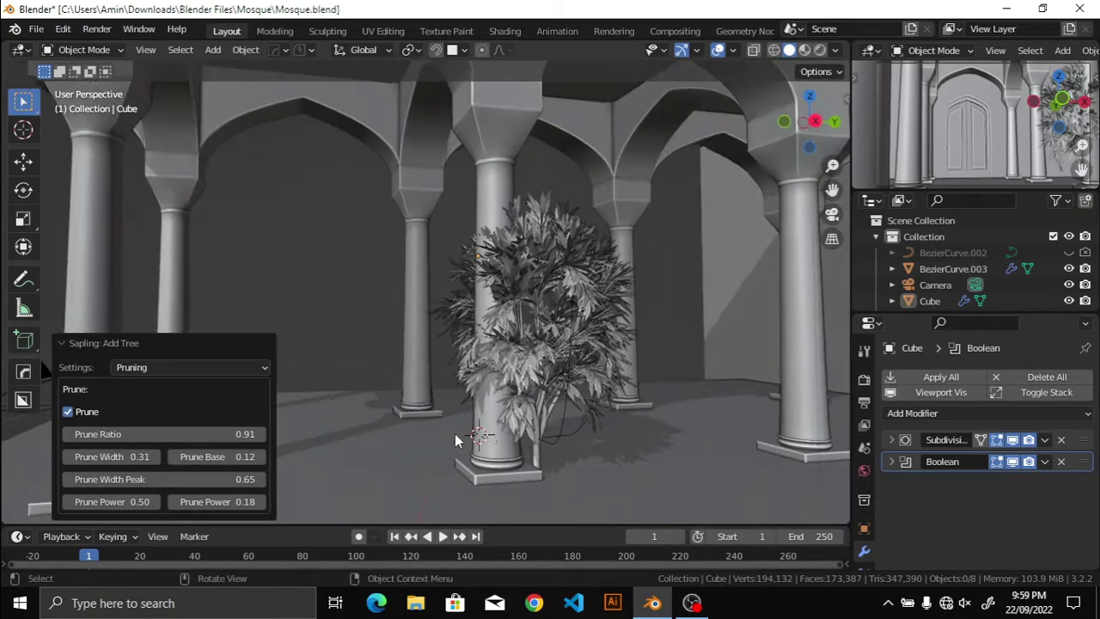
pyautogui.click(69, 435)
pyautogui.click(69, 435)
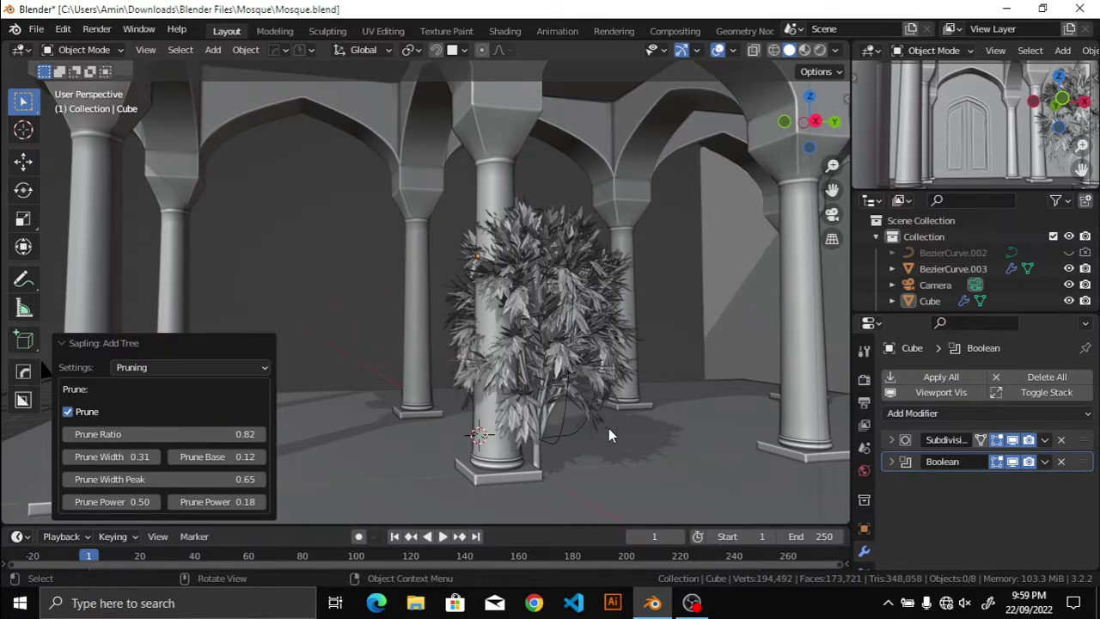
pyautogui.moveTo(609, 428); pyautogui.dragTo(579, 428, button='middle')
# Step: Review the tree's leaf and branch radius settings, then view the scene from the right
pyautogui.click(183, 367)
pyautogui.click(171, 474)
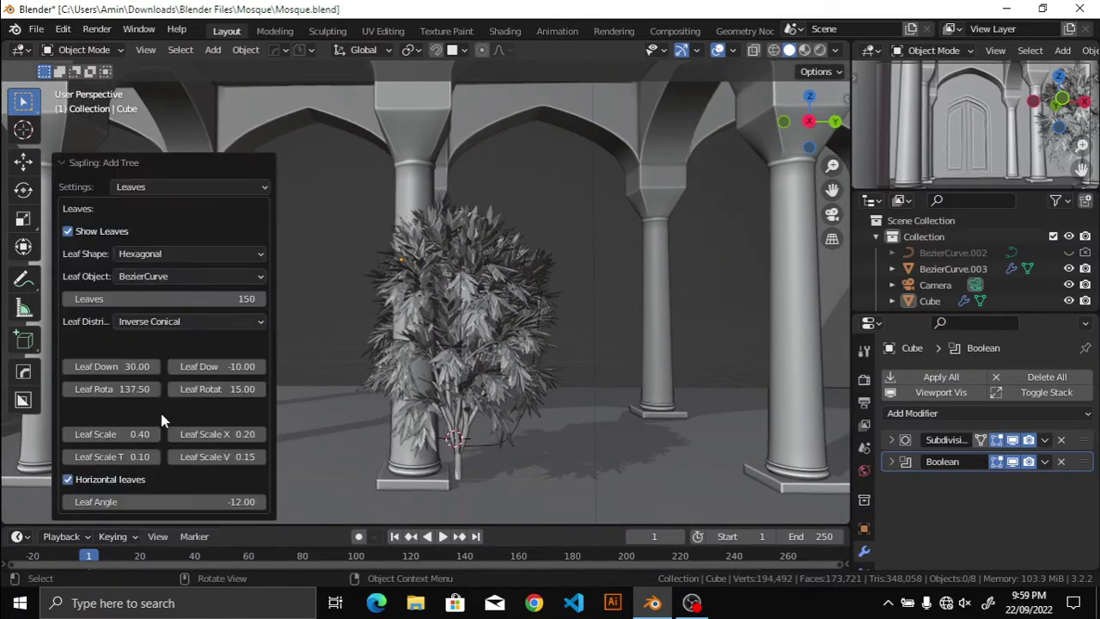
pyautogui.click(187, 191)
pyautogui.click(175, 219)
pyautogui.click(62, 188)
pyautogui.press('KP_3')
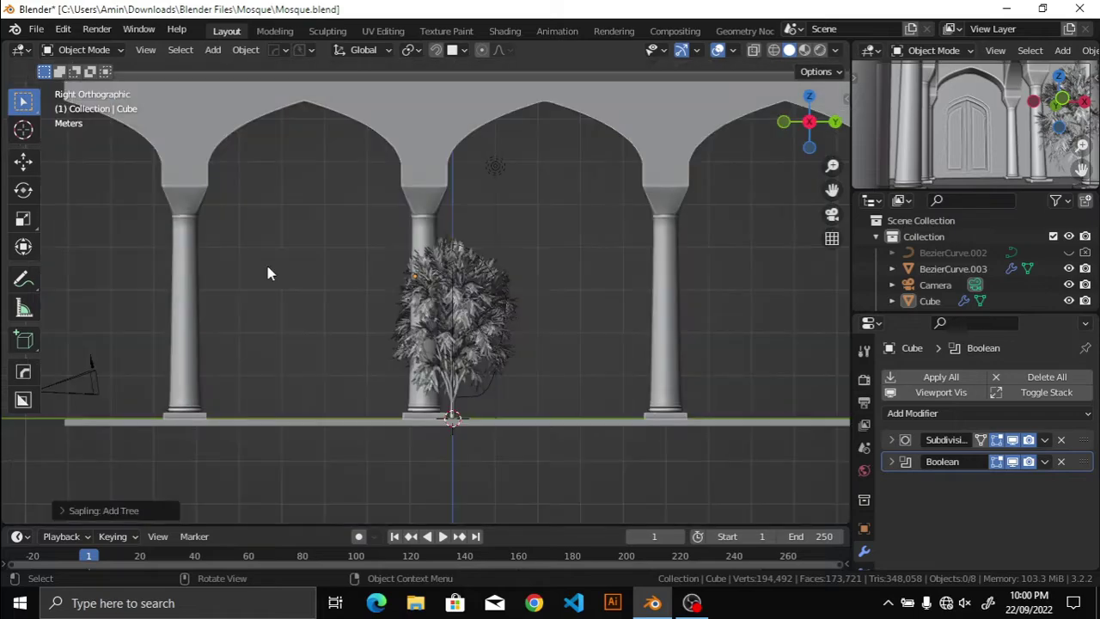
# Step: Move the Sapling tree sideways so it stands beside a column
pyautogui.click(528, 369)
pyautogui.press('g')
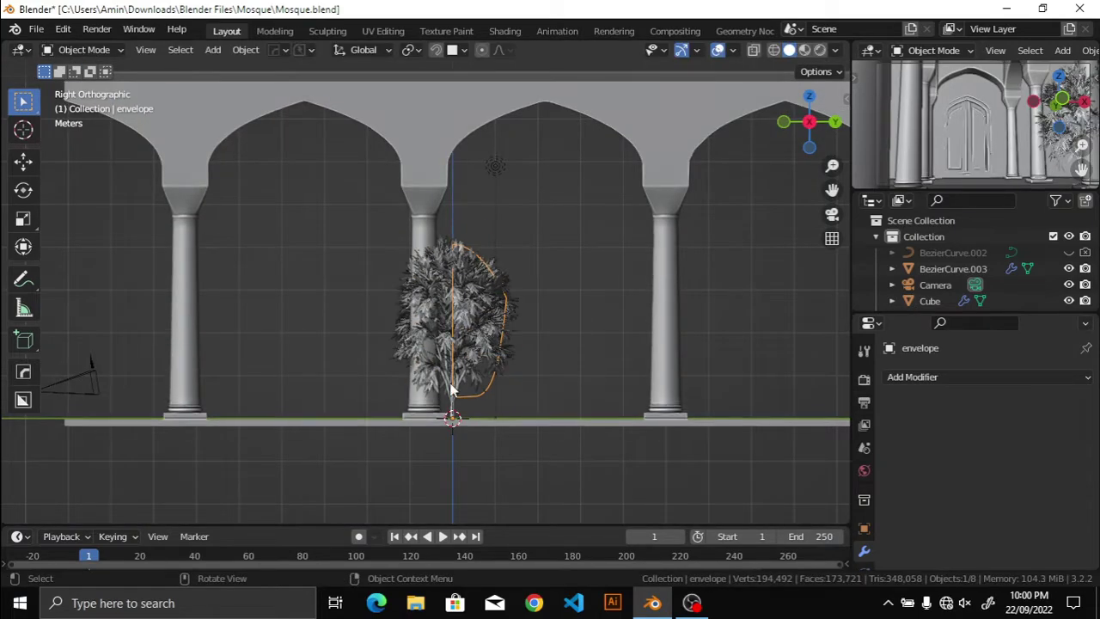
pyautogui.press('g')
pyautogui.click(644, 373)
pyautogui.moveTo(643, 373); pyautogui.dragTo(589, 382, button='middle')
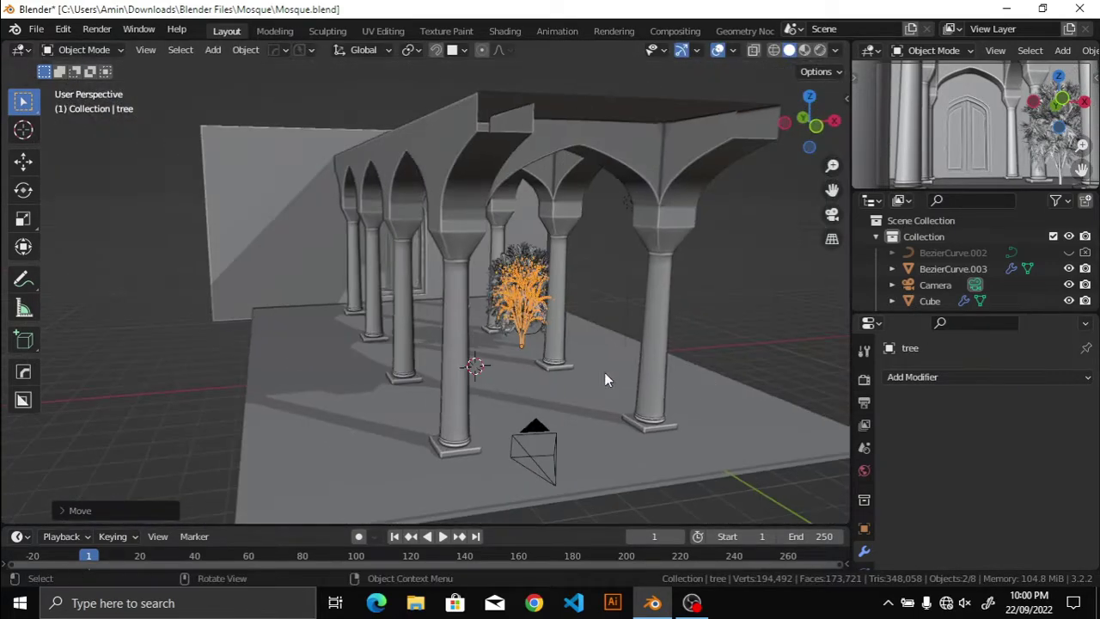
# Step: Add a 40-vertex cylinder to become the flower pot
pyautogui.hotkey('shift', 'a')
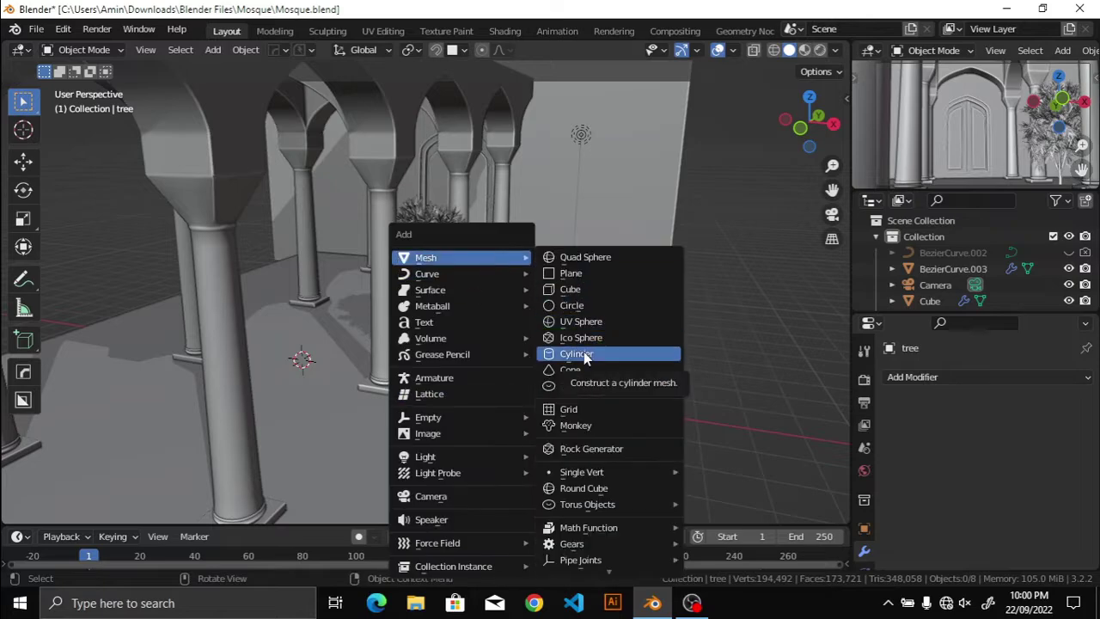
pyautogui.click(583, 354)
pyautogui.moveTo(584, 351)
pyautogui.mouseDown(button='middle')
pyautogui.moveTo(472, 328)
pyautogui.moveTo(465, 349)
pyautogui.mouseUp(button='middle')
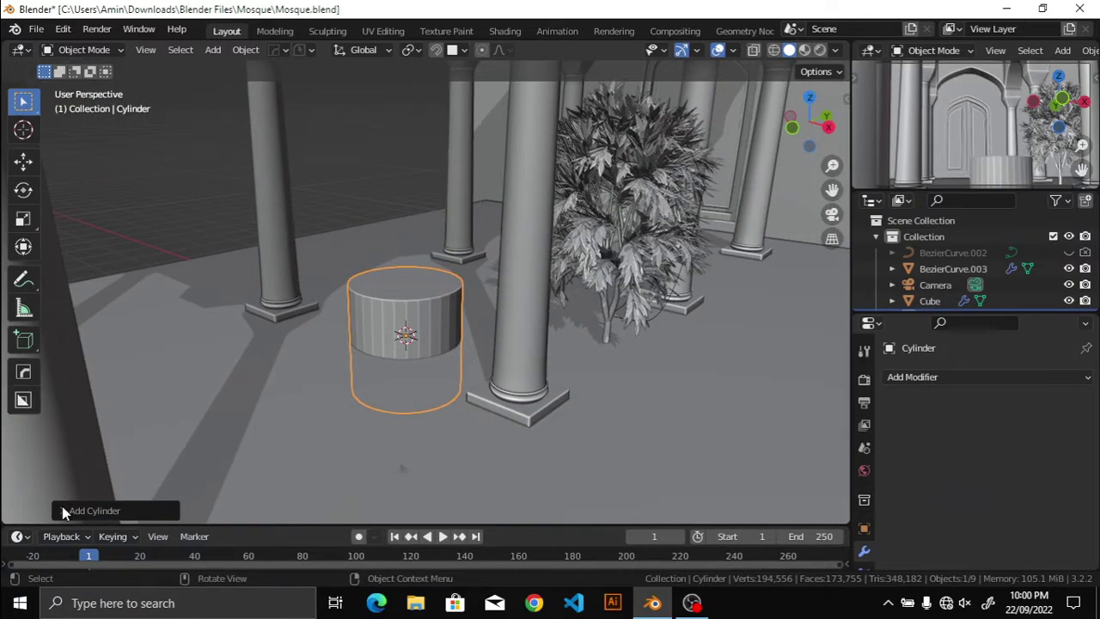
pyautogui.click(86, 511)
pyautogui.click(263, 318)
pyautogui.click(96, 293)
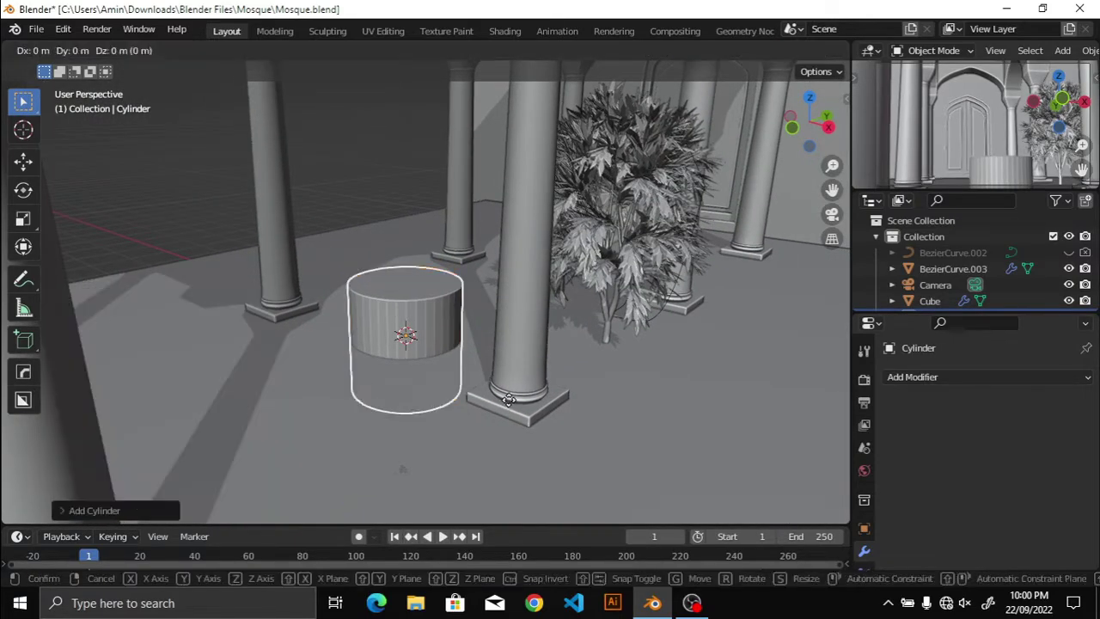
# Step: Raise the cylinder, scale it down and apply its scale
pyautogui.press('z')
pyautogui.click(555, 389)
pyautogui.press('s')
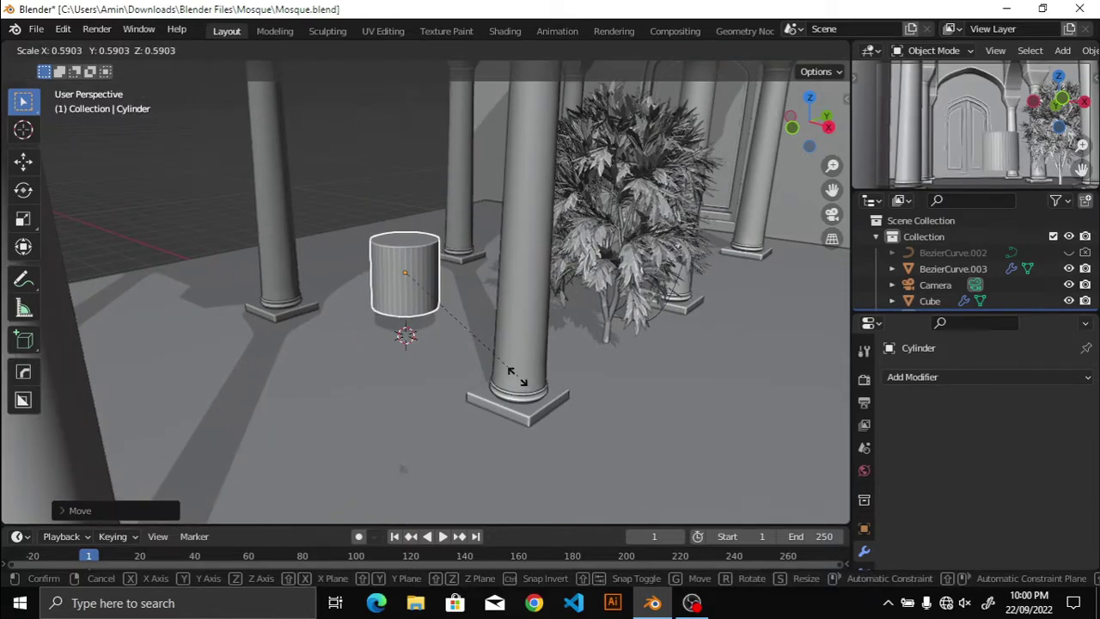
pyautogui.click(515, 376)
pyautogui.hotkey('ctrl', 'a')
pyautogui.moveTo(434, 355); pyautogui.dragTo(430, 344, button='middle')
pyautogui.press('q')
pyautogui.moveTo(337, 304); pyautogui.dragTo(541, 373, button='middle')
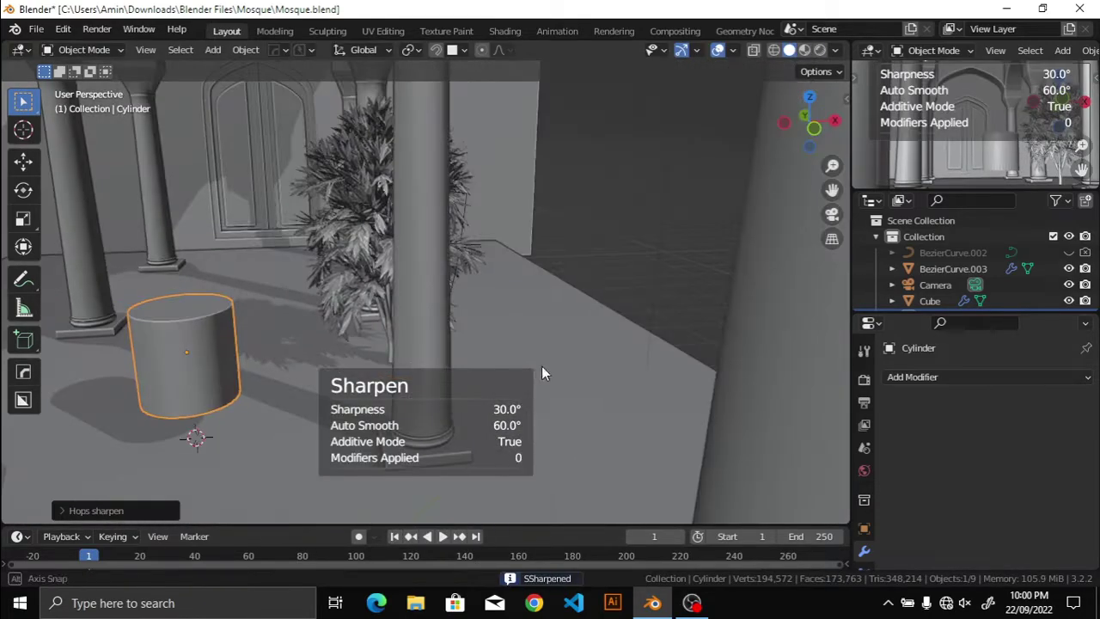
# Step: In isolated Edit Mode, shrink the cylinder's bottom ring to taper the pot
pyautogui.press('Tab')
pyautogui.press('KP_Divide')
pyautogui.scroll(-5, 559, 361)
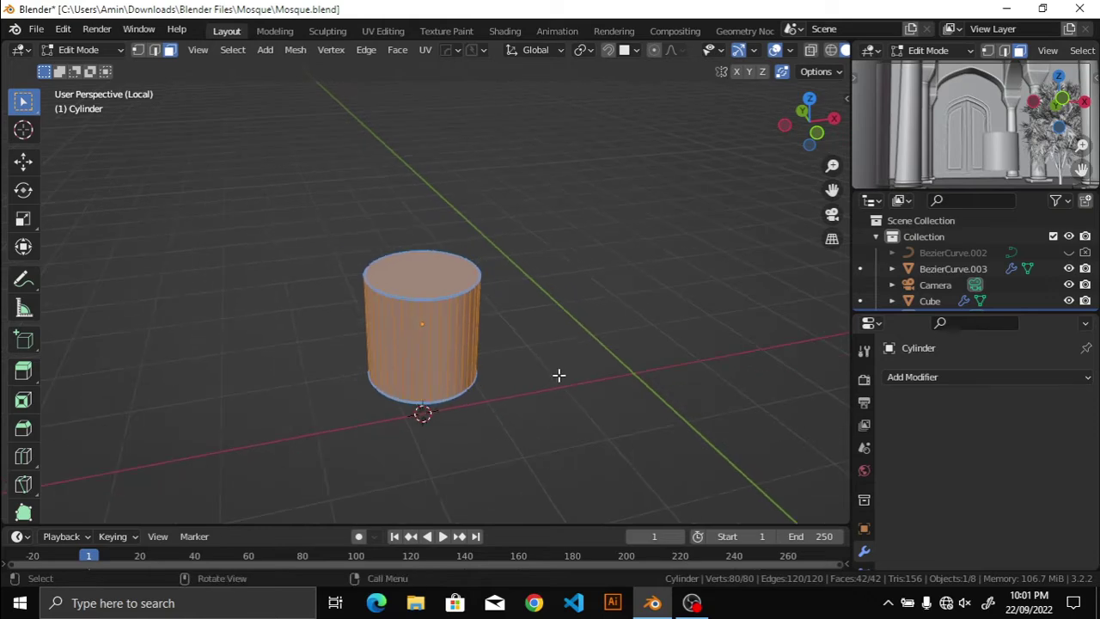
pyautogui.hotkey('alt', 'a')
pyautogui.moveTo(543, 373); pyautogui.dragTo(503, 363, button='middle')
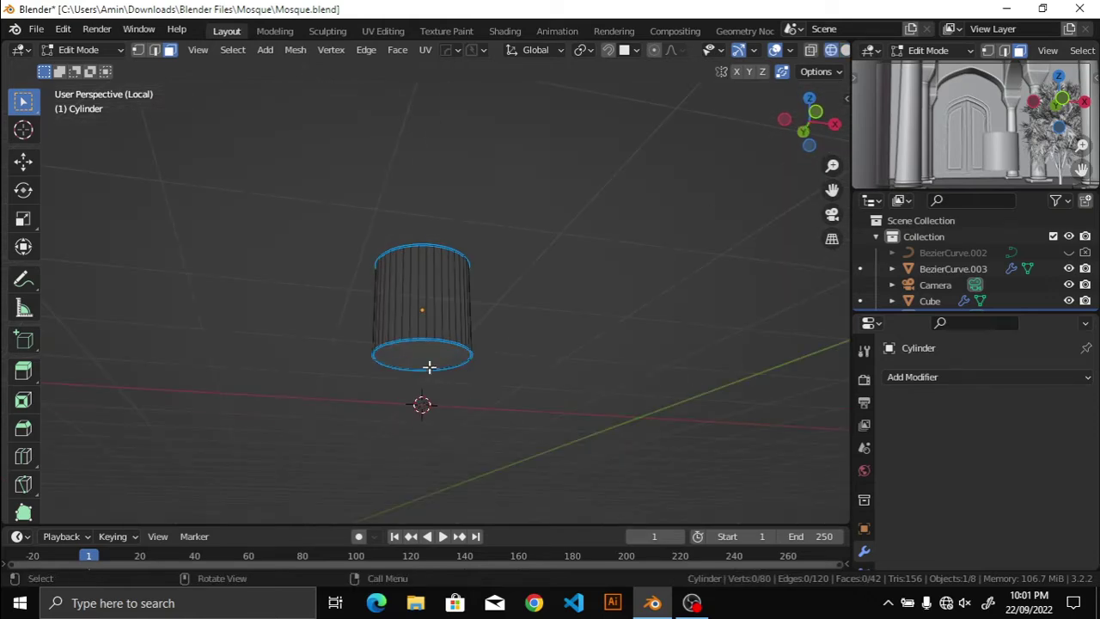
pyautogui.keyDown('alt'); pyautogui.click(429, 367); pyautogui.keyUp('alt')
pyautogui.press('s')
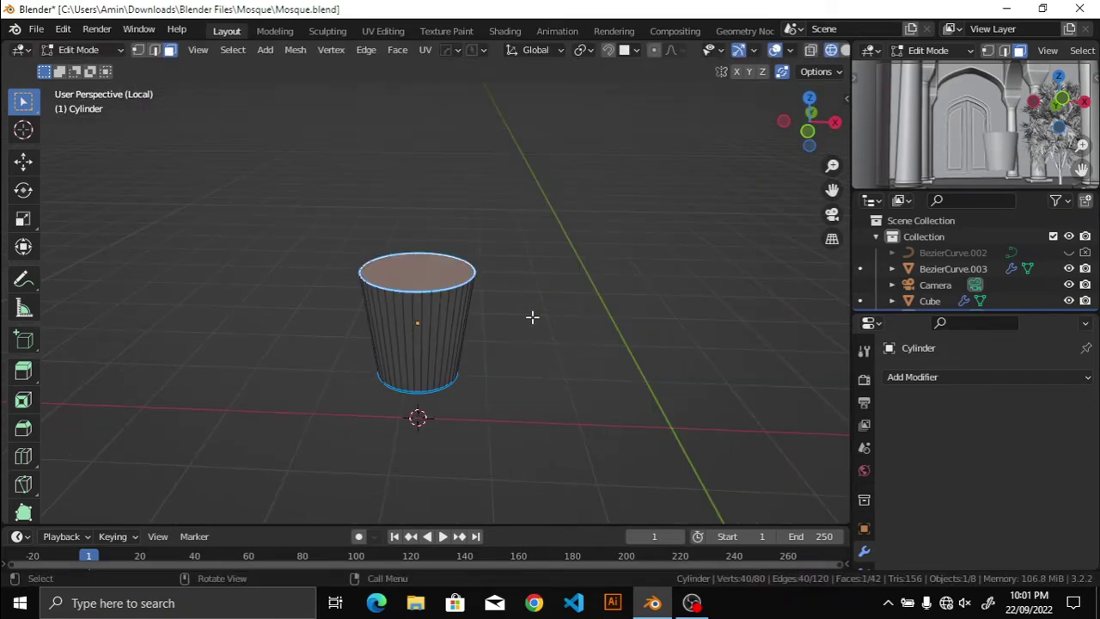
pyautogui.click(550, 347)
pyautogui.moveTo(549, 347); pyautogui.dragTo(526, 329, button='middle')
pyautogui.click(584, 383)
pyautogui.moveTo(584, 384); pyautogui.dragTo(460, 323, button='middle')
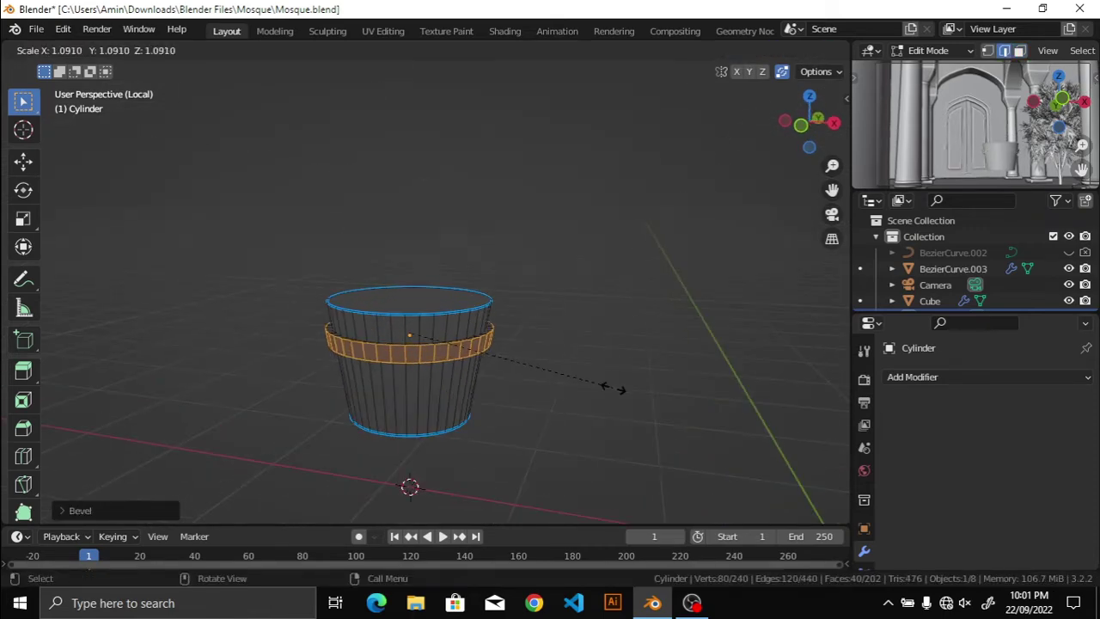
# Step: Inset the pot's top face and extrude it inward to form the rim
pyautogui.moveTo(543, 349)
pyautogui.mouseDown(button='middle')
pyautogui.moveTo(410, 324)
pyautogui.moveTo(558, 381)
pyautogui.moveTo(566, 369)
pyautogui.mouseUp(button='middle')
pyautogui.scroll(2, 601, 391)
pyautogui.press('3')
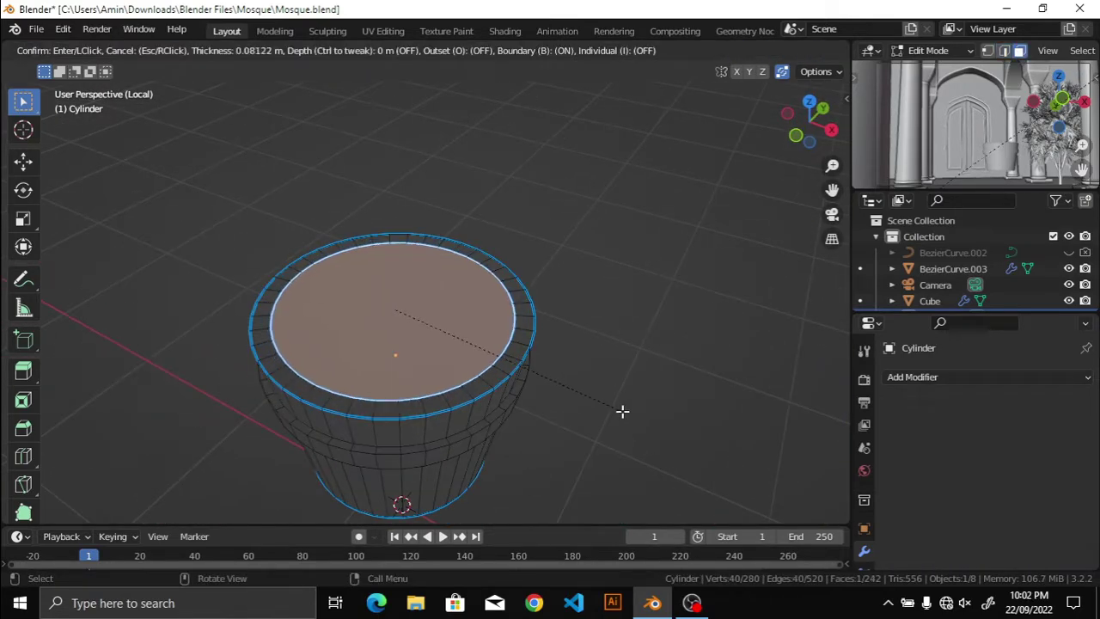
pyautogui.click(622, 412)
pyautogui.moveTo(622, 411); pyautogui.dragTo(663, 409, button='middle')
pyautogui.click(649, 440)
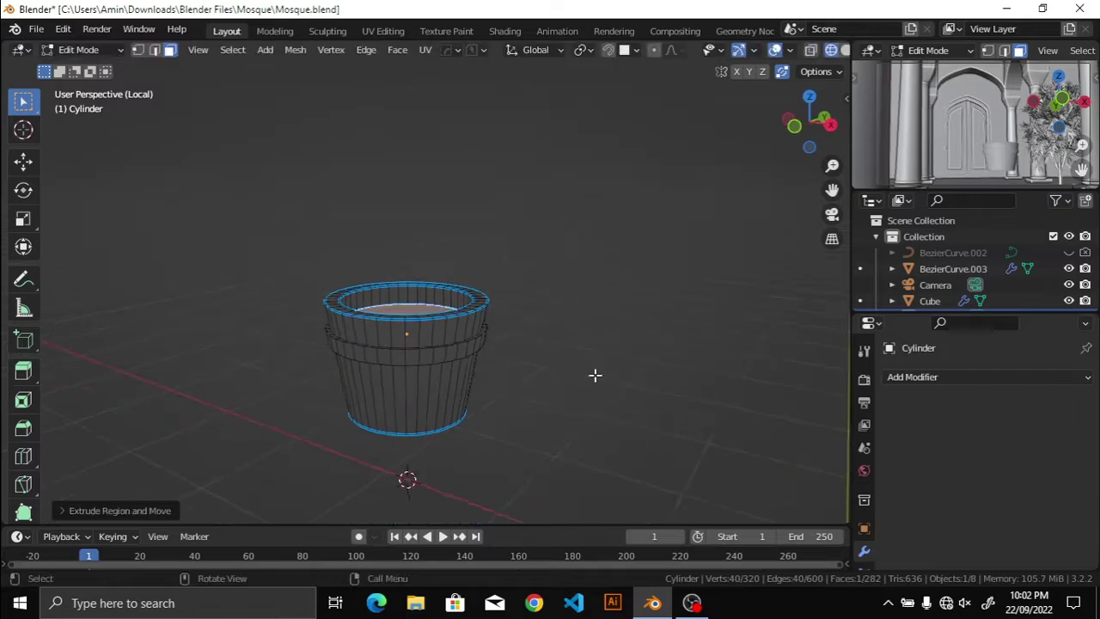
# Step: Switch to solid shading and add level-2 Subdivision smoothing to the pot
pyautogui.press('Tab')
pyautogui.press('z')
pyautogui.click(712, 386)
pyautogui.scroll(5, 590, 370)
pyautogui.scroll(-5, 534, 347)
pyautogui.hotkey('shift', 'alt', 'z')
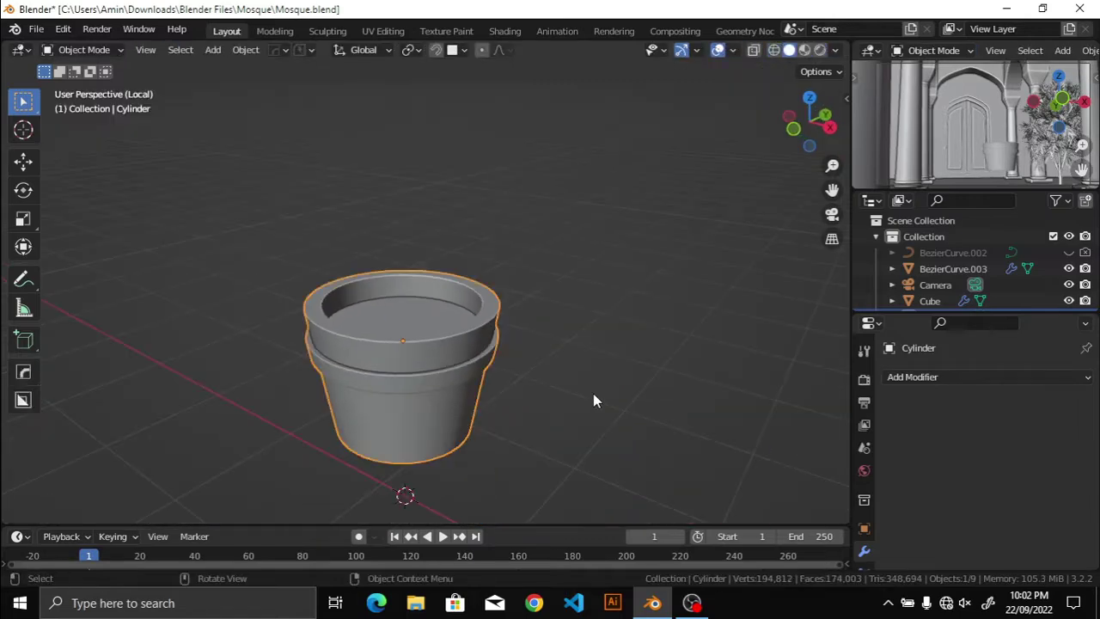
pyautogui.hotkey('ctrl', '2')
pyautogui.moveTo(593, 393); pyautogui.dragTo(662, 356, button='middle')
pyautogui.scroll(3, 662, 356)
pyautogui.press('Tab')
pyautogui.scroll(-3, 598, 214)
# Step: Select a face on the pot's wall and set its crease in the N panel
pyautogui.scroll(3, 559, 331)
pyautogui.click(507, 471)
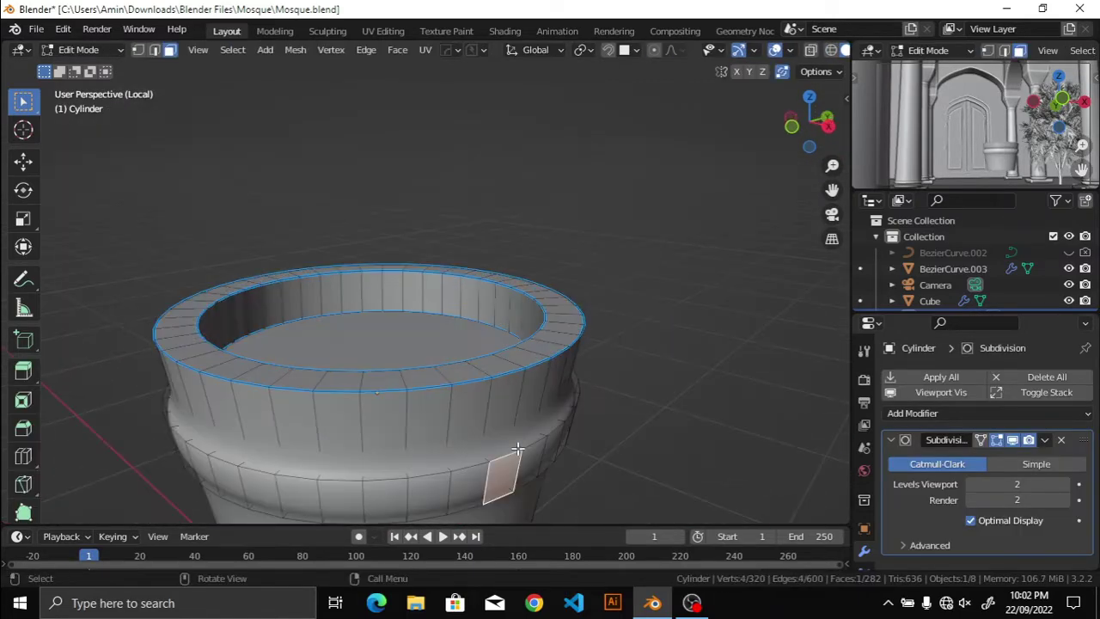
pyautogui.moveTo(631, 439)
pyautogui.mouseDown(button='middle')
pyautogui.moveTo(567, 363)
pyautogui.moveTo(626, 398)
pyautogui.mouseUp(button='middle')
pyautogui.scroll(-2, 625, 398)
pyautogui.press('n')
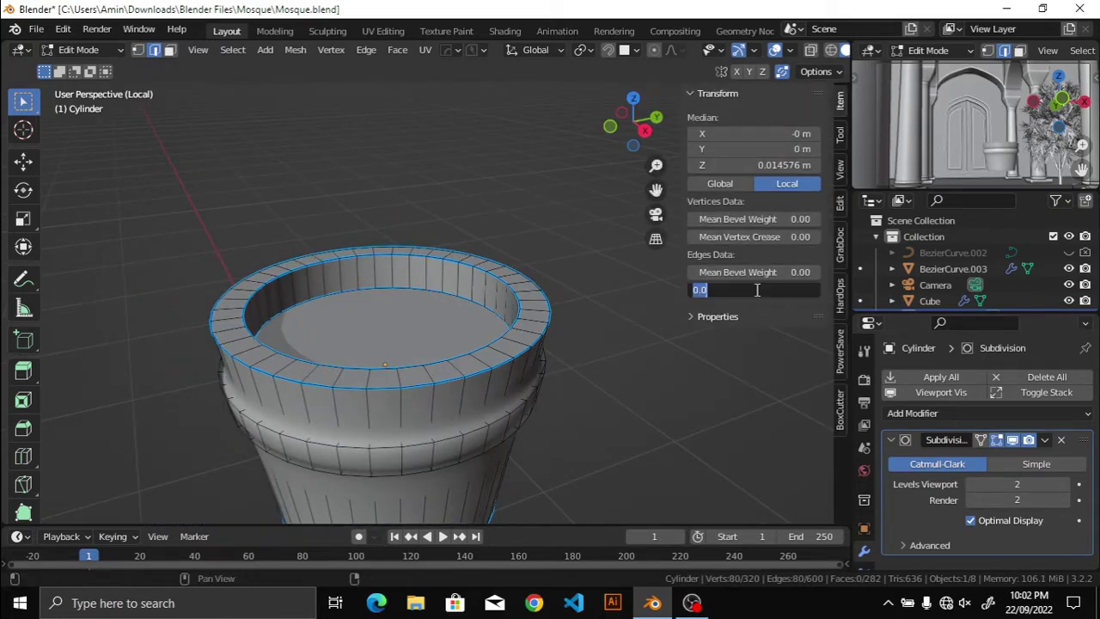
pyautogui.press('Return')
# Step: Give the pot's bottom face a 0.8 crease and inset it
pyautogui.moveTo(636, 347)
pyautogui.mouseDown(button='middle')
pyautogui.moveTo(582, 393)
pyautogui.moveTo(471, 444)
pyautogui.mouseUp(button='middle')
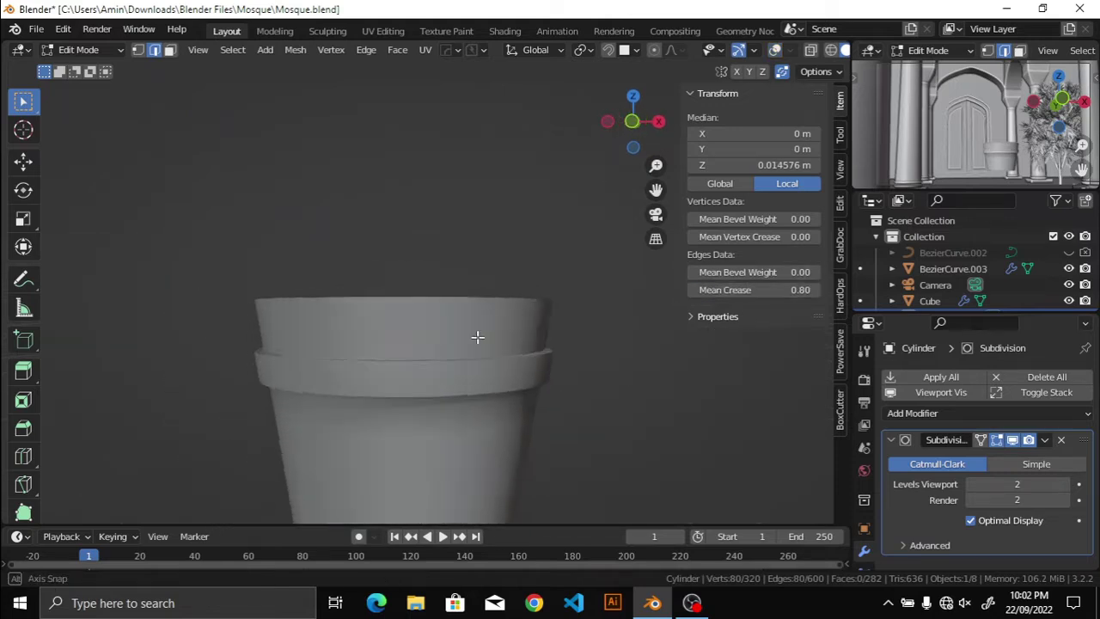
pyautogui.moveTo(479, 336)
pyautogui.mouseDown(button='middle')
pyautogui.moveTo(516, 236)
pyautogui.moveTo(456, 427)
pyautogui.mouseUp(button='middle')
pyautogui.click(456, 427)
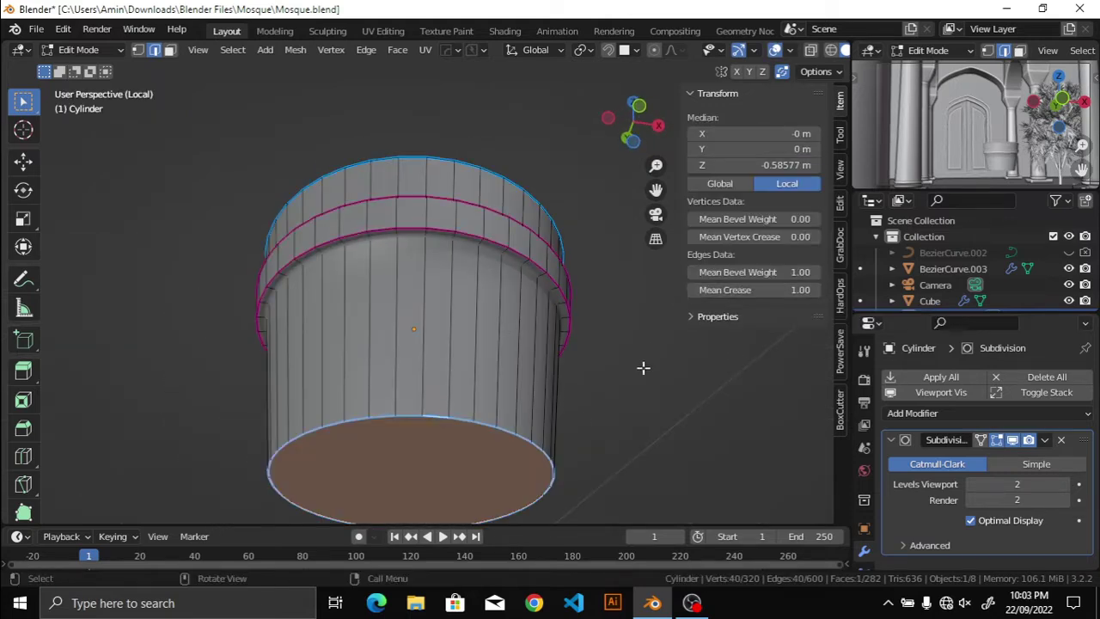
pyautogui.click(747, 290)
pyautogui.write('.8')
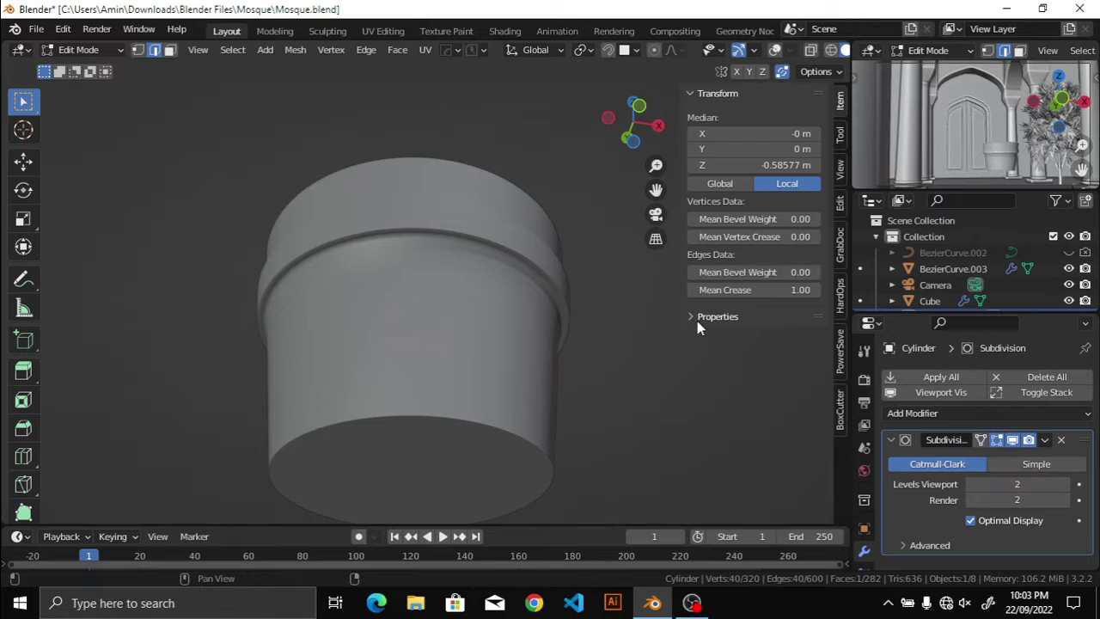
pyautogui.moveTo(697, 320)
pyautogui.mouseDown(button='middle')
pyautogui.moveTo(538, 420)
pyautogui.moveTo(539, 402)
pyautogui.mouseUp(button='middle')
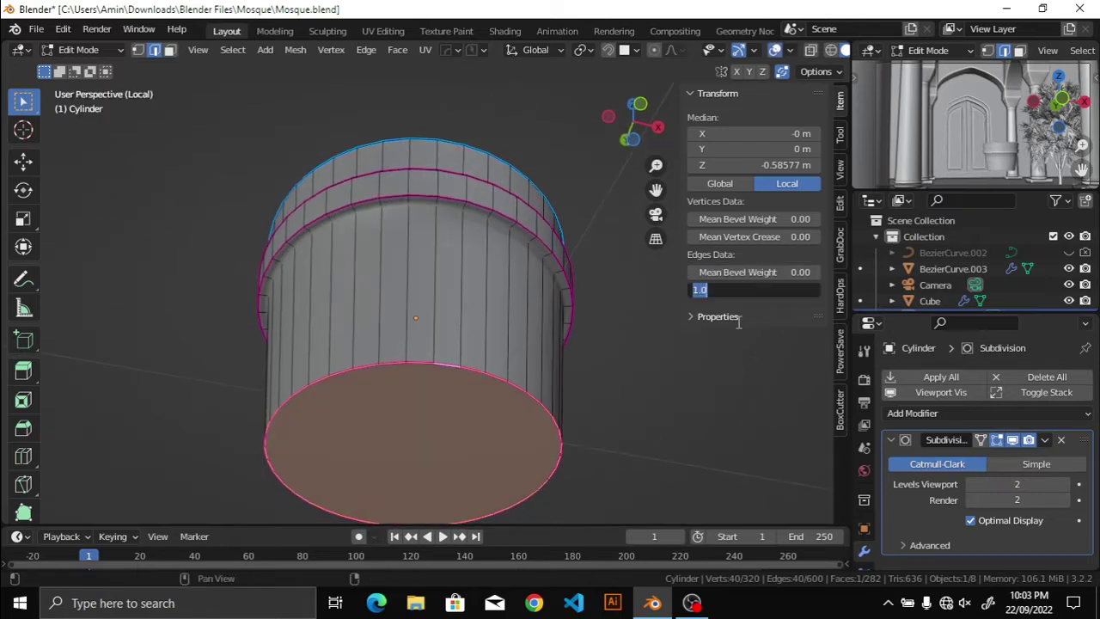
pyautogui.click(619, 401)
pyautogui.moveTo(618, 401)
pyautogui.mouseDown(button='middle')
pyautogui.moveTo(616, 352)
pyautogui.moveTo(599, 361)
pyautogui.moveTo(627, 344)
pyautogui.mouseUp(button='middle')
pyautogui.press('q')
pyautogui.scroll(3, 628, 401)
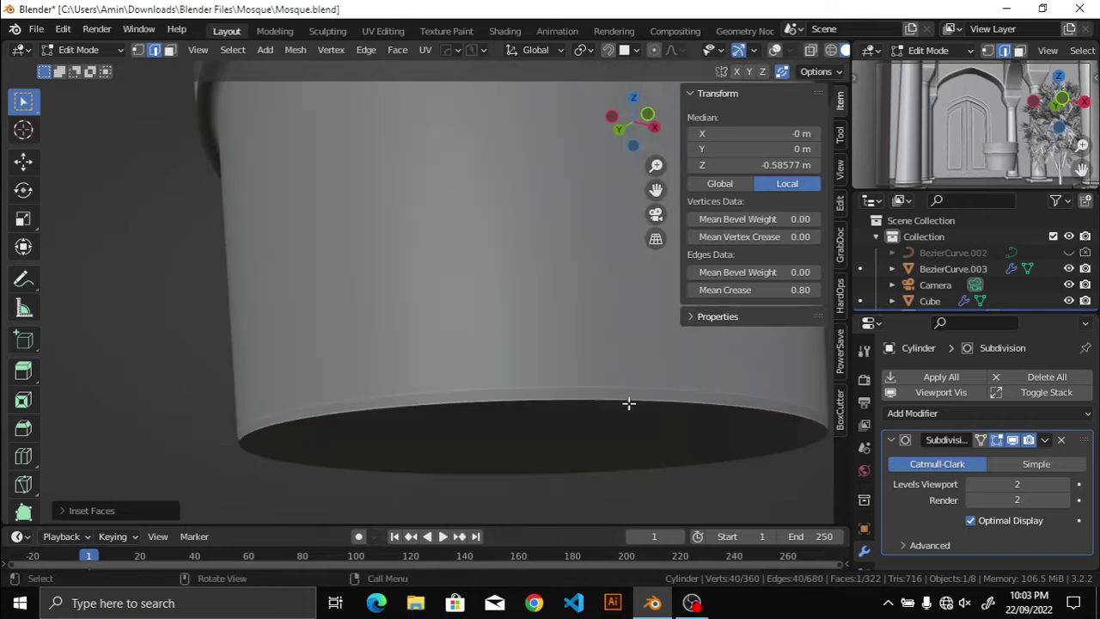
pyautogui.moveTo(628, 401); pyautogui.dragTo(580, 403, button='middle')
# Step: Cut a new edge loop near the base and crease the rim loop at 0.8
pyautogui.hotkey('ctrl', 'r')
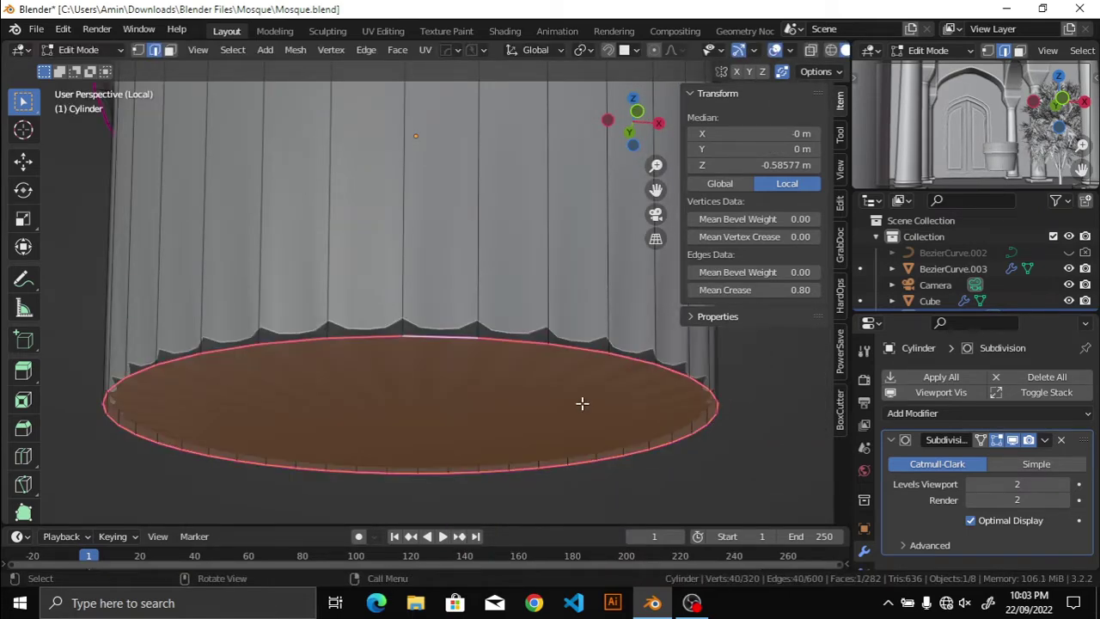
pyautogui.click(449, 357)
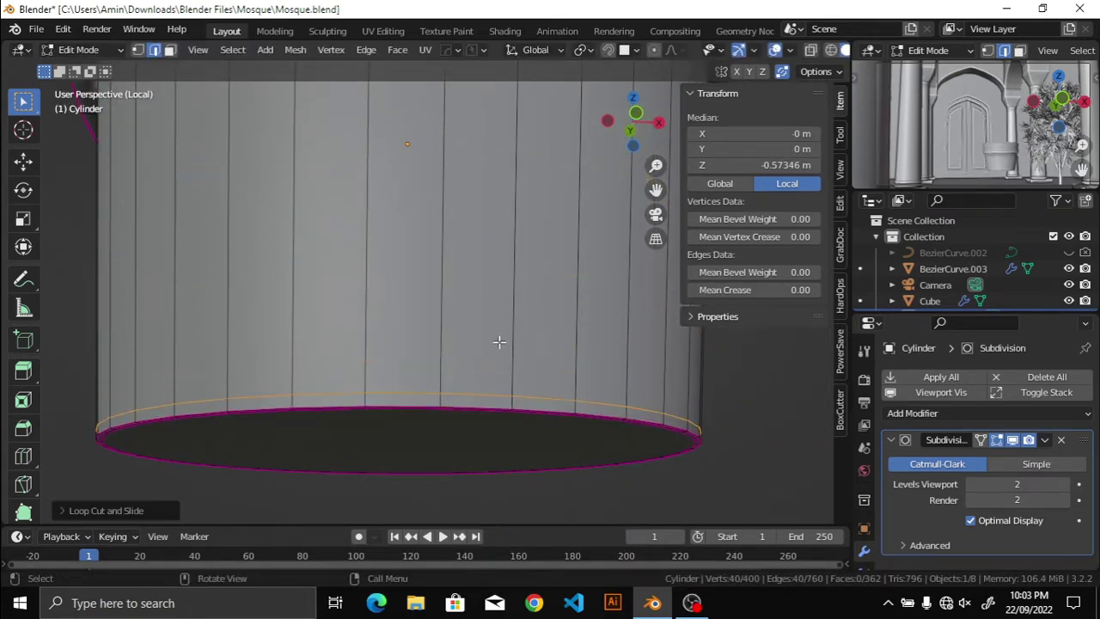
pyautogui.click(548, 412)
pyautogui.press('Return')
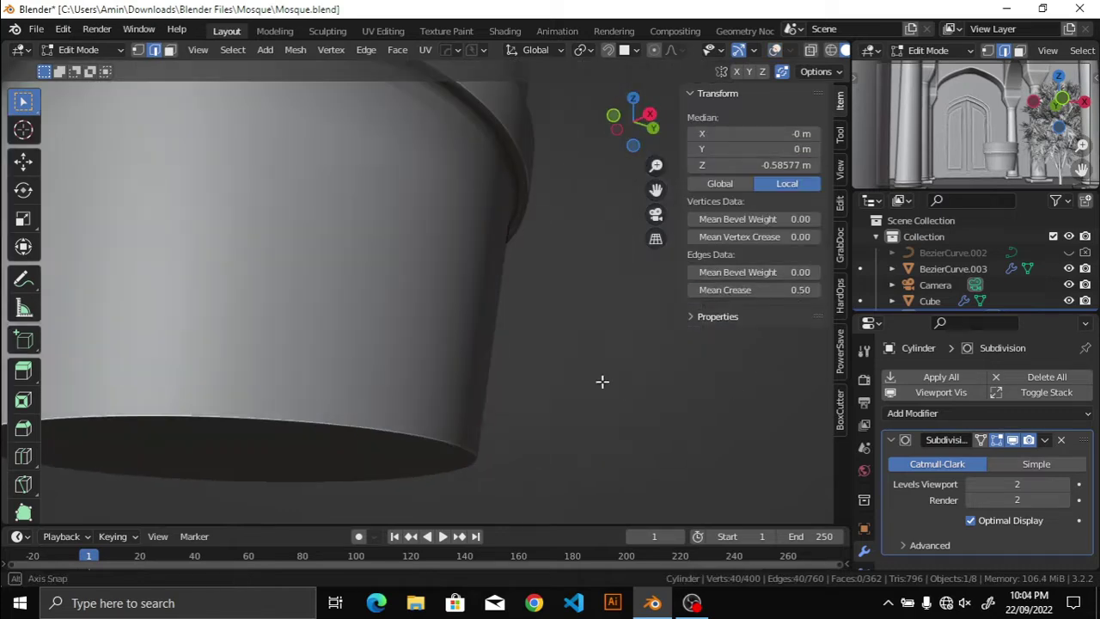
pyautogui.moveTo(602, 381); pyautogui.dragTo(507, 304, button='middle')
pyautogui.click(506, 303)
pyautogui.keyDown('alt'); pyautogui.click(497, 313); pyautogui.keyUp('alt')
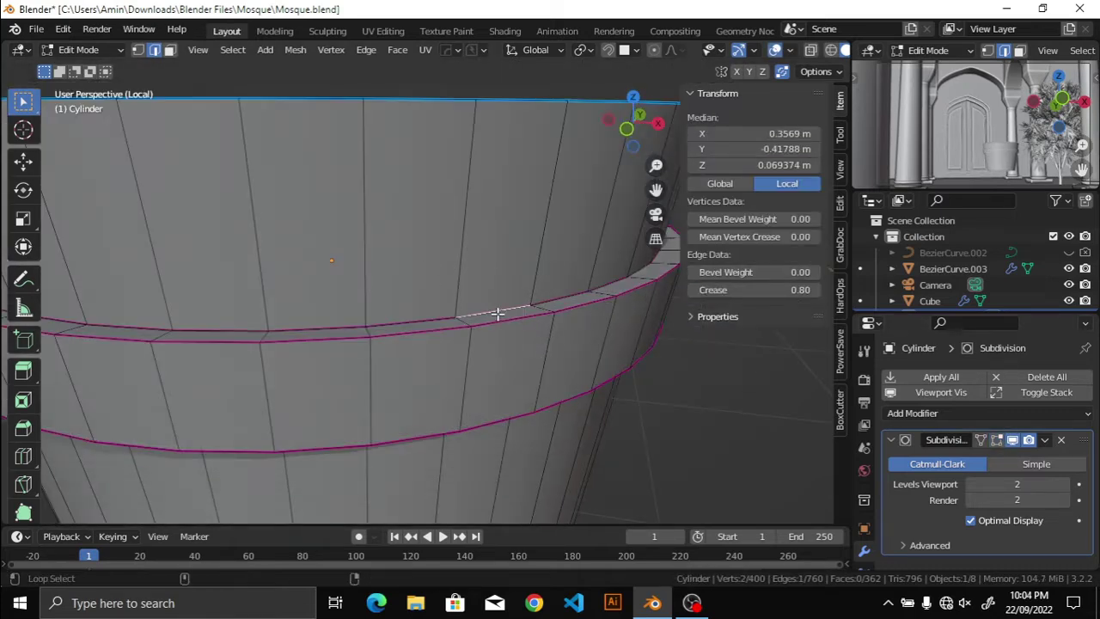
pyautogui.hotkey('shift', 'alt', 'z')
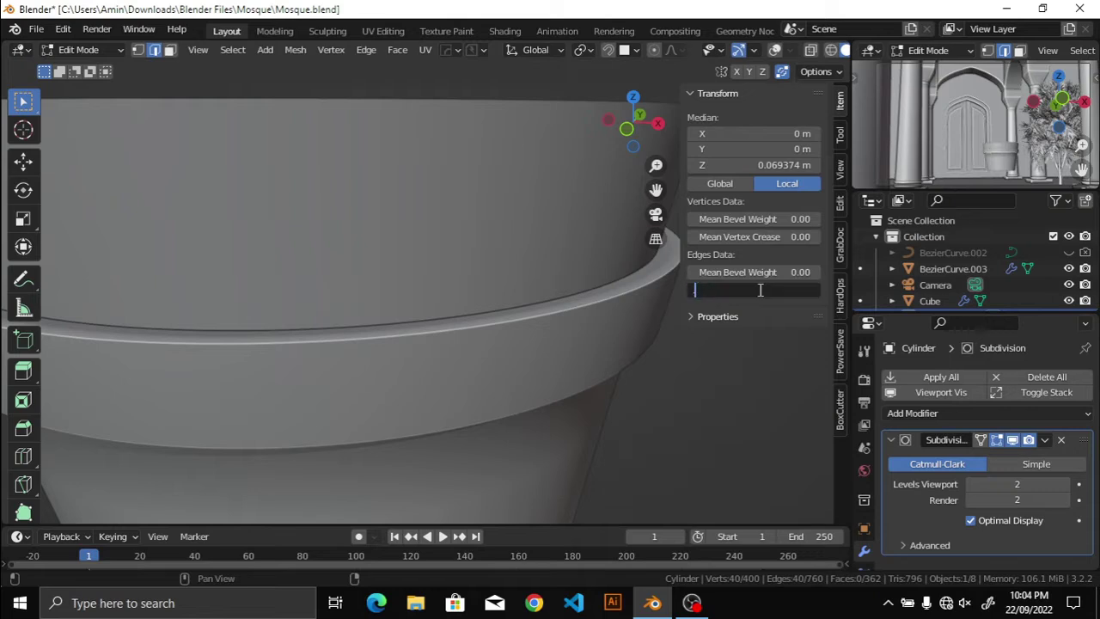
pyautogui.write('.8')
pyautogui.press('Return')
pyautogui.scroll(-2, 491, 304)
pyautogui.scroll(-4, 542, 351)
pyautogui.moveTo(542, 351); pyautogui.dragTo(503, 283, button='middle')
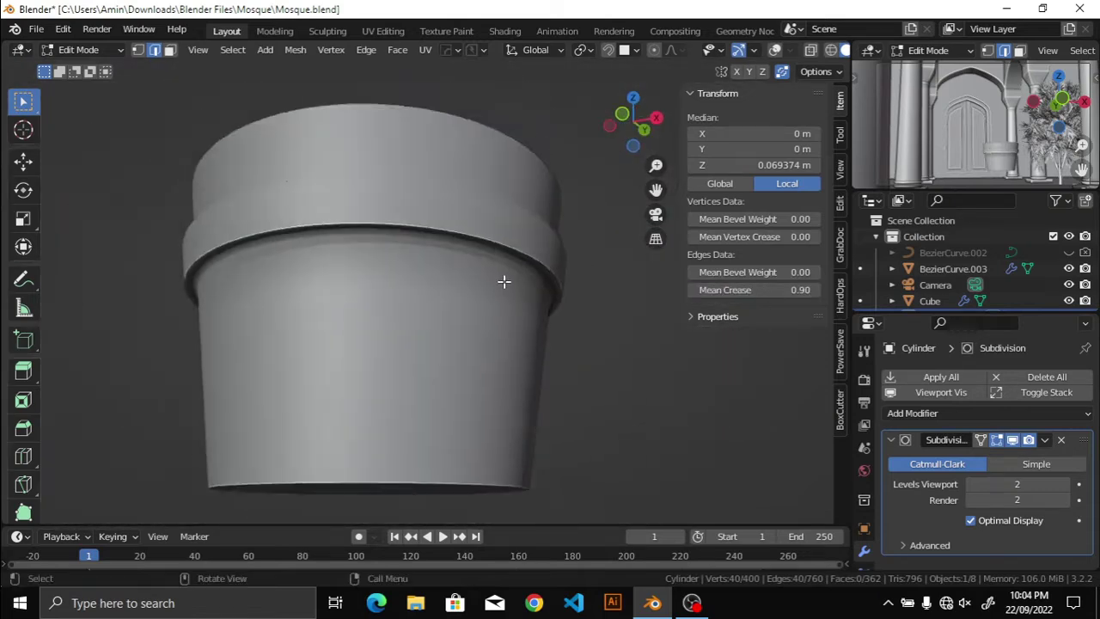
pyautogui.hotkey('shift', 'alt', 'z')
# Step: Crease another edge loop and the top rim loop at 0.8
pyautogui.hotkey('alt', 'a')
pyautogui.keyDown('alt'); pyautogui.click(449, 186); pyautogui.keyUp('alt')
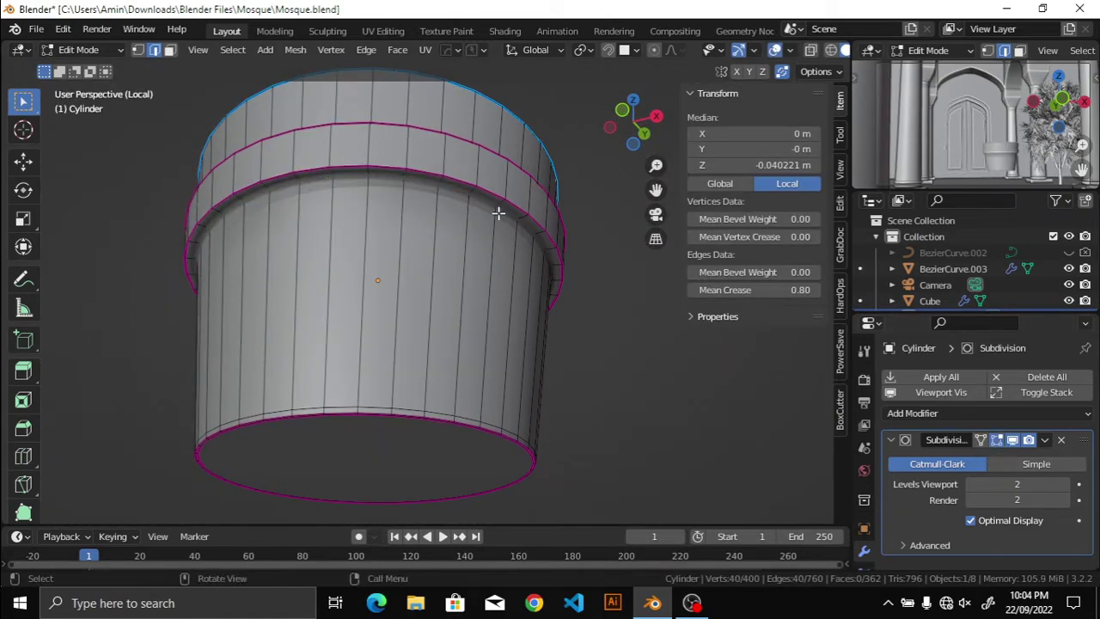
pyautogui.press('Return')
pyautogui.moveTo(653, 313); pyautogui.dragTo(536, 390, button='middle')
pyautogui.hotkey('shift', 'alt', 'z')
pyautogui.hotkey('alt', 'a')
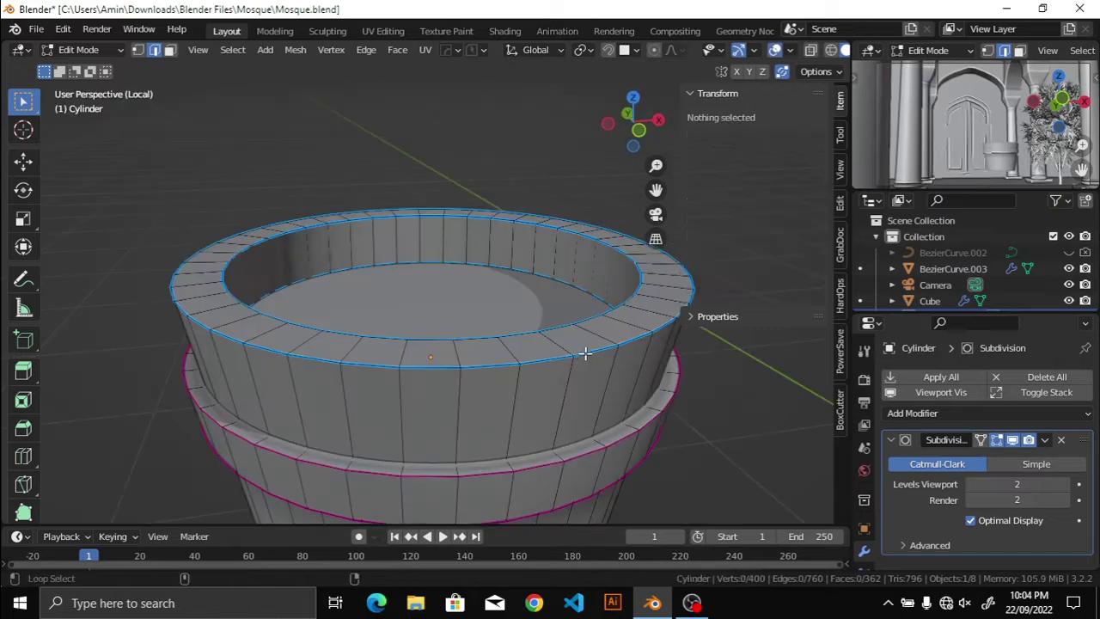
pyautogui.keyDown('alt'); pyautogui.click(581, 348); pyautogui.keyUp('alt')
pyautogui.doubleClick(734, 271)
pyautogui.press('Return')
# Step: Crease the inner rim edge loop and preview the smoothed rim
pyautogui.hotkey('alt', 'a')
pyautogui.keyDown('alt'); pyautogui.click(589, 319); pyautogui.keyUp('alt')
pyautogui.doubleClick(758, 272)
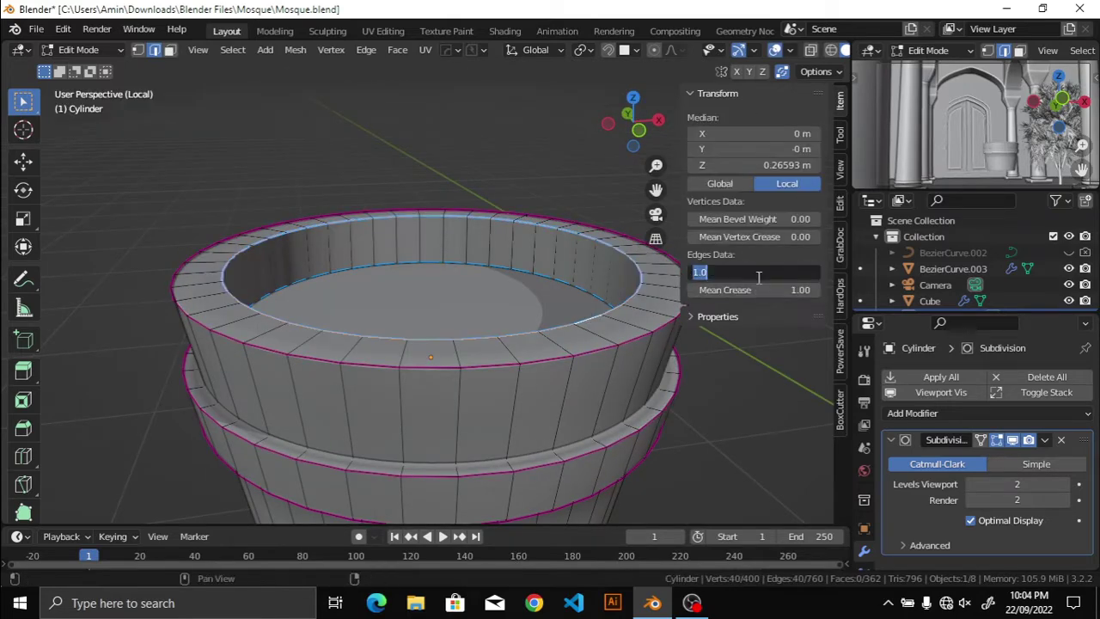
pyautogui.hotkey('shift', 'alt', 'z')
pyautogui.moveTo(511, 207)
pyautogui.mouseDown(button='middle')
pyautogui.moveTo(504, 248)
pyautogui.moveTo(493, 197)
pyautogui.moveTo(438, 307)
pyautogui.moveTo(472, 278)
pyautogui.moveTo(407, 243)
pyautogui.moveTo(489, 338)
pyautogui.mouseUp(button='middle')
pyautogui.scroll(2, 407, 243)
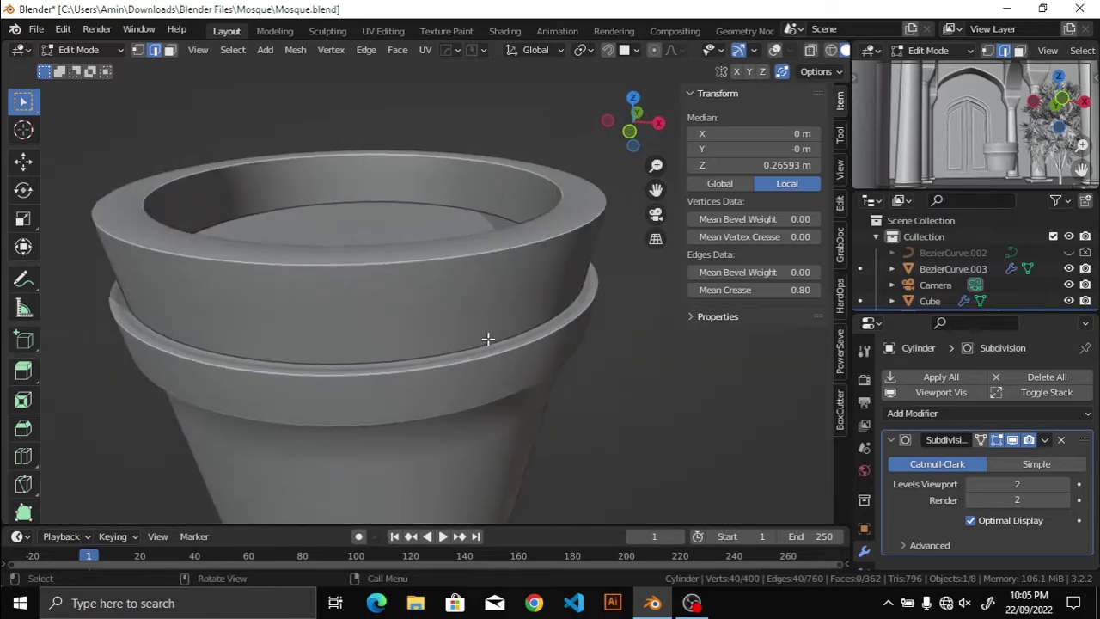
pyautogui.hotkey('shift', 'alt', 'z')
# Step: Add an edge loop on the rim band and check the smoothed result
pyautogui.hotkey('ctrl', 'r')
pyautogui.click(532, 406)
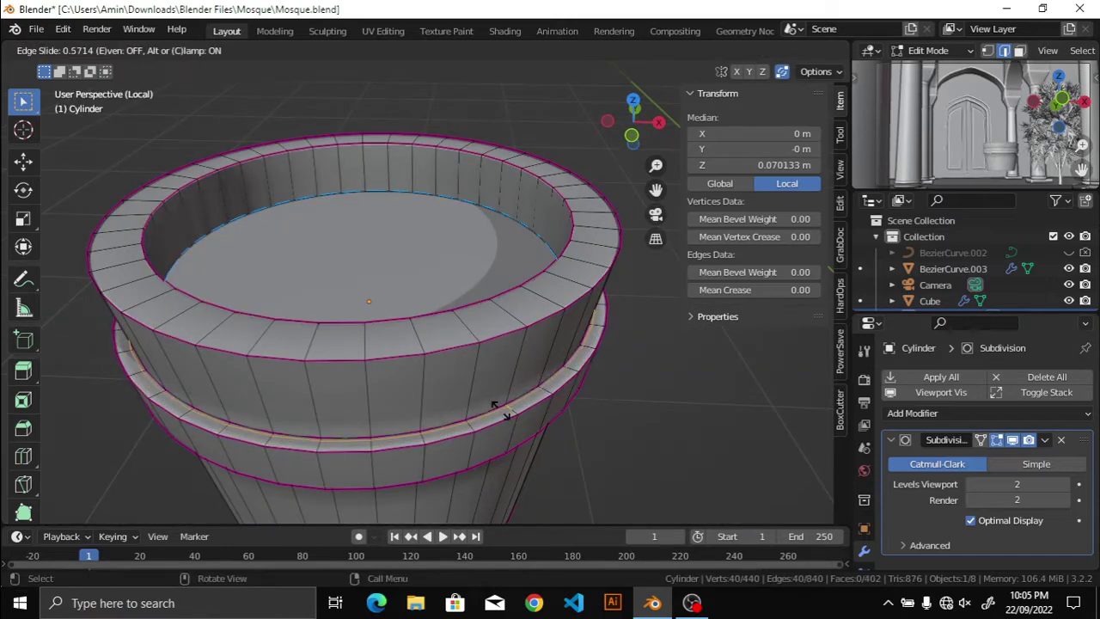
pyautogui.hotkey('shift', 'alt', 'z')
pyautogui.moveTo(412, 410); pyautogui.dragTo(275, 410, button='middle')
pyautogui.scroll(3, 427, 341)
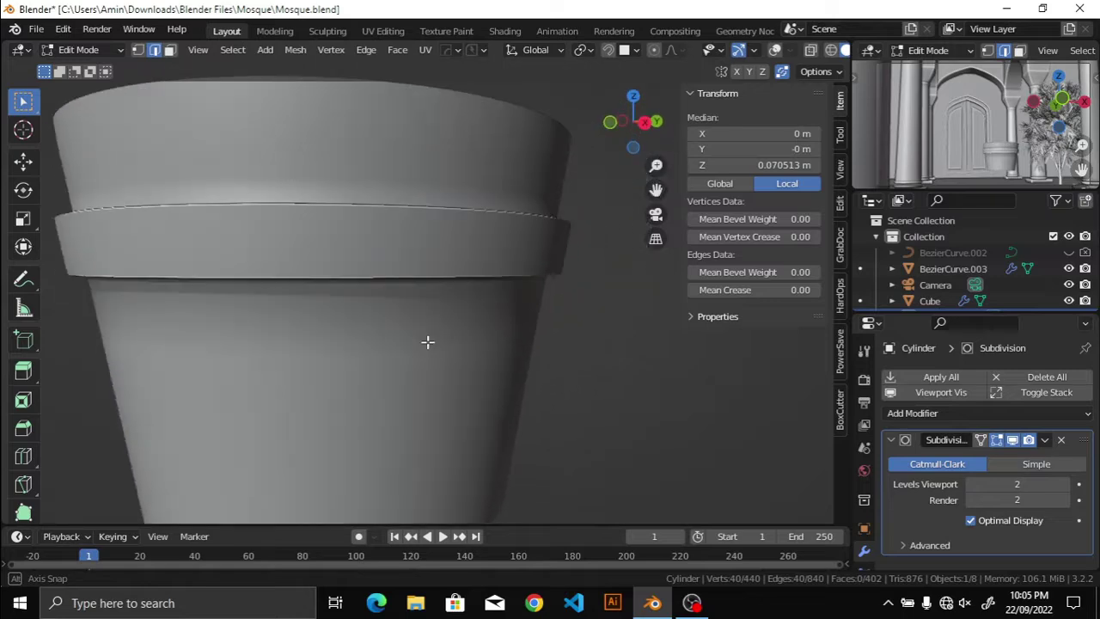
pyautogui.scroll(2, 519, 347)
pyautogui.scroll(-2, 518, 348)
pyautogui.scroll(-5, 533, 353)
pyautogui.moveTo(506, 312); pyautogui.dragTo(487, 289, button='middle')
pyautogui.scroll(3, 487, 289)
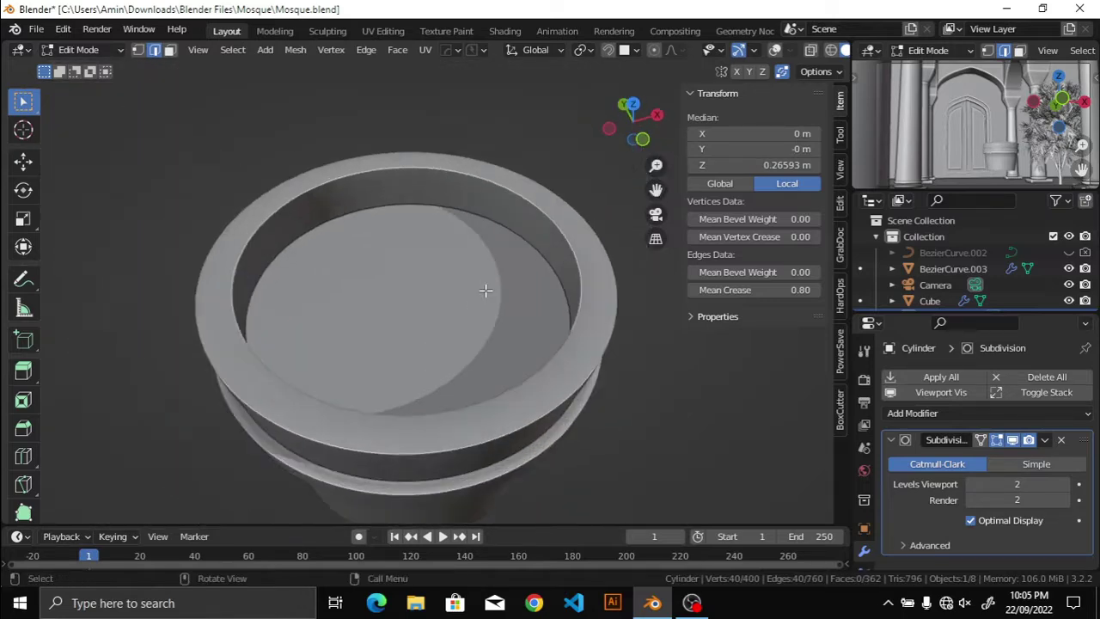
pyautogui.scroll(-2, 455, 301)
pyautogui.hotkey('shift', 'alt', 'z')
pyautogui.scroll(2, 513, 334)
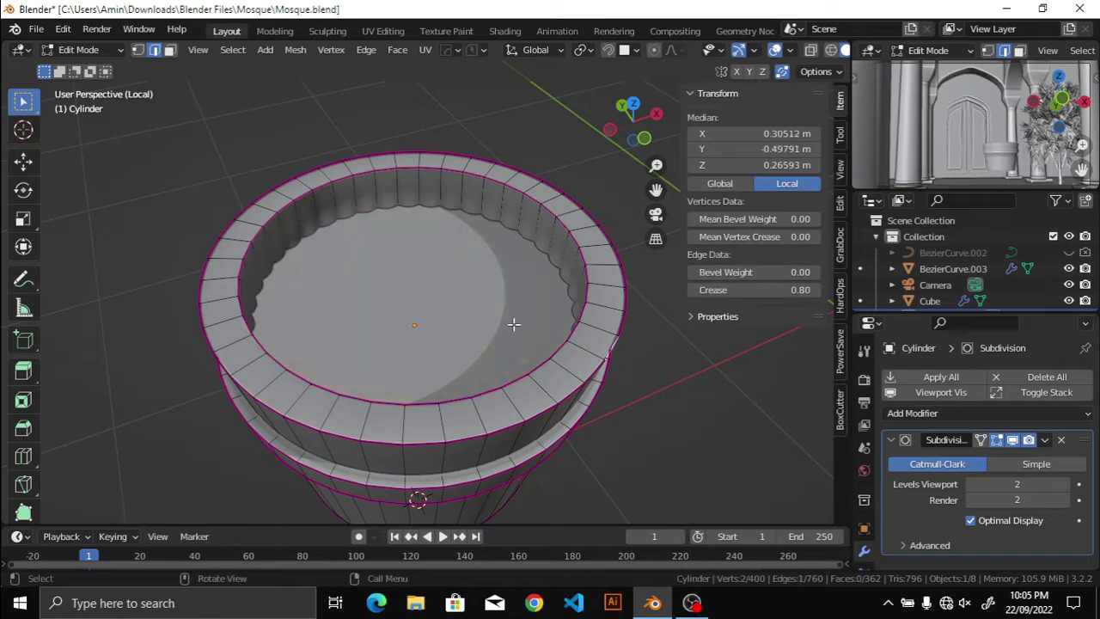
# Step: Inset the pot's inner bottom face, deselect all, save, and return to Object Mode
pyautogui.press('3')
pyautogui.click(513, 324)
pyautogui.press('i')
pyautogui.scroll(-3, 666, 383)
pyautogui.hotkey('shift', 'alt', 'z')
pyautogui.hotkey('shift', 'alt', 'z')
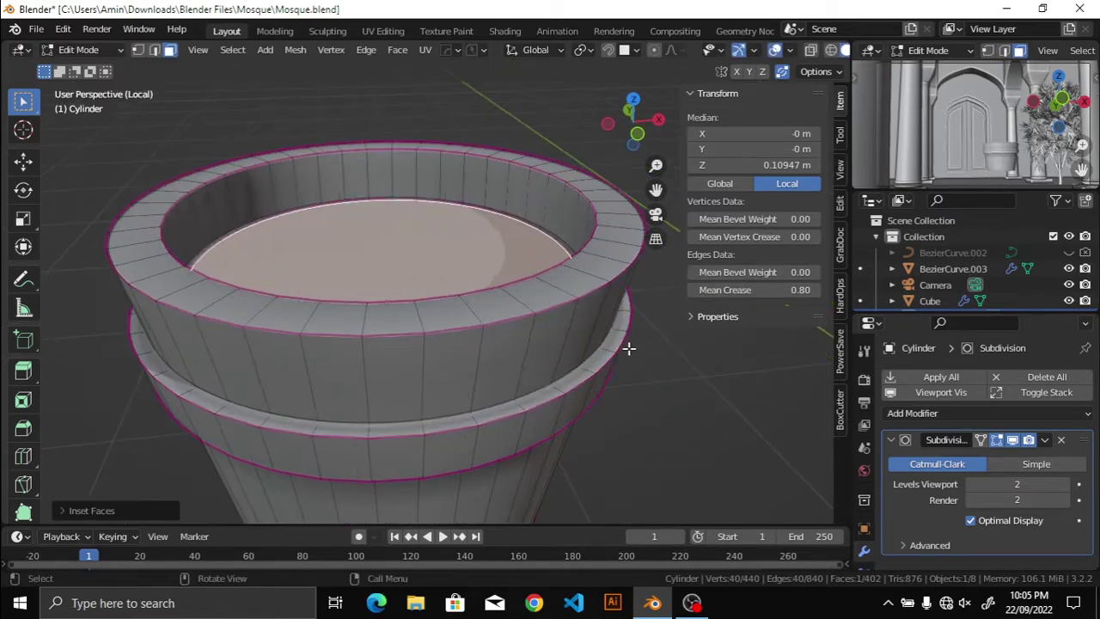
pyautogui.click(567, 334)
pyautogui.hotkey('alt', 'a')
pyautogui.press('a')
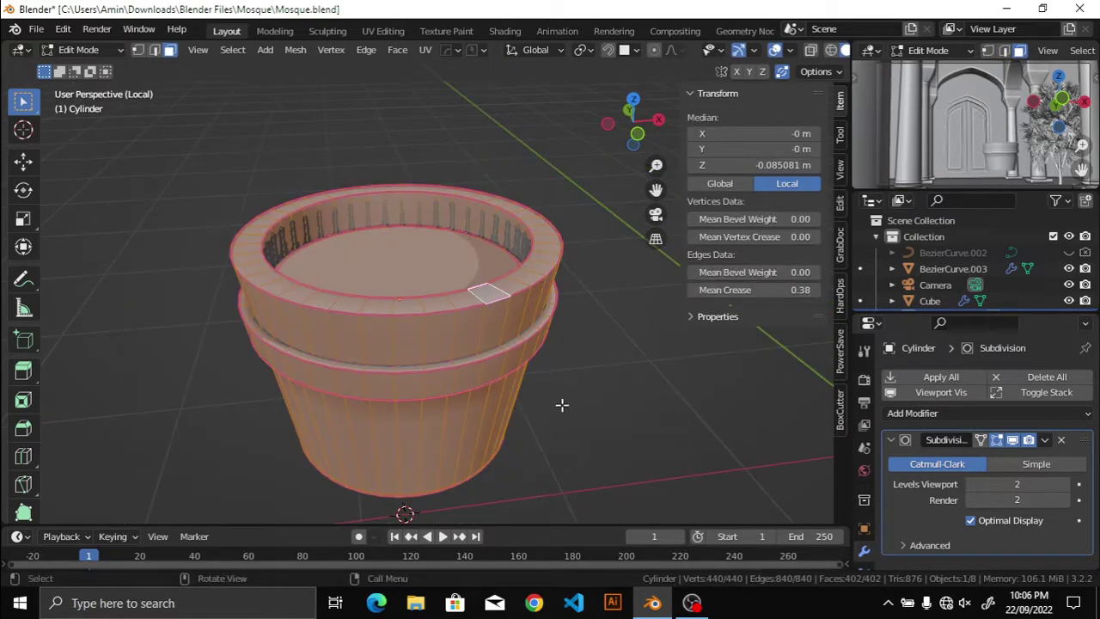
pyautogui.hotkey('alt', 'a')
pyautogui.hotkey('ctrl', 's')
pyautogui.press('Tab')
# Step: Add a UV sphere at the pot, size it to fill the rim, and apply its scale
pyautogui.press('n')
pyautogui.moveTo(448, 294); pyautogui.dragTo(569, 245, button='middle')
pyautogui.hotkey('shift', 'a')
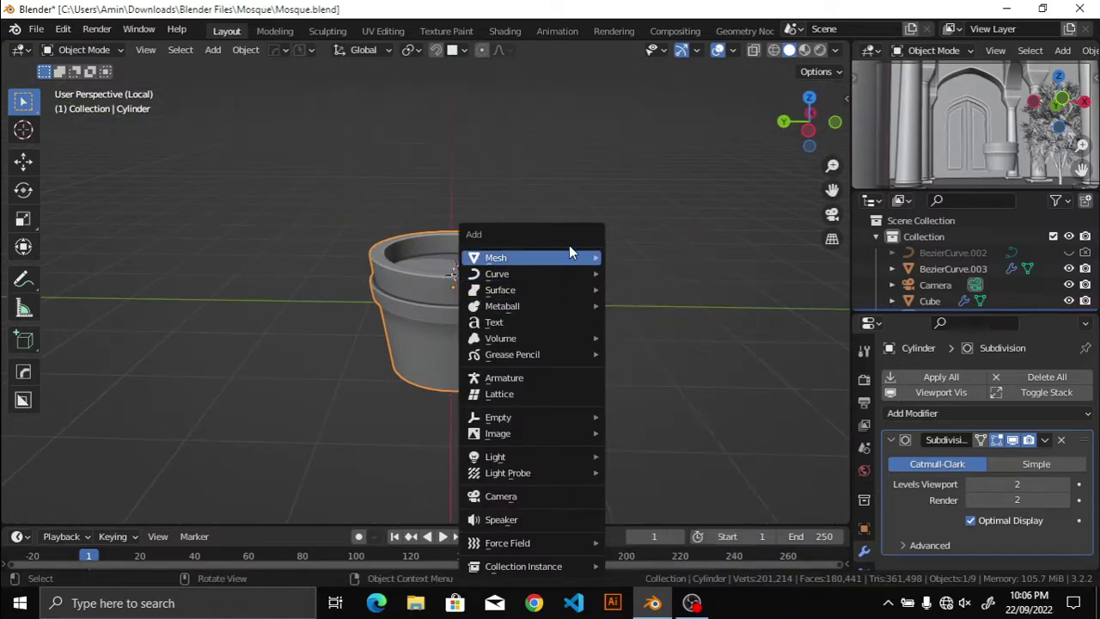
pyautogui.click(692, 342)
pyautogui.press('KP_7')
pyautogui.press('s')
pyautogui.click(479, 312)
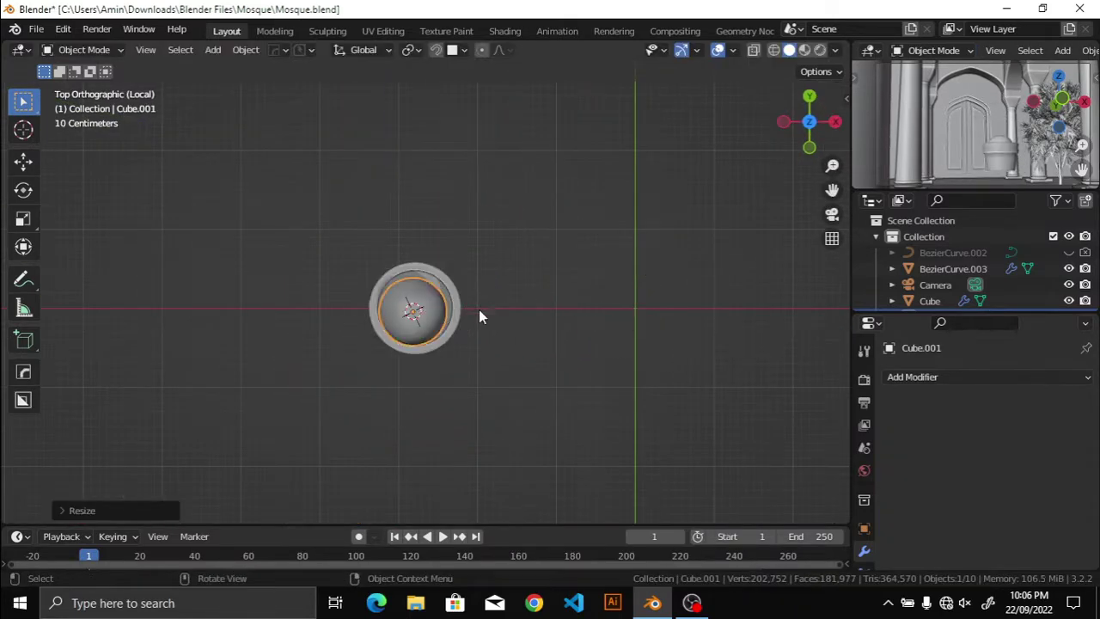
pyautogui.scroll(6, 479, 316)
pyautogui.press('g')
pyautogui.press('s')
pyautogui.press('g')
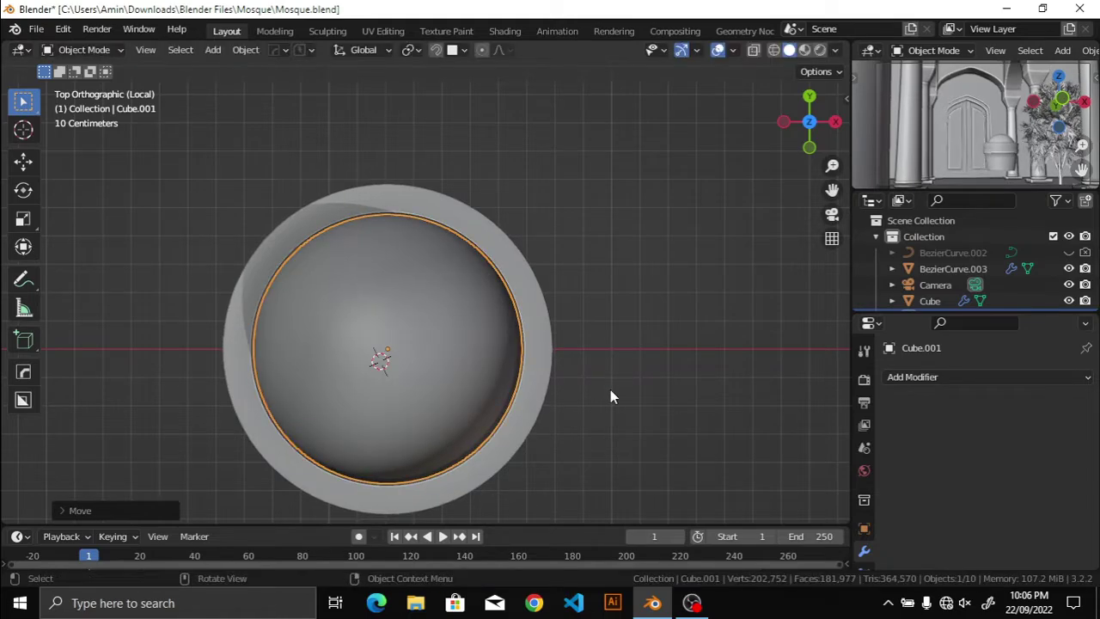
pyautogui.hotkey('ctrl', 'a')
pyautogui.click(621, 413)
# Step: In Edit Mode with X-ray in front view, box-select and delete the sphere's lower half
pyautogui.moveTo(622, 413); pyautogui.dragTo(620, 282, button='middle')
pyautogui.press('n')
pyautogui.press('n')
pyautogui.press('Tab')
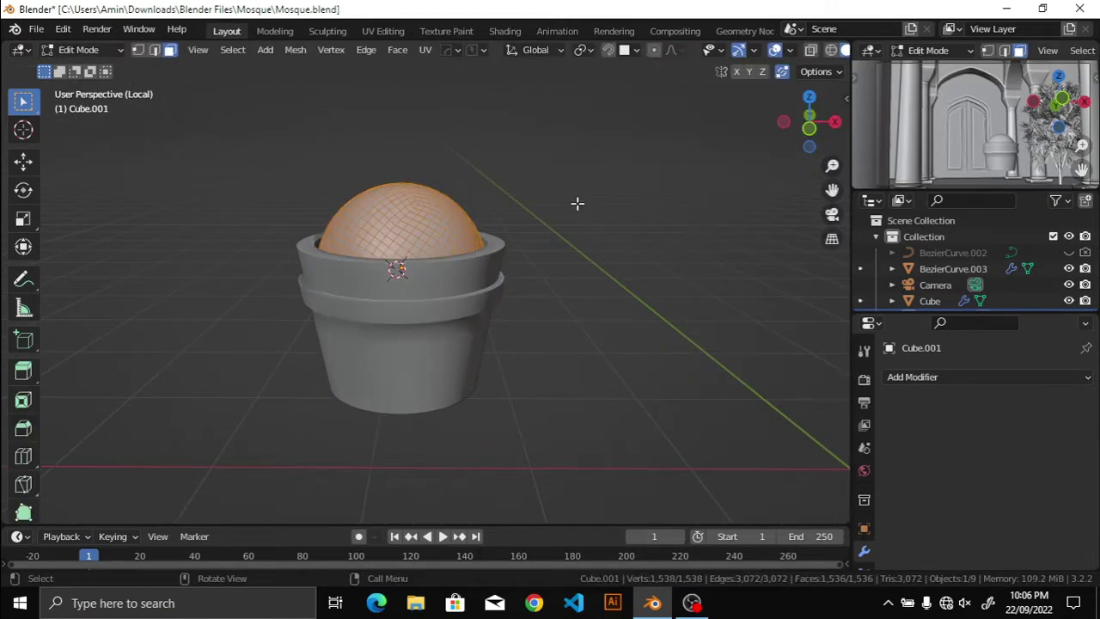
pyautogui.press('KP_1')
pyautogui.hotkey('alt', 'z')
pyautogui.press('1')
pyautogui.hotkey('alt', 'a')
pyautogui.hotkey('shift', 'z')
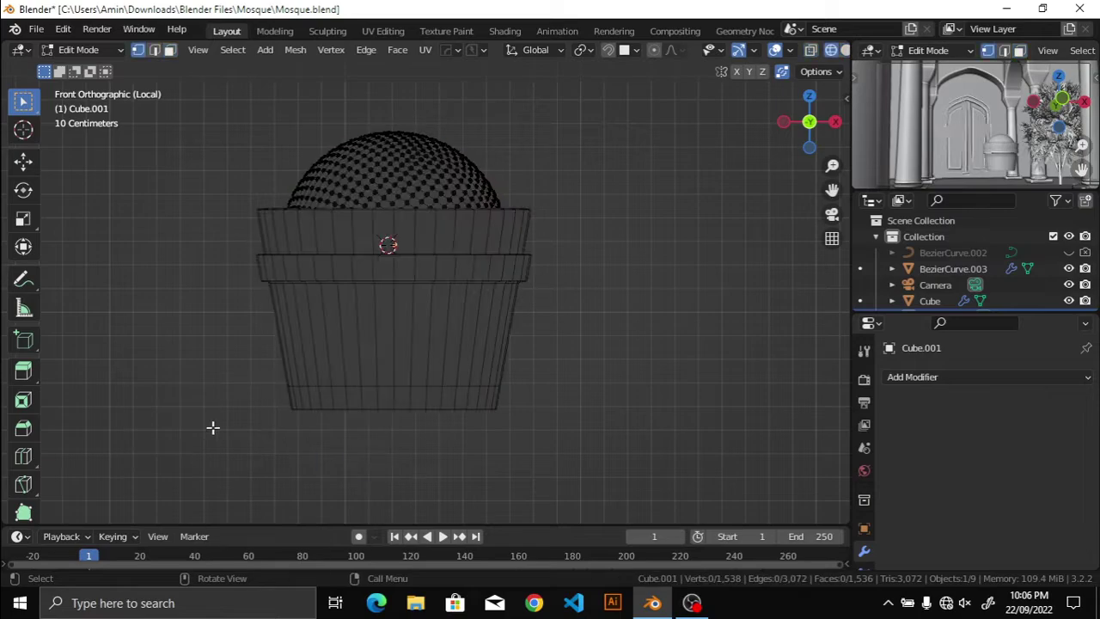
pyautogui.hotkey('alt', 'z')
pyautogui.moveTo(145, 469); pyautogui.dragTo(659, 214)
pyautogui.press('x')
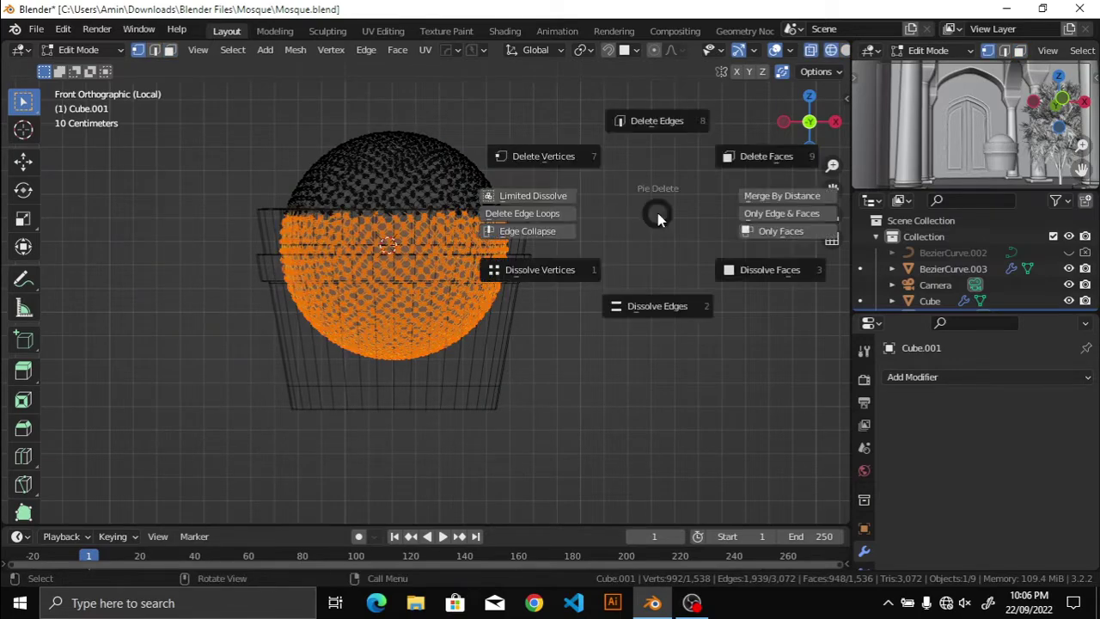
pyautogui.click(575, 186)
# Step: Flatten the remaining dome and lower it along Z into the pot rim
pyautogui.moveTo(656, 218); pyautogui.dragTo(657, 267, button='middle')
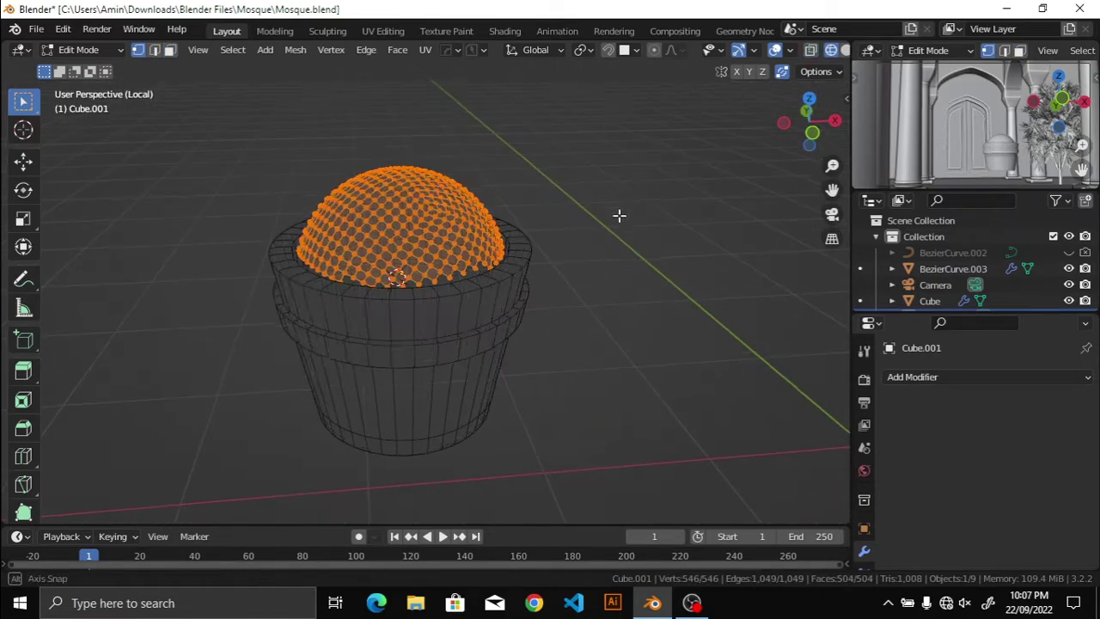
pyautogui.keyDown('alt'); pyautogui.moveTo(618, 216); pyautogui.dragTo(605, 197, button='middle'); pyautogui.keyUp('alt')
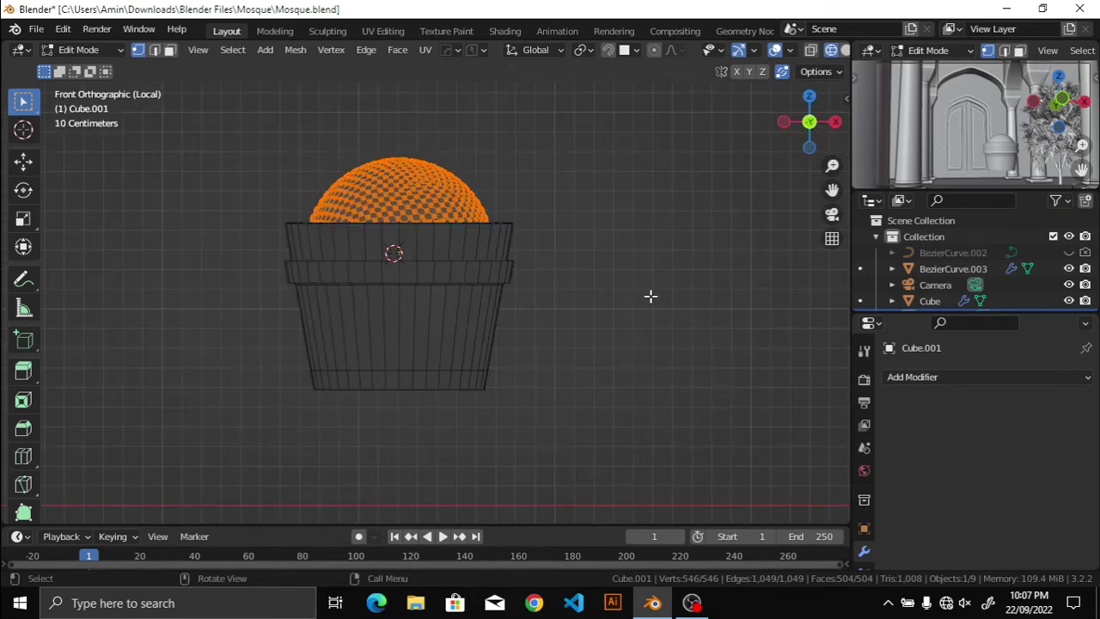
pyautogui.click(501, 224)
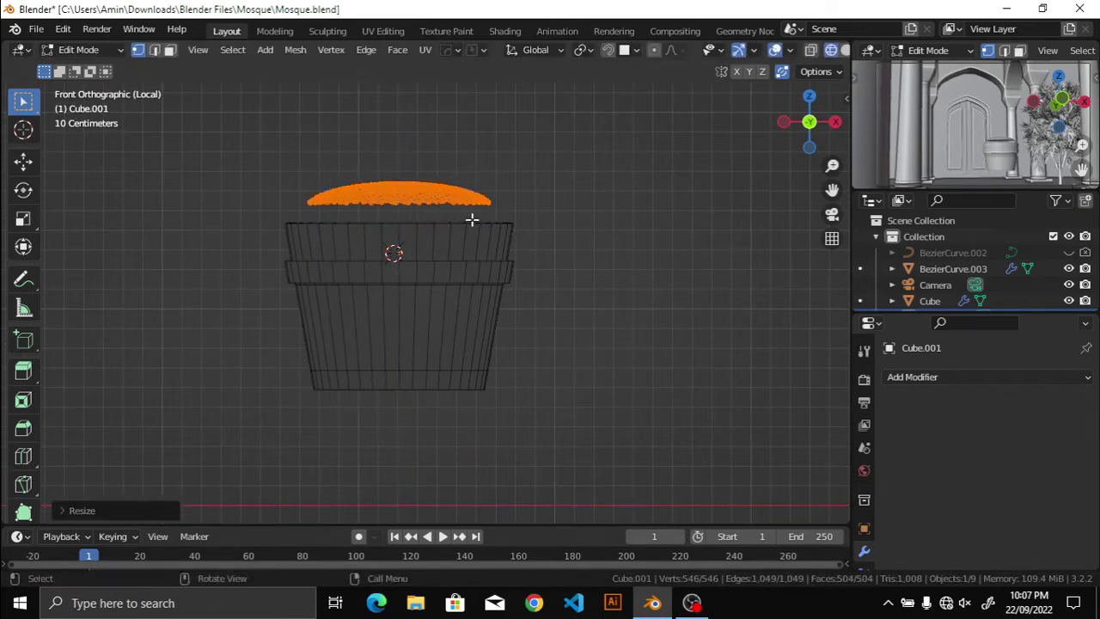
pyautogui.moveTo(472, 218)
pyautogui.mouseDown(button='middle')
pyautogui.moveTo(579, 275)
pyautogui.moveTo(613, 312)
pyautogui.mouseUp(button='middle')
pyautogui.scroll(2, 613, 312)
pyautogui.press('g')
pyautogui.press('z')
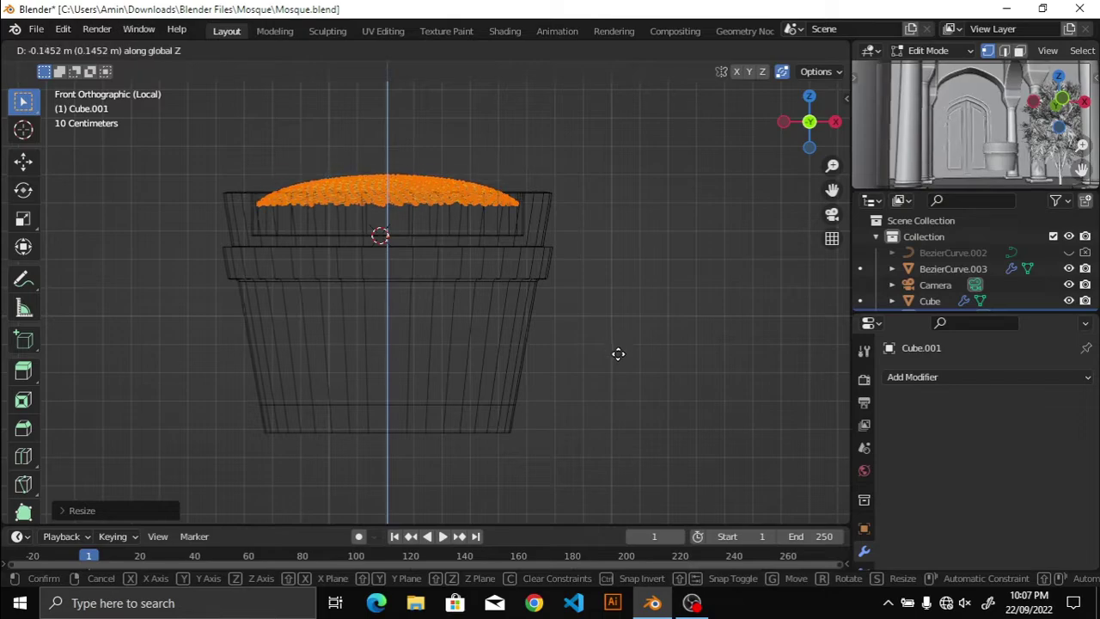
pyautogui.click(618, 354)
pyautogui.press('KP_7')
pyautogui.hotkey('alt', 'z')
# Step: Widen the whole soil dome to meet the pot rim
pyautogui.hotkey('alt', 'a')
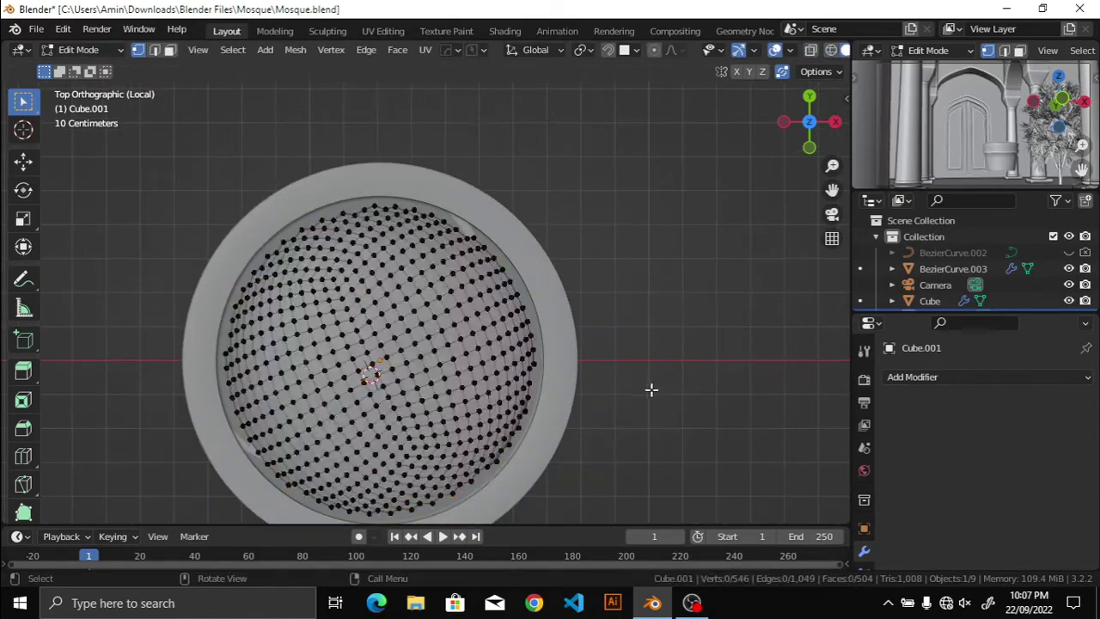
pyautogui.press('a')
pyautogui.press('s')
pyautogui.click(673, 358)
pyautogui.moveTo(673, 359)
pyautogui.mouseDown(button='middle')
pyautogui.moveTo(661, 229)
pyautogui.moveTo(644, 250)
pyautogui.mouseUp(button='middle')
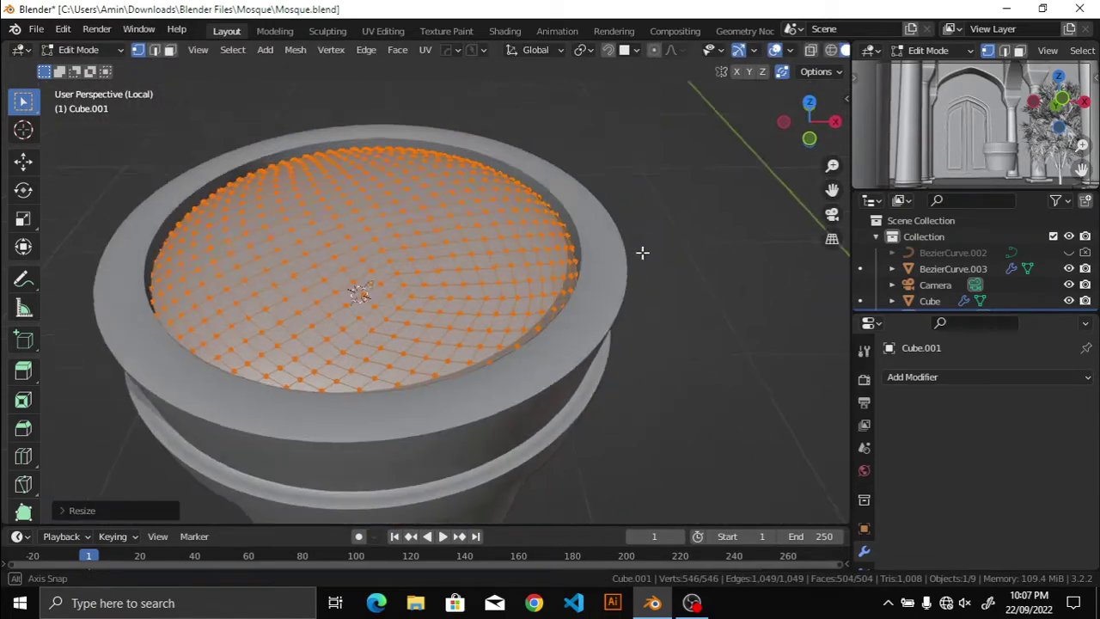
pyautogui.scroll(-3, 596, 253)
# Step: Select Random on the dome vertices, reseeding the pattern for lumpy soil
pyautogui.hotkey('alt', 'a')
pyautogui.click(232, 50)
pyautogui.hotkey('shift', 'g')
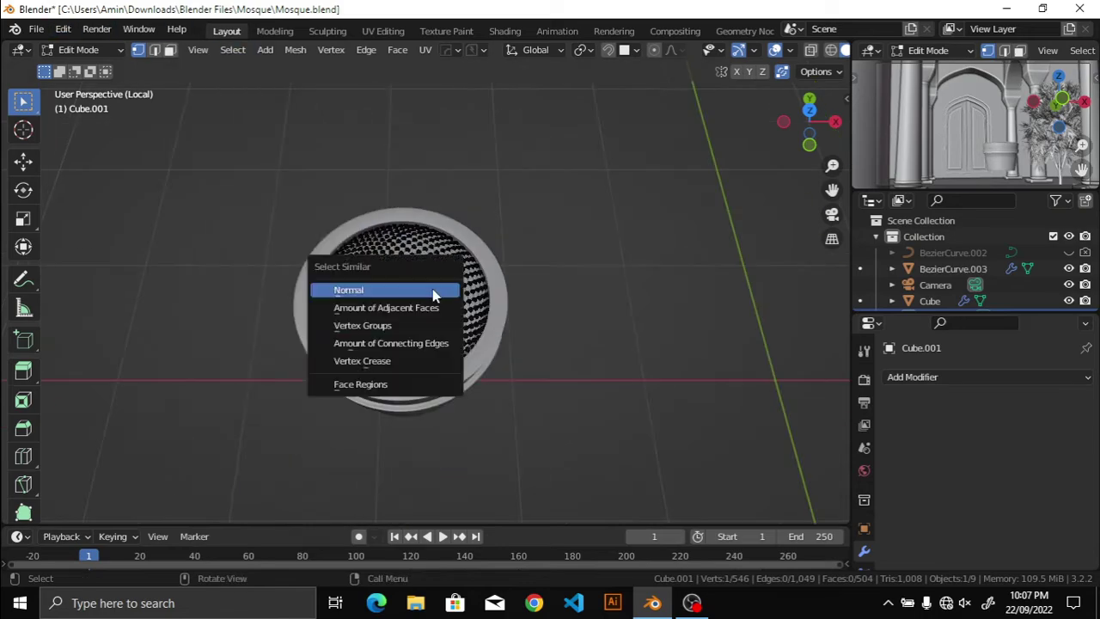
pyautogui.click(233, 51)
pyautogui.click(287, 180)
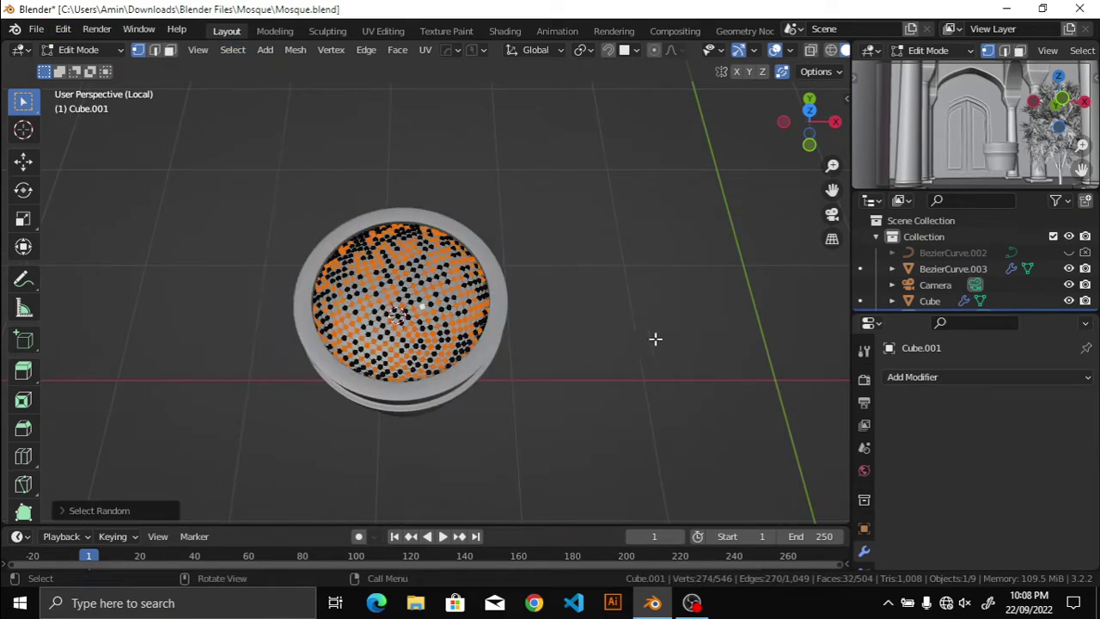
pyautogui.moveTo(655, 339)
pyautogui.mouseDown(button='middle')
pyautogui.moveTo(705, 364)
pyautogui.moveTo(289, 335)
pyautogui.mouseUp(button='middle')
pyautogui.click(264, 488)
pyautogui.click(264, 488)
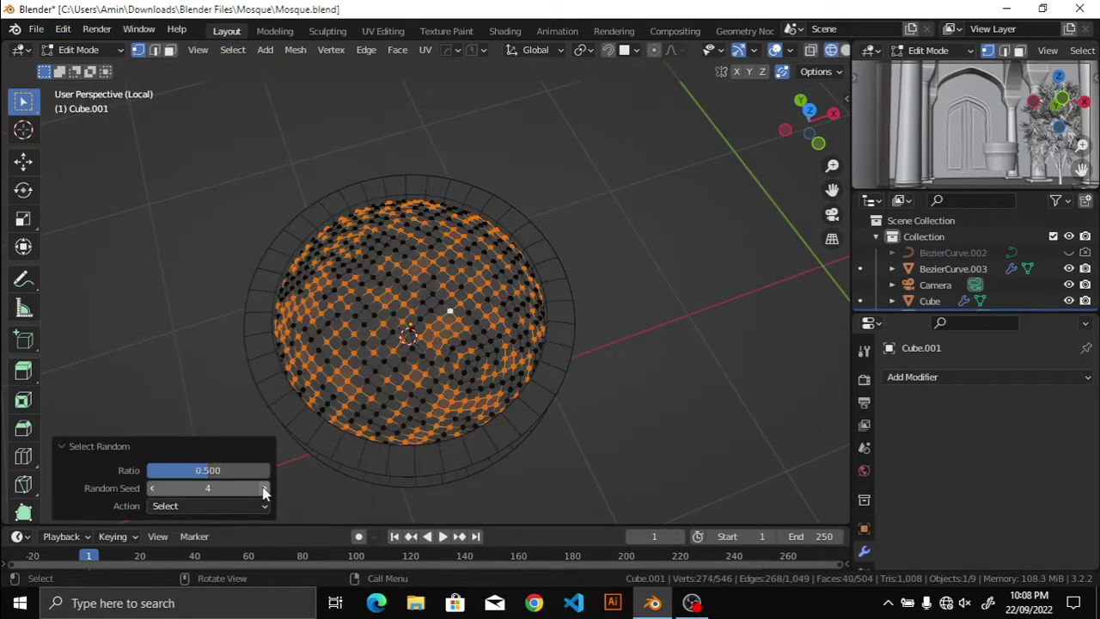
pyautogui.click(264, 488)
pyautogui.click(264, 488)
pyautogui.click(264, 488)
pyautogui.hotkey('shift', 'z')
pyautogui.moveTo(727, 430); pyautogui.dragTo(643, 351, button='middle')
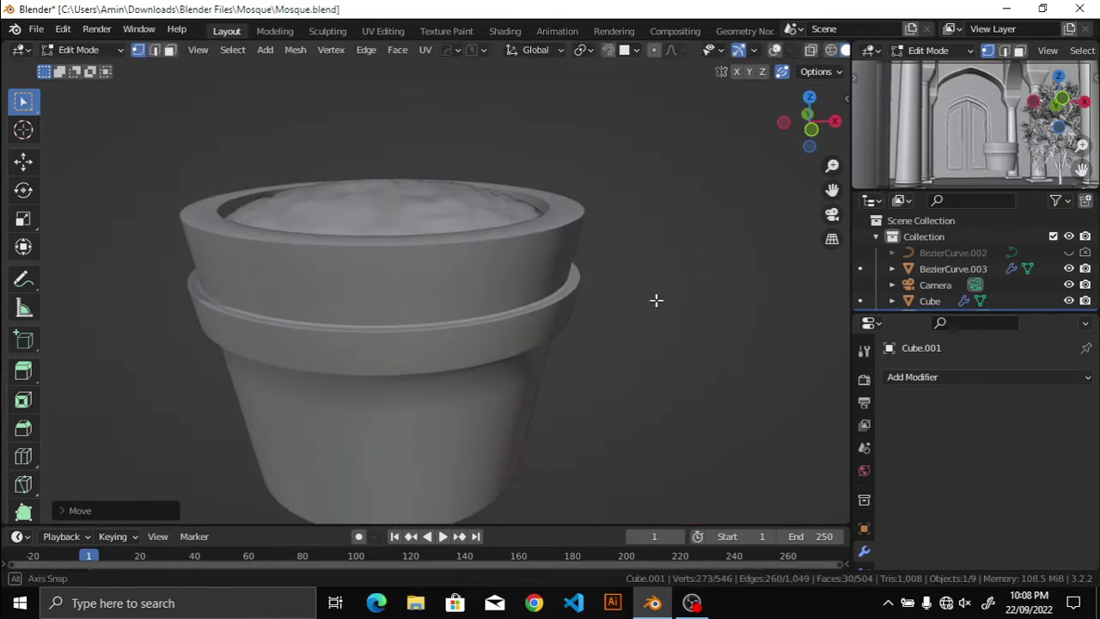
pyautogui.moveTo(656, 300)
pyautogui.mouseDown(button='middle')
pyautogui.moveTo(667, 410)
pyautogui.moveTo(668, 398)
pyautogui.moveTo(570, 375)
pyautogui.mouseUp(button='middle')
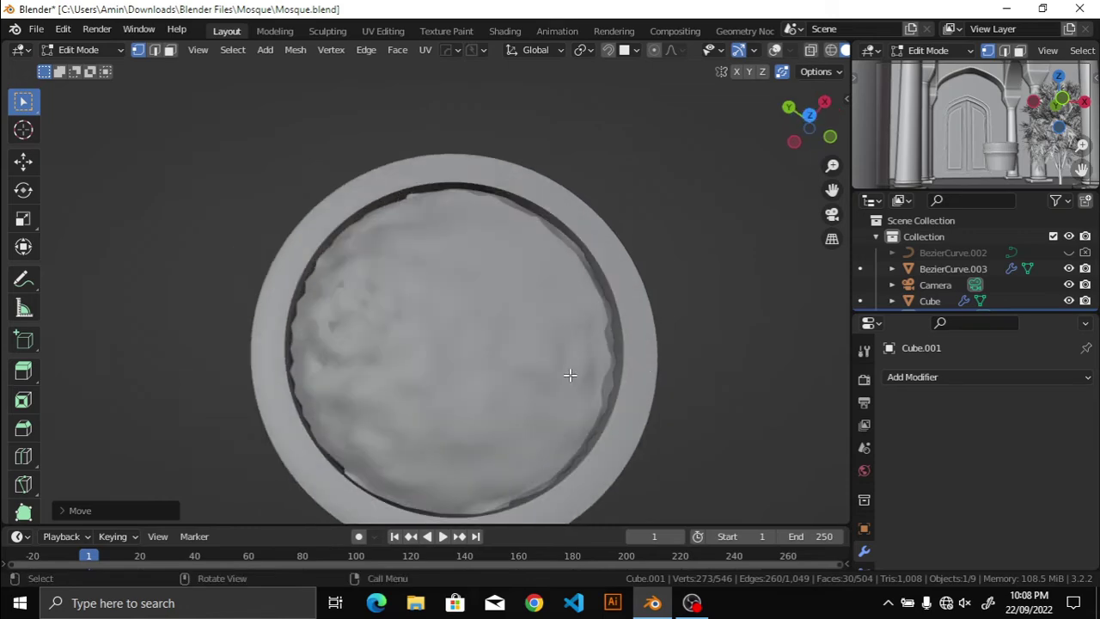
# Step: Smooth the soil with a level-2 Subdivision Surface (Ctrl+2) and return to Object Mode
pyautogui.press('Tab')
pyautogui.hotkey('ctrl', '2')
pyautogui.press('Tab')
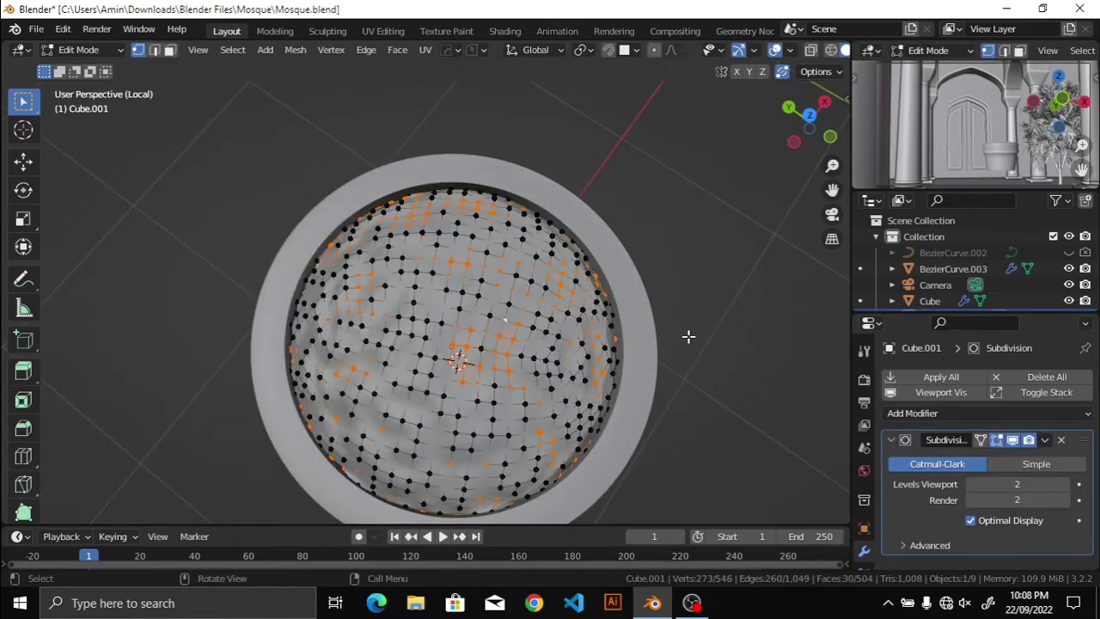
pyautogui.press('a')
pyautogui.press('KP_7')
pyautogui.scroll(3, 685, 356)
pyautogui.press('s')
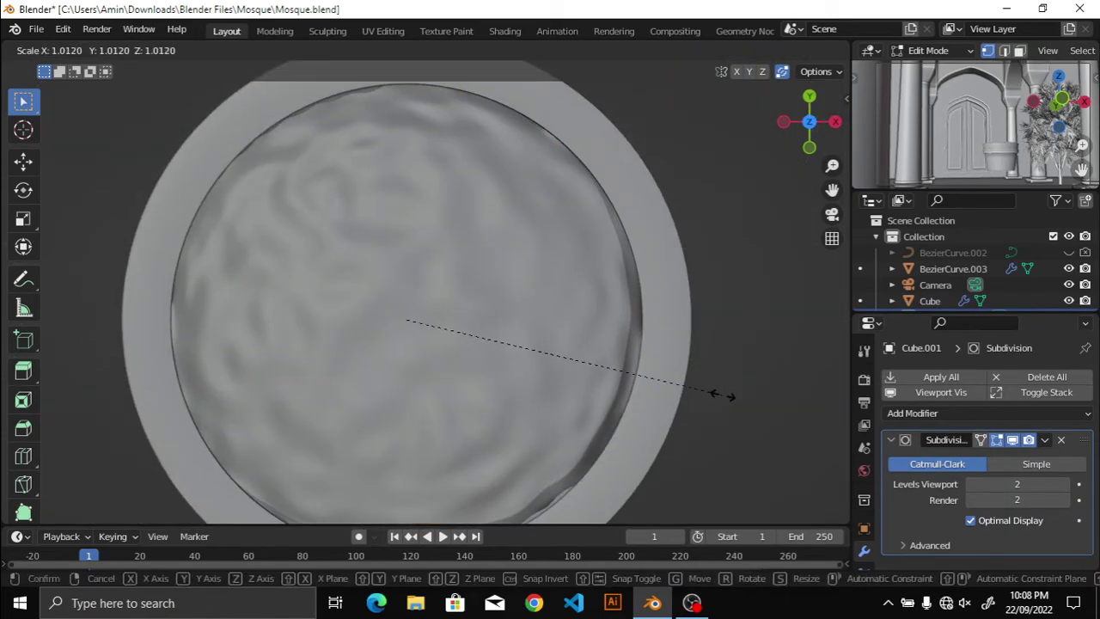
pyautogui.press('Escape')
pyautogui.scroll(-3, 662, 315)
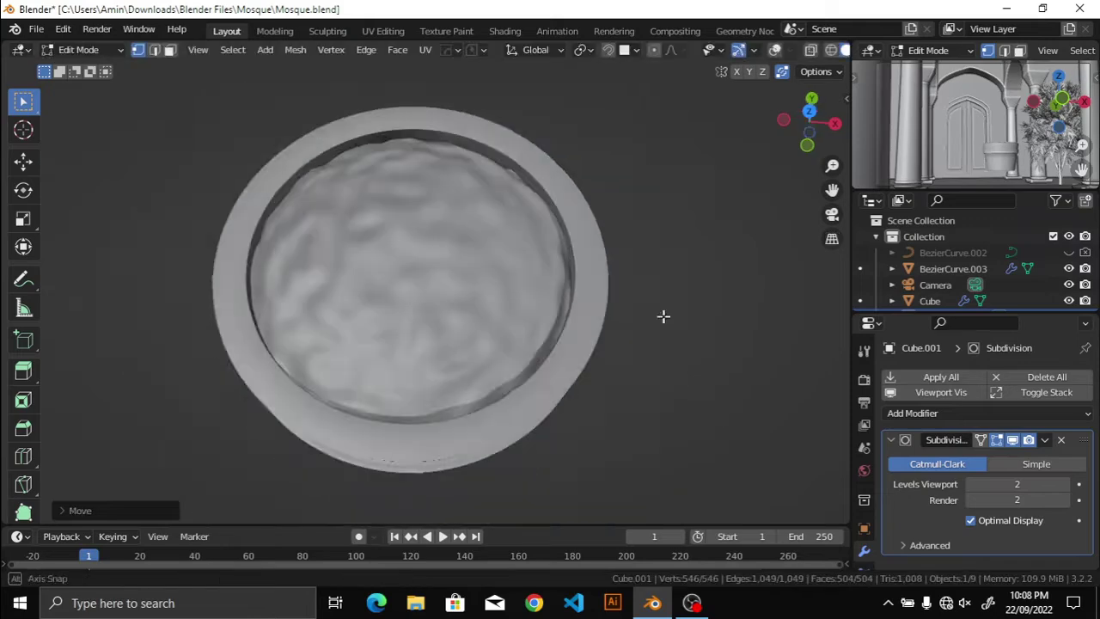
pyautogui.moveTo(663, 314); pyautogui.dragTo(582, 275, button='middle')
pyautogui.scroll(-3, 581, 275)
pyautogui.press('Tab')
pyautogui.scroll(-2, 538, 249)
# Step: Leave Local View and parent the soil to the pot with Ctrl+P > Object
pyautogui.press('KP_Divide')
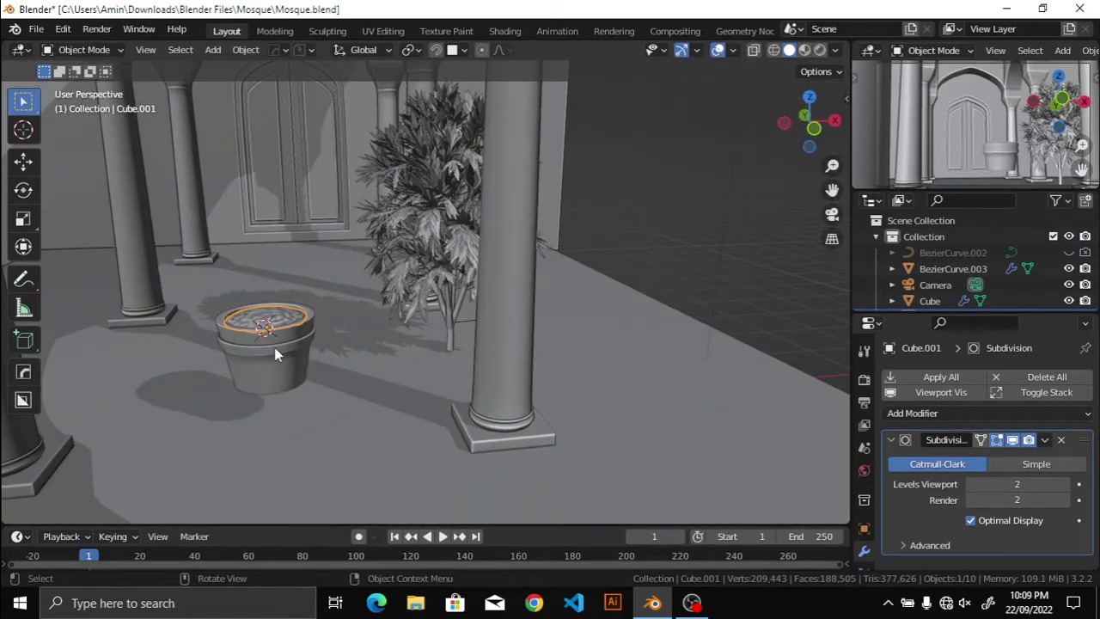
pyautogui.moveTo(334, 334)
pyautogui.mouseDown(button='middle')
pyautogui.moveTo(376, 324)
pyautogui.moveTo(498, 341)
pyautogui.moveTo(327, 368)
pyautogui.moveTo(434, 336)
pyautogui.mouseUp(button='middle')
pyautogui.press('n')
pyautogui.press('n')
pyautogui.click(272, 322)
pyautogui.keyDown('shift'); pyautogui.click(295, 364); pyautogui.keyUp('shift')
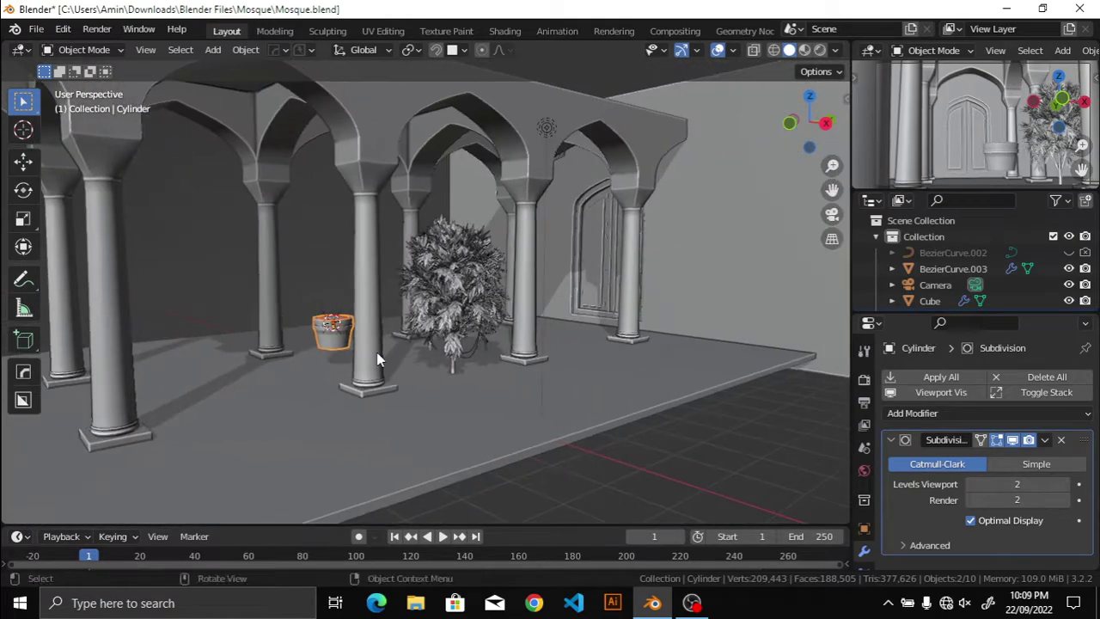
pyautogui.scroll(3, 214, 366)
pyautogui.moveTo(214, 366)
pyautogui.mouseDown(button='middle')
pyautogui.moveTo(362, 361)
pyautogui.moveTo(391, 386)
pyautogui.mouseUp(button='middle')
pyautogui.hotkey('ctrl', 'p')
pyautogui.click(363, 361)
# Step: Move the pot beside the Sapling tree's trunk between two columns, aligning it in X-ray top view
pyautogui.click(392, 386)
pyautogui.press('g')
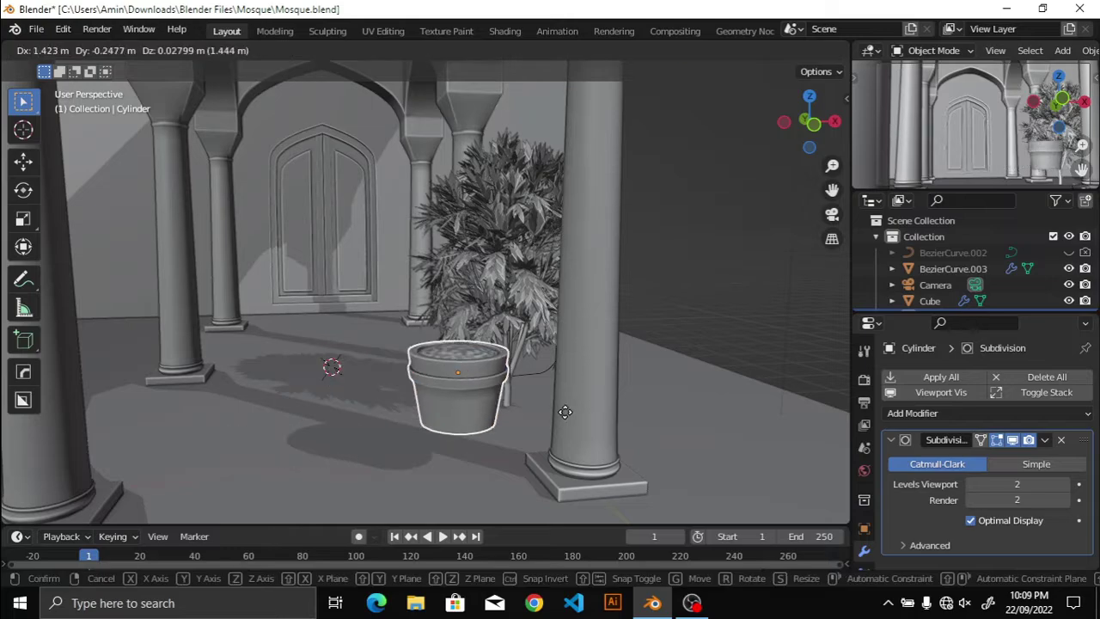
pyautogui.press('Escape')
pyautogui.moveTo(455, 129); pyautogui.dragTo(550, 428, button='middle')
pyautogui.press('g')
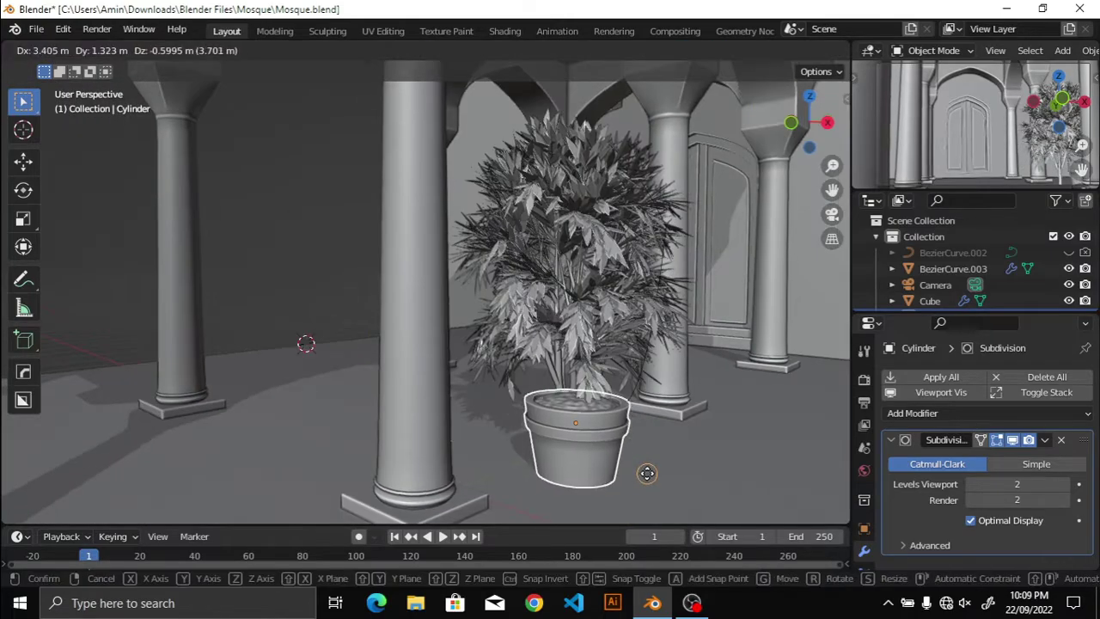
pyautogui.press('KP_7')
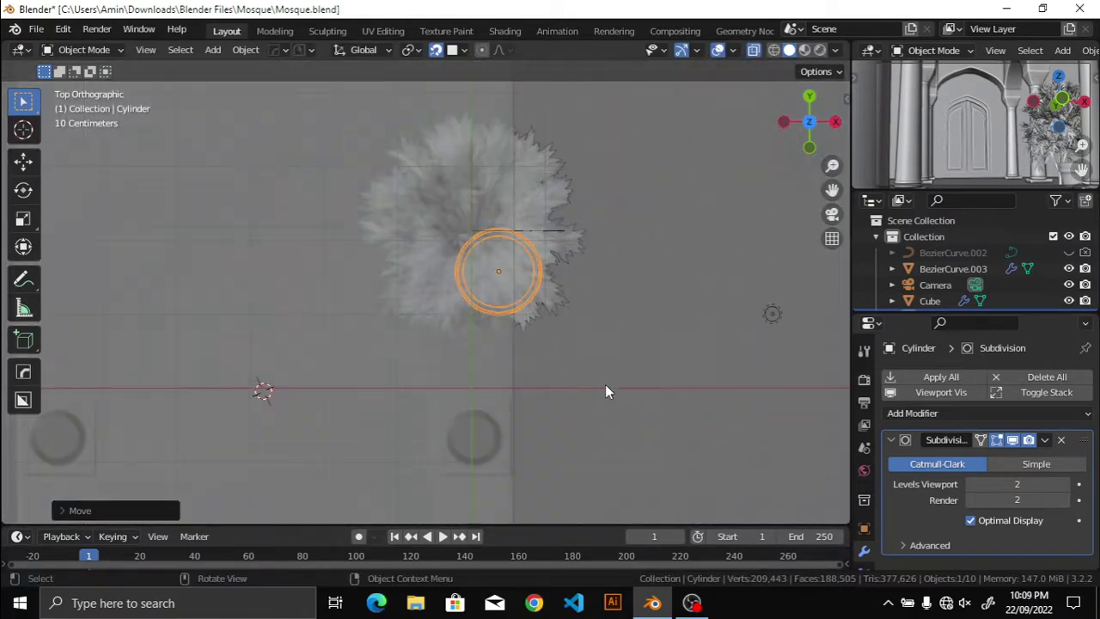
pyautogui.hotkey('shift', 'z')
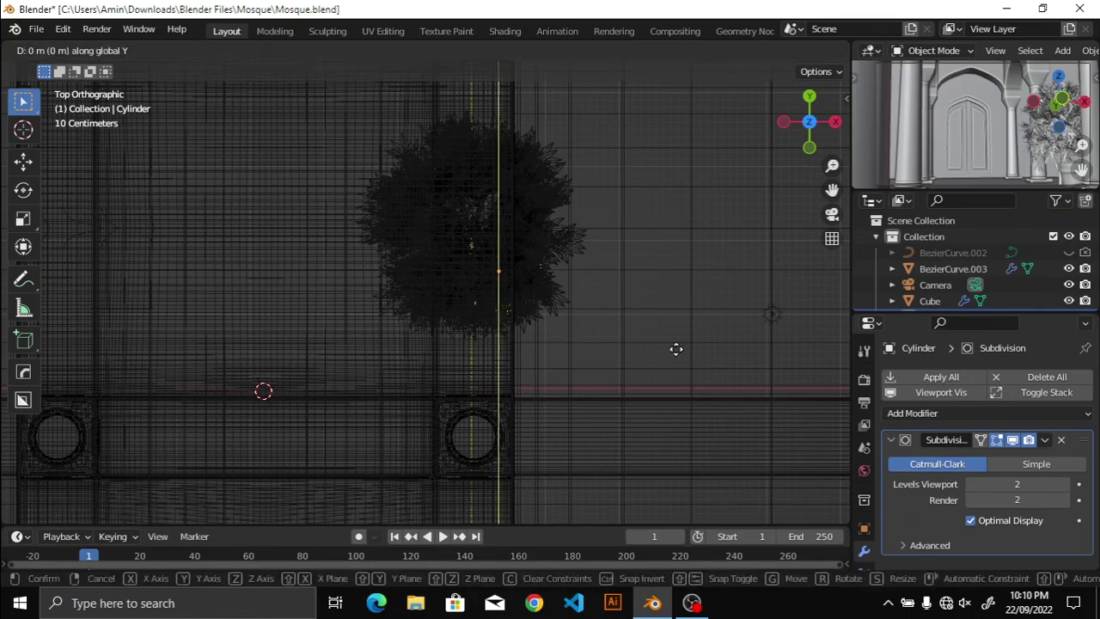
pyautogui.moveTo(648, 354); pyautogui.dragTo(491, 314, button='middle')
pyautogui.press('z')
pyautogui.click(631, 318)
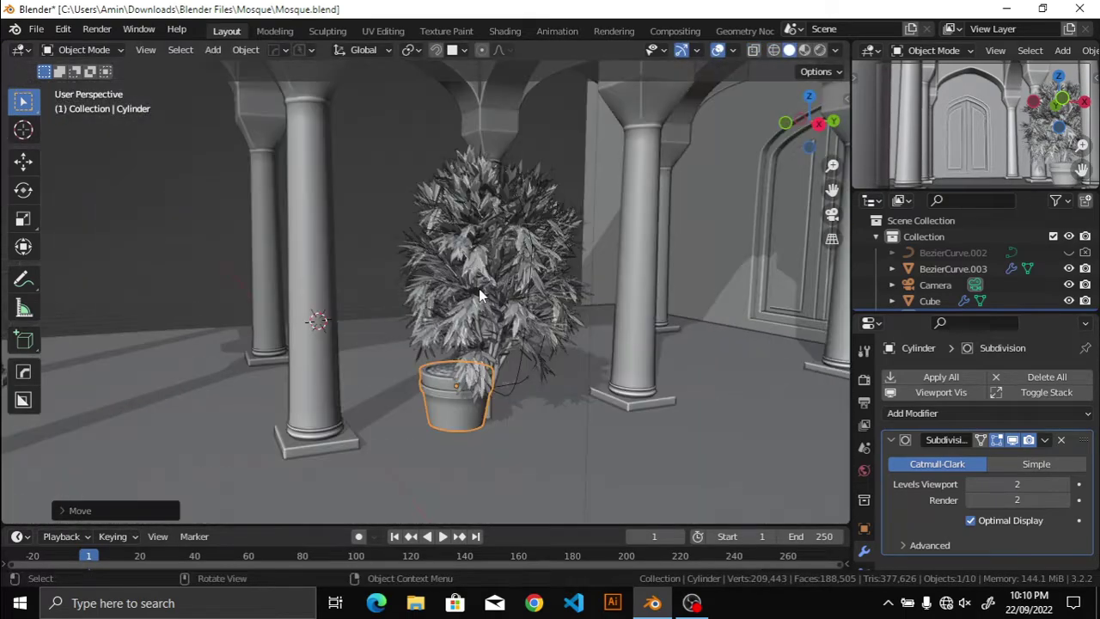
pyautogui.click(499, 412)
pyautogui.press('KP_1')
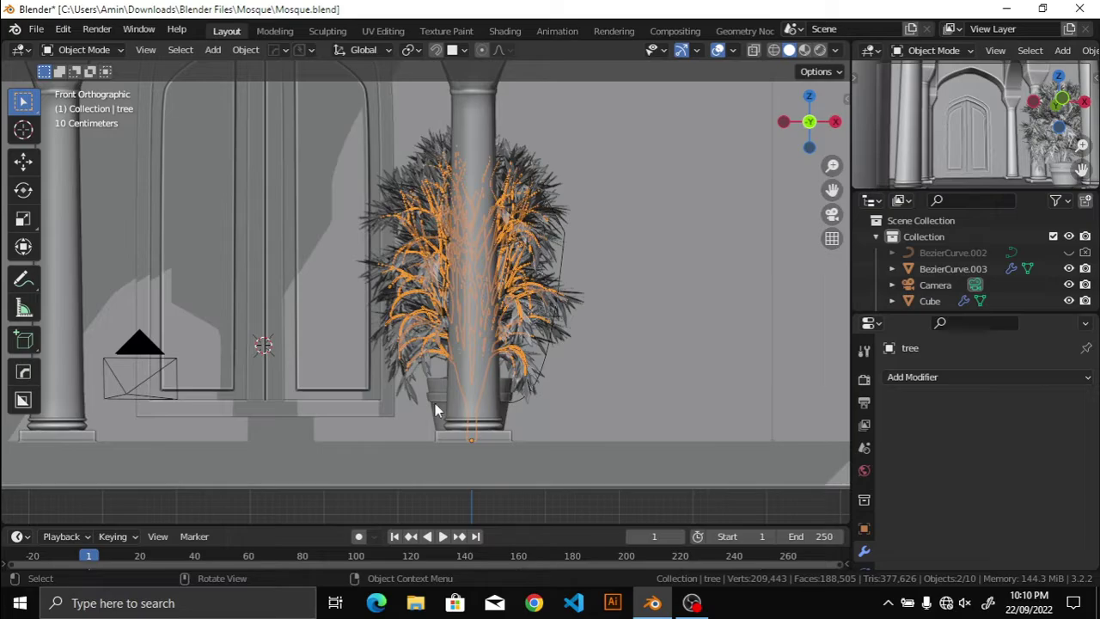
# Step: In Right Ortho wireframe, slide the pot along Y and check the arcade through the camera
pyautogui.click(438, 410)
pyautogui.press('g')
pyautogui.press('KP_3')
pyautogui.hotkey('shift', 'z')
pyautogui.click(442, 368)
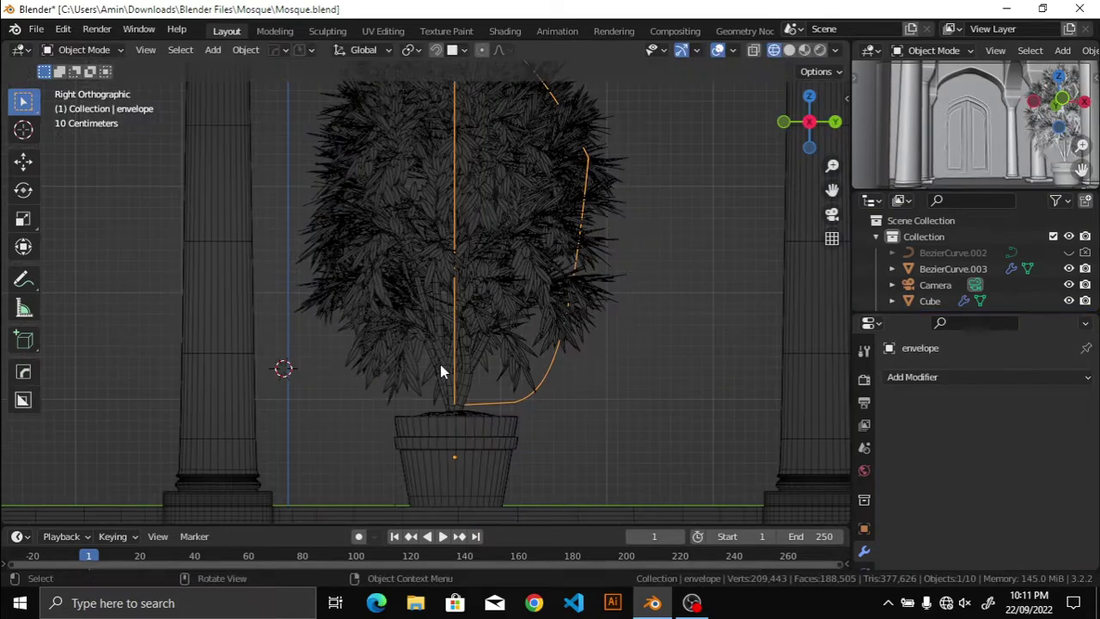
pyautogui.click(516, 430)
pyautogui.press('g')
pyautogui.press('y')
pyautogui.scroll(-3, 626, 446)
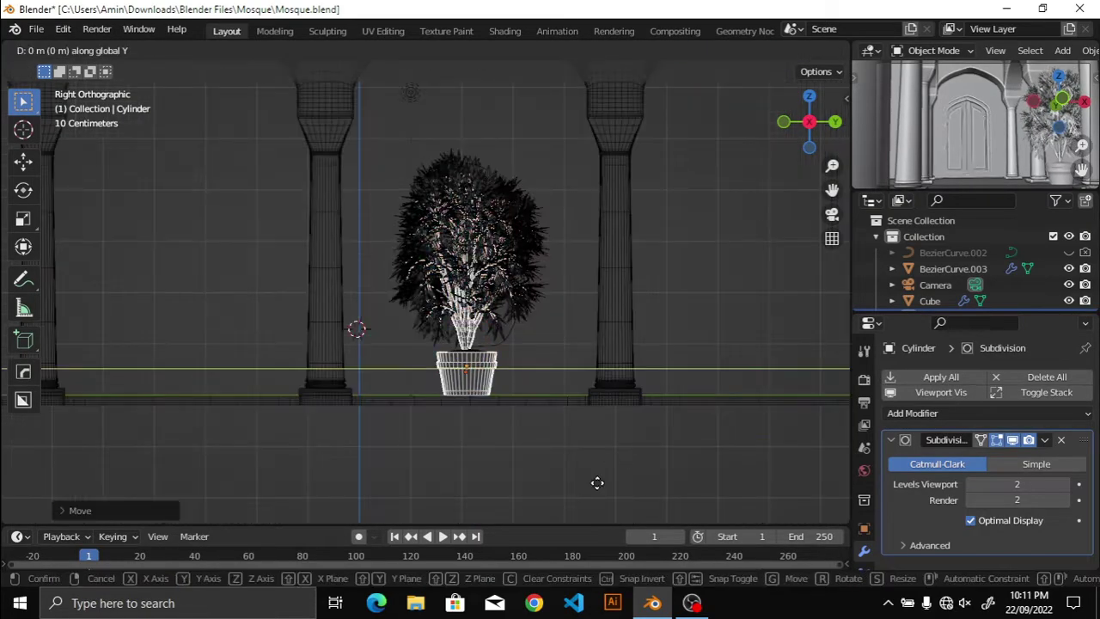
pyautogui.click(597, 481)
pyautogui.scroll(-2, 479, 434)
pyautogui.moveTo(479, 435); pyautogui.dragTo(637, 391, button='middle')
pyautogui.press('KP_0')
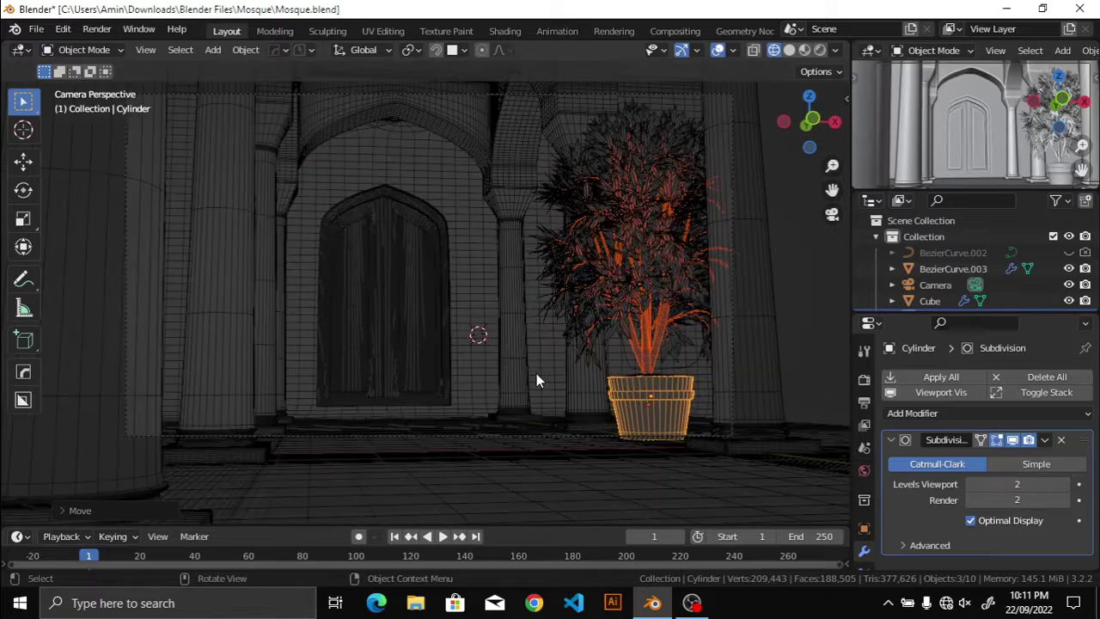
pyautogui.scroll(-2, 536, 373)
pyautogui.scroll(3, 536, 373)
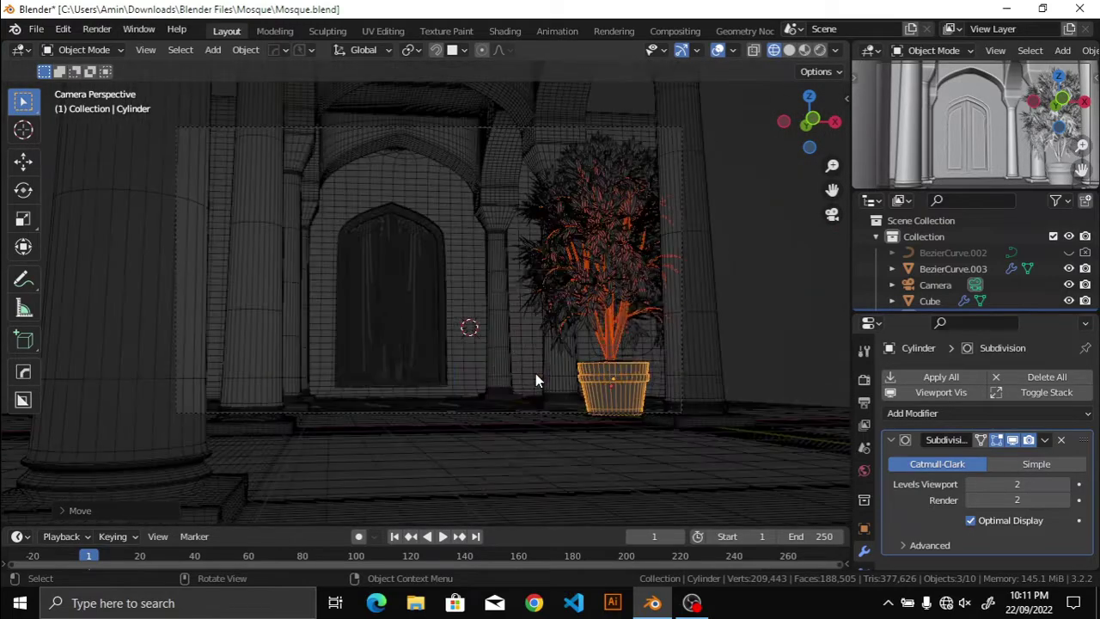
pyautogui.hotkey('shift', 'z')
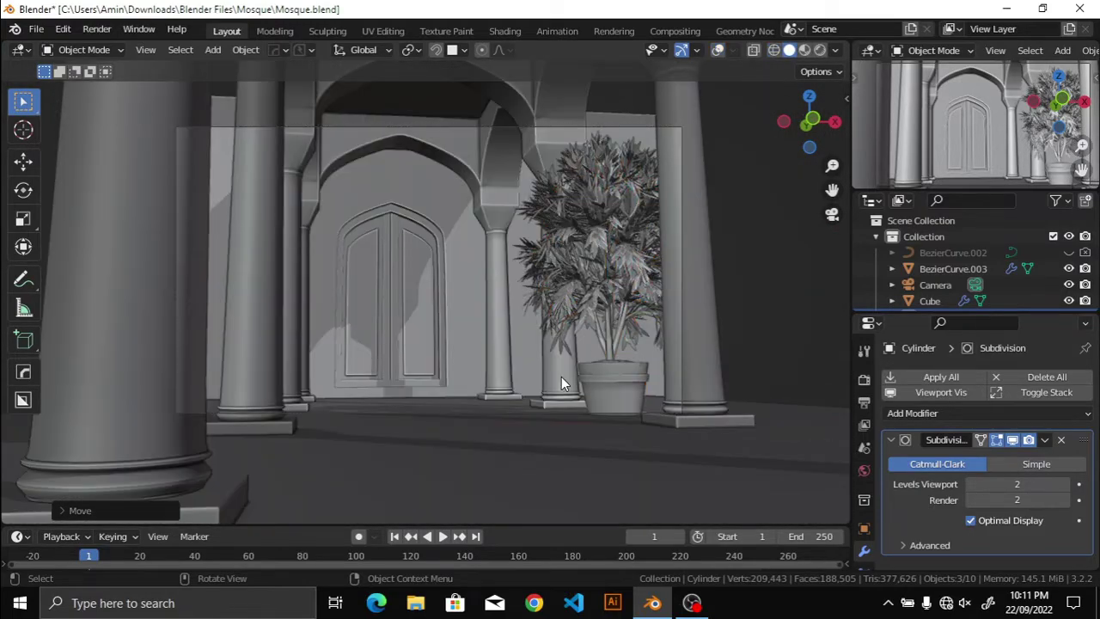
# Step: Select the pot and leaves together and scale the potted tree down in stages
pyautogui.click(562, 377)
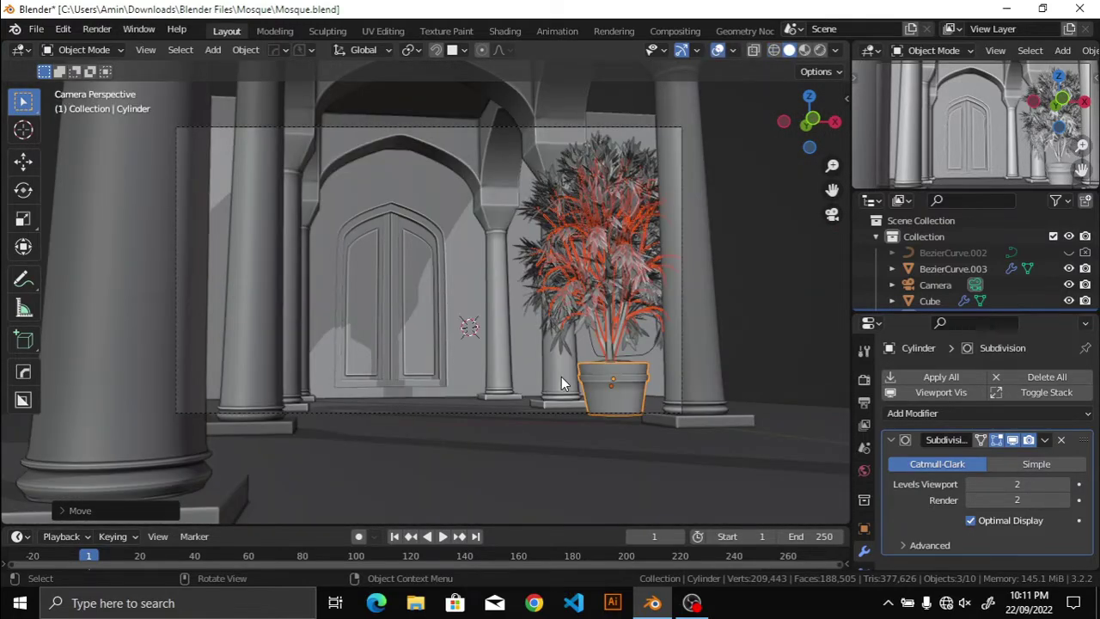
pyautogui.moveTo(653, 360); pyautogui.dragTo(697, 356, button='middle')
pyautogui.click(559, 402)
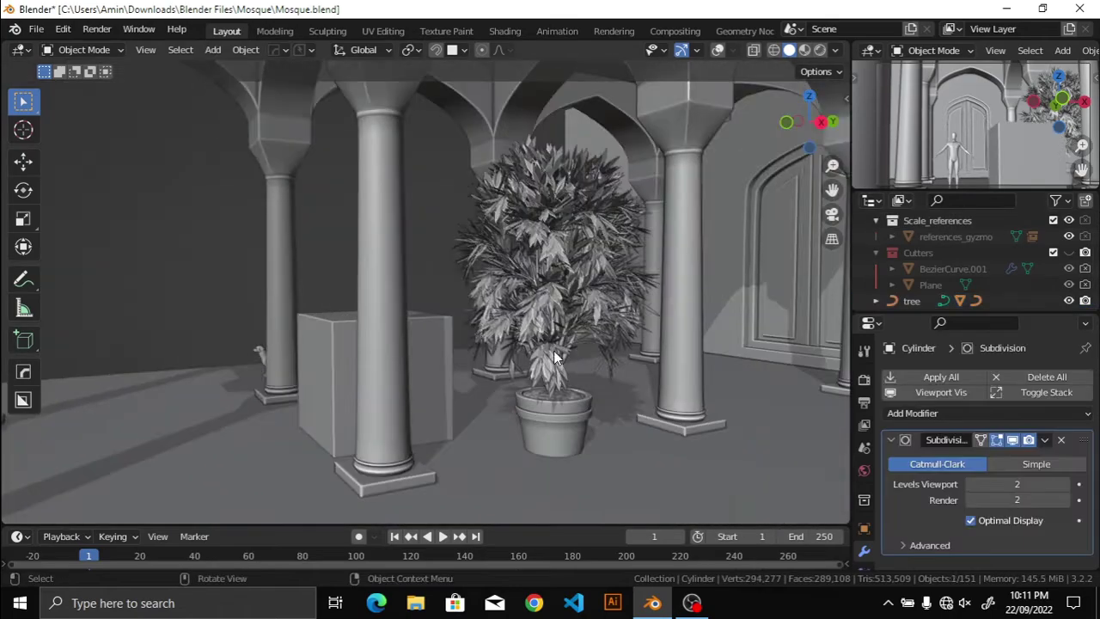
pyautogui.moveTo(560, 402); pyautogui.dragTo(576, 394, button='middle')
pyautogui.click(576, 367)
pyautogui.hotkey('ctrl', 'z')
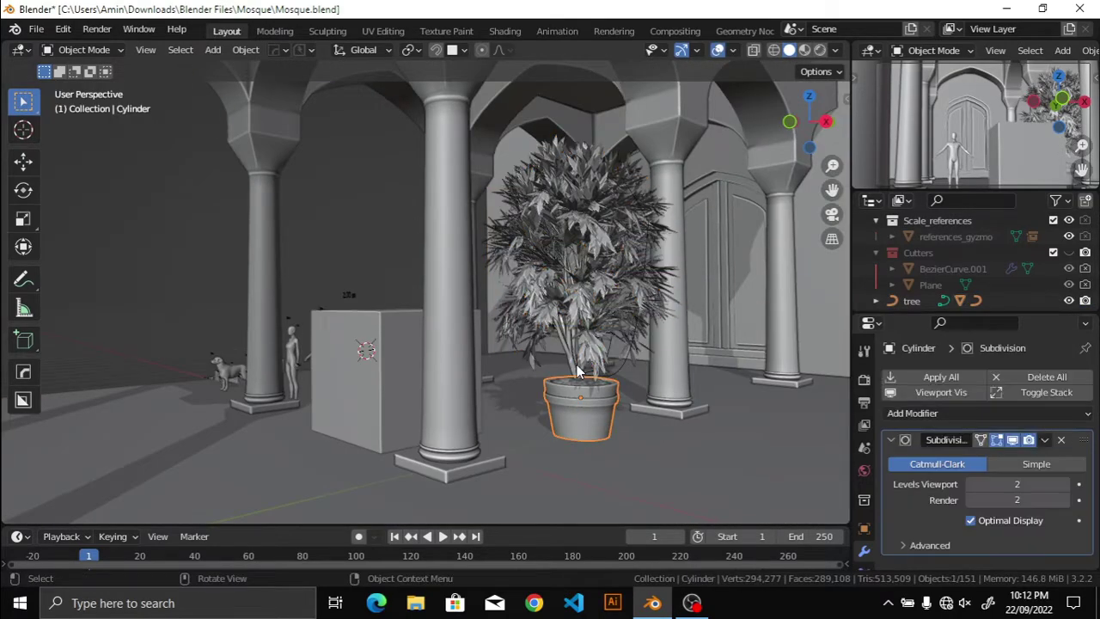
pyautogui.hotkey('ctrl', 'shift', 'z')
pyautogui.press('s')
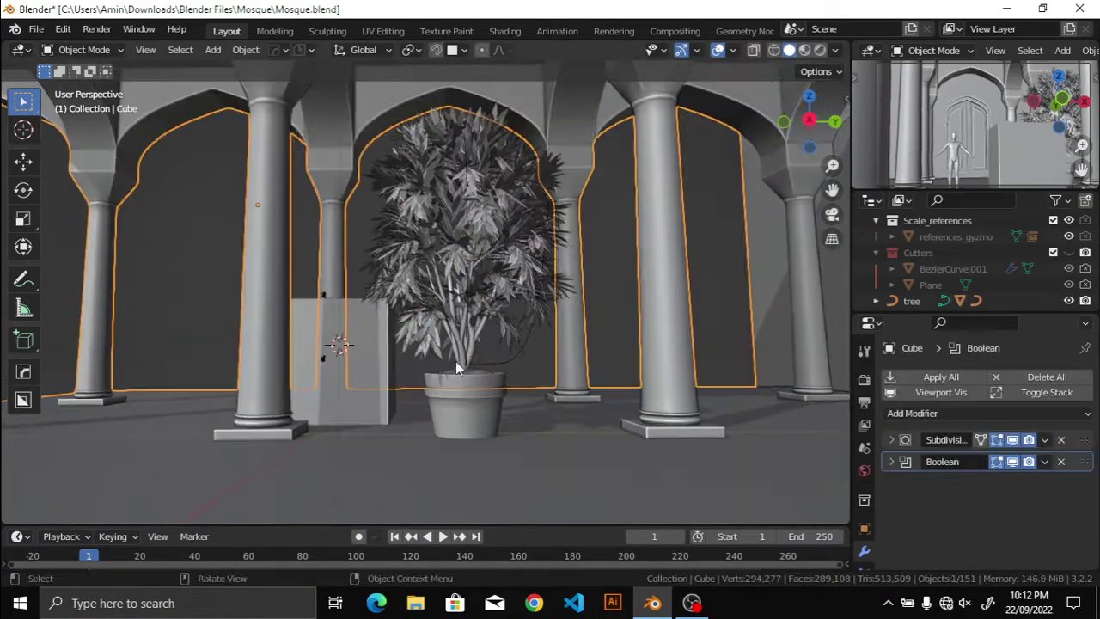
pyautogui.click(550, 420)
pyautogui.moveTo(635, 354); pyautogui.dragTo(476, 340, button='middle')
pyautogui.press('n')
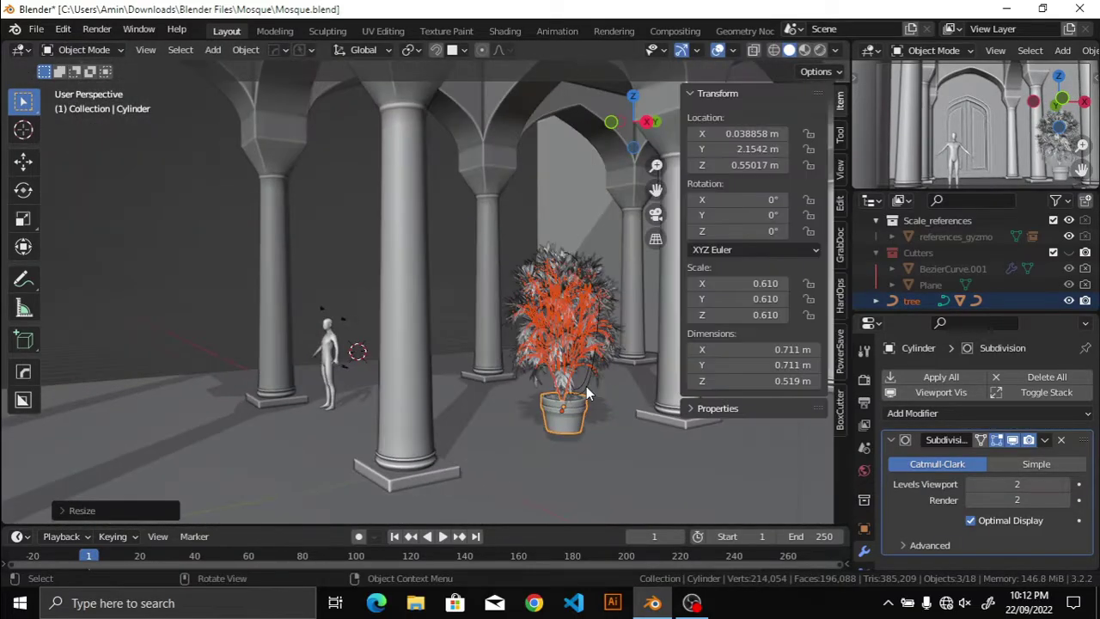
pyautogui.moveTo(586, 391); pyautogui.dragTo(614, 383, button='middle')
pyautogui.press('s')
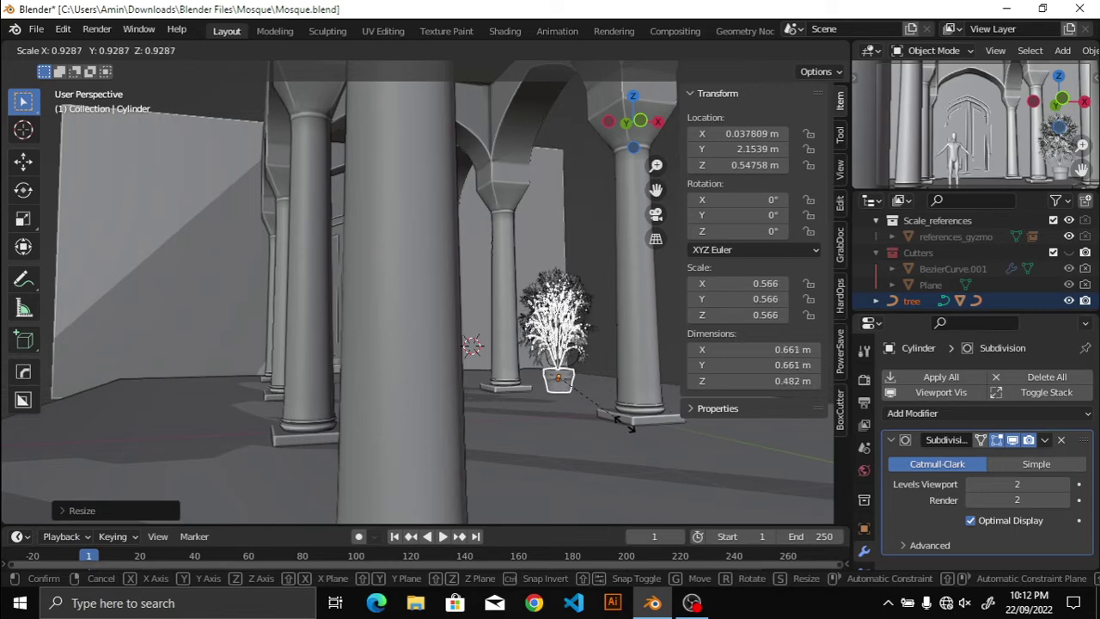
pyautogui.click(632, 427)
pyautogui.press('KP_0')
pyautogui.moveTo(516, 417); pyautogui.dragTo(532, 432, button='middle')
pyautogui.press('n')
# Step: Resize the tree to 2.8 m tall and apply its scale
pyautogui.press('KP_0')
pyautogui.press('s')
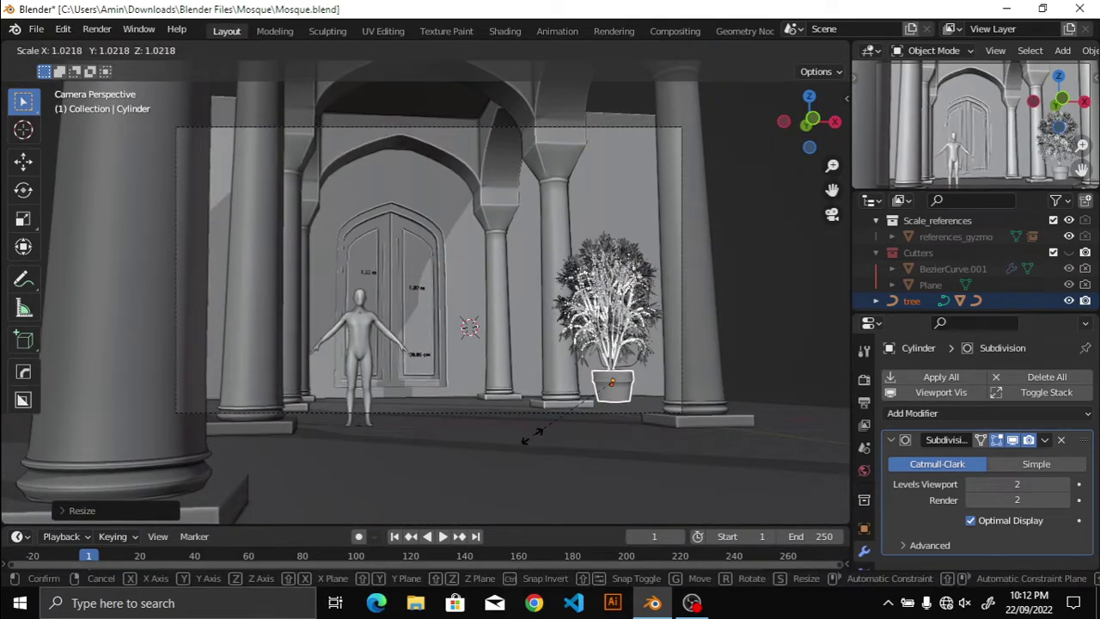
pyautogui.click(510, 440)
pyautogui.press('n')
pyautogui.press('n')
pyautogui.hotkey('alt', 'a')
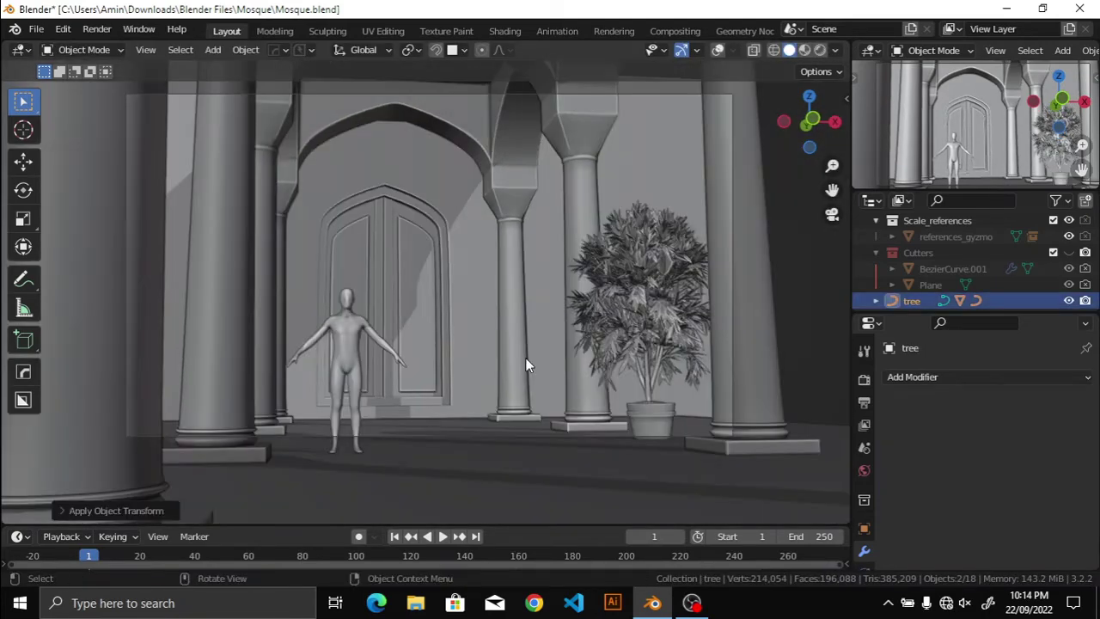
pyautogui.hotkey('shift', 'alt', 'z')
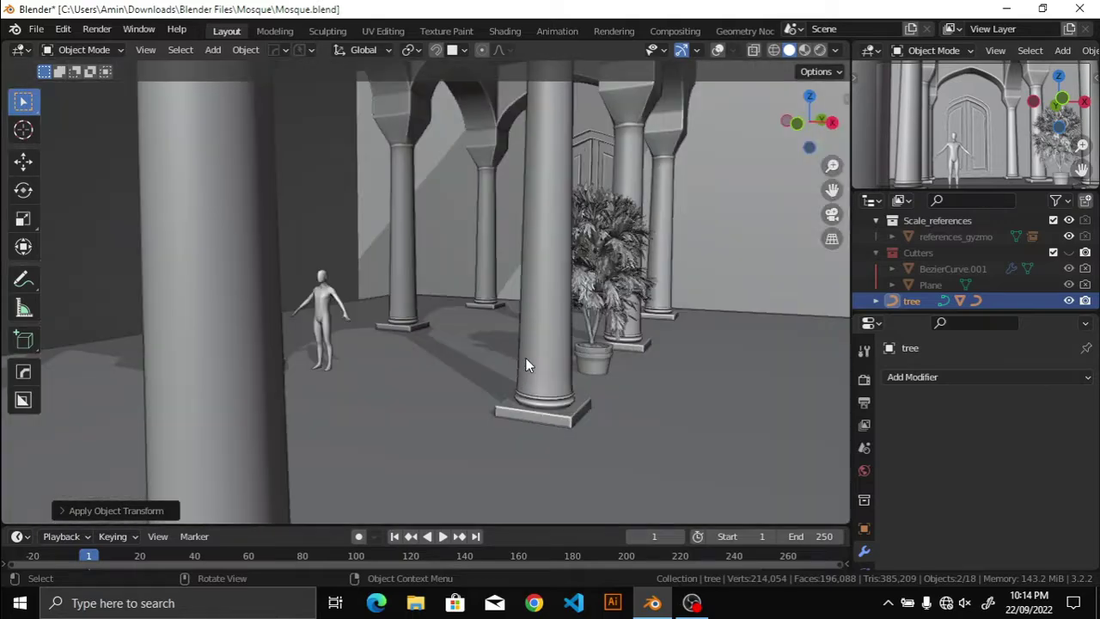
# Step: Move the potted tree along Y to 7.8476 m, between another pair of columns
pyautogui.moveTo(525, 357); pyautogui.dragTo(408, 375, button='middle')
pyautogui.press('g')
pyautogui.press('y')
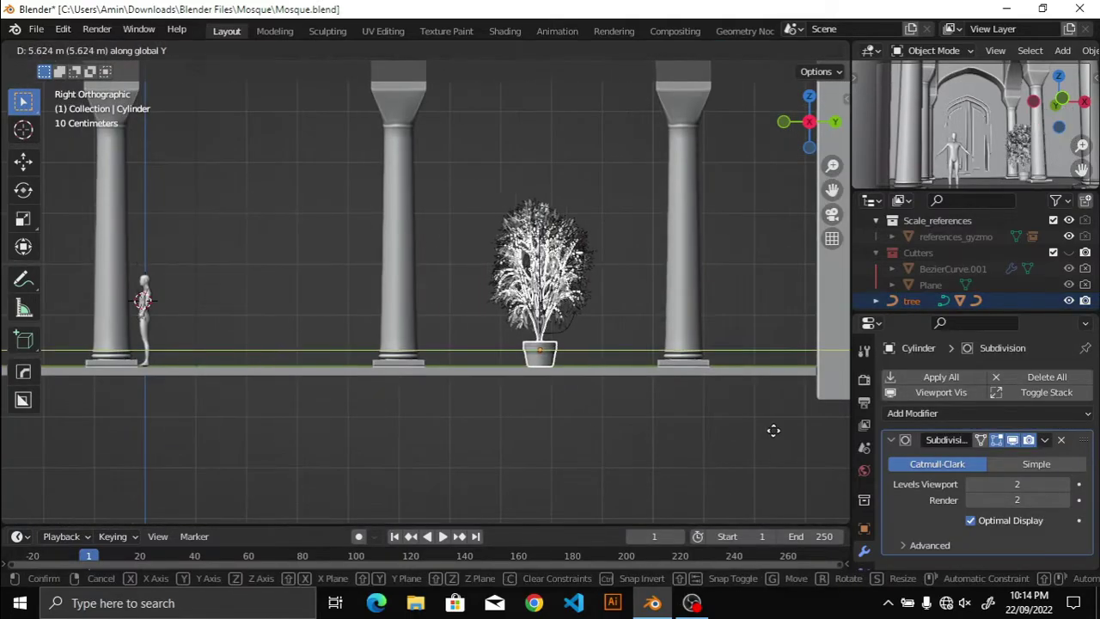
pyautogui.click(778, 430)
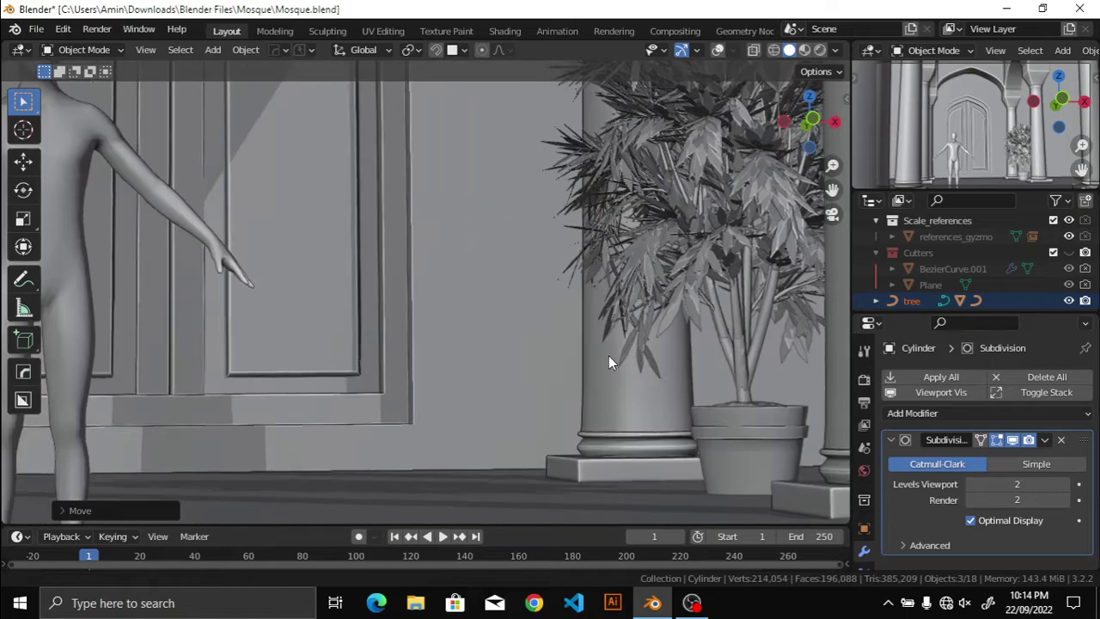
pyautogui.moveTo(609, 355)
pyautogui.mouseDown(button='middle')
pyautogui.moveTo(425, 319)
pyautogui.moveTo(528, 380)
pyautogui.moveTo(380, 373)
pyautogui.moveTo(417, 383)
pyautogui.moveTo(461, 383)
pyautogui.moveTo(441, 342)
pyautogui.moveTo(302, 348)
pyautogui.moveTo(559, 414)
pyautogui.mouseUp(button='middle')
# Step: Select the tree together with its pot and scale the potted tree slightly
pyautogui.press('n')
pyautogui.click(557, 383)
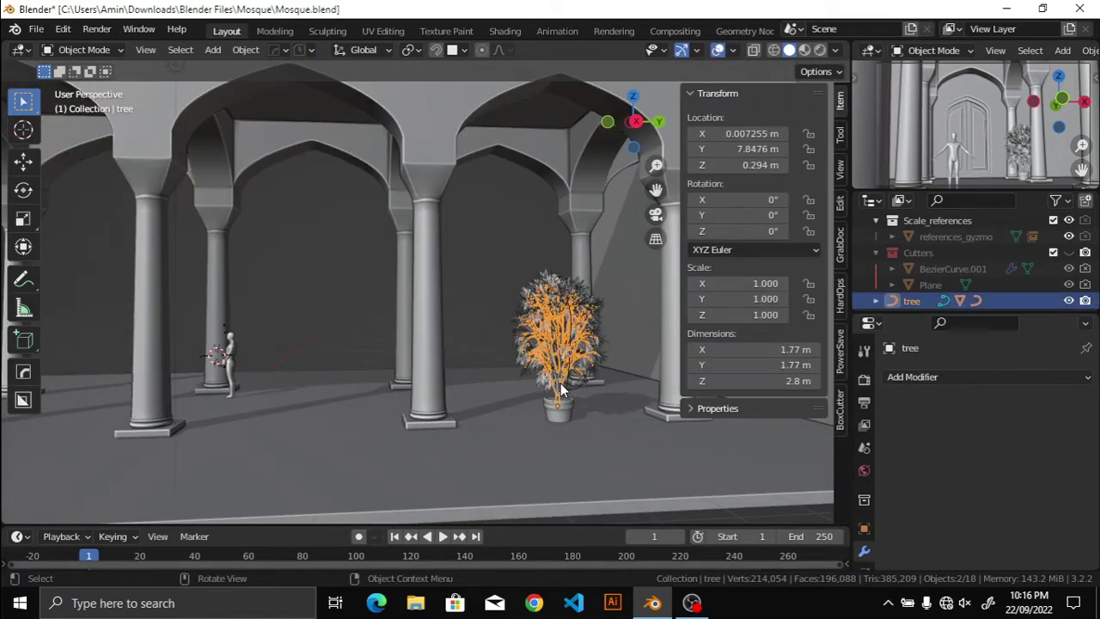
pyautogui.click(560, 412)
pyautogui.press('n')
pyautogui.moveTo(560, 413); pyautogui.dragTo(503, 395, button='middle')
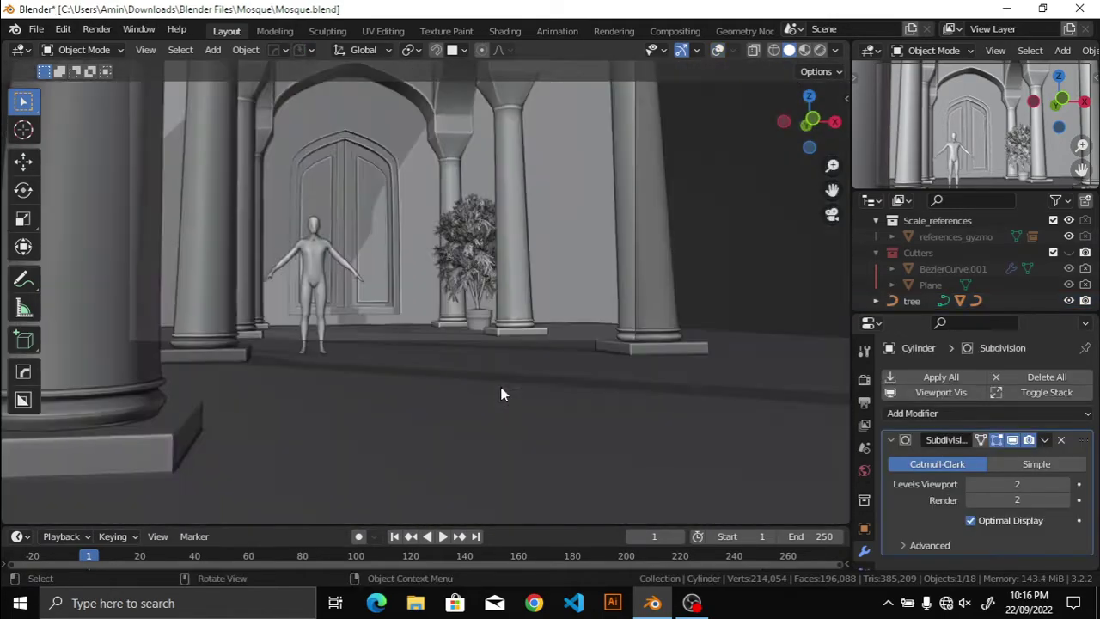
pyautogui.keyDown('shift'); pyautogui.click(475, 313); pyautogui.keyUp('shift')
pyautogui.hotkey('shift', 'alt', 'z')
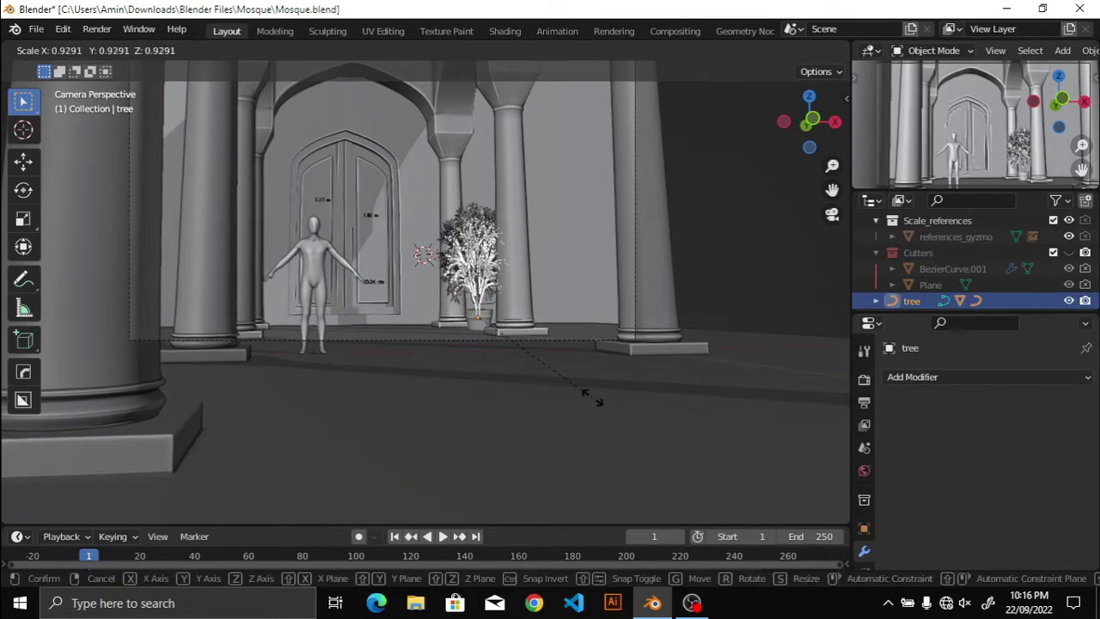
pyautogui.hotkey('shift', 'alt', 'z')
pyautogui.moveTo(598, 389); pyautogui.dragTo(604, 399, button='middle')
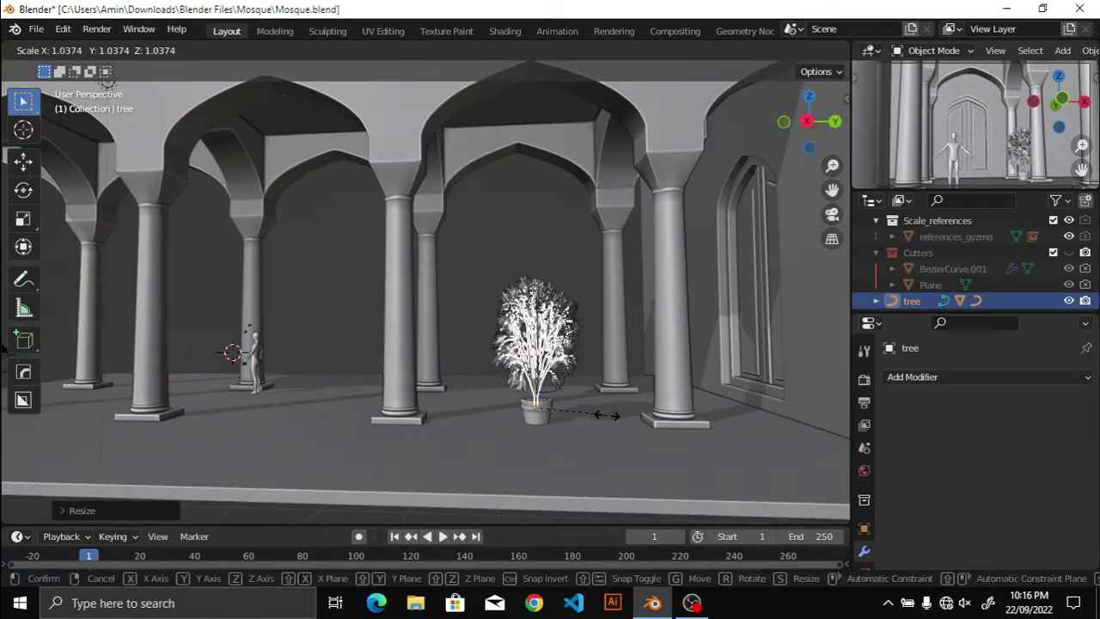
pyautogui.click(606, 415)
# Step: Apply the tree's scale with Ctrl+A > Scale
pyautogui.hotkey('shift', 'alt', 'z')
pyautogui.hotkey('ctrl', 'a')
pyautogui.click(613, 445)
pyautogui.hotkey('shift', 'alt', 'z')
pyautogui.moveTo(613, 446); pyautogui.dragTo(584, 421, button='middle')
pyautogui.scroll(-3, 477, 318)
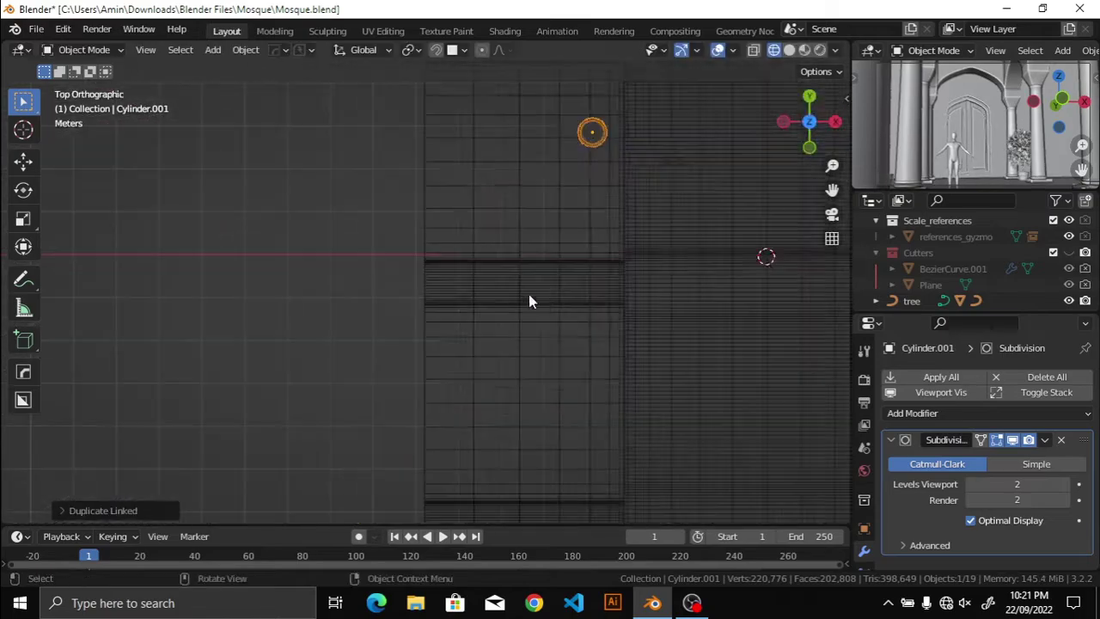
# Step: Place the duplicated pot and save the file
pyautogui.click(606, 511)
pyautogui.moveTo(605, 511)
pyautogui.mouseDown(button='middle')
pyautogui.moveTo(489, 263)
pyautogui.moveTo(790, 238)
pyautogui.moveTo(643, 312)
pyautogui.moveTo(538, 283)
pyautogui.moveTo(479, 304)
pyautogui.moveTo(504, 289)
pyautogui.moveTo(461, 289)
pyautogui.mouseUp(button='middle')
pyautogui.hotkey('ctrl', 's')
# Step: Switch to solid shading, then duplicate the lumpy soil into the new pot with its height locked
pyautogui.press('z')
pyautogui.click(613, 278)
pyautogui.moveTo(614, 278)
pyautogui.mouseDown(button='middle')
pyautogui.moveTo(411, 302)
pyautogui.moveTo(537, 267)
pyautogui.moveTo(522, 212)
pyautogui.moveTo(485, 308)
pyautogui.moveTo(500, 251)
pyautogui.moveTo(539, 287)
pyautogui.moveTo(589, 273)
pyautogui.mouseUp(button='middle')
pyautogui.click(522, 212)
pyautogui.hotkey('shift', 'd')
pyautogui.hotkey('shift', 'z')
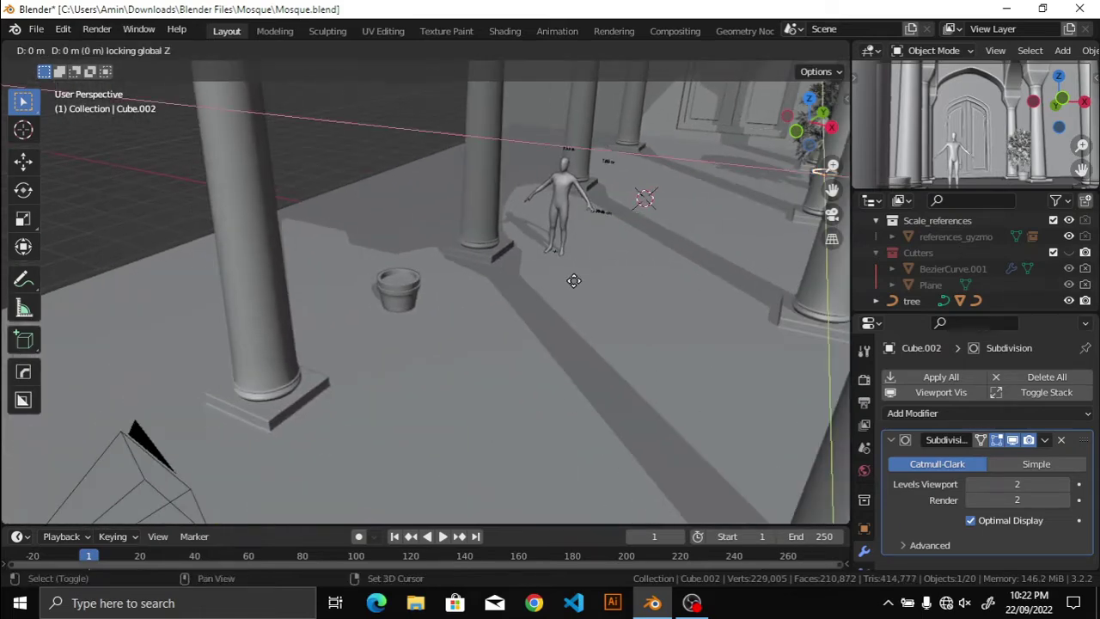
pyautogui.click(151, 384)
pyautogui.press('KP_7')
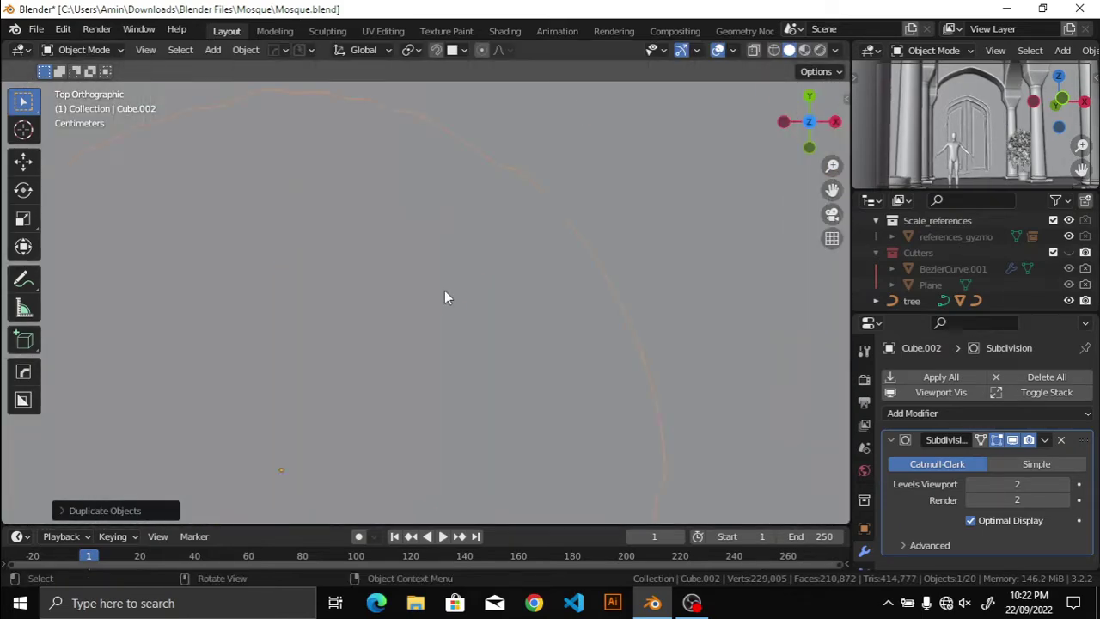
pyautogui.moveTo(444, 290); pyautogui.dragTo(515, 314, button='middle')
# Step: Isolate the new pot and soil in local view and clear the soil copy's parent
pyautogui.keyDown('shift'); pyautogui.click(532, 342); pyautogui.keyUp('shift')
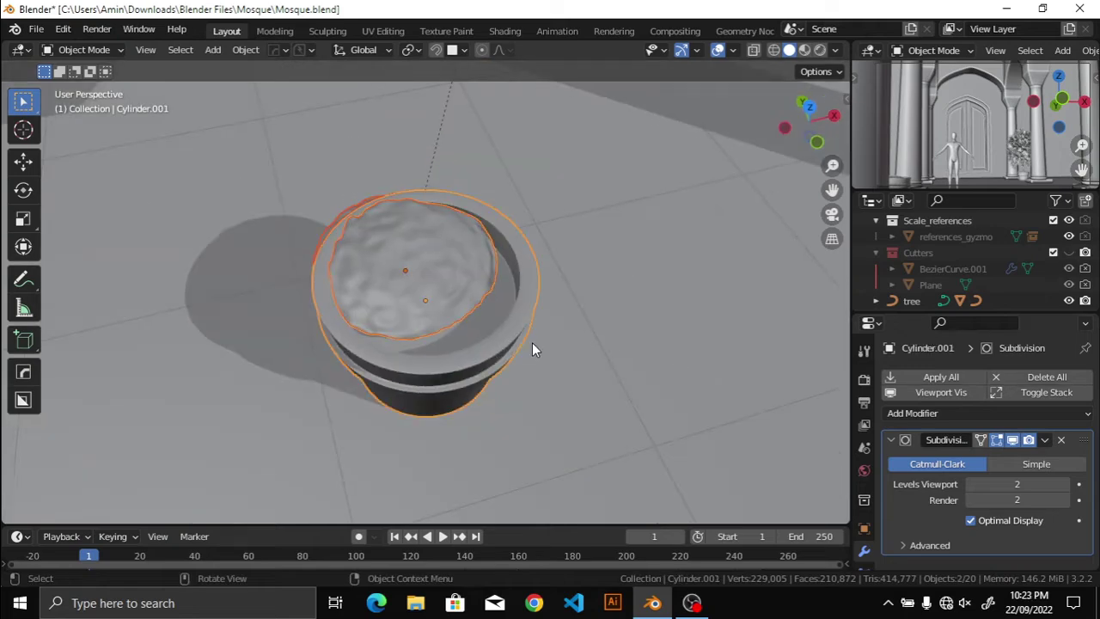
pyautogui.press('KP_Divide')
pyautogui.press('KP_7')
pyautogui.press('g')
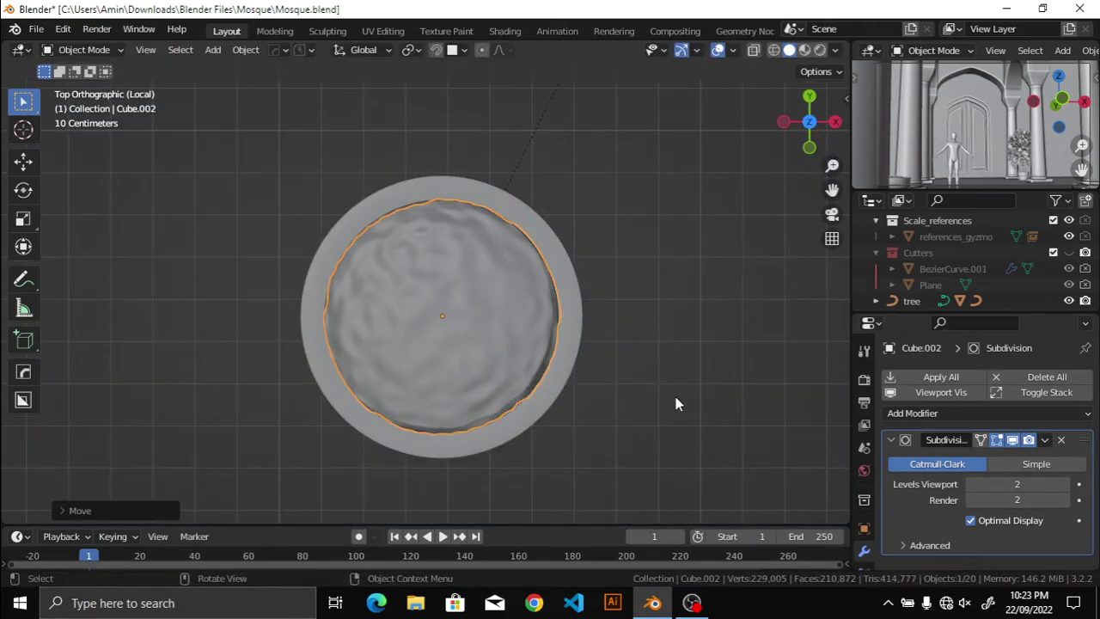
pyautogui.scroll(-1, 676, 404)
pyautogui.hotkey('alt', 'p')
pyautogui.click(591, 397)
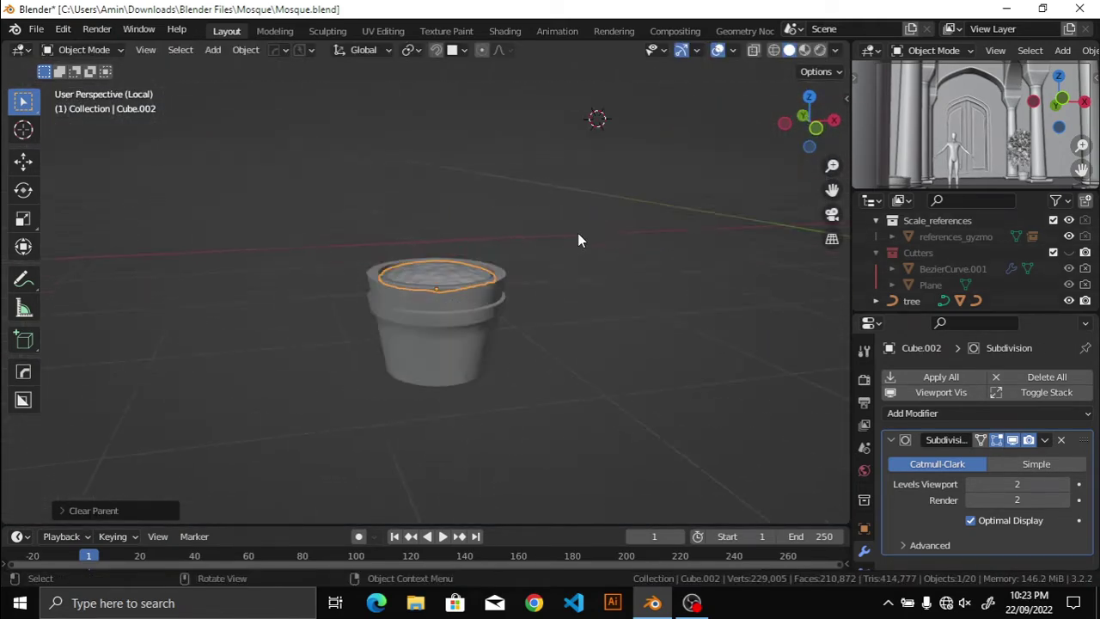
pyautogui.press('KP_Decimal')
pyautogui.moveTo(578, 241); pyautogui.dragTo(560, 310, button='middle')
pyautogui.scroll(-4, 429, 223)
# Step: In Edit Mode, select random soil vertices and move them vertically
pyautogui.press('Tab')
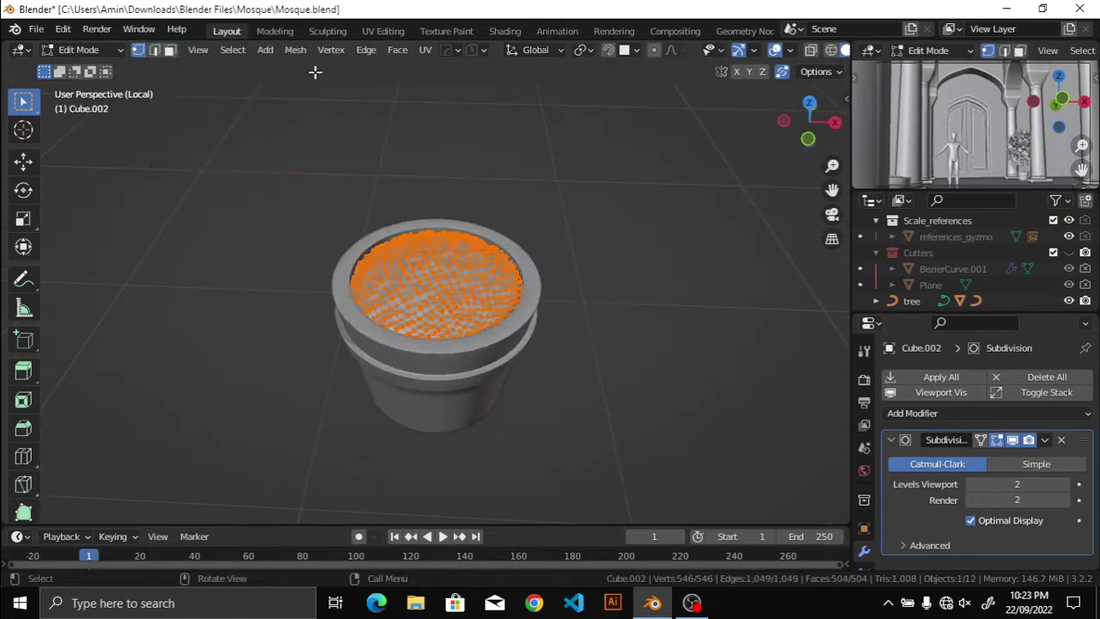
pyautogui.scroll(3, 709, 244)
pyautogui.moveTo(602, 215); pyautogui.dragTo(709, 244, button='middle')
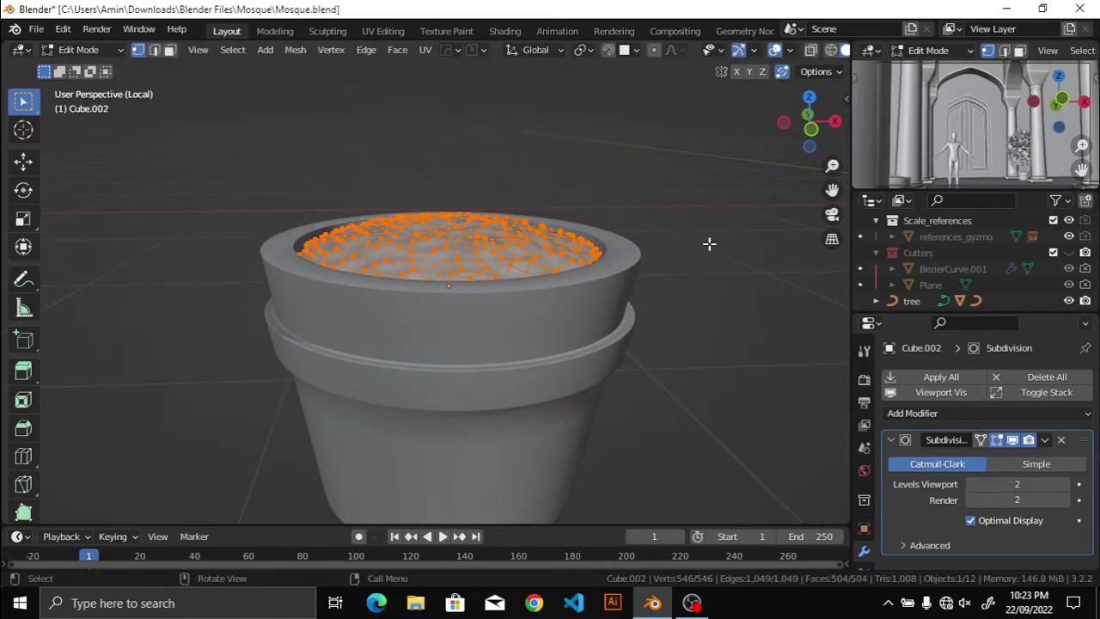
pyautogui.press('Escape')
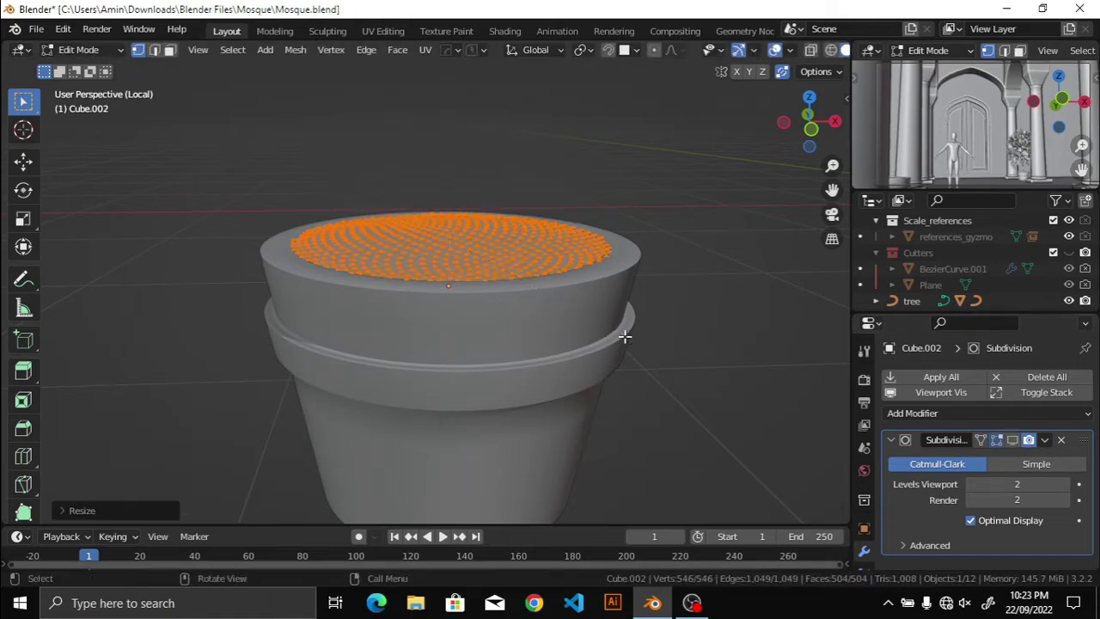
pyautogui.scroll(5, 643, 368)
pyautogui.scroll(-5, 344, 343)
pyautogui.hotkey('alt', 'a')
pyautogui.click(233, 49)
pyautogui.click(270, 180)
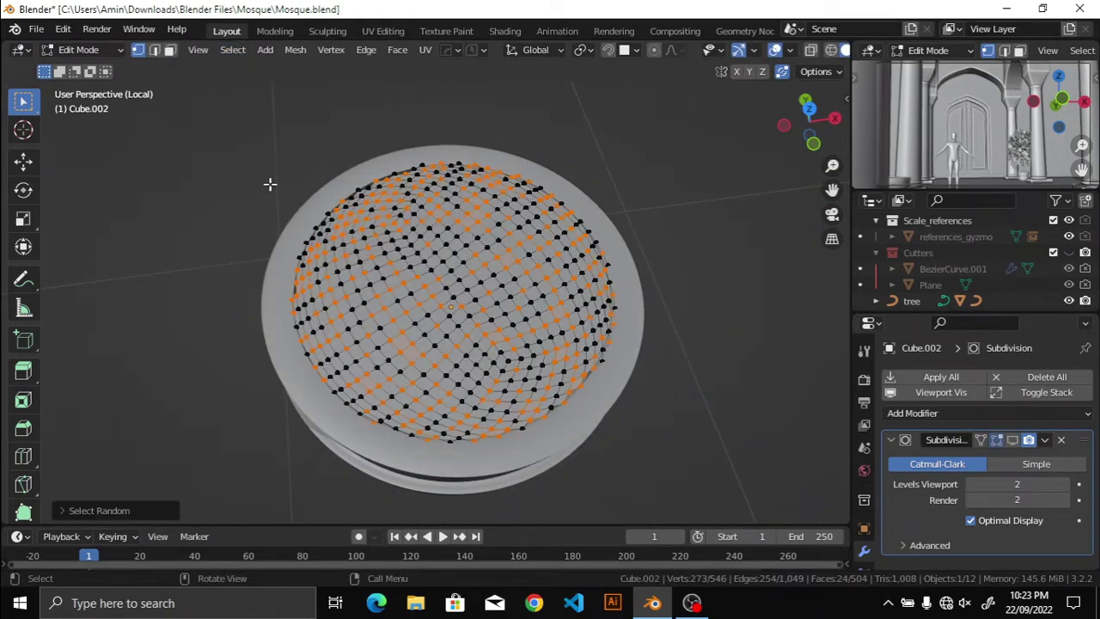
pyautogui.moveTo(270, 184); pyautogui.dragTo(624, 313, button='middle')
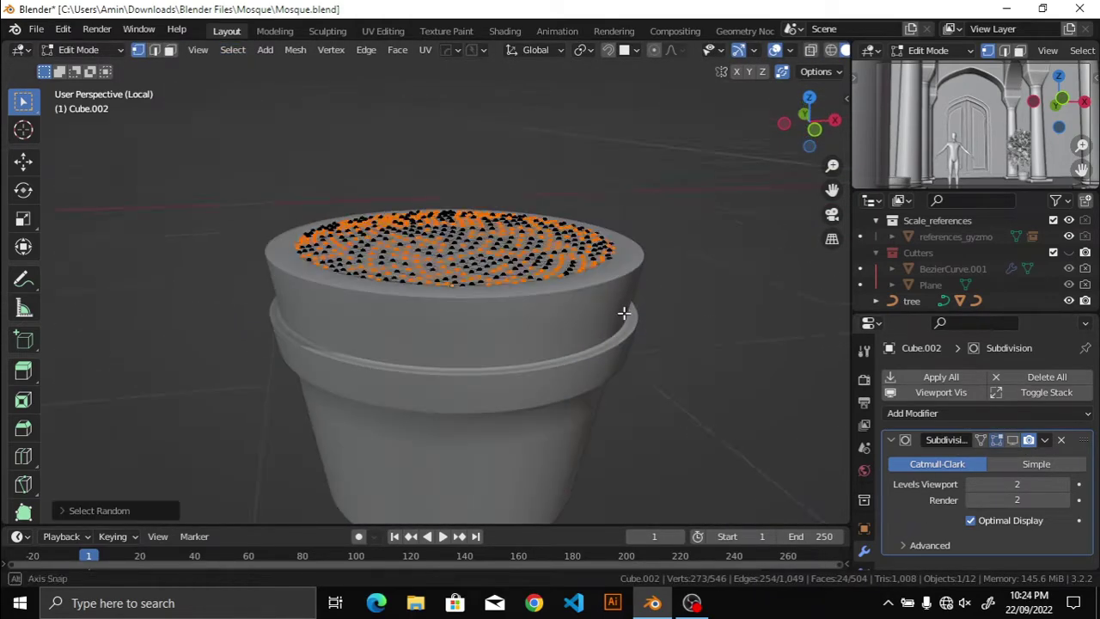
pyautogui.click(665, 363)
pyautogui.moveTo(673, 355); pyautogui.dragTo(679, 412, button='middle')
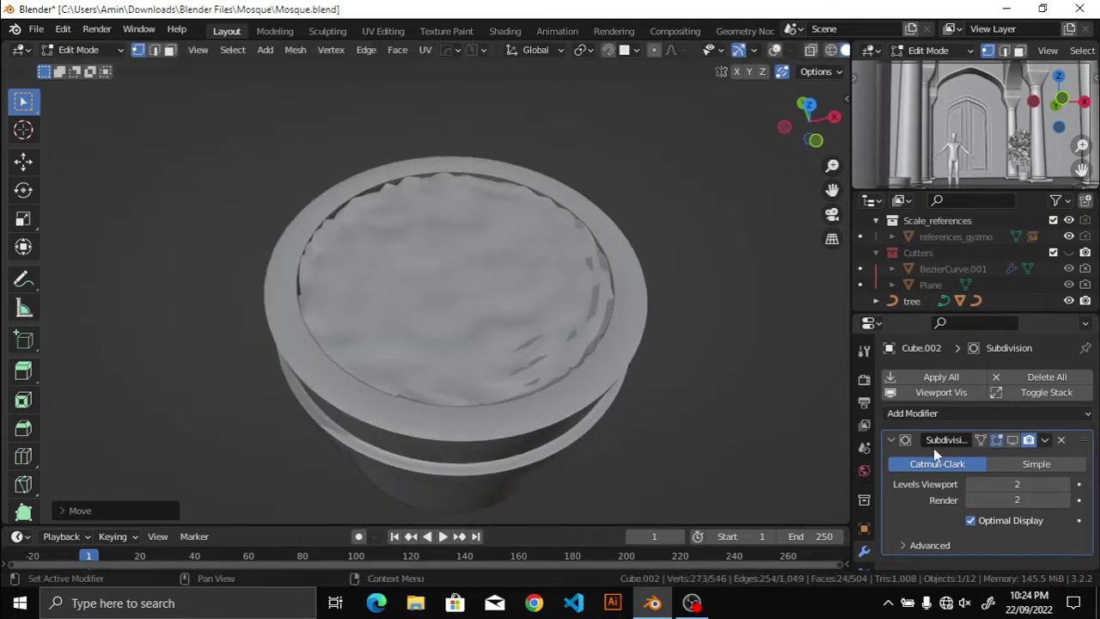
pyautogui.moveTo(688, 361); pyautogui.dragTo(685, 309, button='middle')
# Step: Raise soil vertices with proportional smooth falloff to form lumps
pyautogui.press('Tab')
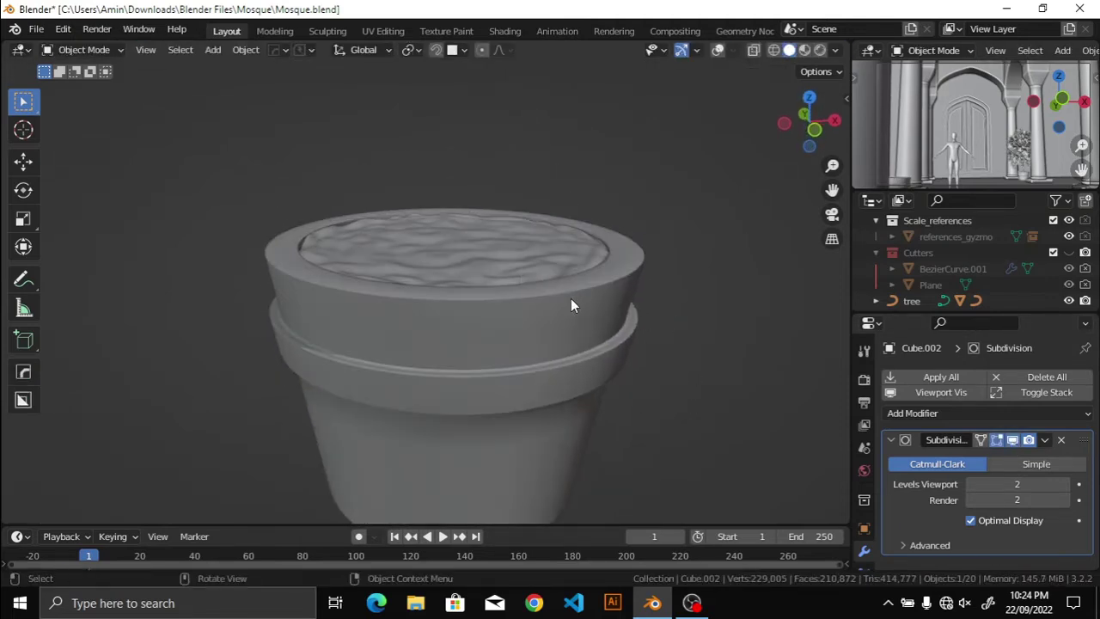
pyautogui.click(496, 165)
pyautogui.moveTo(550, 327); pyautogui.dragTo(487, 292, button='middle')
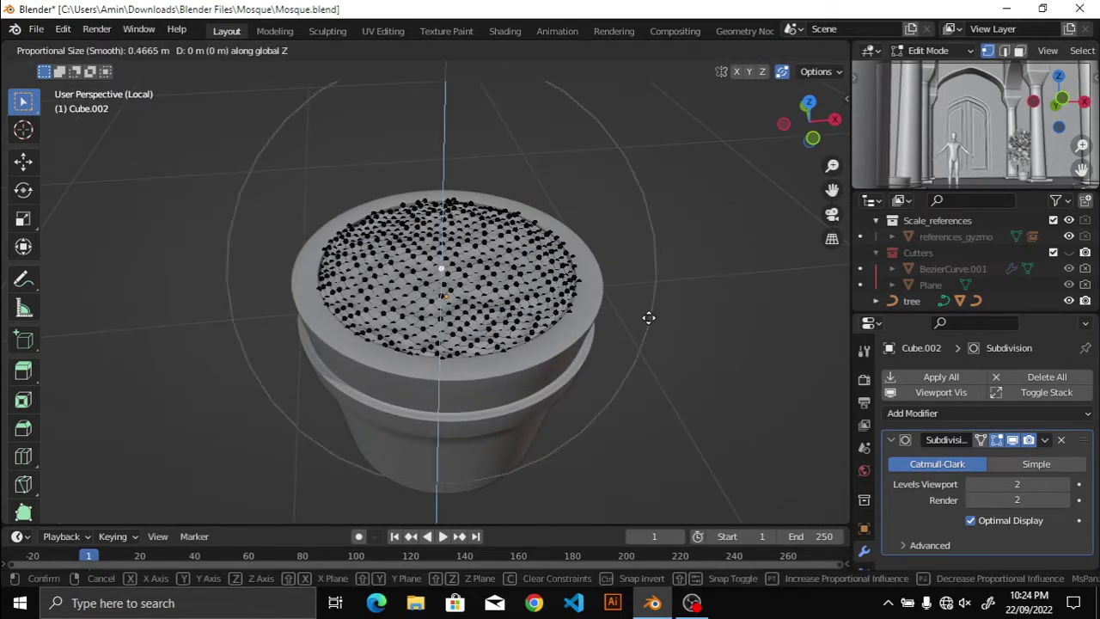
pyautogui.click(647, 300)
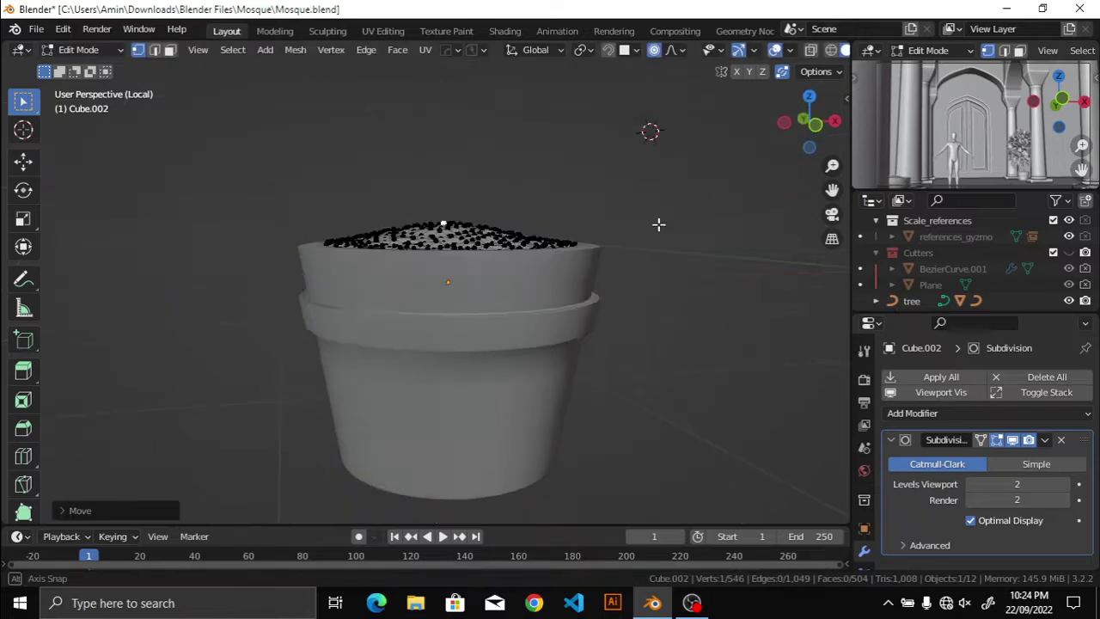
pyautogui.moveTo(658, 224)
pyautogui.mouseDown(button='middle')
pyautogui.moveTo(656, 336)
pyautogui.moveTo(432, 313)
pyautogui.moveTo(604, 404)
pyautogui.mouseUp(button='middle')
pyautogui.scroll(2, 398, 248)
pyautogui.scroll(-1, 616, 314)
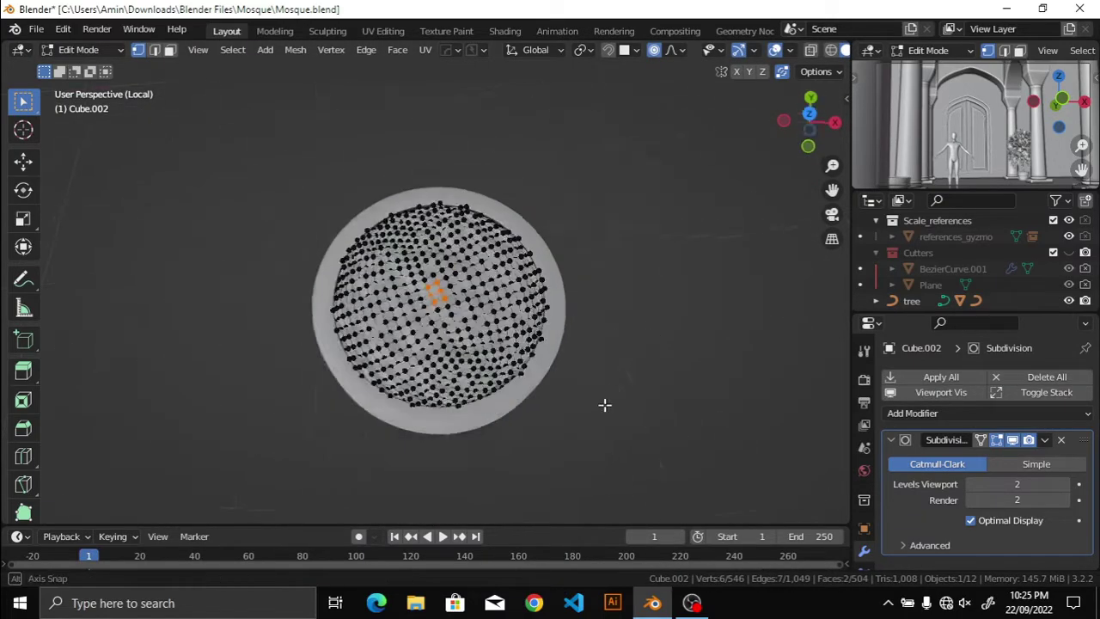
pyautogui.scroll(2, 484, 359)
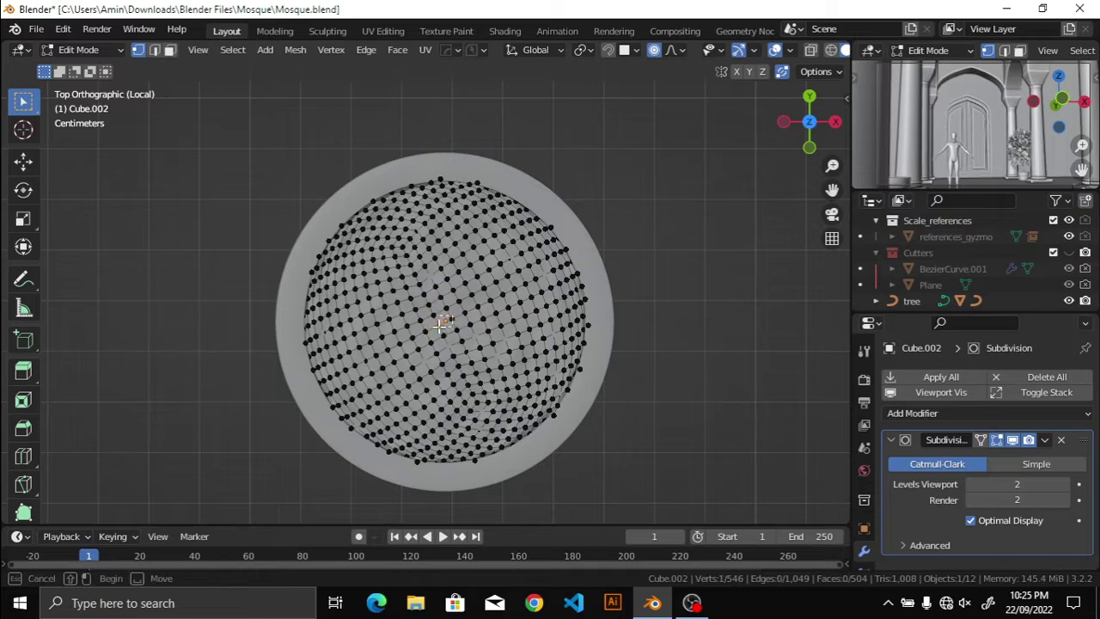
pyautogui.moveTo(461, 337); pyautogui.dragTo(622, 340, button='middle')
pyautogui.press('g')
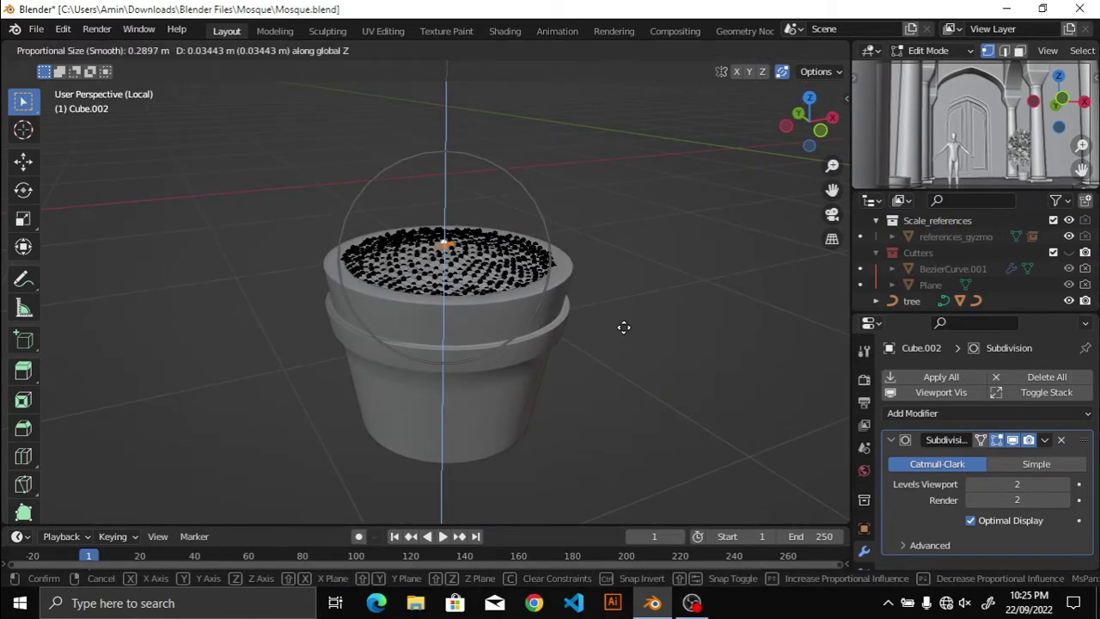
pyautogui.click(624, 324)
# Step: Select another random scatter of soil vertices, then select all vertices from top view
pyautogui.scroll(2, 634, 295)
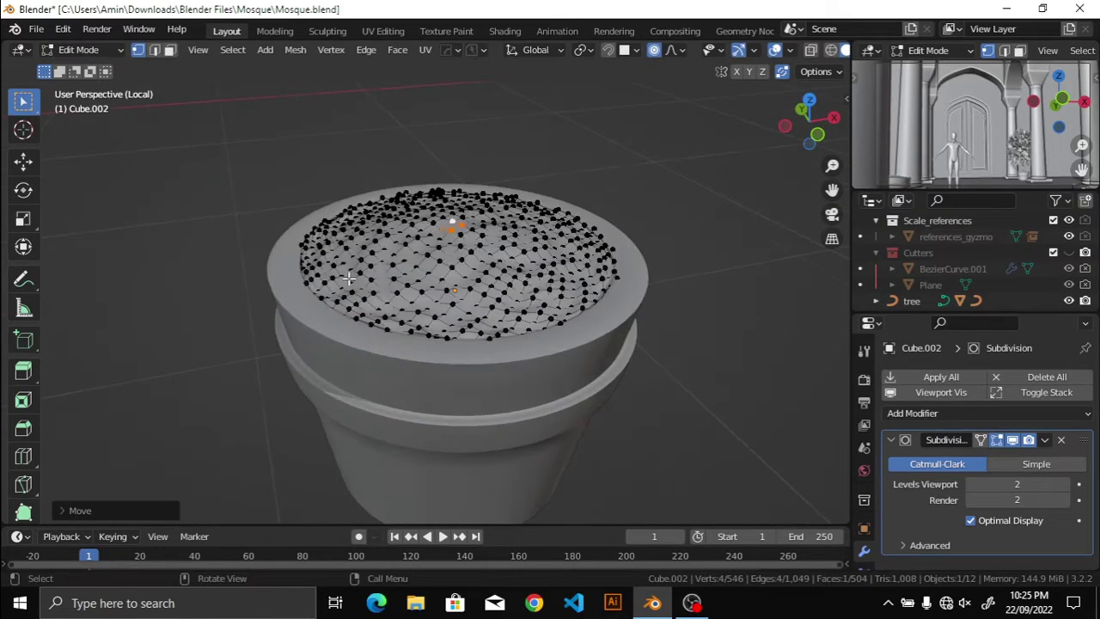
pyautogui.click(232, 49)
pyautogui.click(270, 180)
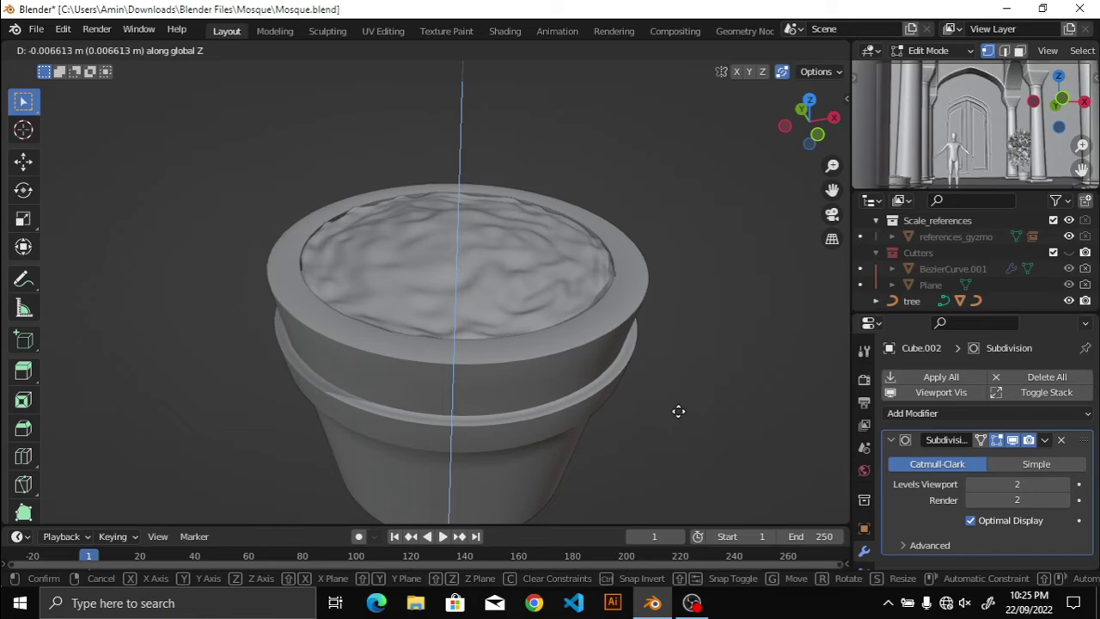
pyautogui.scroll(4, 744, 410)
pyautogui.scroll(-3, 695, 349)
pyautogui.click(696, 349)
pyautogui.press('KP_7')
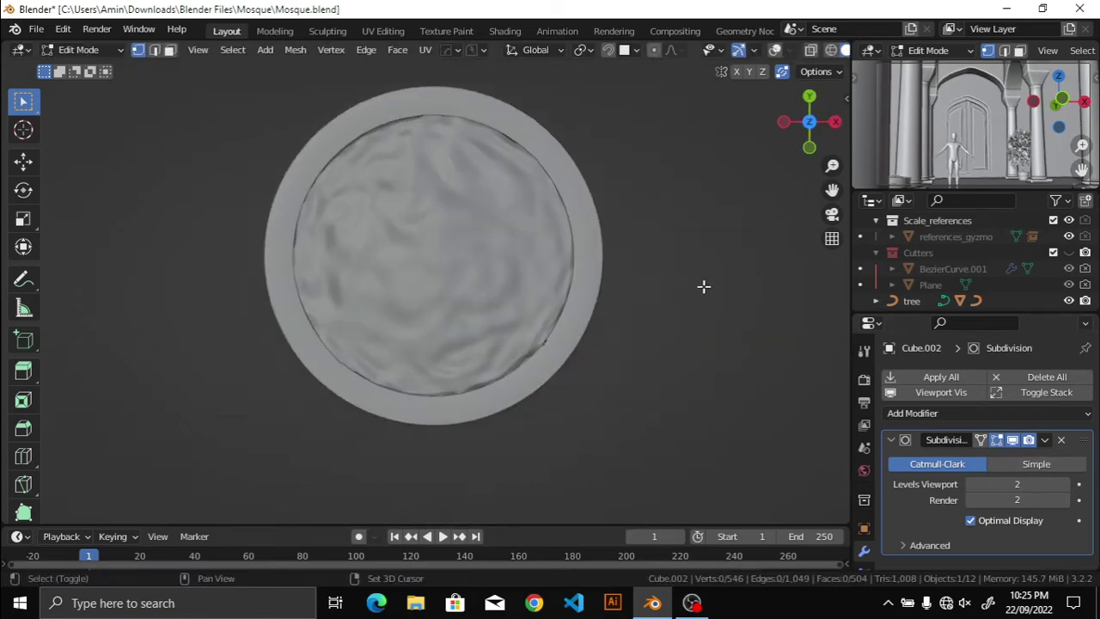
pyautogui.scroll(3, 718, 397)
pyautogui.hotkey('shift', 'alt', 'z')
pyautogui.press('a')
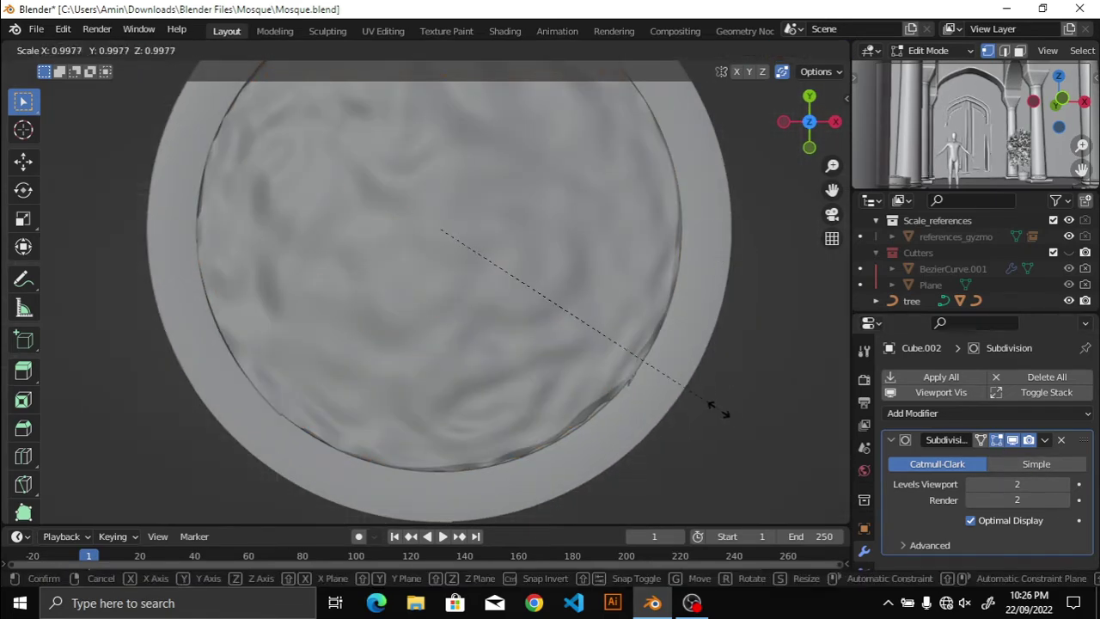
# Step: Shrink the soil slightly to fit the pot rim, return to Object Mode and exit local view
pyautogui.click(714, 370)
pyautogui.scroll(-3, 714, 382)
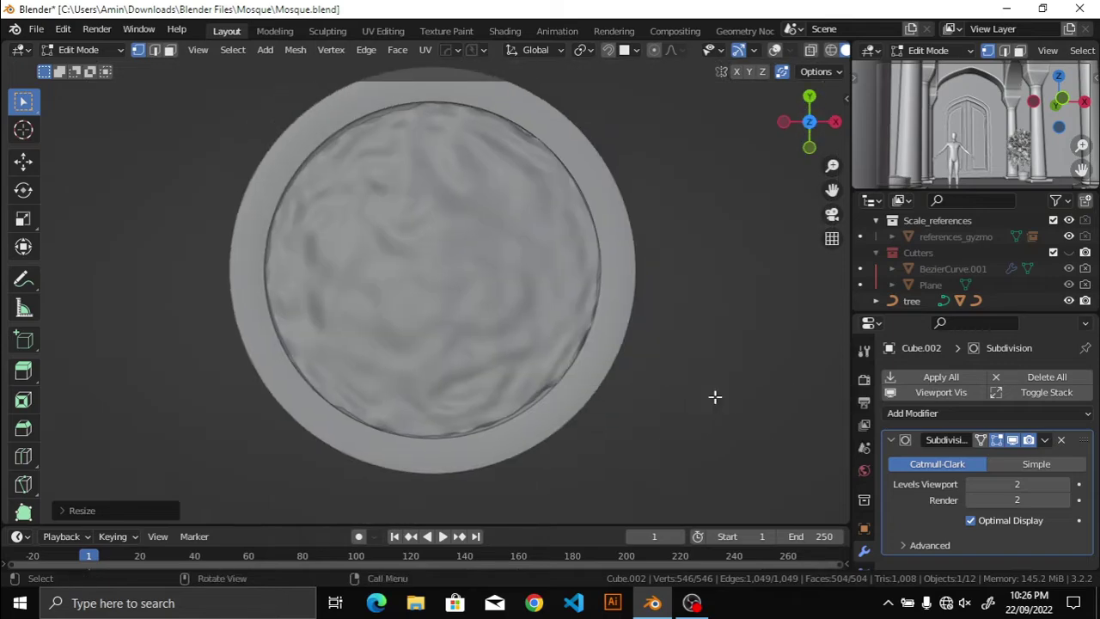
pyautogui.click(714, 399)
pyautogui.scroll(-3, 648, 366)
pyautogui.press('Tab')
pyautogui.moveTo(648, 366); pyautogui.dragTo(631, 277, button='middle')
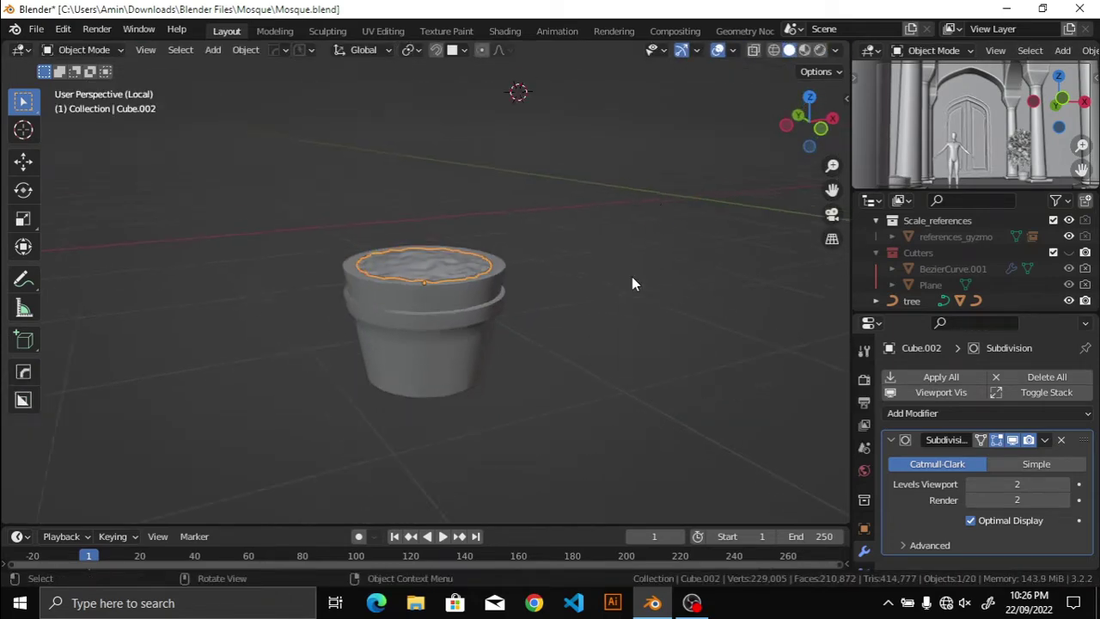
pyautogui.press('KP_Divide')
pyautogui.moveTo(518, 316); pyautogui.dragTo(474, 316, button='middle')
# Step: Add a Sapling Tree Gen tree and load a preset for a smaller tree
pyautogui.hotkey('shift', 'a')
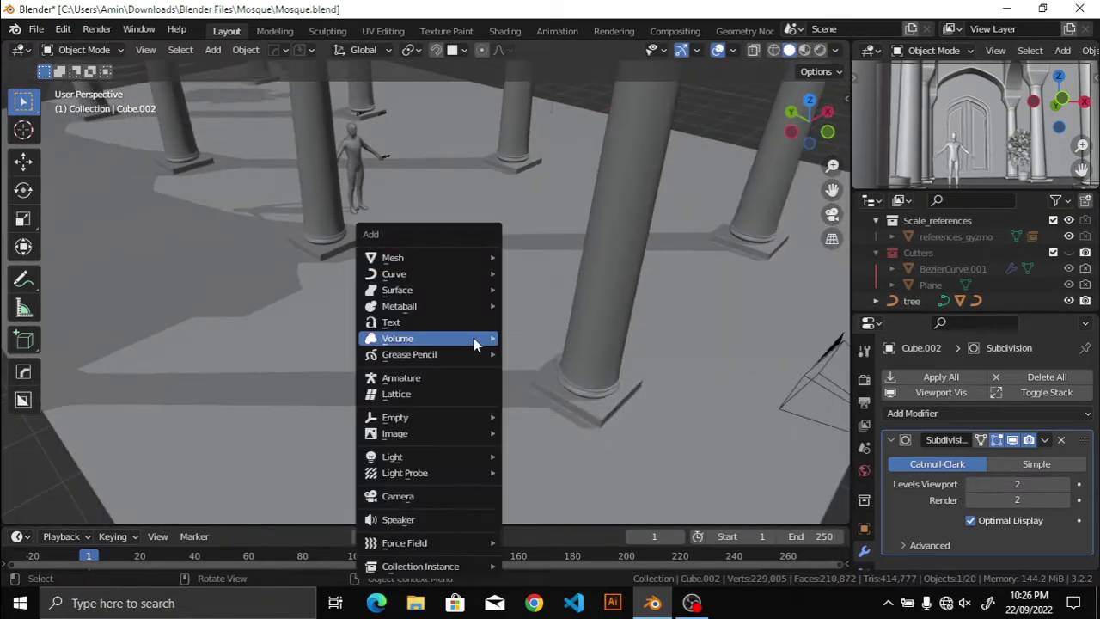
pyautogui.press('Up')
pyautogui.press('Return')
pyautogui.moveTo(537, 279); pyautogui.dragTo(180, 252, button='middle')
pyautogui.scroll(-3, 180, 252)
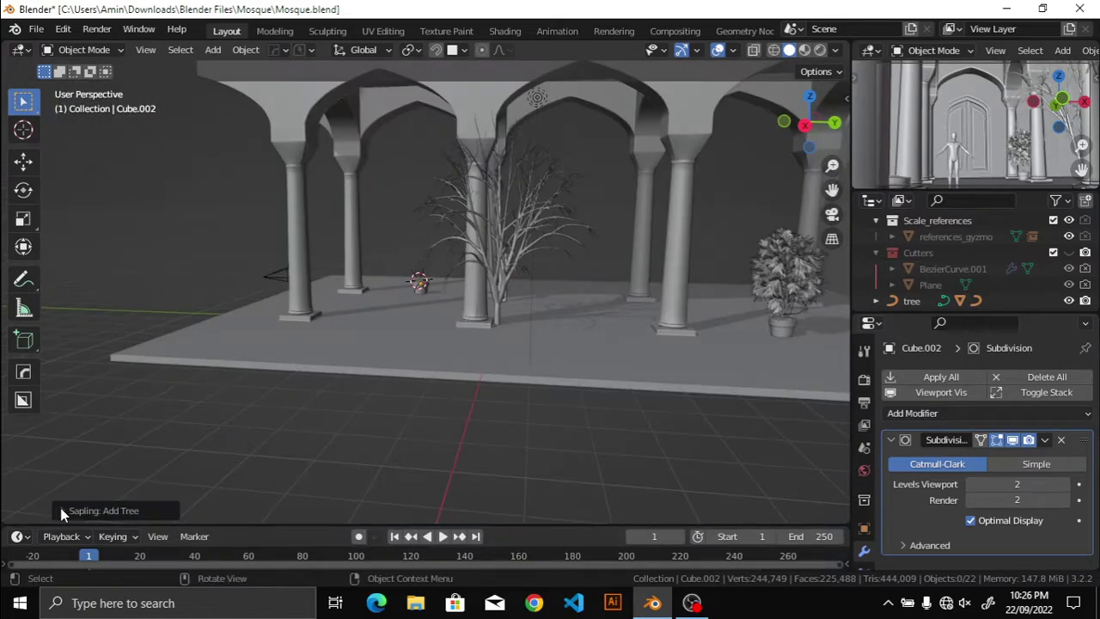
pyautogui.click(103, 511)
pyautogui.click(189, 364)
pyautogui.click(142, 409)
pyautogui.click(120, 345)
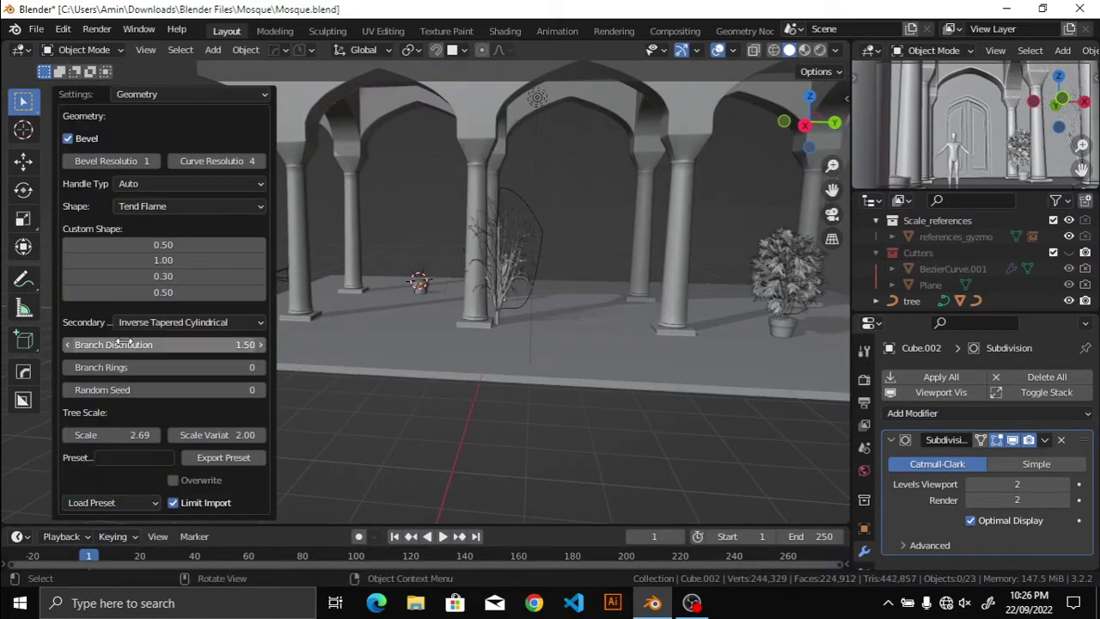
# Step: Enable Show Leaves in the tree's Leaves settings
pyautogui.scroll(1, 138, 102)
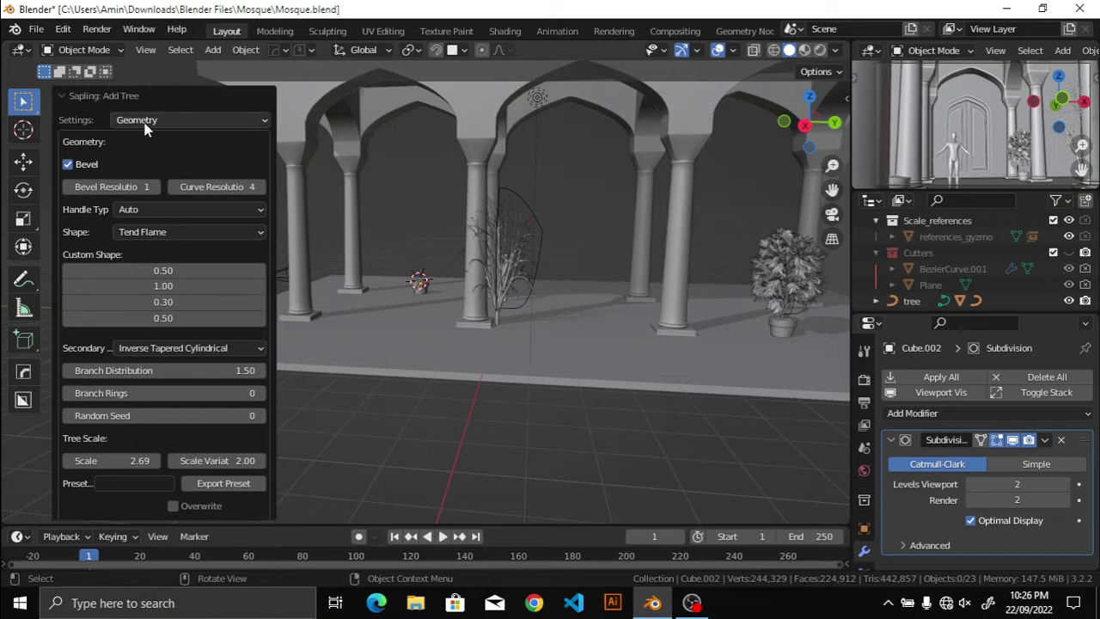
pyautogui.click(189, 117)
pyautogui.click(142, 224)
pyautogui.click(156, 227)
pyautogui.press('KP_Decimal')
pyautogui.scroll(-5, 469, 273)
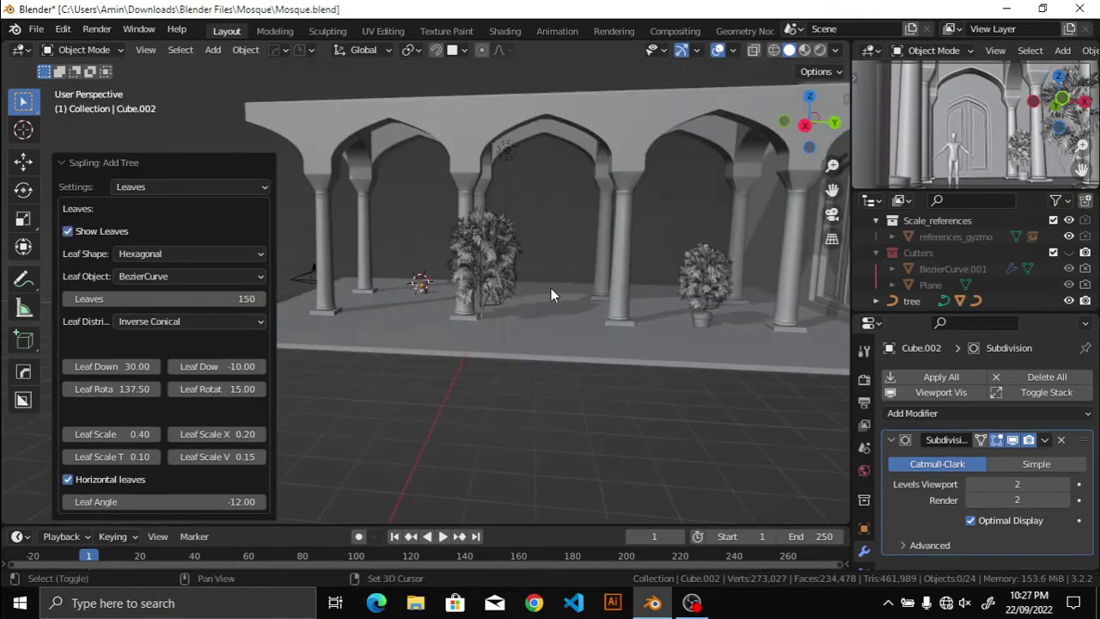
pyautogui.scroll(5, 553, 289)
pyautogui.scroll(2, 545, 299)
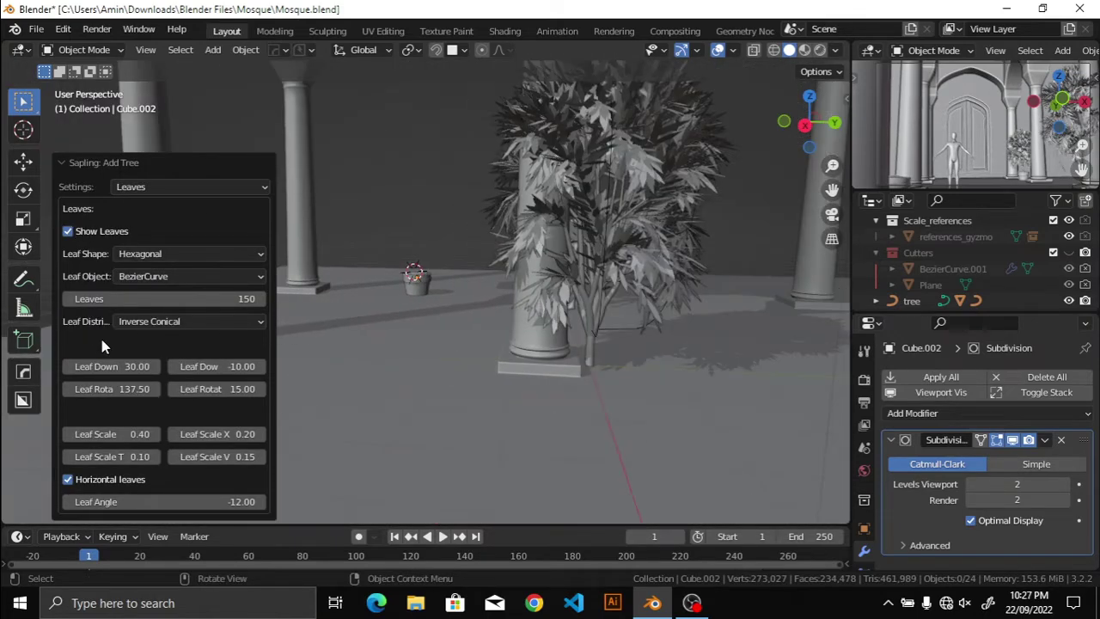
# Step: In the Pruning settings, try prune ratios 0.80 and 0.70
pyautogui.click(162, 186)
pyautogui.click(172, 276)
pyautogui.write('0.8')
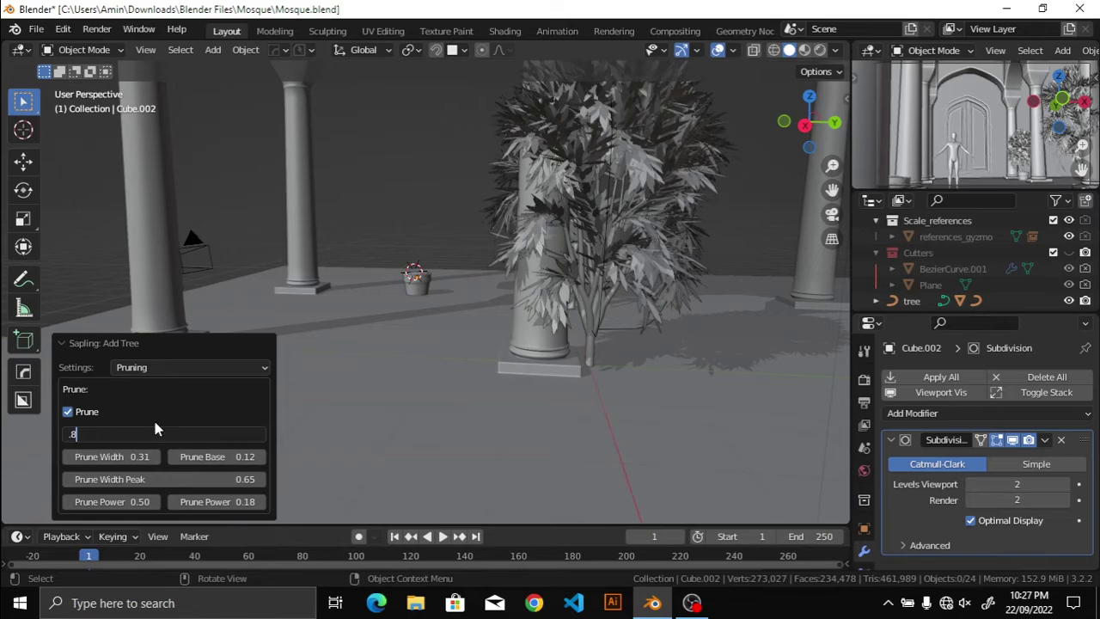
pyautogui.press('Return')
pyautogui.scroll(-4, 452, 346)
pyautogui.scroll(4, 486, 391)
pyautogui.scroll(2, 486, 392)
pyautogui.write('.7')
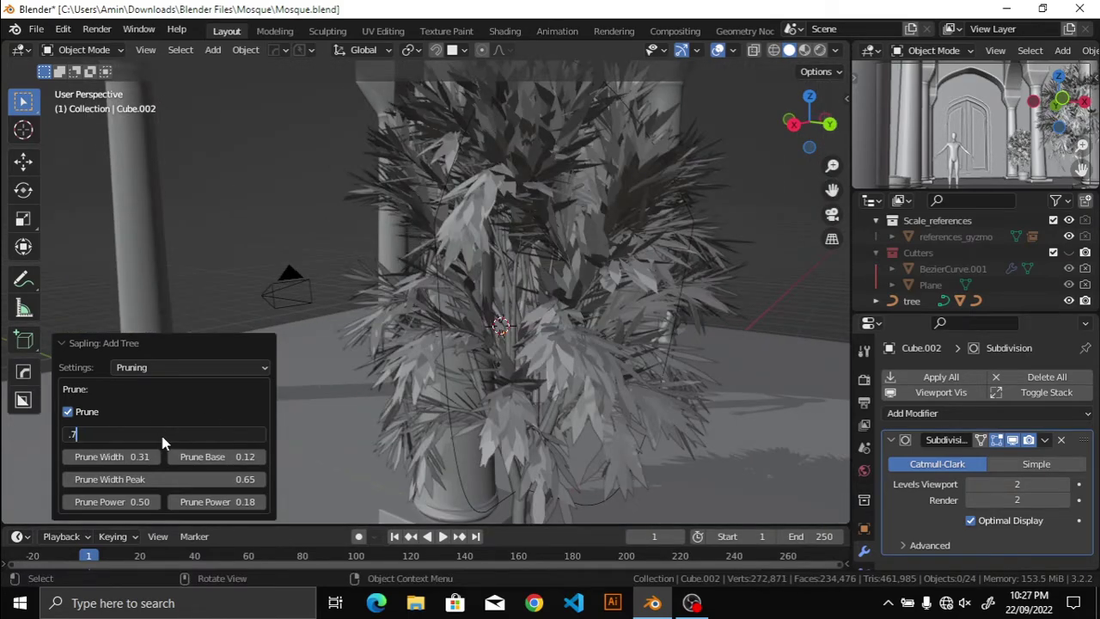
pyautogui.press('Return')
# Step: Set the final prune ratio to 0.90 and select the new tree
pyautogui.scroll(-5, 181, 405)
pyautogui.write('0.9')
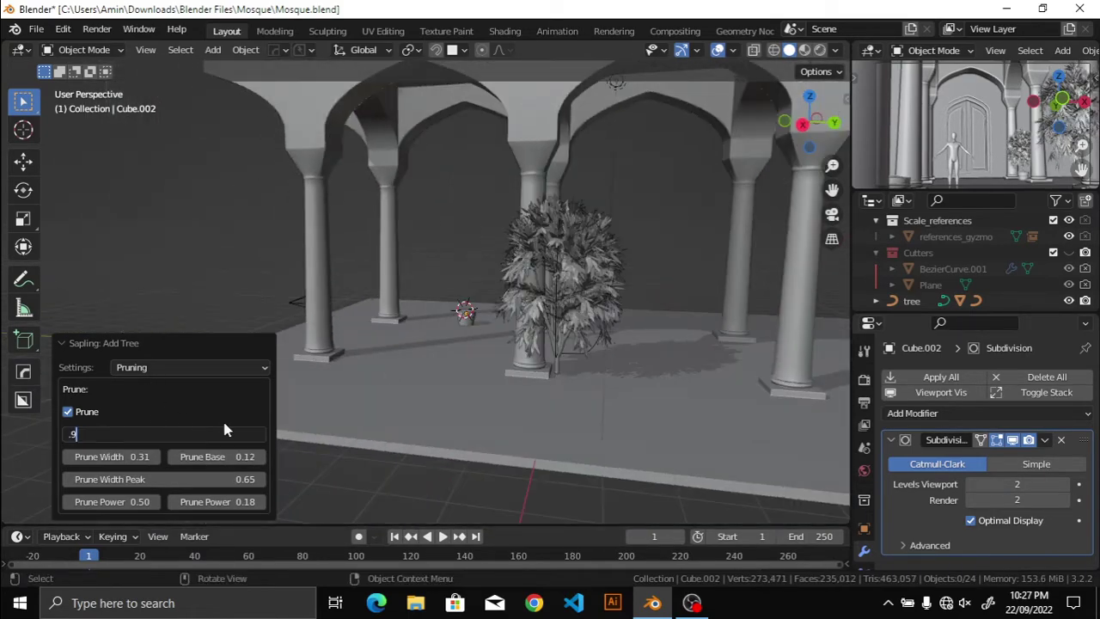
pyautogui.press('Return')
pyautogui.scroll(3, 668, 348)
pyautogui.scroll(-3, 564, 346)
pyautogui.scroll(-2, 559, 395)
pyautogui.scroll(4, 559, 395)
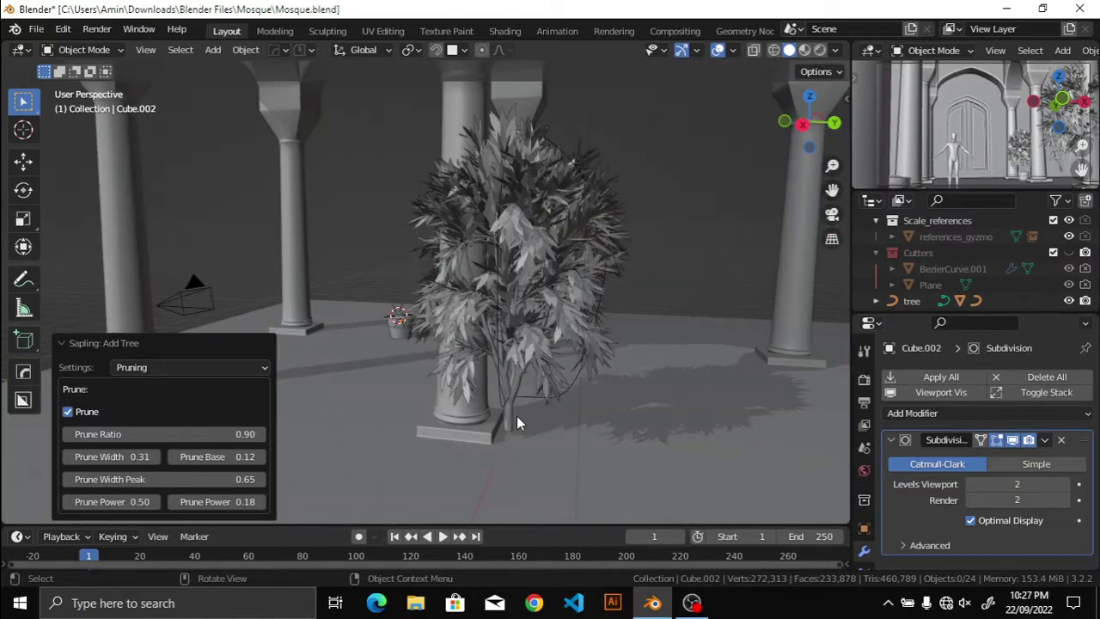
pyautogui.click(516, 416)
pyautogui.scroll(-4, 550, 414)
pyautogui.moveTo(550, 414); pyautogui.dragTo(305, 406, button='middle')
# Step: Snap the tree onto the pot's position and move it vertically into the pot
pyautogui.hotkey('shift', 's')
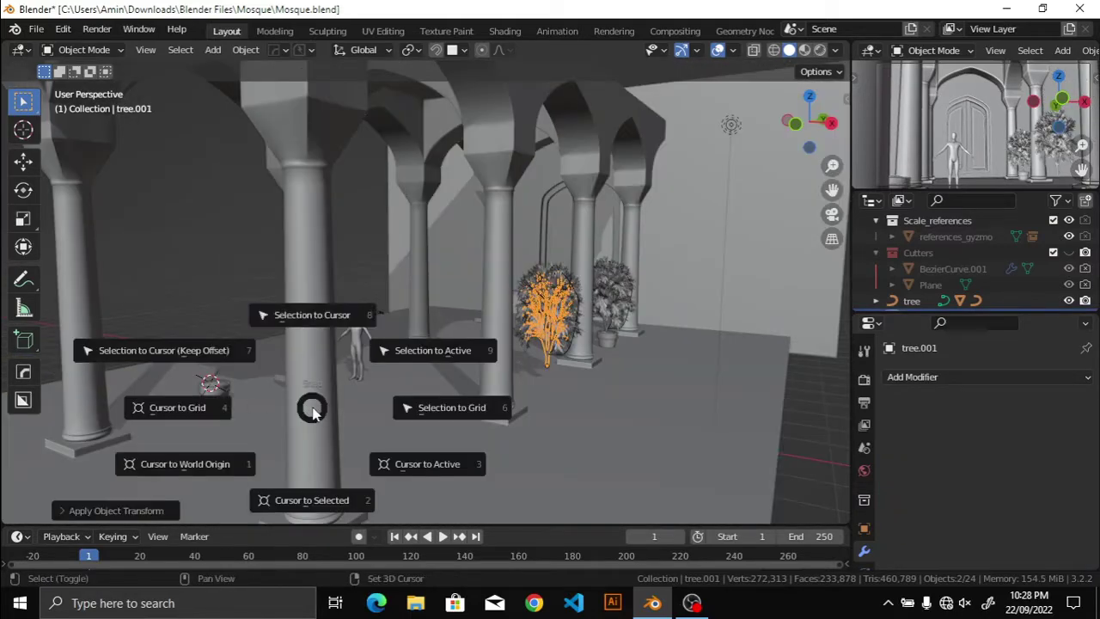
pyautogui.click(287, 357)
pyautogui.press('KP_7')
pyautogui.scroll(-3, 517, 383)
pyautogui.scroll(3, 516, 383)
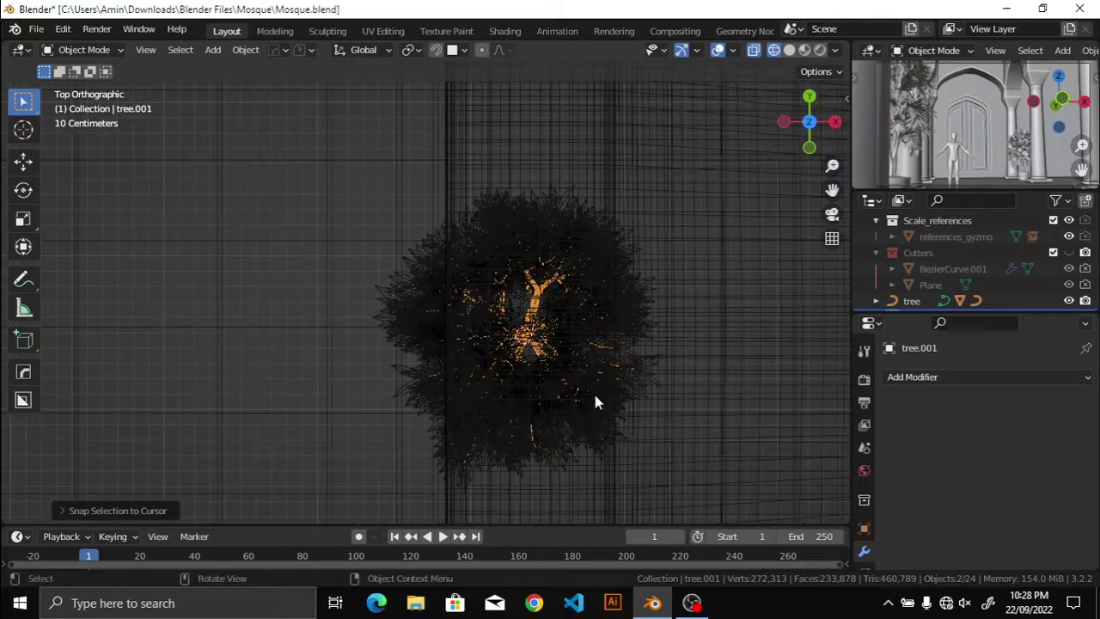
pyautogui.moveTo(554, 415); pyautogui.dragTo(616, 309, button='middle')
pyautogui.press('g')
pyautogui.press('z')
pyautogui.click(586, 390)
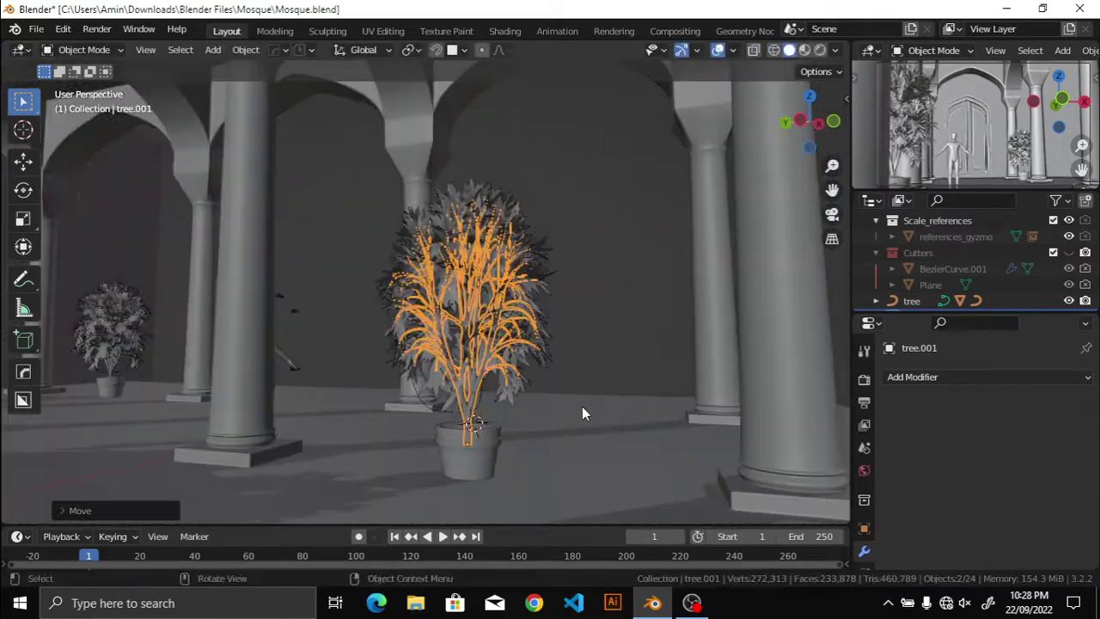
# Step: From a side view, lower the tree further down into its pot
pyautogui.scroll(3, 586, 384)
pyautogui.scroll(3, 527, 407)
pyautogui.press('KP_Decimal')
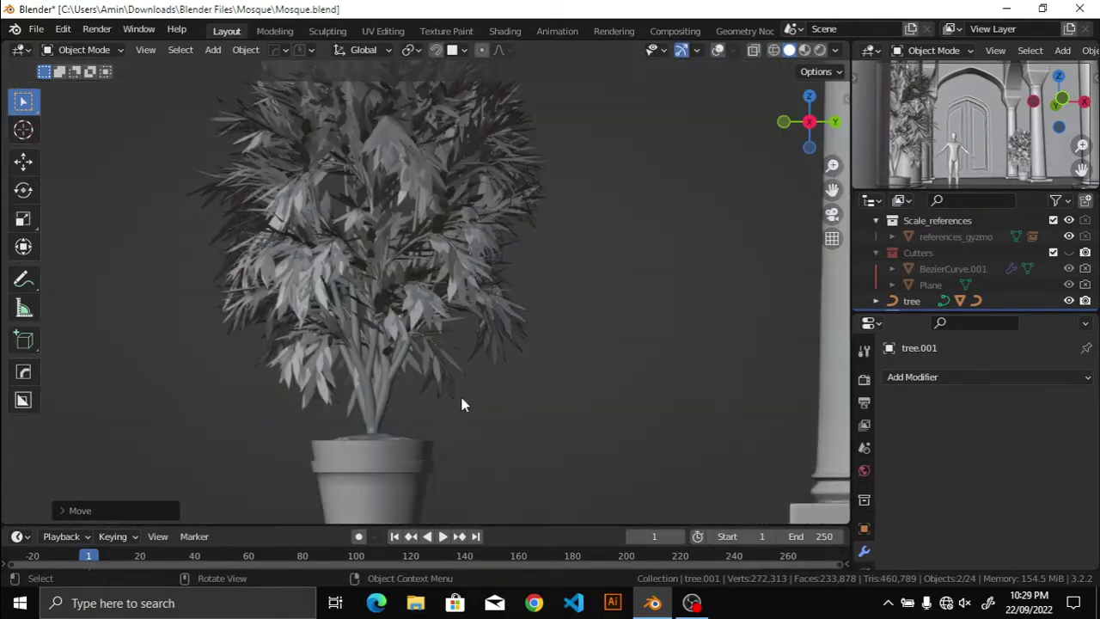
pyautogui.press('KP_3')
pyautogui.scroll(-1, 1034, 262)
pyautogui.press('g')
pyautogui.press('z')
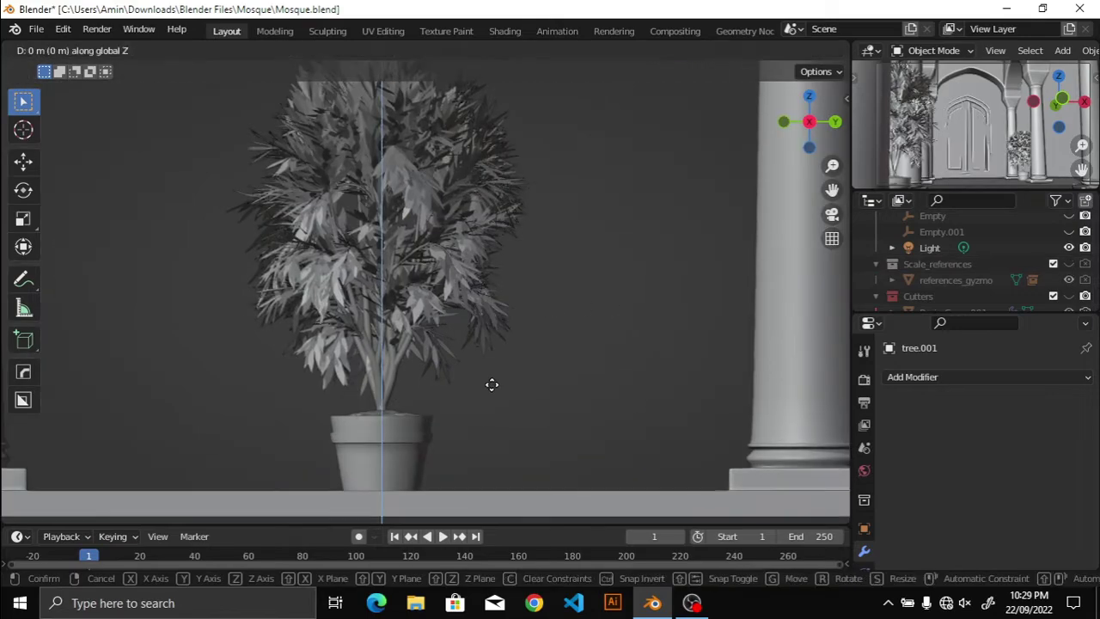
pyautogui.click(480, 378)
# Step: Select the pot's parts together with the tree.001 plant
pyautogui.scroll(-3, 478, 378)
pyautogui.moveTo(478, 378)
pyautogui.mouseDown(button='middle')
pyautogui.moveTo(615, 392)
pyautogui.moveTo(501, 369)
pyautogui.mouseUp(button='middle')
pyautogui.scroll(3, 615, 392)
pyautogui.scroll(4, 562, 374)
pyautogui.scroll(-5, 561, 368)
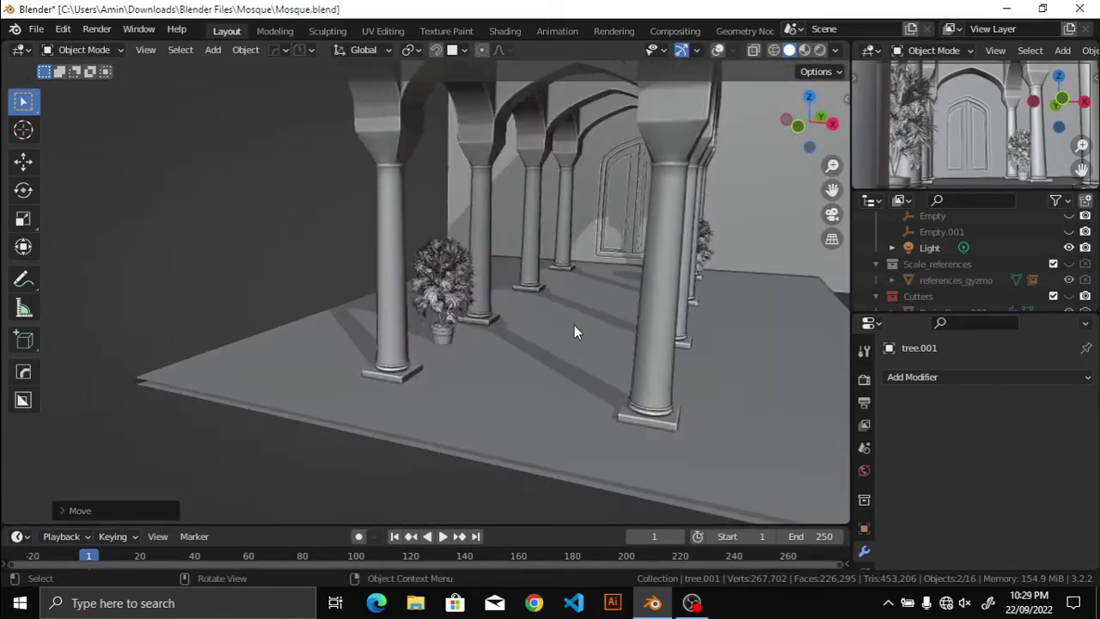
pyautogui.scroll(3, 584, 326)
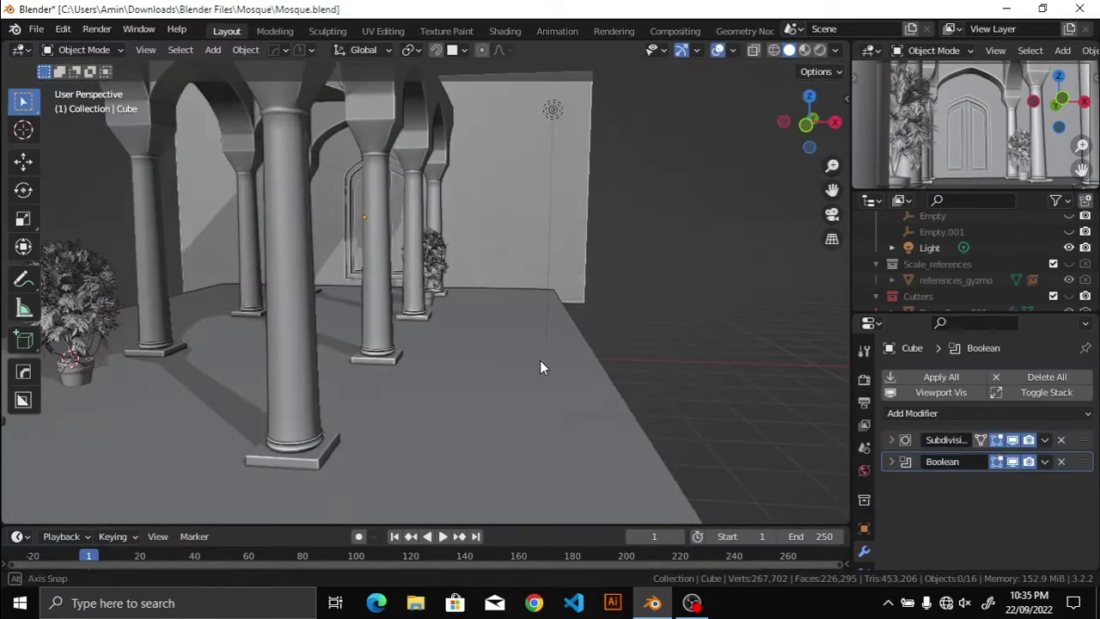
pyautogui.moveTo(539, 367); pyautogui.dragTo(615, 422, button='middle')
pyautogui.click(562, 418)
pyautogui.keyDown('shift'); pyautogui.click(570, 391); pyautogui.keyUp('shift')
pyautogui.scroll(3, 570, 391)
pyautogui.keyDown('shift'); pyautogui.click(340, 352); pyautogui.keyUp('shift')
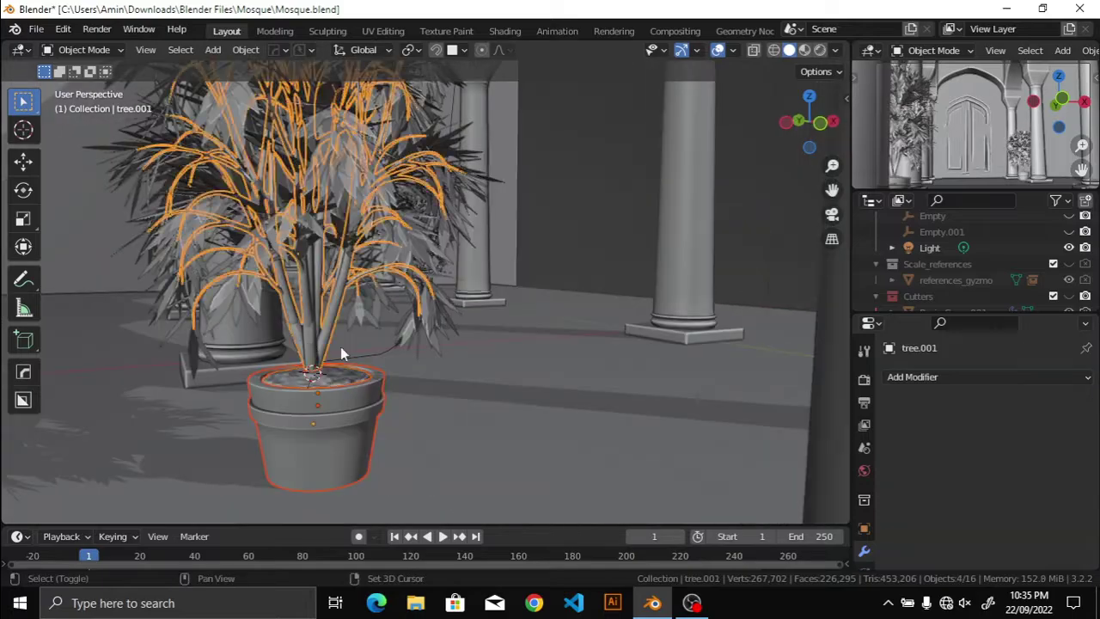
pyautogui.scroll(-5, 430, 349)
# Step: In an X-ray top view, select and place pot Cylinder.001, then select soil mound Cube.002
pyautogui.press('KP_7')
pyautogui.hotkey('alt', 'z')
pyautogui.scroll(-1, 395, 322)
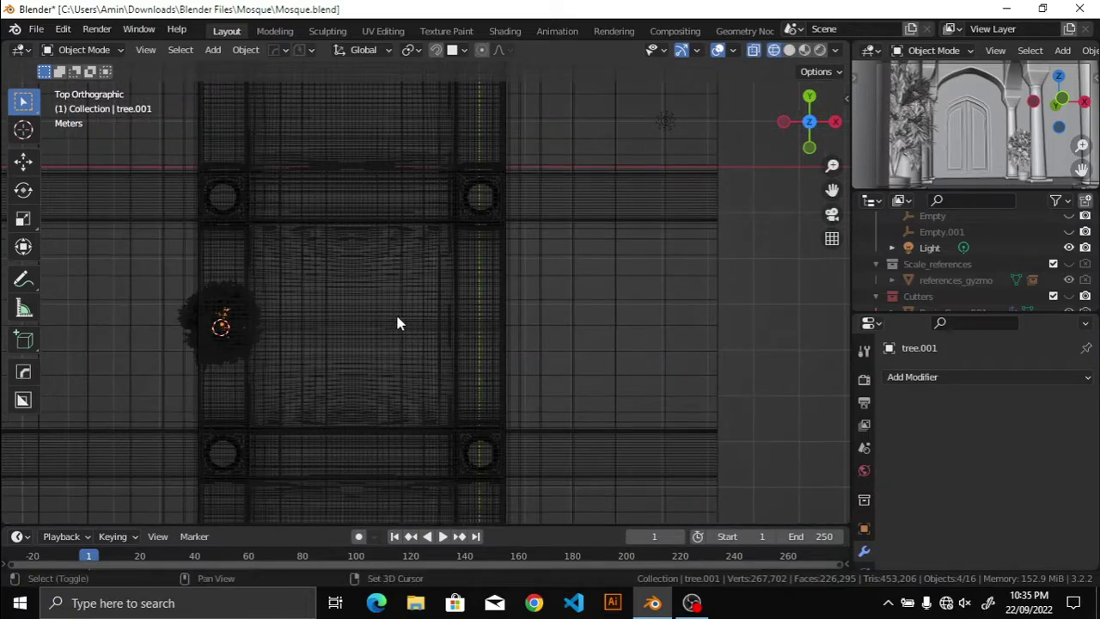
pyautogui.scroll(3, 515, 369)
pyautogui.moveTo(462, 398)
pyautogui.mouseDown(button='middle')
pyautogui.moveTo(384, 307)
pyautogui.moveTo(283, 432)
pyautogui.moveTo(303, 398)
pyautogui.mouseUp(button='middle')
pyautogui.click(282, 432)
pyautogui.press('KP_7')
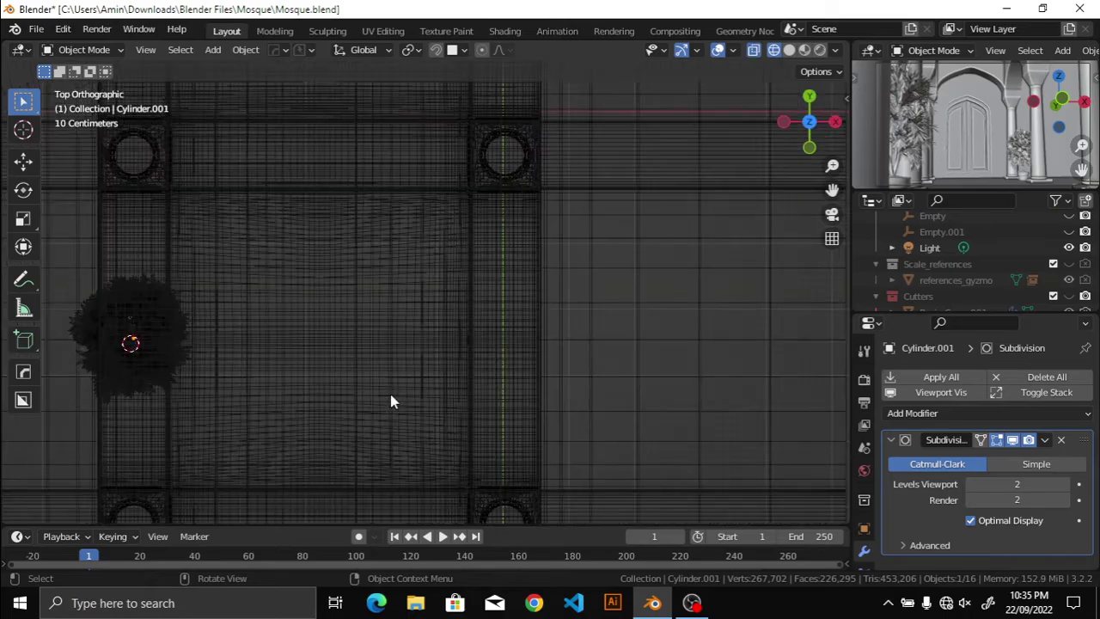
pyautogui.click(757, 395)
pyautogui.moveTo(757, 395)
pyautogui.mouseDown(button='middle')
pyautogui.moveTo(449, 327)
pyautogui.moveTo(187, 360)
pyautogui.moveTo(479, 338)
pyautogui.mouseUp(button='middle')
pyautogui.click(187, 360)
# Step: Duplicate the soil mound along the X axis and frame the copy
pyautogui.press('KP_7')
pyautogui.hotkey('shift', 'd')
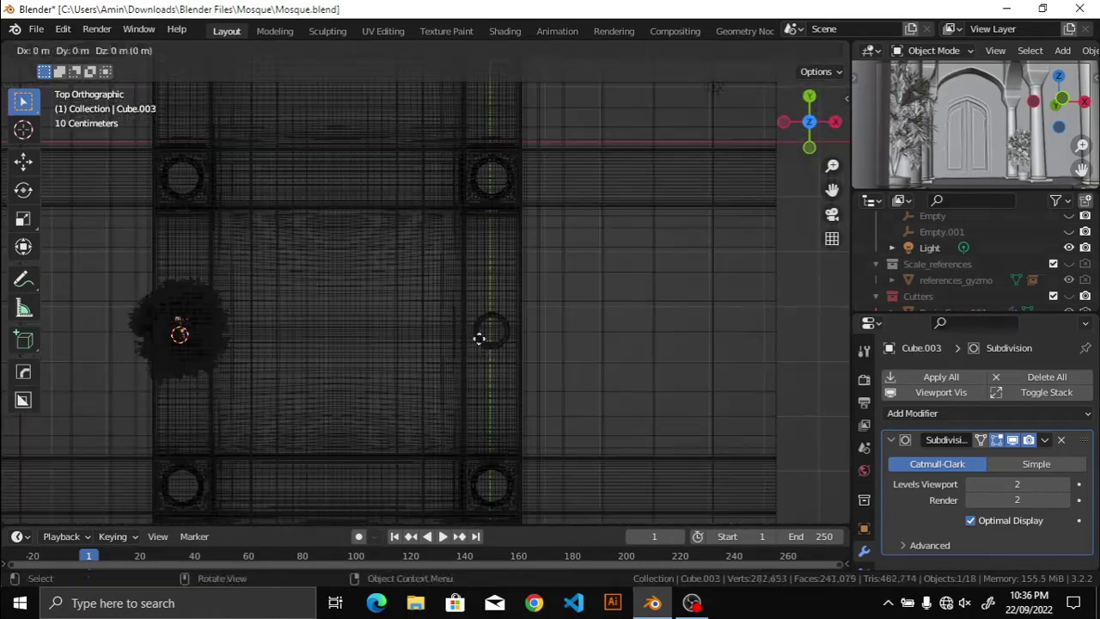
pyautogui.press('x')
pyautogui.press('KP_Decimal')
pyautogui.scroll(2, 587, 342)
pyautogui.press('z')
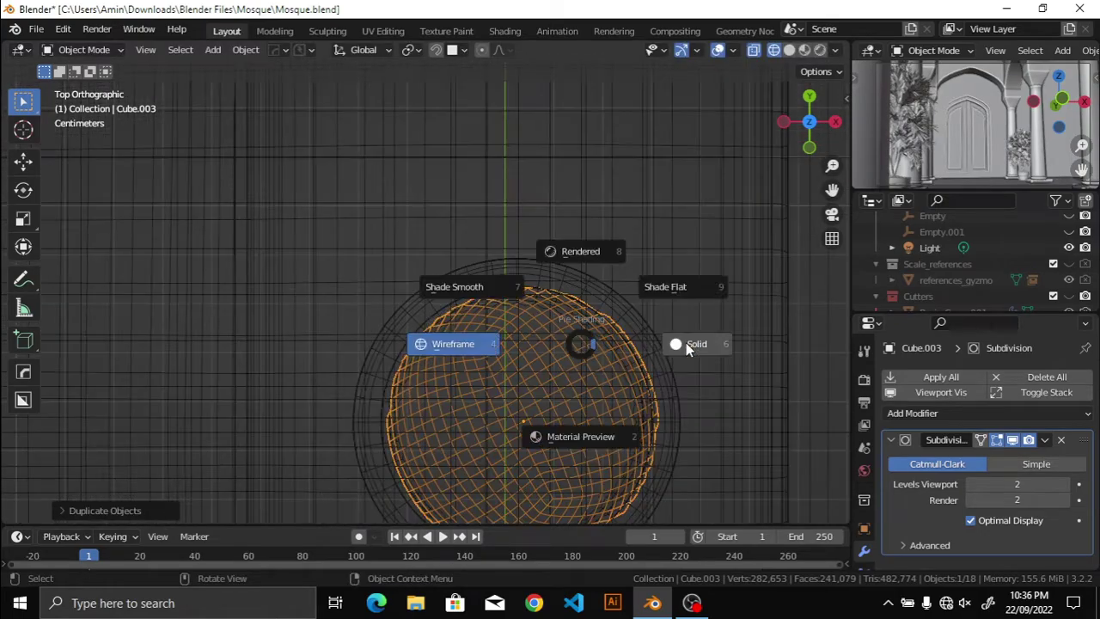
pyautogui.click(685, 341)
pyautogui.press('z')
pyautogui.click(522, 351)
# Step: Isolate the copied soil with its pot in local view and seat the soil inside the pot
pyautogui.moveTo(522, 350); pyautogui.dragTo(495, 258, button='middle')
pyautogui.keyDown('shift'); pyautogui.click(422, 238); pyautogui.keyUp('shift')
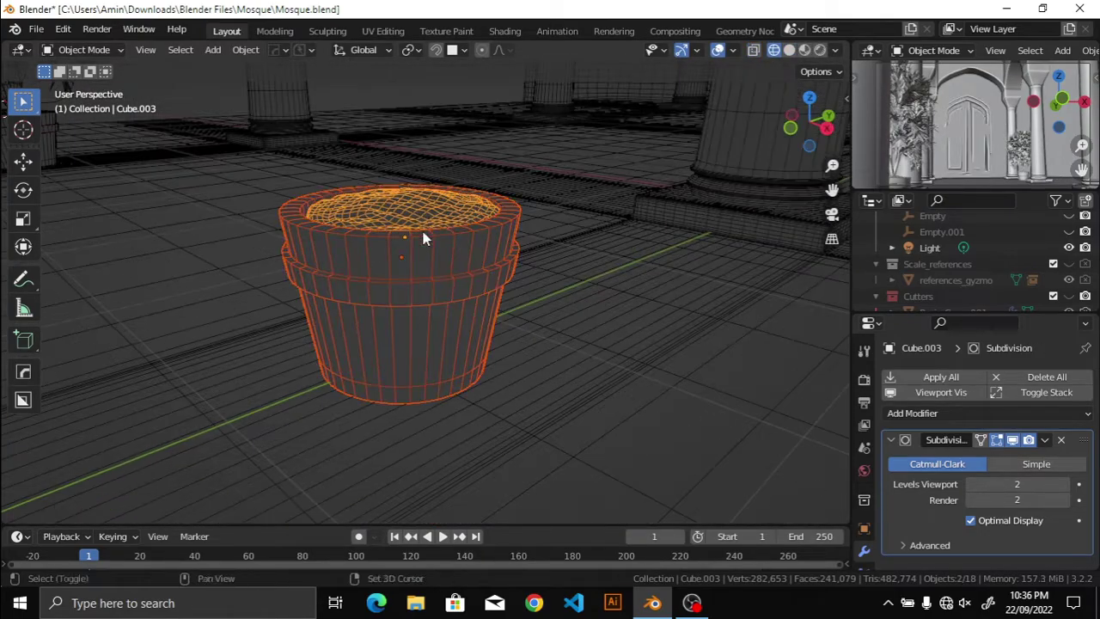
pyautogui.press('KP_Divide')
pyautogui.press('KP_7')
pyautogui.click(454, 300)
pyautogui.scroll(2, 647, 360)
pyautogui.press('g')
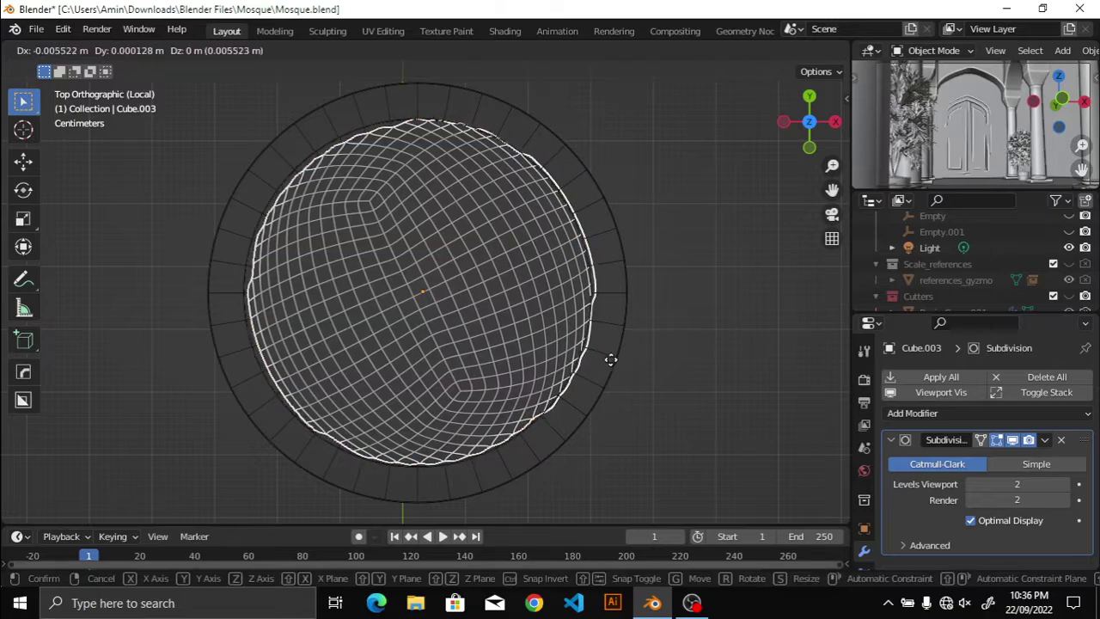
pyautogui.click(563, 361)
pyautogui.moveTo(563, 360); pyautogui.dragTo(644, 270, button='middle')
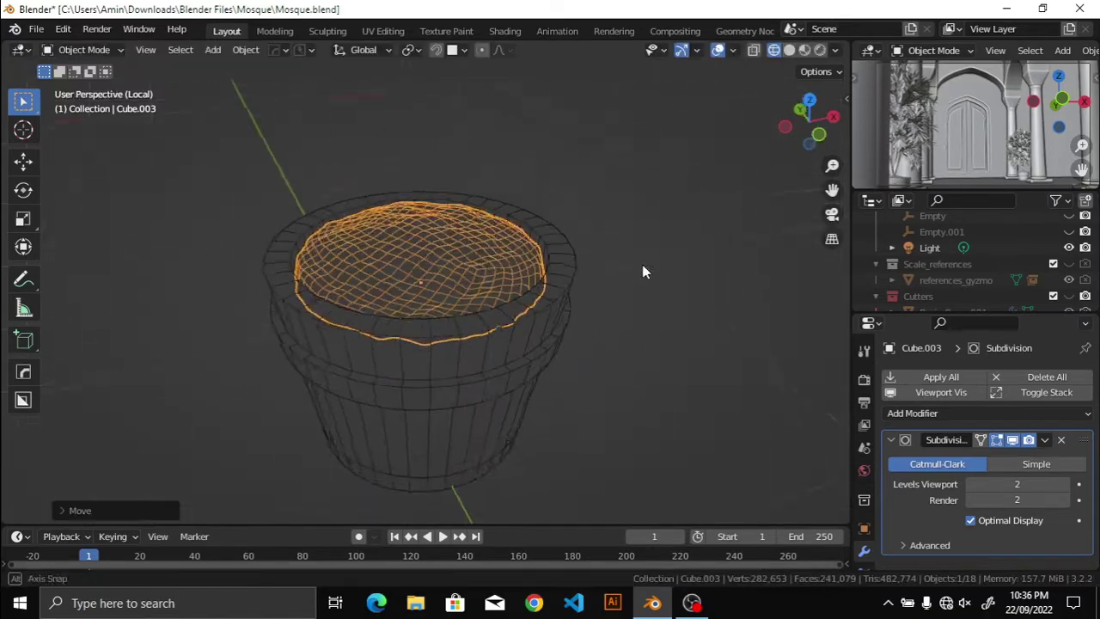
# Step: In Edit Mode, select all the soil's vertices except the non-manifold rim
pyautogui.press('Tab')
pyautogui.moveTo(656, 403)
pyautogui.mouseDown(button='middle')
pyautogui.moveTo(646, 258)
pyautogui.moveTo(665, 275)
pyautogui.mouseUp(button='middle')
pyautogui.scroll(-2, 646, 257)
pyautogui.click(665, 275)
pyautogui.click(232, 49)
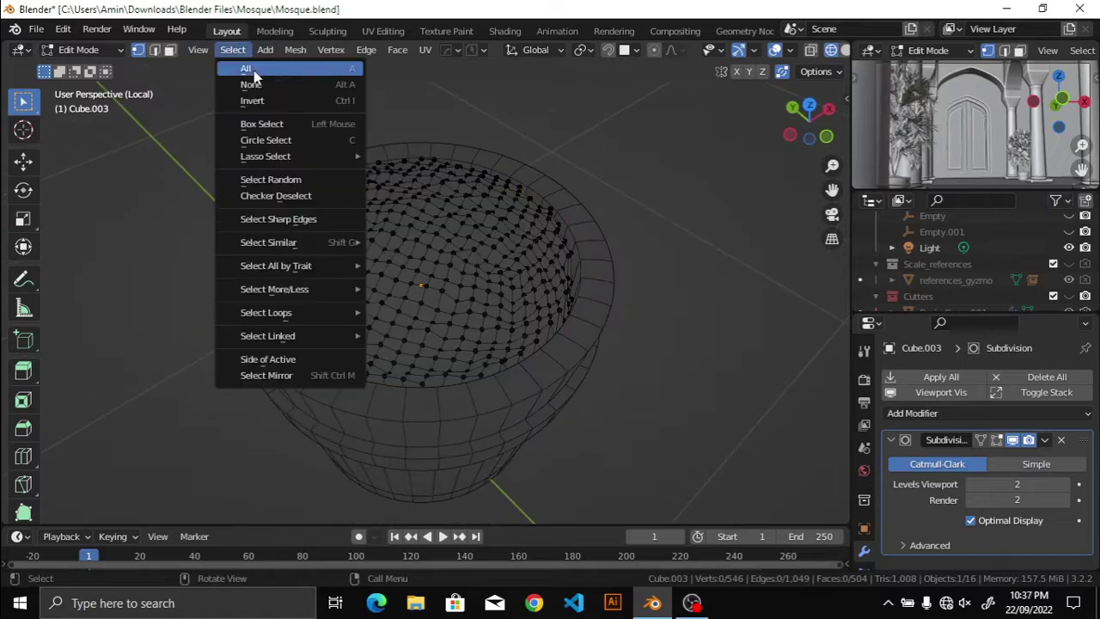
pyautogui.moveTo(289, 247); pyautogui.dragTo(300, 113, button='middle')
pyautogui.click(232, 49)
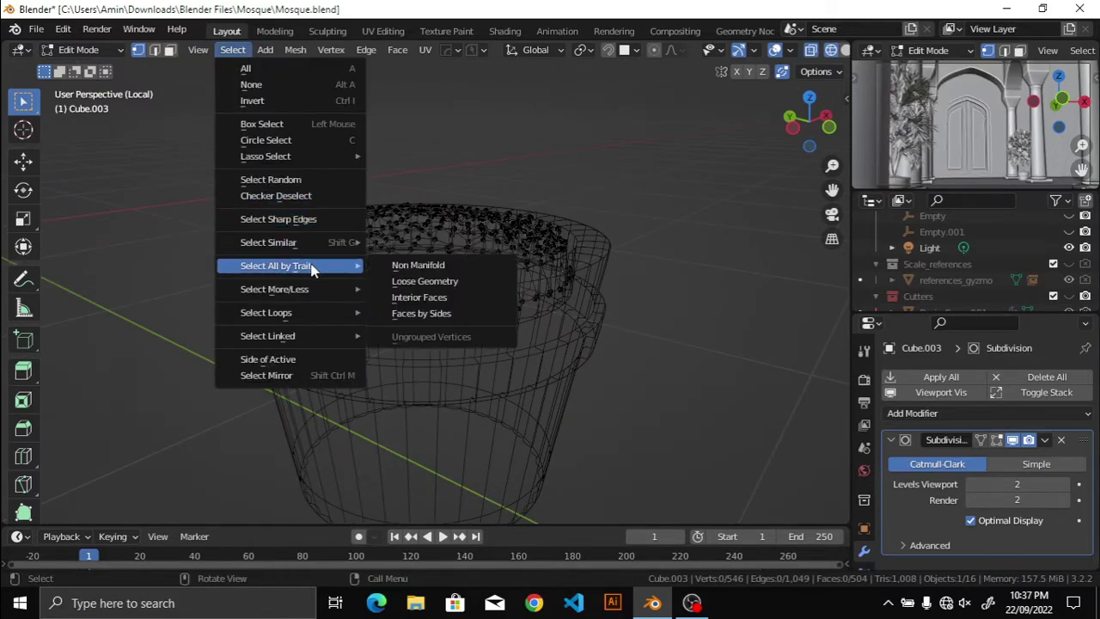
pyautogui.click(417, 266)
pyautogui.hotkey('ctrl', 'i')
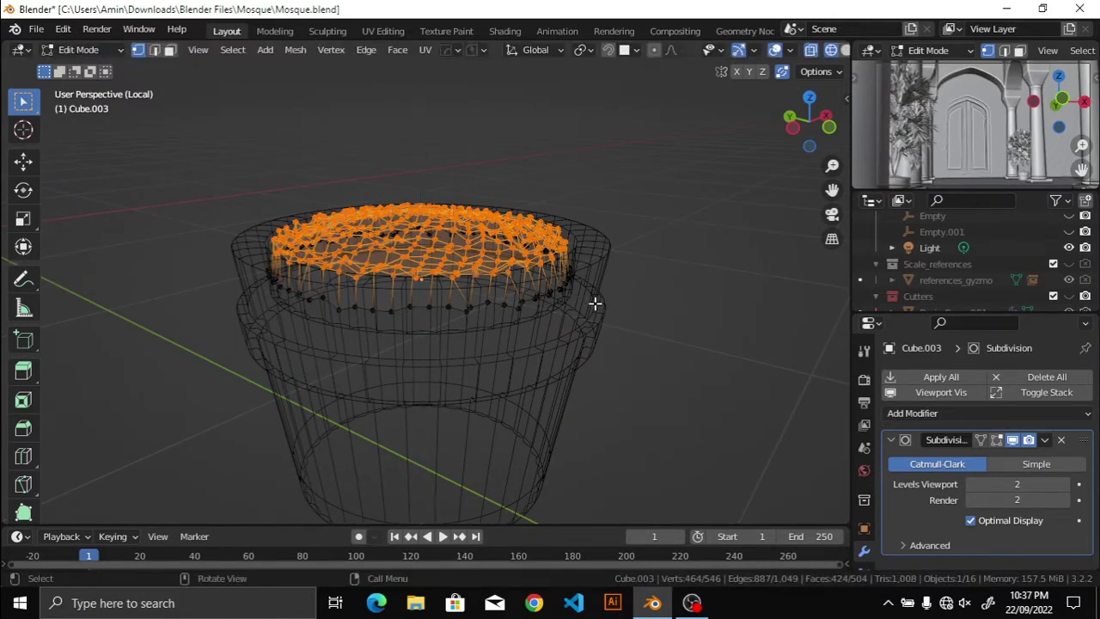
# Step: Select random soil vertices and trim the lower ones from the selection
pyautogui.moveTo(594, 301); pyautogui.dragTo(559, 296, button='middle')
pyautogui.click(258, 146)
pyautogui.click(232, 49)
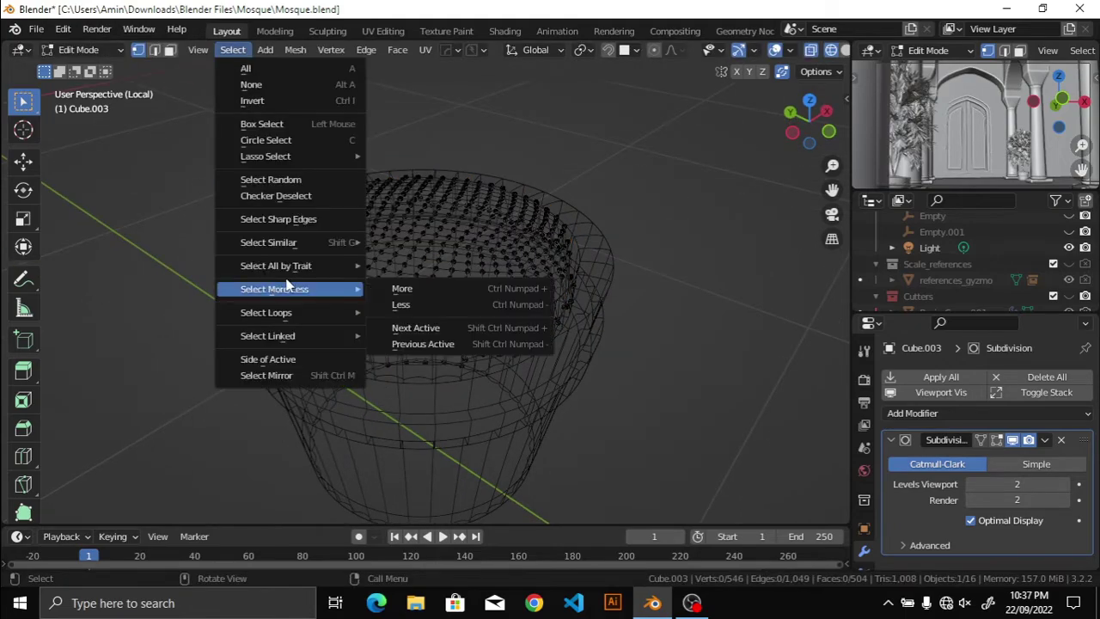
pyautogui.click(270, 180)
pyautogui.press('KP_1')
pyautogui.moveTo(206, 361); pyautogui.dragTo(661, 242)
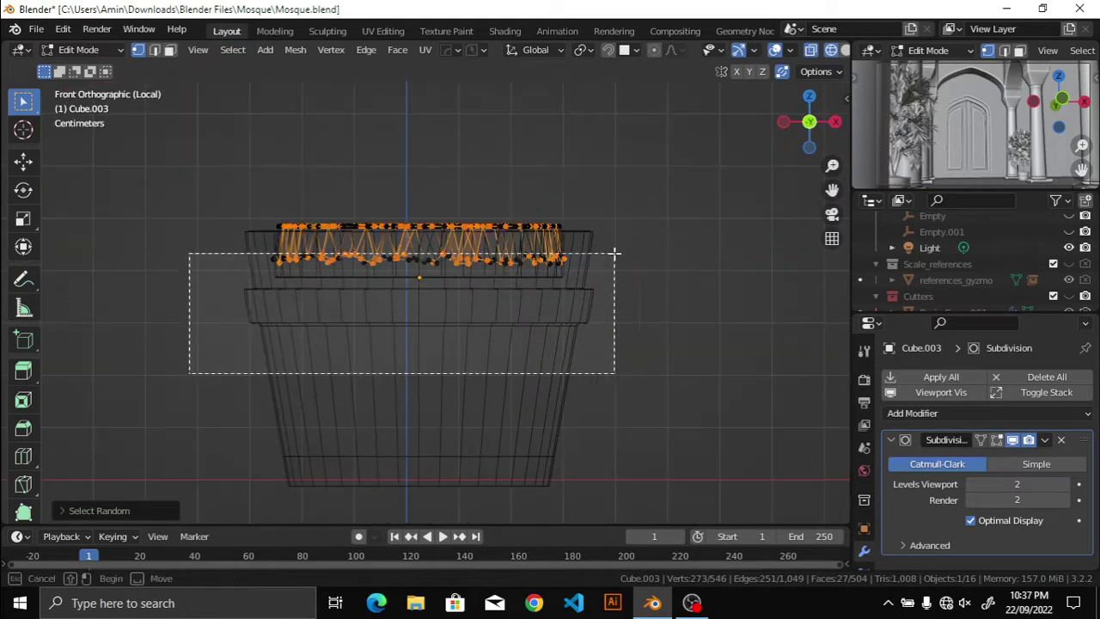
pyautogui.moveTo(231, 364); pyautogui.dragTo(641, 233)
pyautogui.moveTo(641, 232); pyautogui.dragTo(641, 301, button='middle')
# Step: Raise the selected vertices into lumps, then select the tree with its leaves
pyautogui.hotkey('shift', 'z')
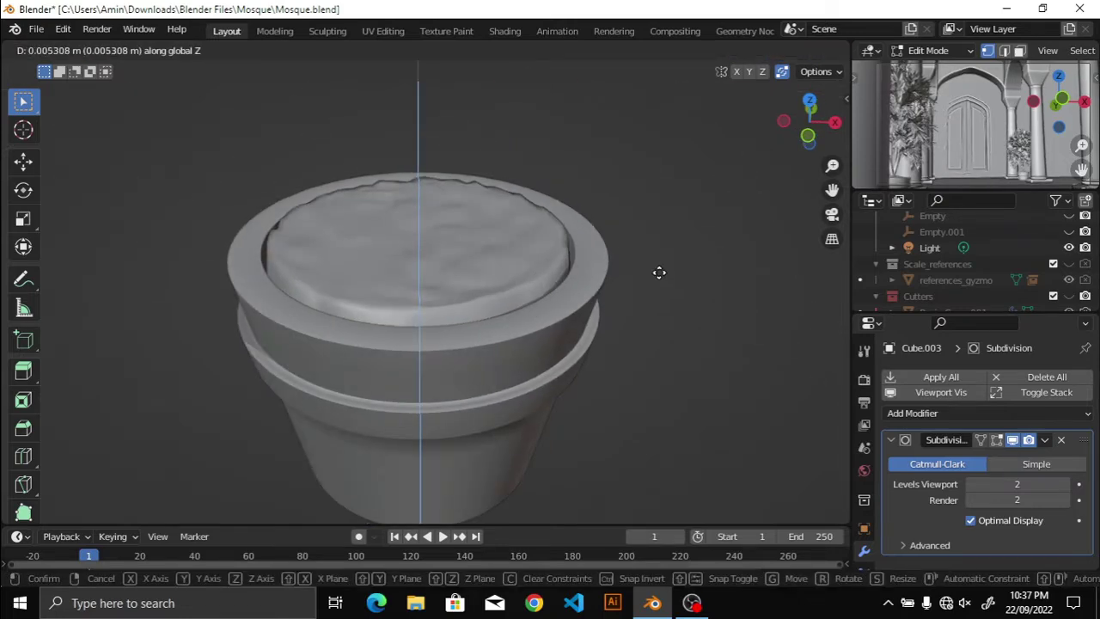
pyautogui.click(662, 333)
pyautogui.scroll(2, 656, 321)
pyautogui.scroll(3, 656, 321)
pyautogui.scroll(-3, 636, 301)
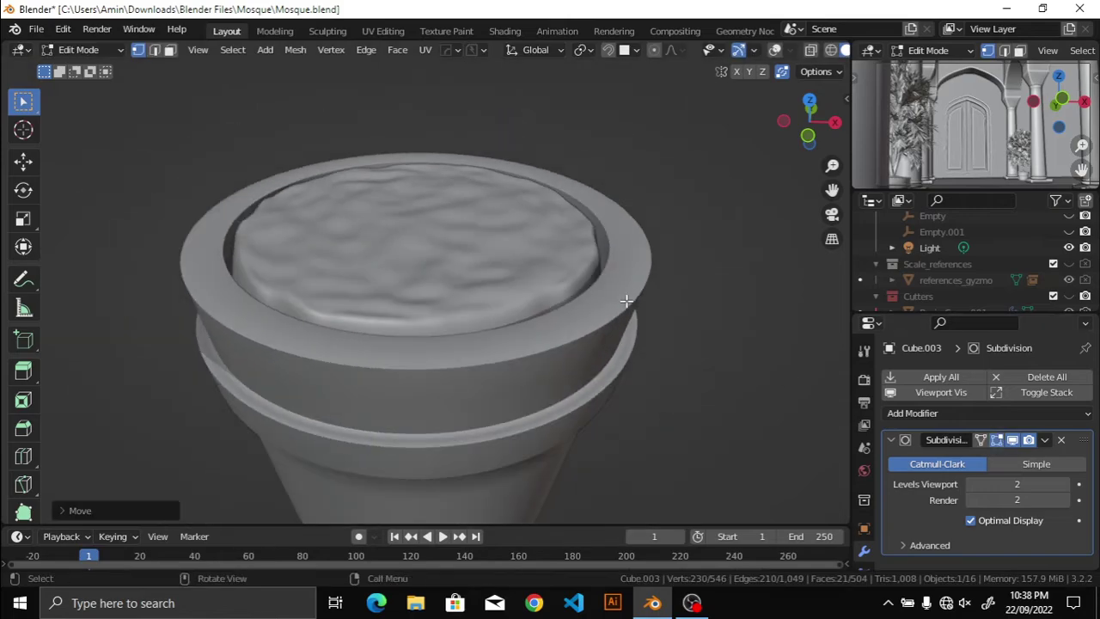
pyautogui.keyDown('shift'); pyautogui.click(252, 120); pyautogui.keyUp('shift')
pyautogui.moveTo(252, 120); pyautogui.dragTo(472, 282, button='middle')
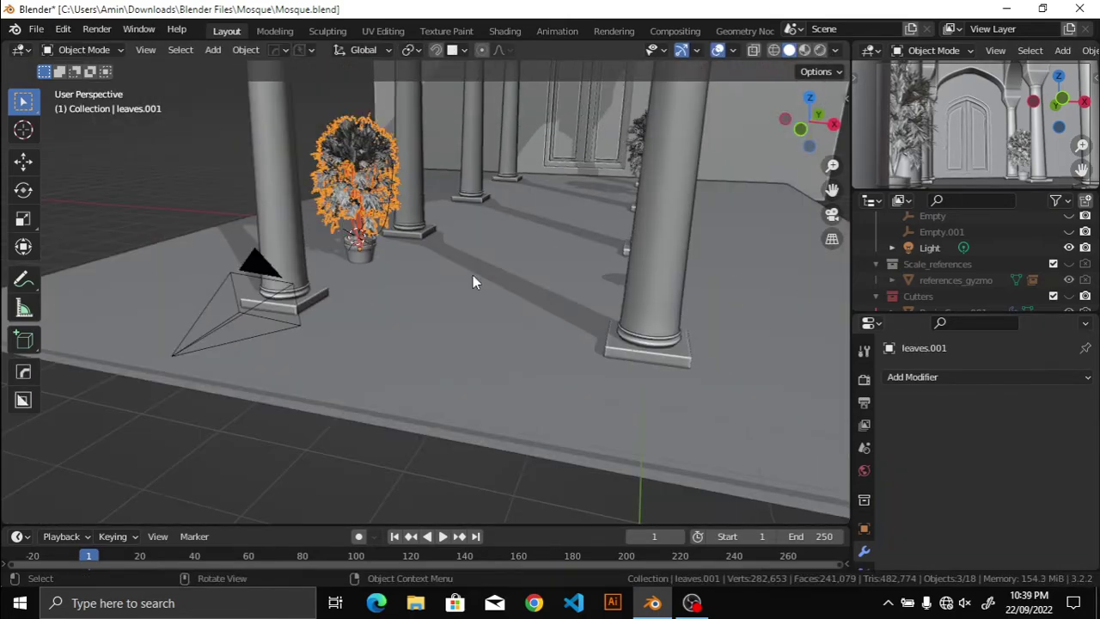
# Step: Place the duplicated tree and slide it along X over the second pot
pyautogui.click(770, 303)
pyautogui.scroll(-3, 614, 249)
pyautogui.press('KP_7')
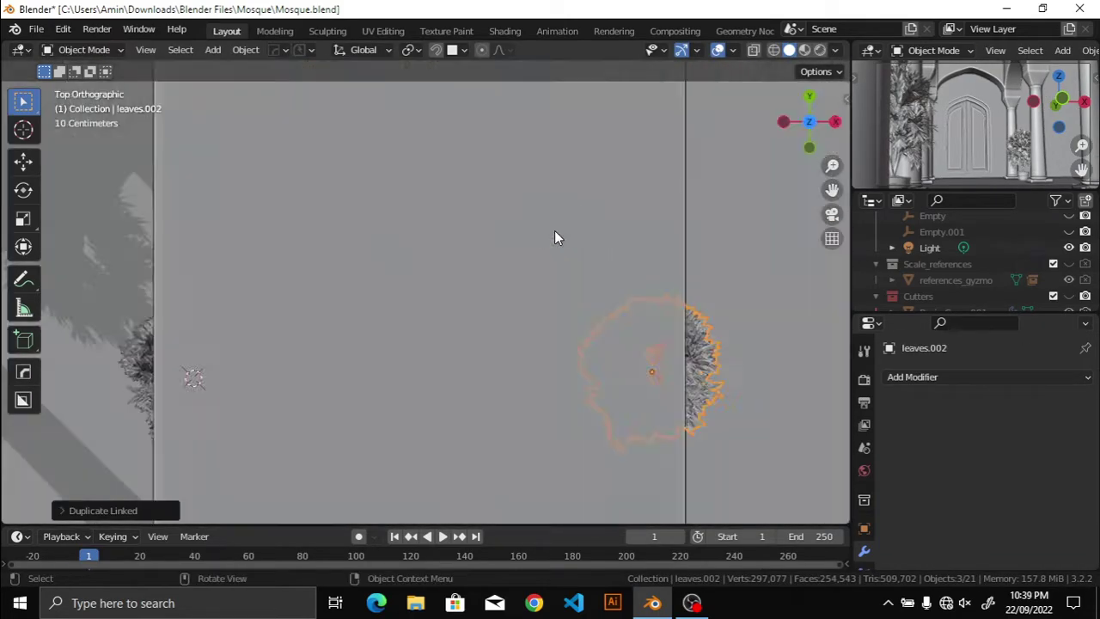
pyautogui.scroll(3, 554, 231)
pyautogui.press('g')
pyautogui.press('x')
pyautogui.click(675, 321)
pyautogui.moveTo(675, 322); pyautogui.dragTo(528, 228, button='middle')
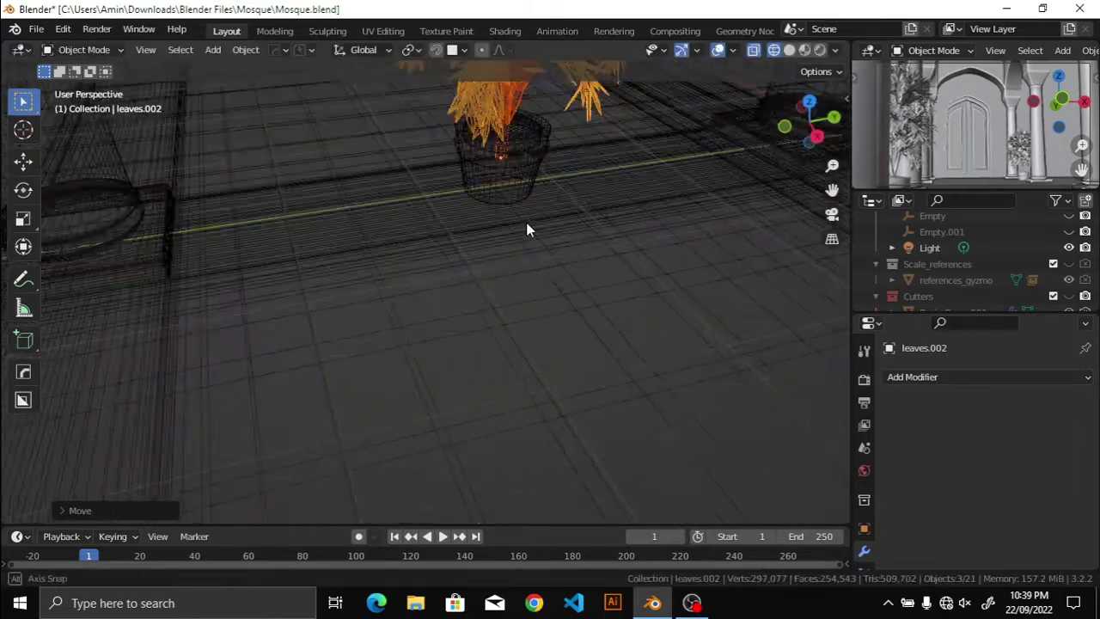
# Step: Rotate the tree copy's leaves around the Z axis
pyautogui.press('KP_3')
pyautogui.scroll(3, 520, 266)
pyautogui.scroll(-3, 507, 343)
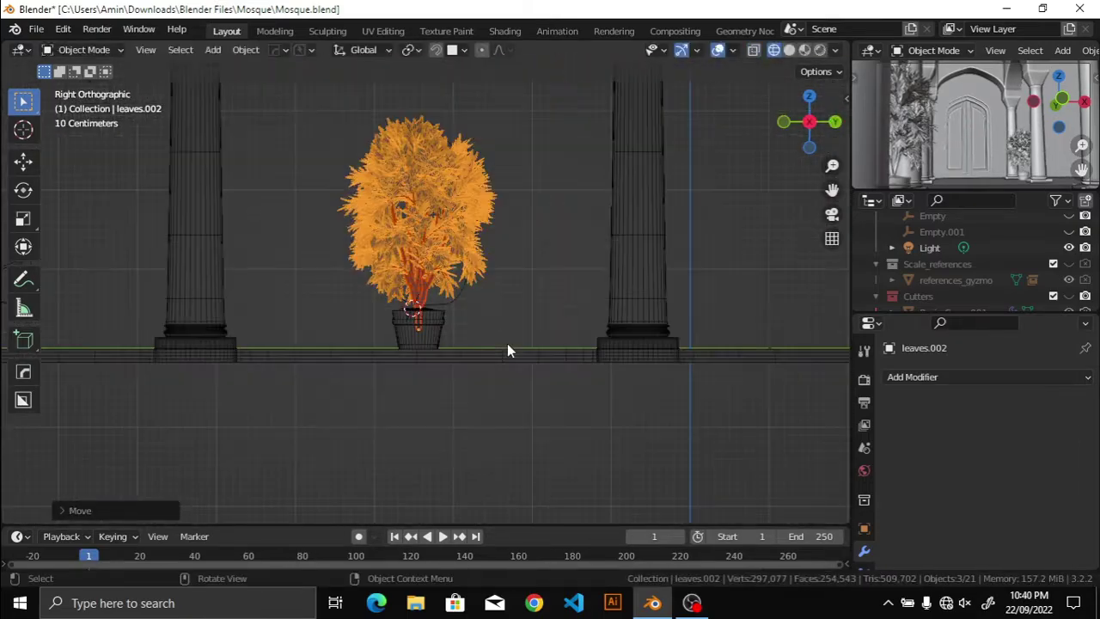
pyautogui.press('r')
pyautogui.press('z')
pyautogui.click(611, 299)
pyautogui.press('KP_7')
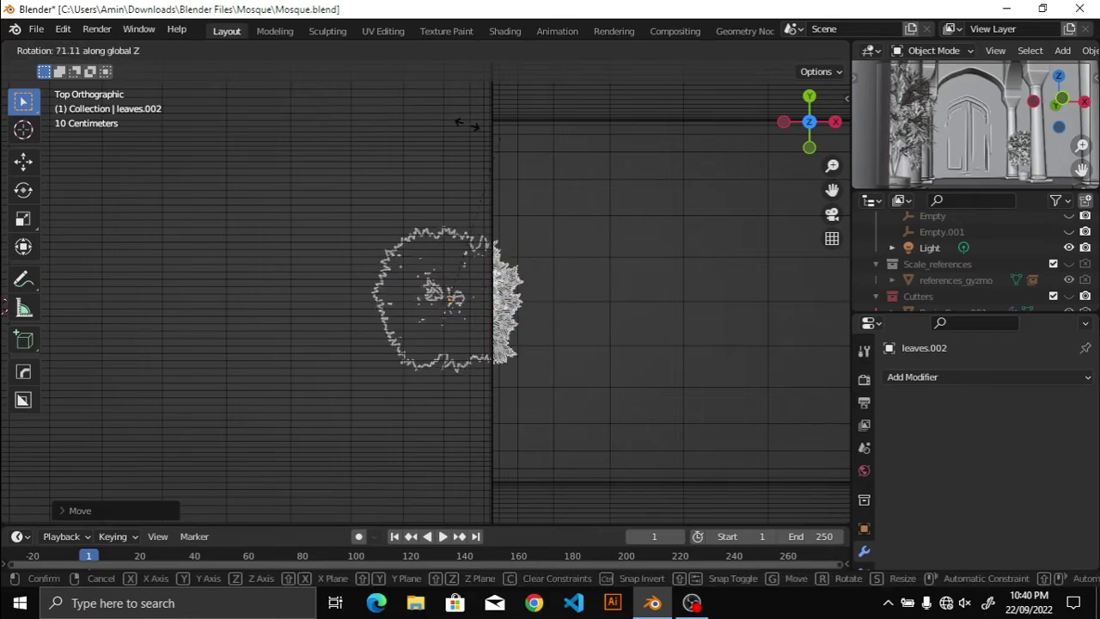
pyautogui.click(467, 125)
# Step: Return to solid shading and select the right-hand plant
pyautogui.moveTo(631, 255); pyautogui.dragTo(562, 241, button='middle')
pyautogui.press('KP_3')
pyautogui.press('KP_1')
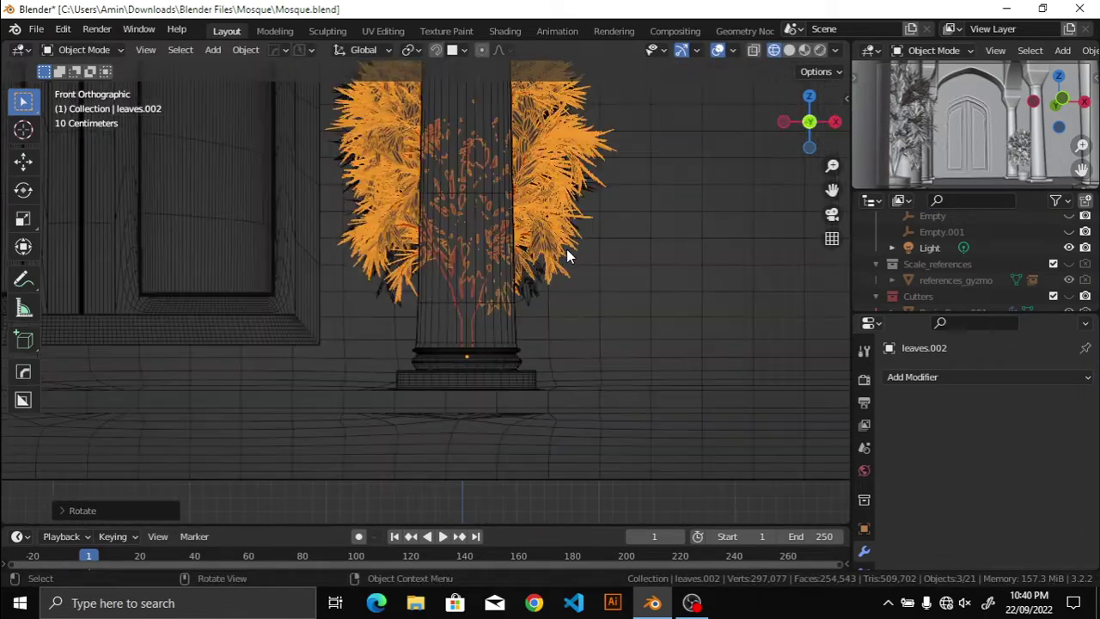
pyautogui.hotkey('shift', 'z')
pyautogui.scroll(-3, 481, 326)
pyautogui.moveTo(398, 393); pyautogui.dragTo(489, 321, button='middle')
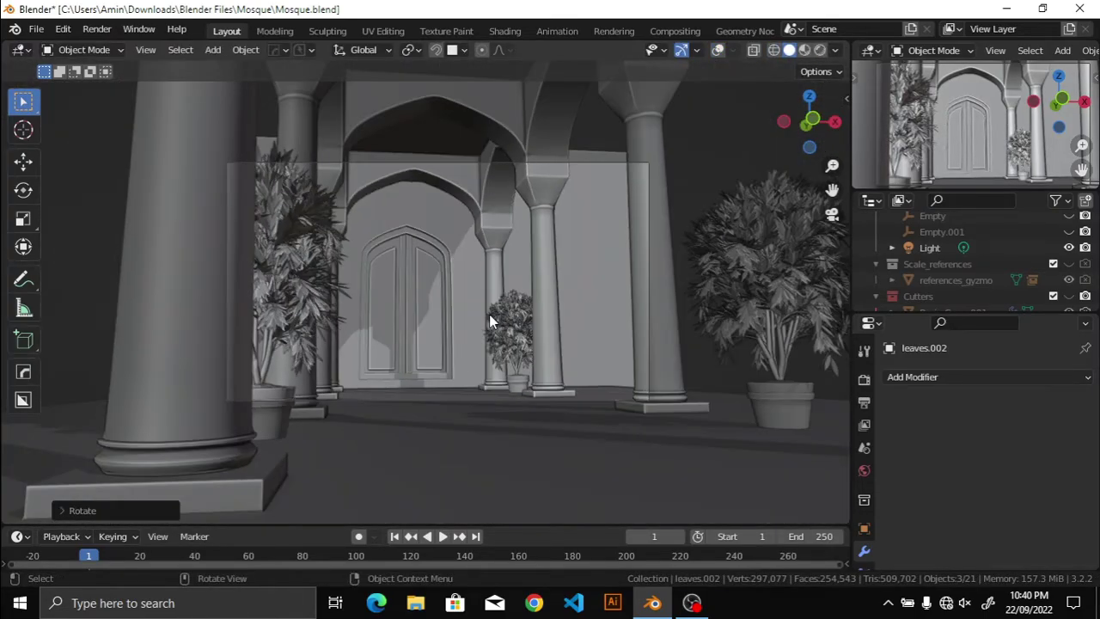
pyautogui.keyDown('shift'); pyautogui.click(784, 414); pyautogui.keyUp('shift')
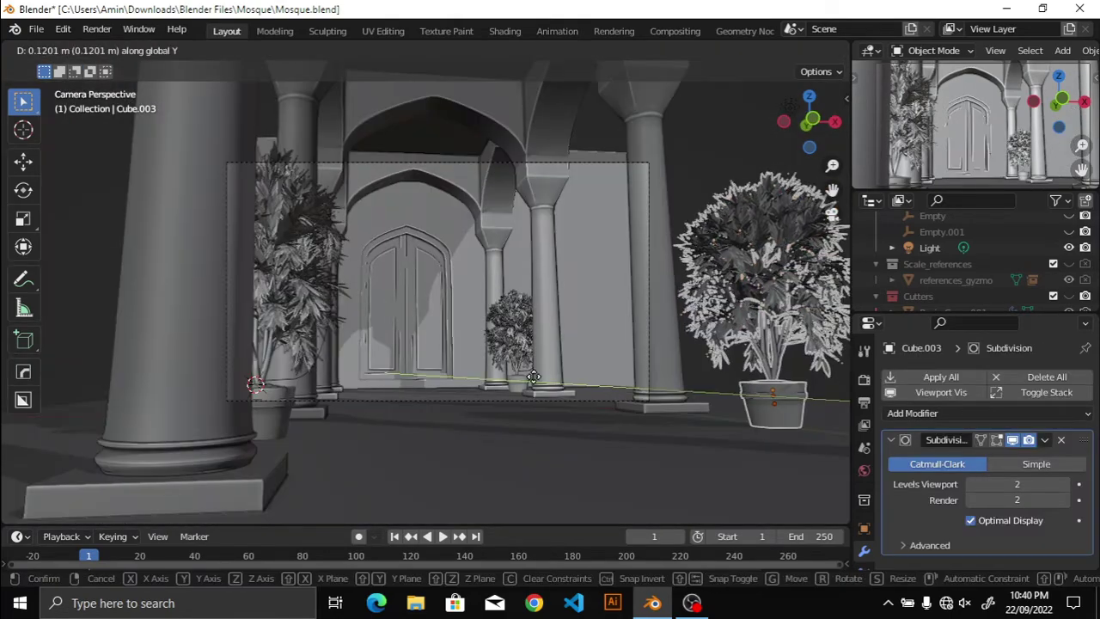
# Step: Look through the scene camera in a maximized viewport and save Mosque.blend
pyautogui.moveTo(567, 353); pyautogui.dragTo(586, 317, button='middle')
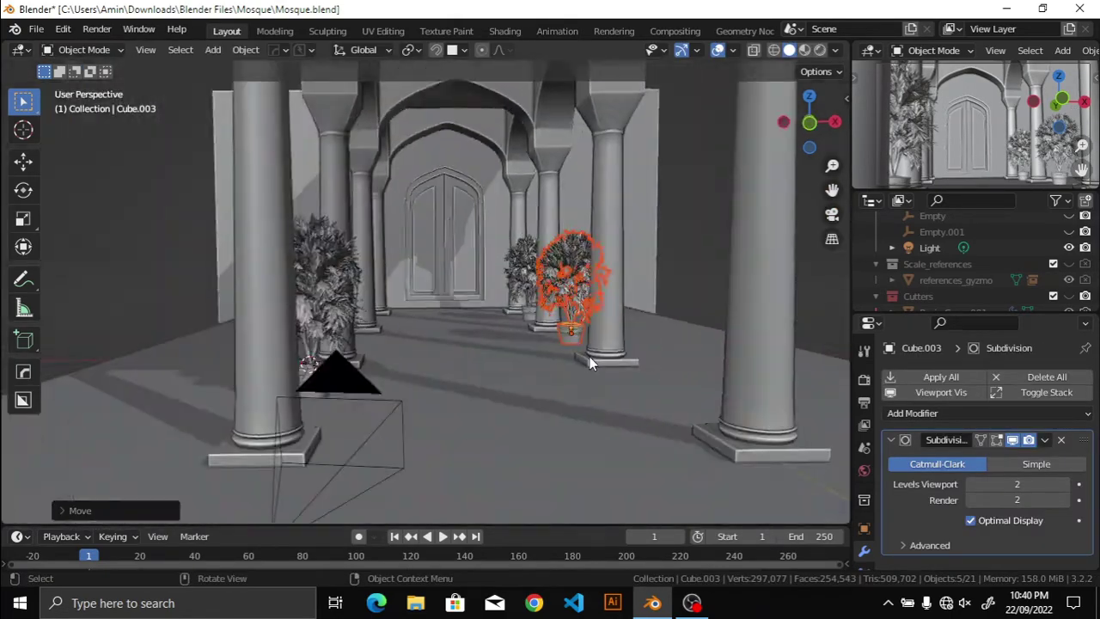
pyautogui.press('KP_3')
pyautogui.scroll(3, 585, 317)
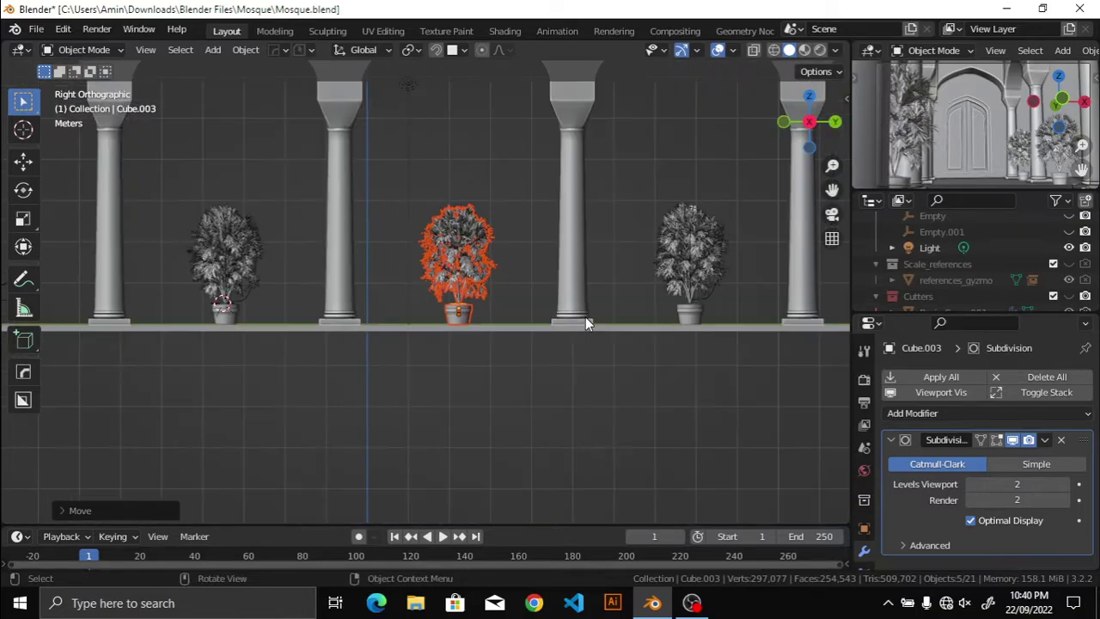
pyautogui.scroll(2, 506, 361)
pyautogui.press('g')
pyautogui.moveTo(506, 361); pyautogui.dragTo(488, 374, button='middle')
pyautogui.press('KP_0')
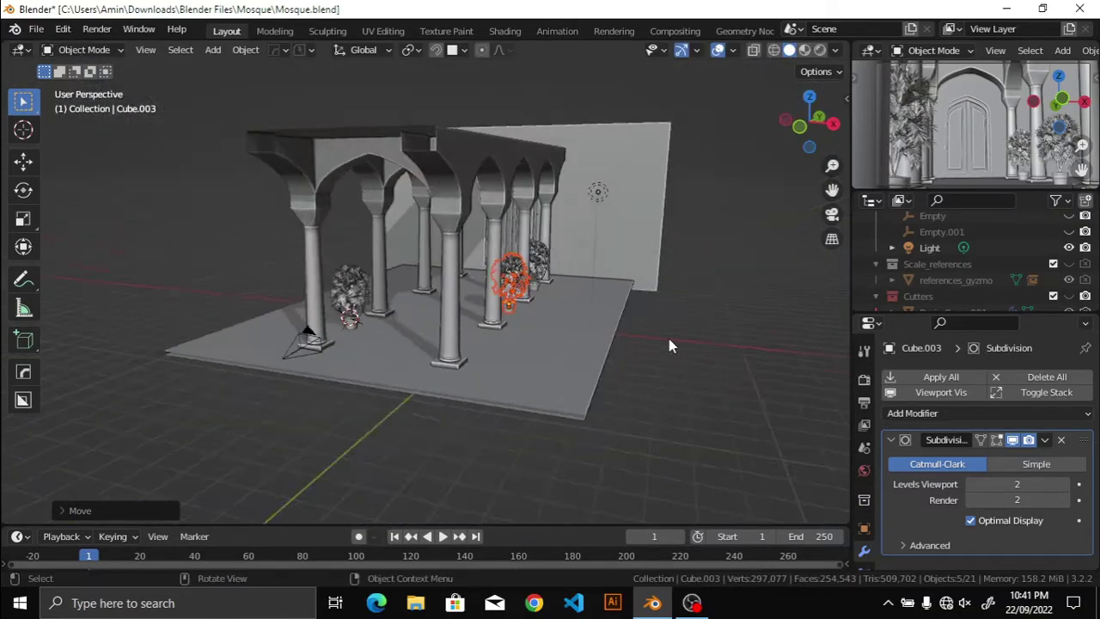
pyautogui.hotkey('ctrl', 'alt', 'space')
pyautogui.hotkey('ctrl', 's')
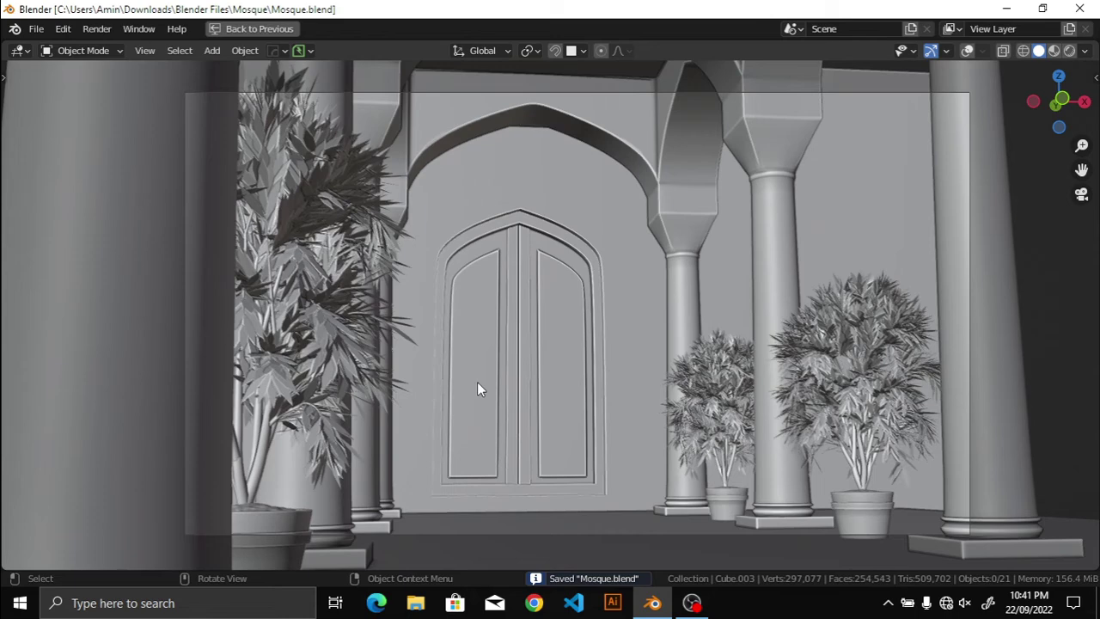